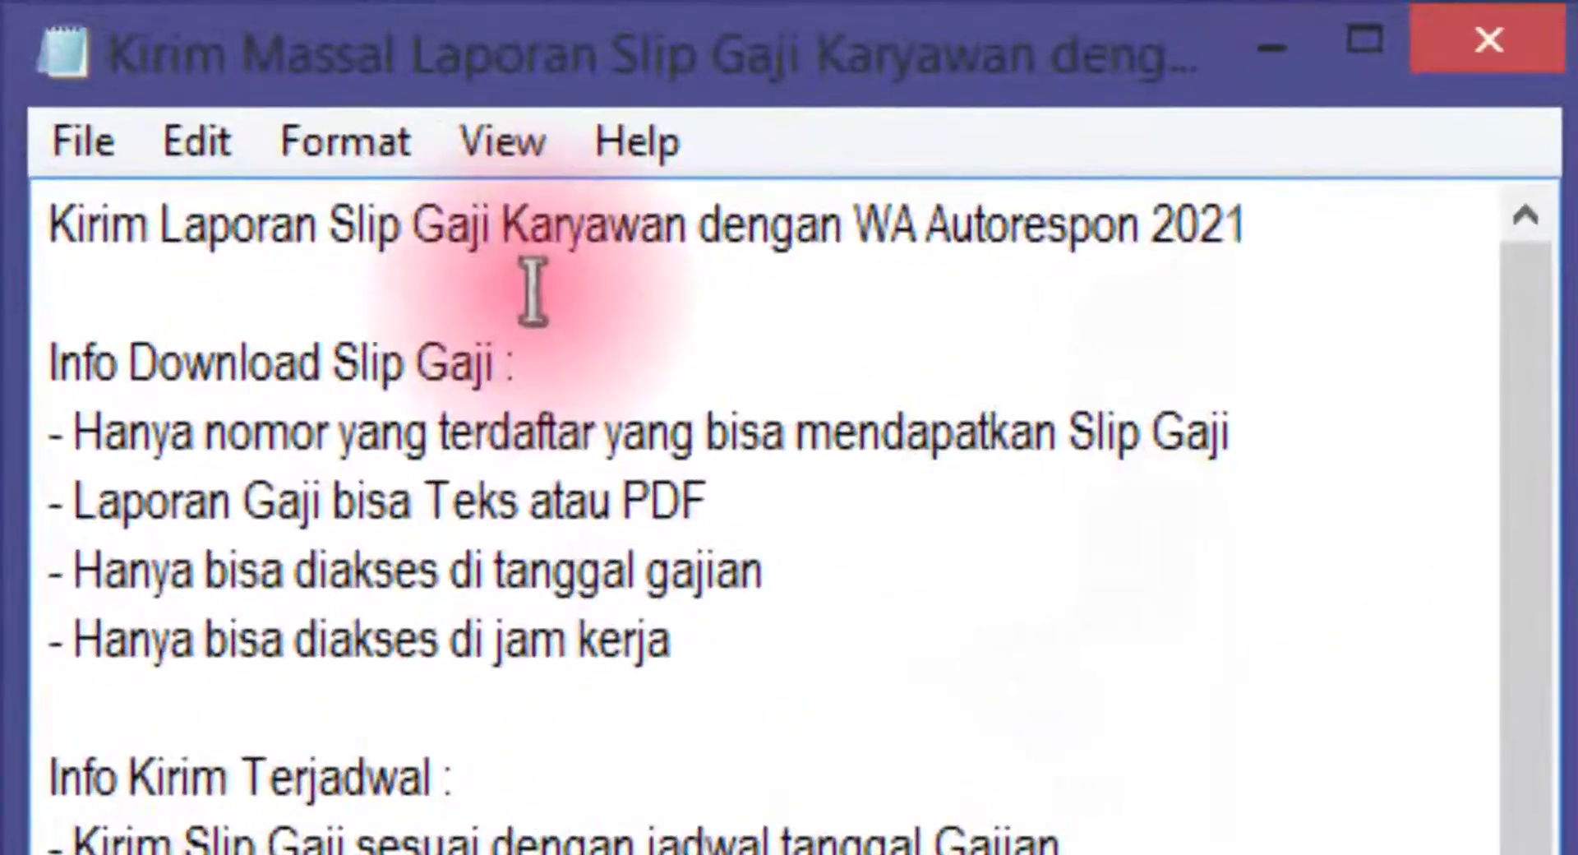
# Highlight the Info Download Slip Gaji and Info Kirim Terjadwal headings in the notes
pyautogui.moveTo(624, 359); pyautogui.dragTo(37, 361)
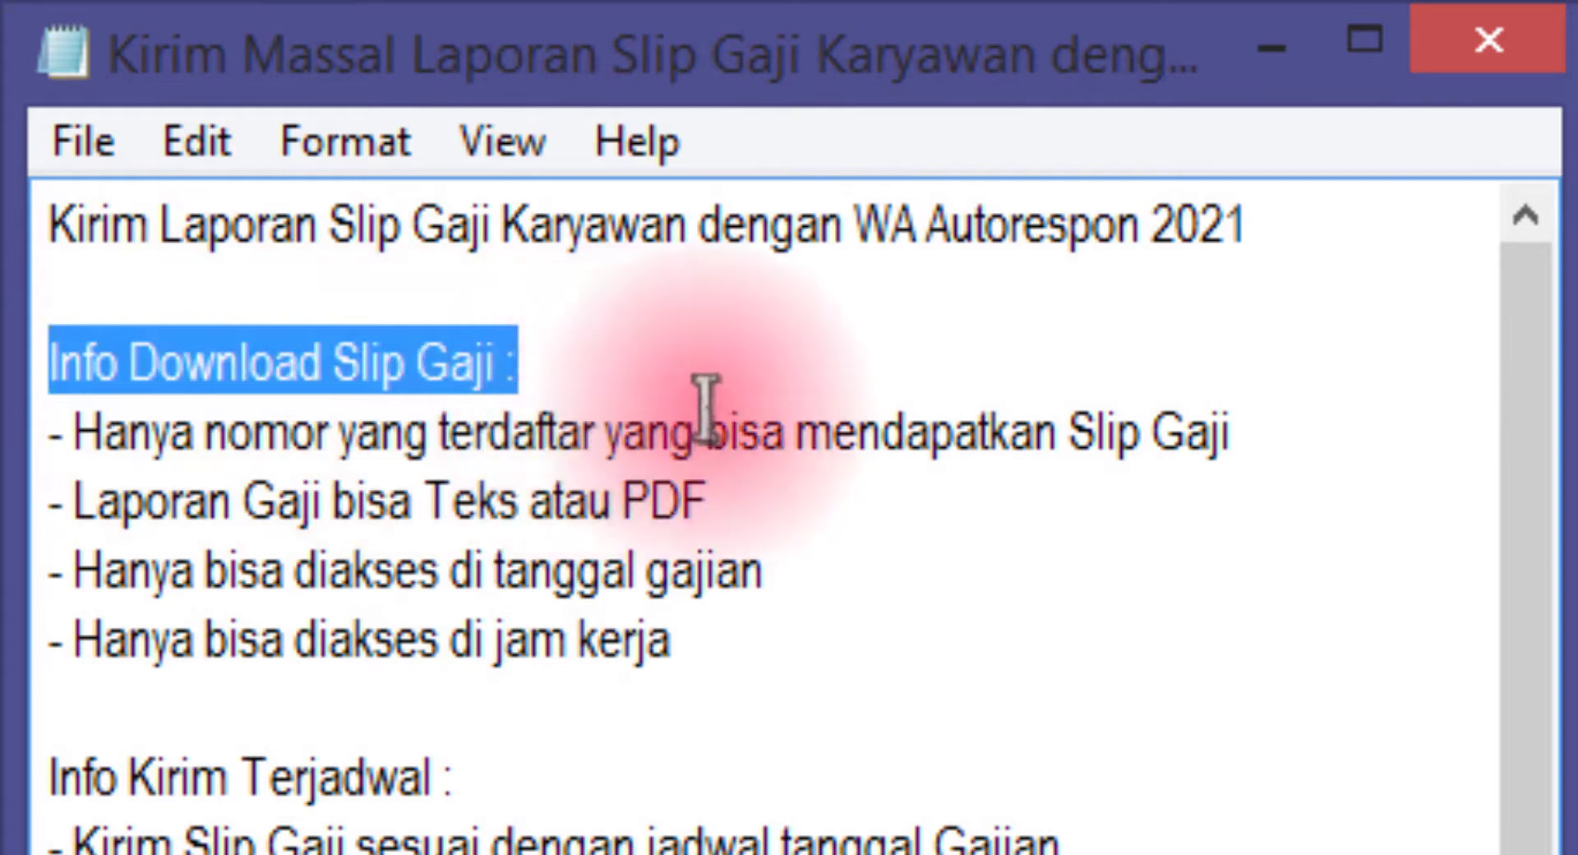
pyautogui.click(609, 368)
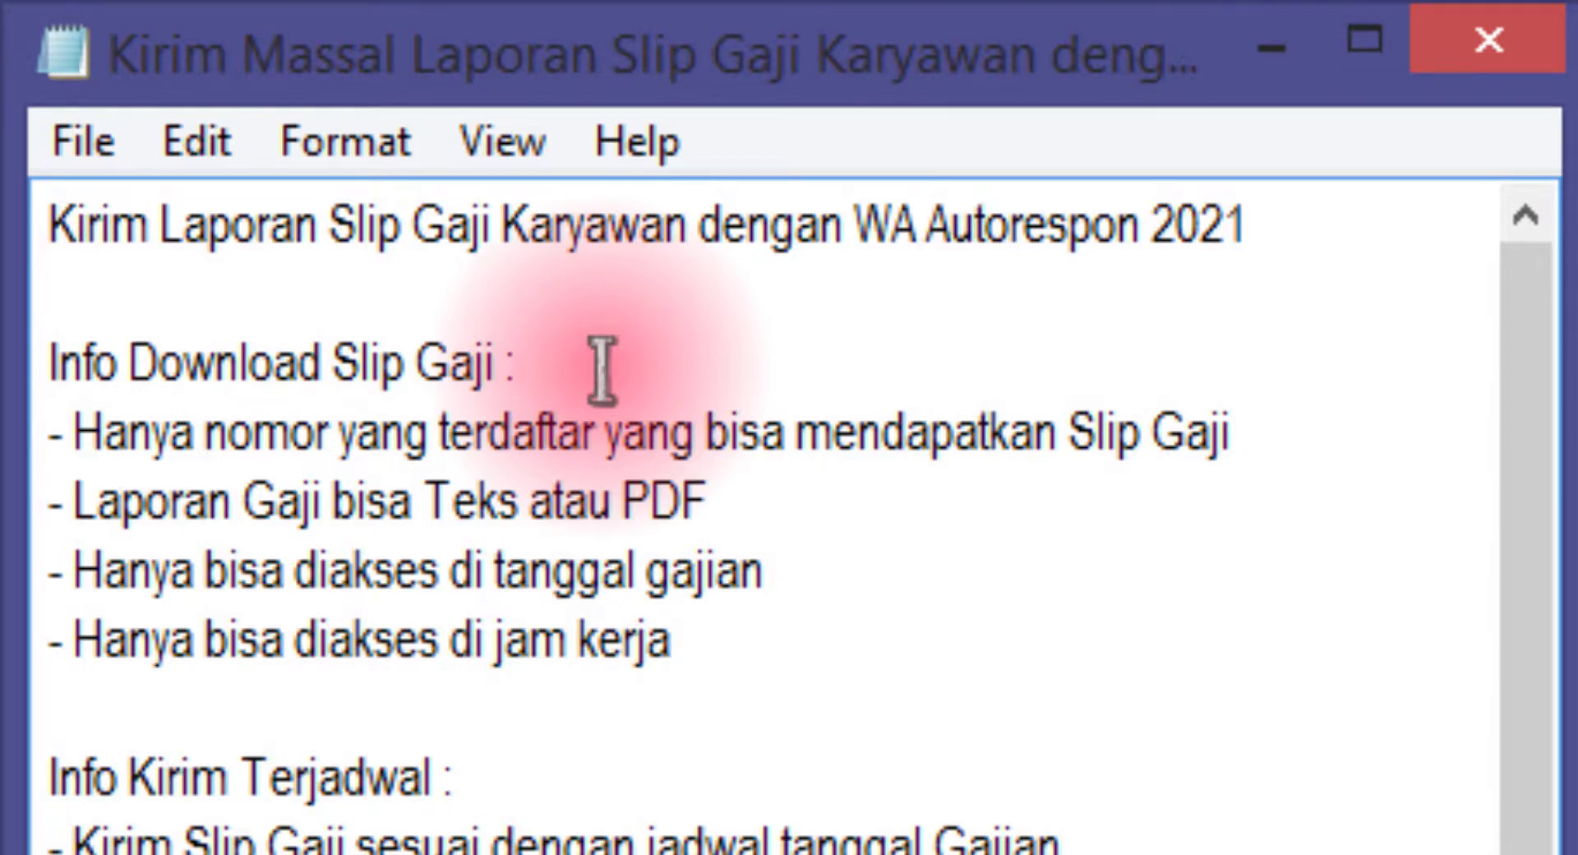
pyautogui.moveTo(581, 760); pyautogui.dragTo(2, 744)
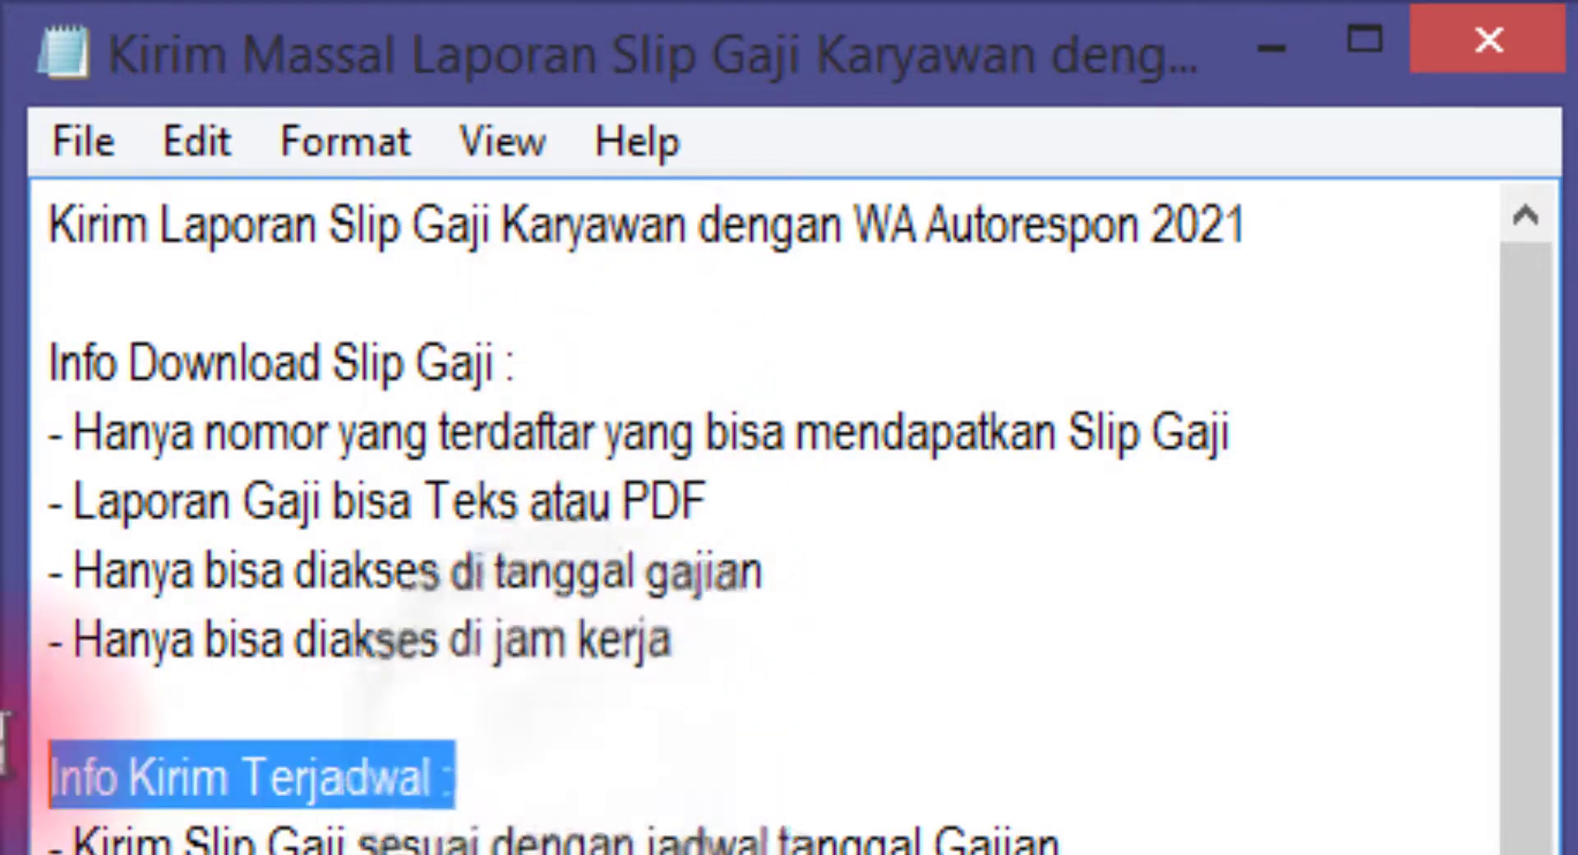
pyautogui.moveTo(592, 377); pyautogui.dragTo(166, 399)
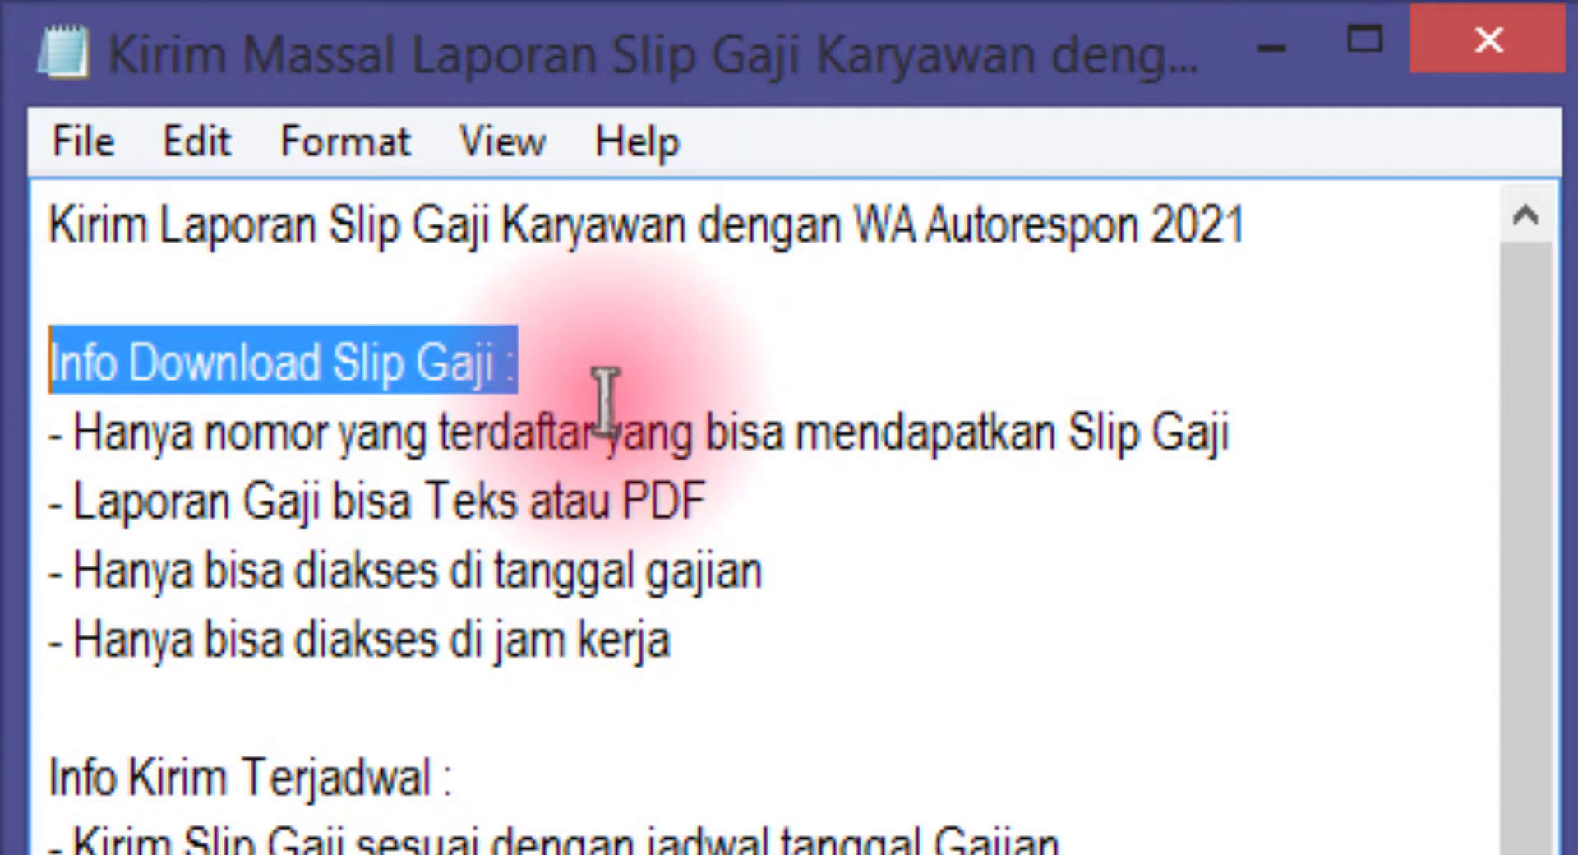
pyautogui.click(617, 363)
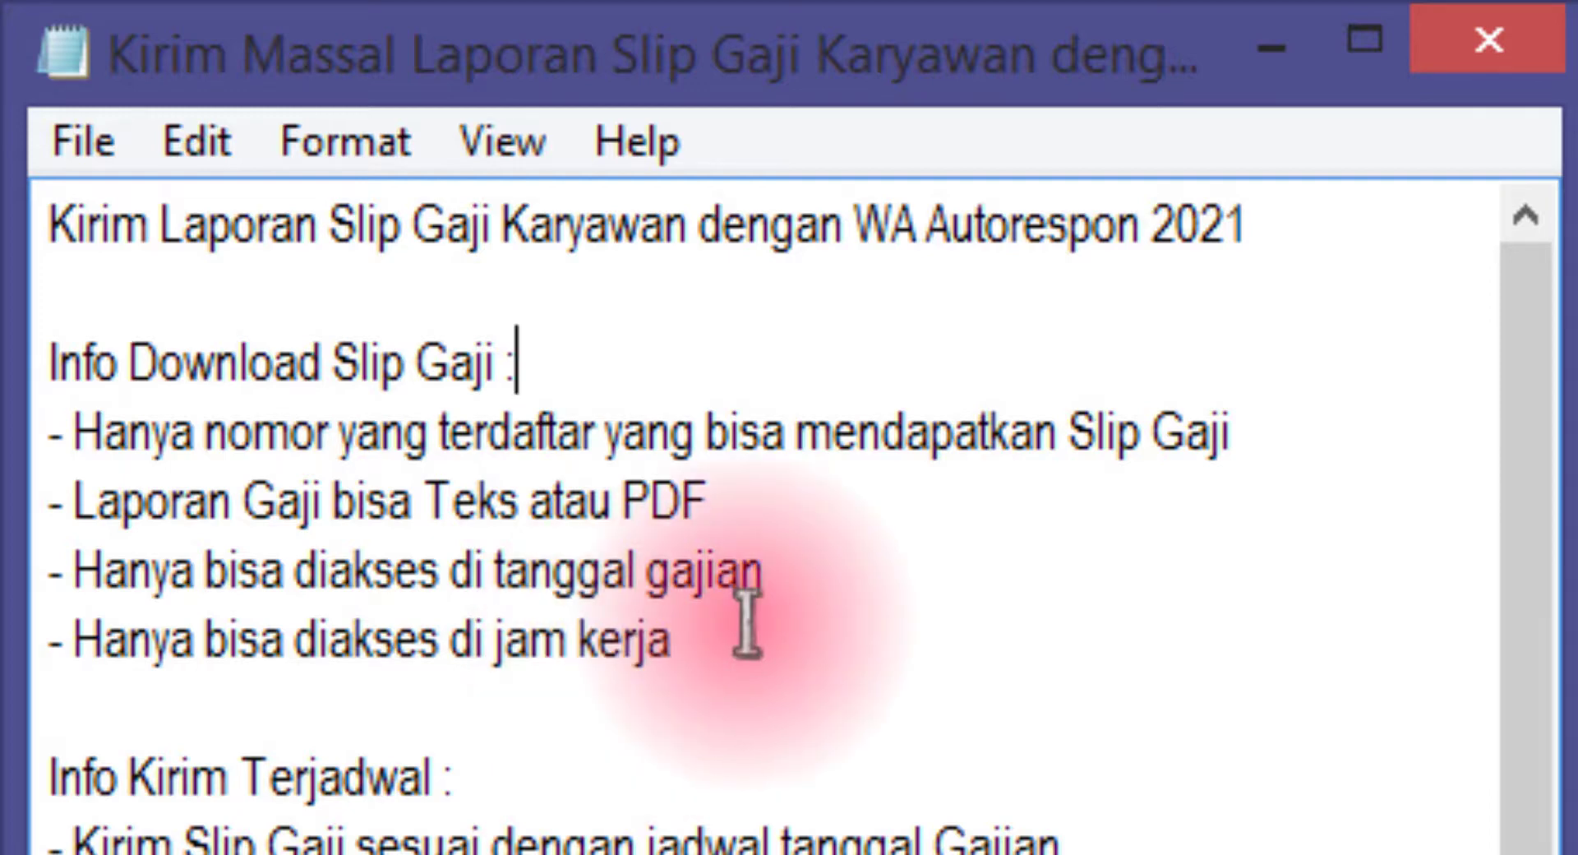
# Point out the payday access line and the phrase 'dengan jadwal tanggal Gajian' in the notes
pyautogui.click(846, 569)
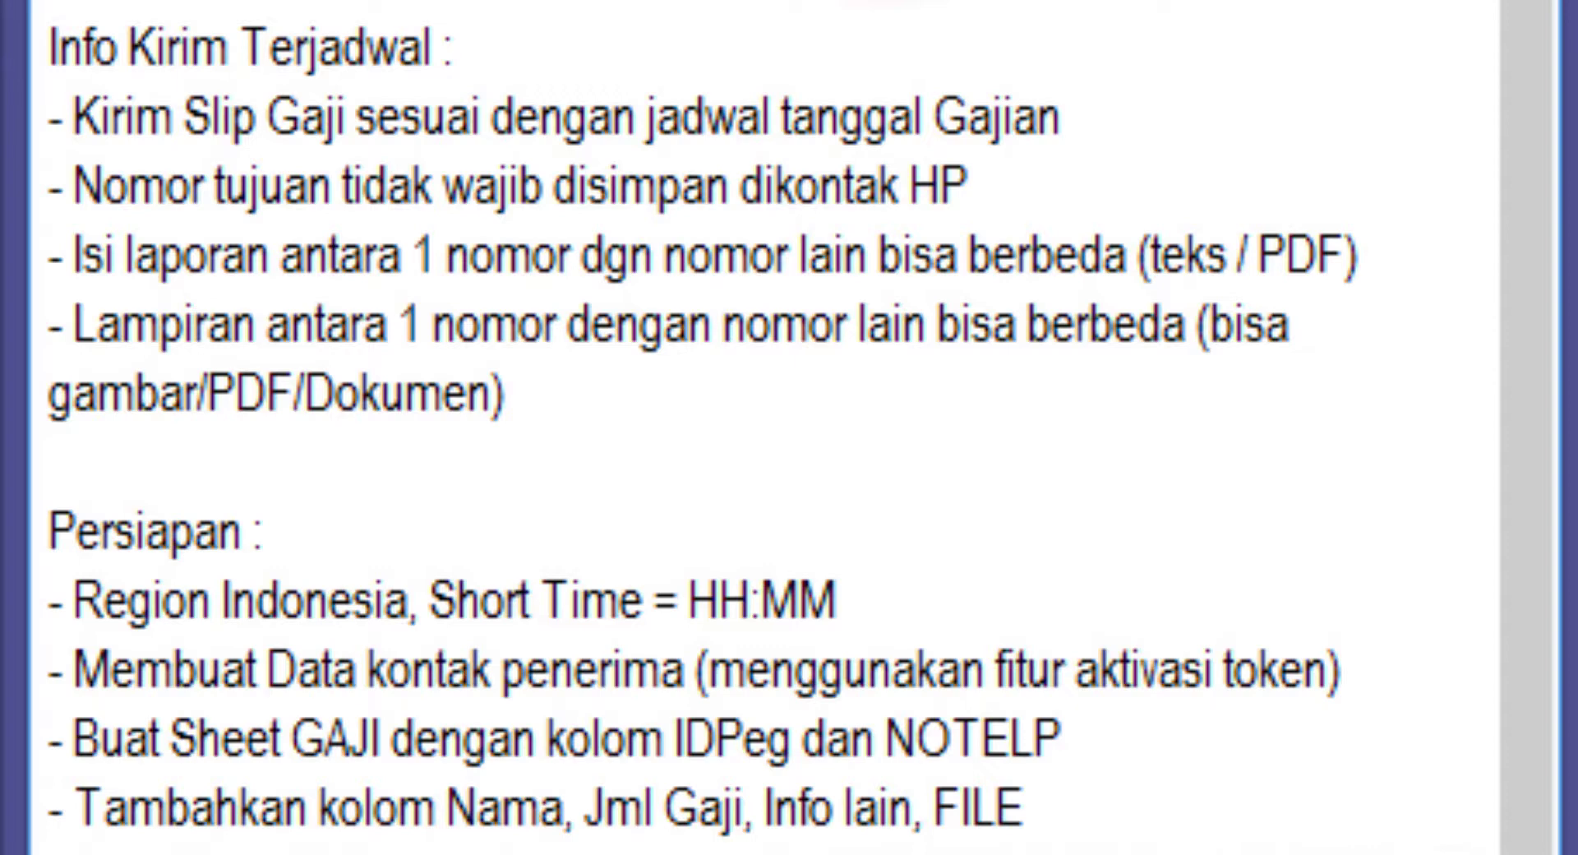
pyautogui.moveTo(1151, 125); pyautogui.dragTo(484, 132)
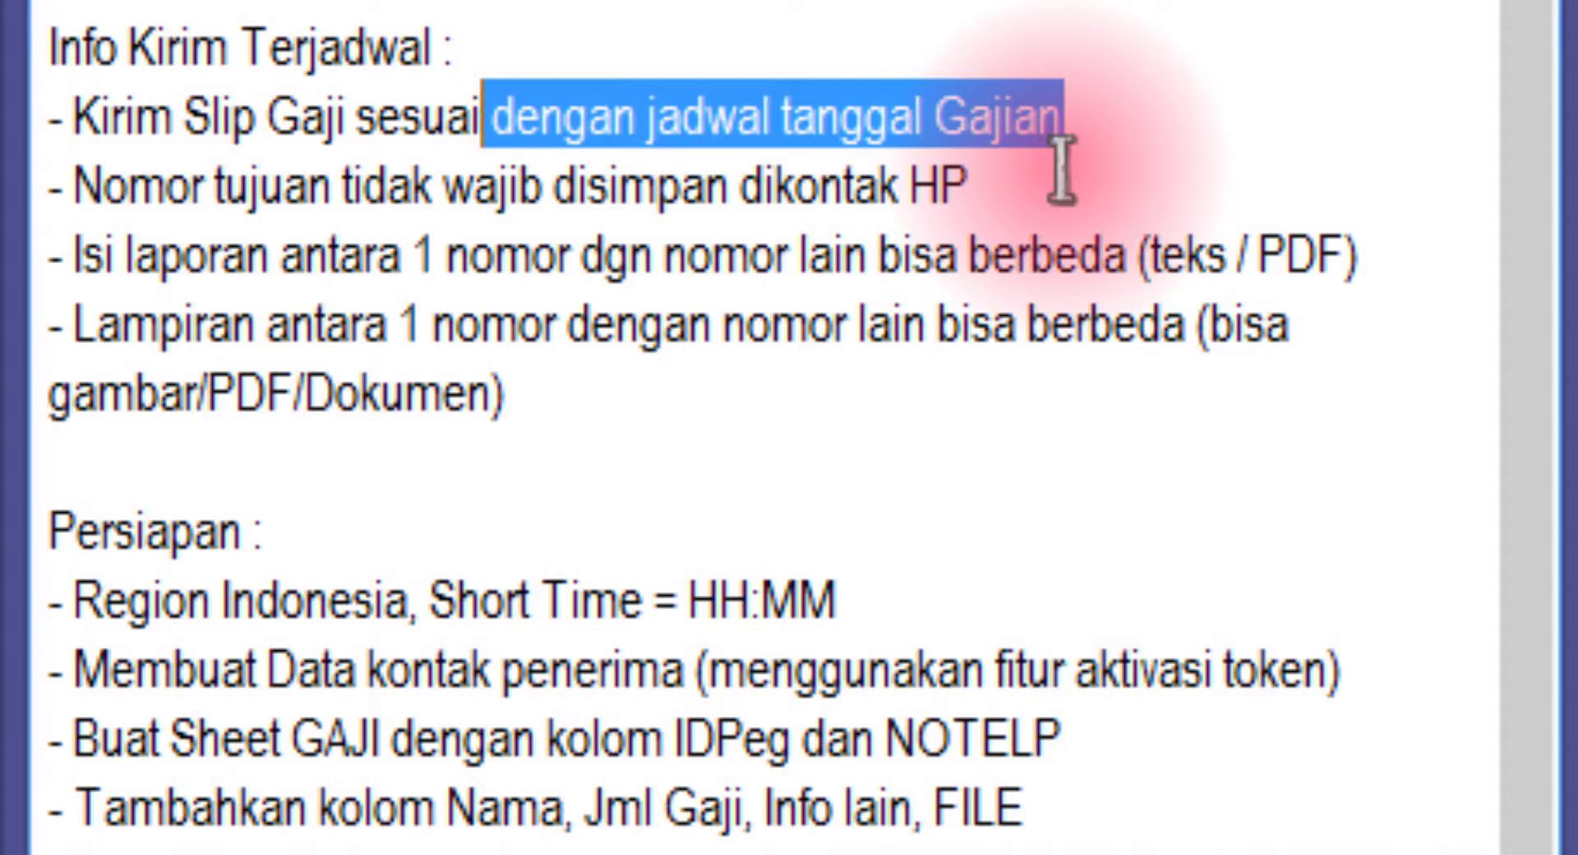
pyautogui.click(1061, 170)
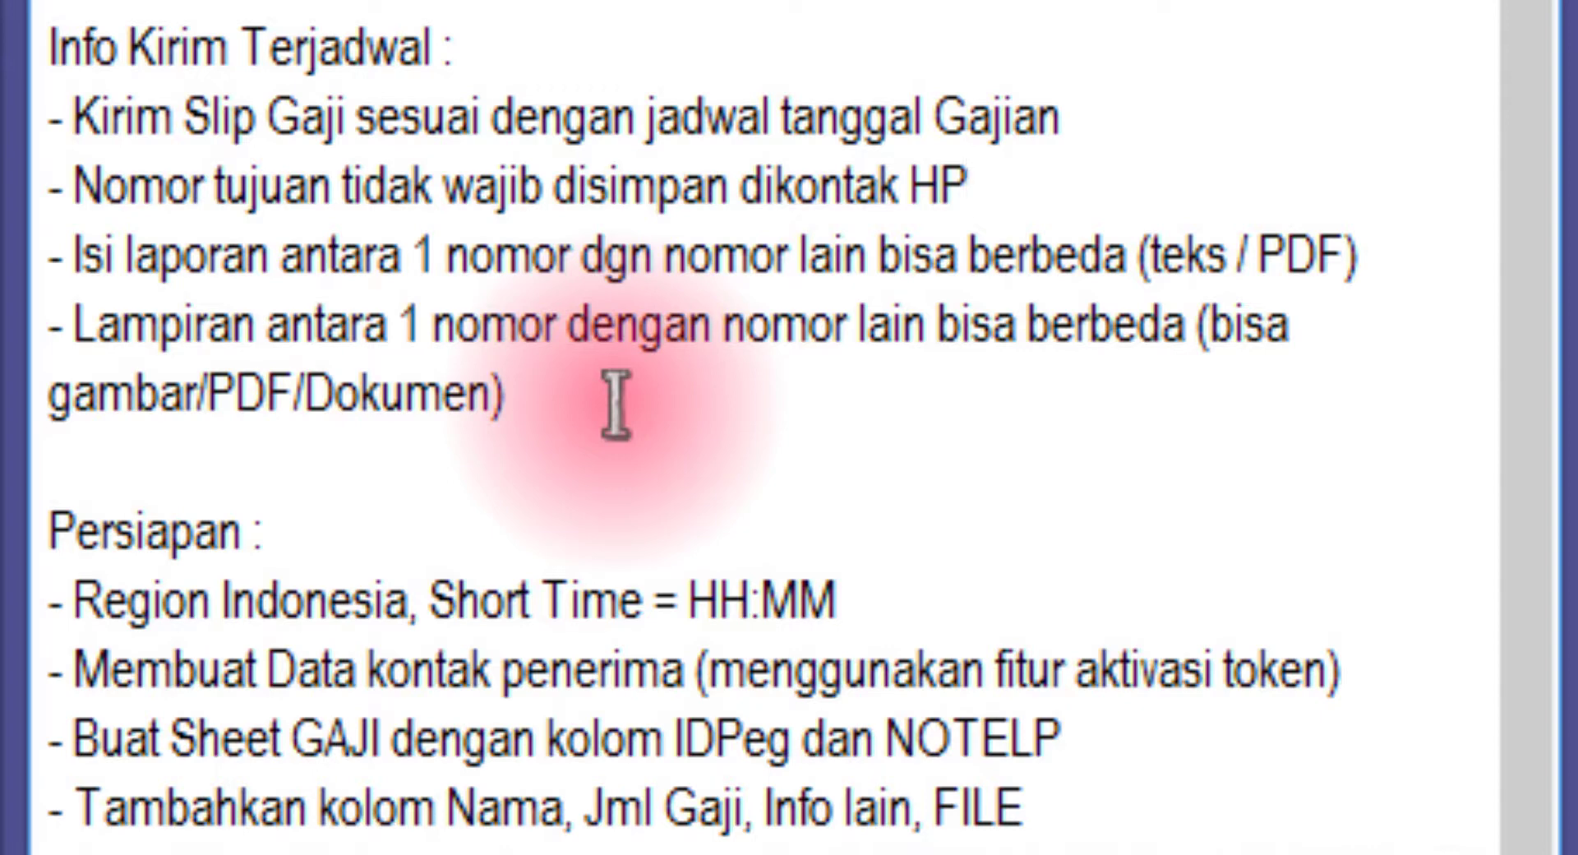
pyautogui.click(398, 452)
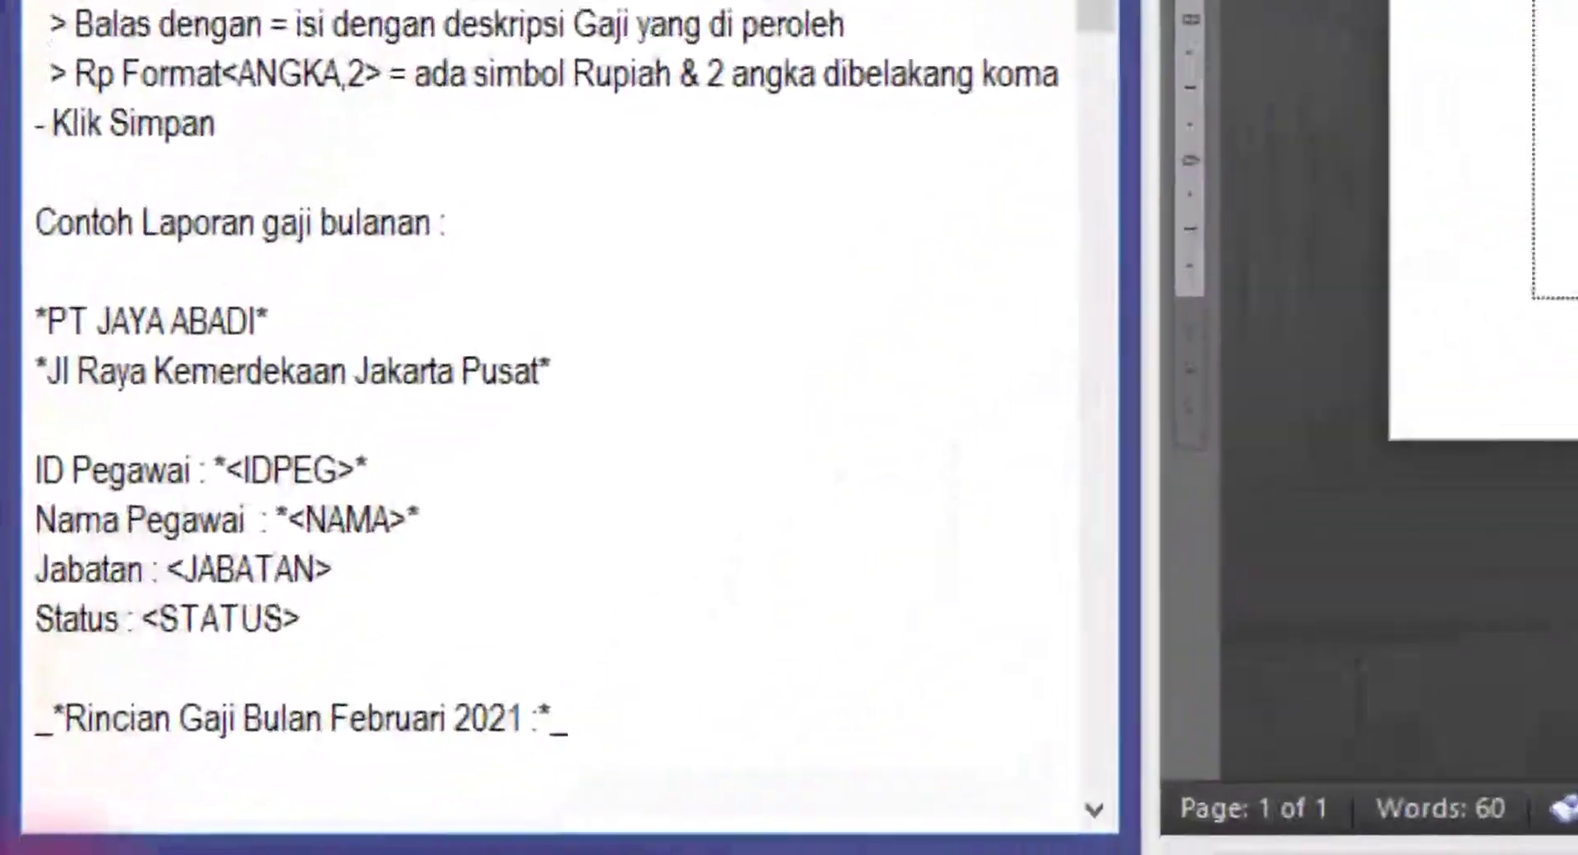
# Open the Control Panel's Region settings under Clock, Language, and Region
pyautogui.rightClick(25, 852)
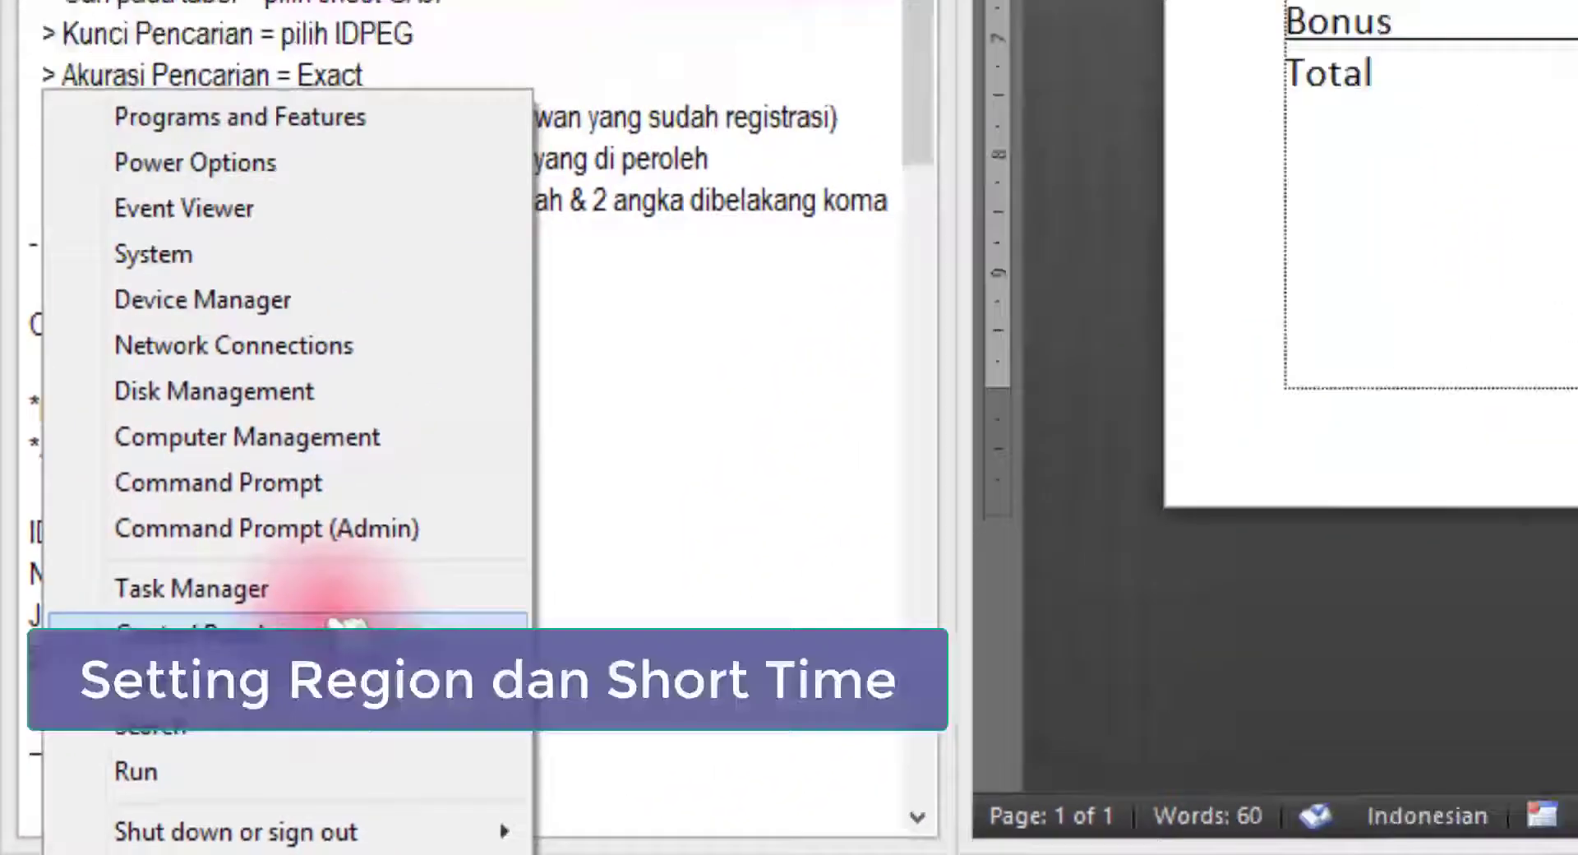
pyautogui.click(402, 586)
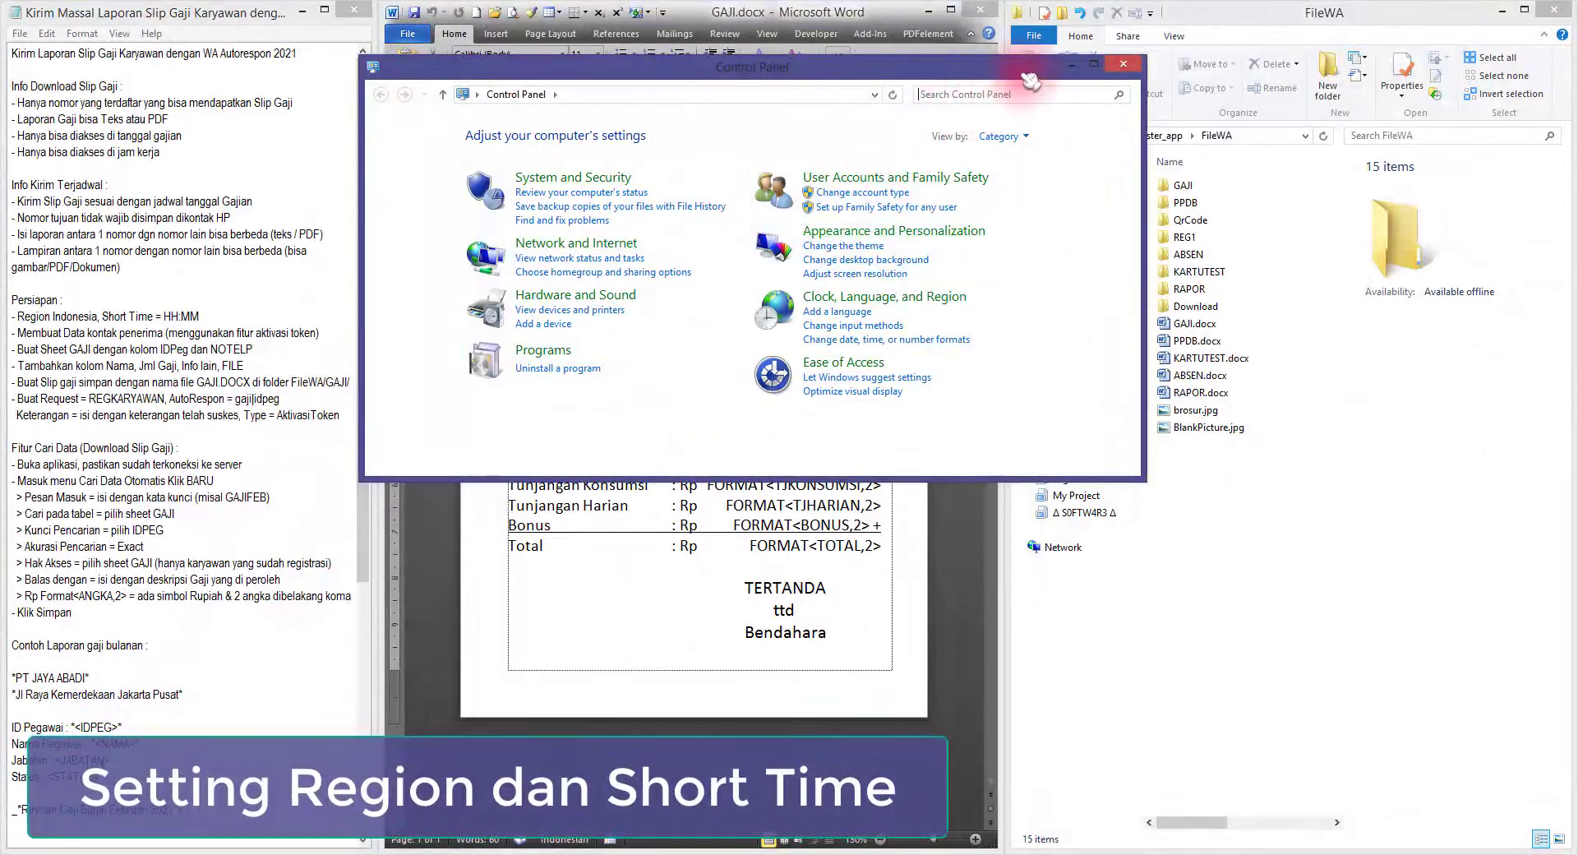
pyautogui.moveTo(1021, 77); pyautogui.dragTo(946, 70)
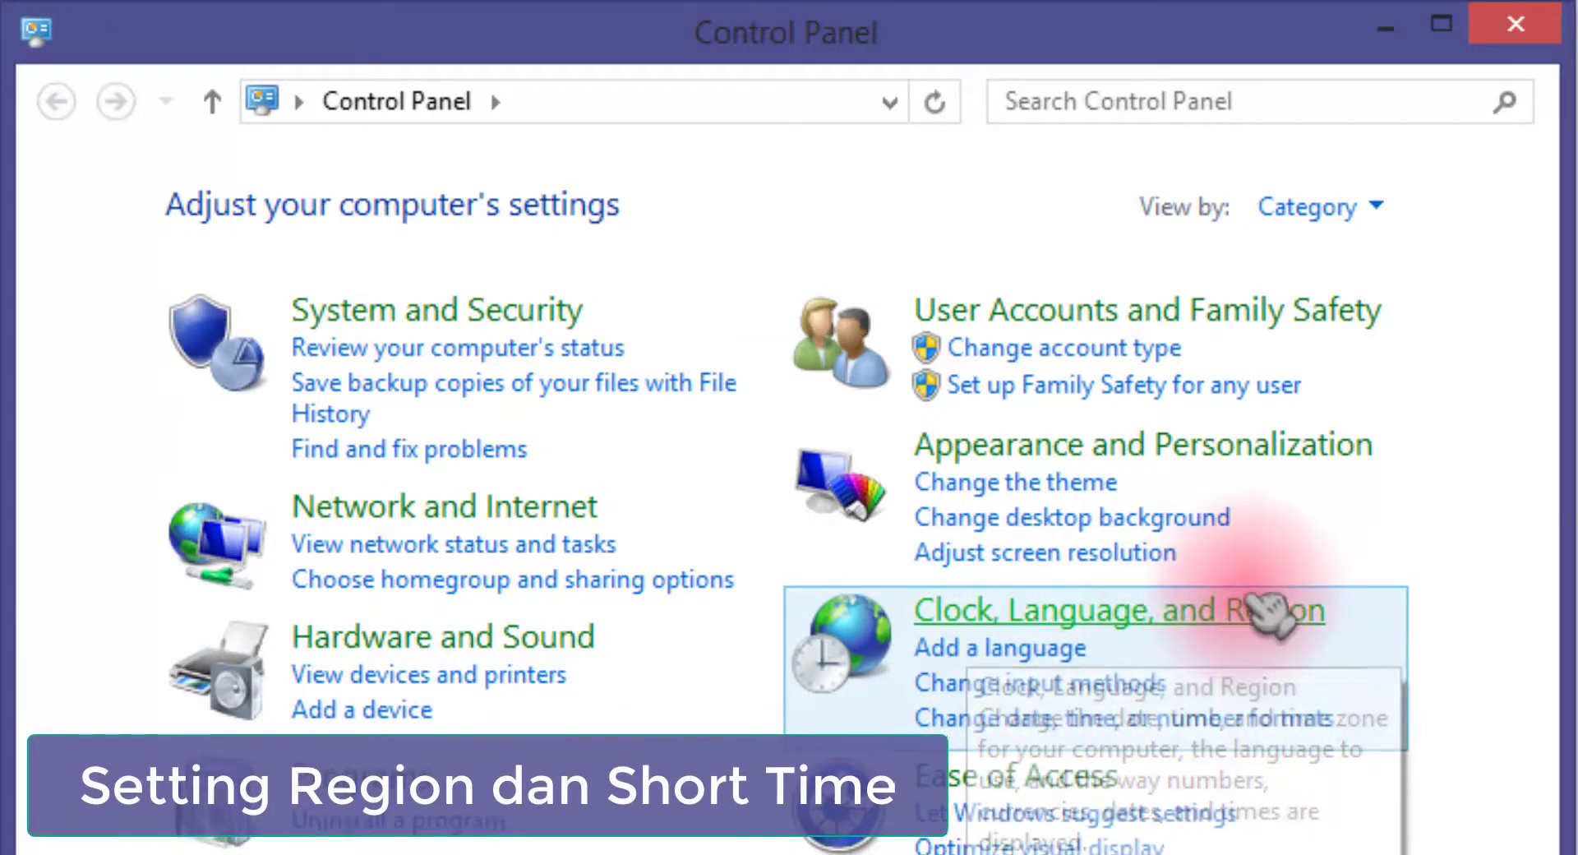
pyautogui.click(1258, 614)
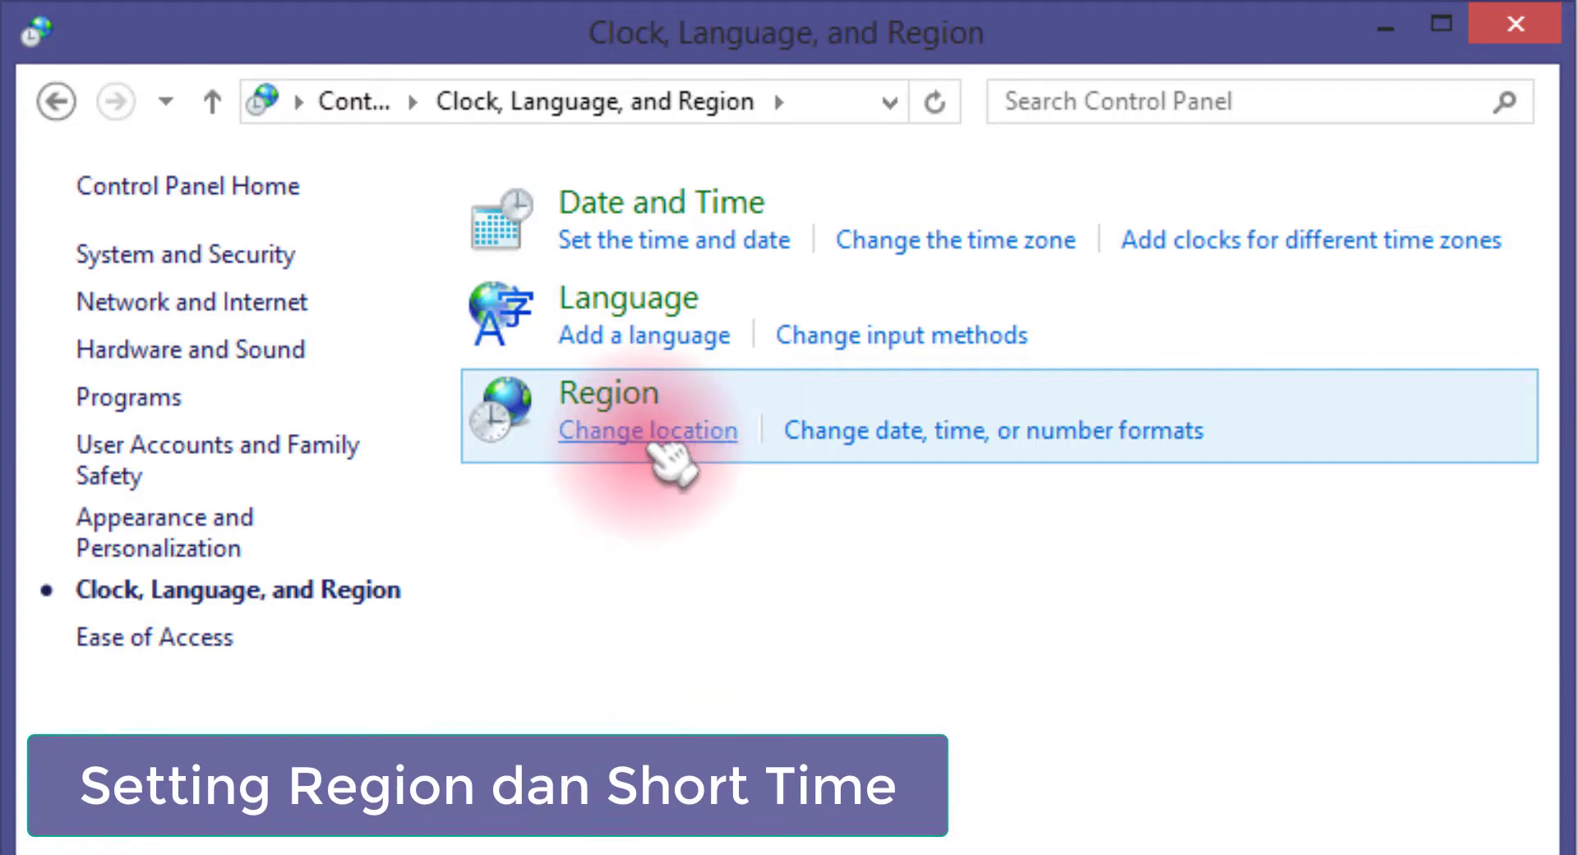
pyautogui.click(653, 445)
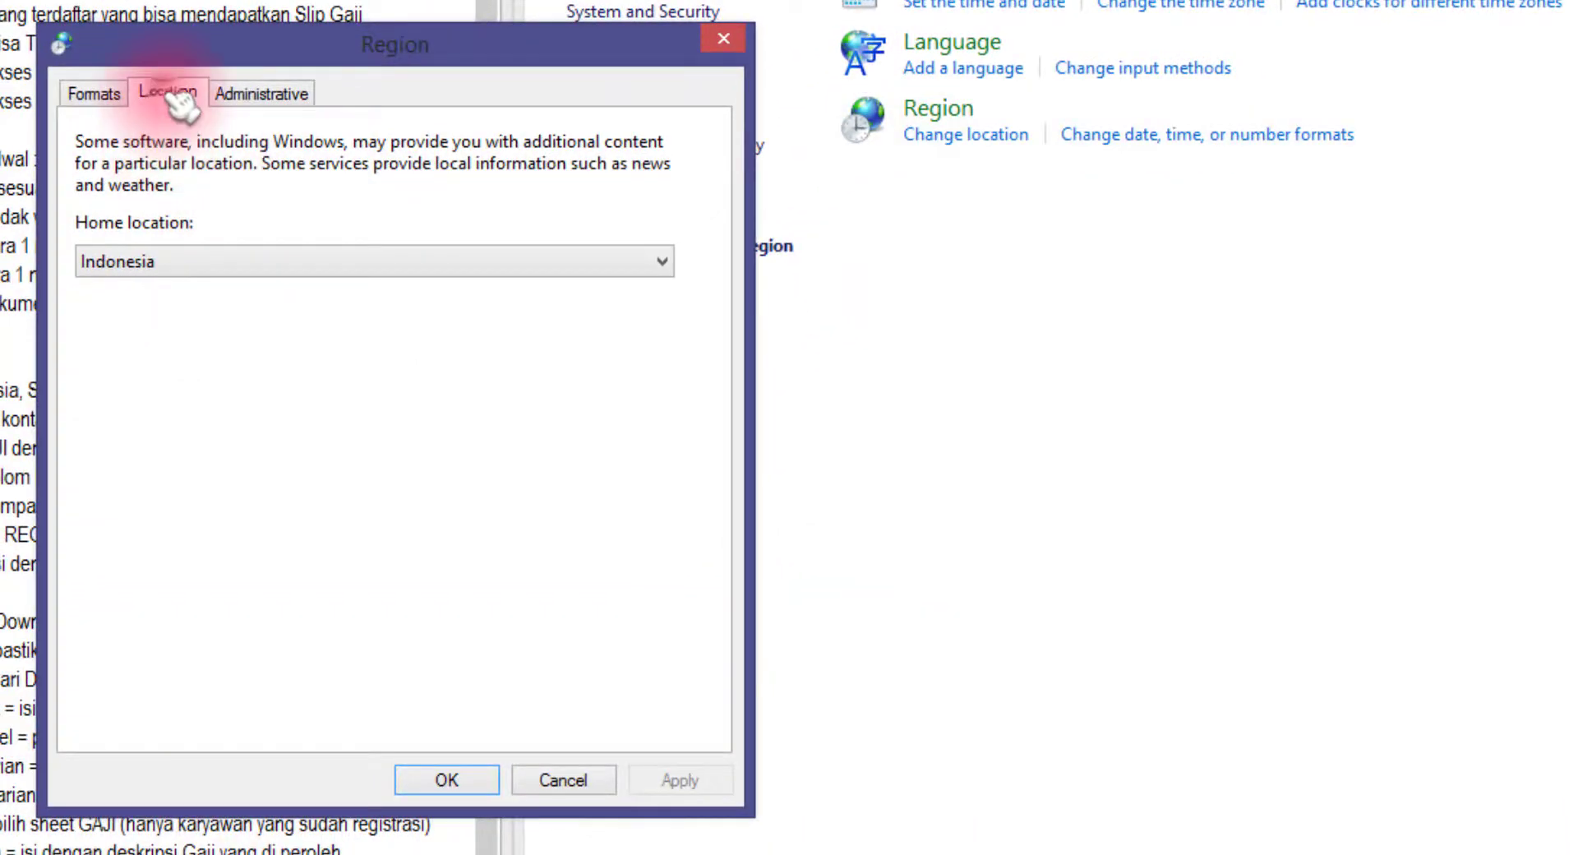
# Confirm Indonesia as home location and Indonesian (Indonesia) as the format
pyautogui.click(201, 261)
pyautogui.click(204, 259)
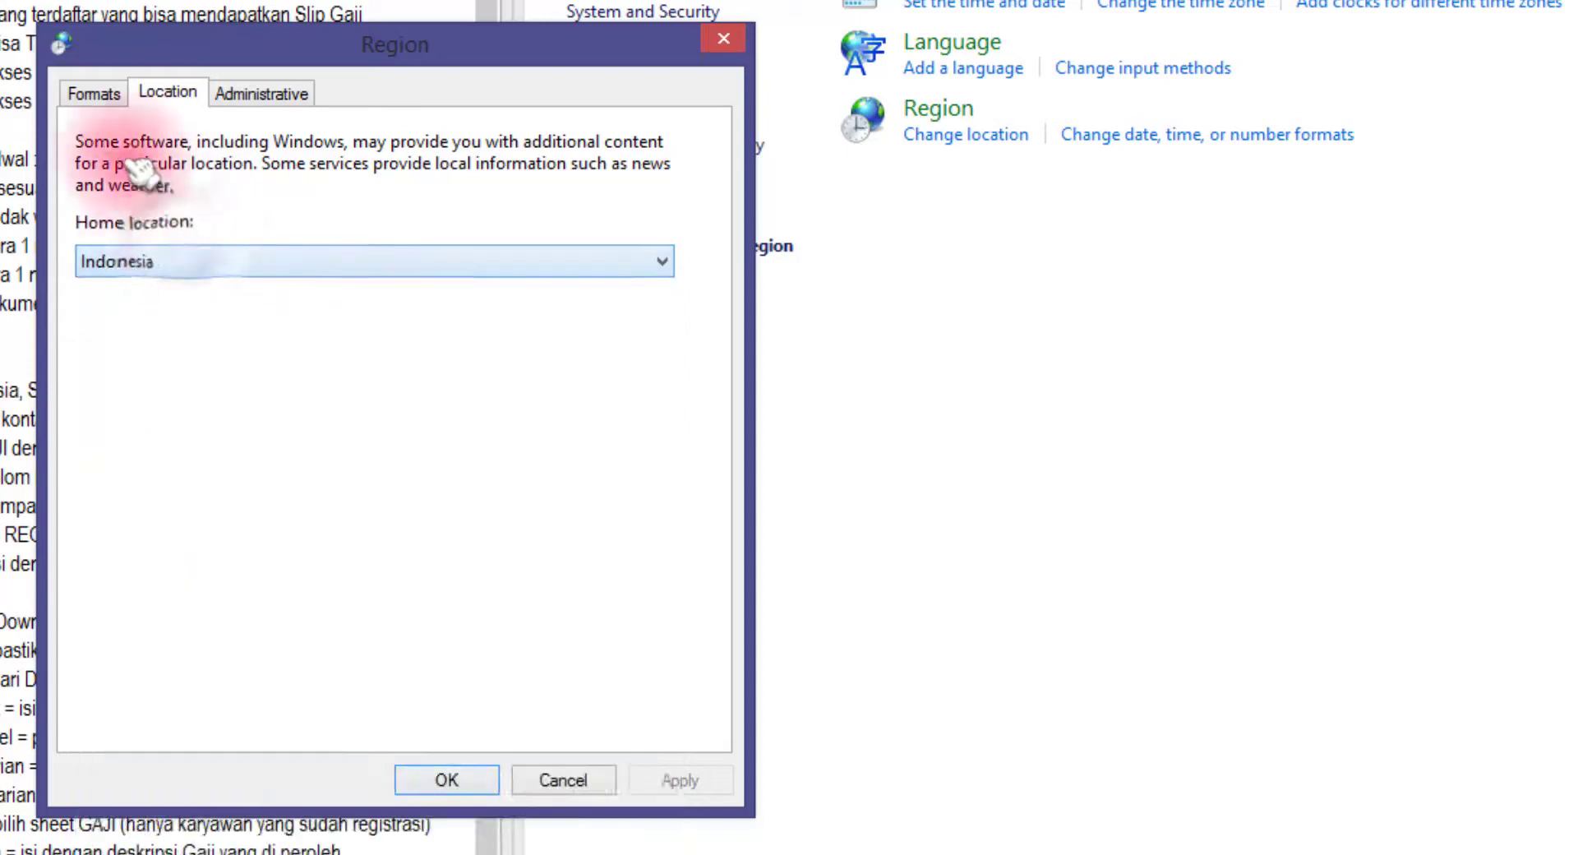
pyautogui.click(82, 94)
pyautogui.click(186, 171)
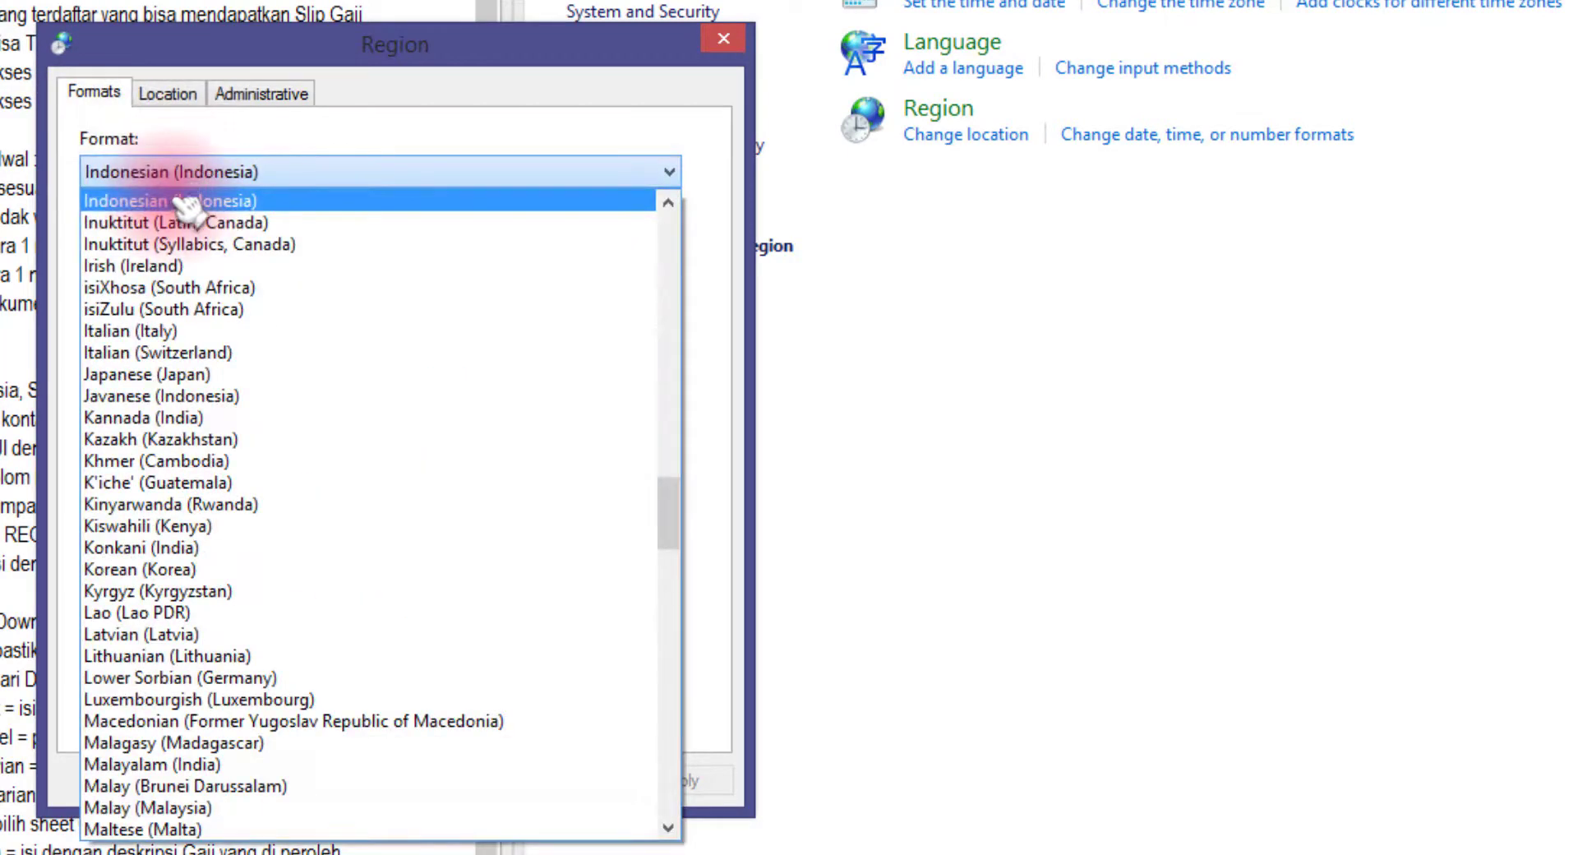
pyautogui.click(186, 201)
pyautogui.moveTo(276, 54); pyautogui.dragTo(953, 355)
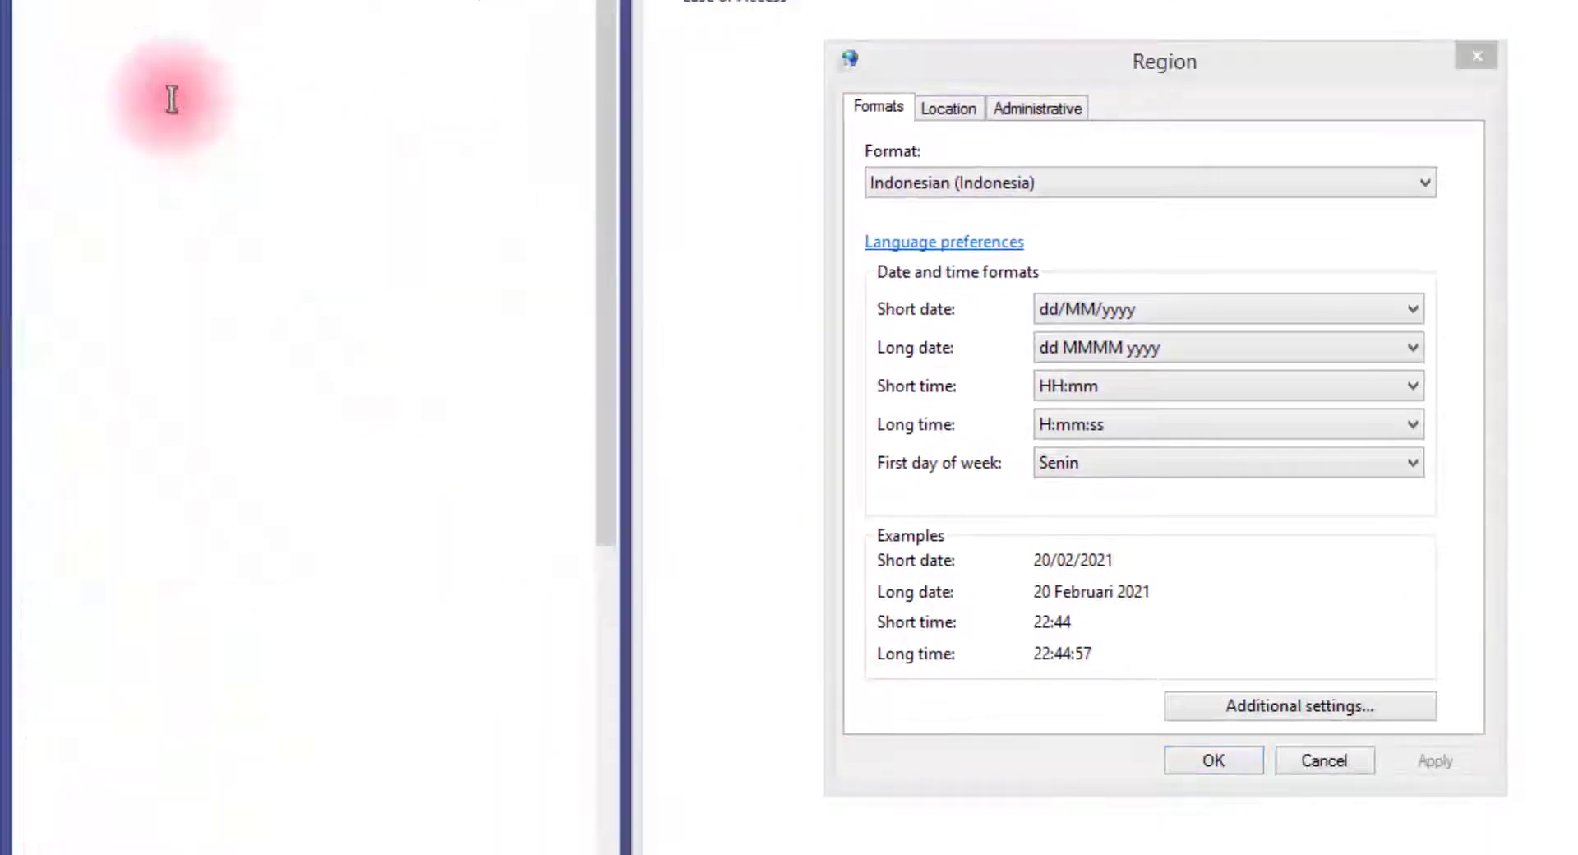
# Highlight the Short Time = HH:MM requirement in the notes
pyautogui.moveTo(167, 111); pyautogui.dragTo(358, 111)
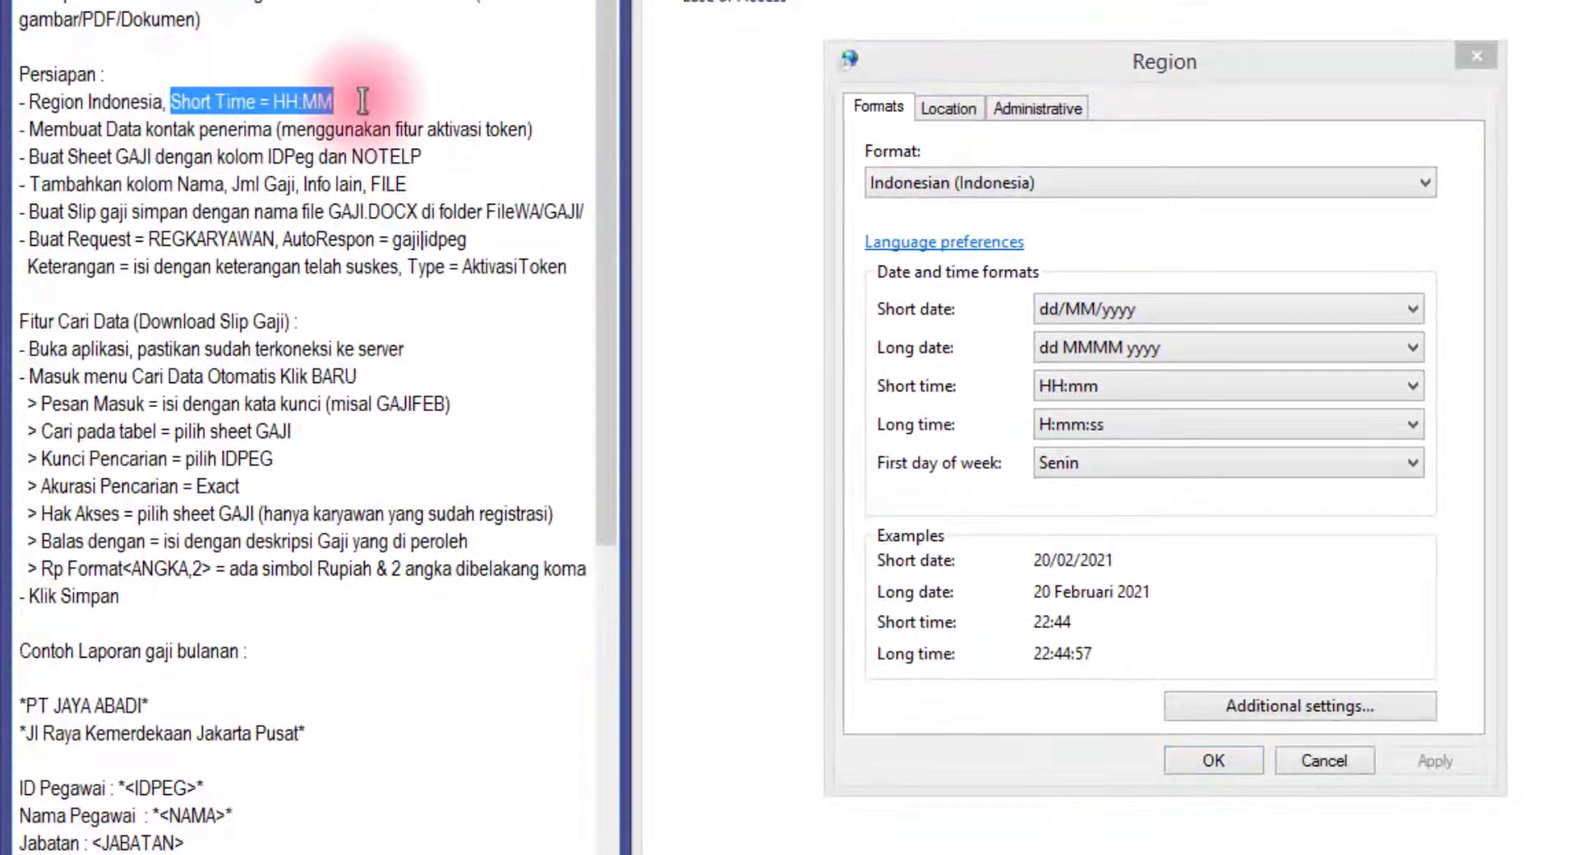
pyautogui.click(303, 101)
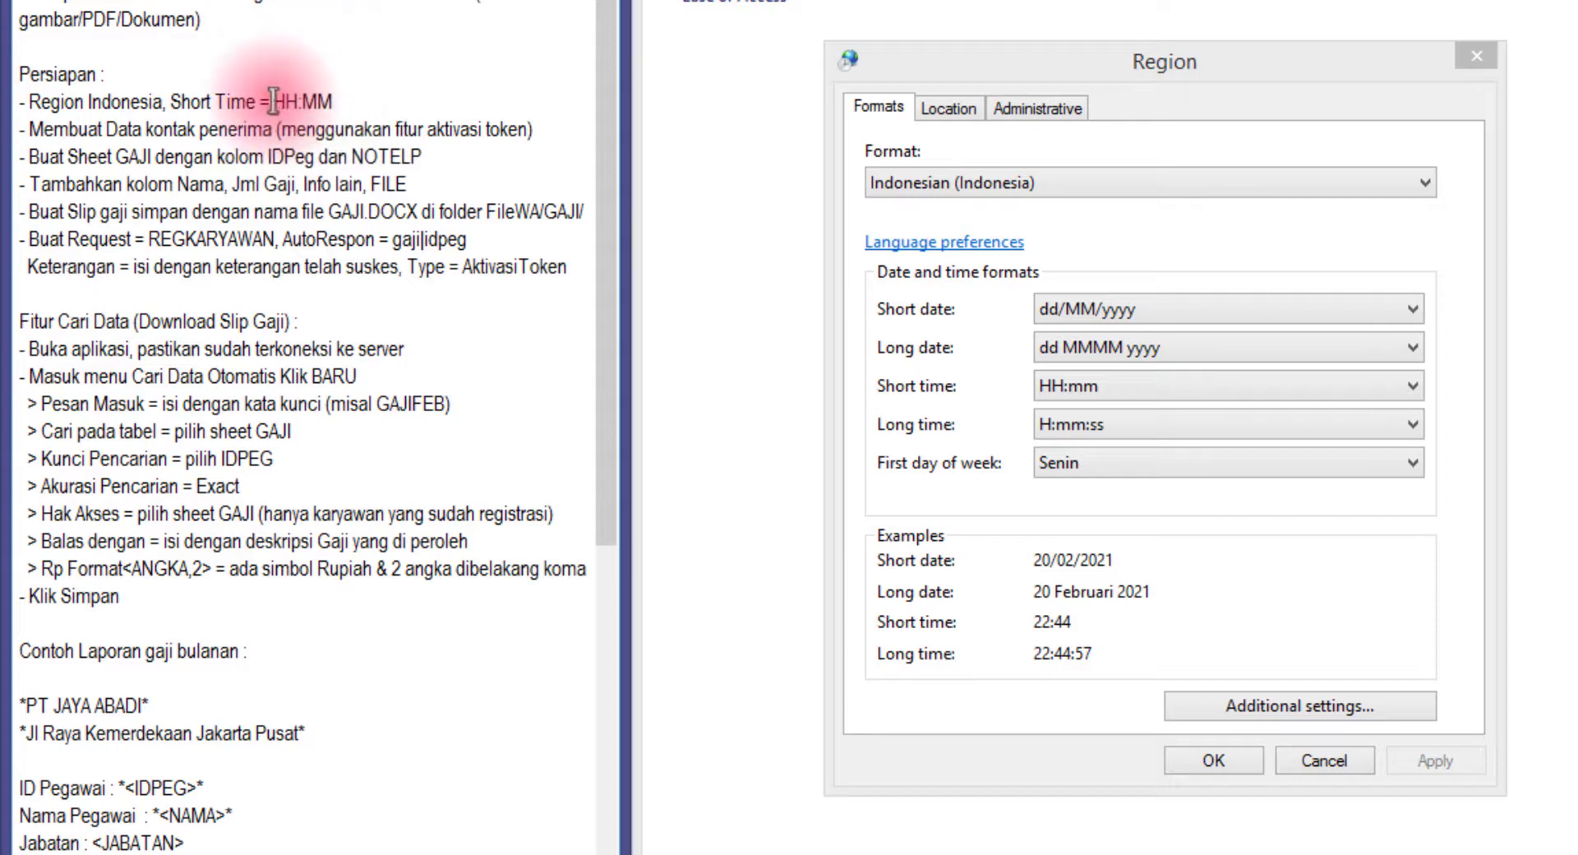
pyautogui.moveTo(272, 100); pyautogui.dragTo(348, 102)
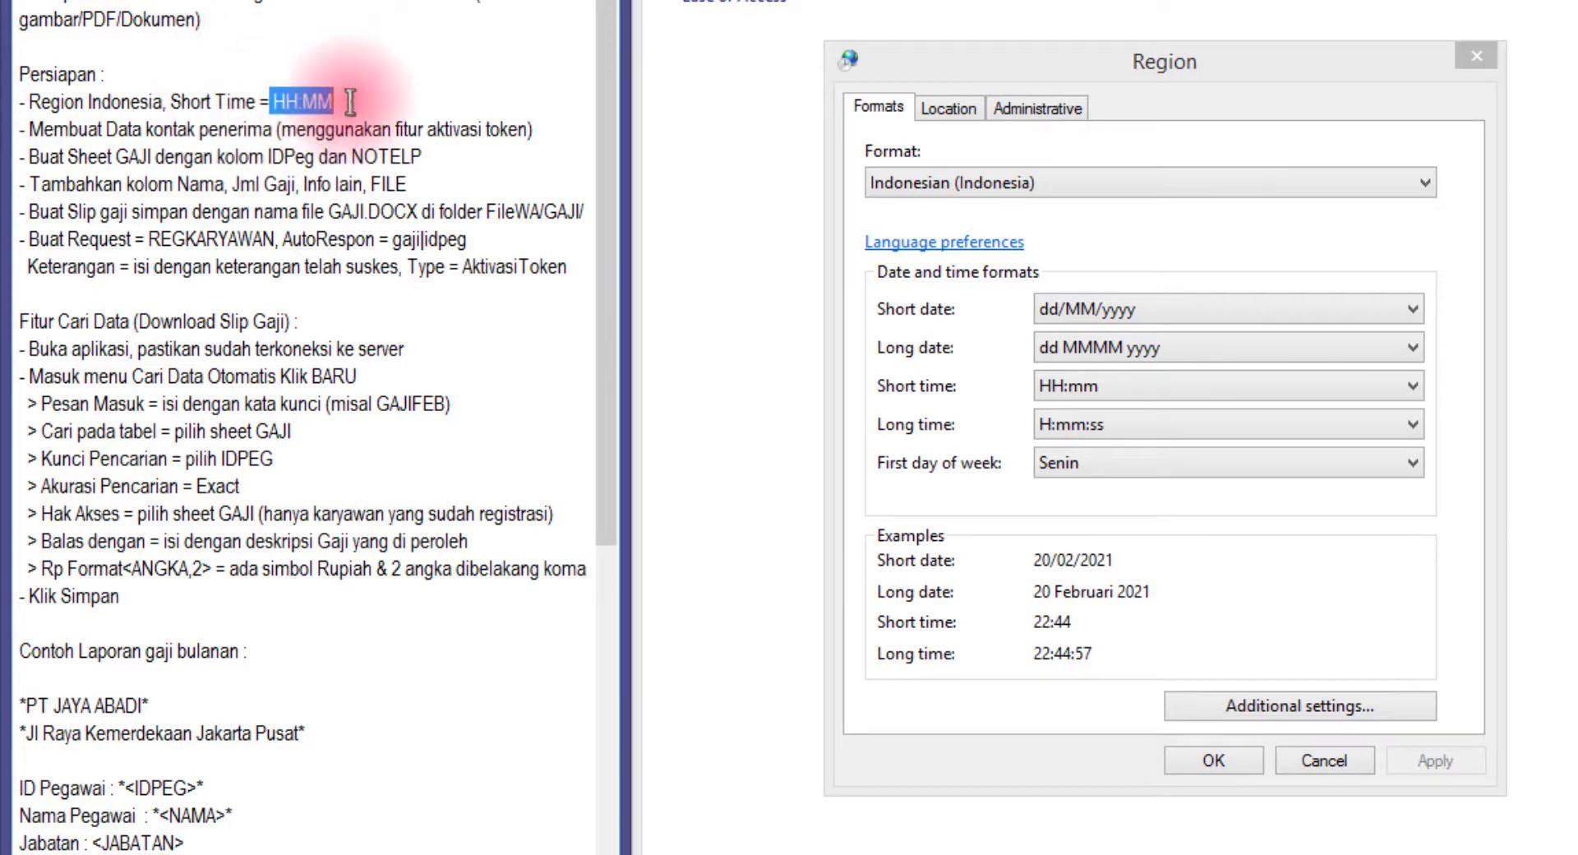
# Set the Region dialog's Short time format to HH:mm
pyautogui.click(964, 397)
pyautogui.click(1142, 387)
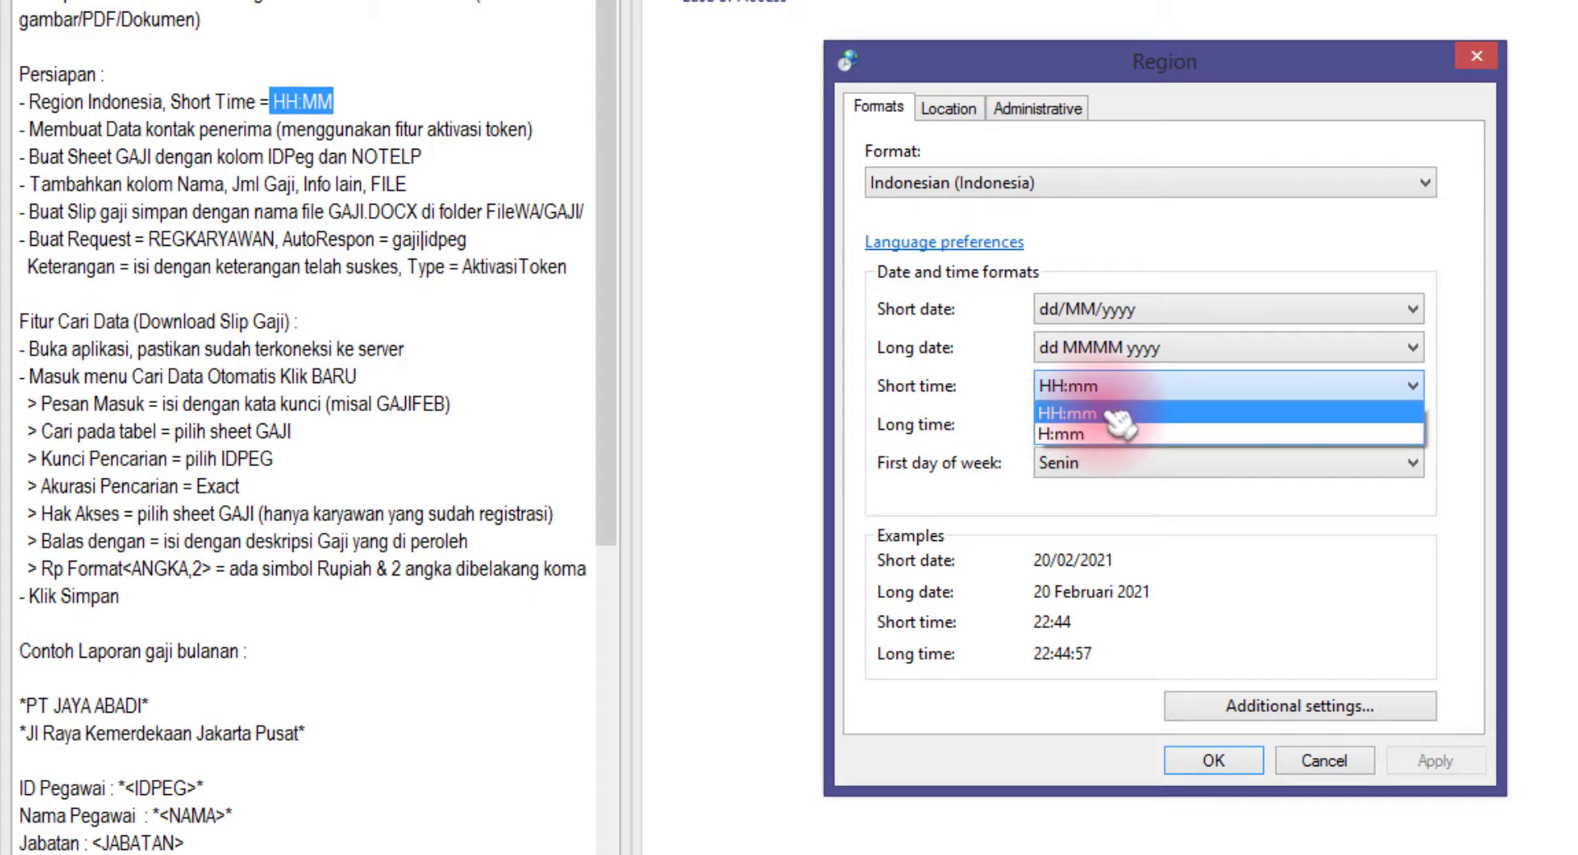
pyautogui.click(1106, 411)
pyautogui.click(1100, 390)
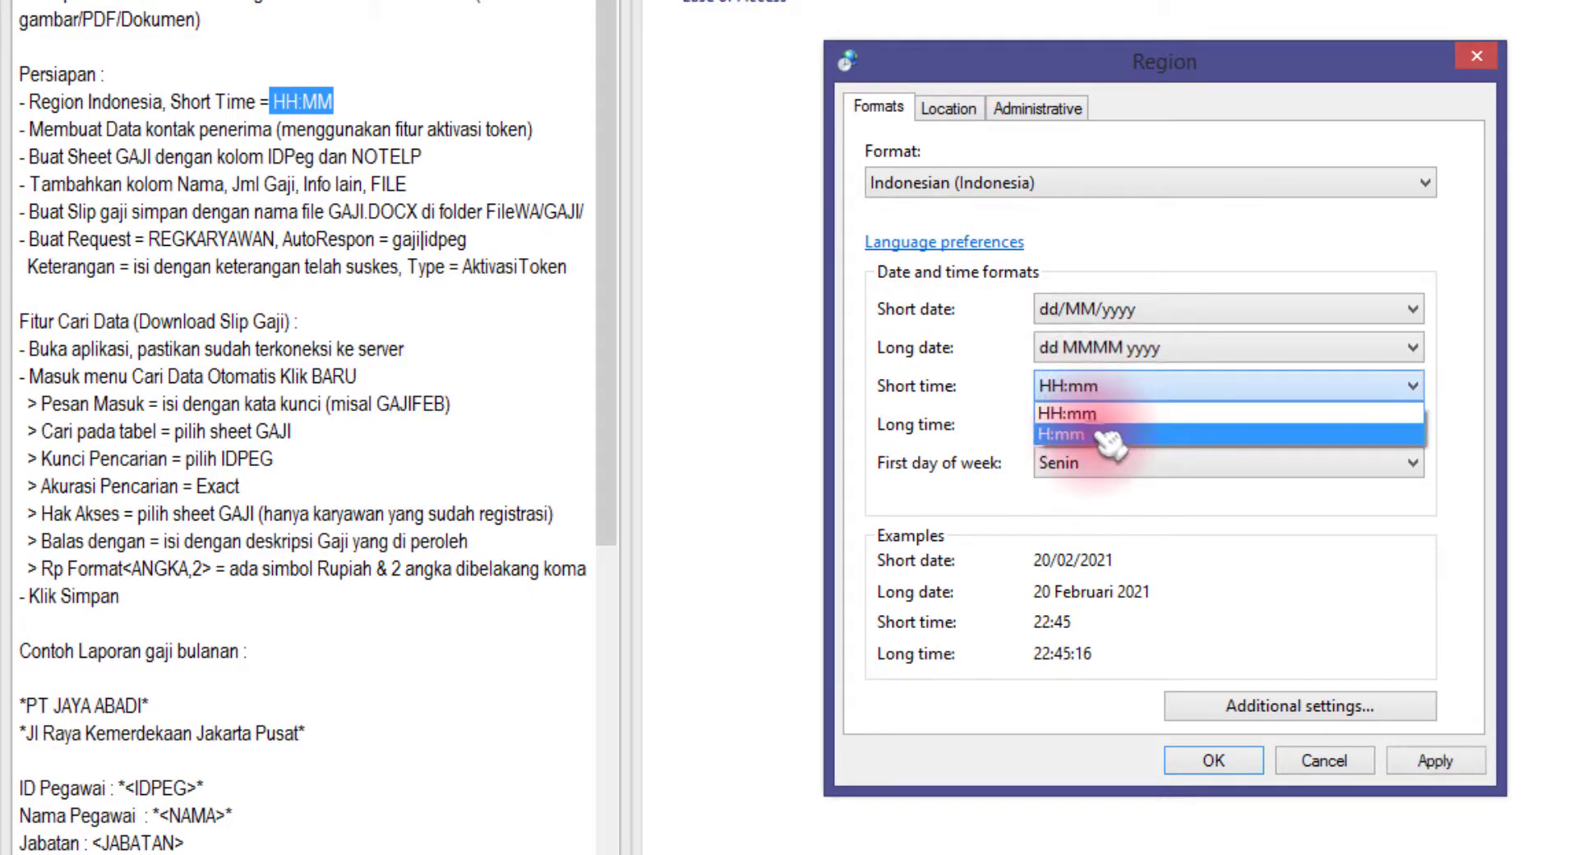
pyautogui.click(1089, 432)
pyautogui.click(1093, 399)
pyautogui.click(1093, 408)
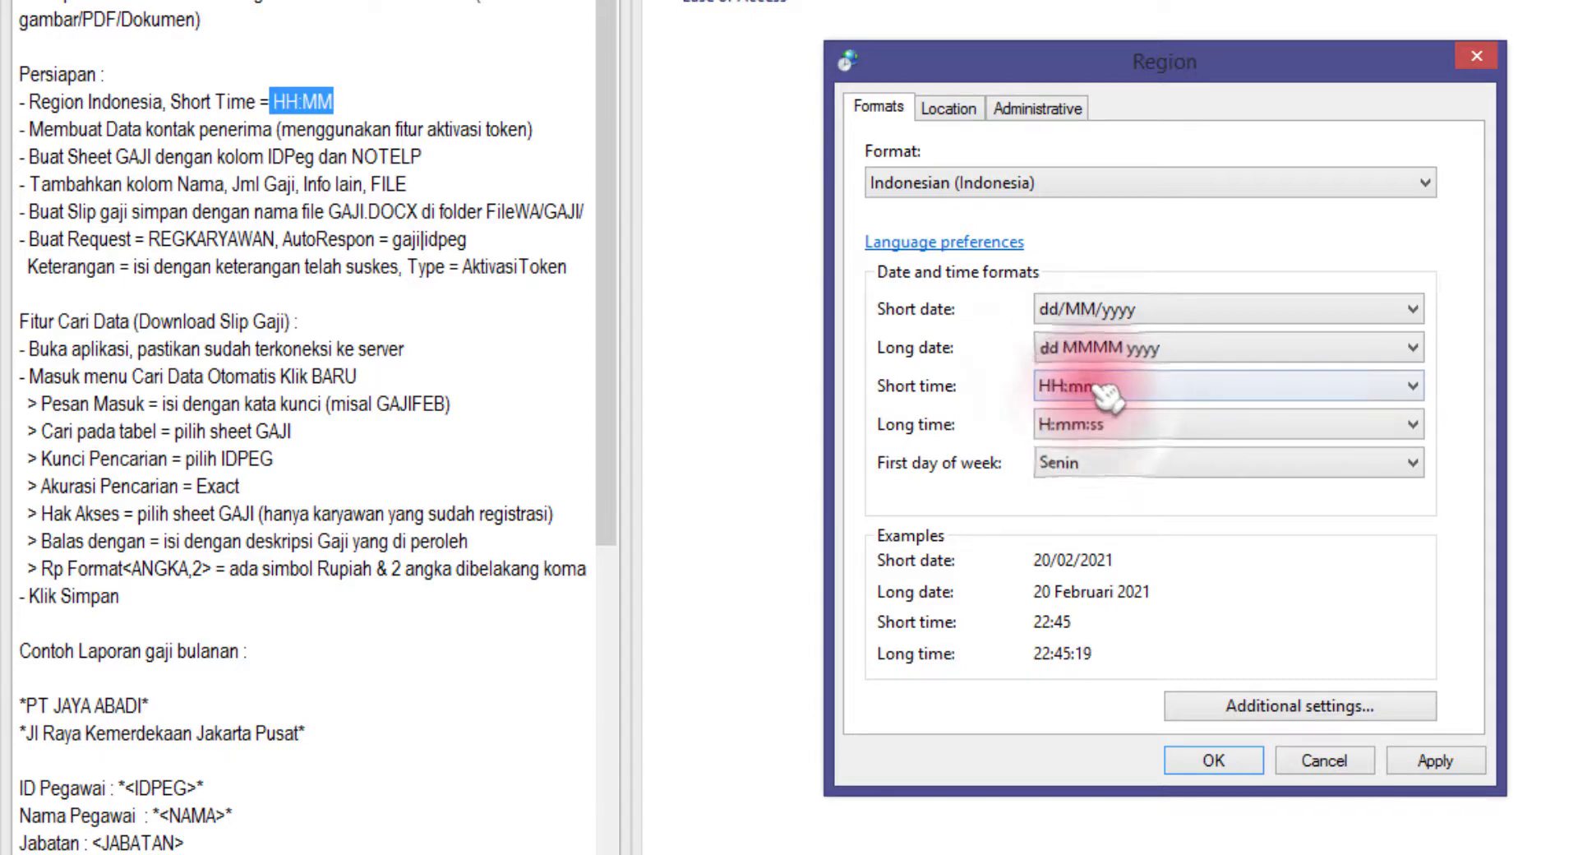
pyautogui.click(1113, 385)
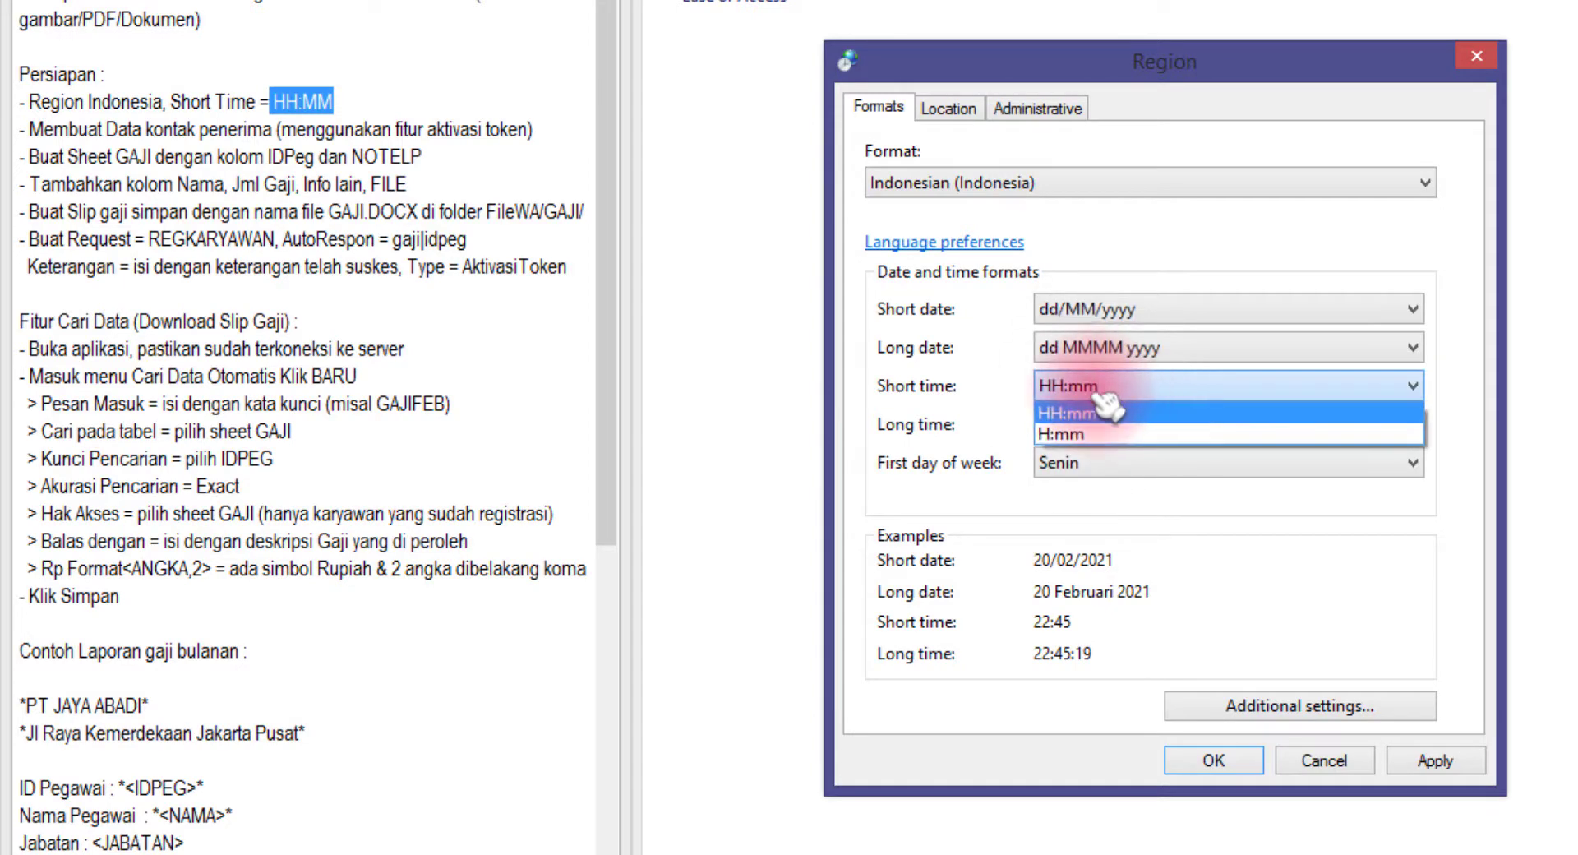
pyautogui.click(1035, 409)
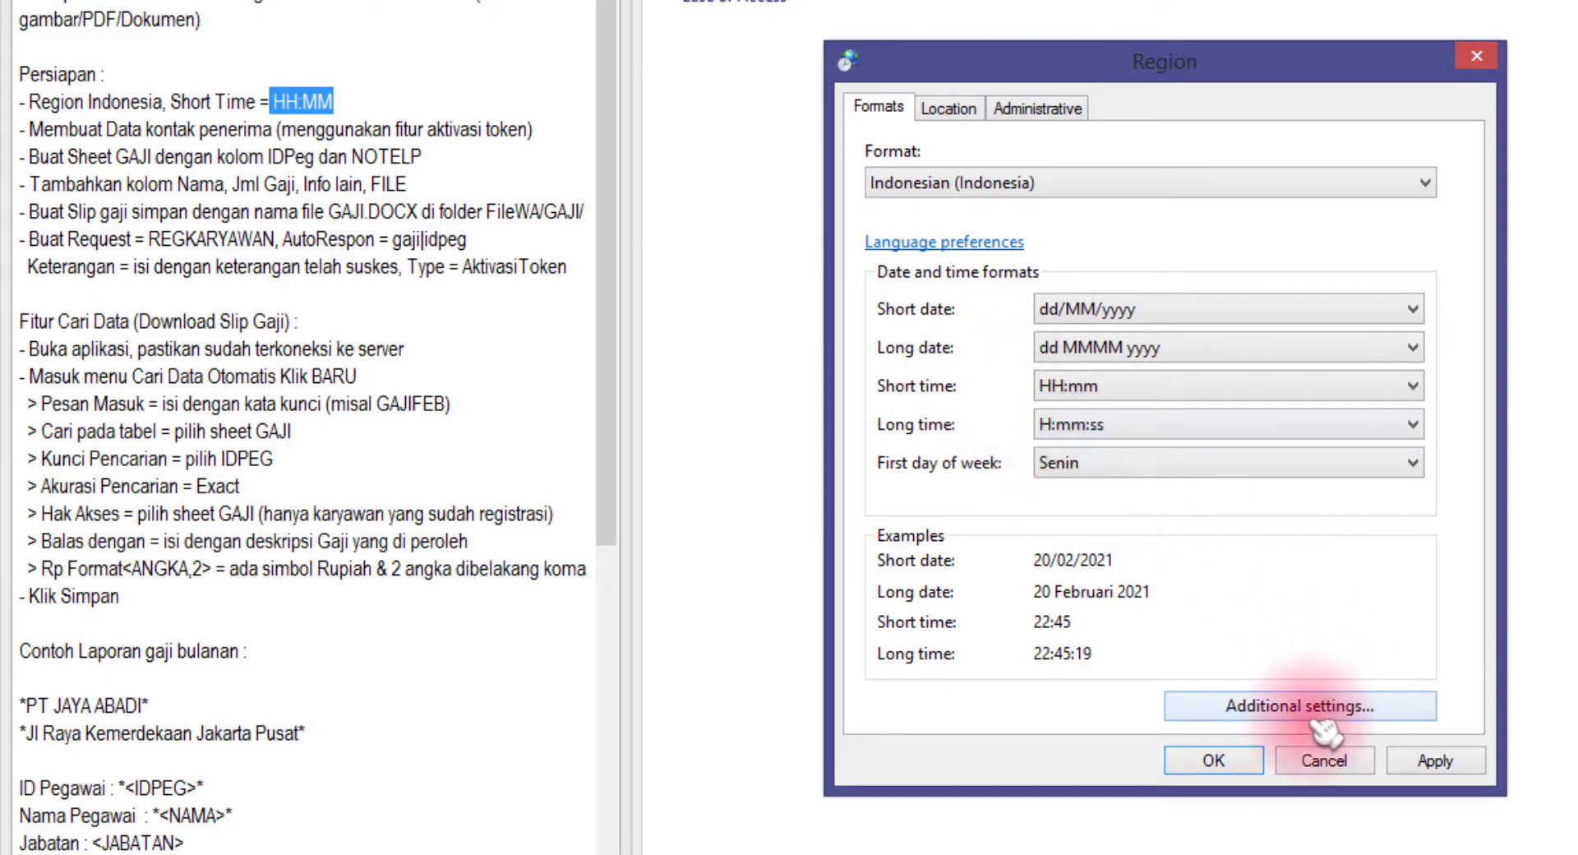
# Verify the HH:mm pattern in Additional settings' Time tab and apply the region settings
pyautogui.click(1344, 715)
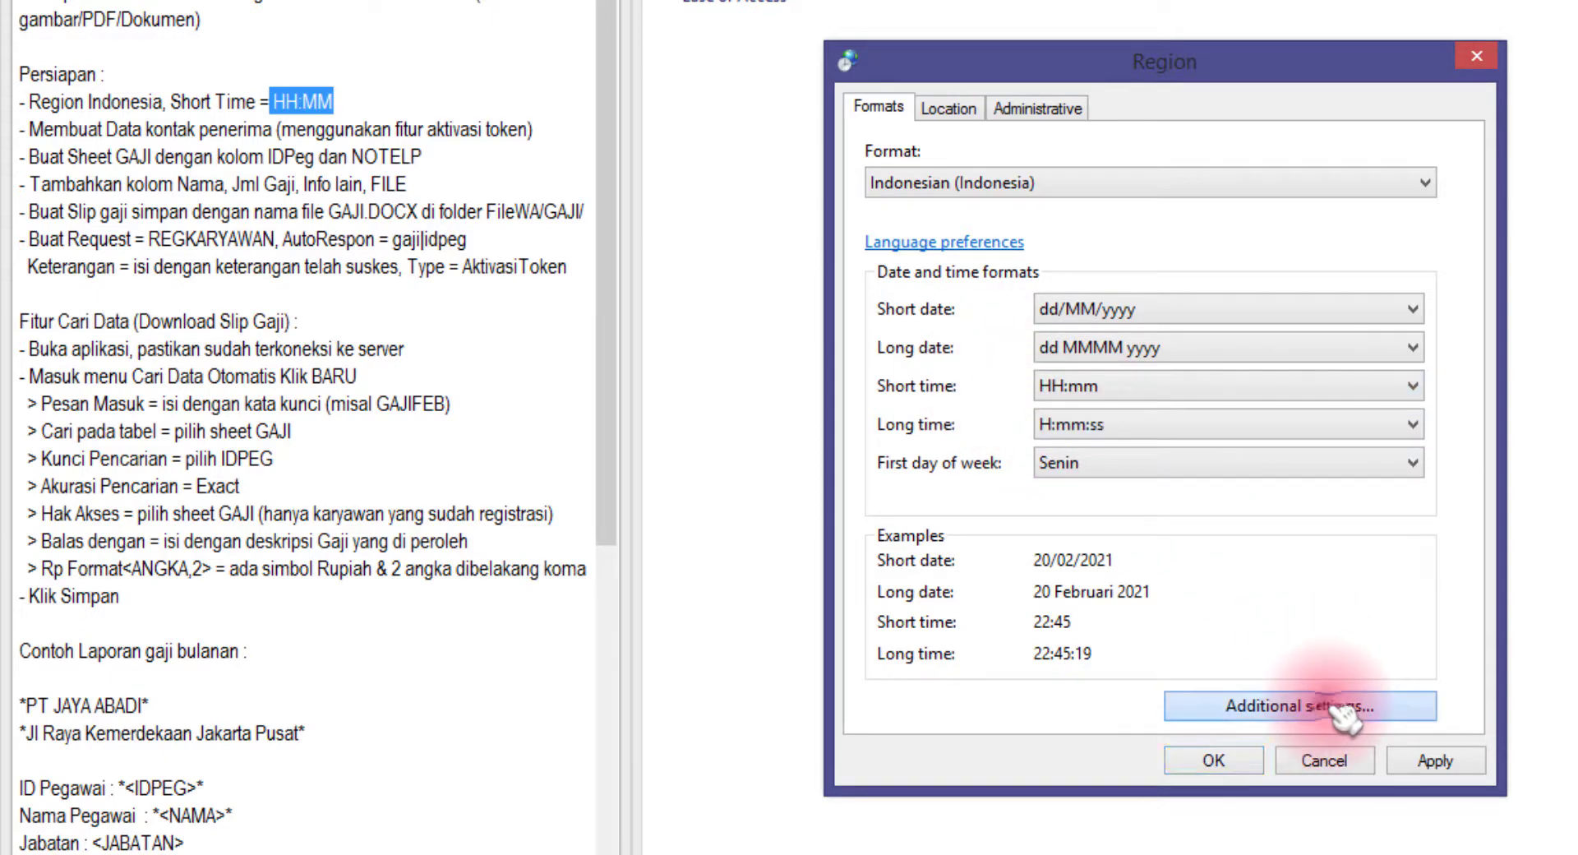
pyautogui.click(1066, 212)
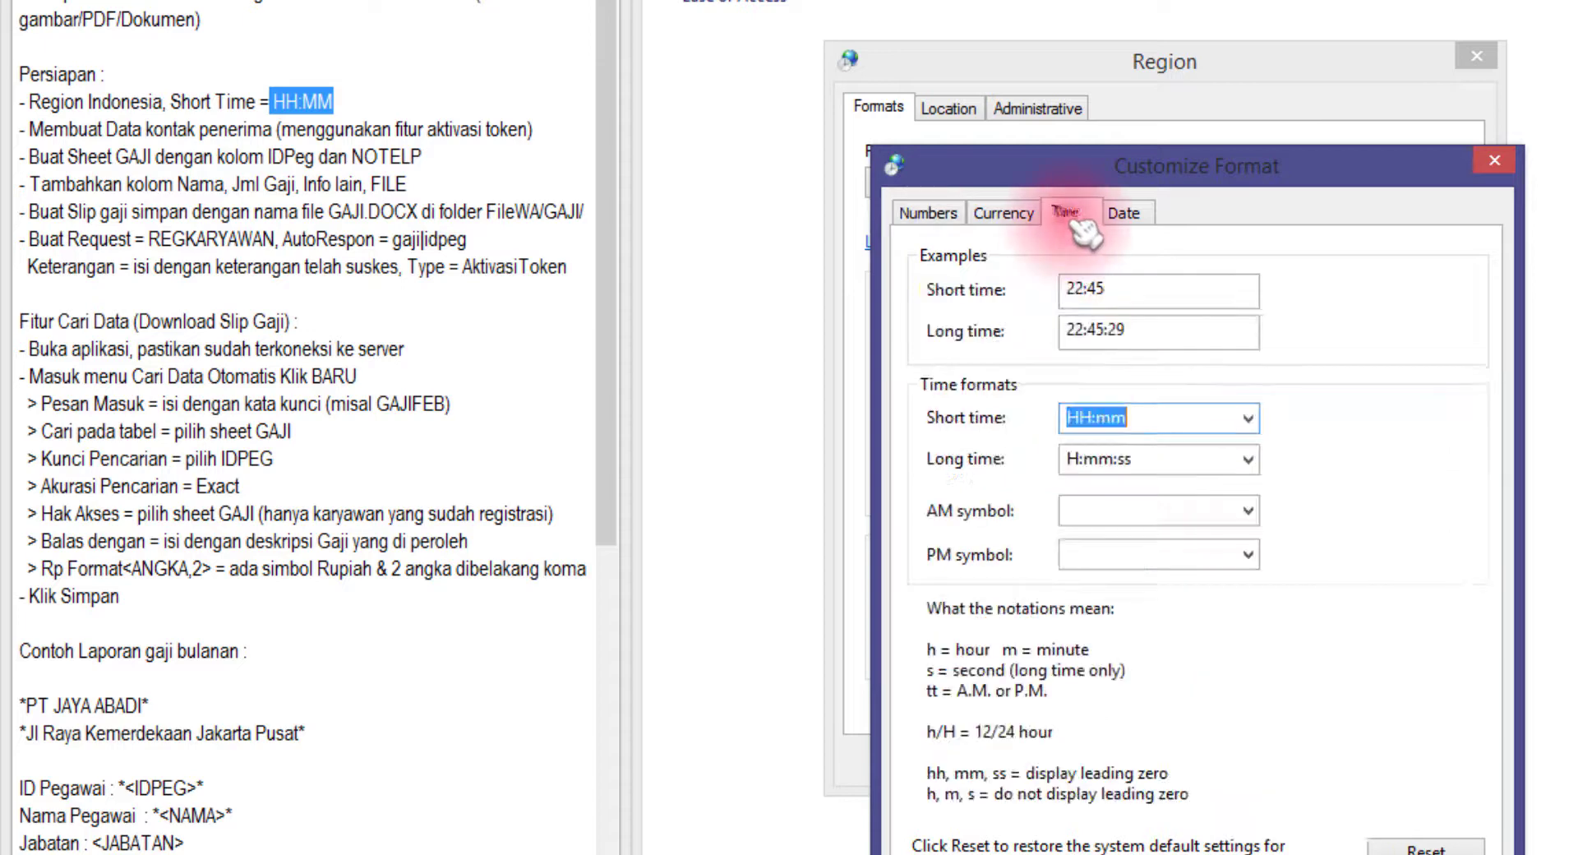
pyautogui.click(1142, 417)
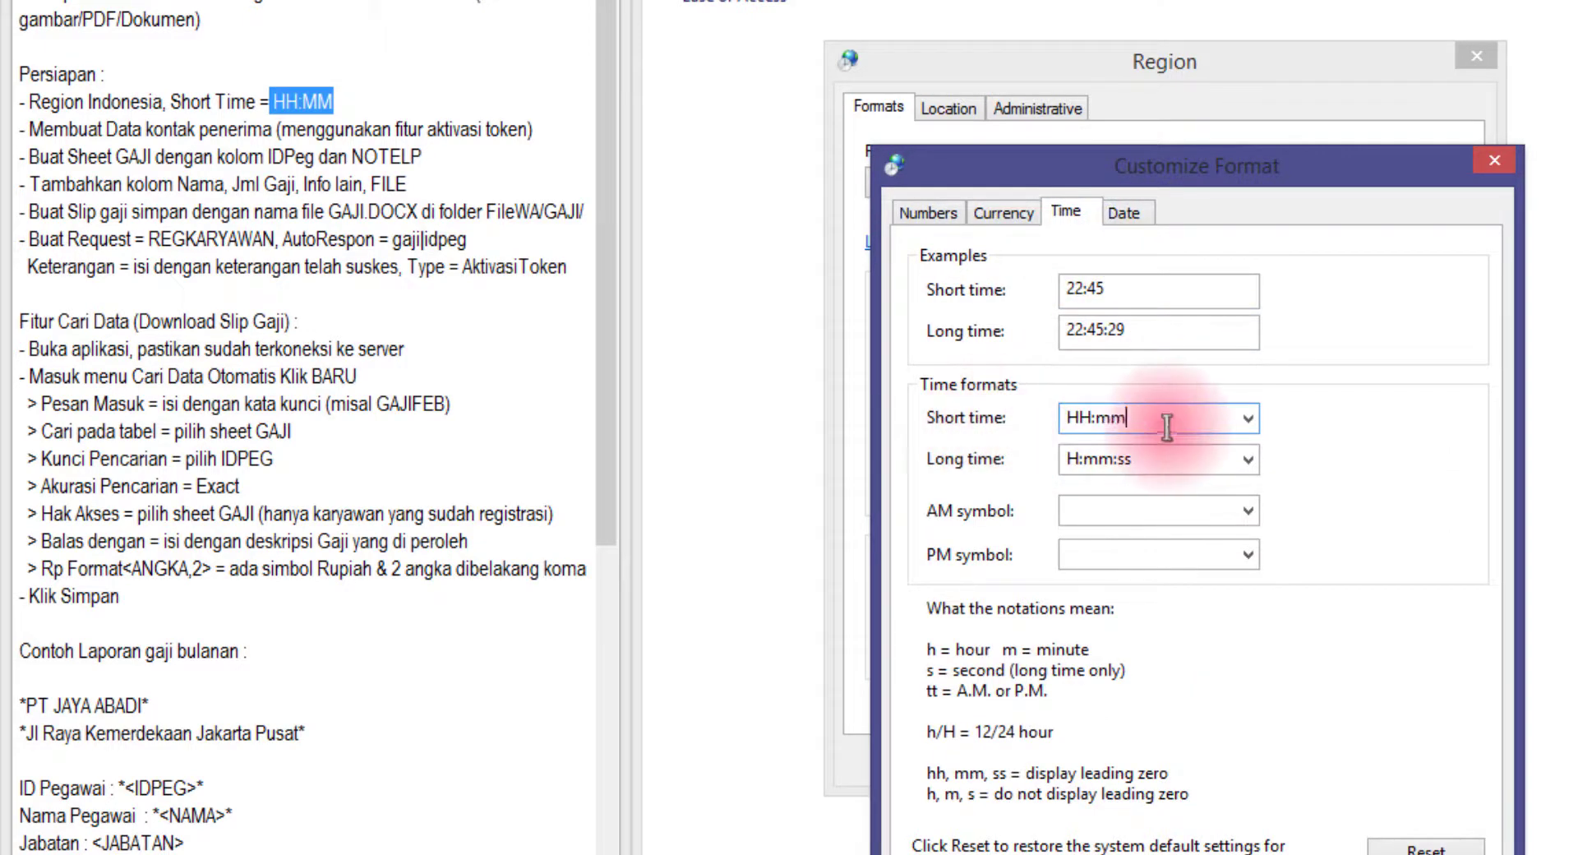
pyautogui.moveTo(1198, 417); pyautogui.dragTo(1052, 419)
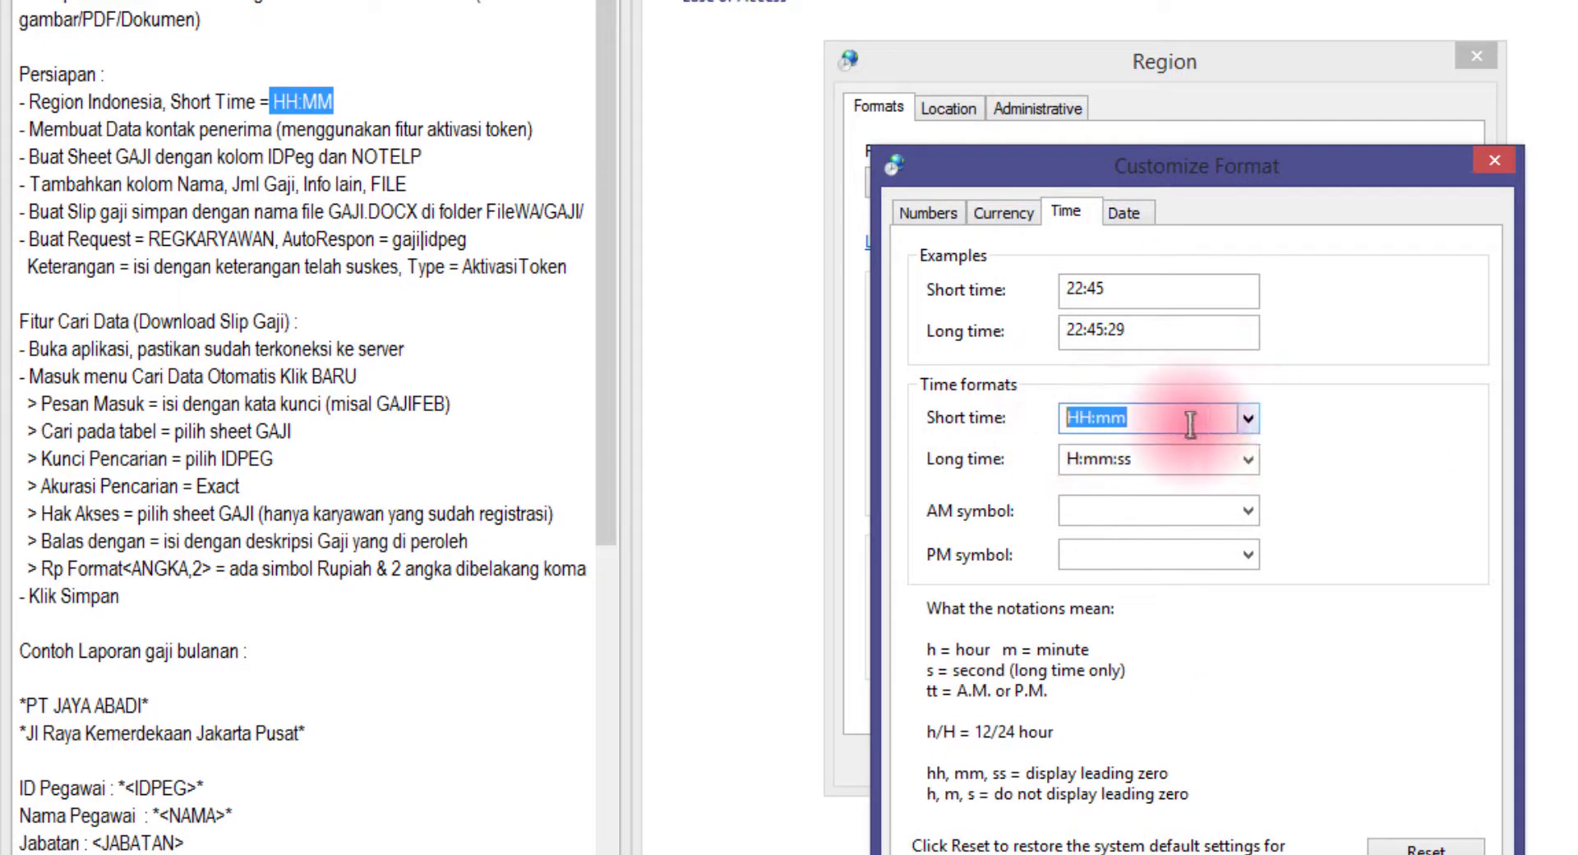
pyautogui.click(1315, 853)
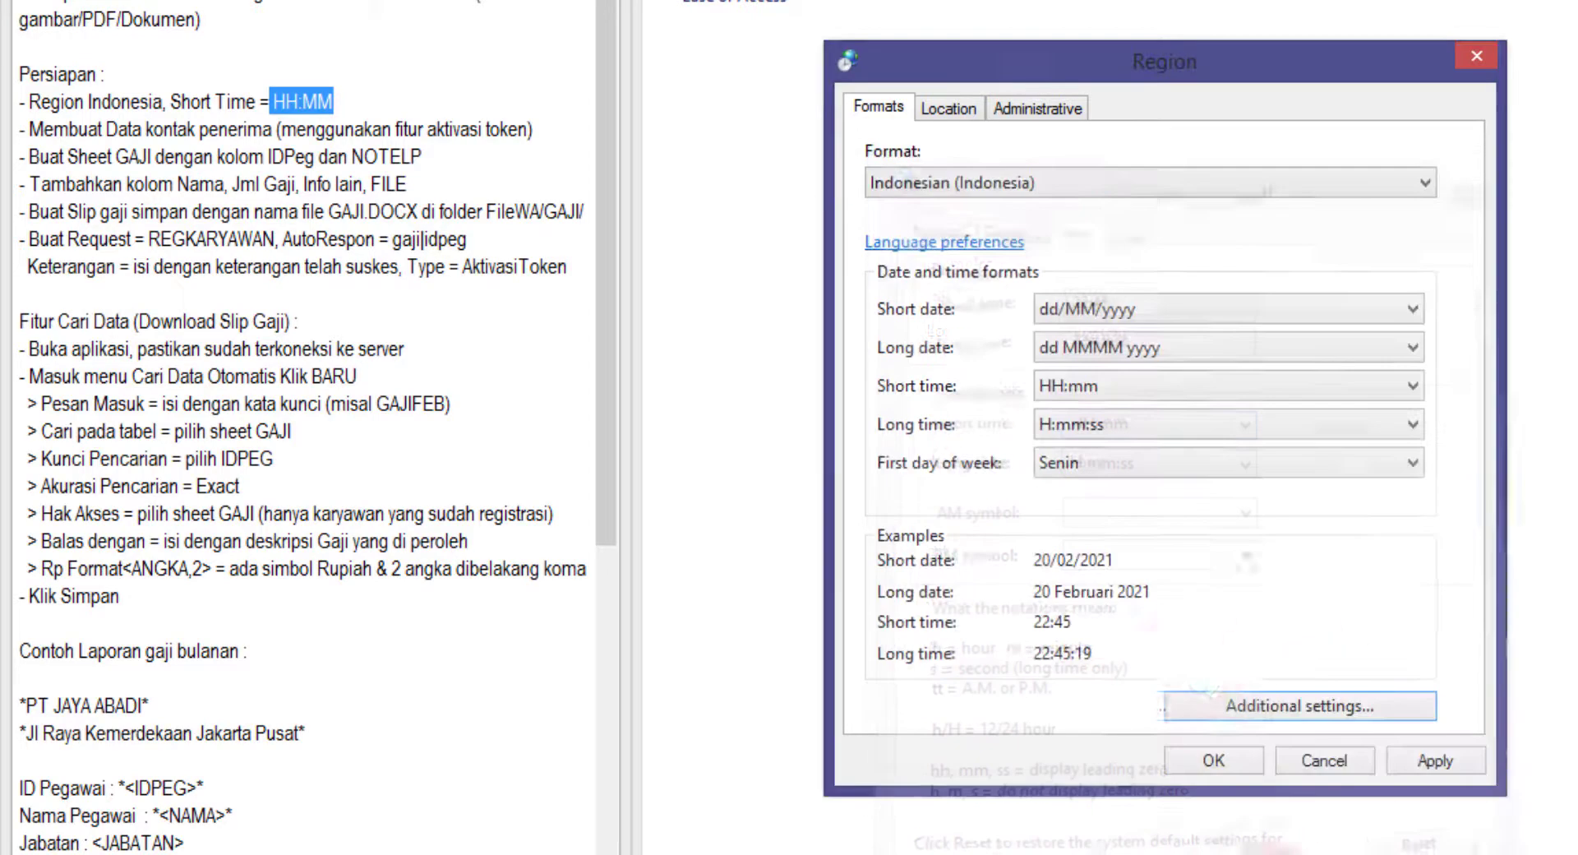
pyautogui.click(1080, 391)
pyautogui.click(1093, 404)
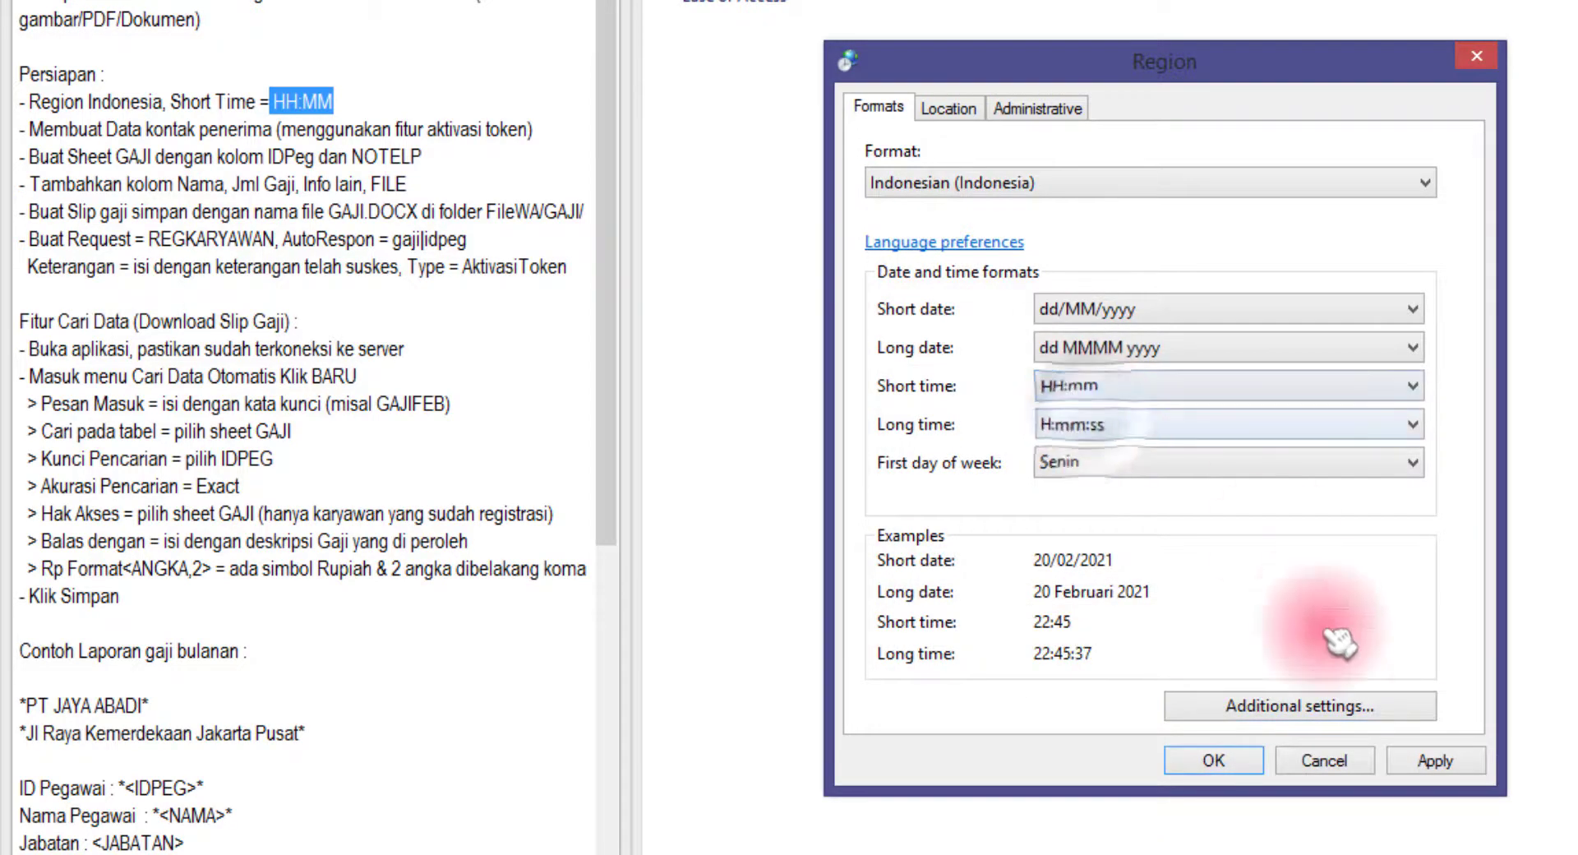
pyautogui.click(1214, 760)
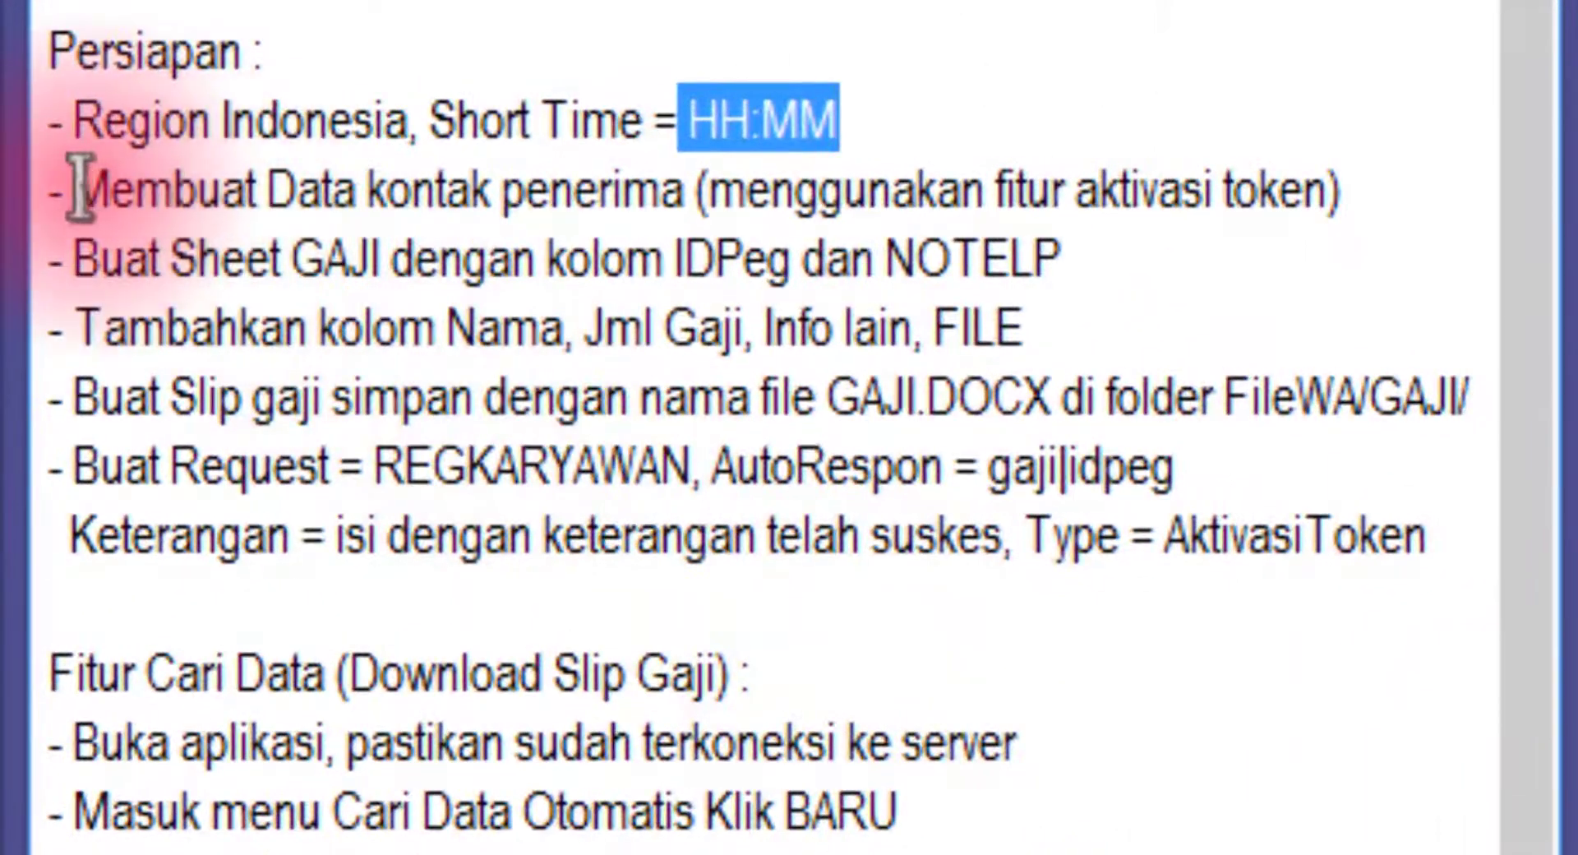
# Go over the recipient contact data step and the token activation note
pyautogui.moveTo(76, 190); pyautogui.dragTo(705, 218)
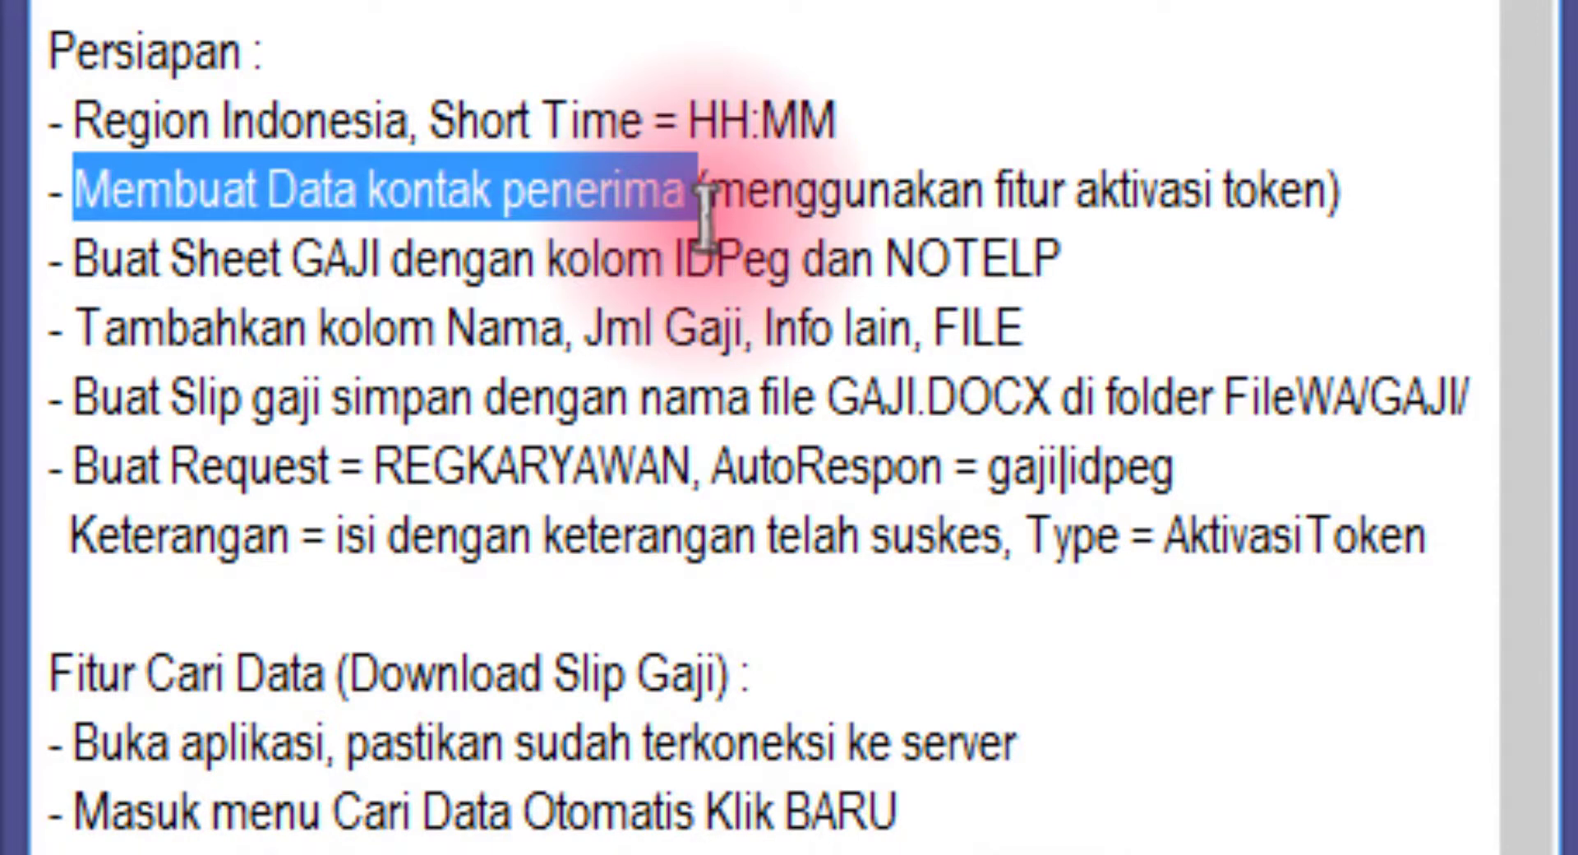
pyautogui.moveTo(768, 193); pyautogui.dragTo(1368, 198)
pyautogui.click(1368, 197)
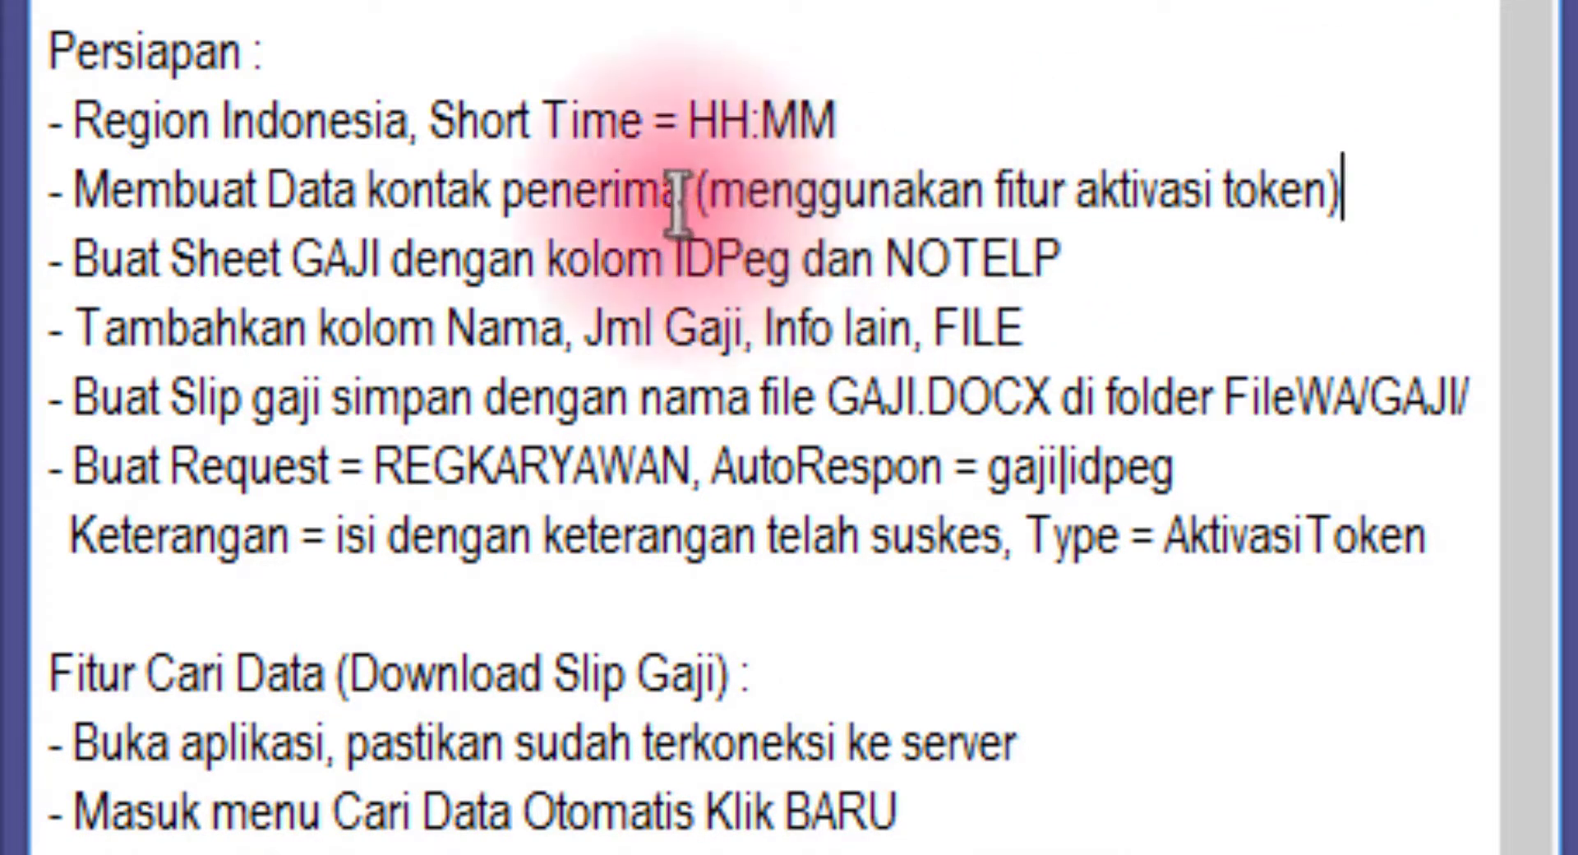
pyautogui.moveTo(695, 197); pyautogui.dragTo(1338, 181)
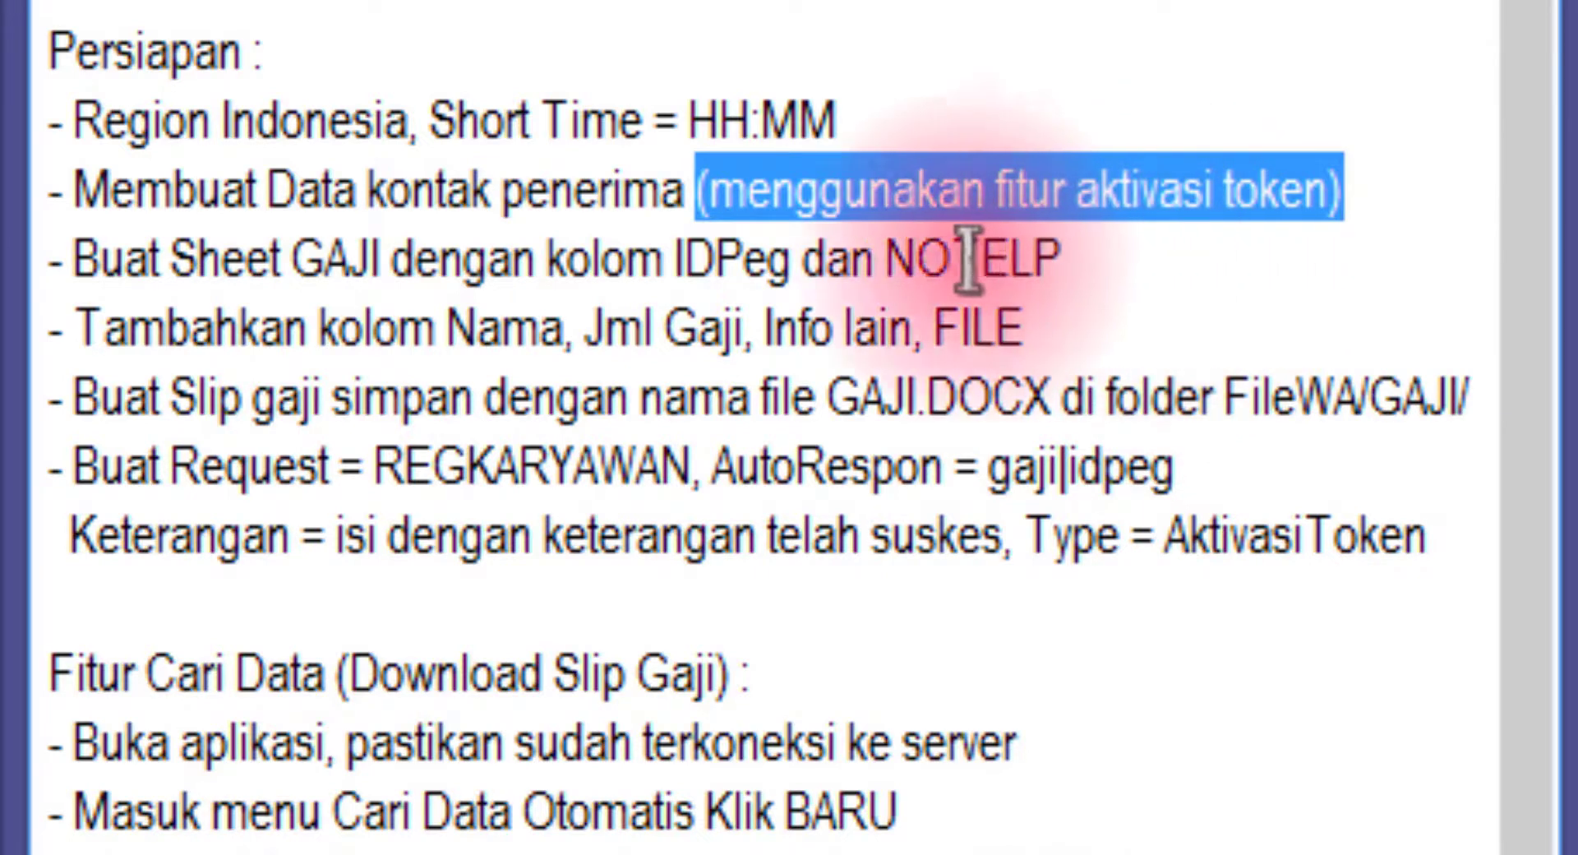
pyautogui.click(228, 272)
# Highlight the instruction to create a GAJI sheet with IDPeg and NOTELP columns
pyautogui.moveTo(228, 271); pyautogui.dragTo(553, 264)
pyautogui.moveTo(667, 263); pyautogui.dragTo(764, 271)
pyautogui.moveTo(1060, 261); pyautogui.dragTo(886, 261)
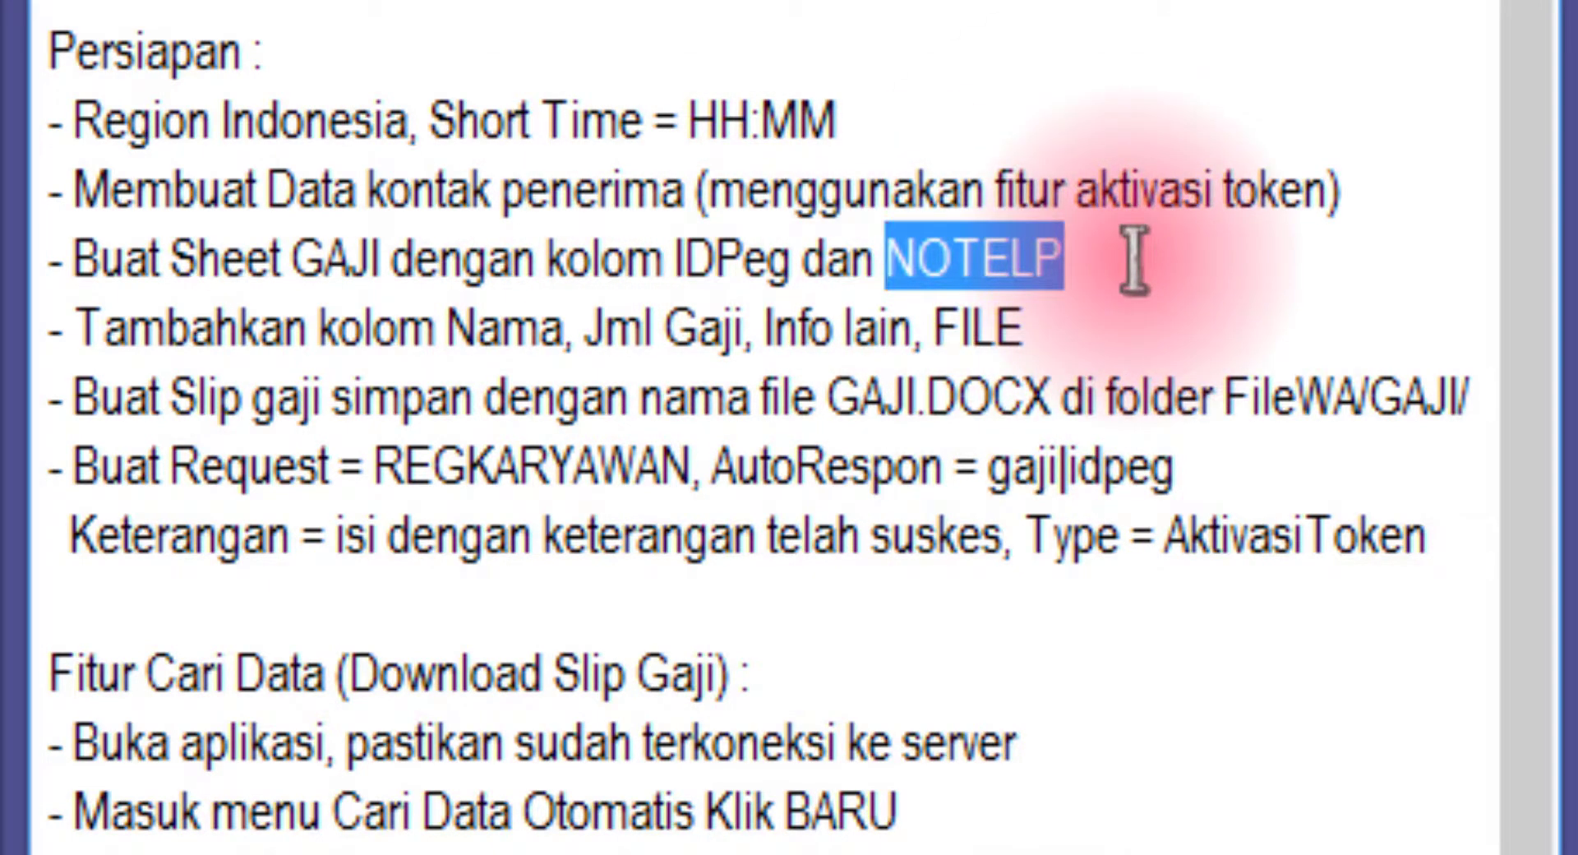
pyautogui.moveTo(1065, 261); pyautogui.dragTo(662, 261)
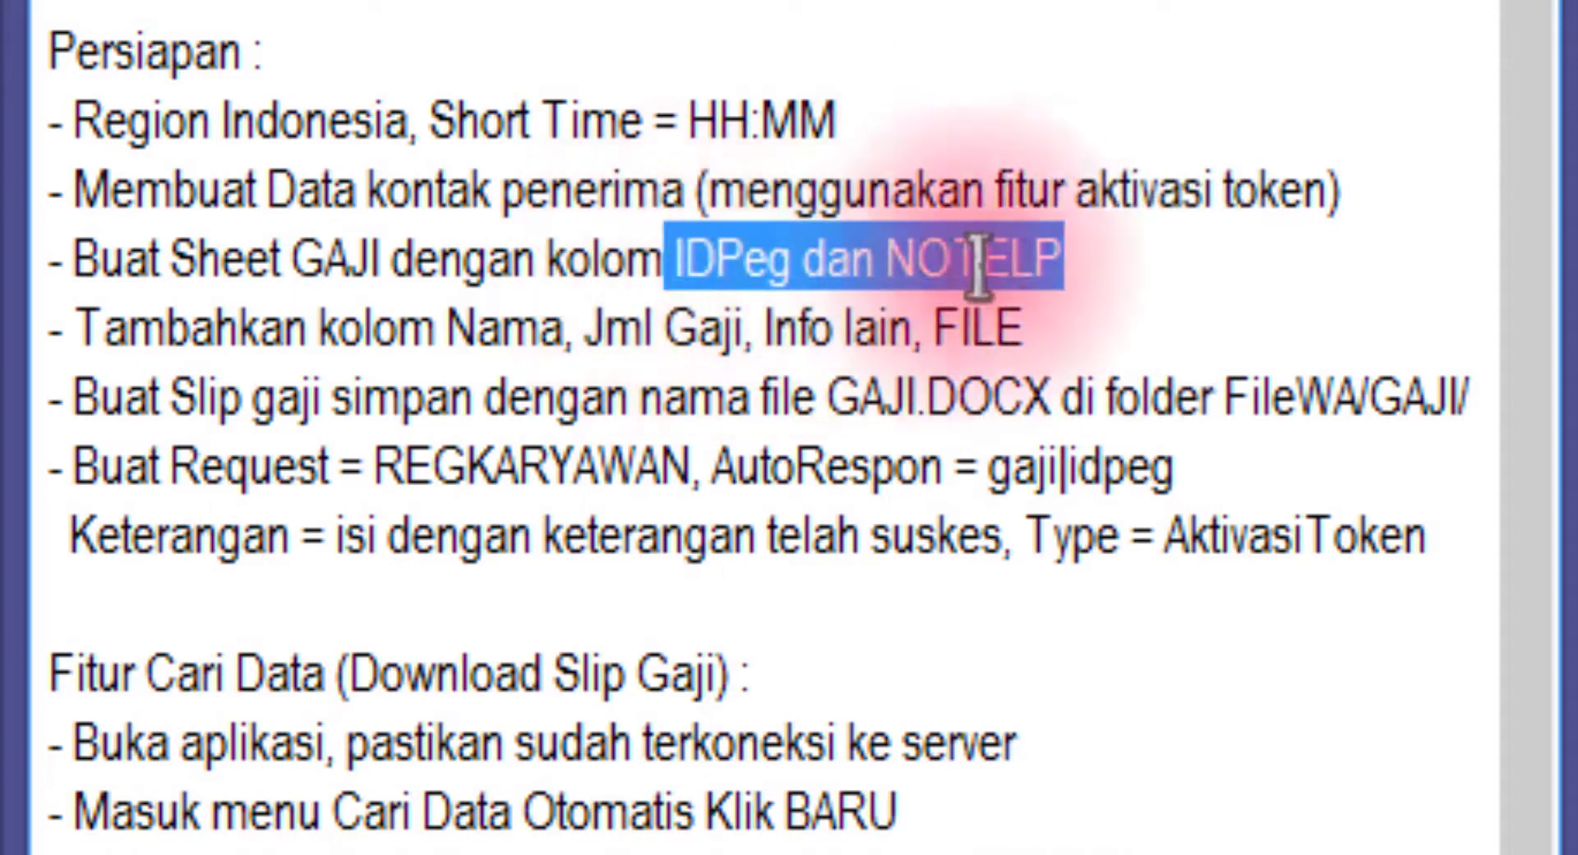
pyautogui.doubleClick(707, 258)
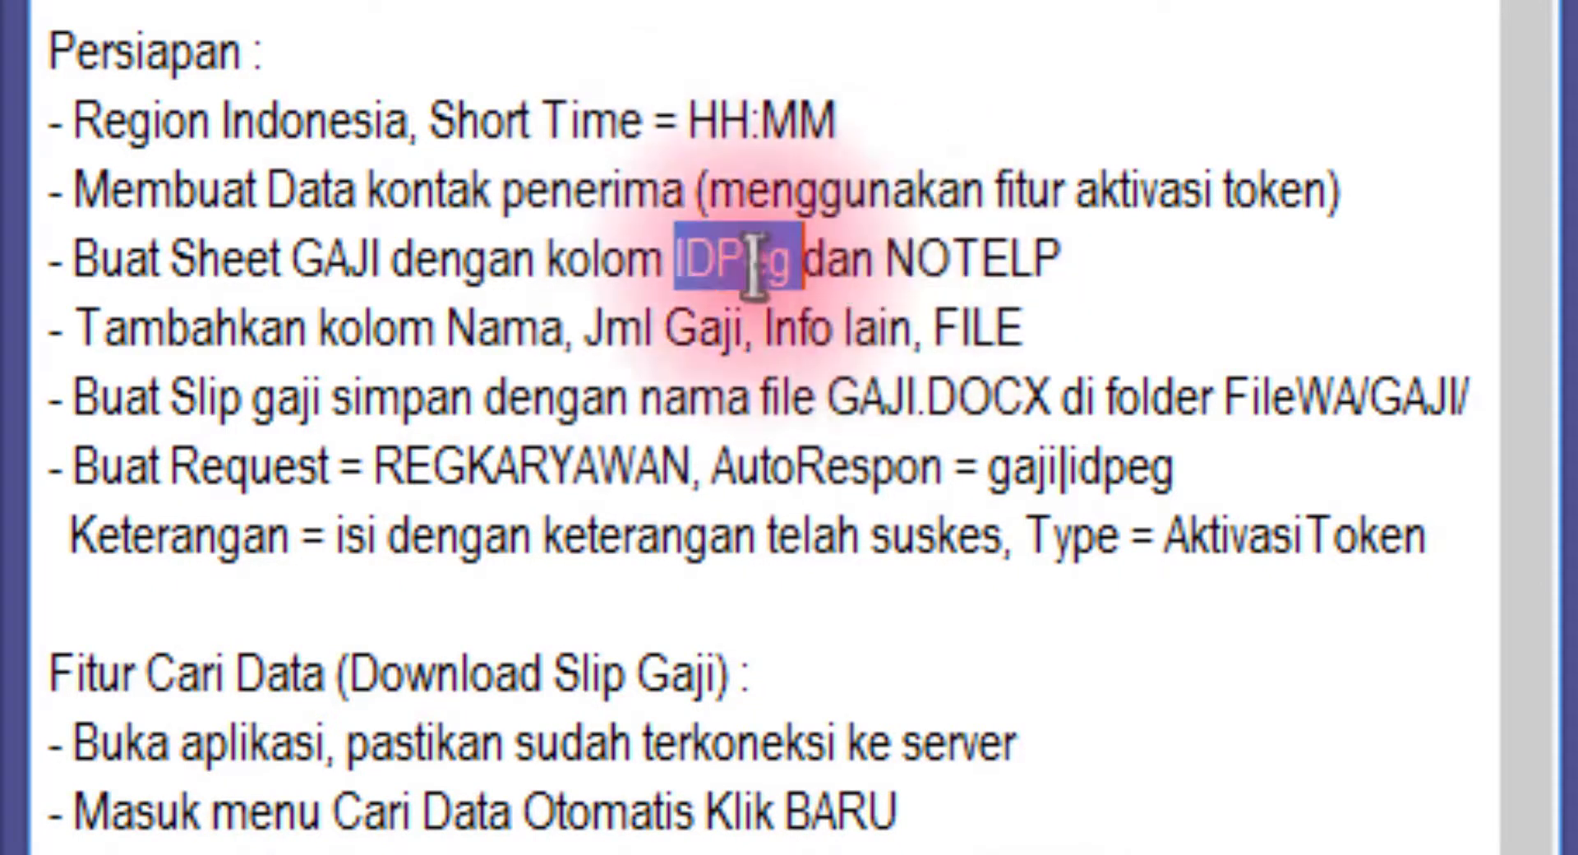
pyautogui.click(717, 261)
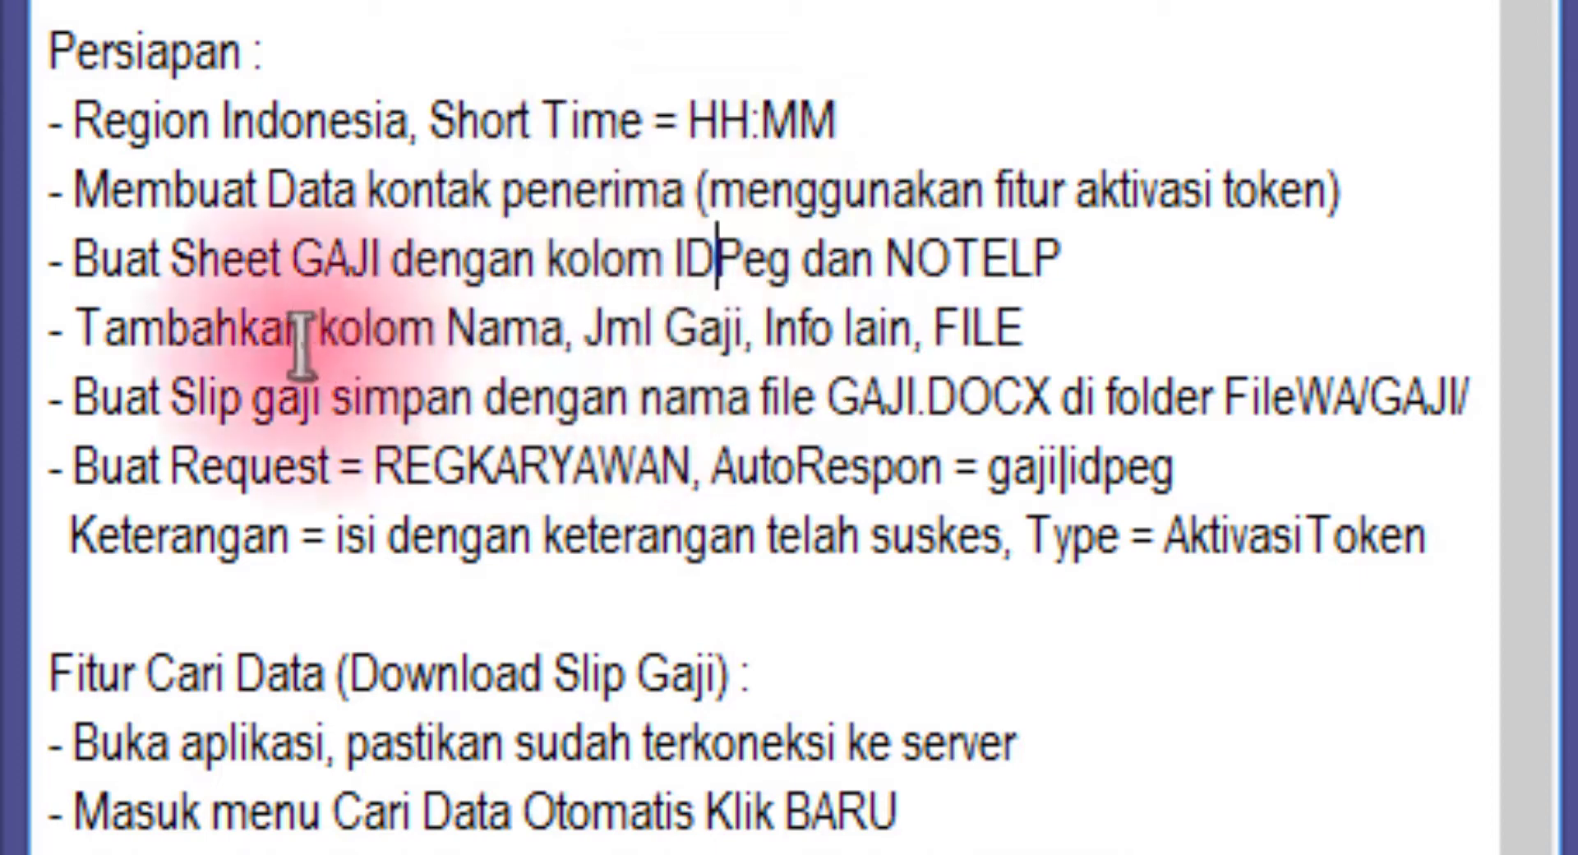
# Point out extra columns Nama, Jml Gaji, Info lain, FILE, the FileWA/GAJI slip, and REGKARYAWAN
pyautogui.moveTo(258, 330); pyautogui.dragTo(928, 337)
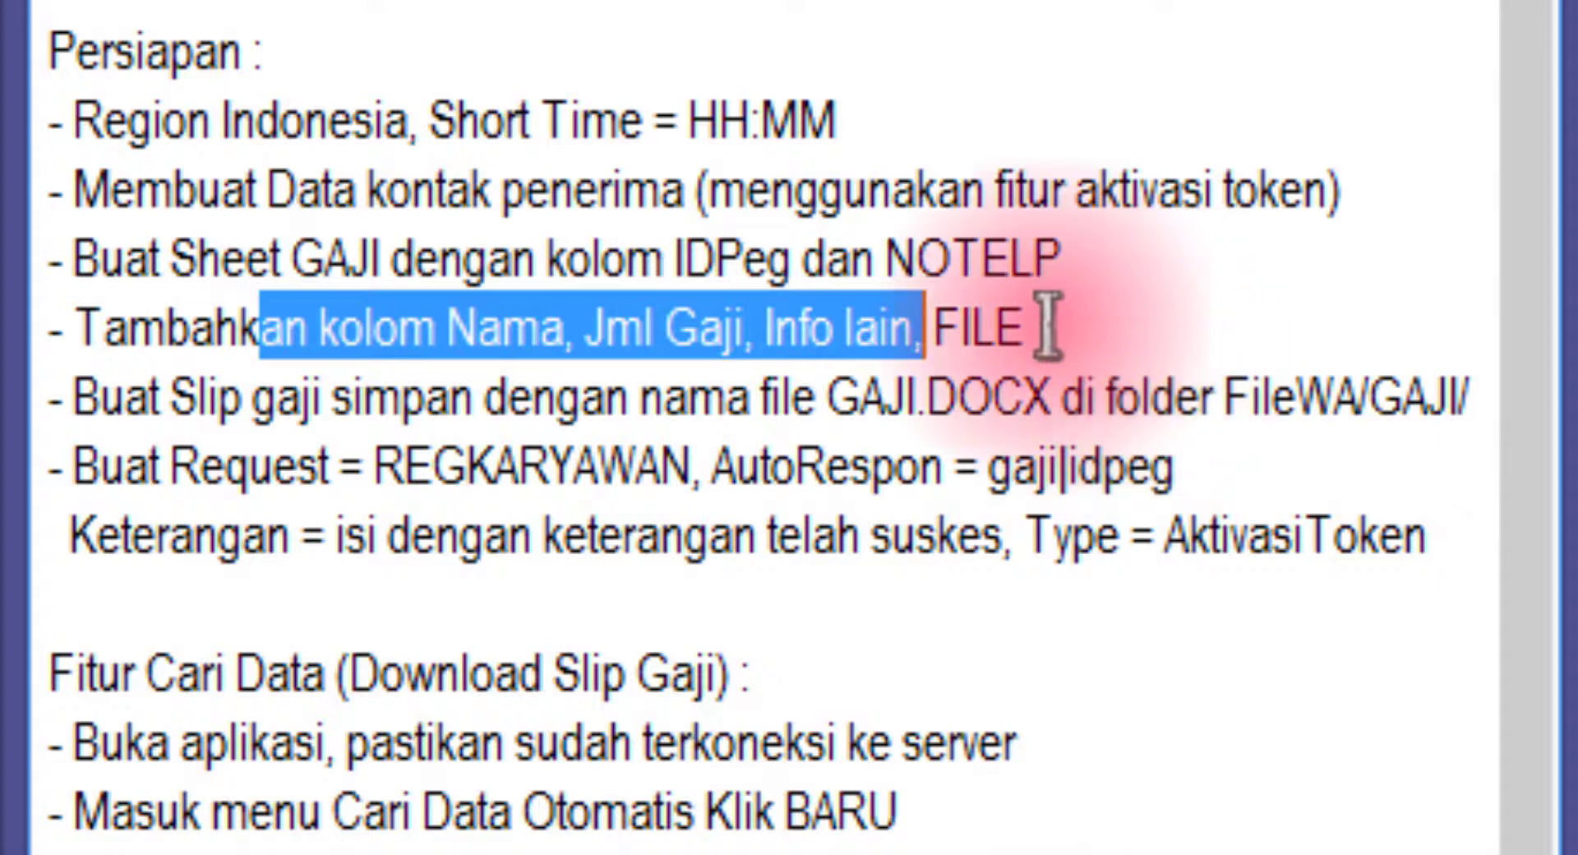
pyautogui.doubleClick(1015, 337)
pyautogui.moveTo(1056, 341); pyautogui.dragTo(922, 333)
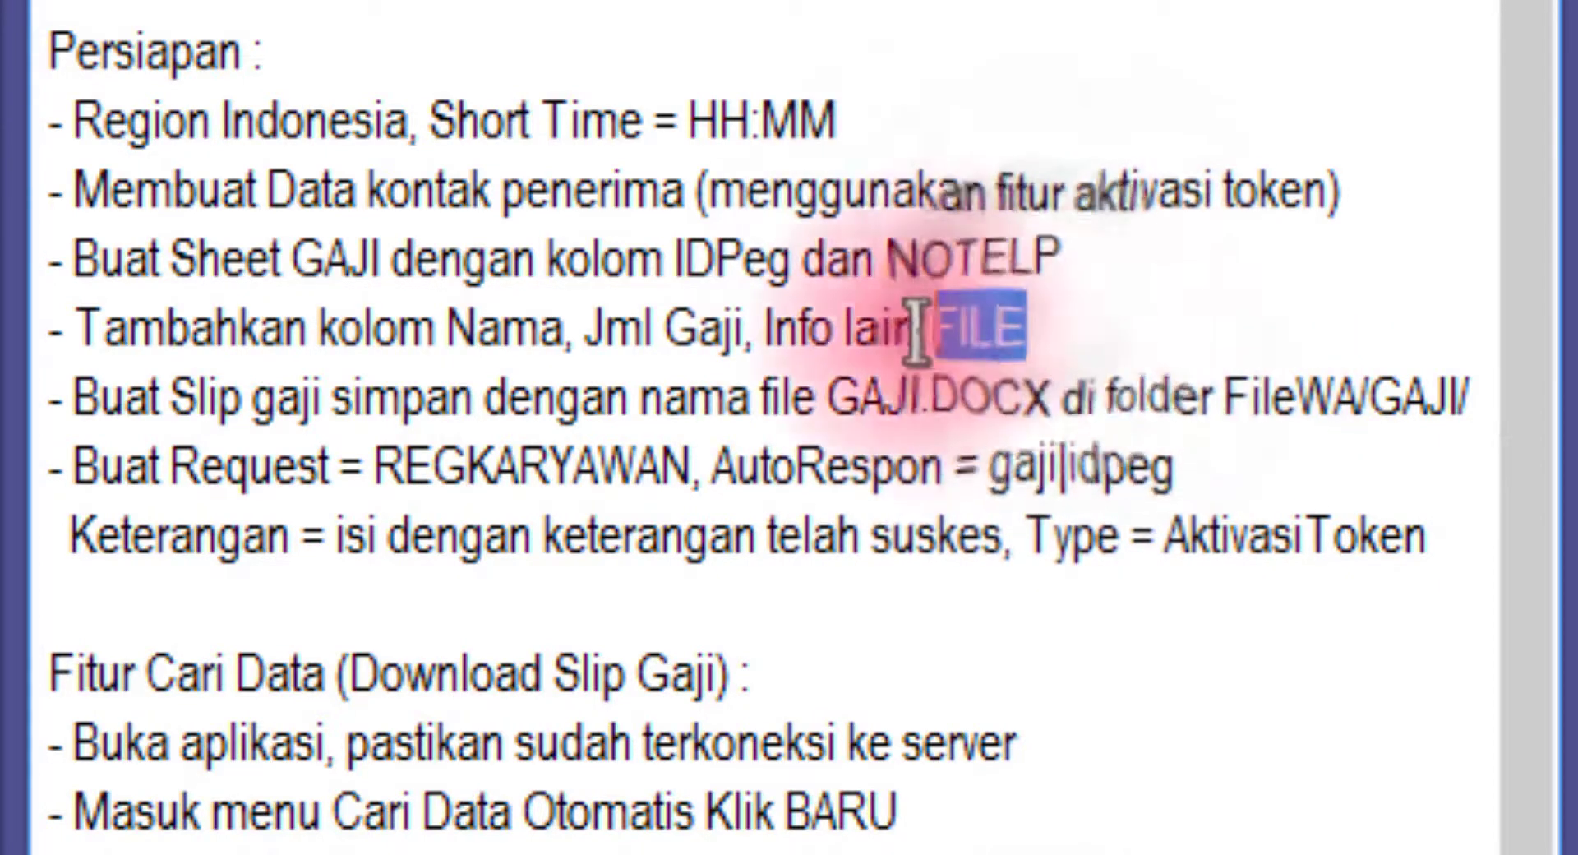
pyautogui.click(1058, 327)
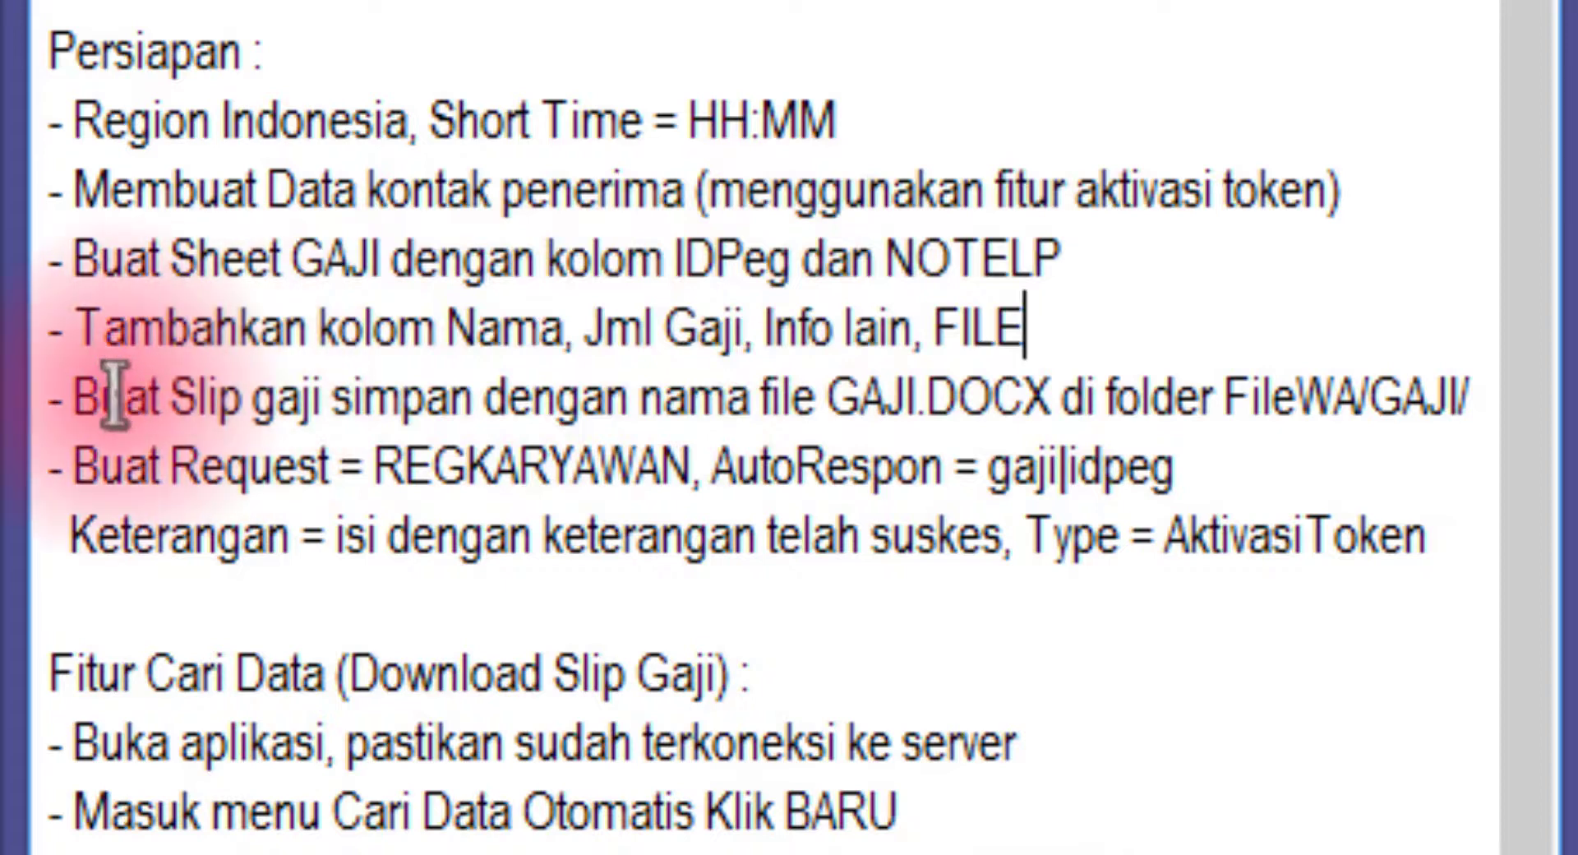
pyautogui.moveTo(99, 399); pyautogui.dragTo(818, 399)
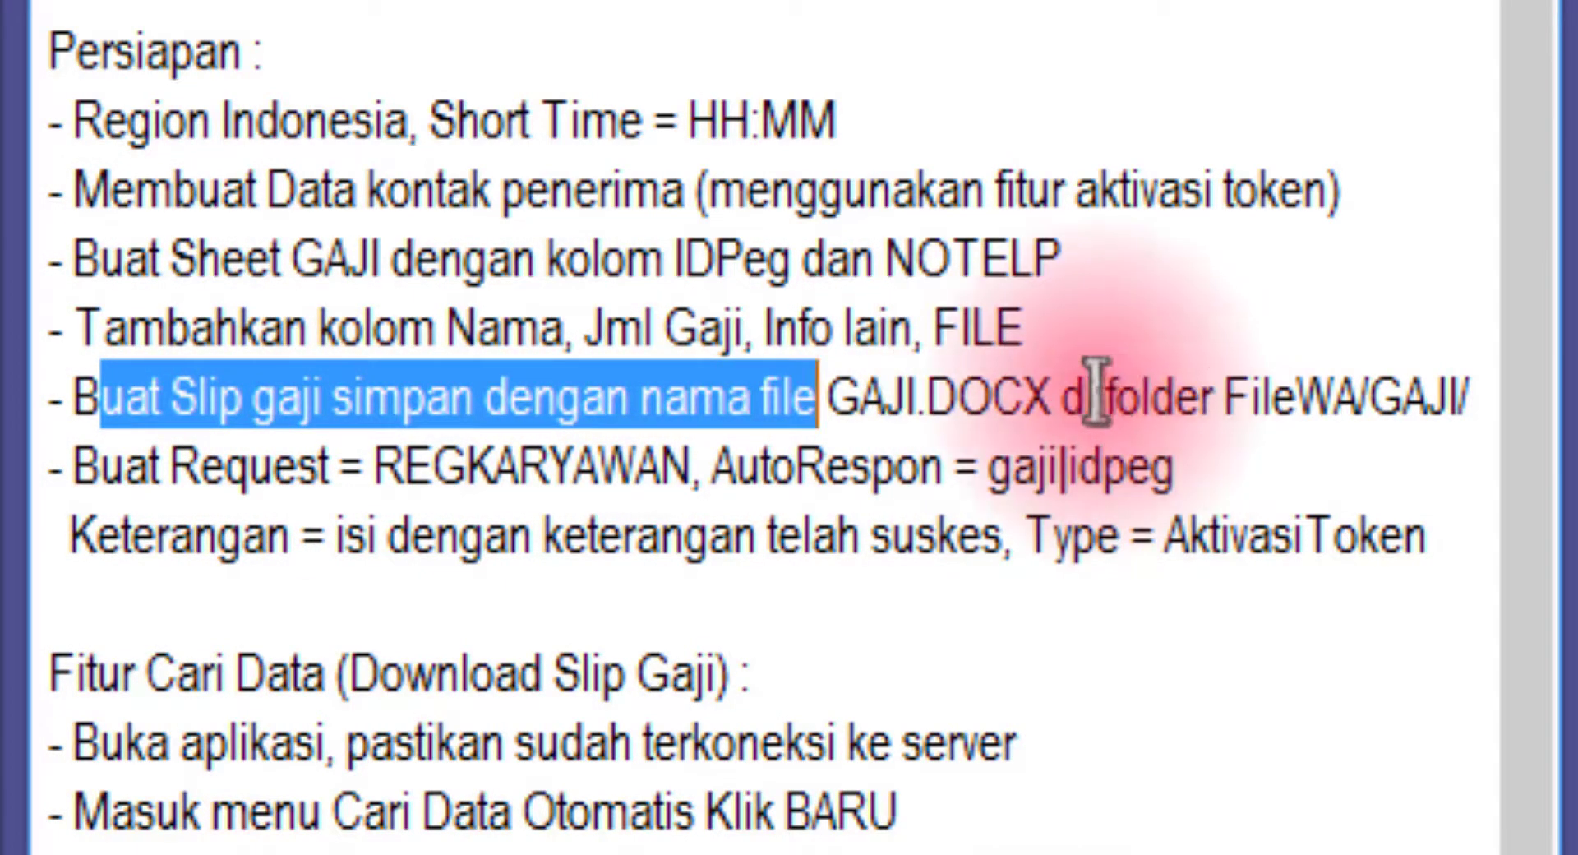
pyautogui.moveTo(1097, 399); pyautogui.dragTo(1419, 386)
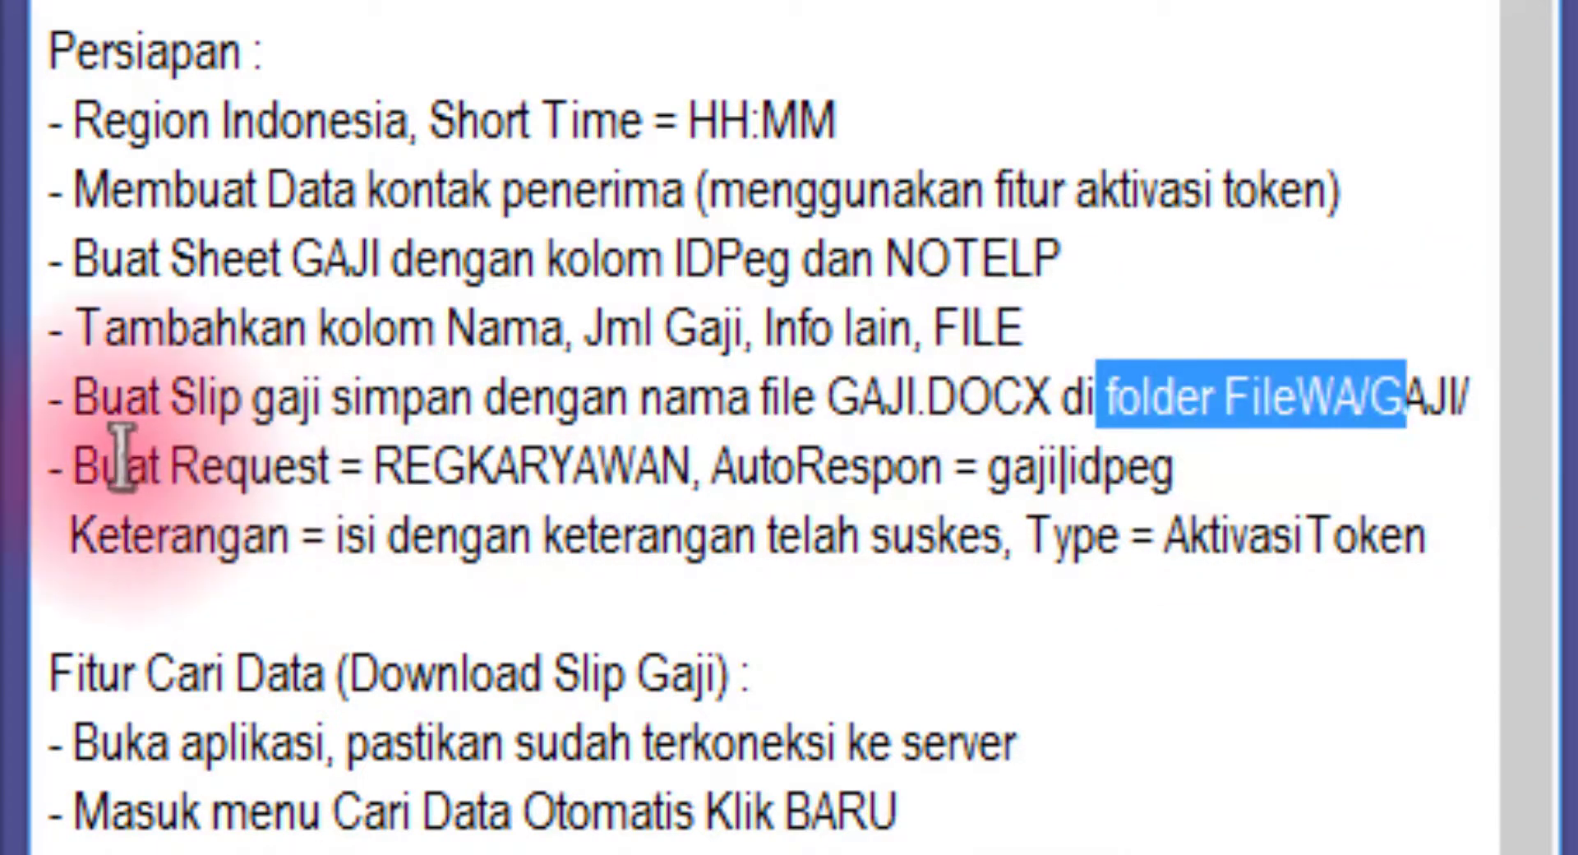
pyautogui.moveTo(124, 465); pyautogui.dragTo(520, 466)
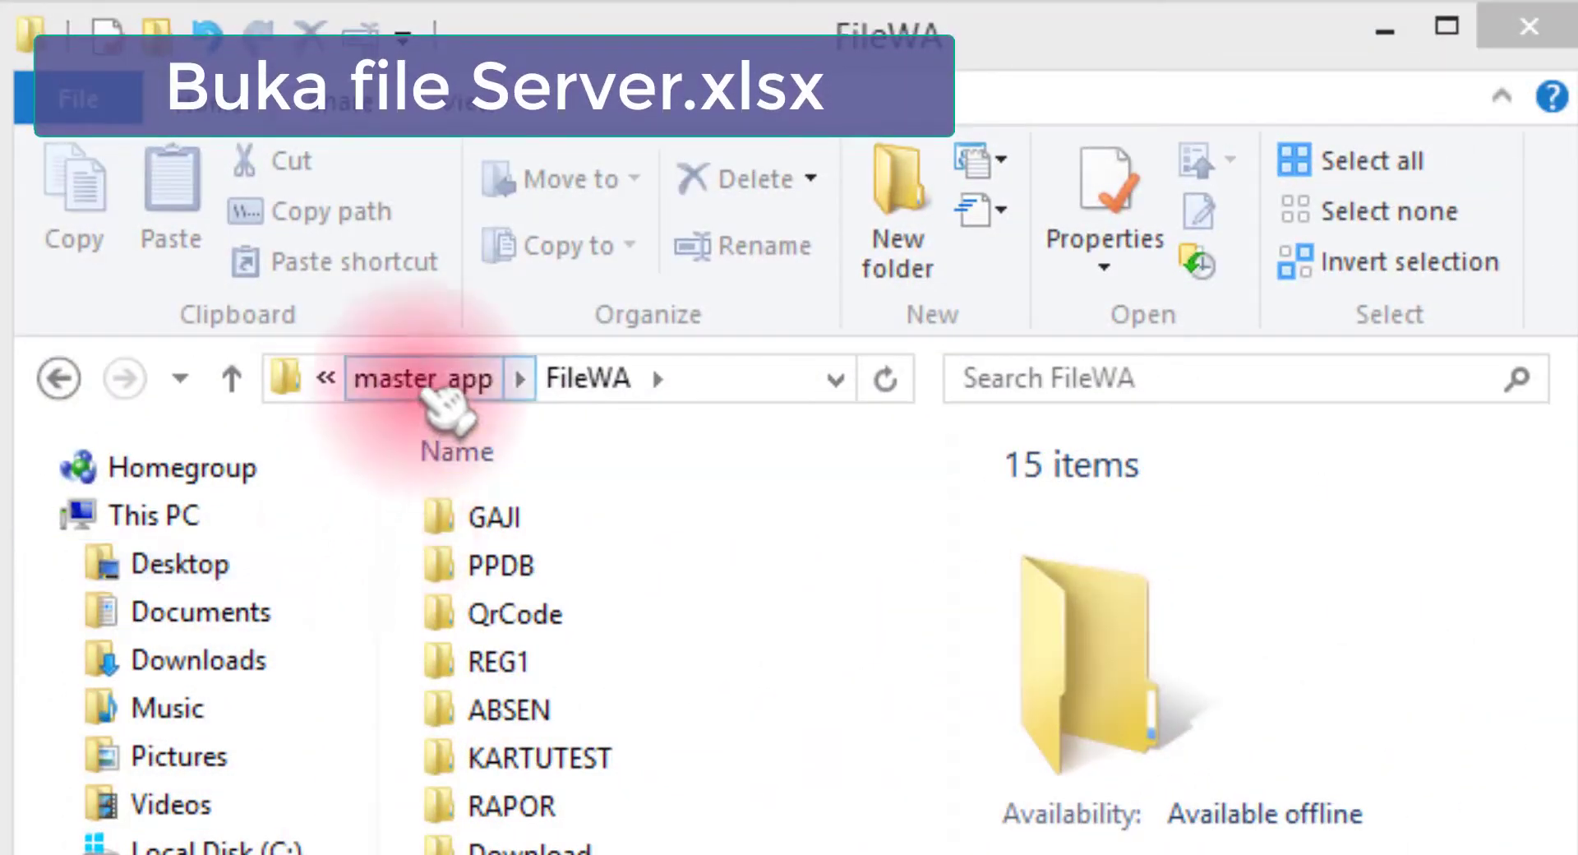
# Open server.xlsx from the master_app folder in a maximized Excel window
pyautogui.click(427, 384)
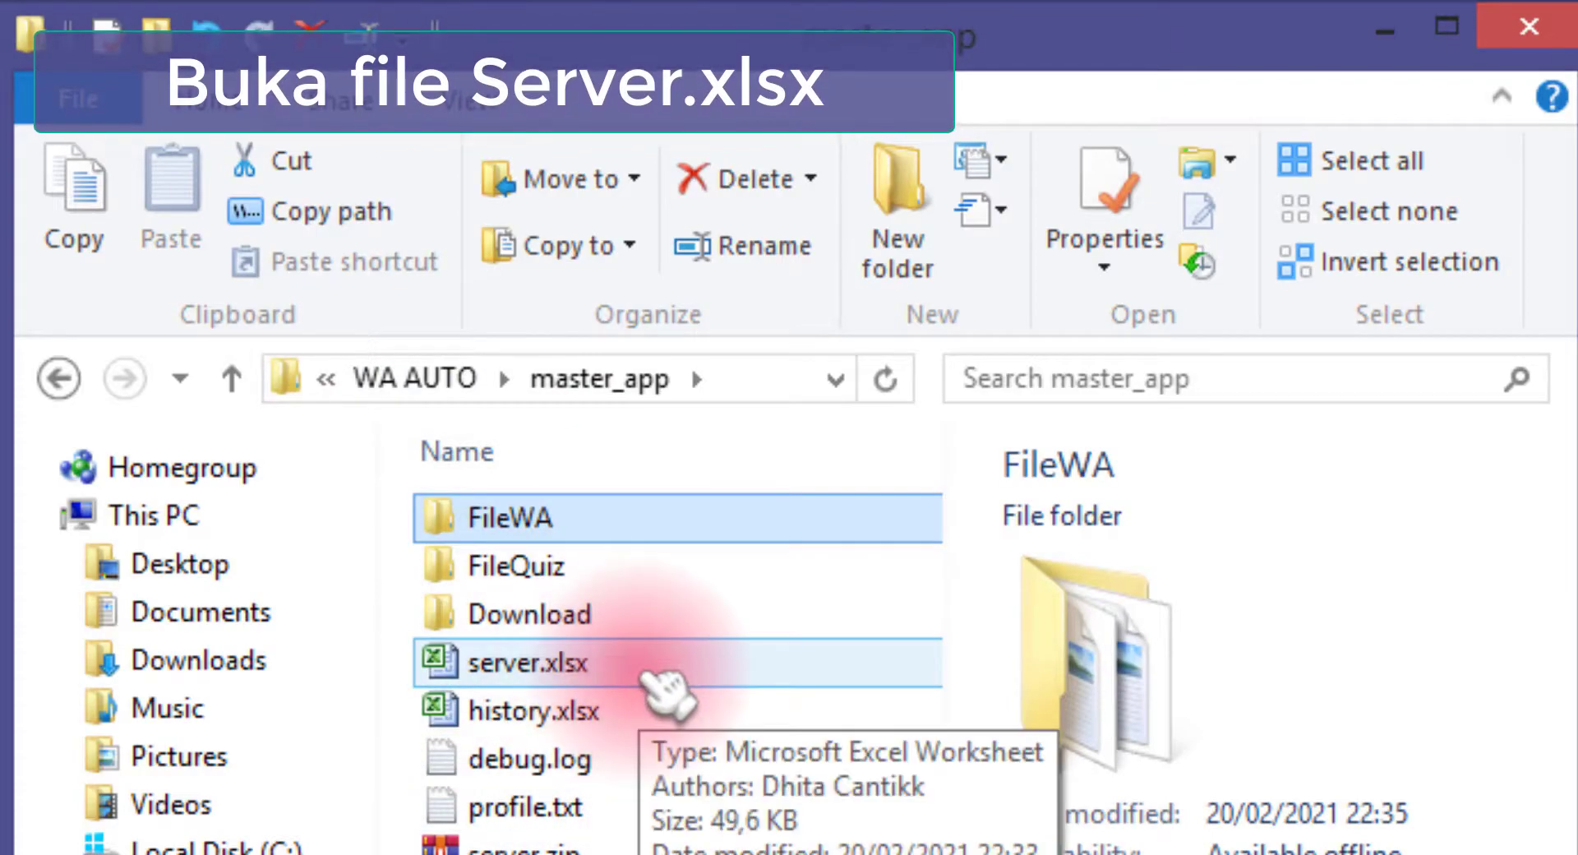
pyautogui.doubleClick(645, 673)
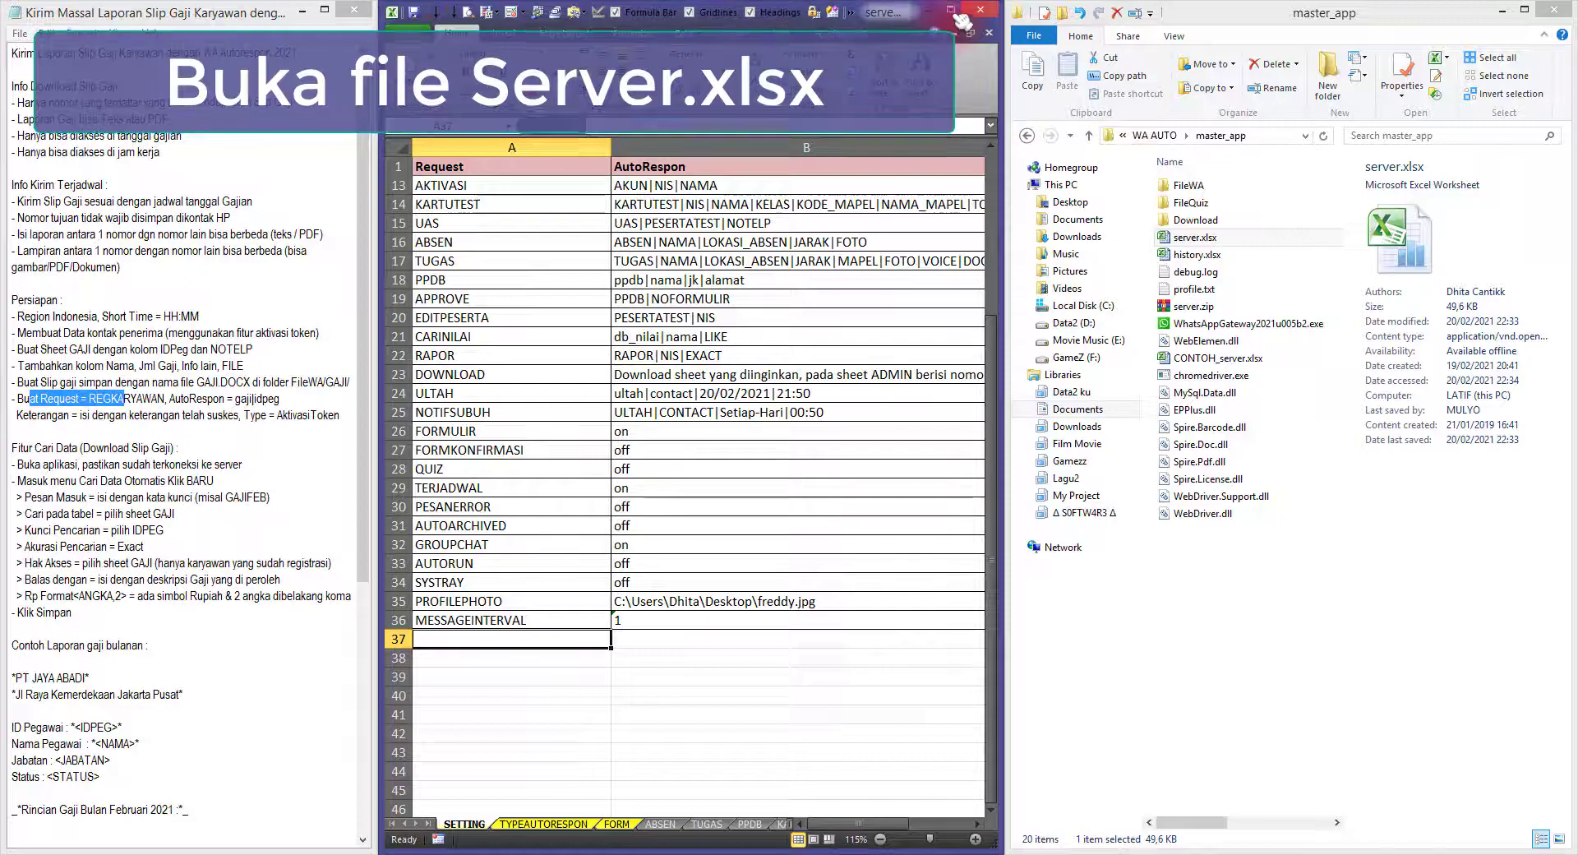
pyautogui.click(953, 12)
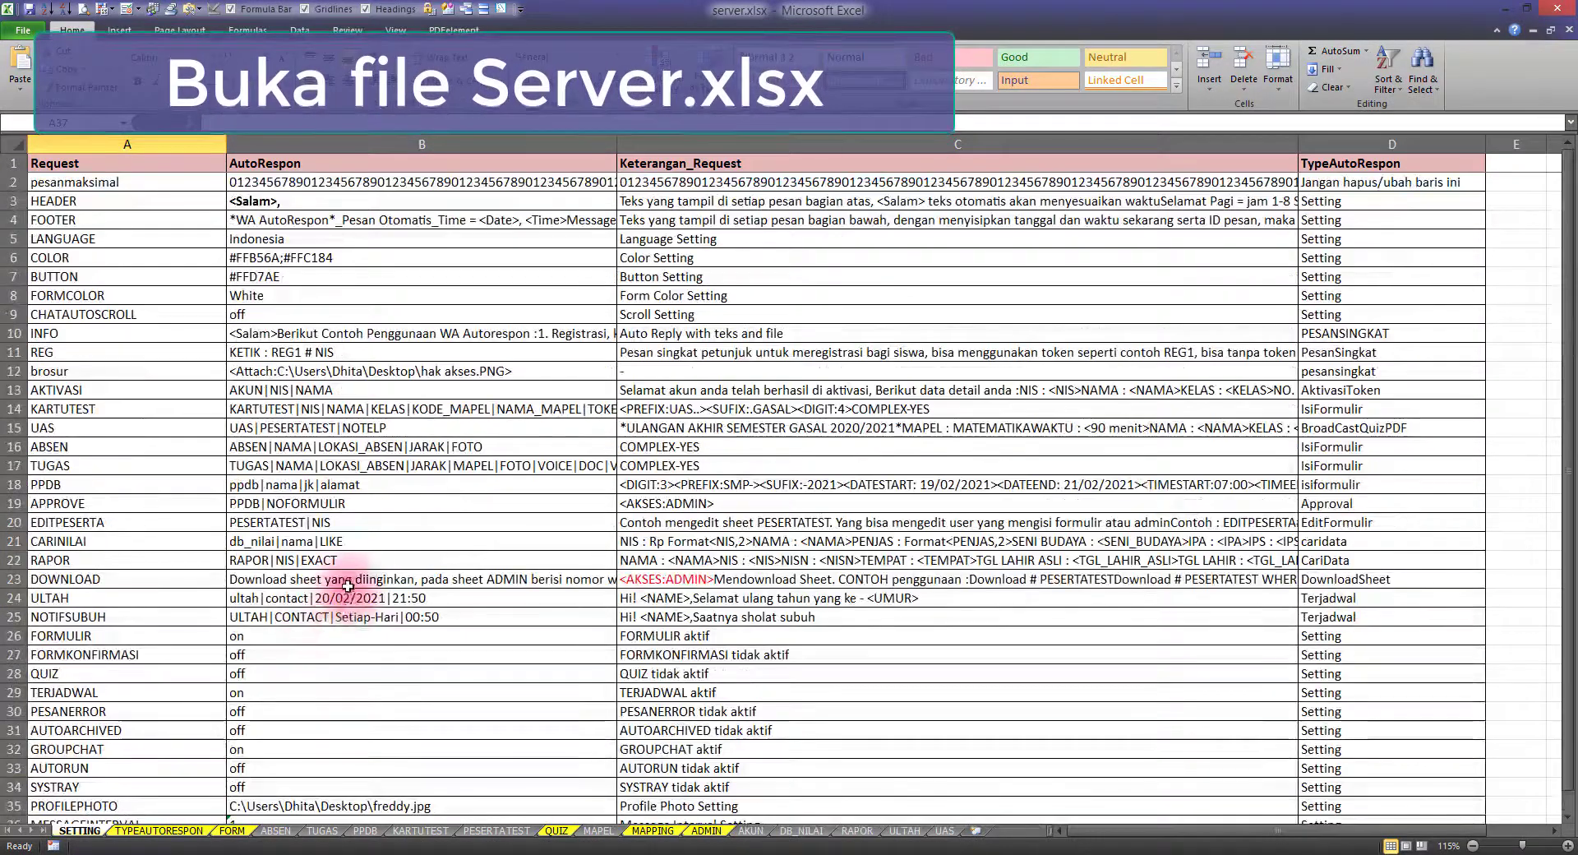
pyautogui.click(270, 854)
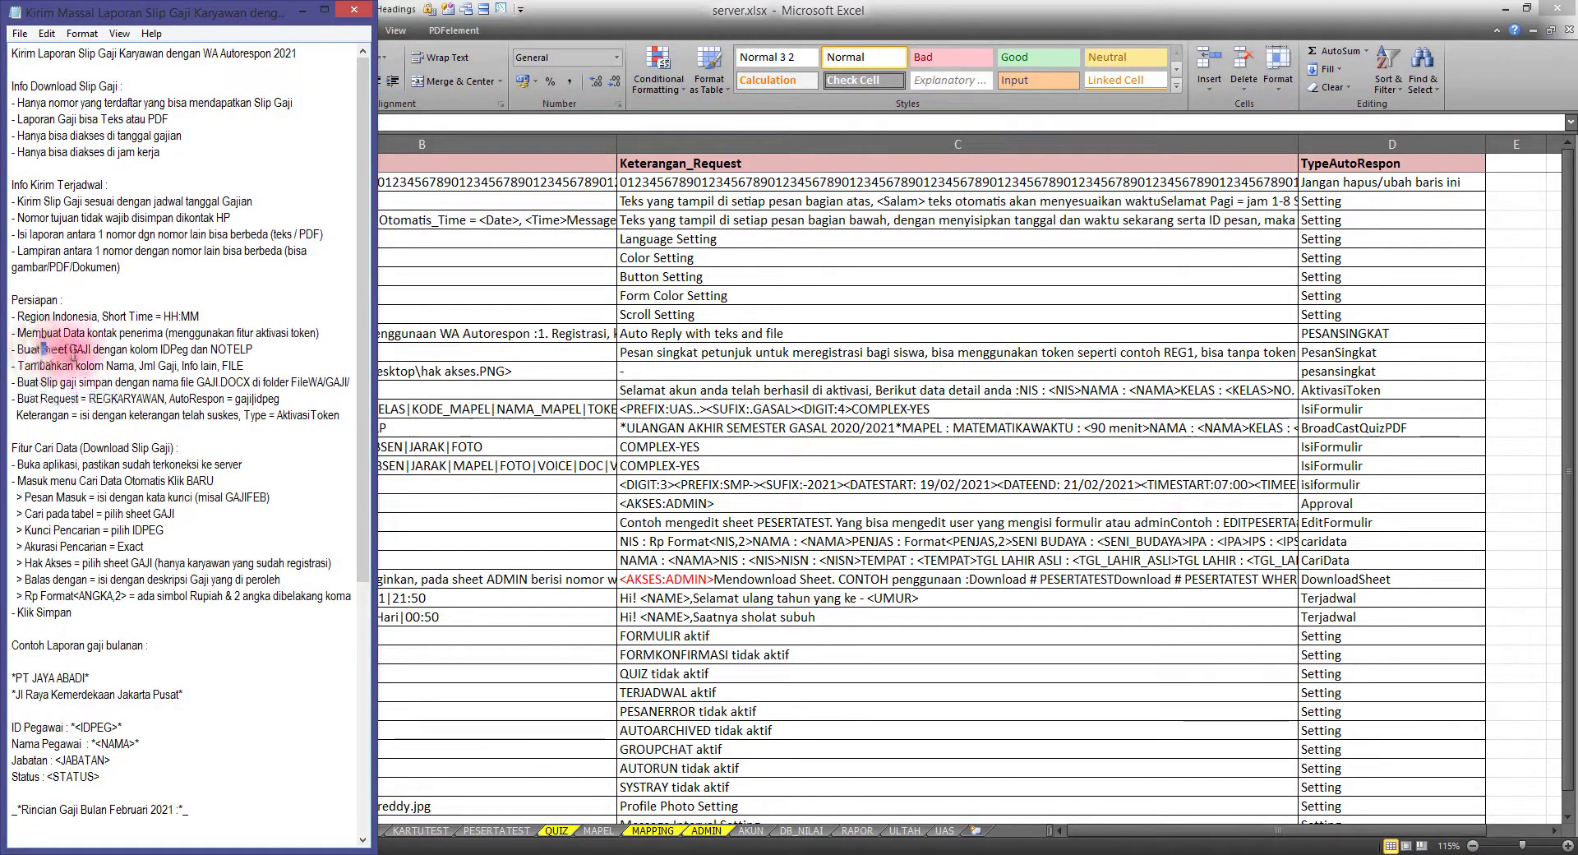
pyautogui.click(522, 493)
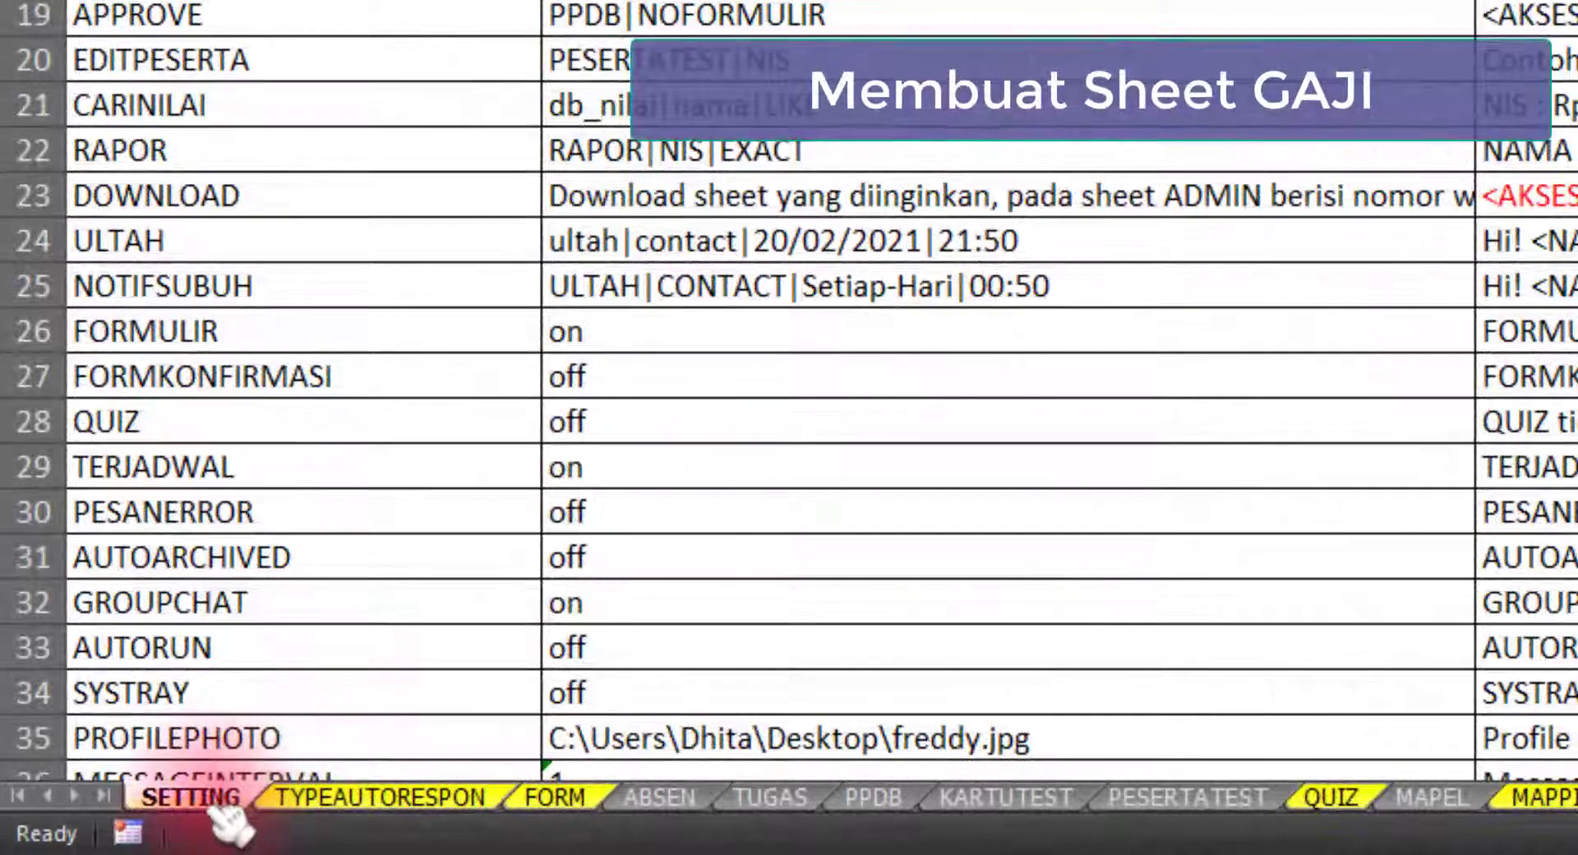
# Insert a blank worksheet before SETTING and rename it GAJI
pyautogui.rightClick(197, 801)
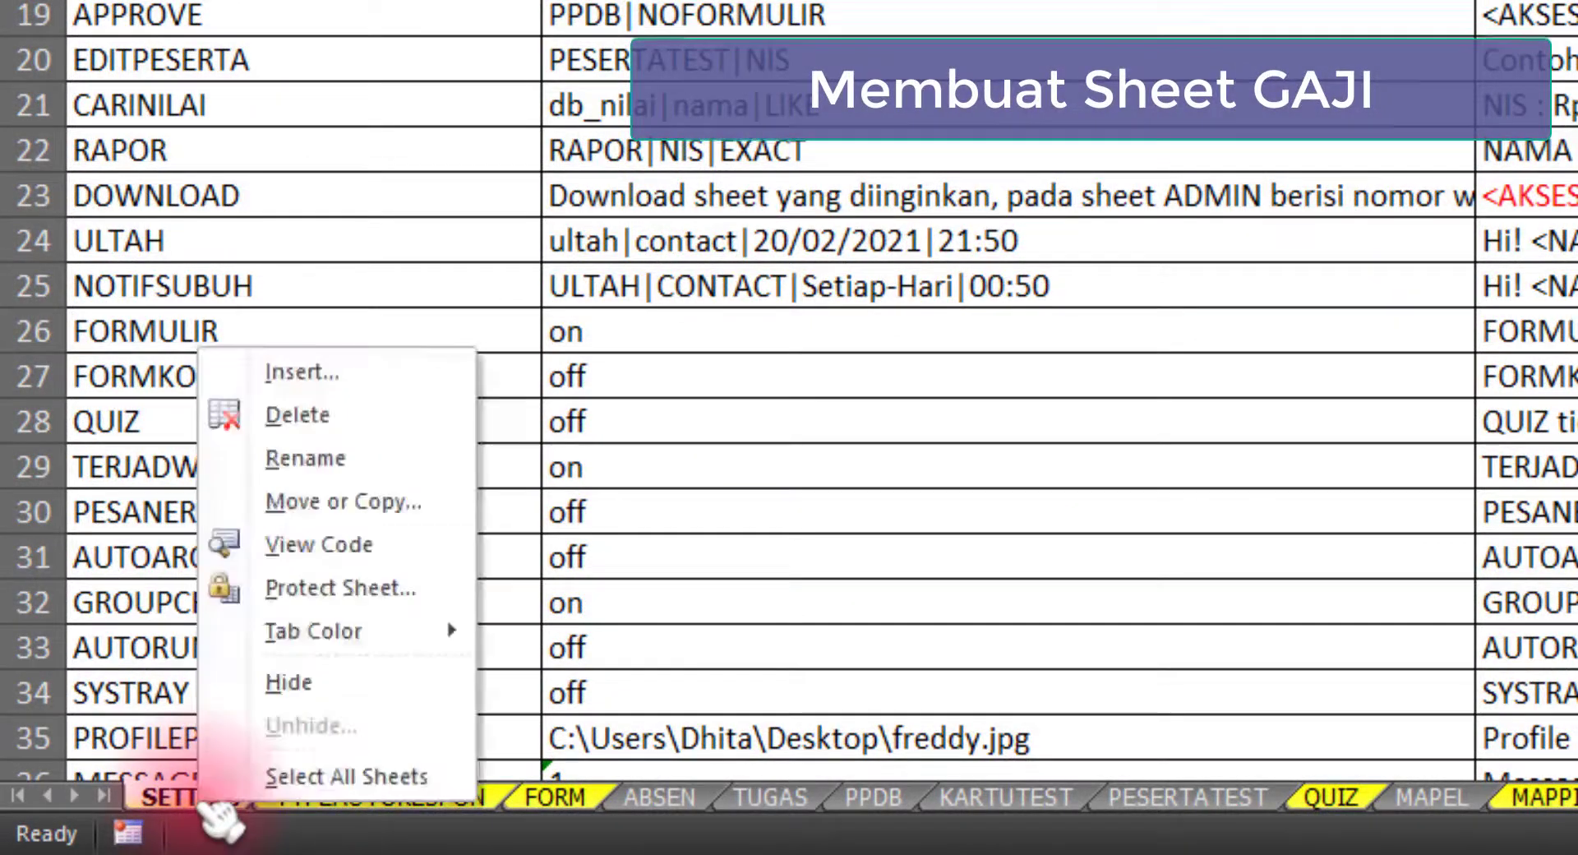
pyautogui.click(349, 376)
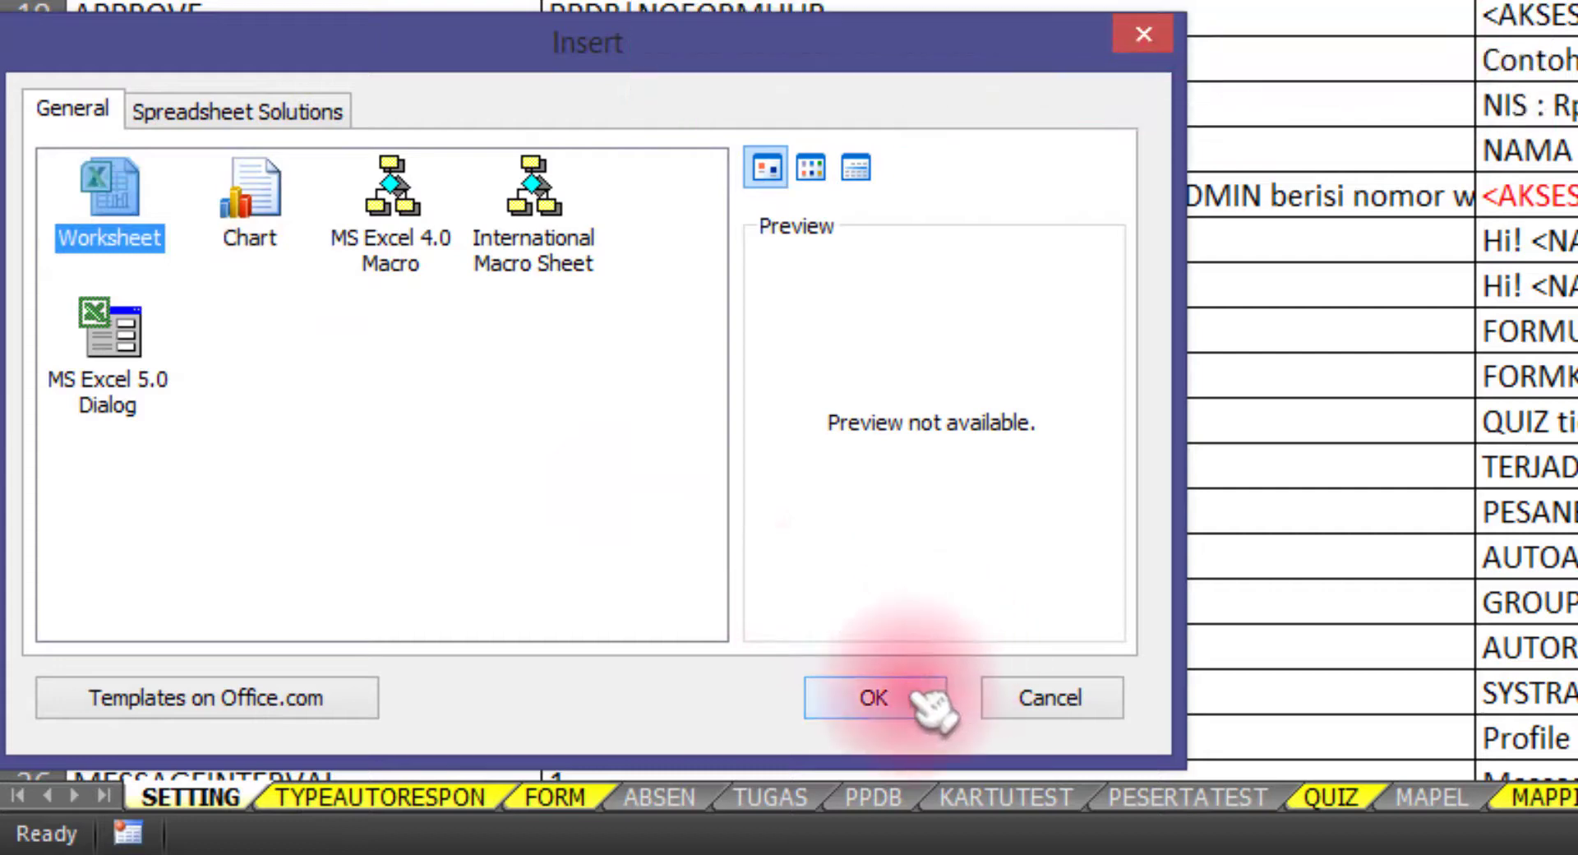
pyautogui.click(874, 697)
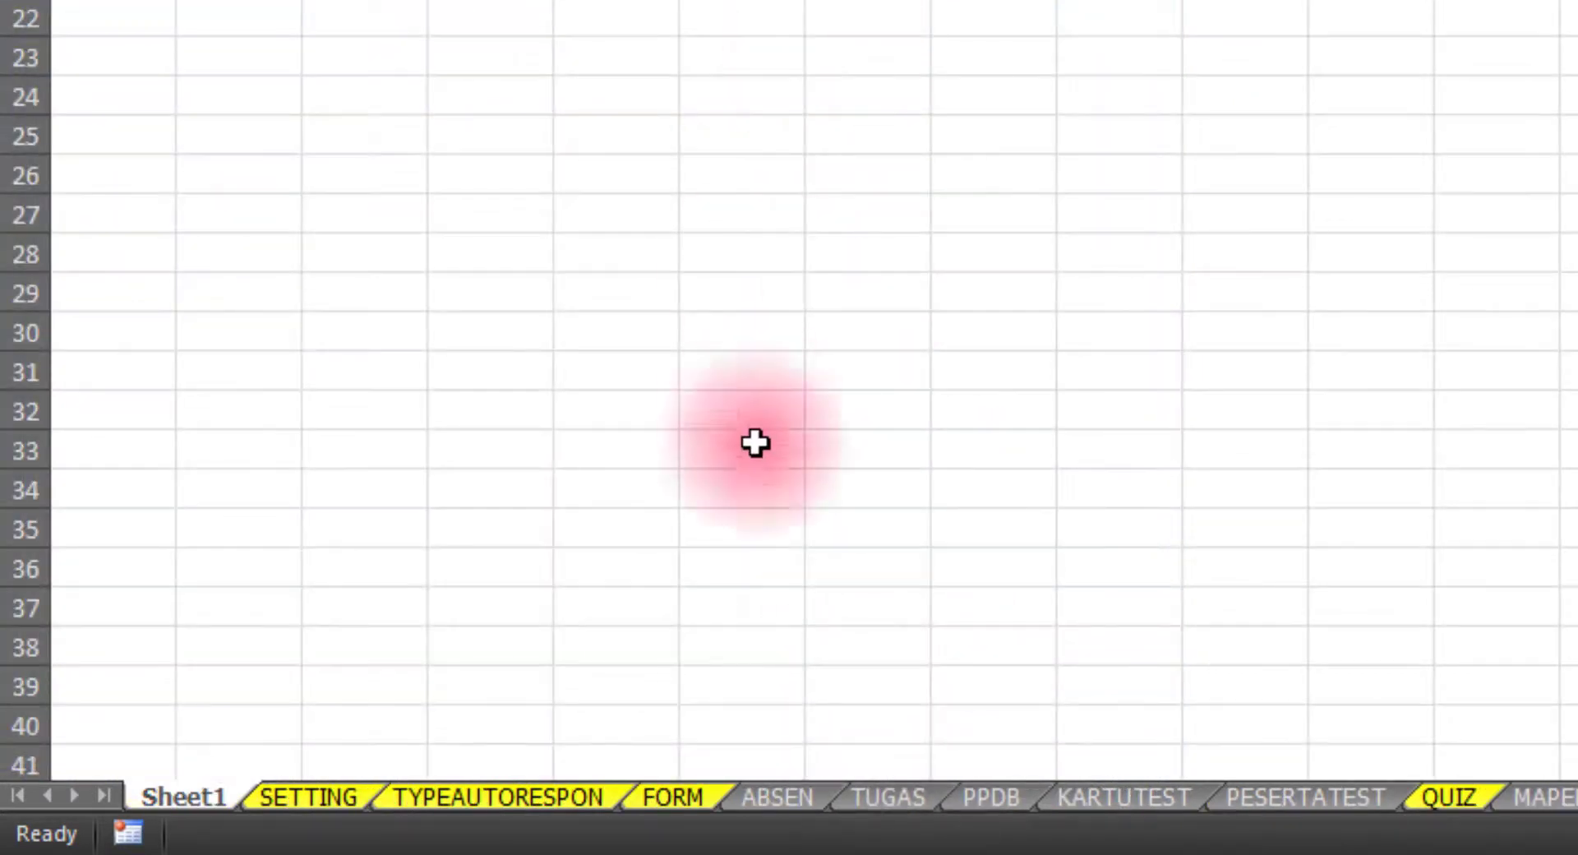
pyautogui.doubleClick(216, 797)
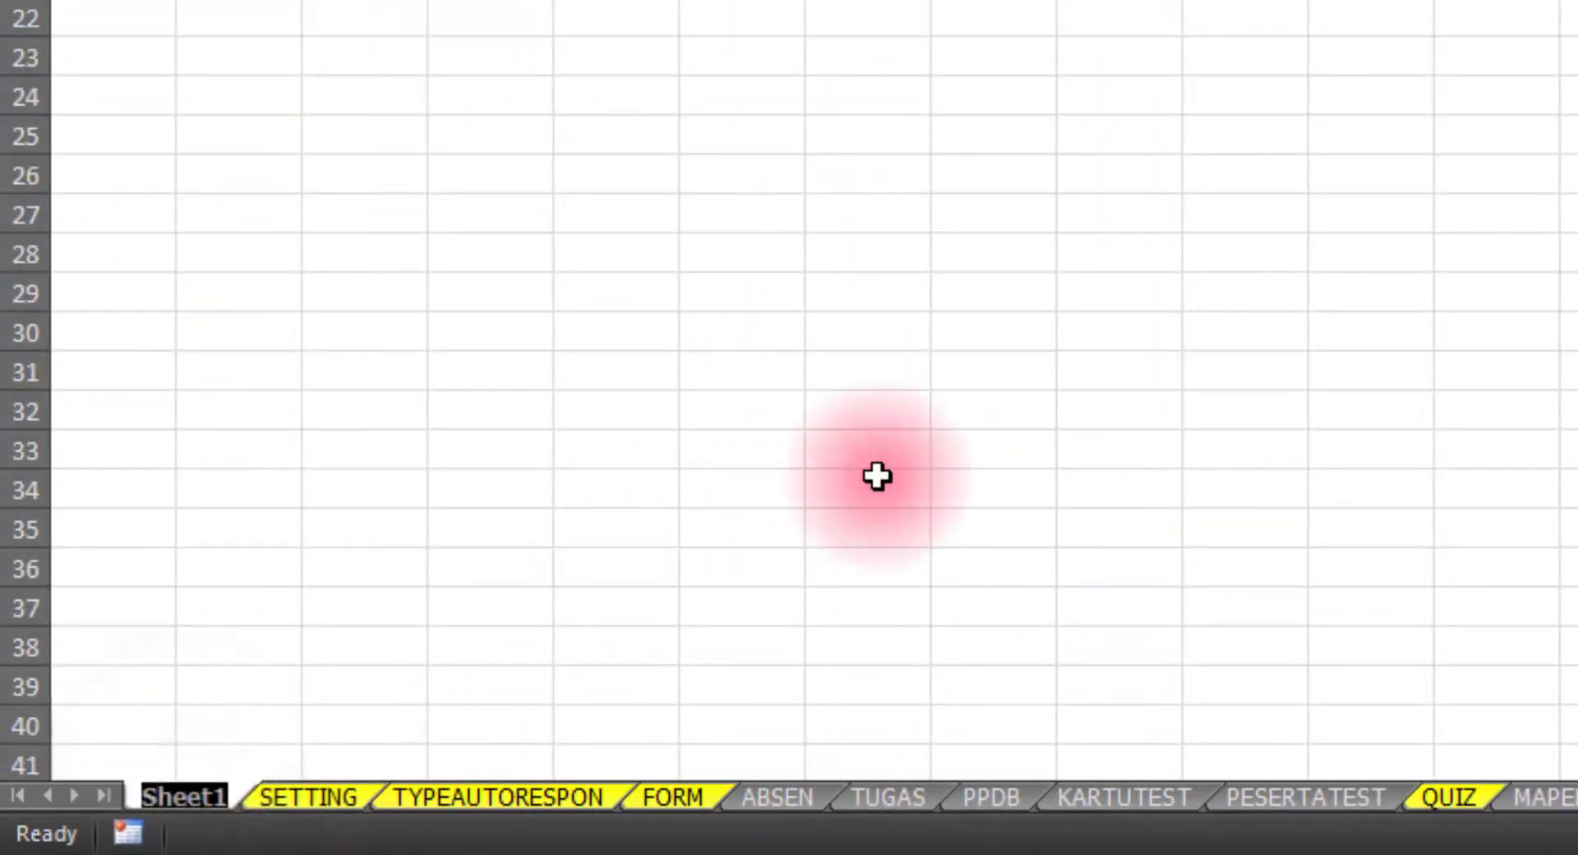
pyautogui.write('GAJI')
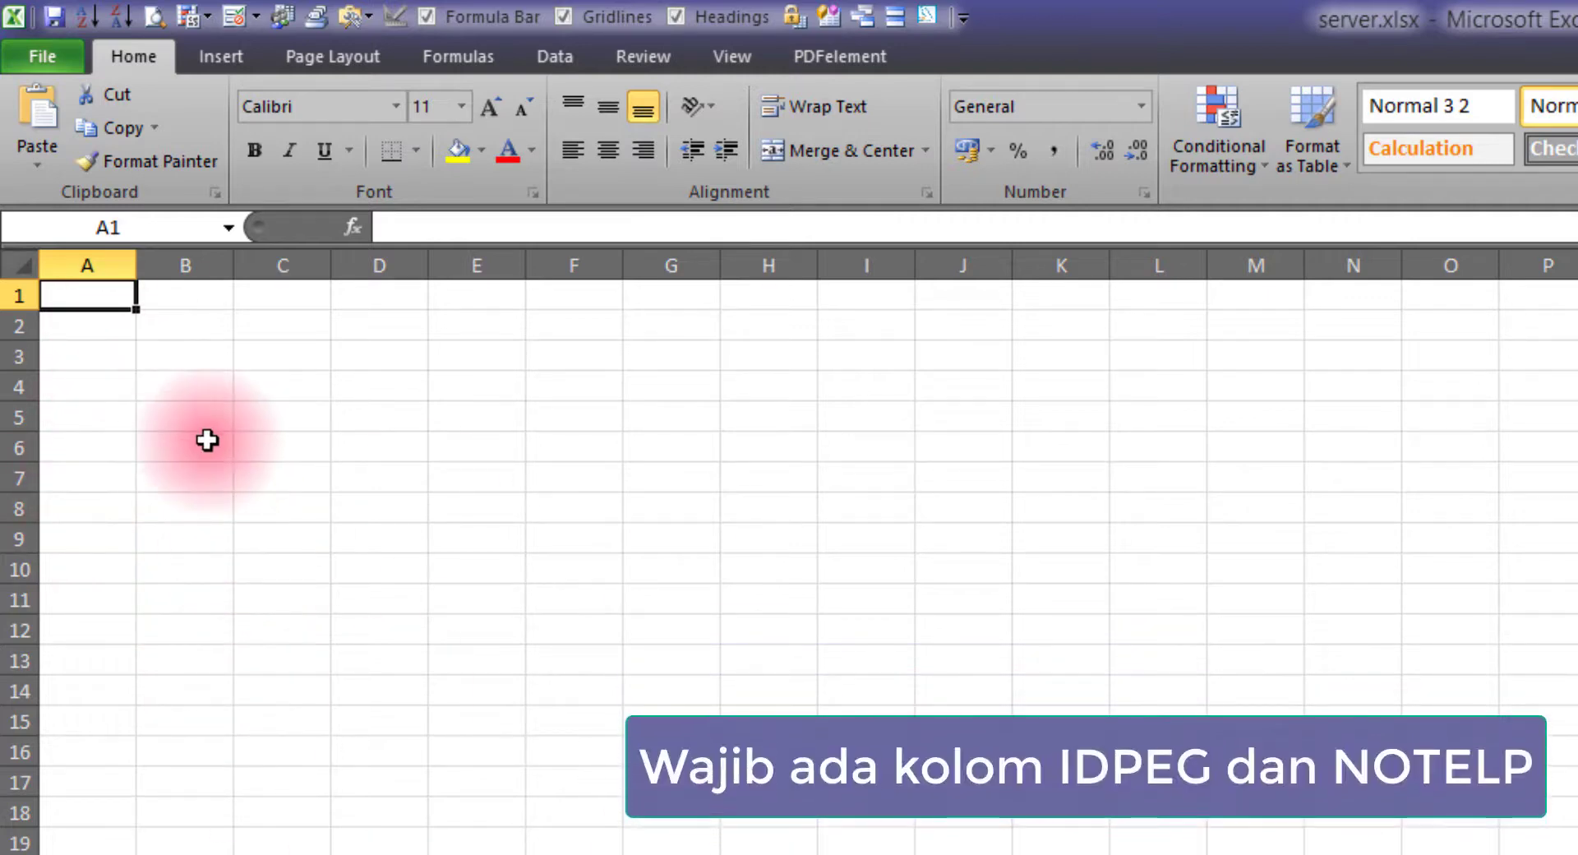
# Enter the headings IDPEG in A1 and NOTELP in B1
pyautogui.write('IDPEG')
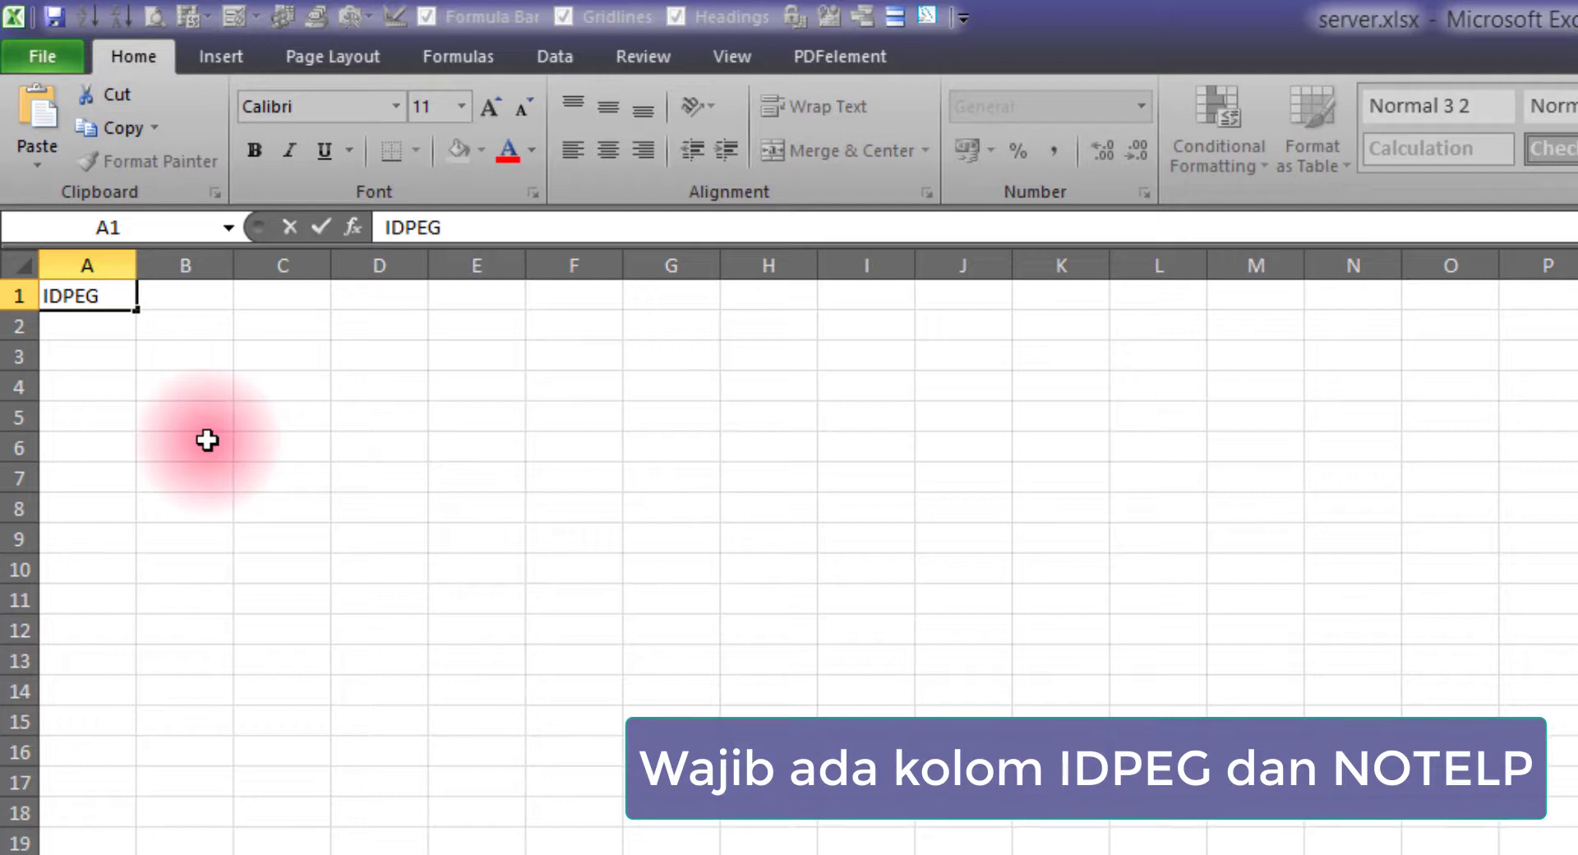
pyautogui.press('Return')
pyautogui.press('Up')
pyautogui.press('Right')
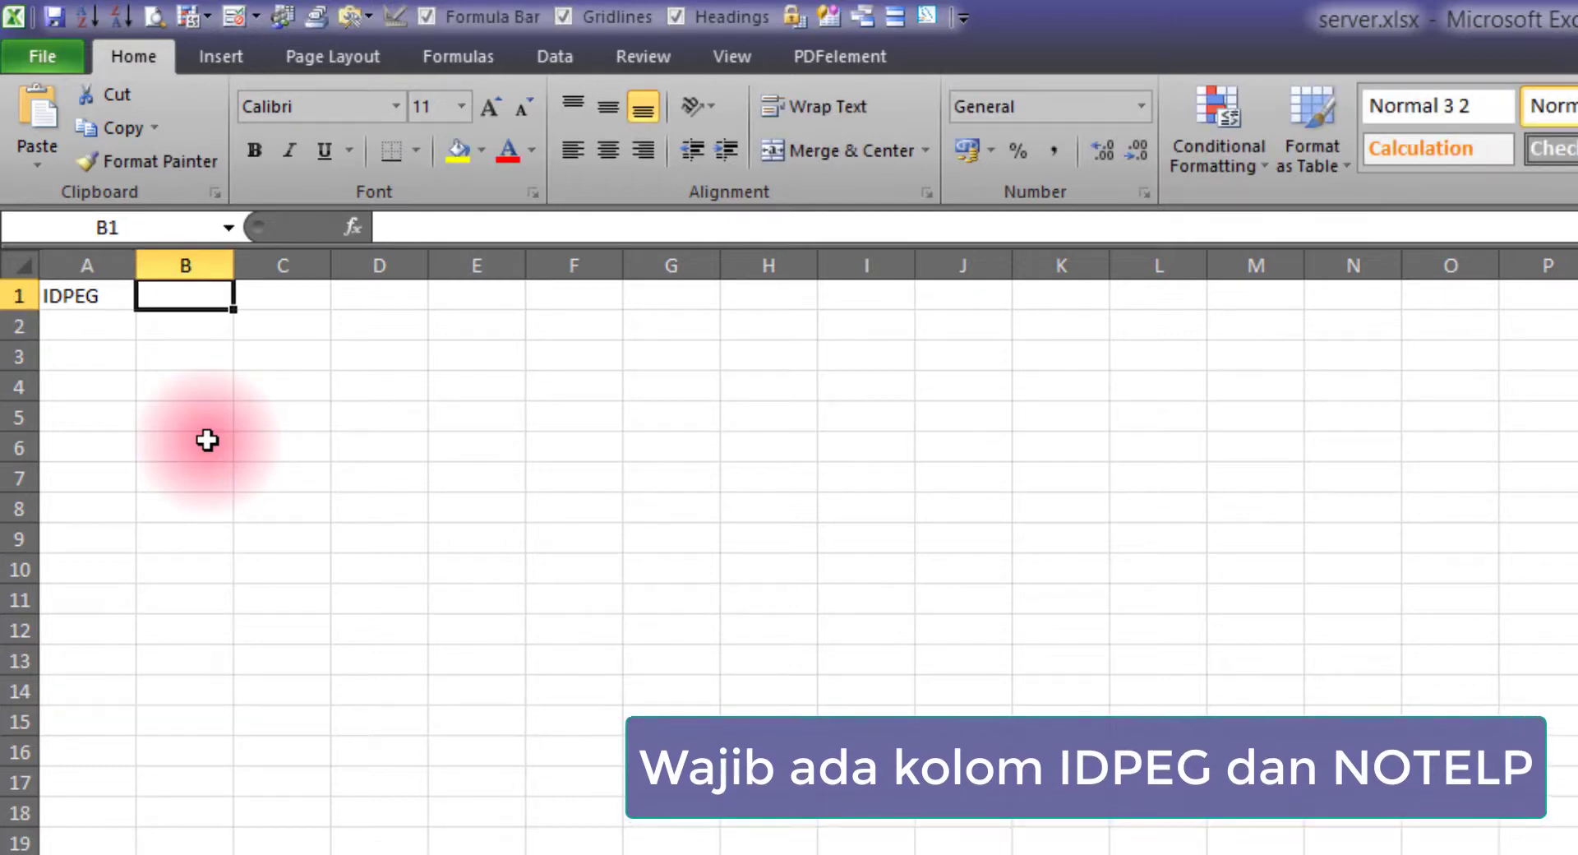
pyautogui.write('NOTELP')
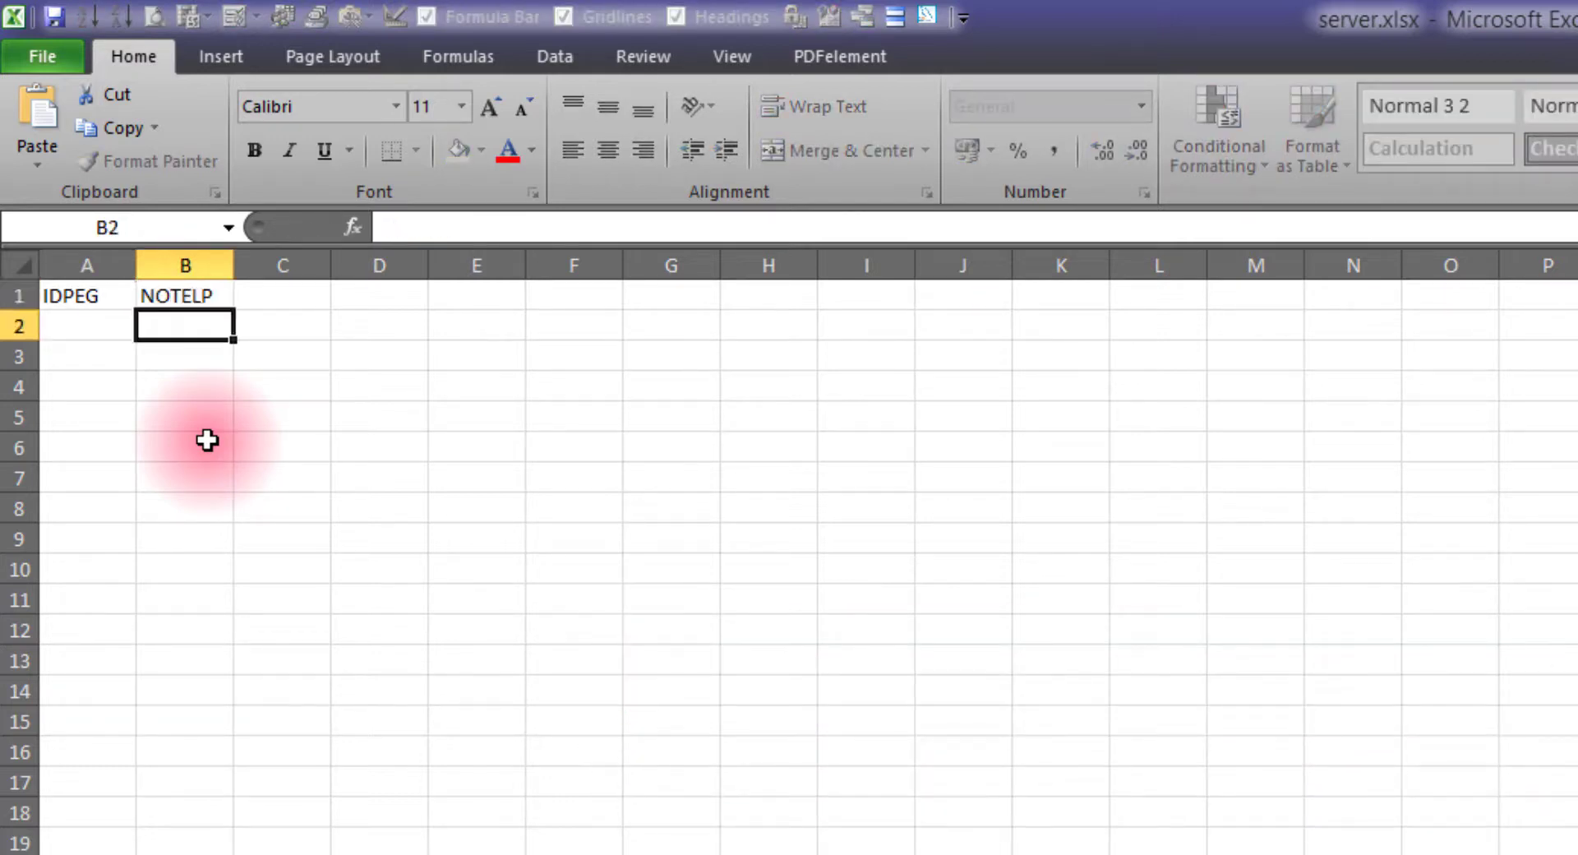
pyautogui.hotkey('alt', 'Tab')
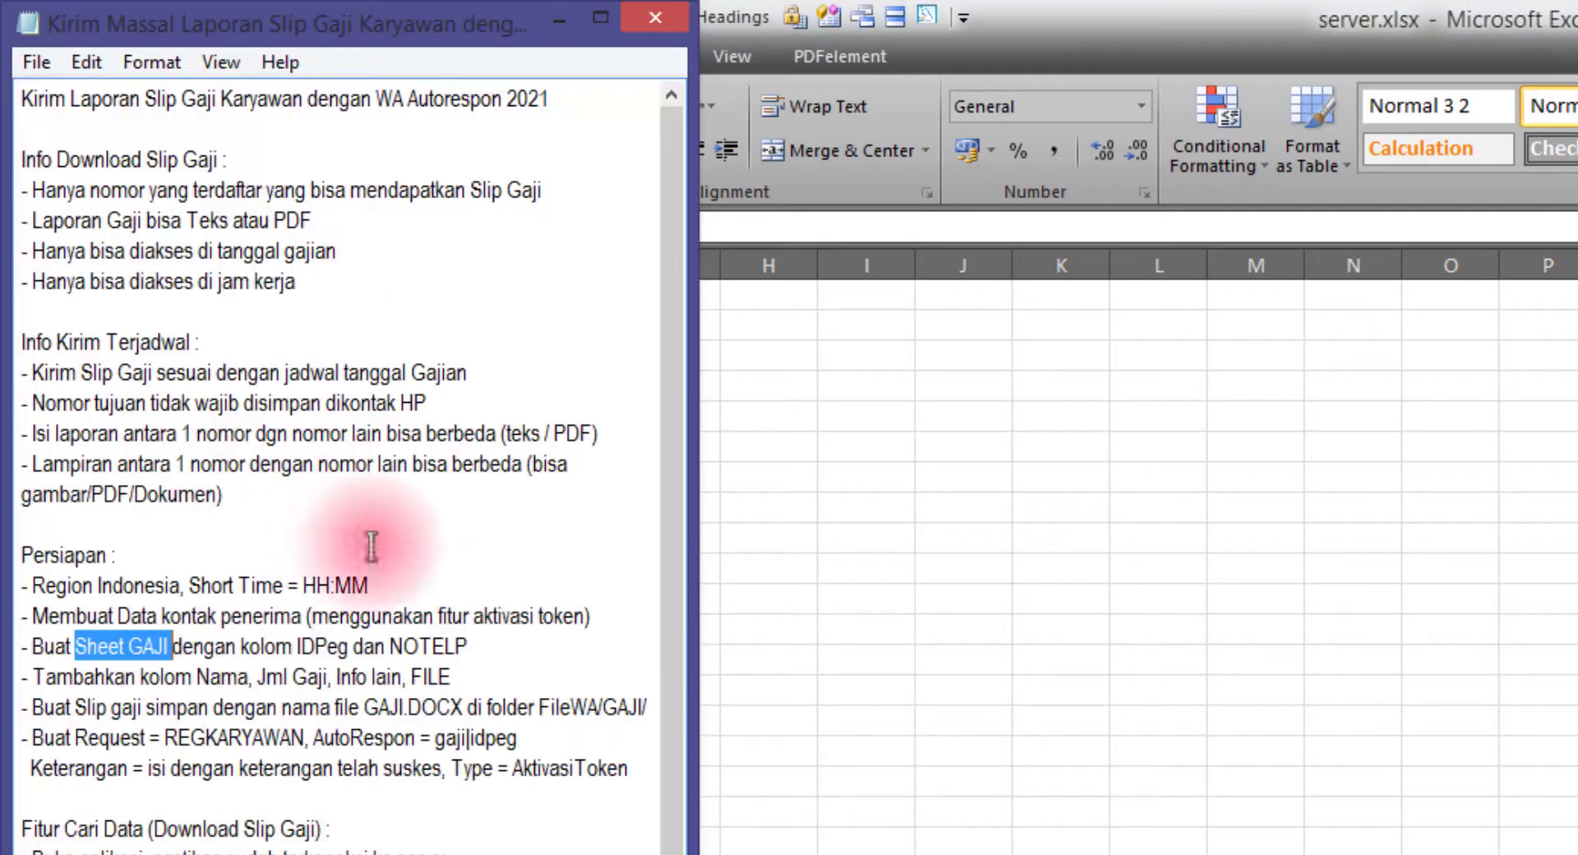
# Check the IDPeg and NOTELP names in the notes and widen column B
pyautogui.moveTo(516, 645); pyautogui.dragTo(304, 641)
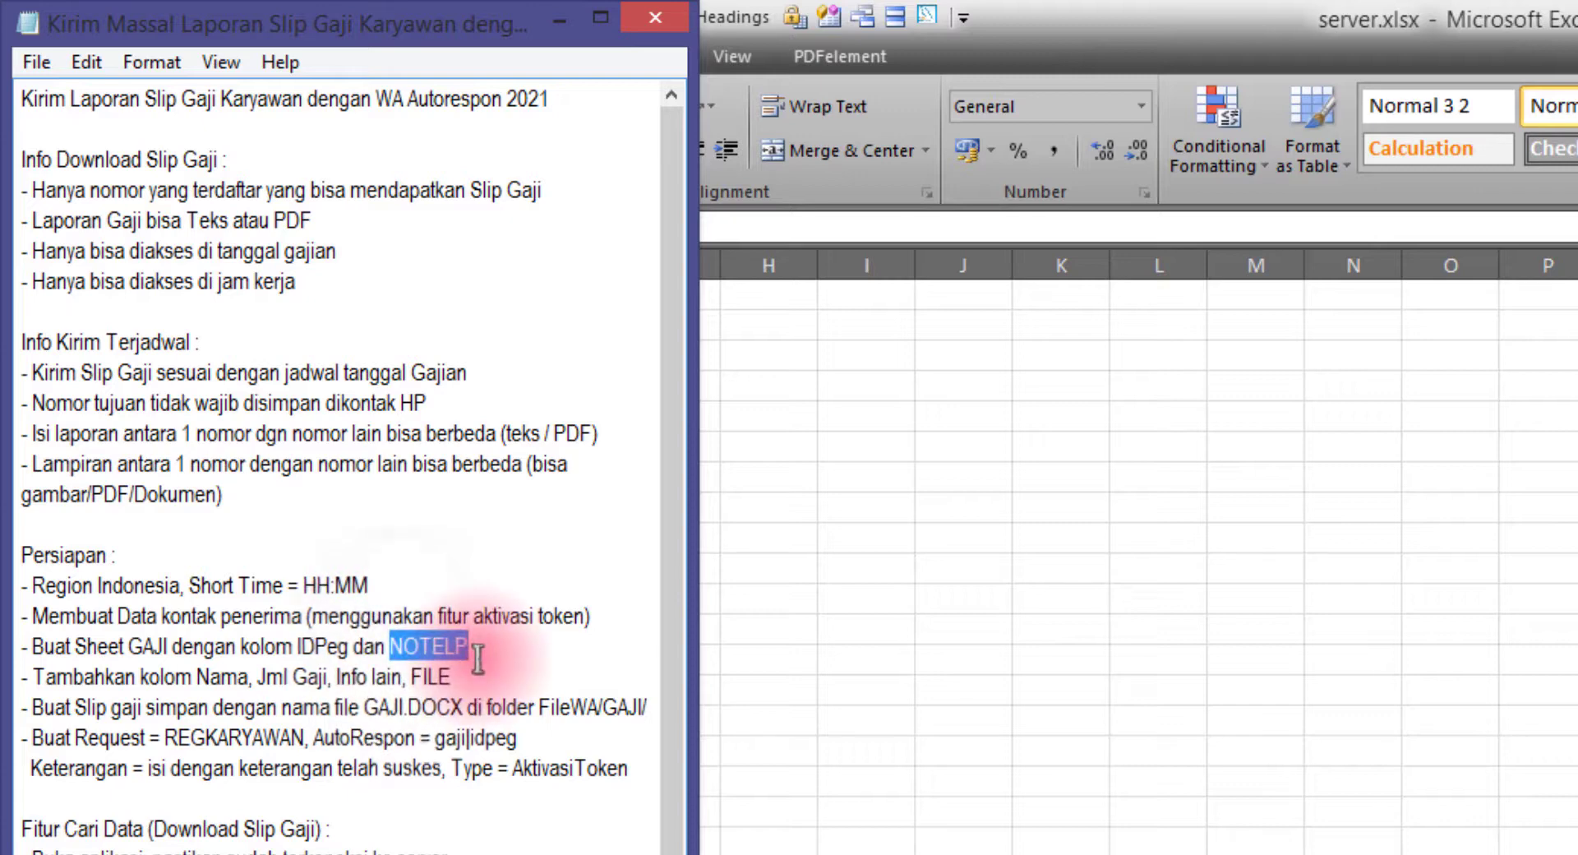
pyautogui.moveTo(489, 655); pyautogui.dragTo(300, 650)
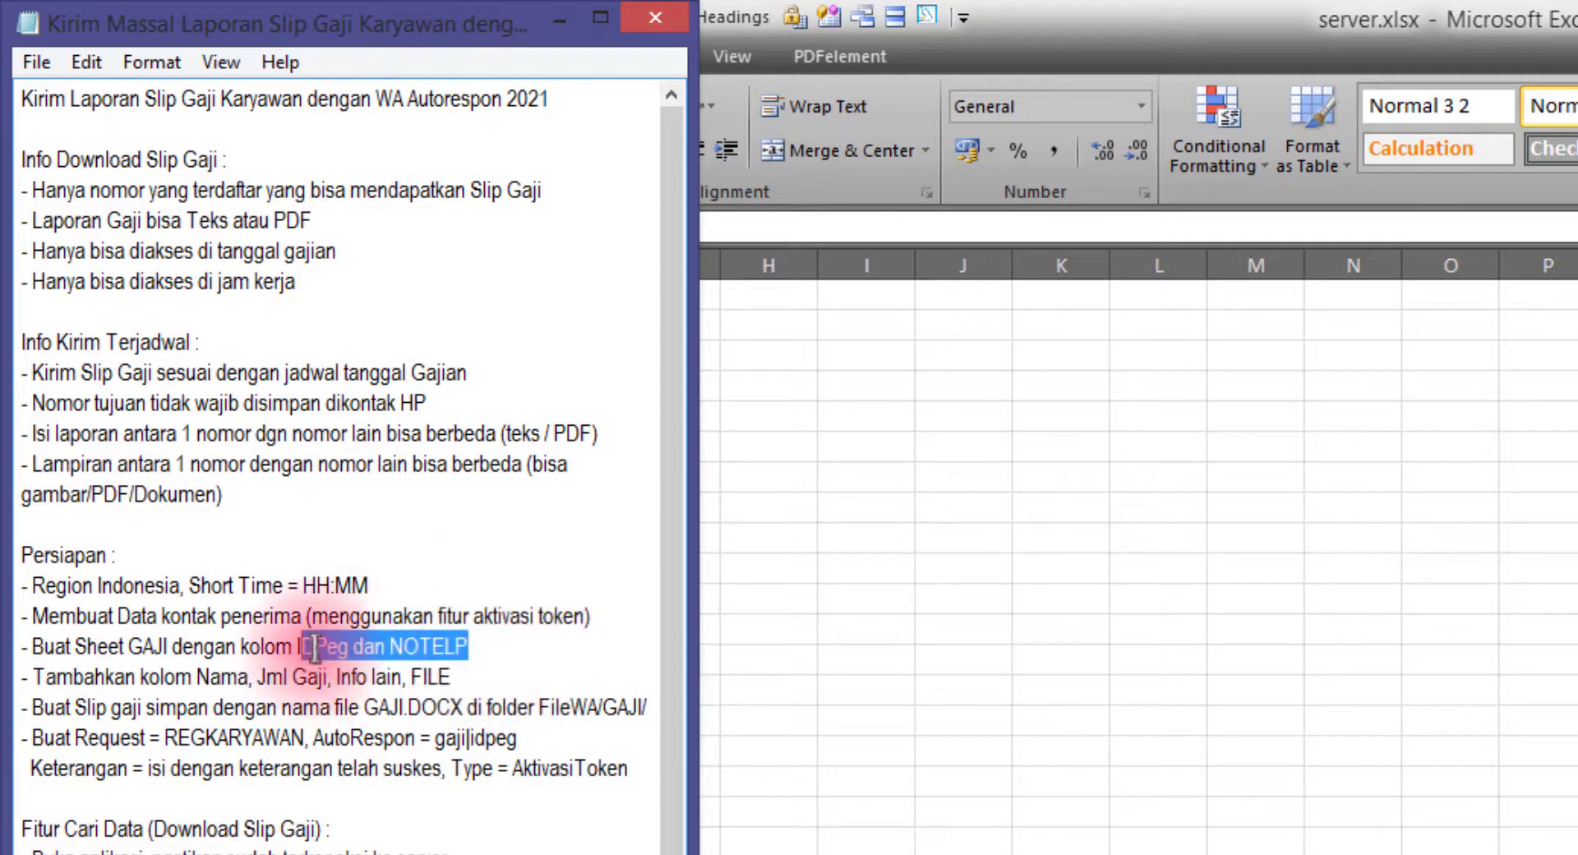
pyautogui.doubleClick(318, 647)
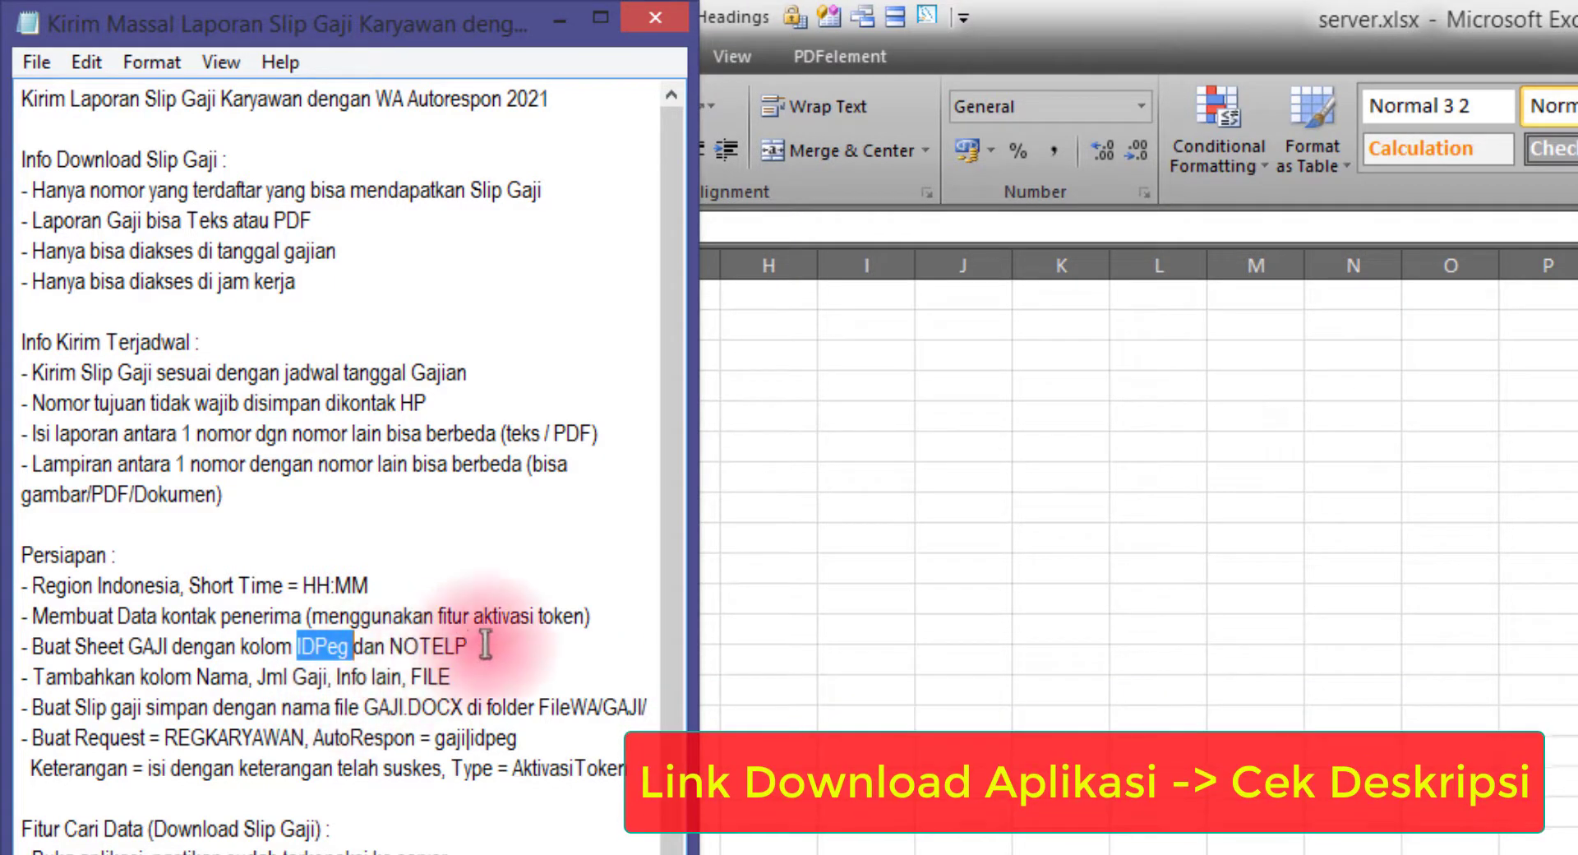
pyautogui.doubleClick(426, 646)
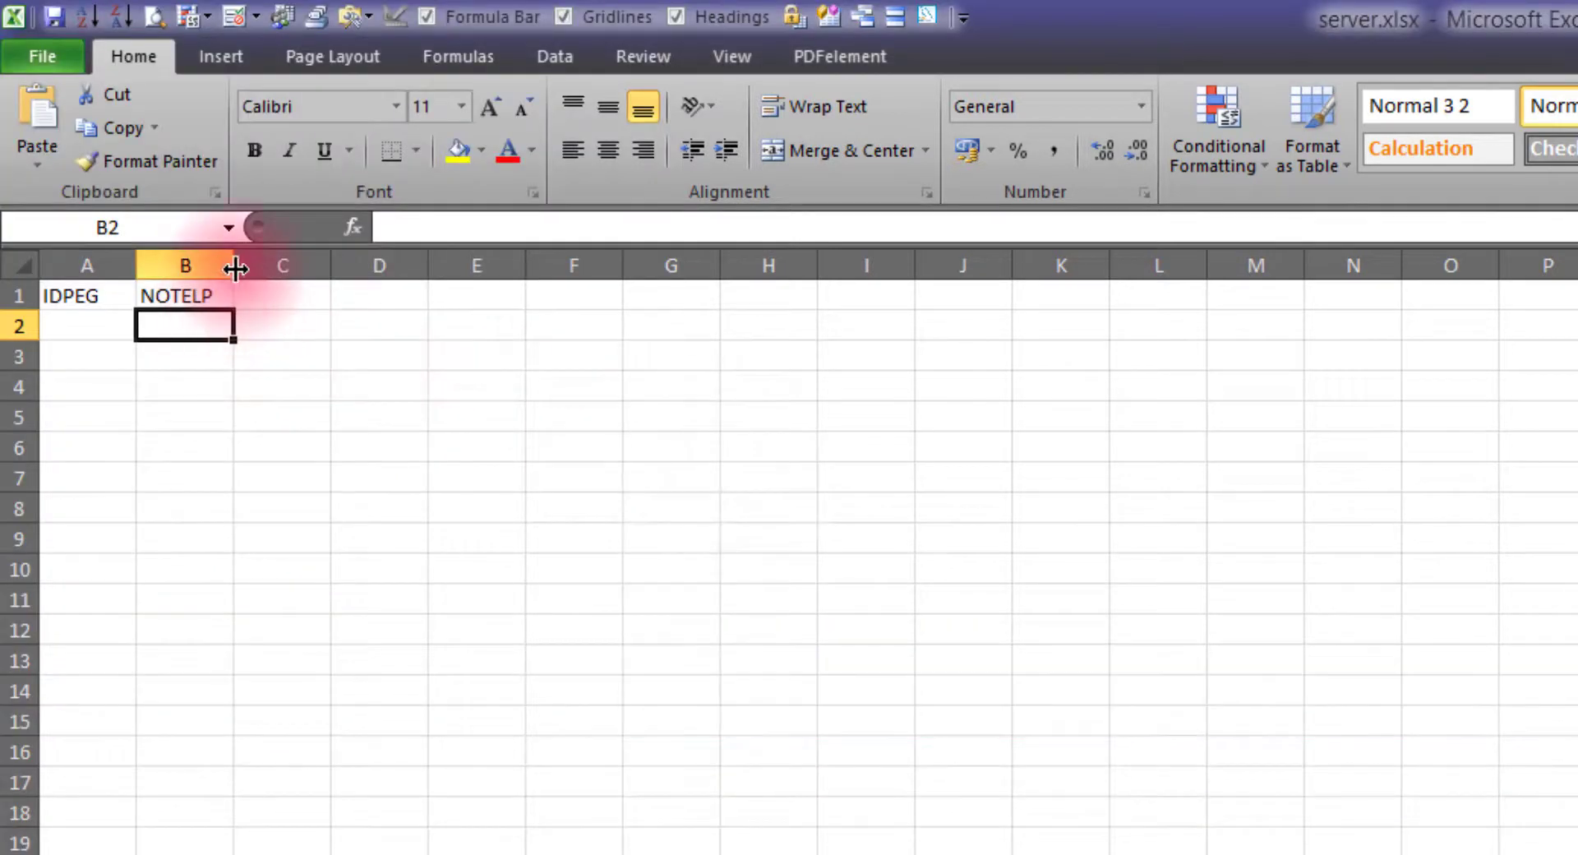
pyautogui.moveTo(233, 264); pyautogui.dragTo(397, 267)
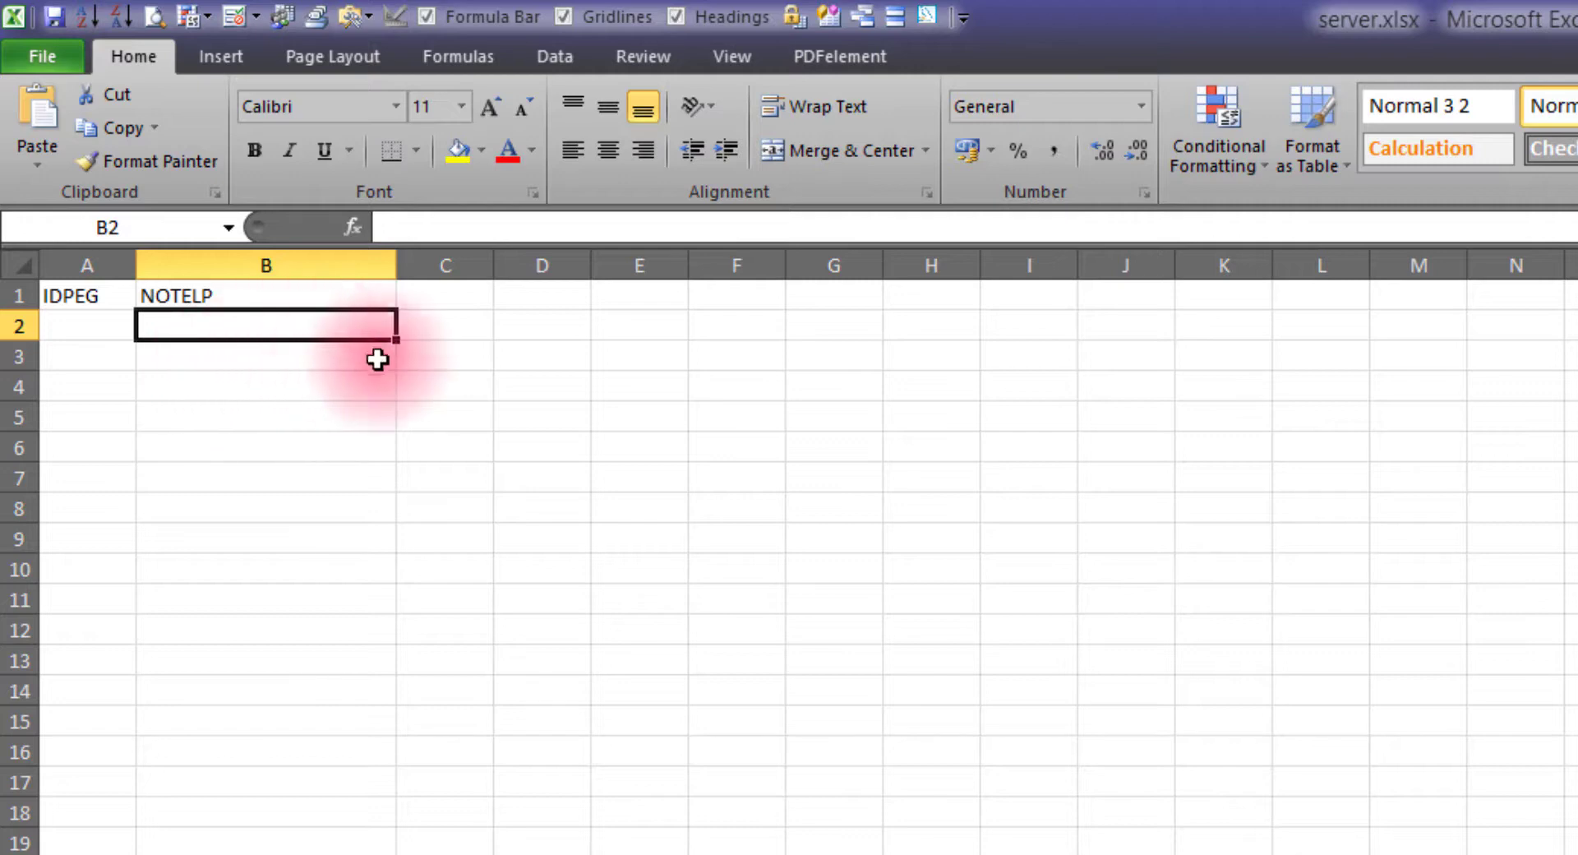
# Check the Info lain note, then select GAJI.xlsx's NAMA through TOTAL data for copying
pyautogui.click(414, 296)
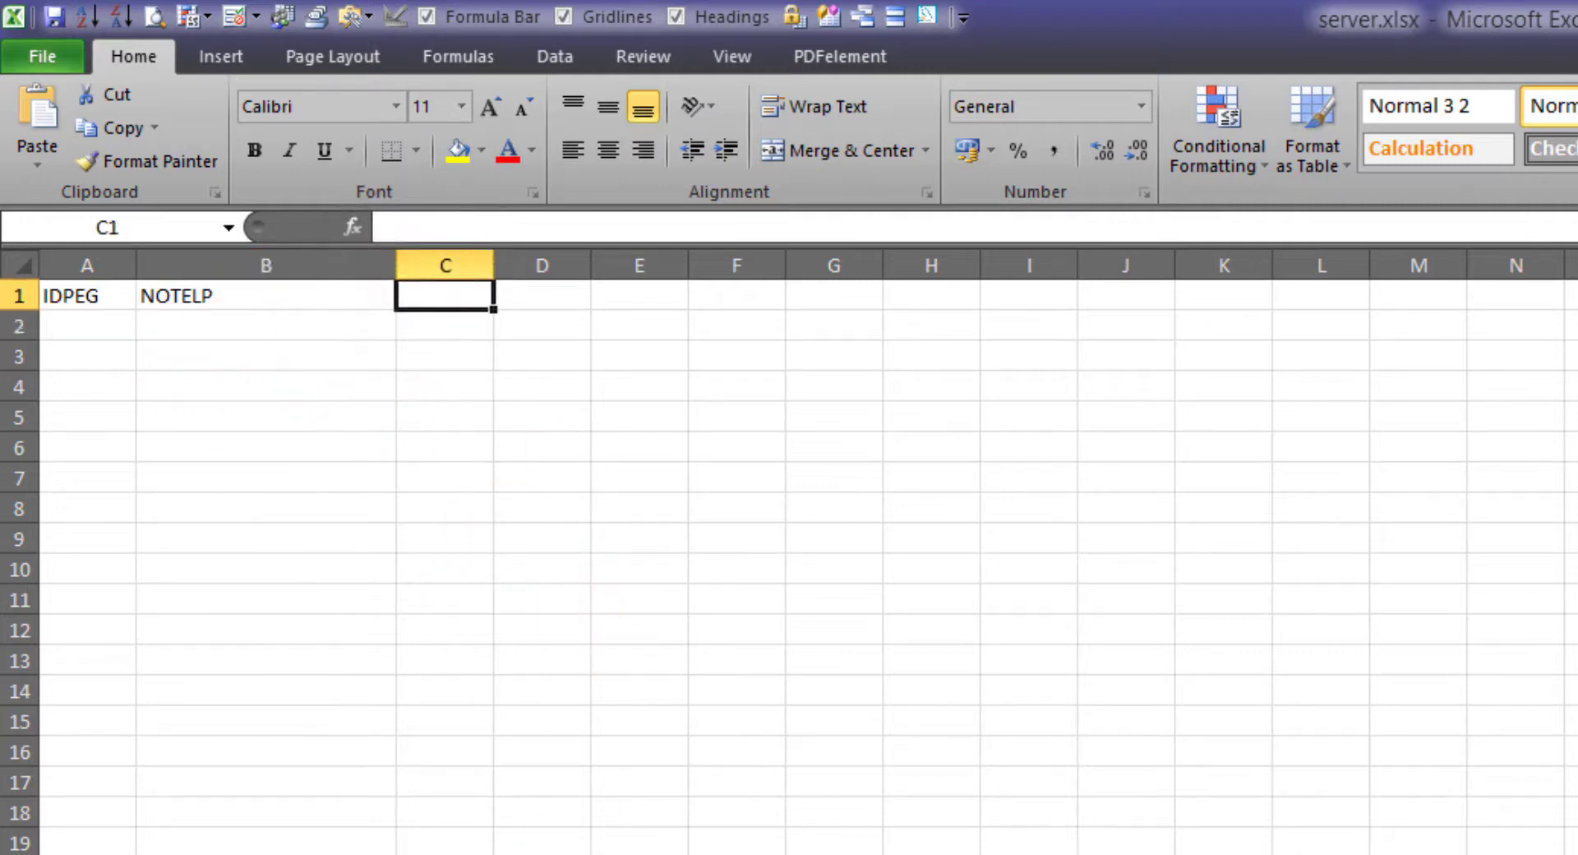
pyautogui.hotkey('alt', 'Tab')
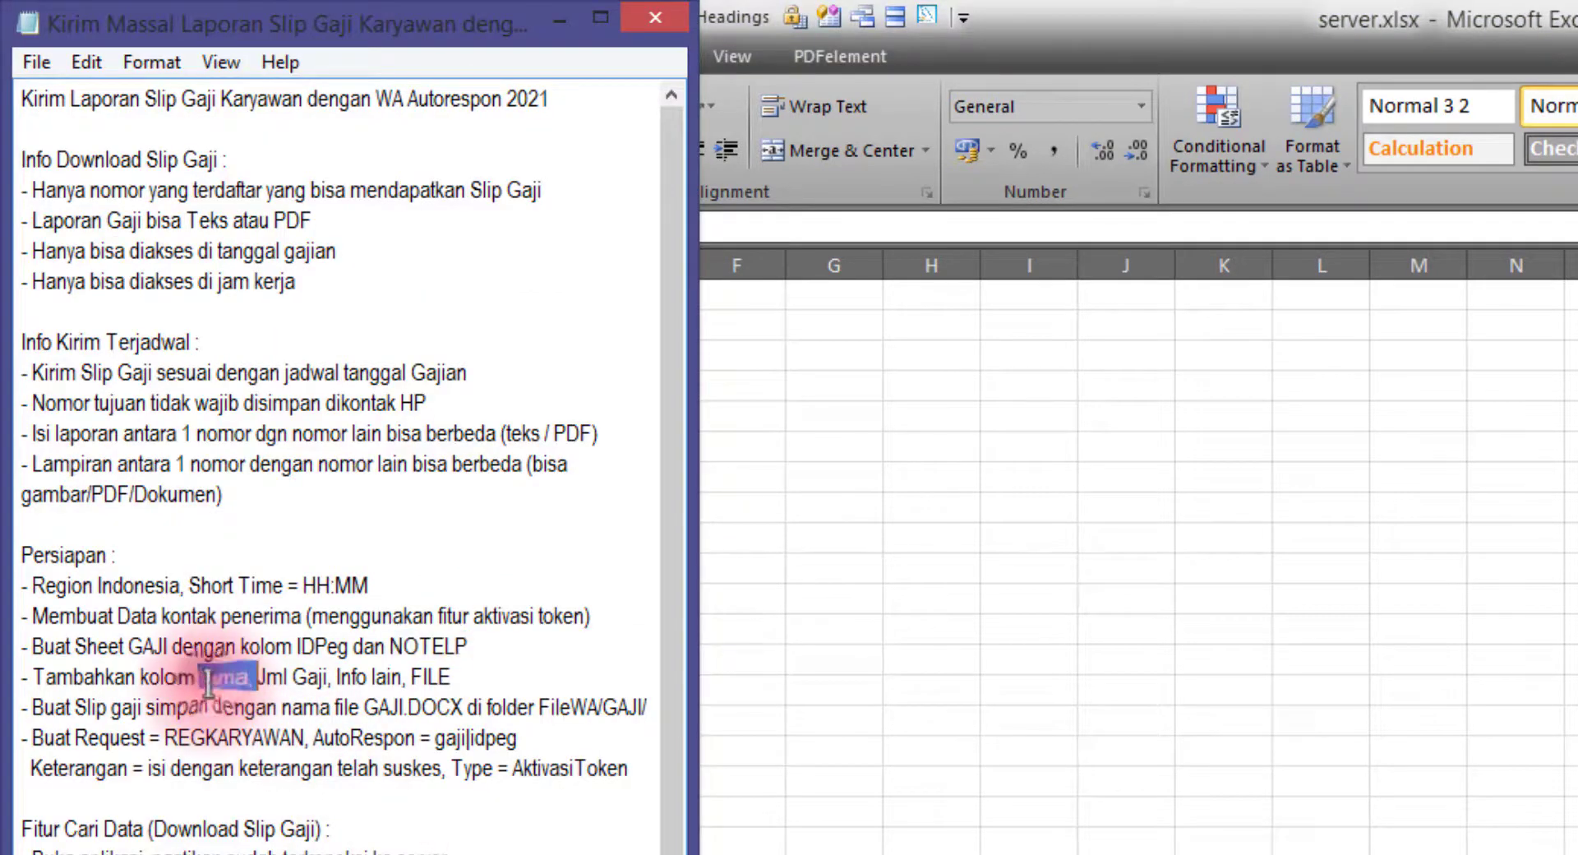
pyautogui.moveTo(339, 676); pyautogui.dragTo(397, 676)
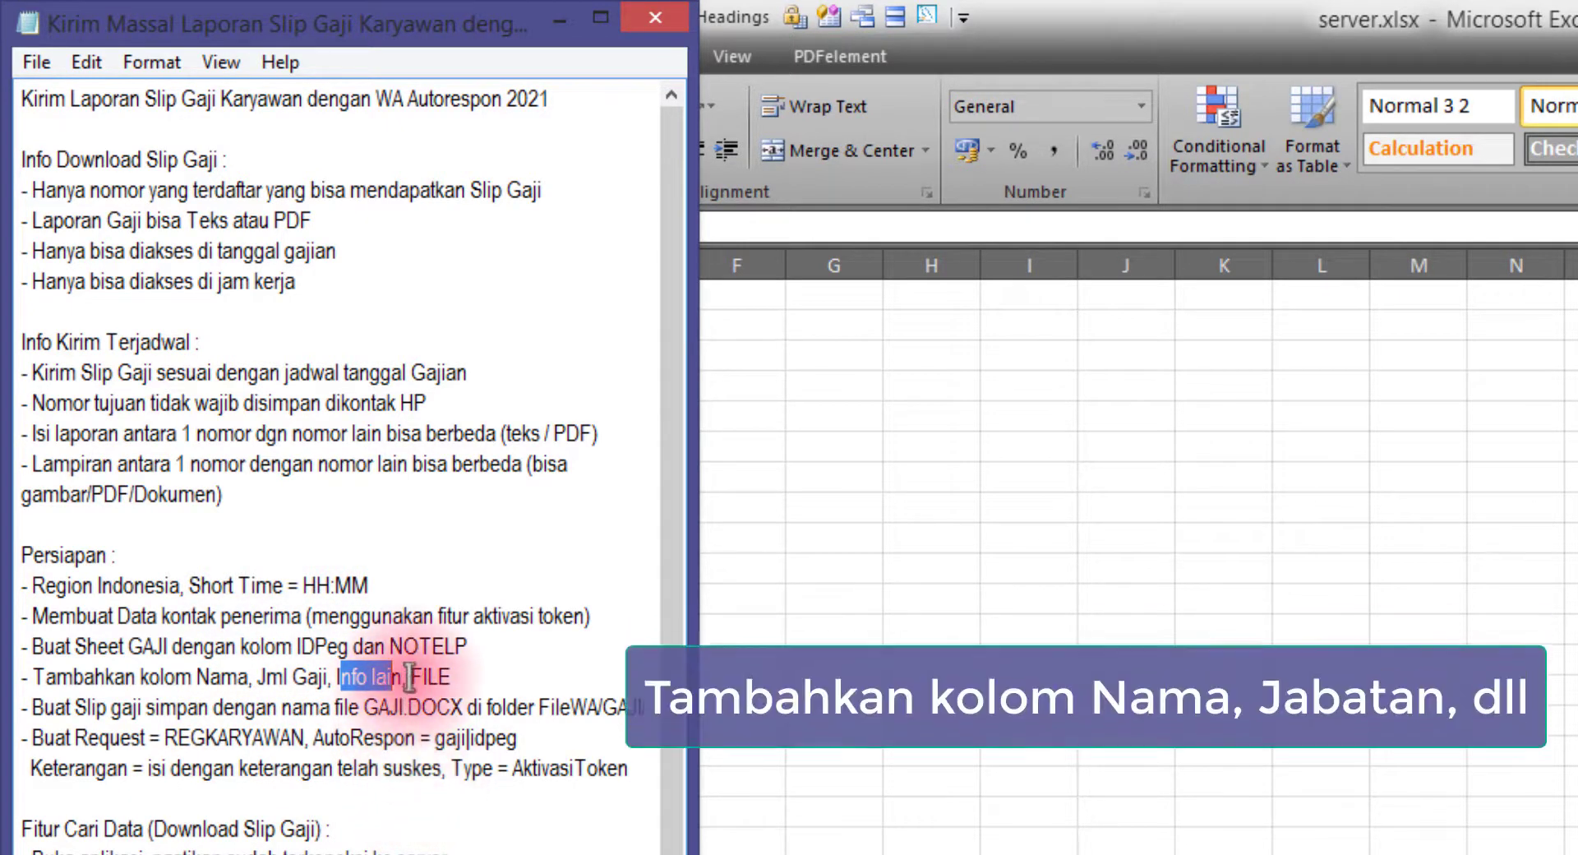
pyautogui.click(927, 497)
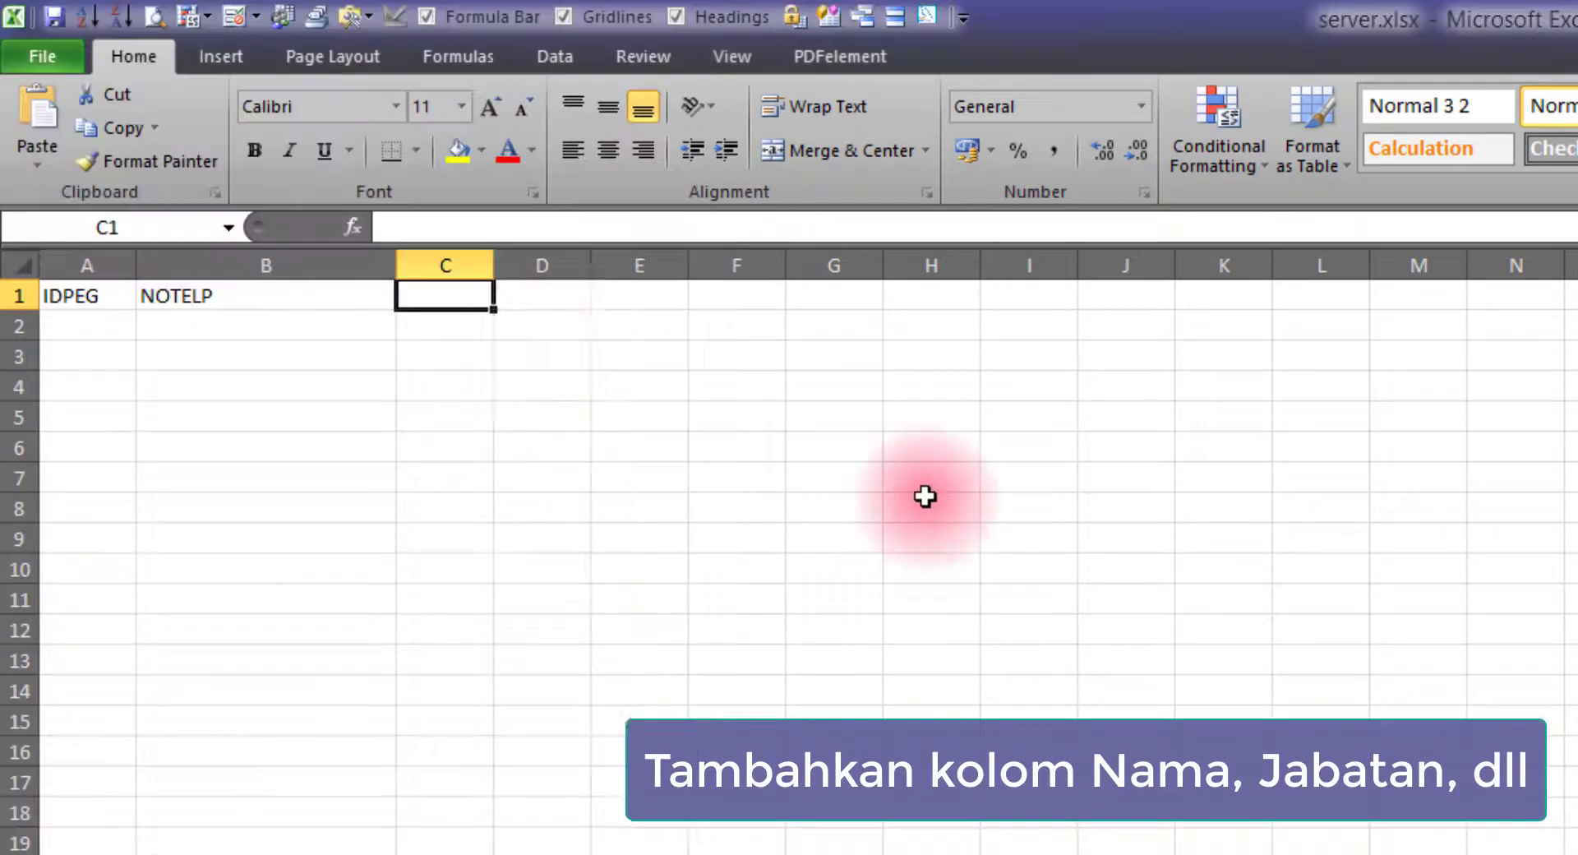
pyautogui.moveTo(450, 296); pyautogui.dragTo(944, 295)
pyautogui.click(934, 539)
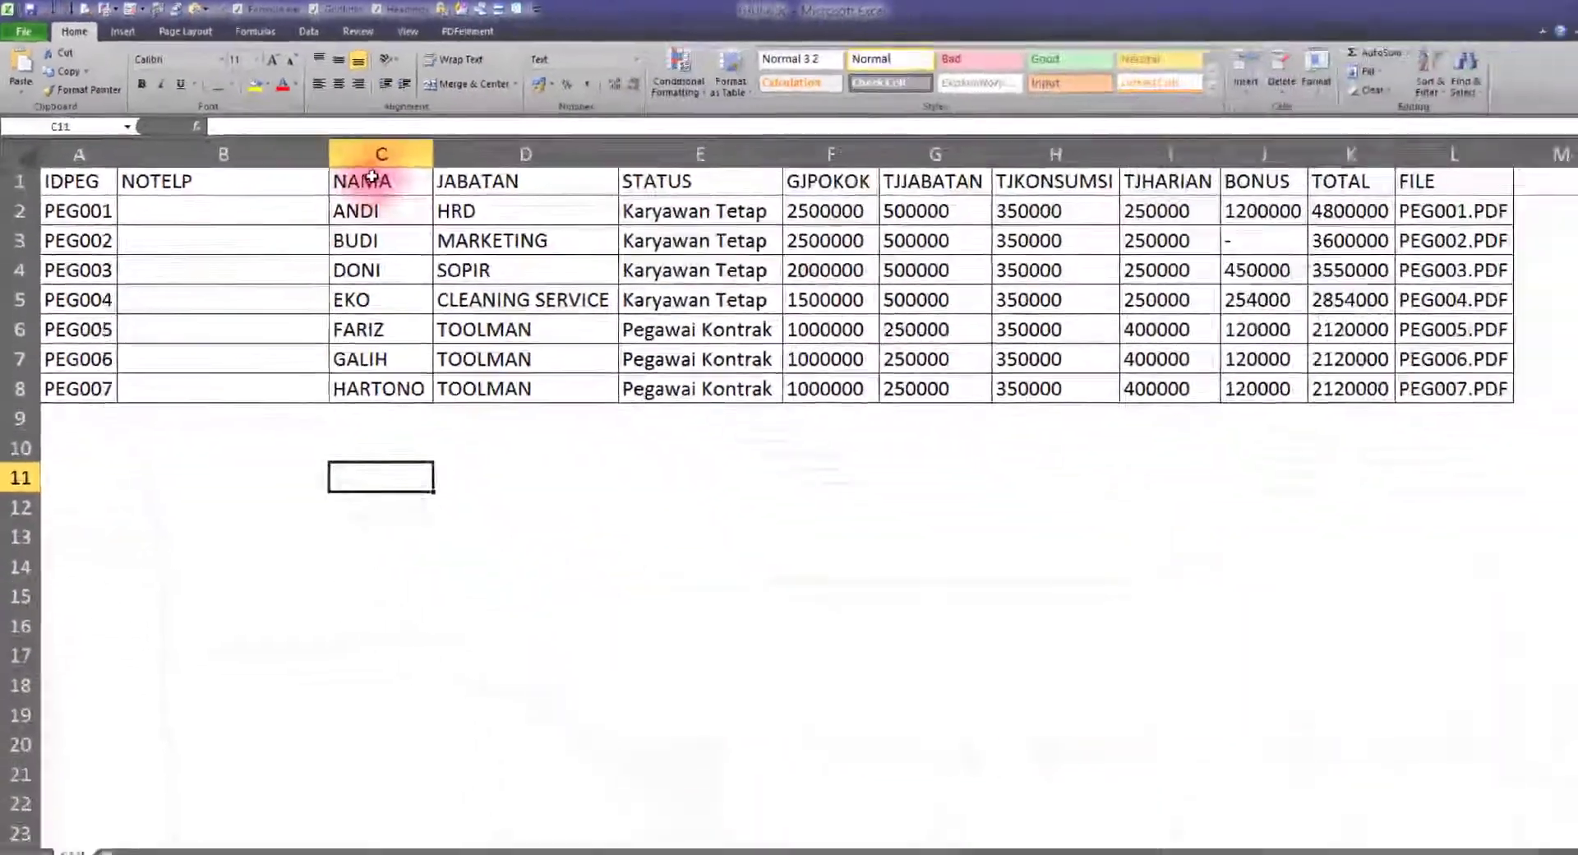
pyautogui.moveTo(605, 285); pyautogui.dragTo(1175, 294)
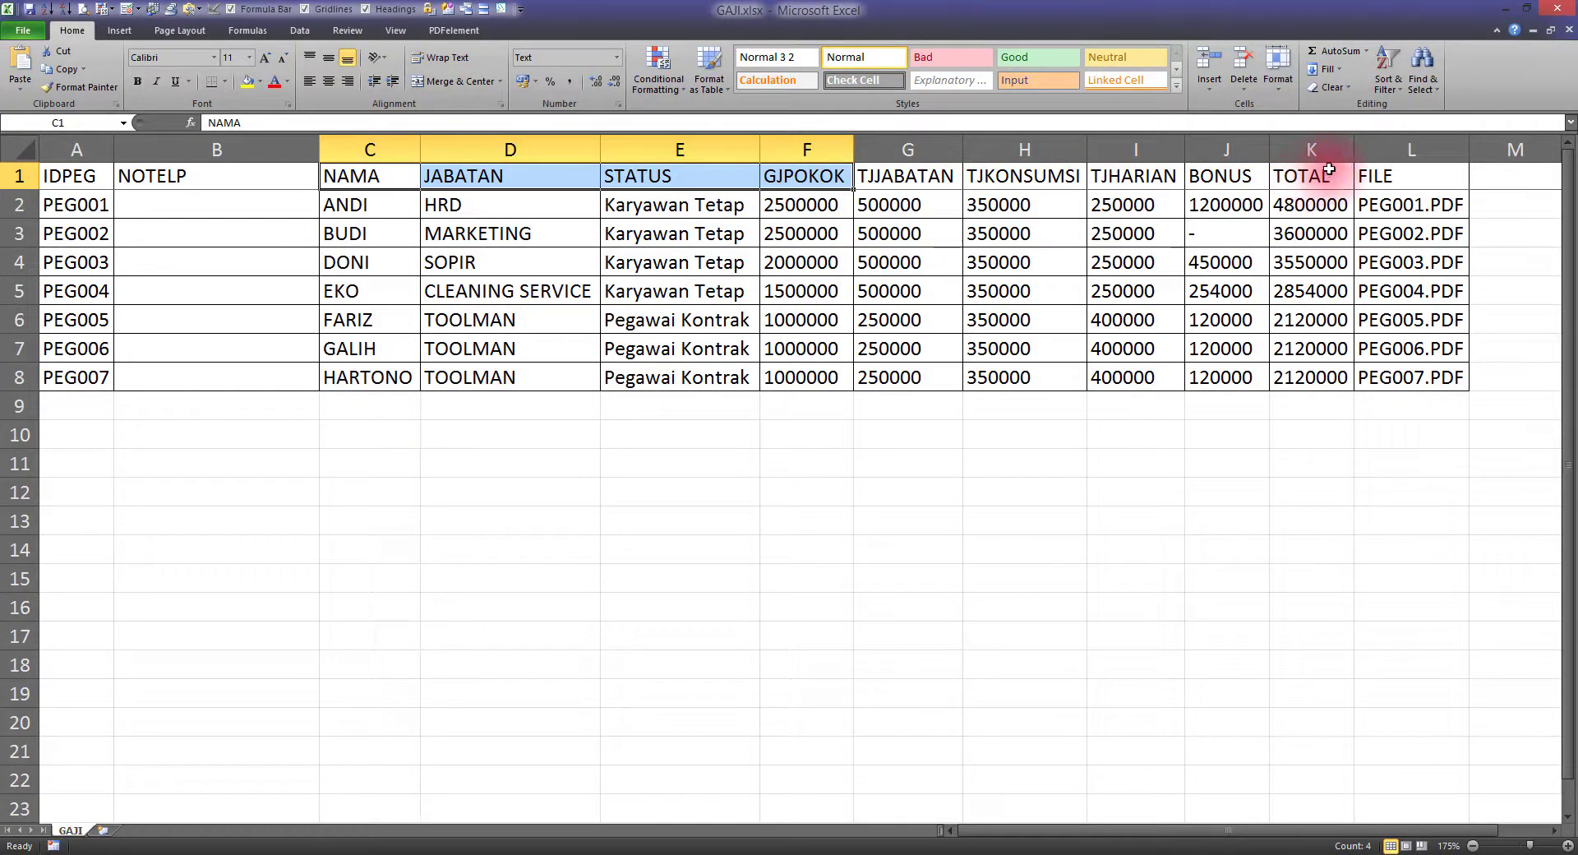
pyautogui.moveTo(386, 180); pyautogui.dragTo(1272, 379)
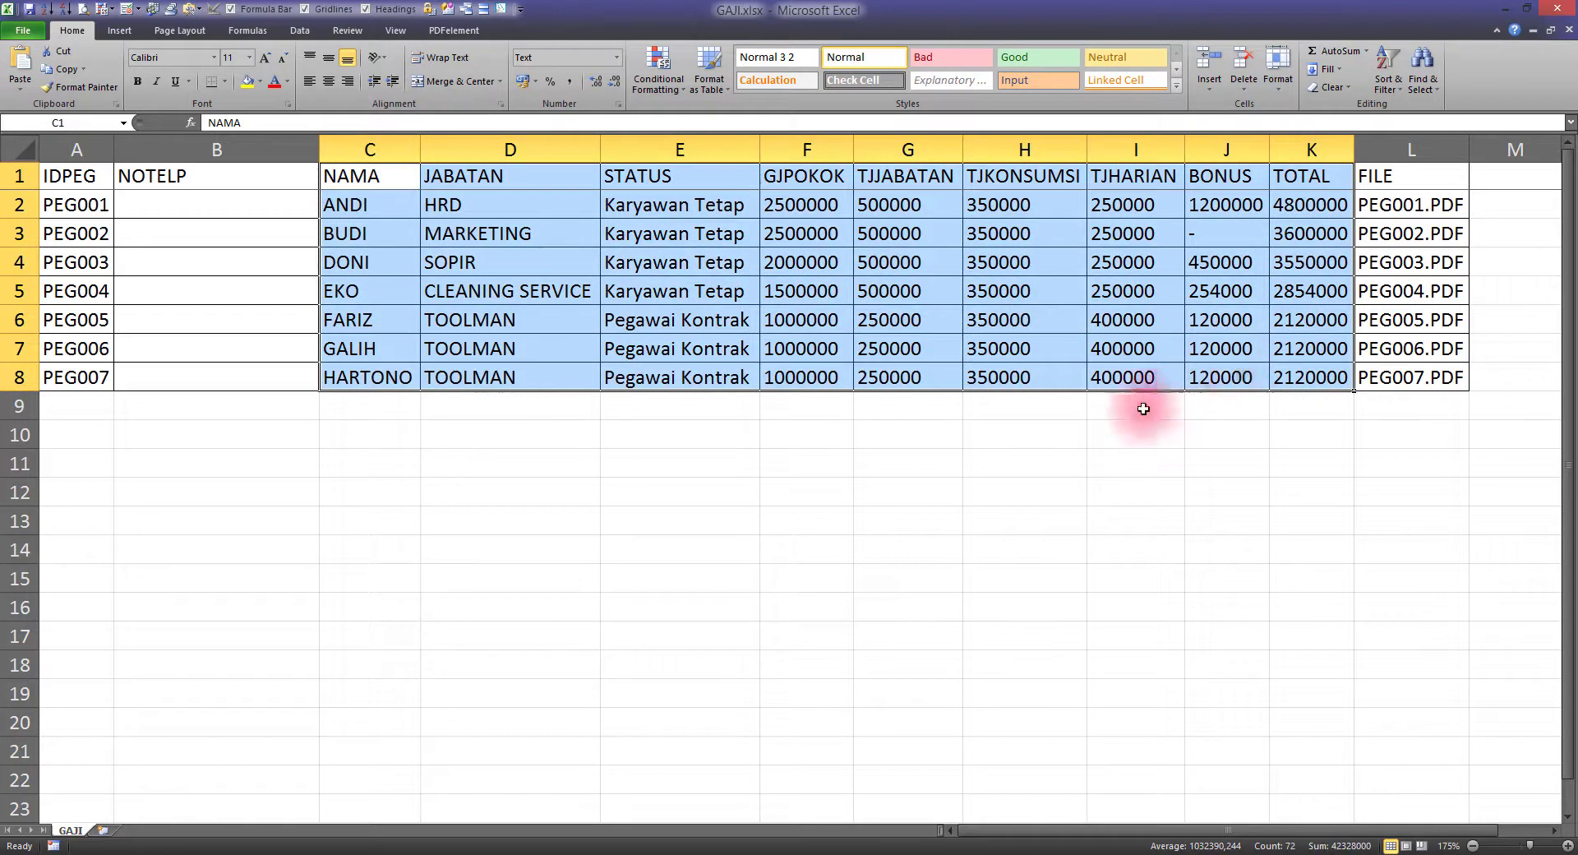
# Paste the employee data as values at C1 in server.xlsx and AutoFit columns C to K
pyautogui.click(1115, 854)
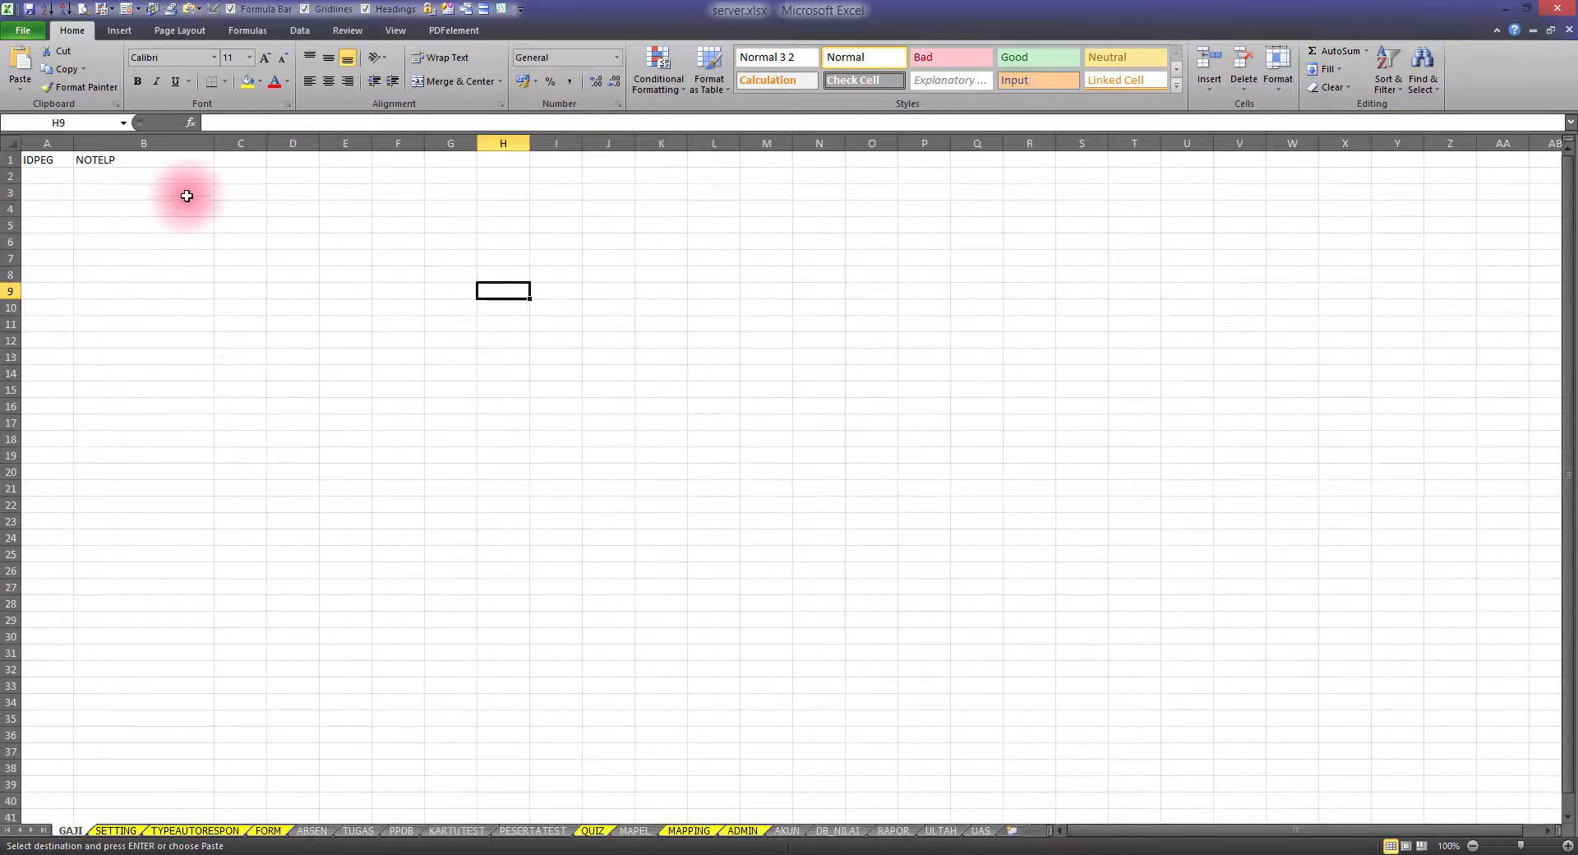
pyautogui.rightClick(237, 161)
pyautogui.click(299, 226)
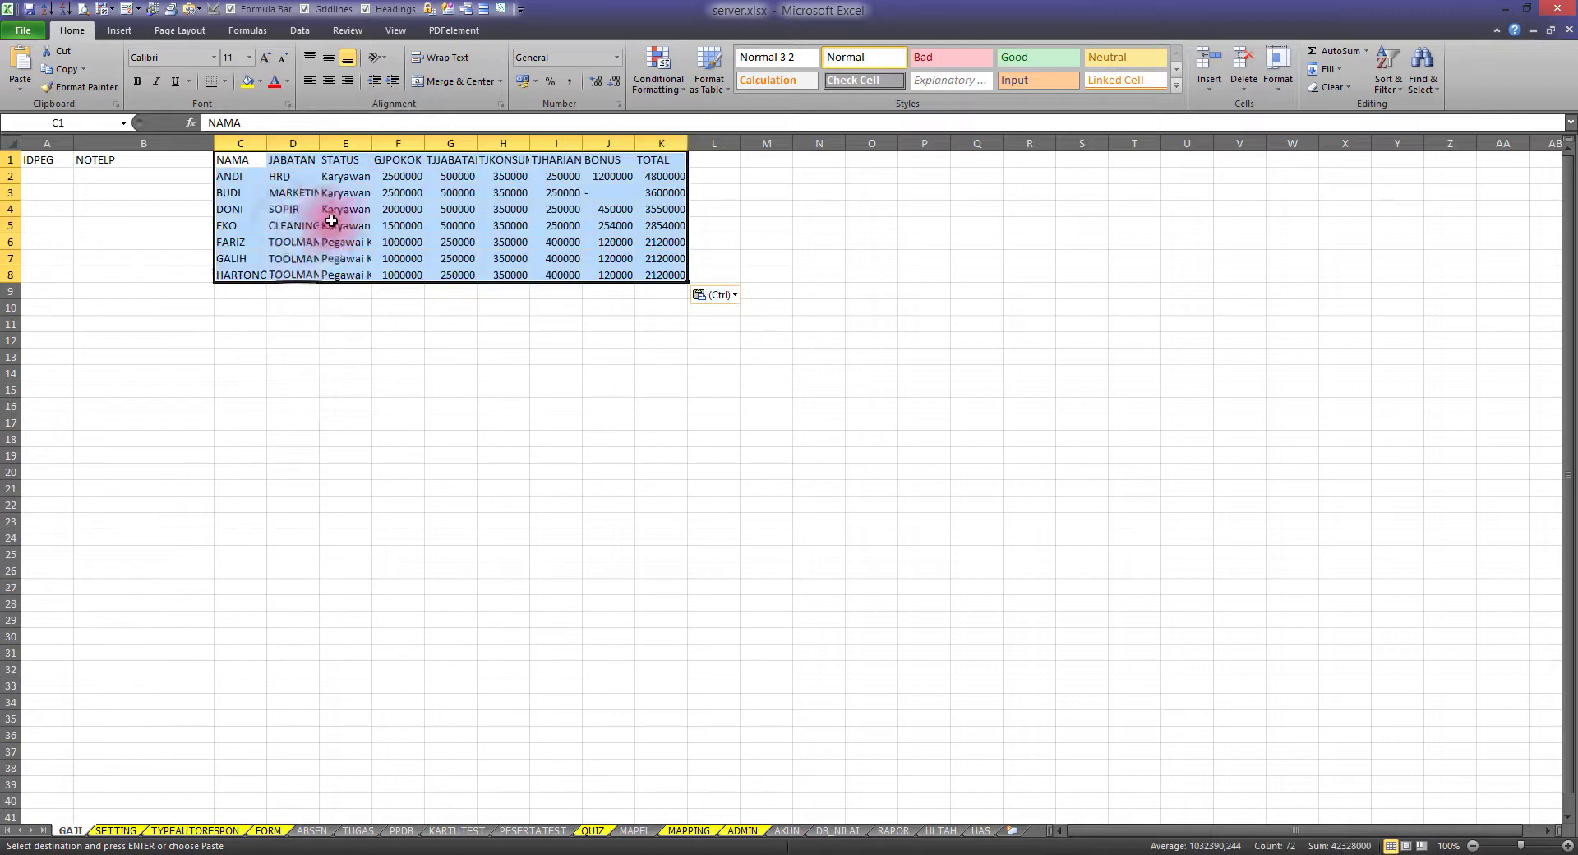
pyautogui.click(286, 177)
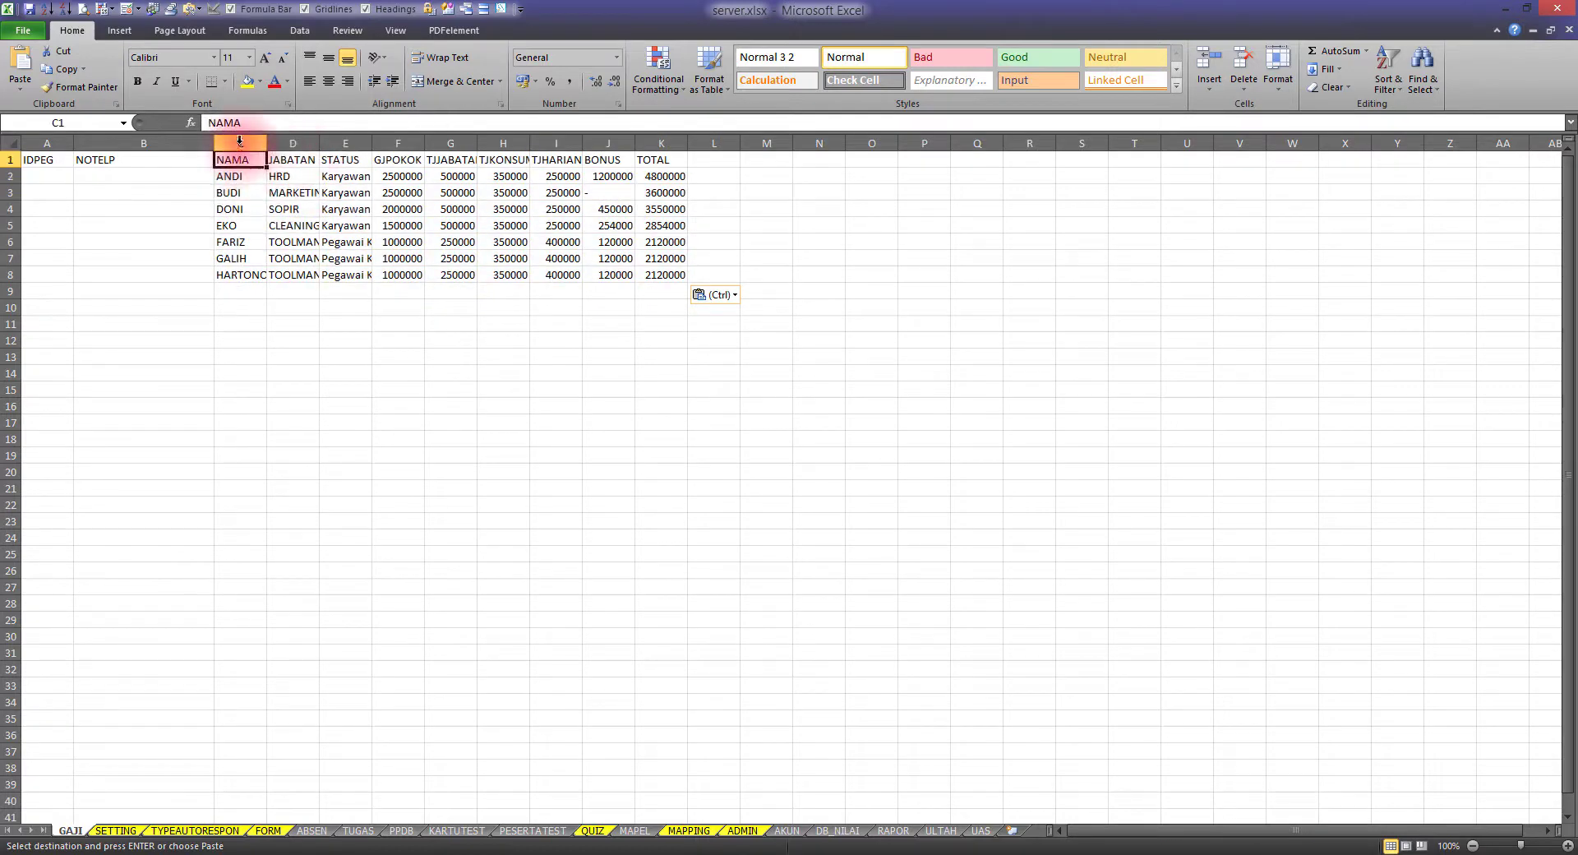
pyautogui.moveTo(239, 142); pyautogui.dragTo(645, 146)
pyautogui.doubleClick(689, 144)
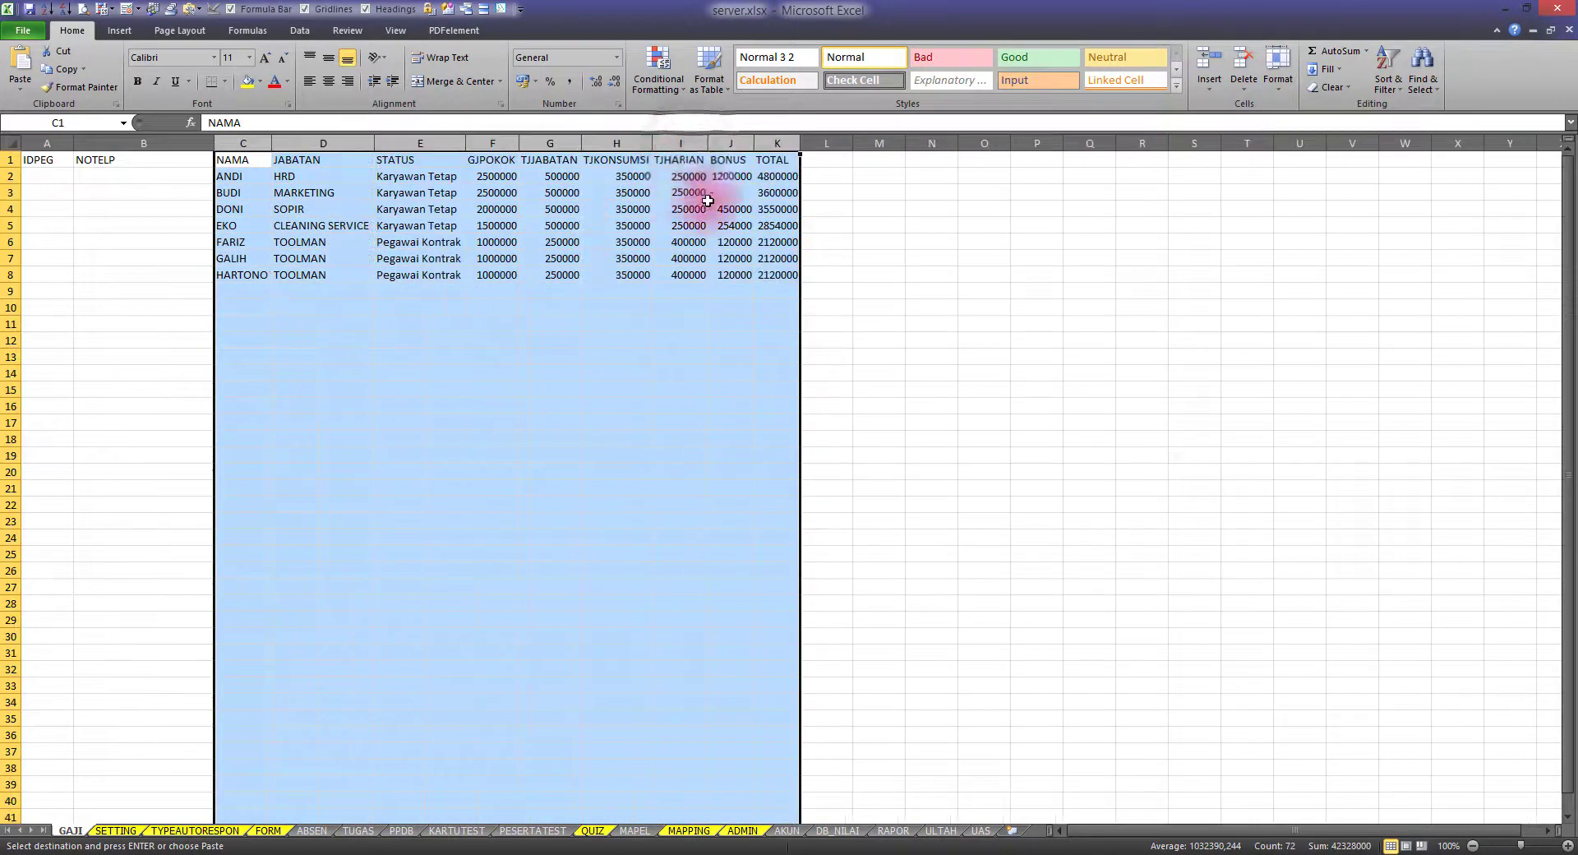
pyautogui.click(792, 175)
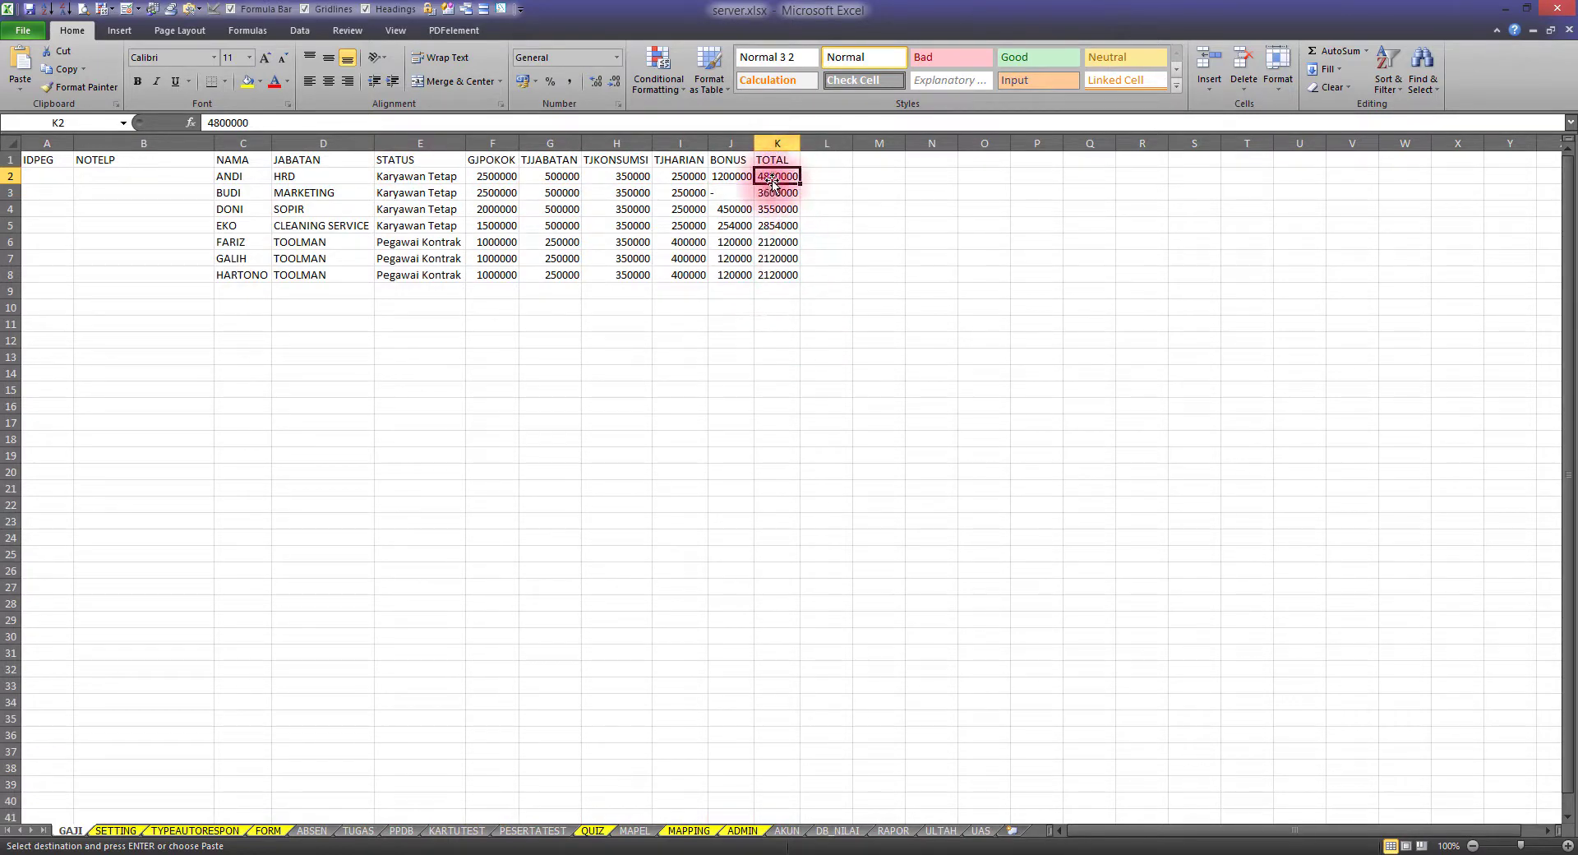
# Copy the FILE entries L1:L8 from GAJI.xlsx and paste them as values at L1
pyautogui.click(1002, 854)
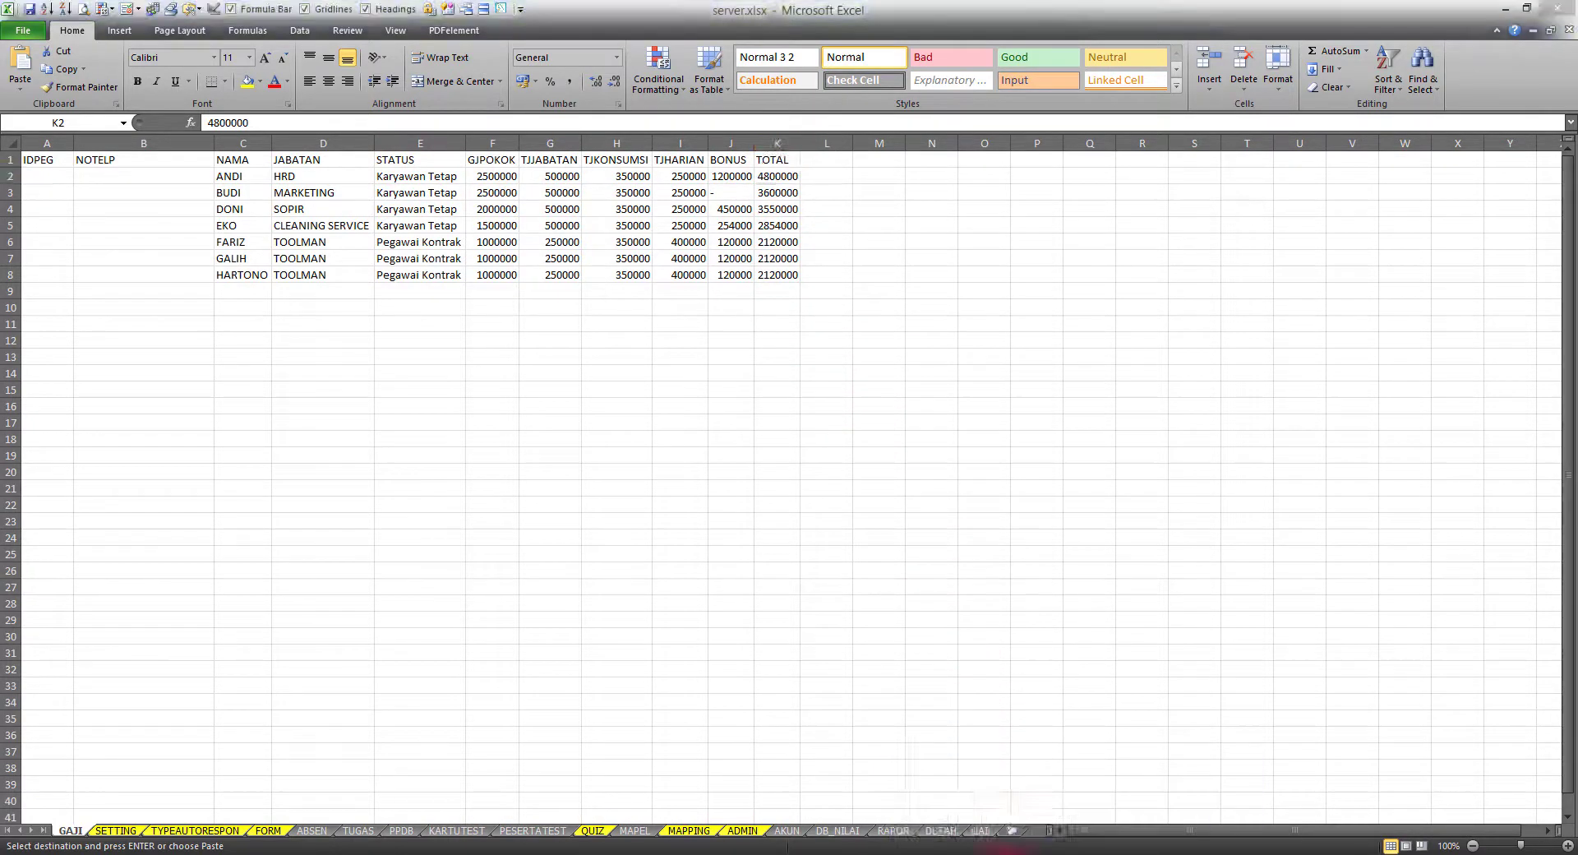
pyautogui.click(923, 774)
pyautogui.moveTo(1381, 176); pyautogui.dragTo(1378, 365)
pyautogui.hotkey('ctrl', 'c')
pyautogui.click(1003, 854)
pyautogui.click(768, 775)
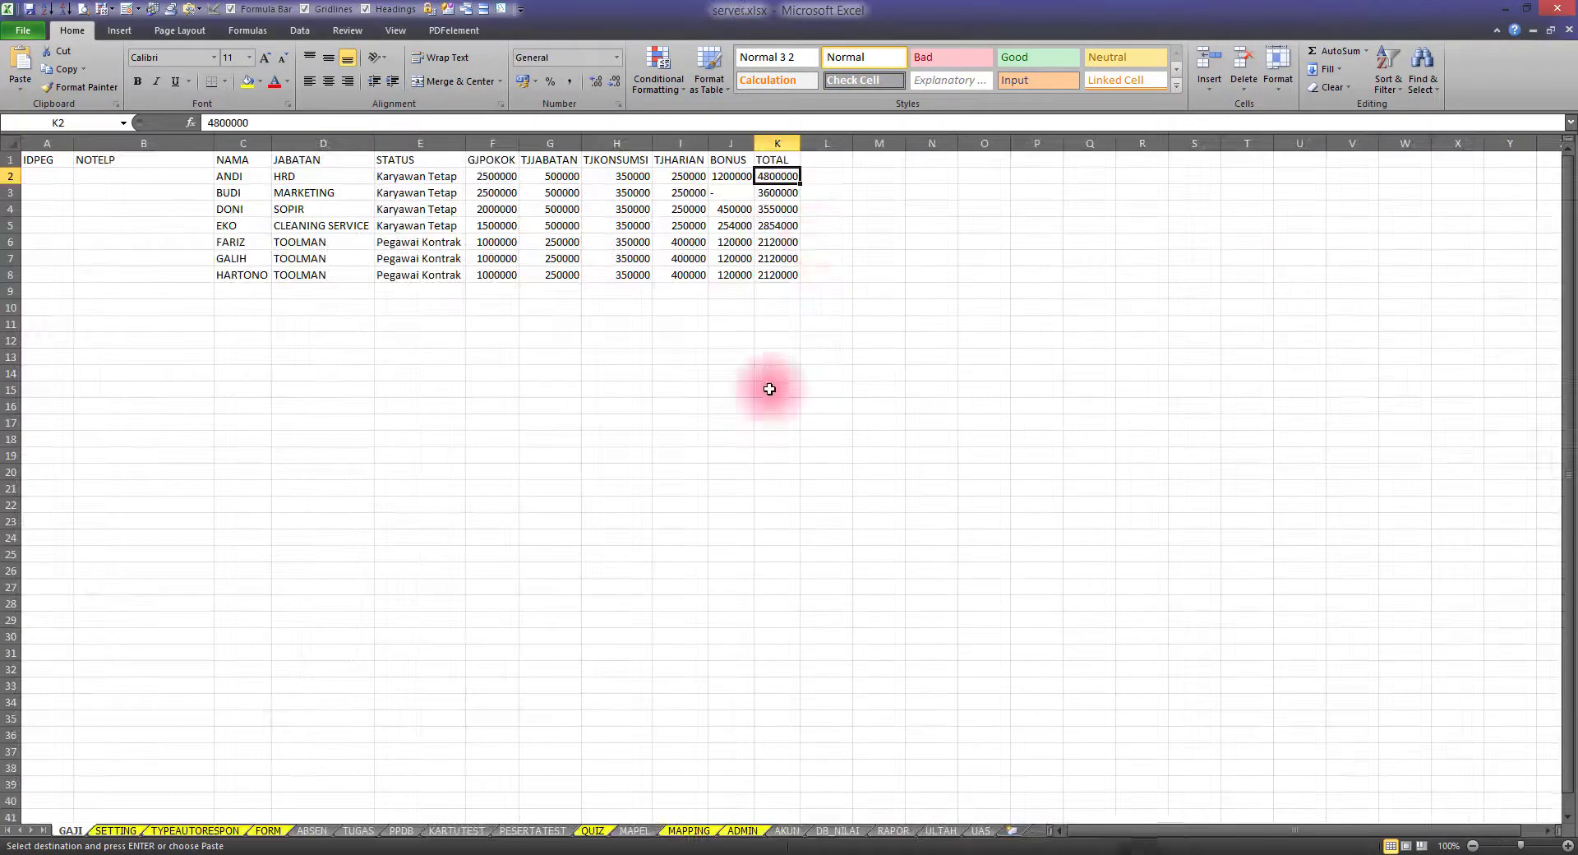
pyautogui.rightClick(827, 160)
pyautogui.click(870, 210)
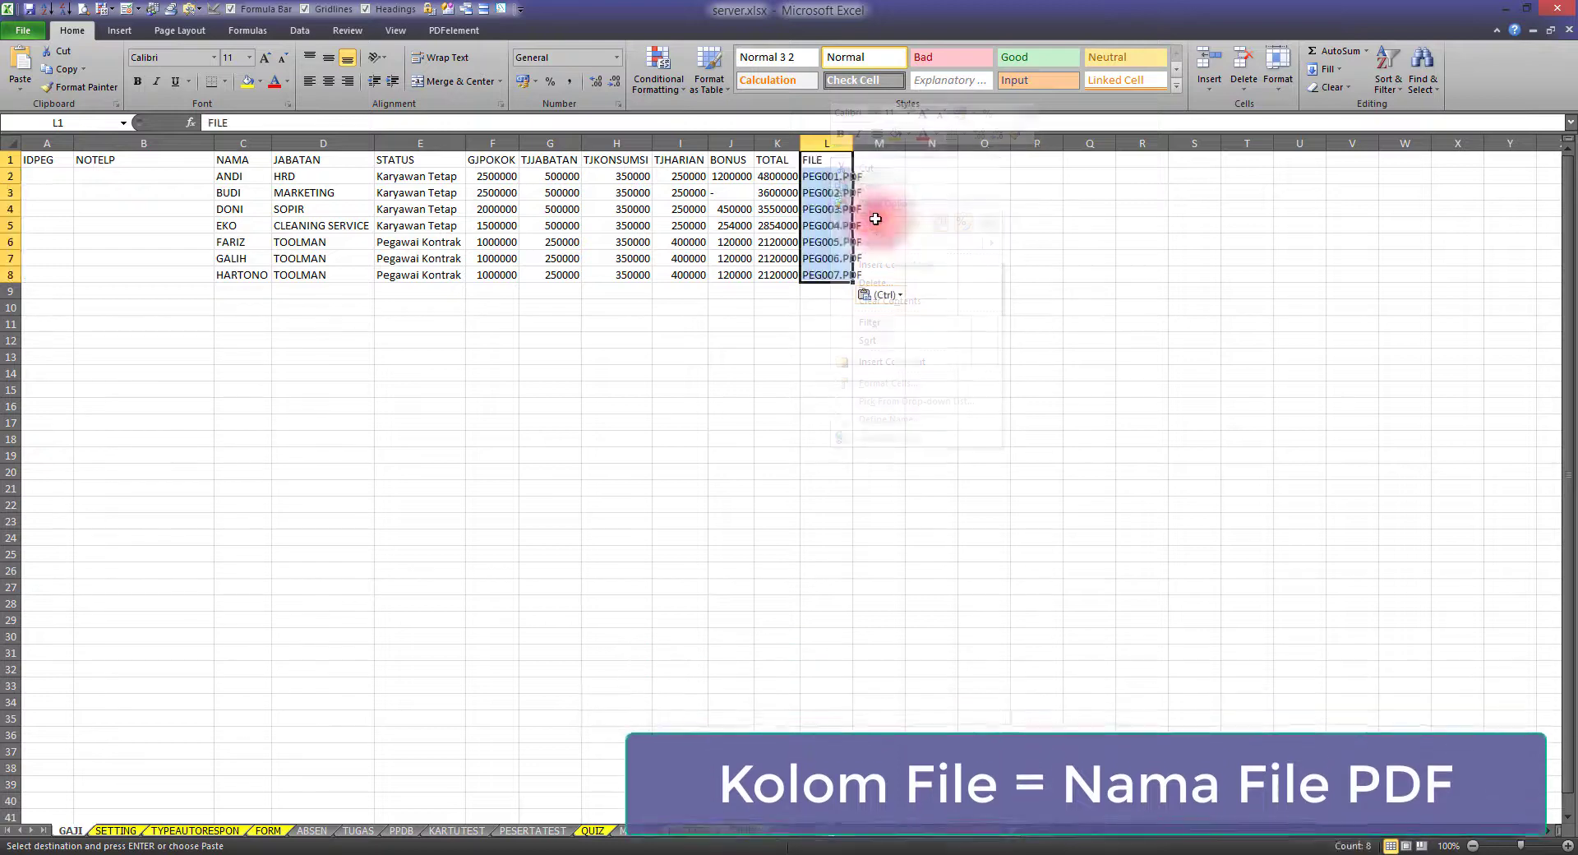
# AutoFit column L and paste employee IDs PEG001–PEG007 as values into A2:A8
pyautogui.click(831, 177)
pyautogui.doubleClick(852, 144)
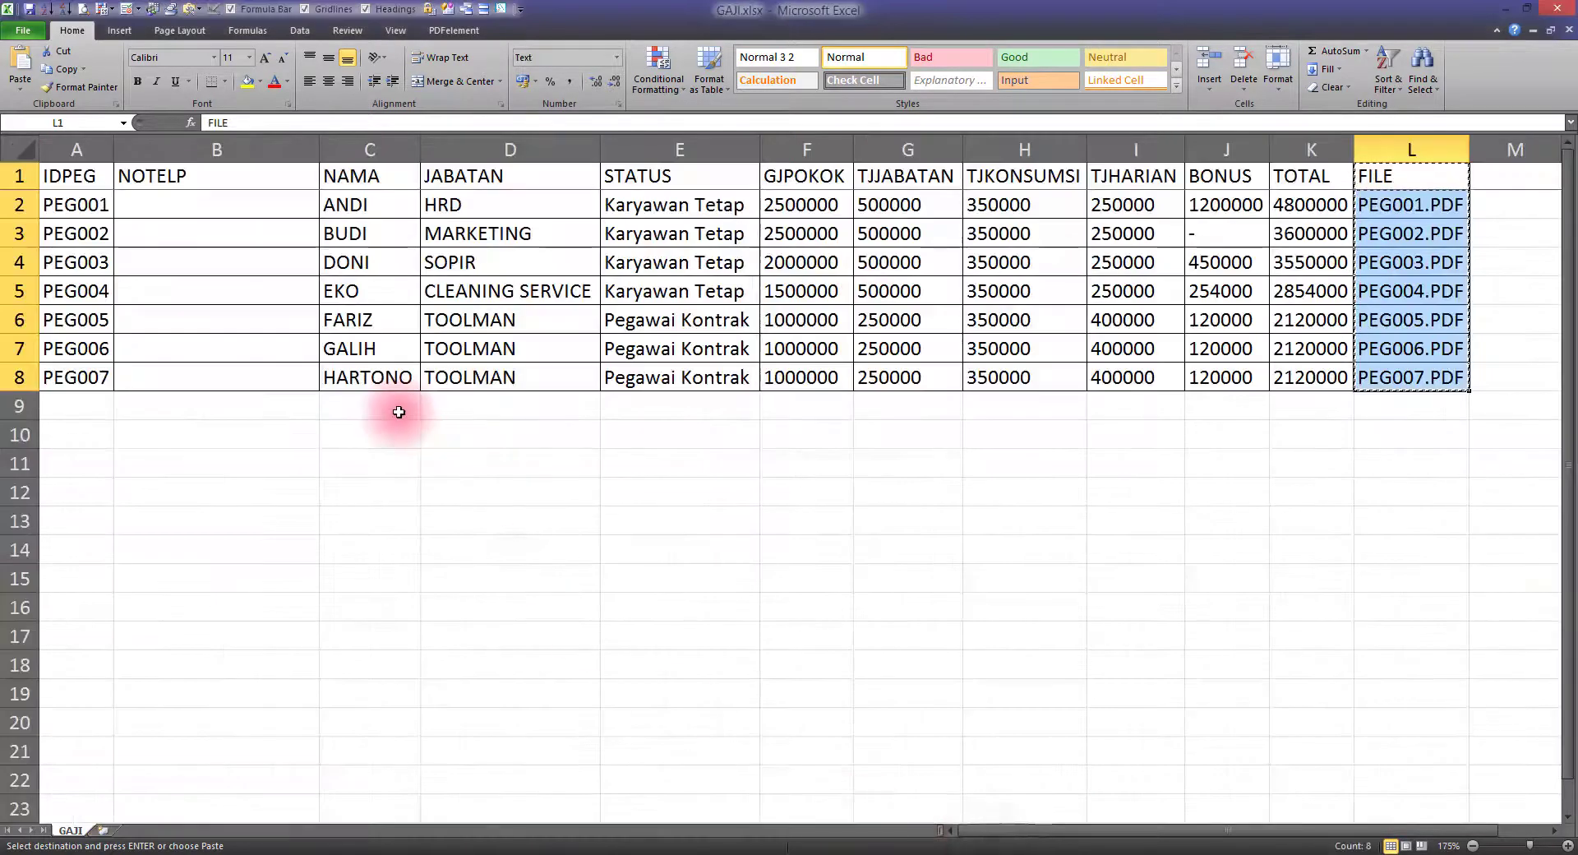
pyautogui.moveTo(72, 207); pyautogui.dragTo(85, 363)
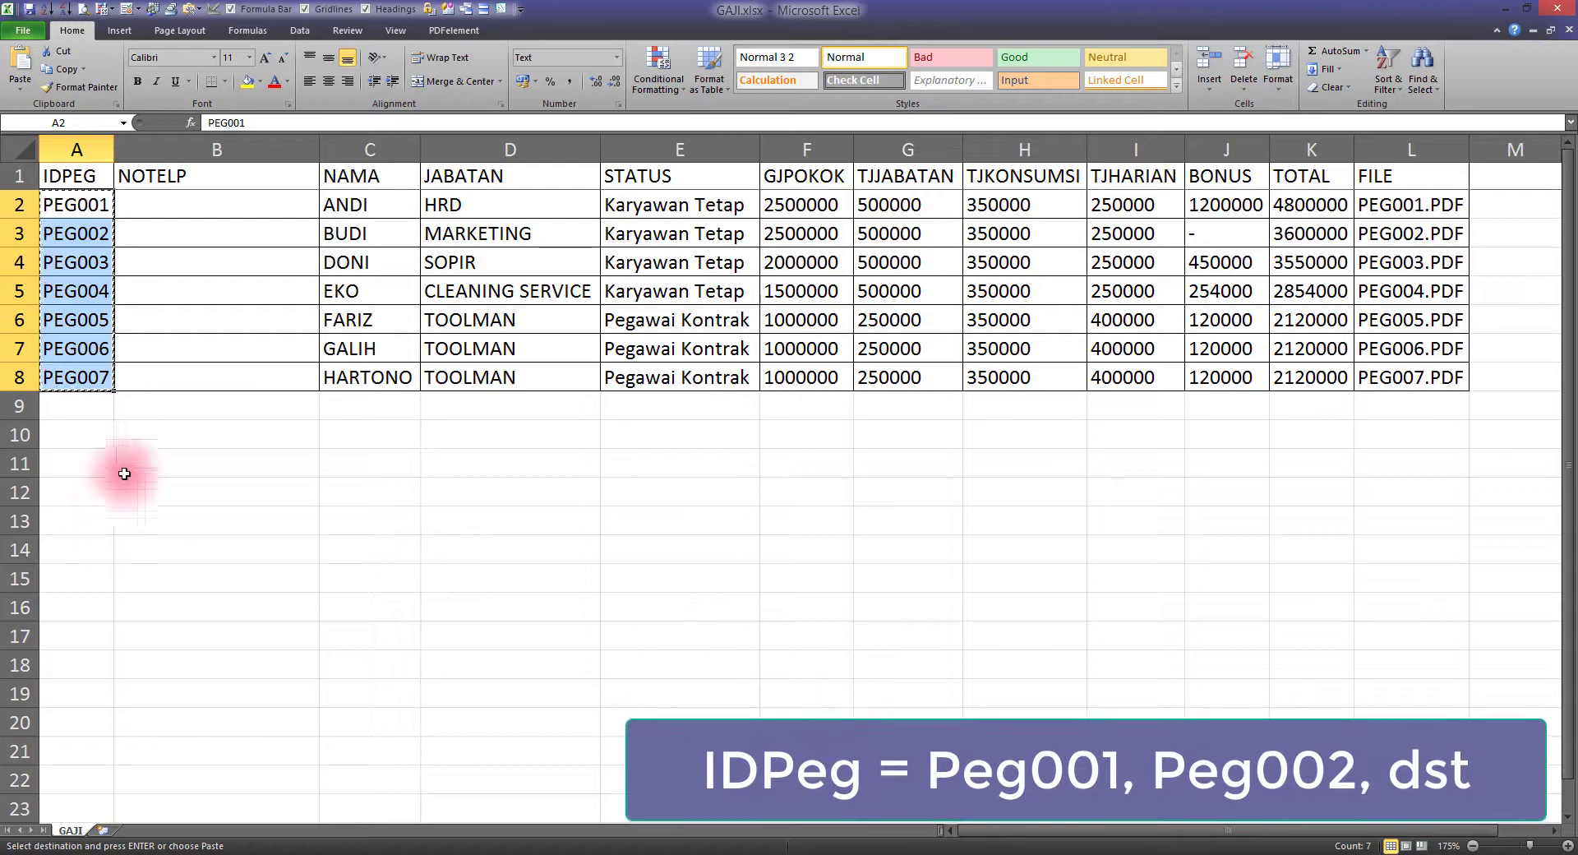
pyautogui.click(163, 437)
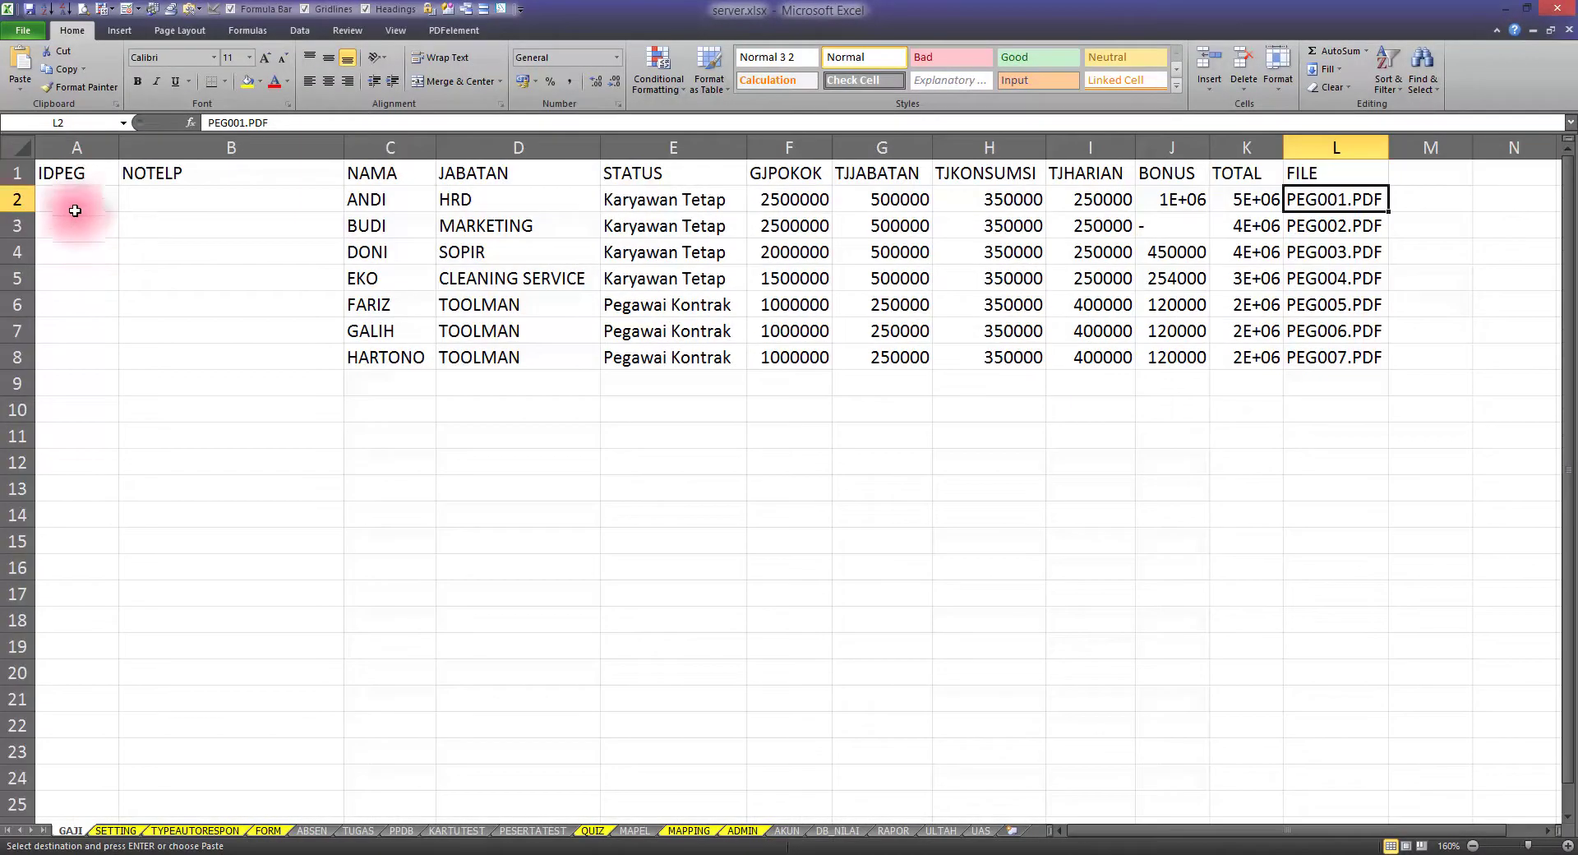
pyautogui.rightClick(77, 203)
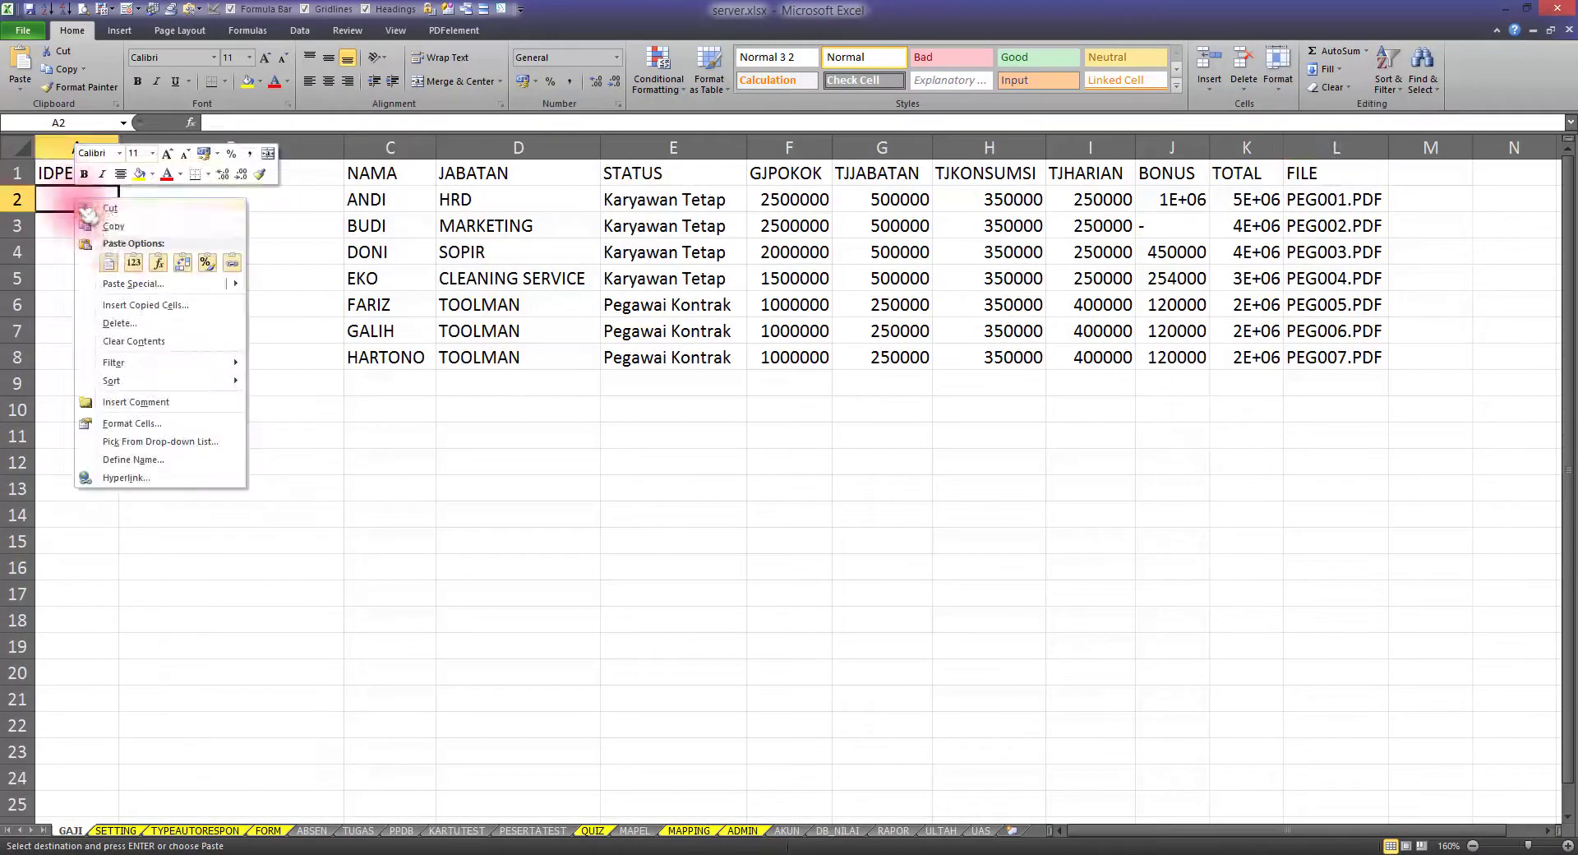
pyautogui.click(136, 263)
pyautogui.click(226, 429)
# Cancel copy mode and point out the IDPEG and NOTELP headers and empty B2:B8 cells
pyautogui.click(444, 512)
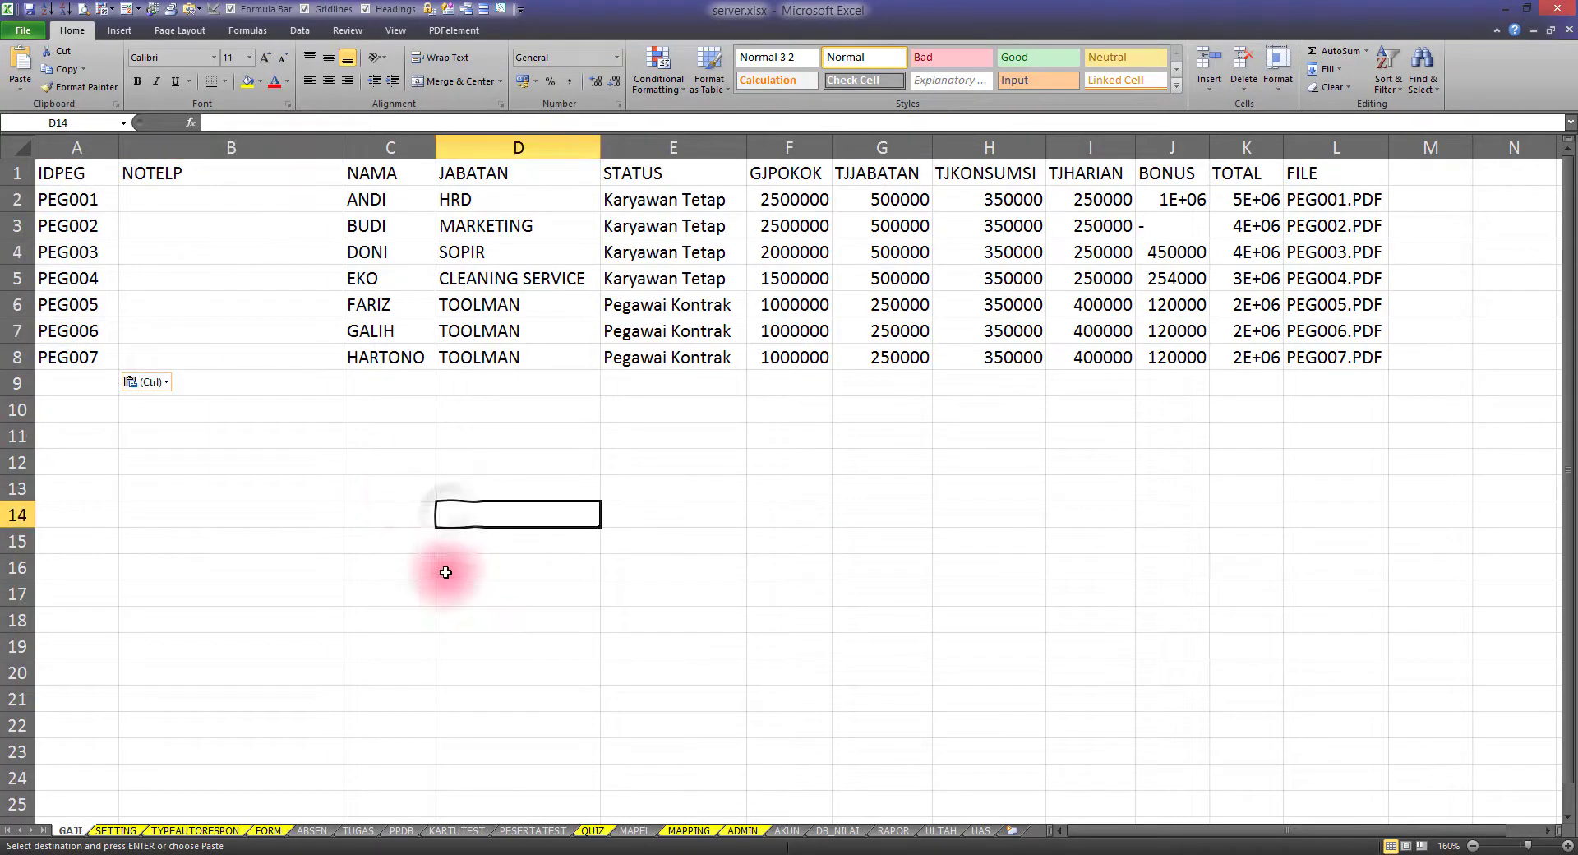
pyautogui.press('Escape')
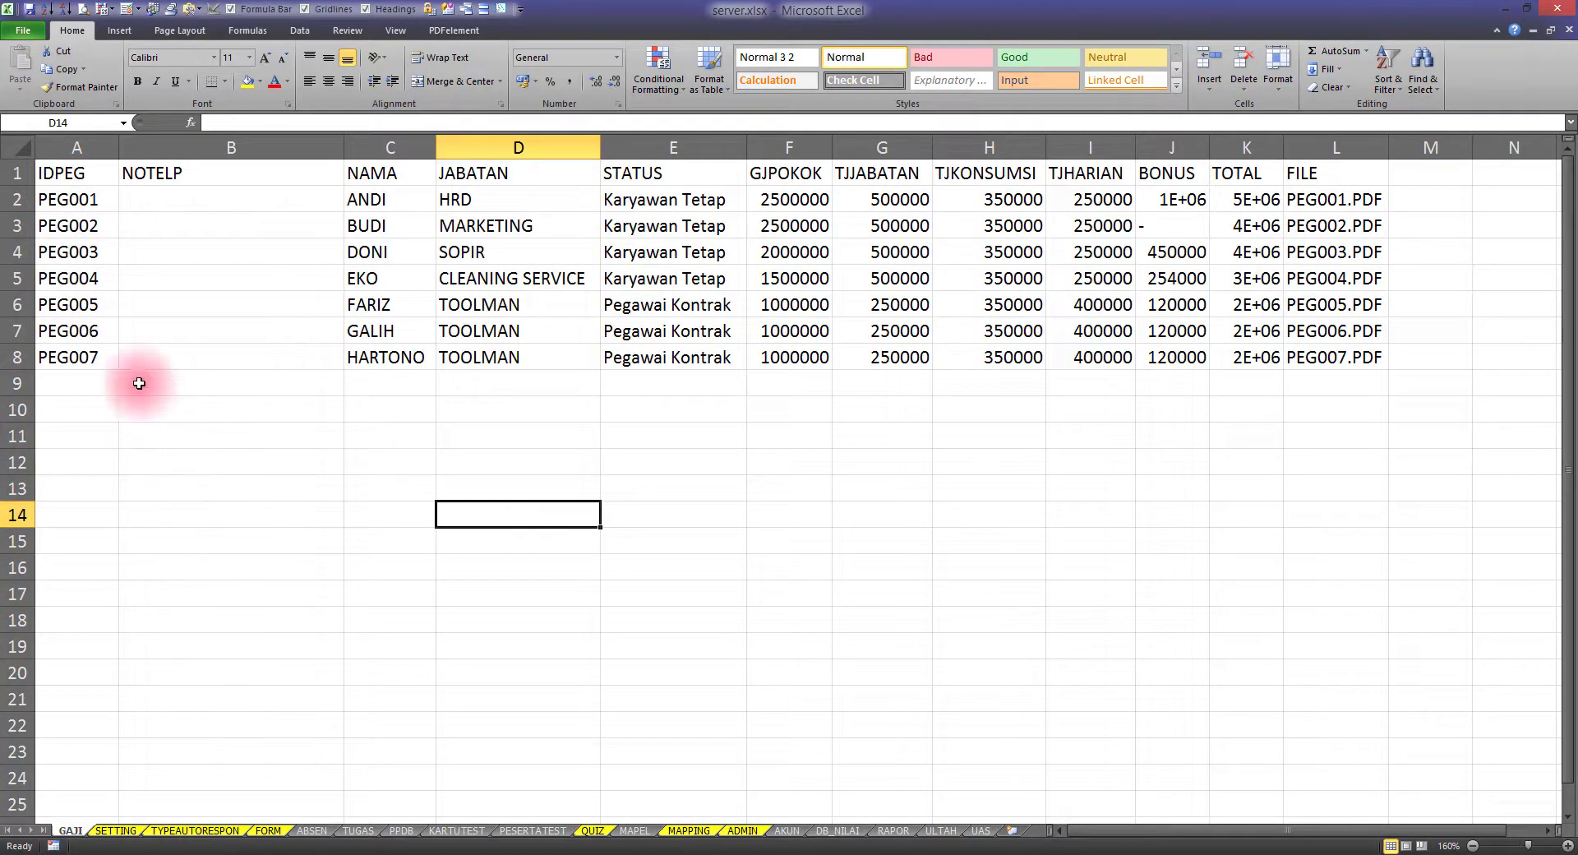
pyautogui.click(78, 172)
pyautogui.click(198, 175)
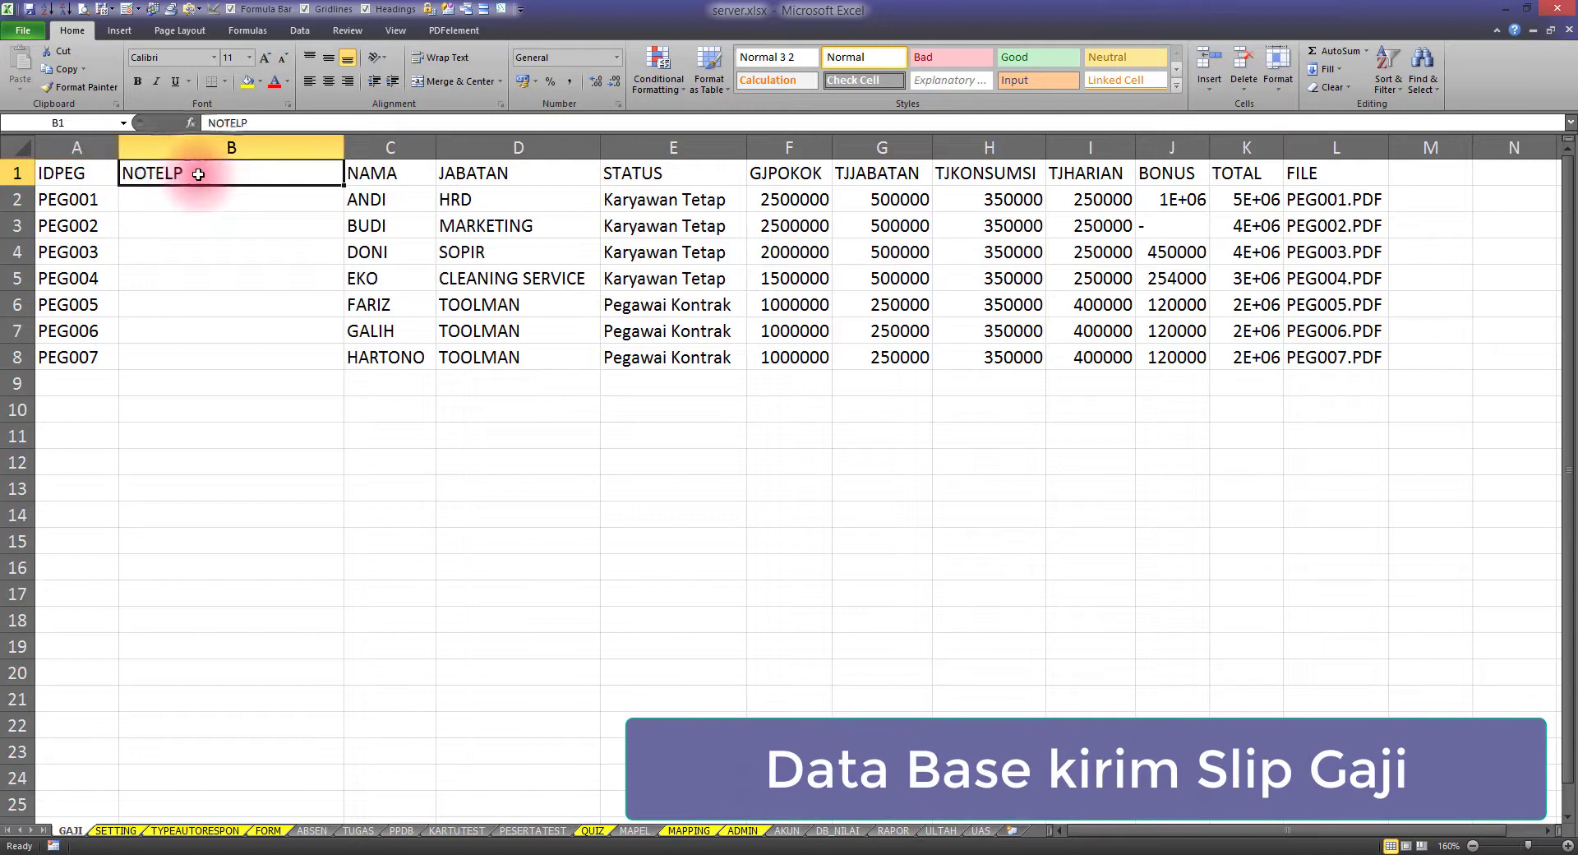
pyautogui.click(185, 200)
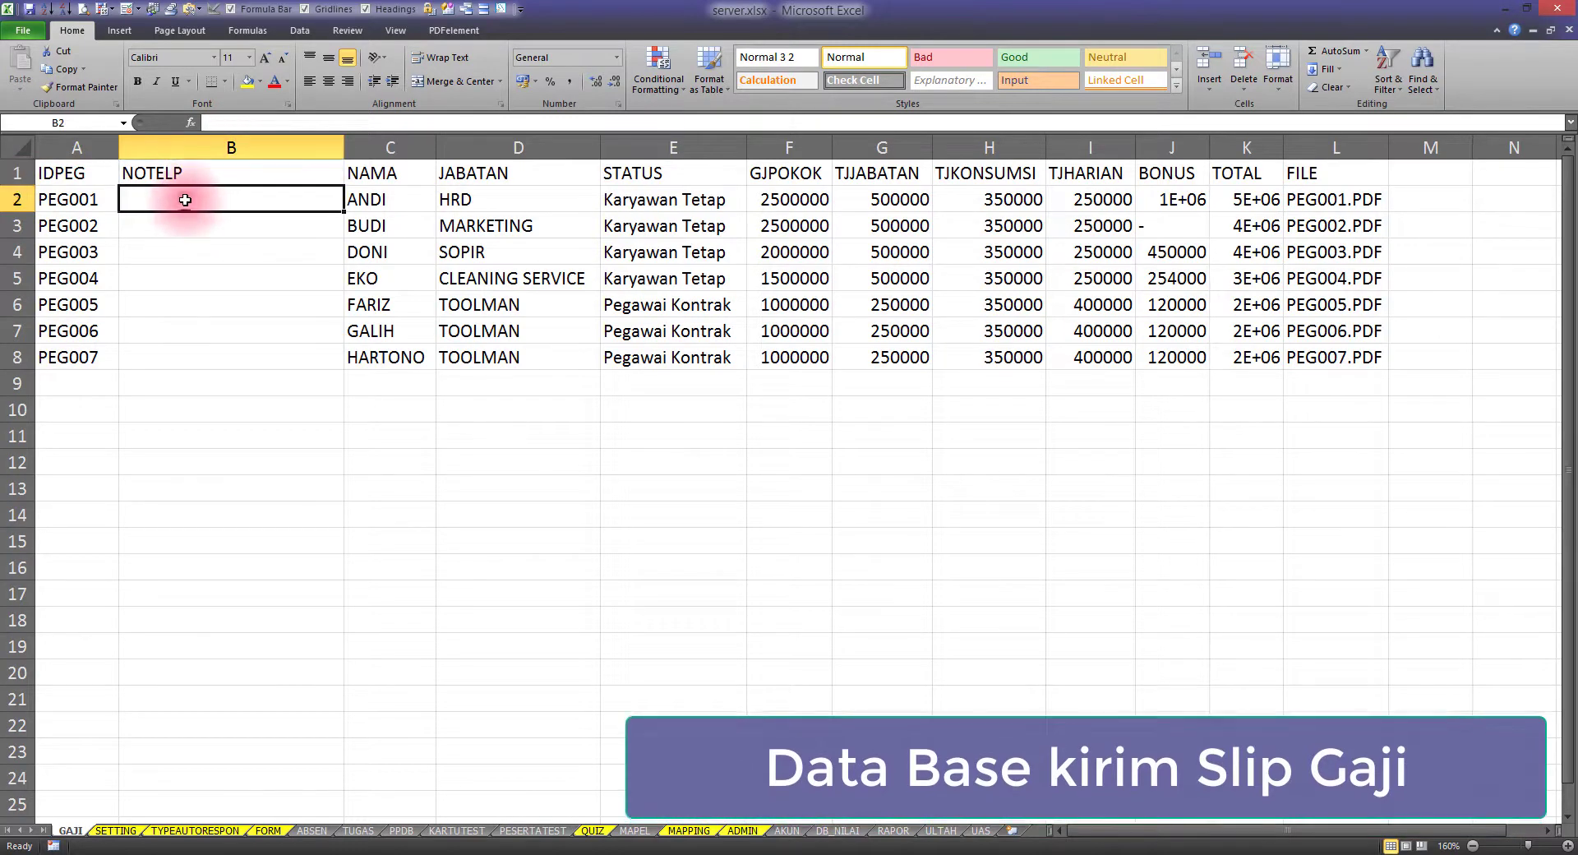
pyautogui.moveTo(185, 200); pyautogui.dragTo(211, 356)
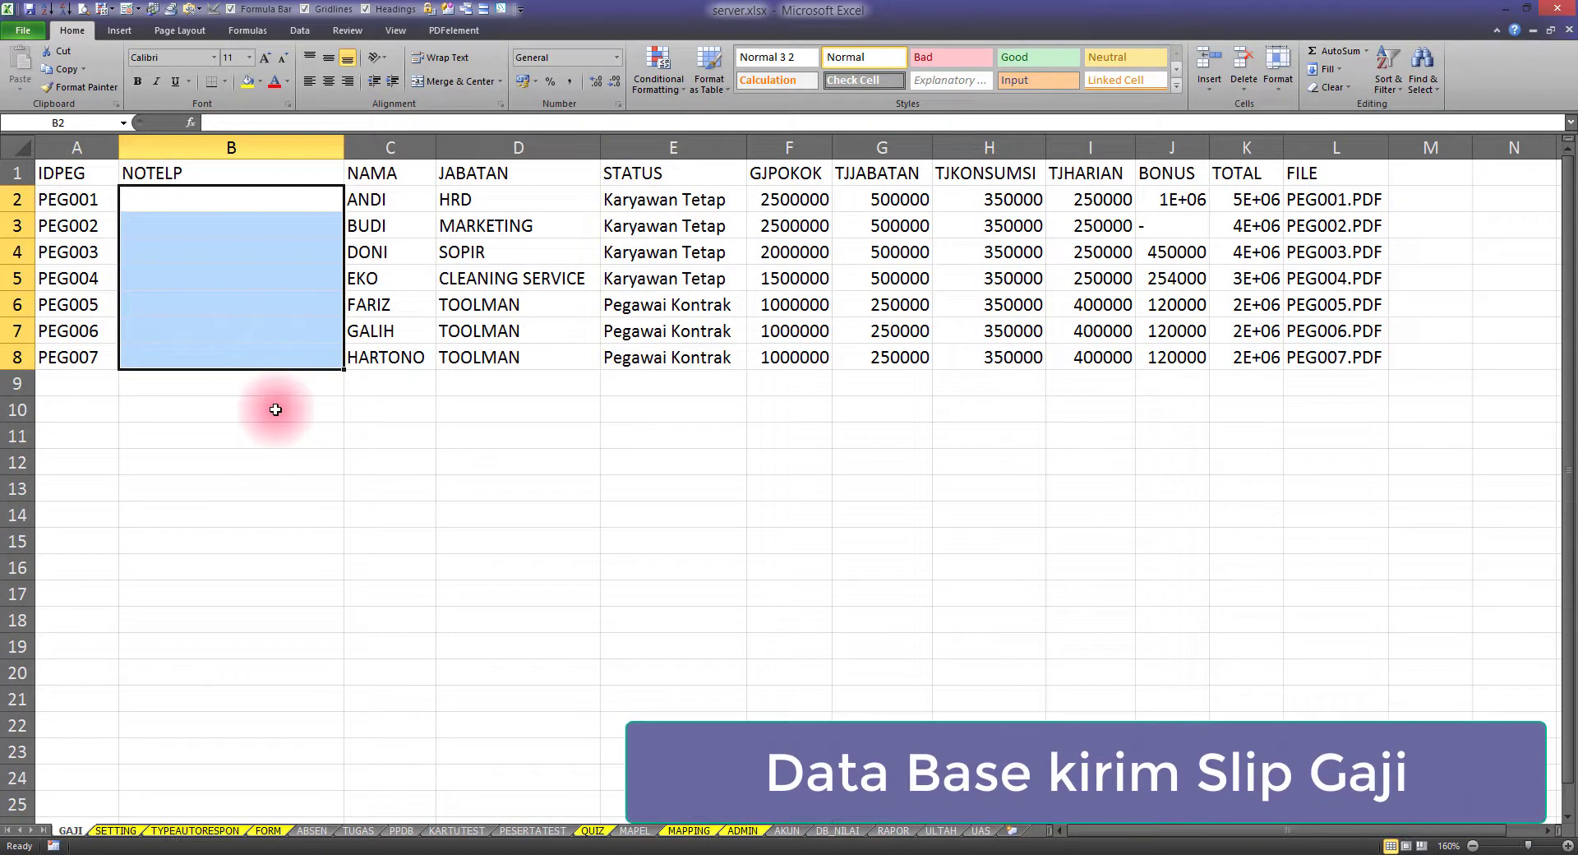
pyautogui.click(151, 199)
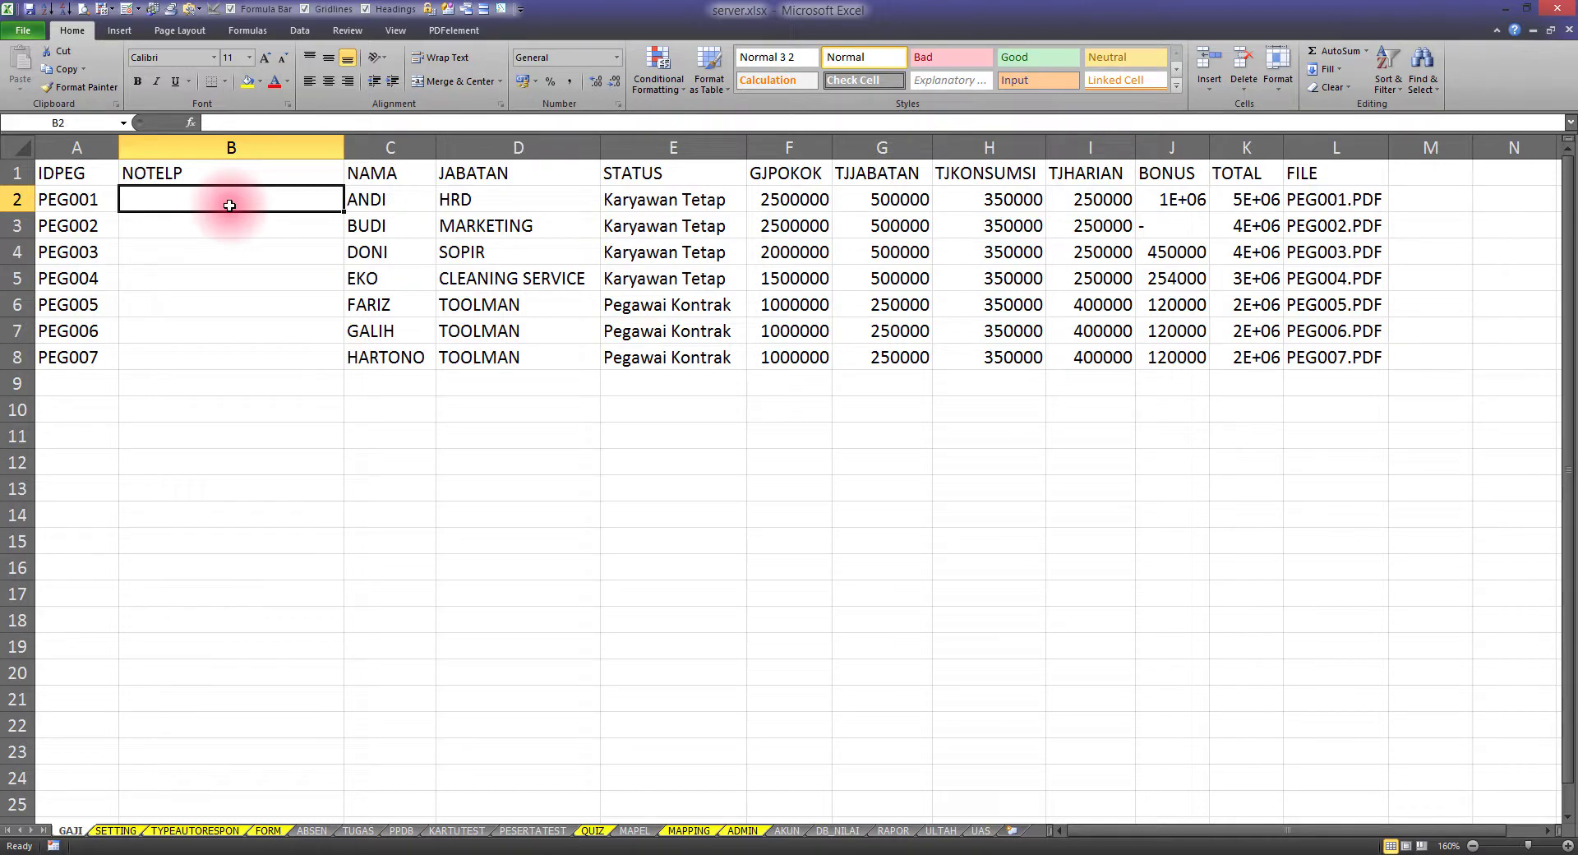
pyautogui.moveTo(229, 205); pyautogui.dragTo(239, 352)
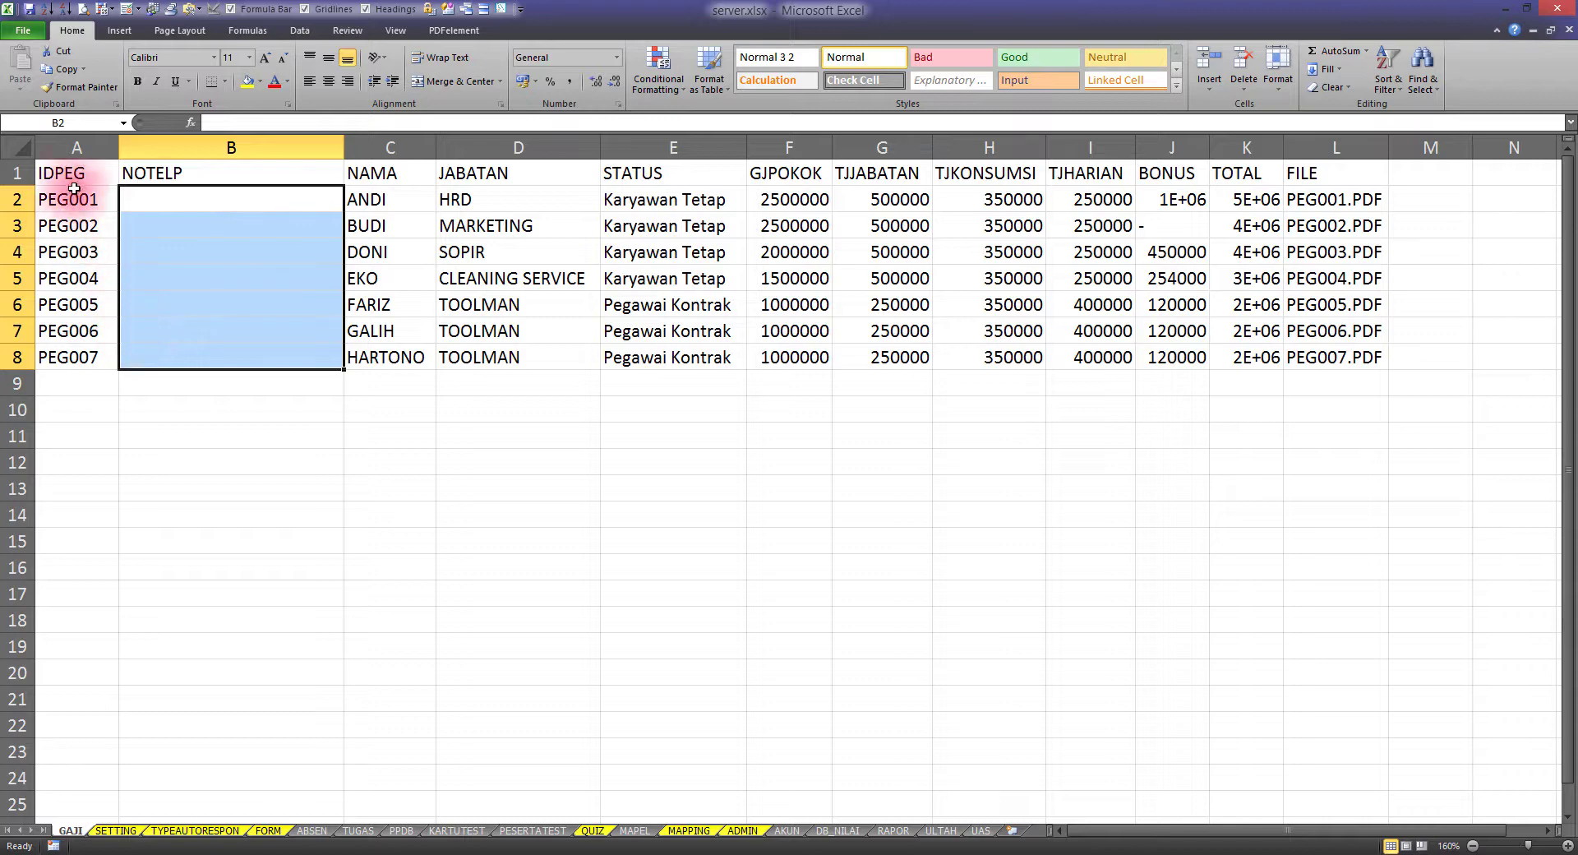
# Review the employee table and its PDF file names, then return to the Notepad setup notes
pyautogui.moveTo(74, 173); pyautogui.dragTo(1124, 392)
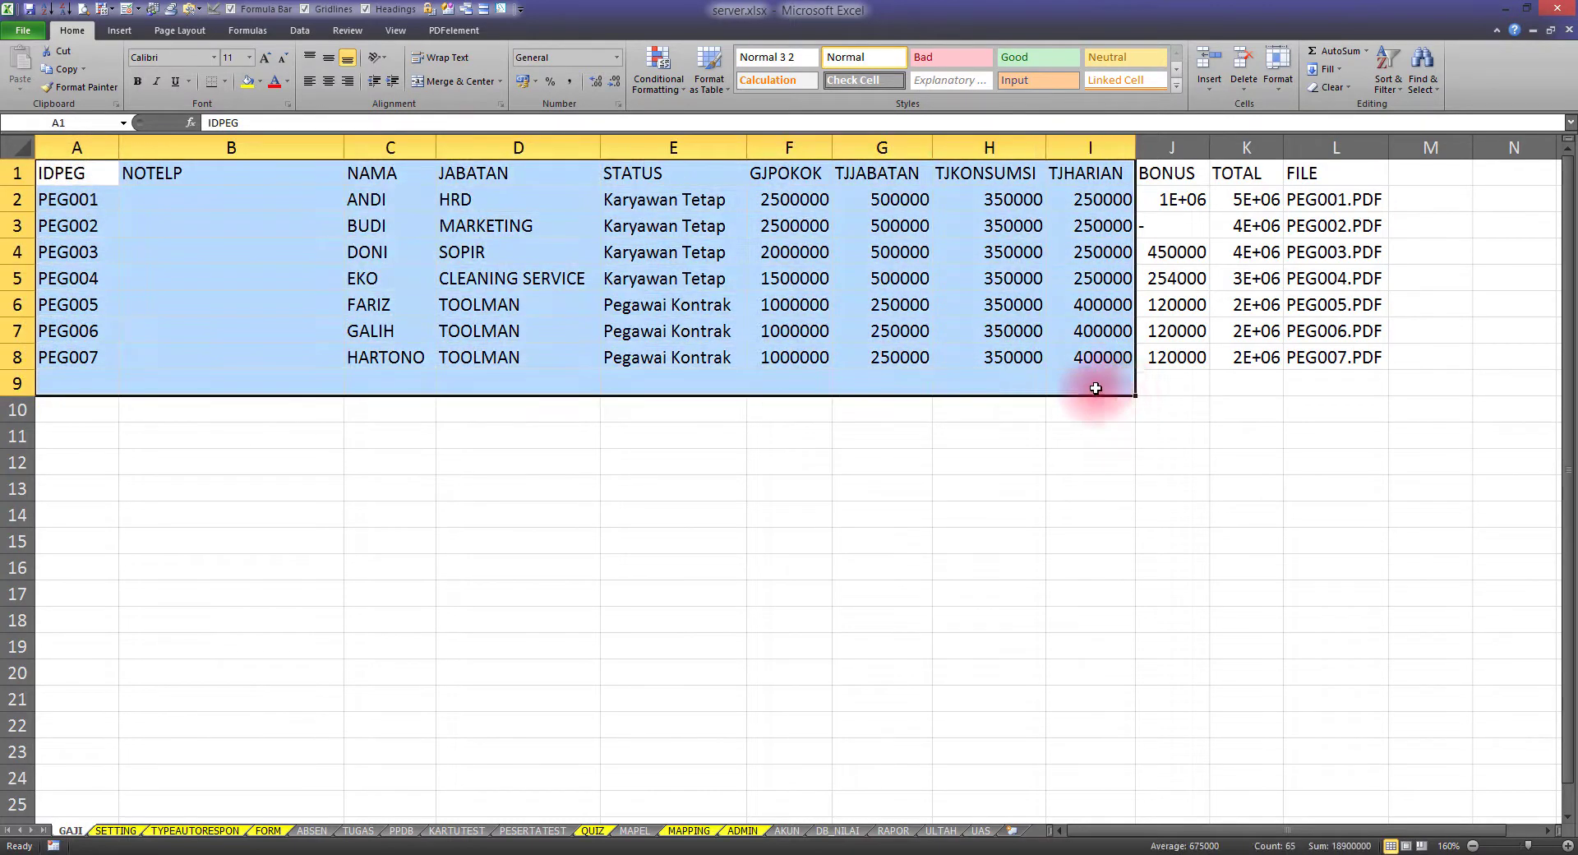
pyautogui.click(1349, 364)
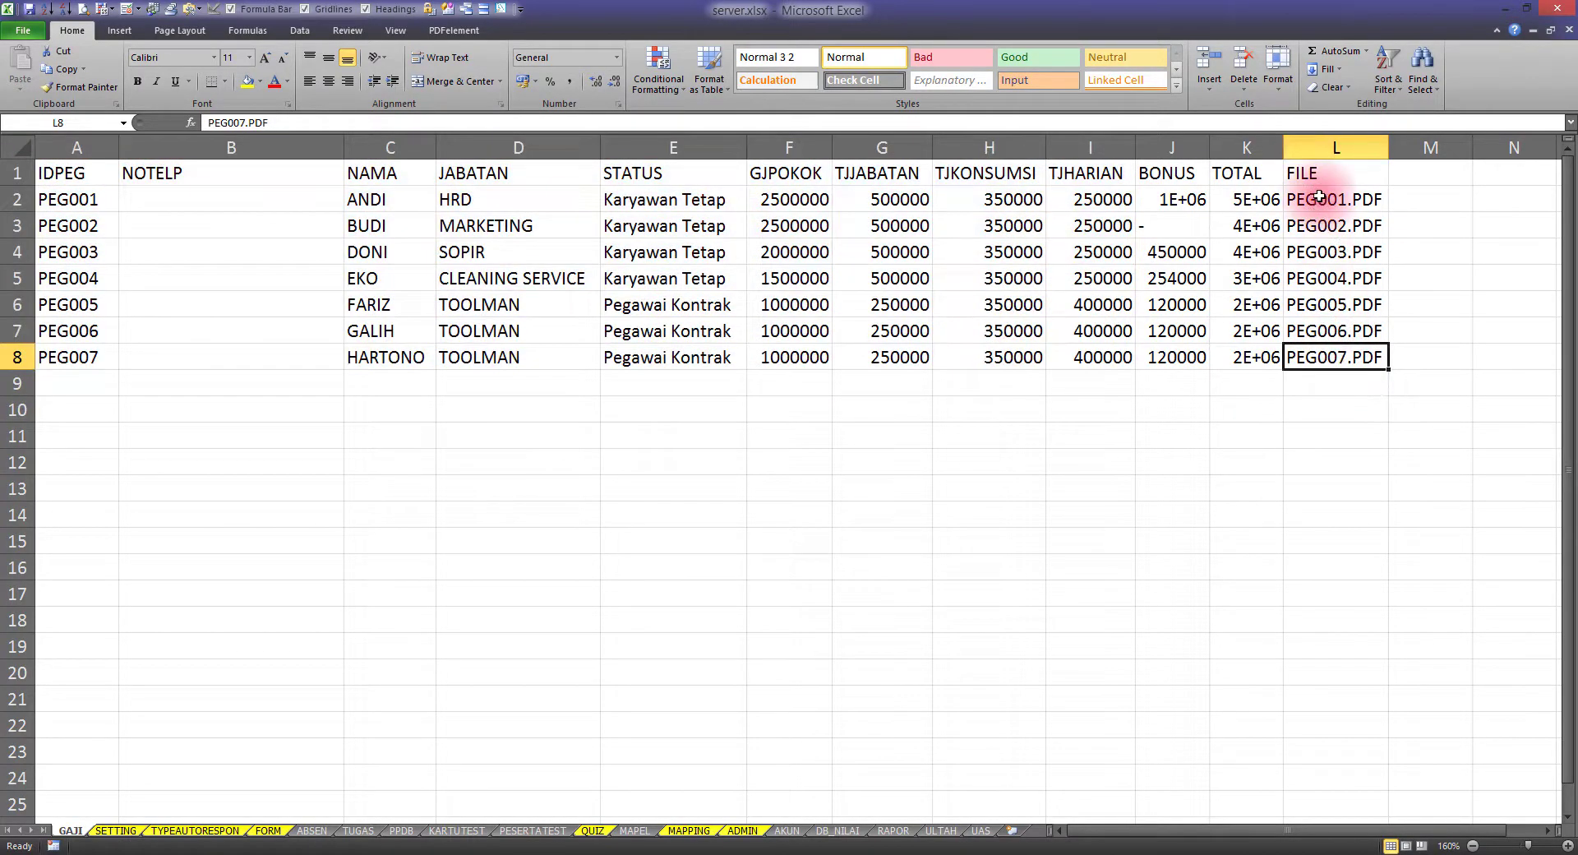
pyautogui.click(83, 200)
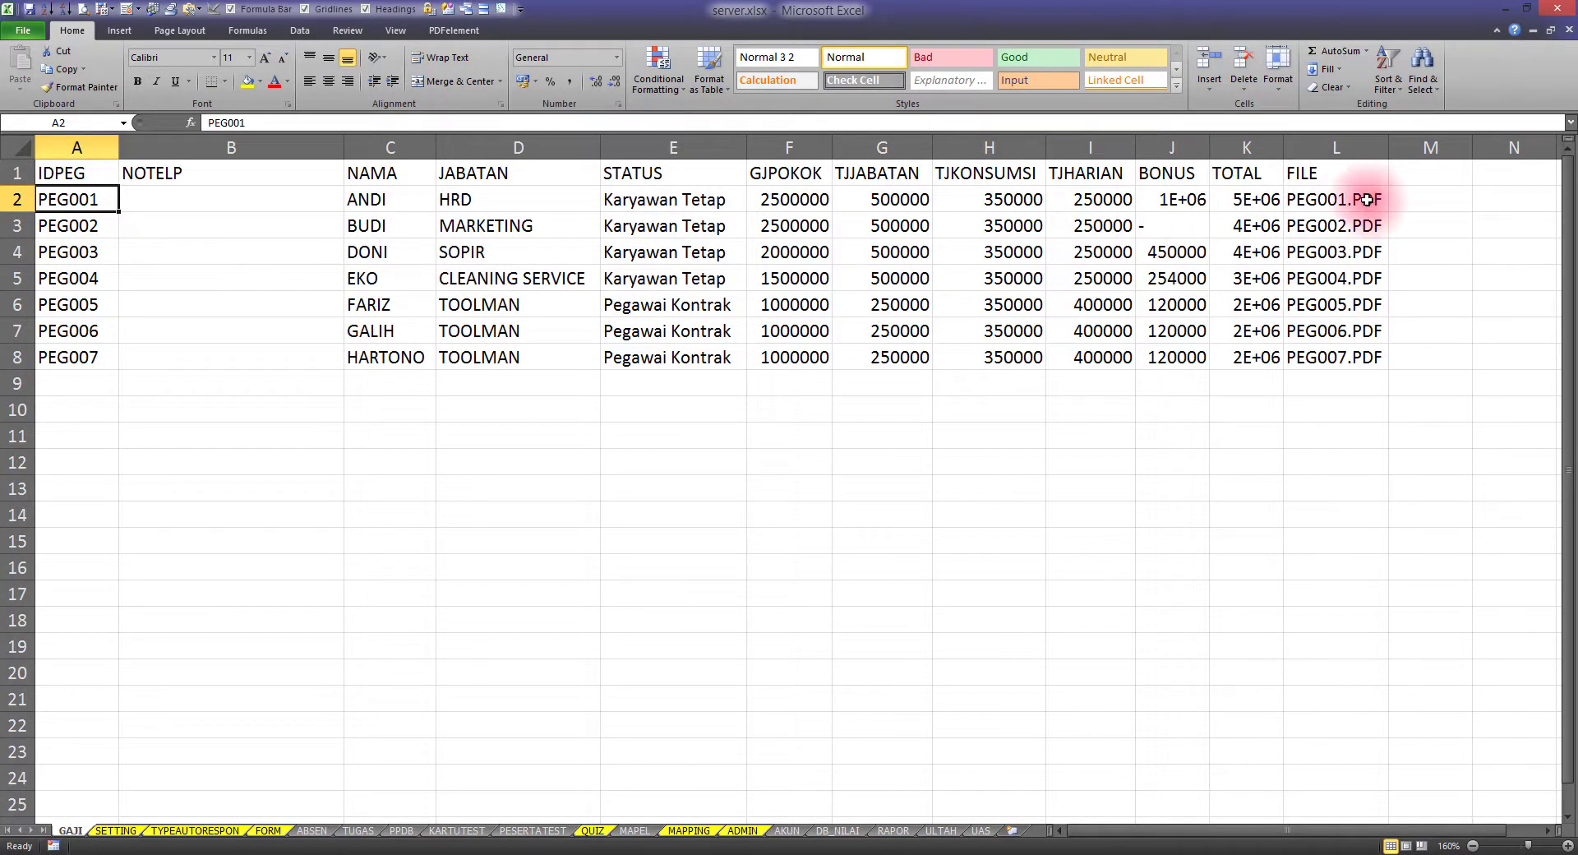
pyautogui.moveTo(1367, 199); pyautogui.dragTo(1357, 345)
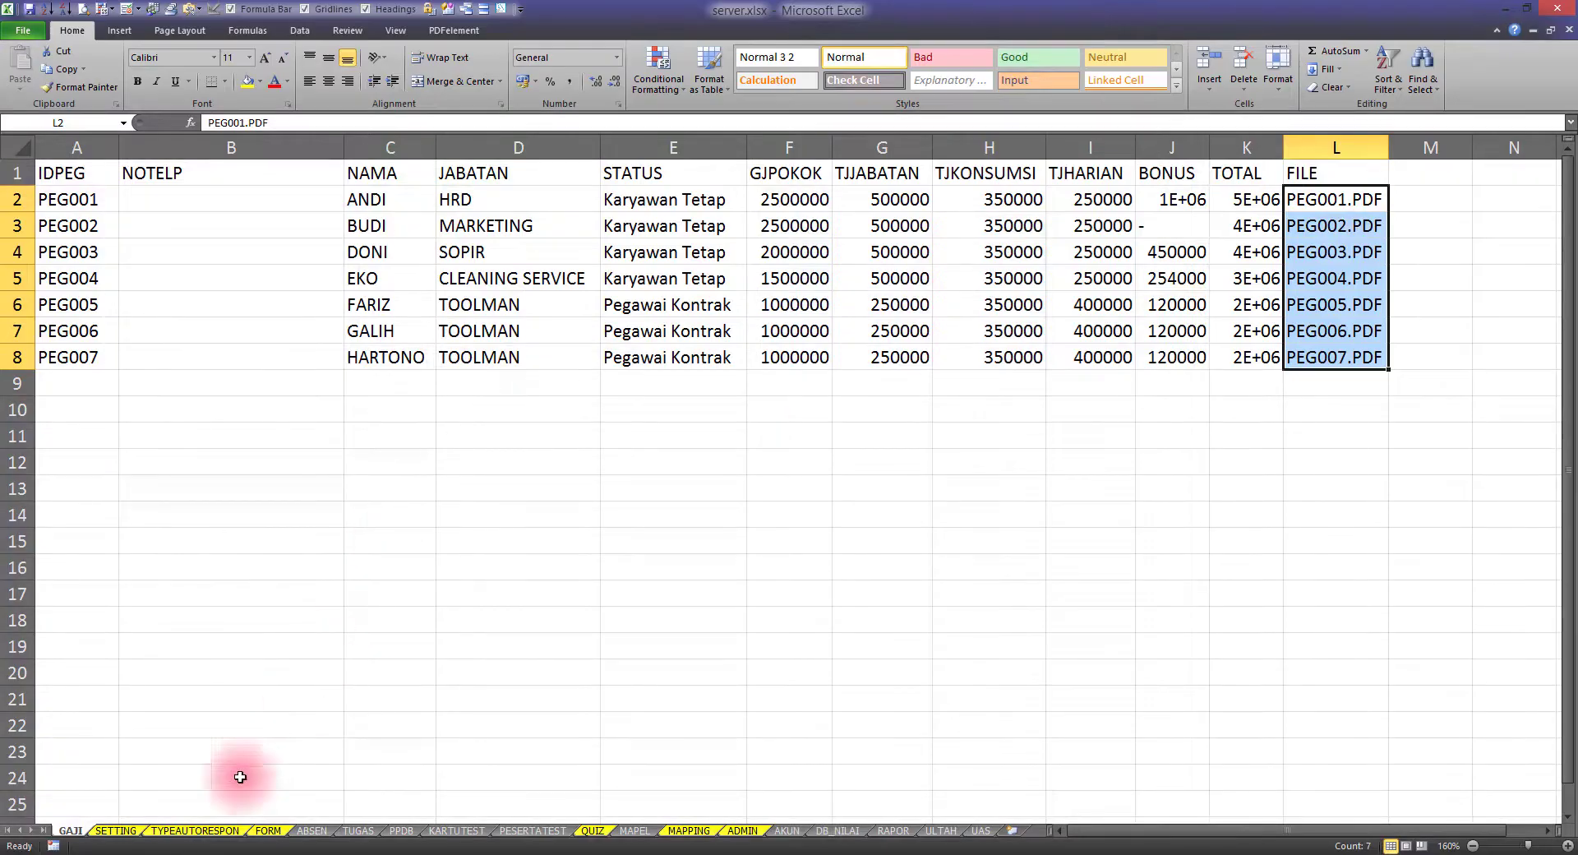
pyautogui.click(256, 854)
pyautogui.click(155, 369)
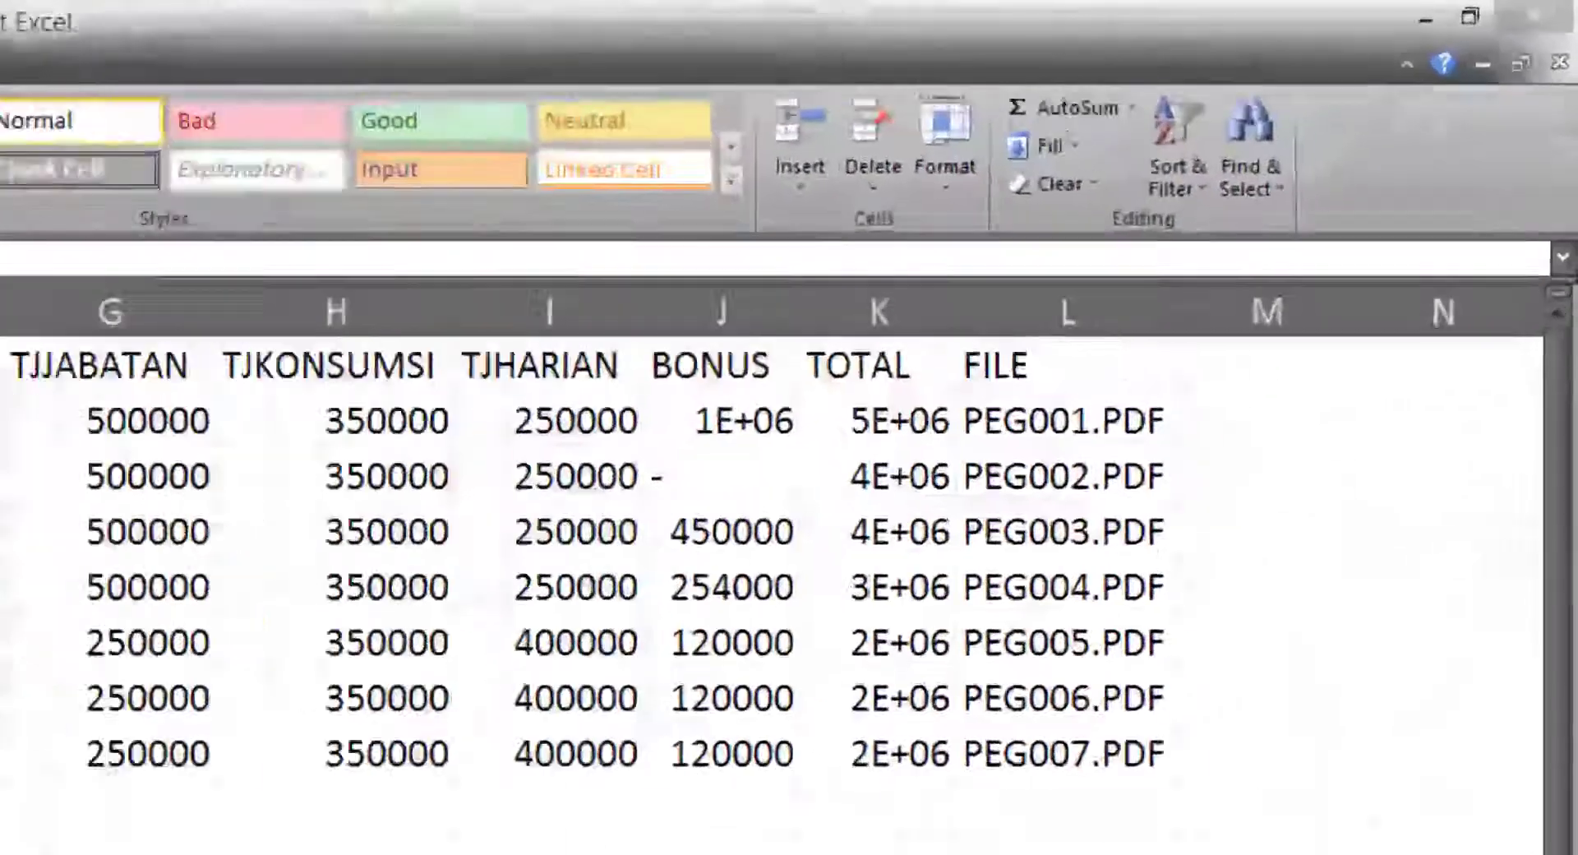
# Leave the Notepad notes for the File Explorer window showing the master_app folder
pyautogui.hotkey('alt', 'Tab')
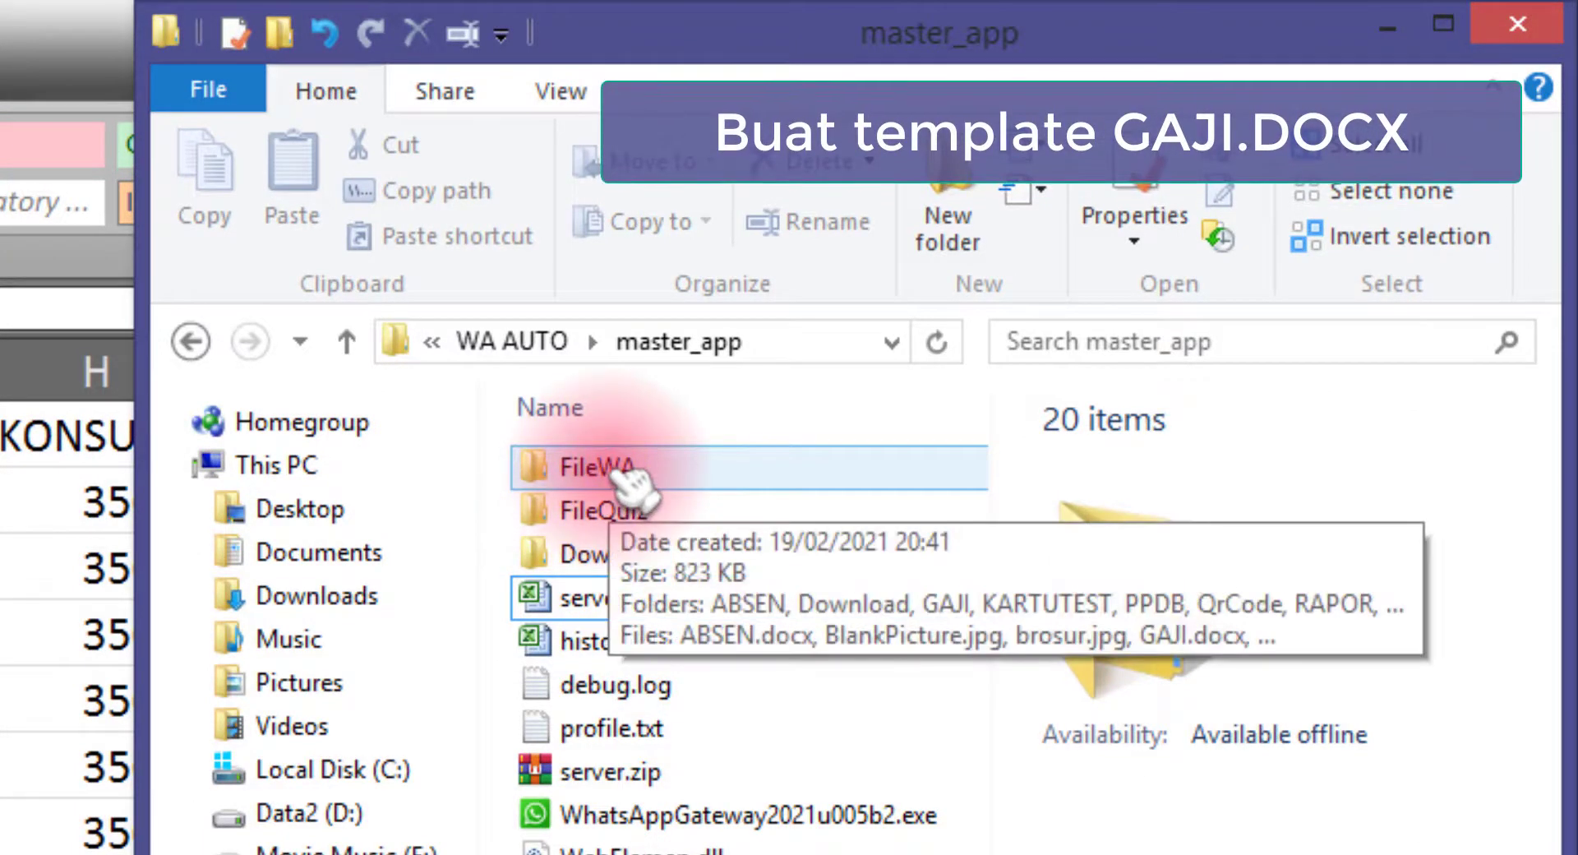
# Open the FileWA folder in master_app and select its GAJI subfolder
pyautogui.click(627, 473)
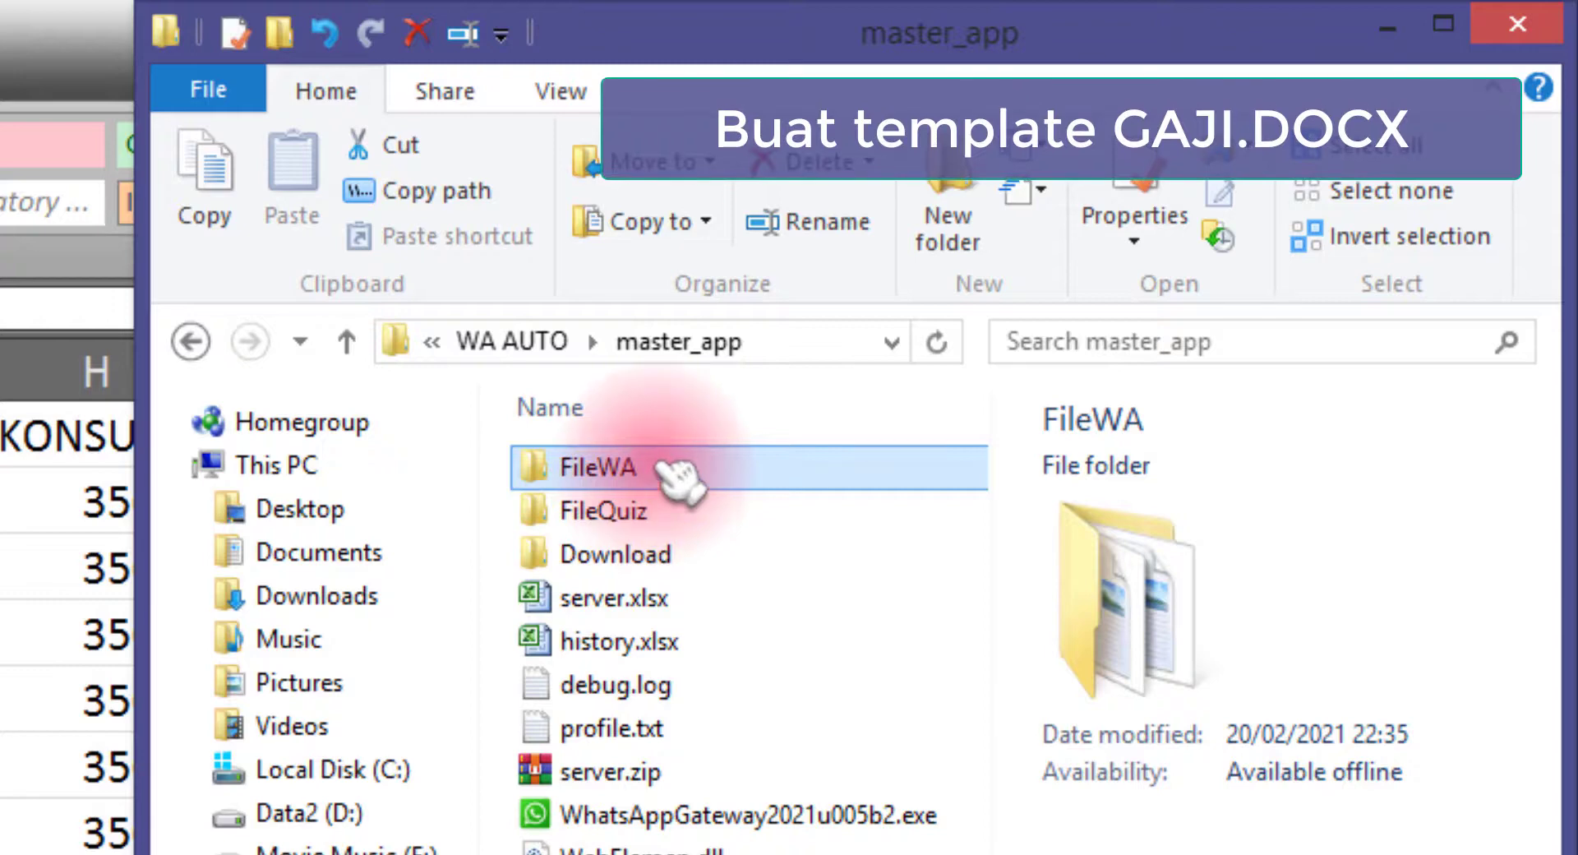
pyautogui.doubleClick(693, 481)
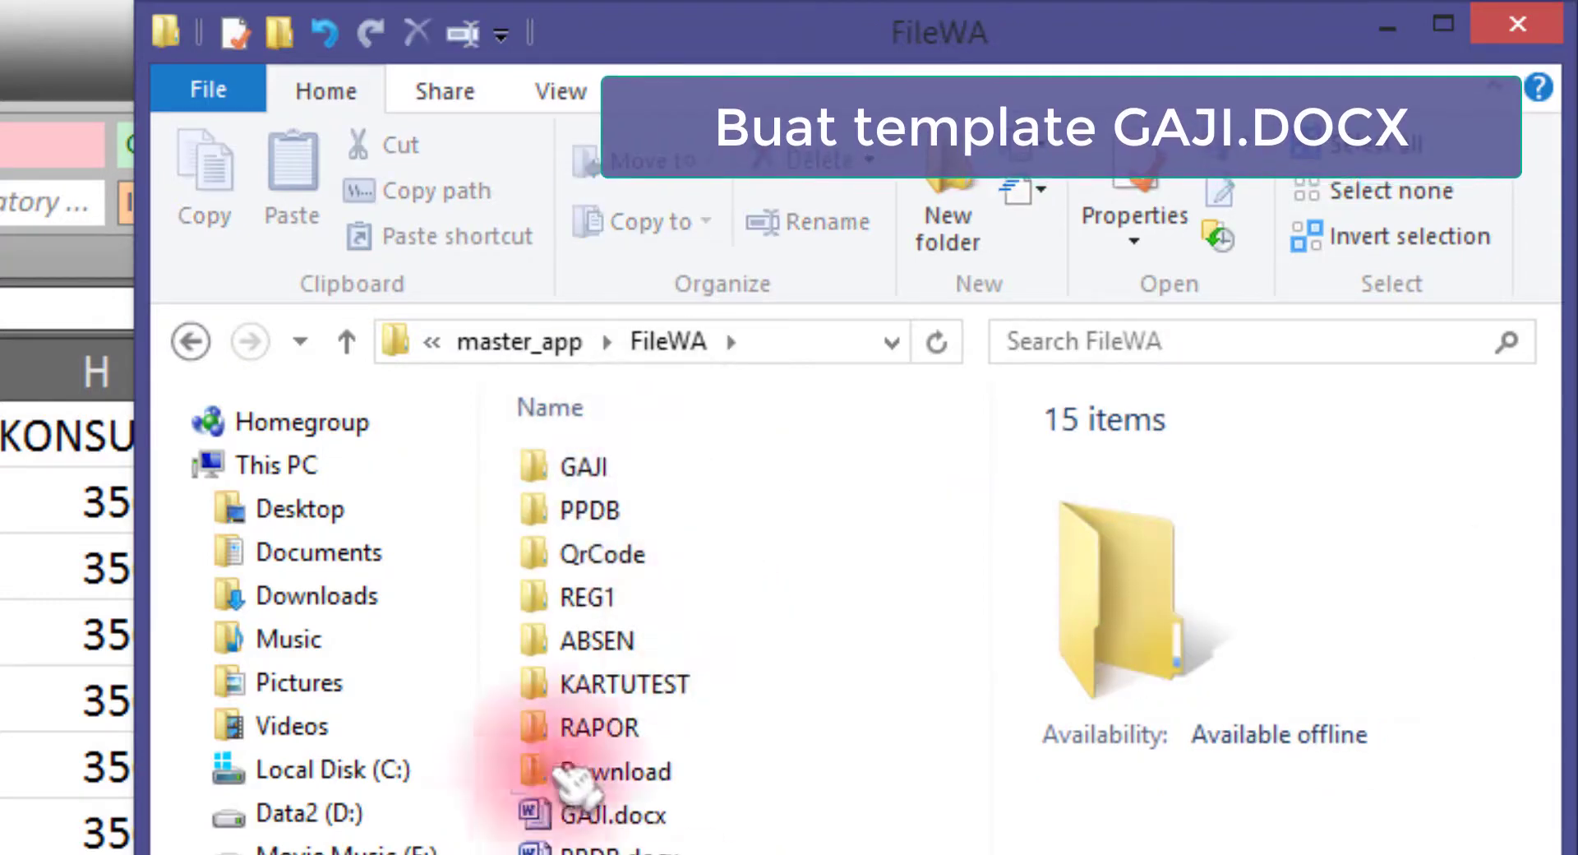
pyautogui.click(668, 475)
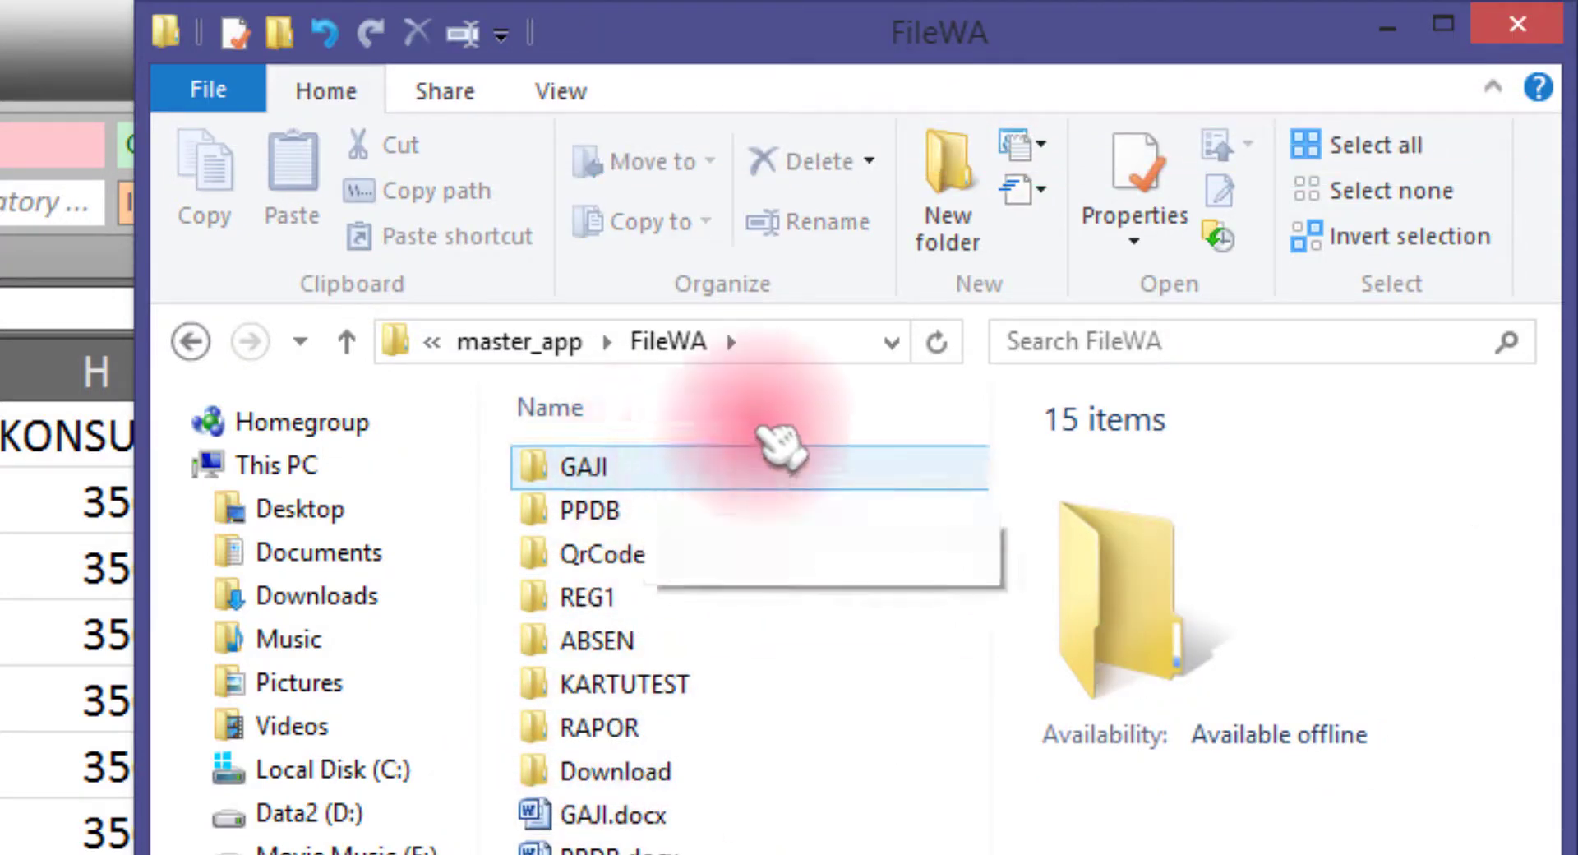
# Move the GAJI sheet after SETTING in Excel, then confirm the GAJI folder is empty
pyautogui.click(74, 853)
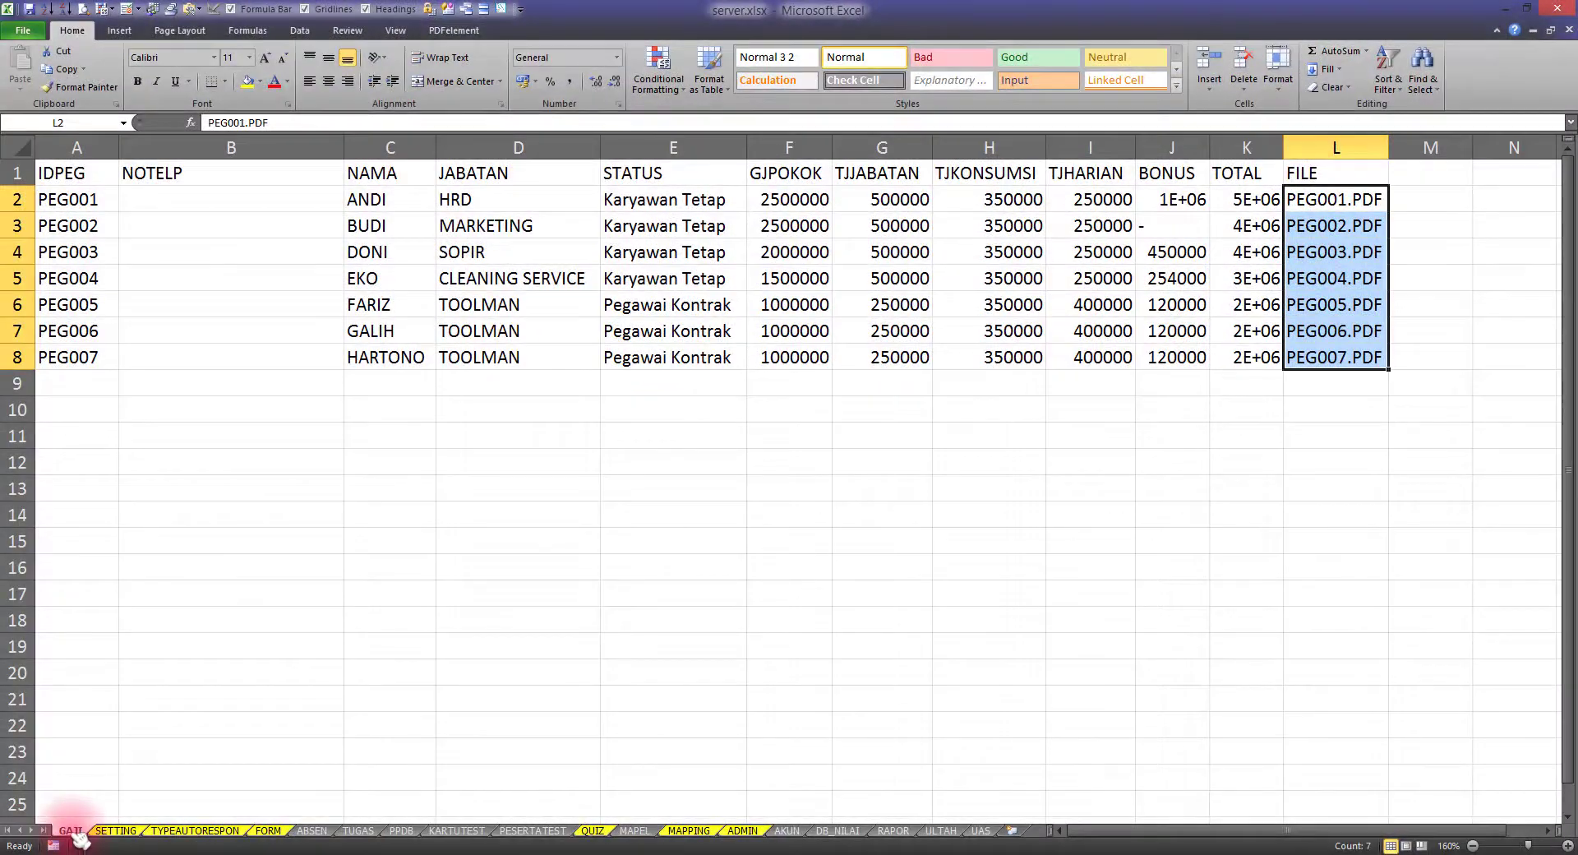
pyautogui.moveTo(156, 832); pyautogui.dragTo(155, 832)
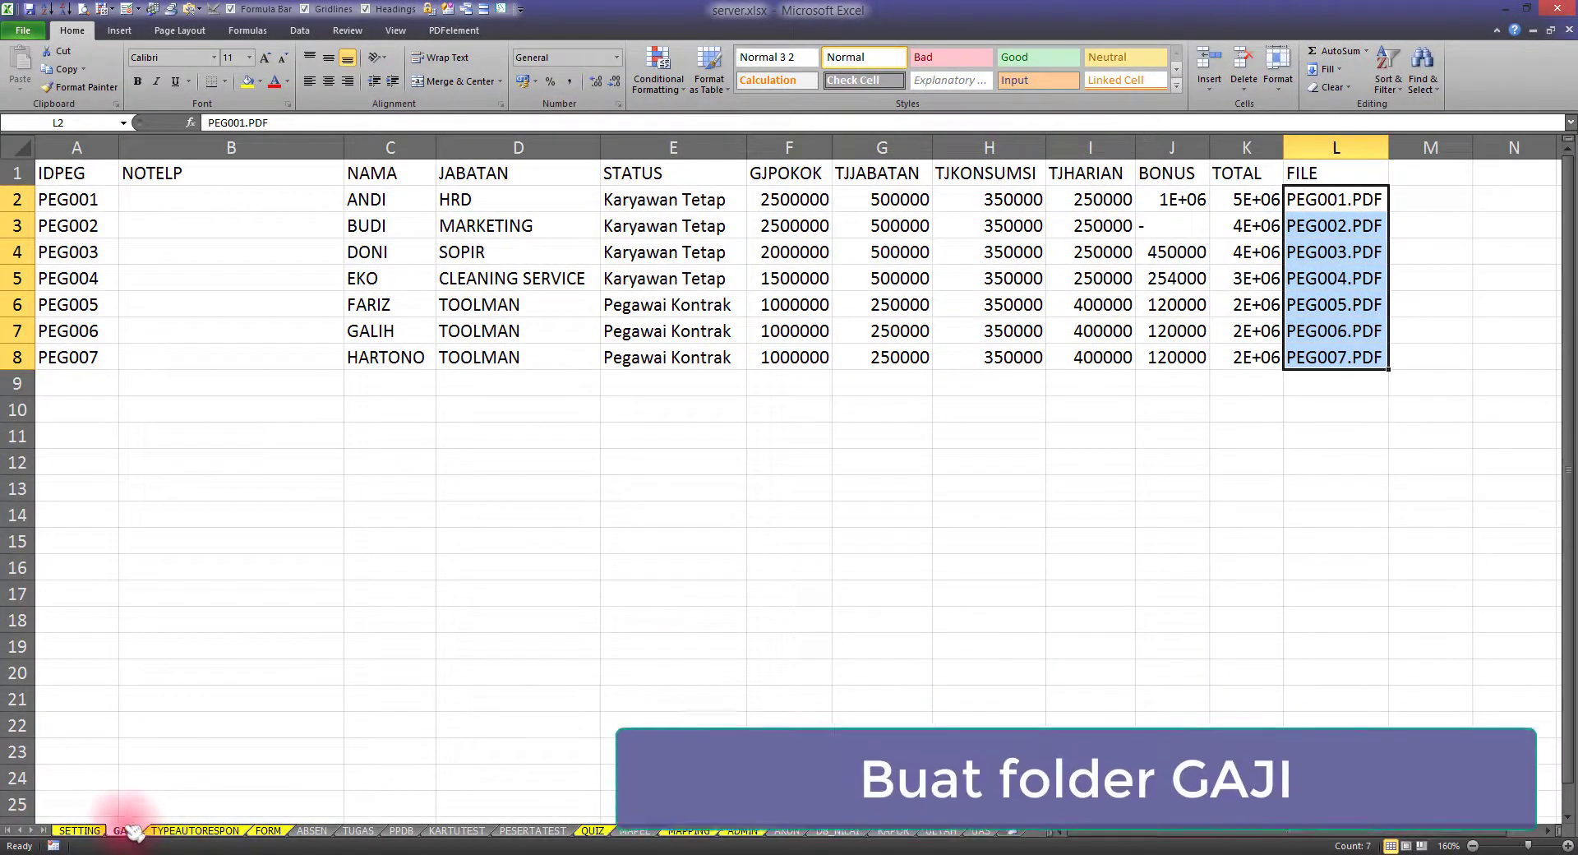
pyautogui.click(124, 850)
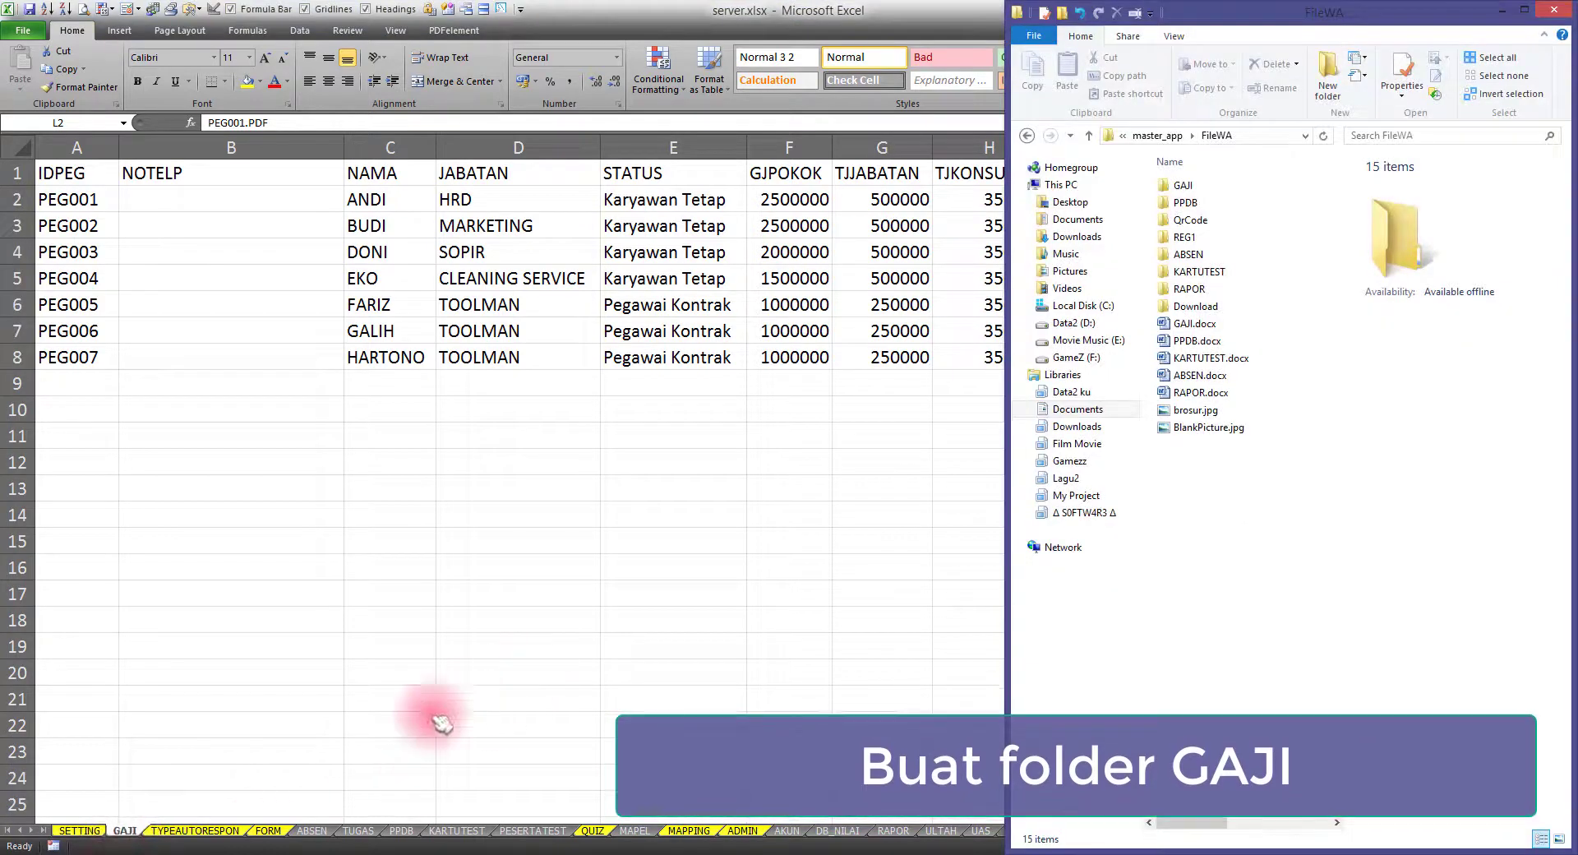
pyautogui.doubleClick(1183, 188)
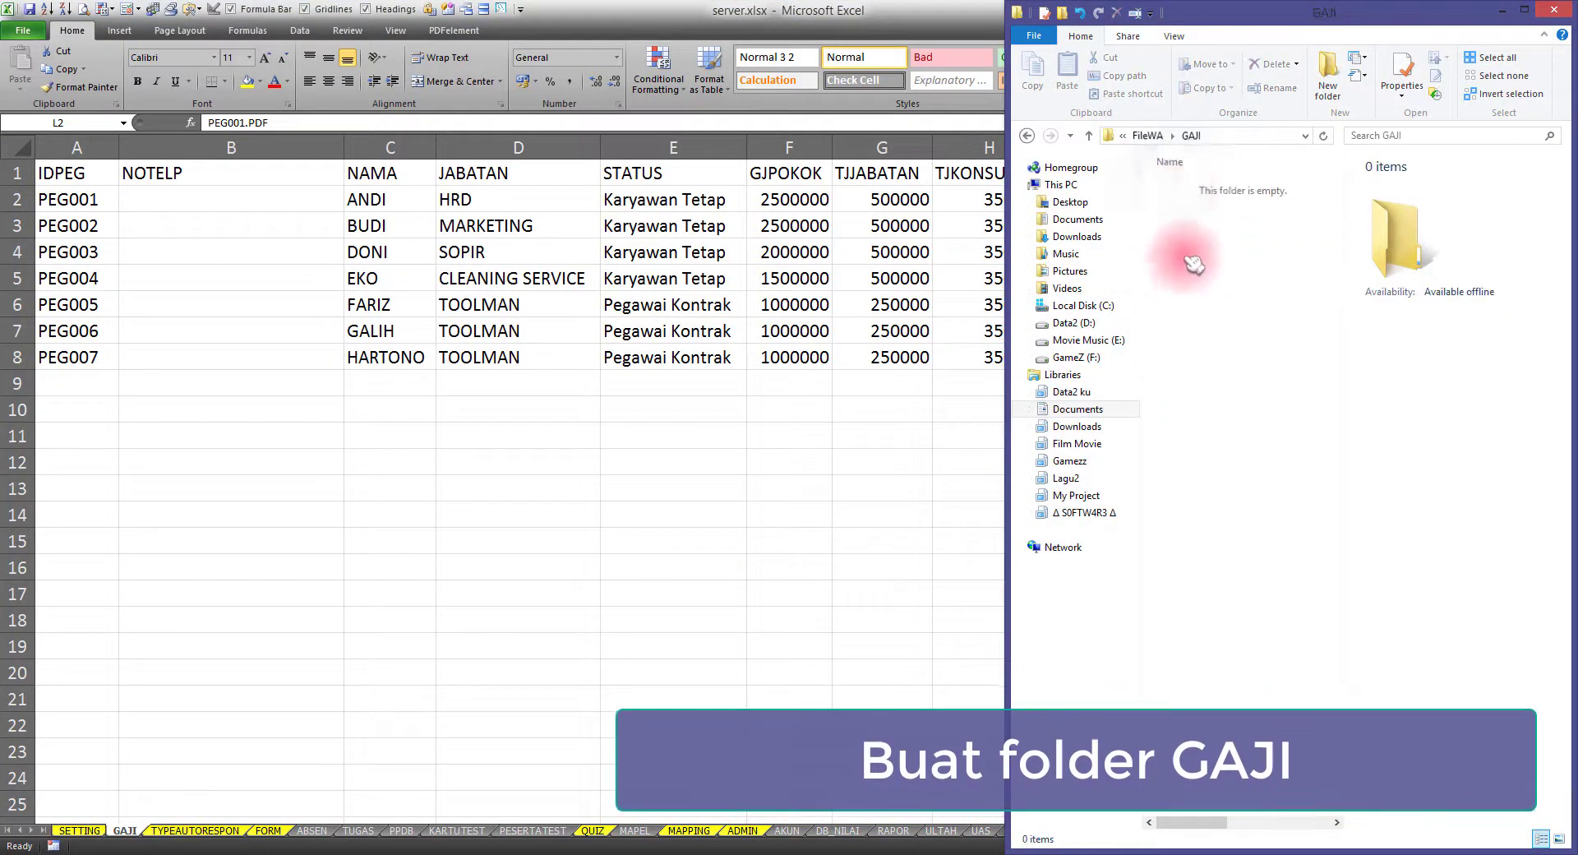
pyautogui.click(1029, 136)
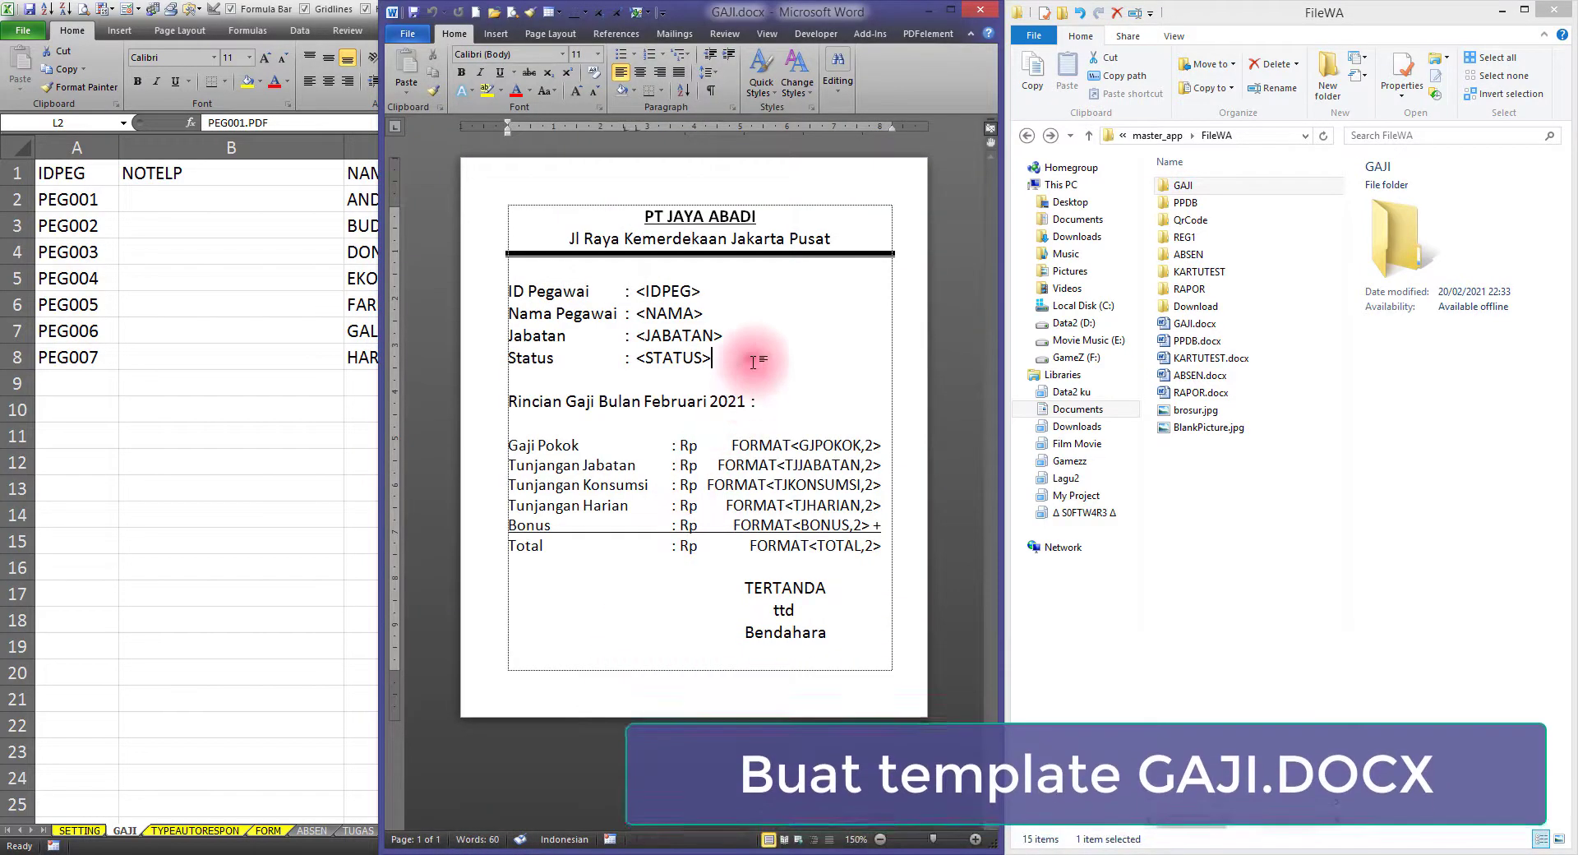
pyautogui.moveTo(628, 214); pyautogui.dragTo(741, 216)
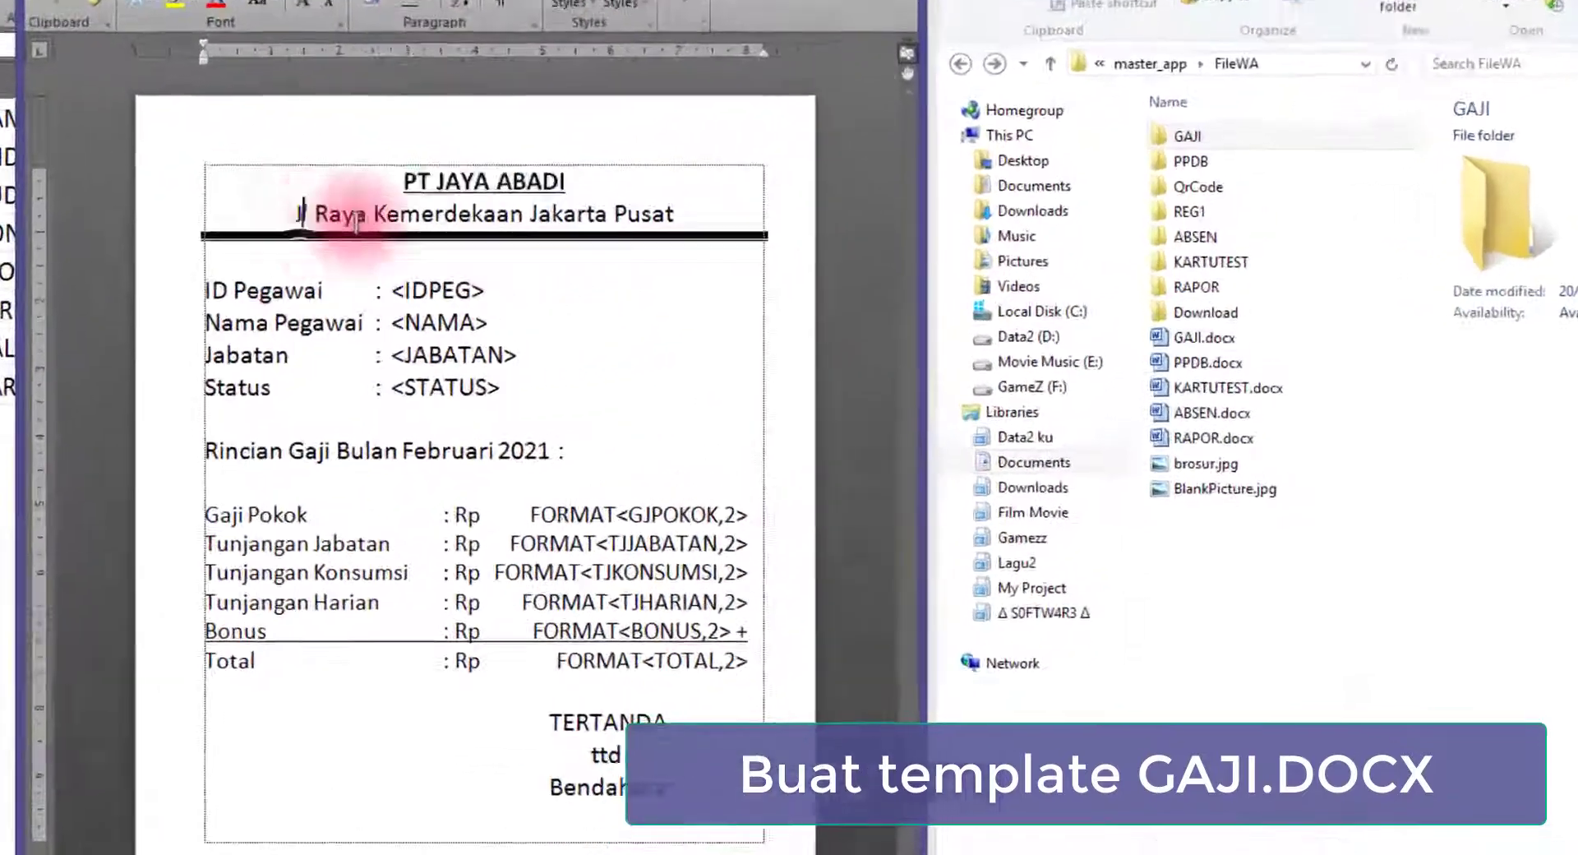
pyautogui.moveTo(571, 238); pyautogui.dragTo(790, 240)
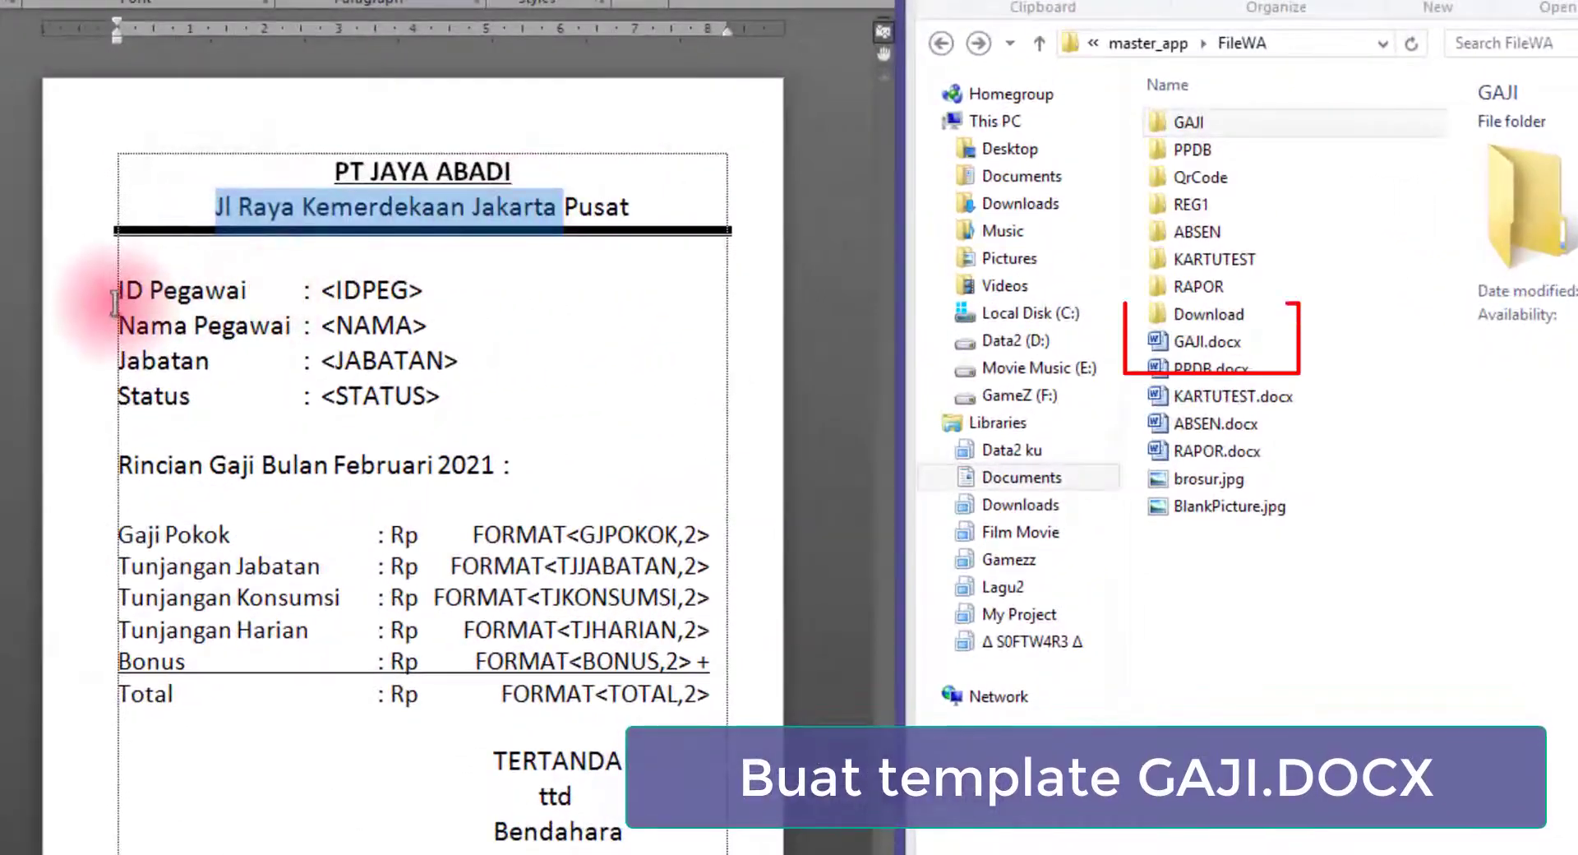
pyautogui.moveTo(120, 294); pyautogui.dragTo(218, 294)
pyautogui.moveTo(122, 330); pyautogui.dragTo(240, 337)
pyautogui.moveTo(128, 366); pyautogui.dragTo(190, 396)
pyautogui.moveTo(120, 466); pyautogui.dragTo(501, 465)
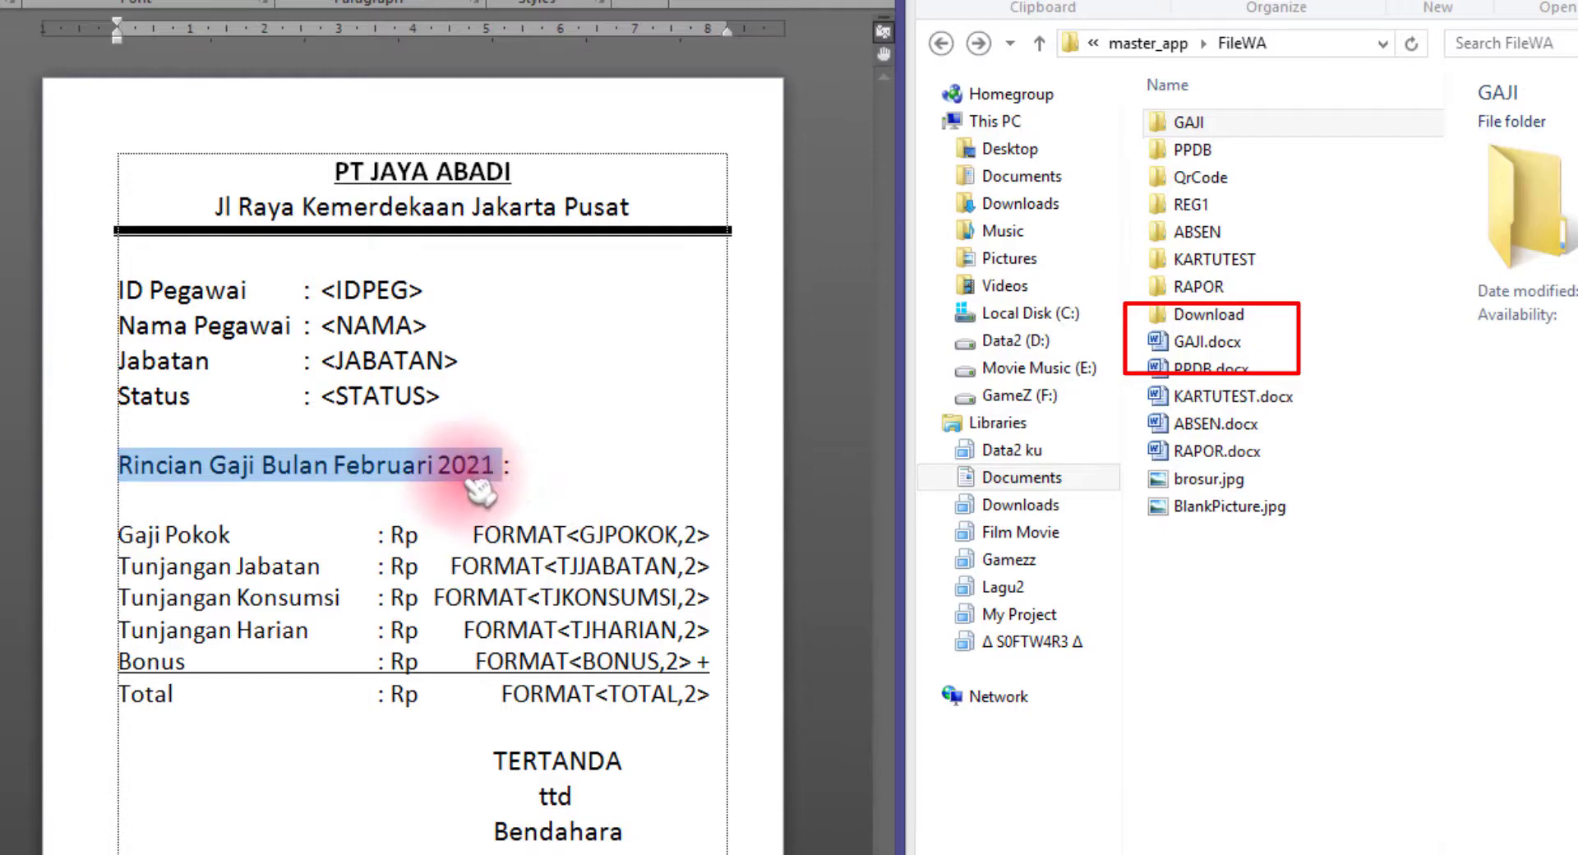
pyautogui.moveTo(120, 535); pyautogui.dragTo(321, 567)
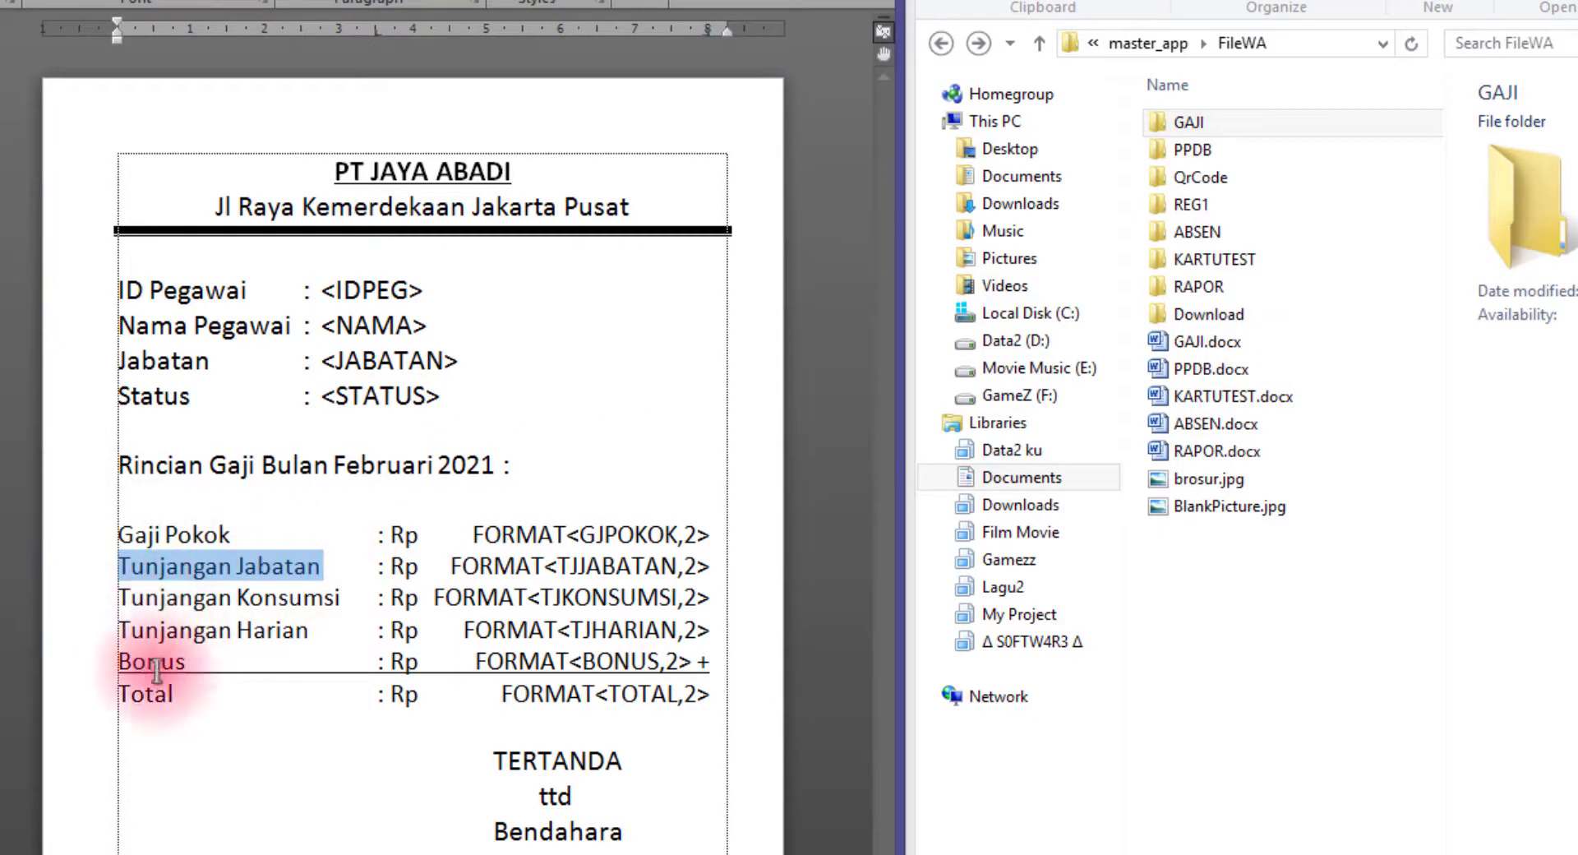
pyautogui.moveTo(503, 695); pyautogui.dragTo(678, 695)
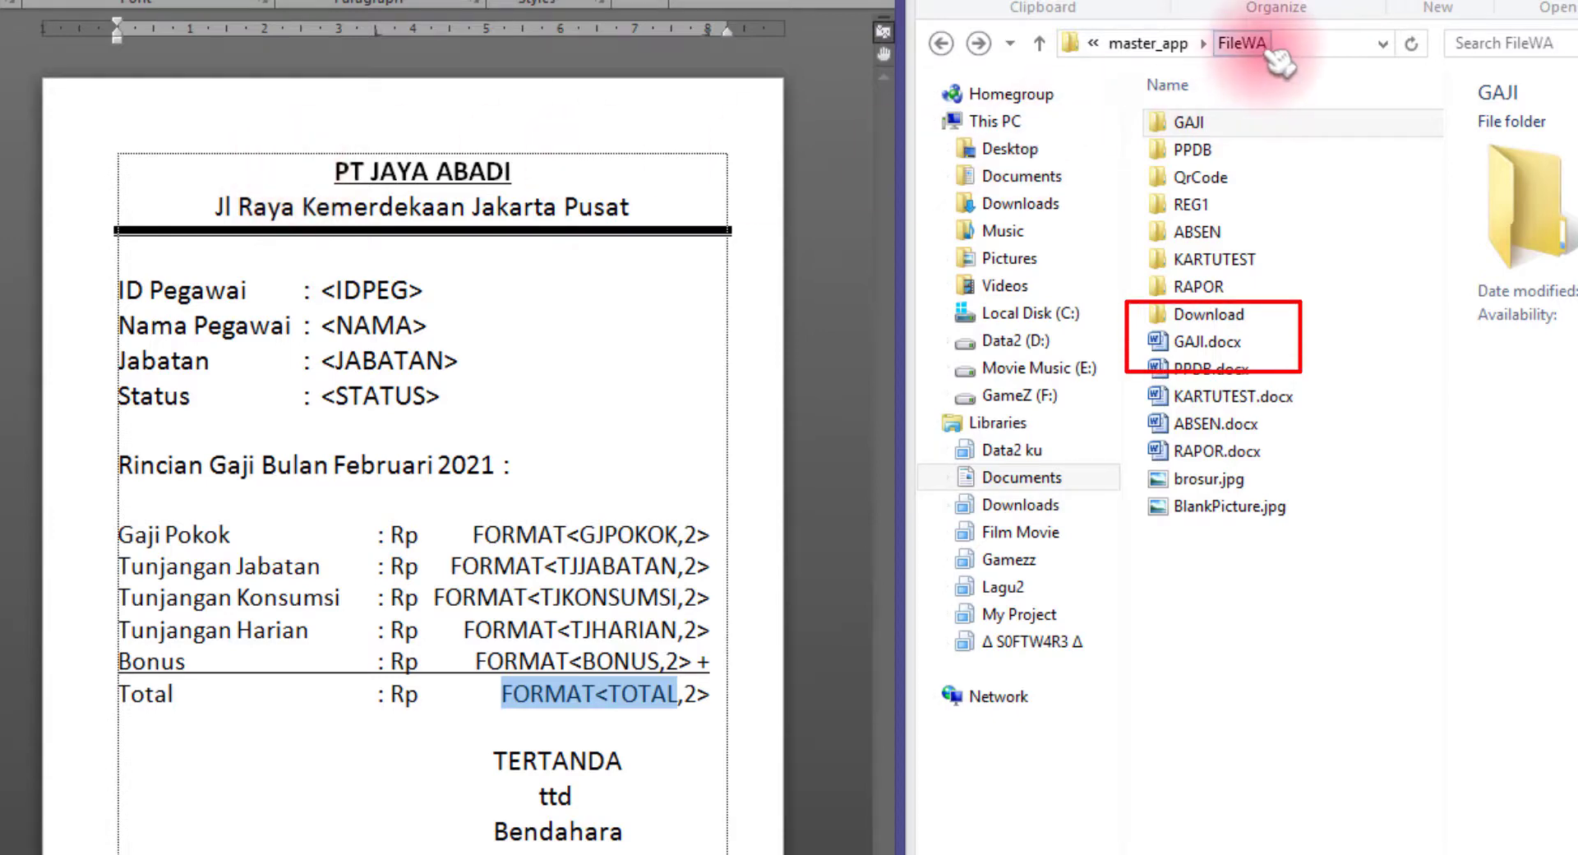
pyautogui.click(1319, 46)
pyautogui.click(1324, 51)
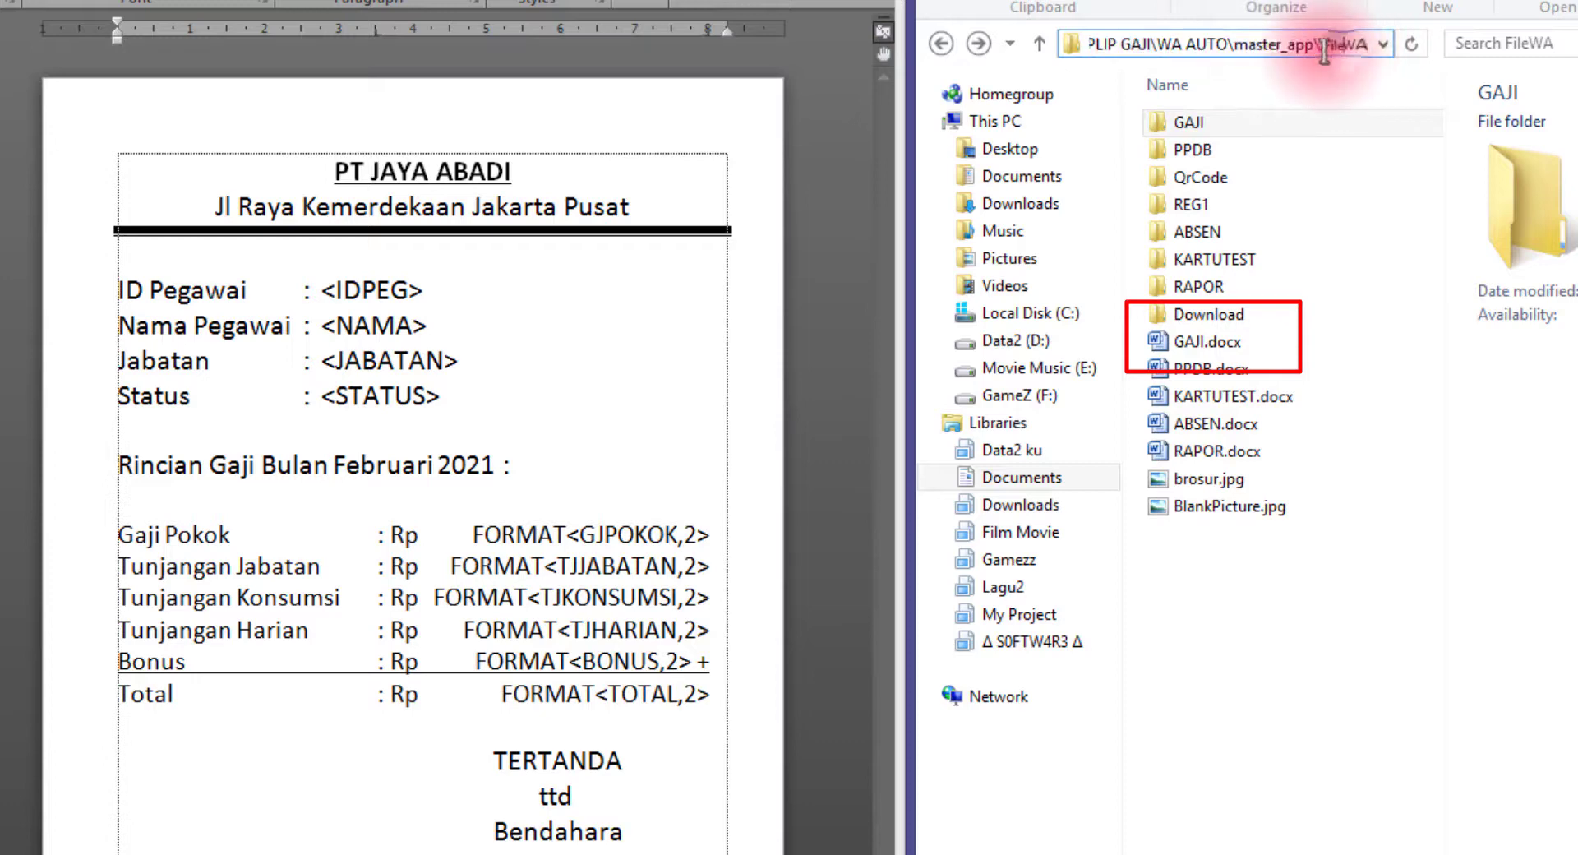
pyautogui.click(1241, 345)
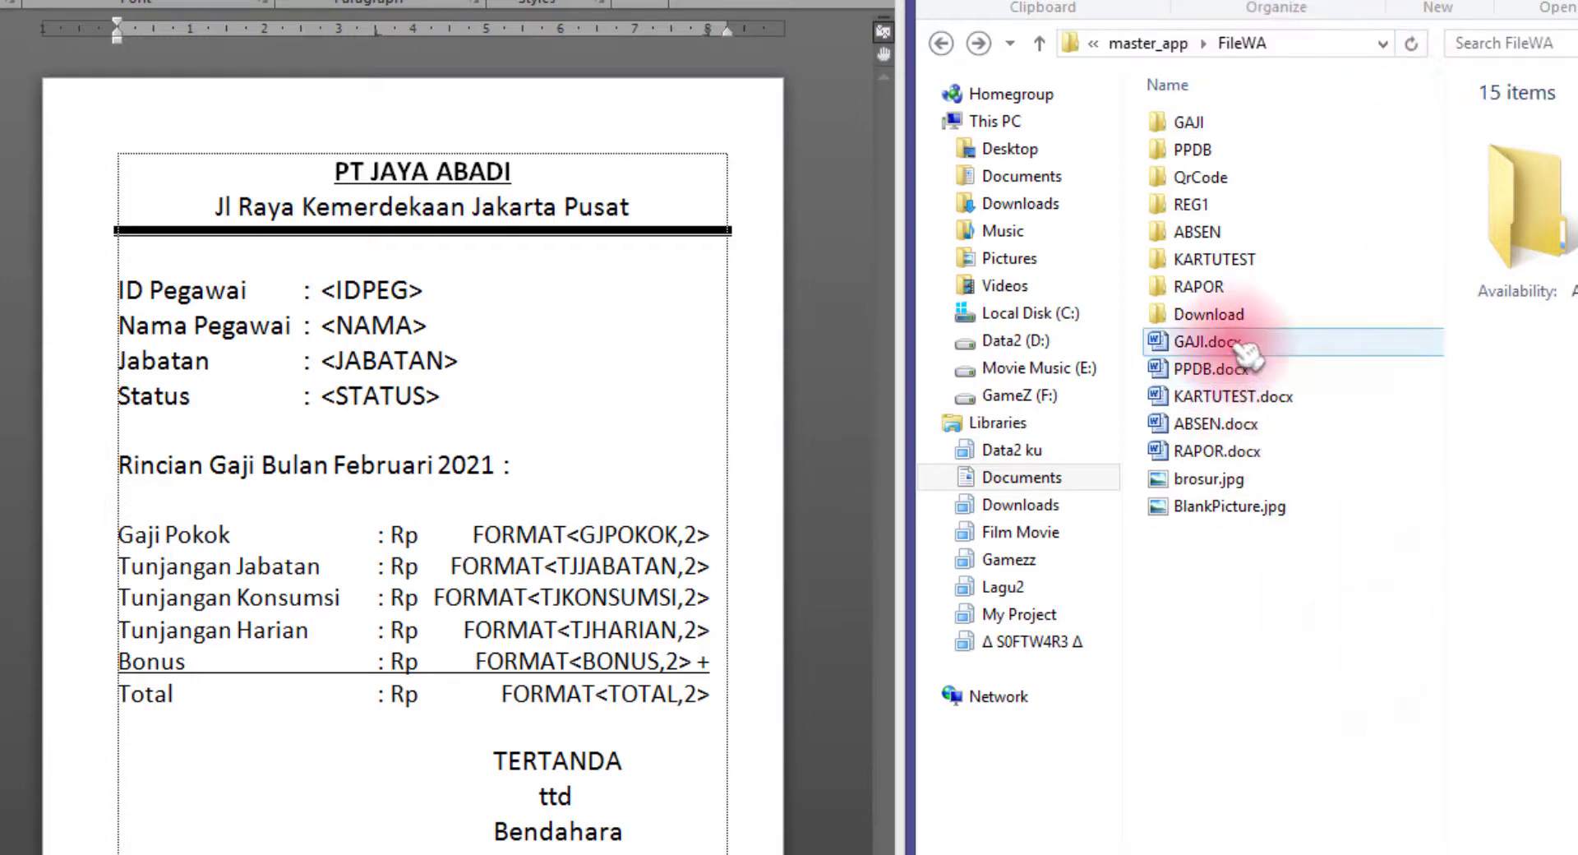
pyautogui.click(1237, 343)
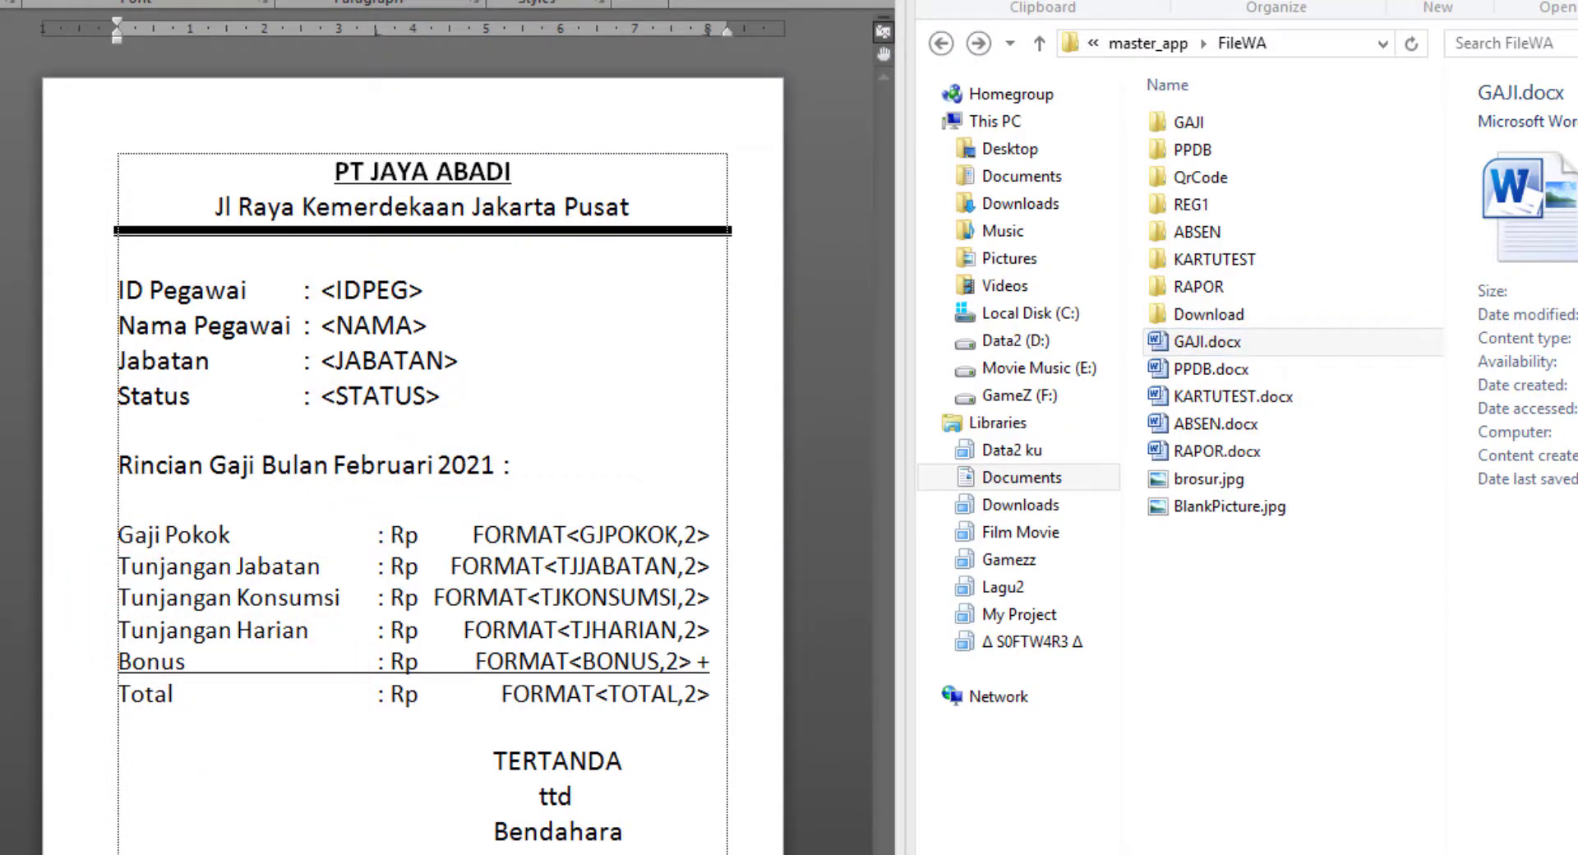
pyautogui.click(532, 437)
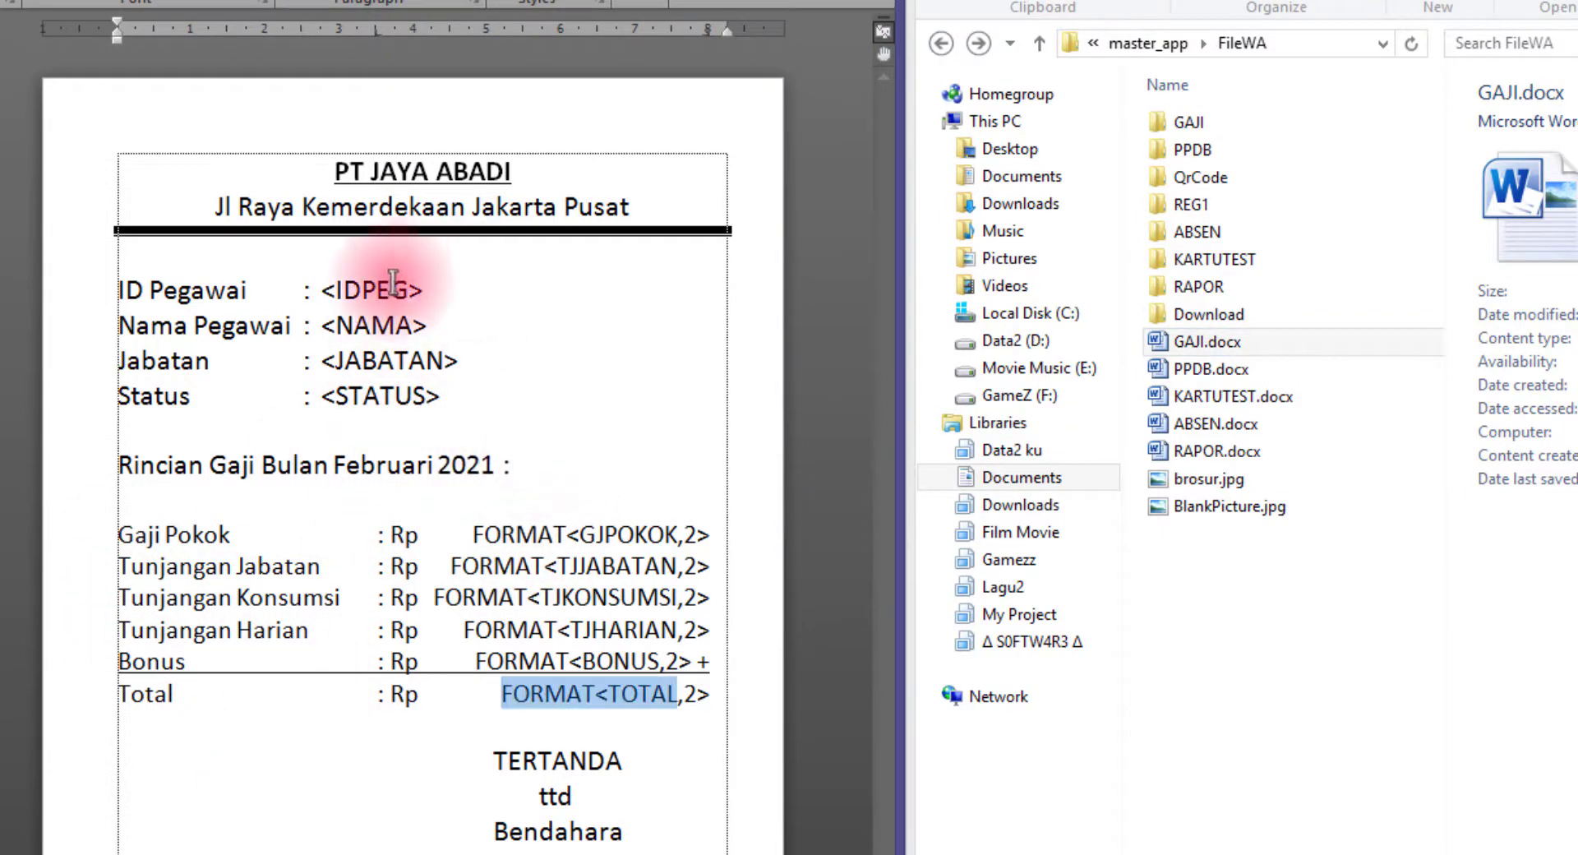
pyautogui.click(335, 171)
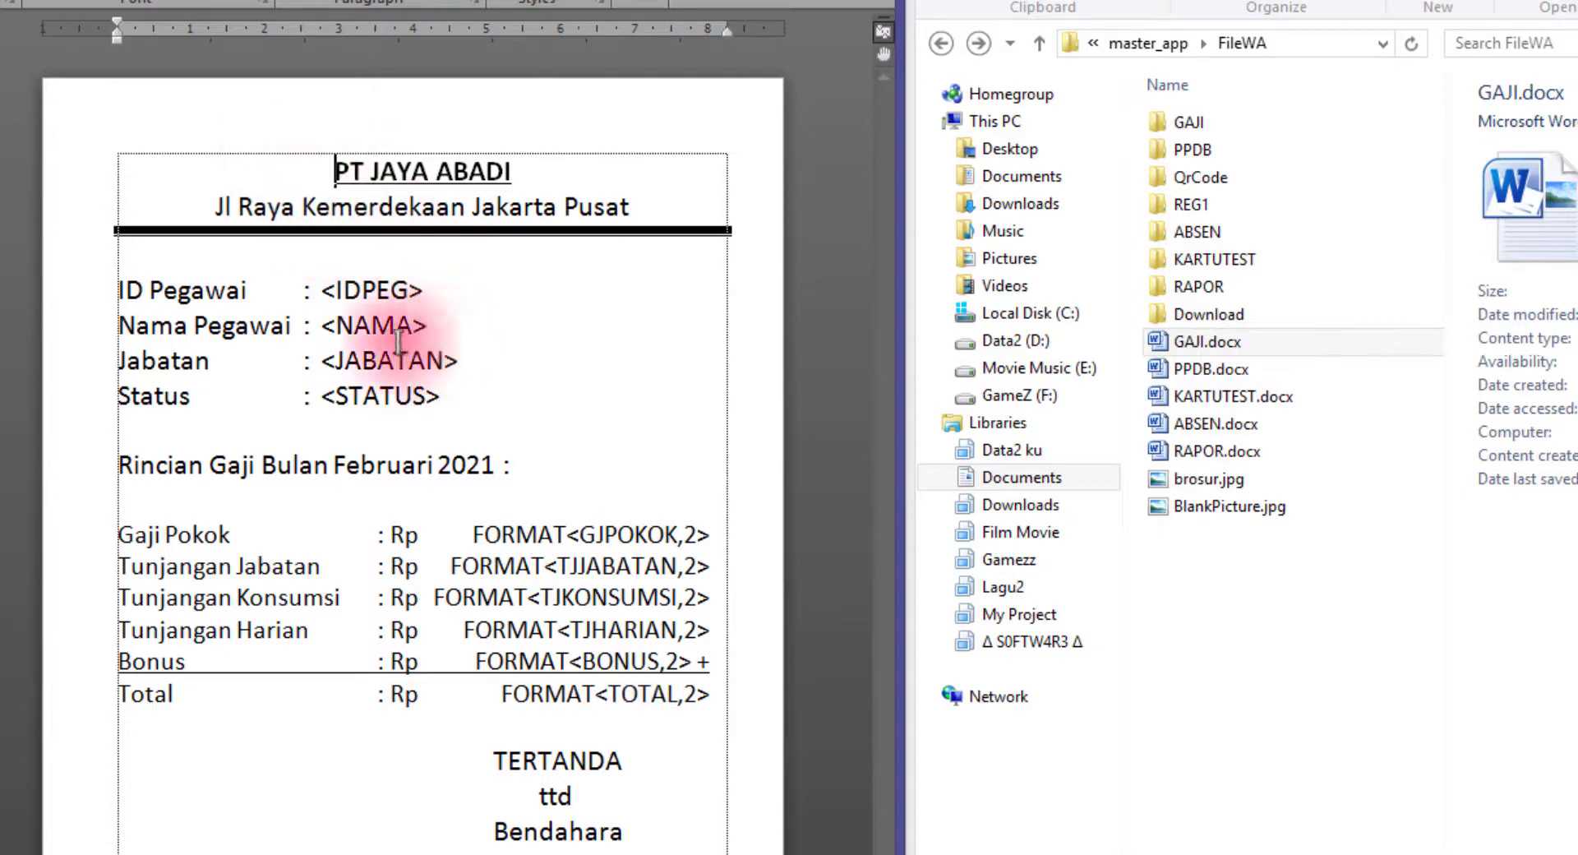
pyautogui.doubleClick(493, 535)
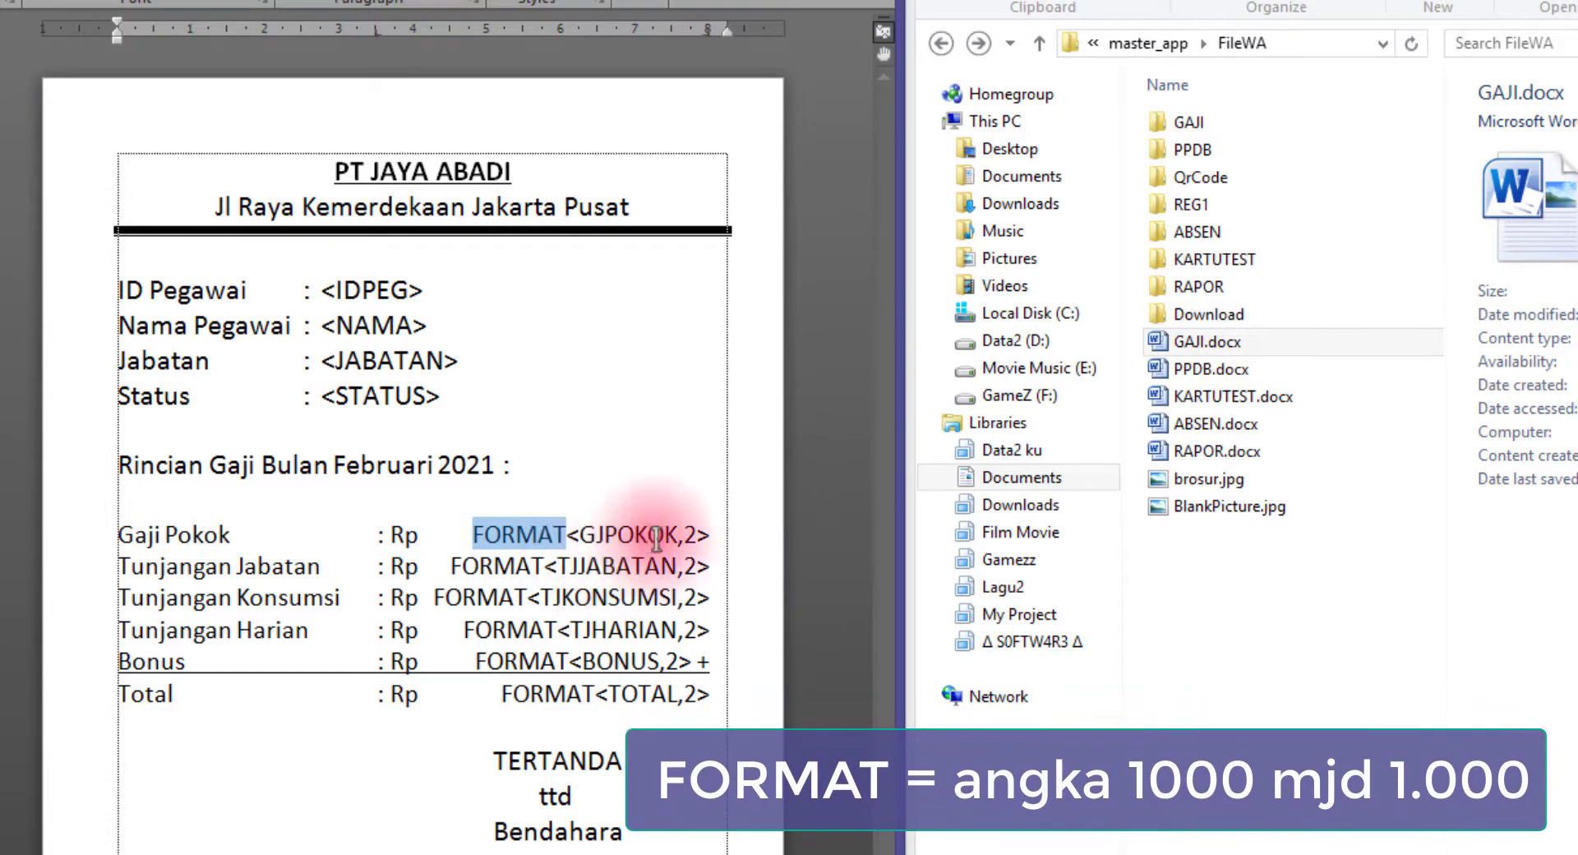
pyautogui.moveTo(688, 535); pyautogui.dragTo(698, 536)
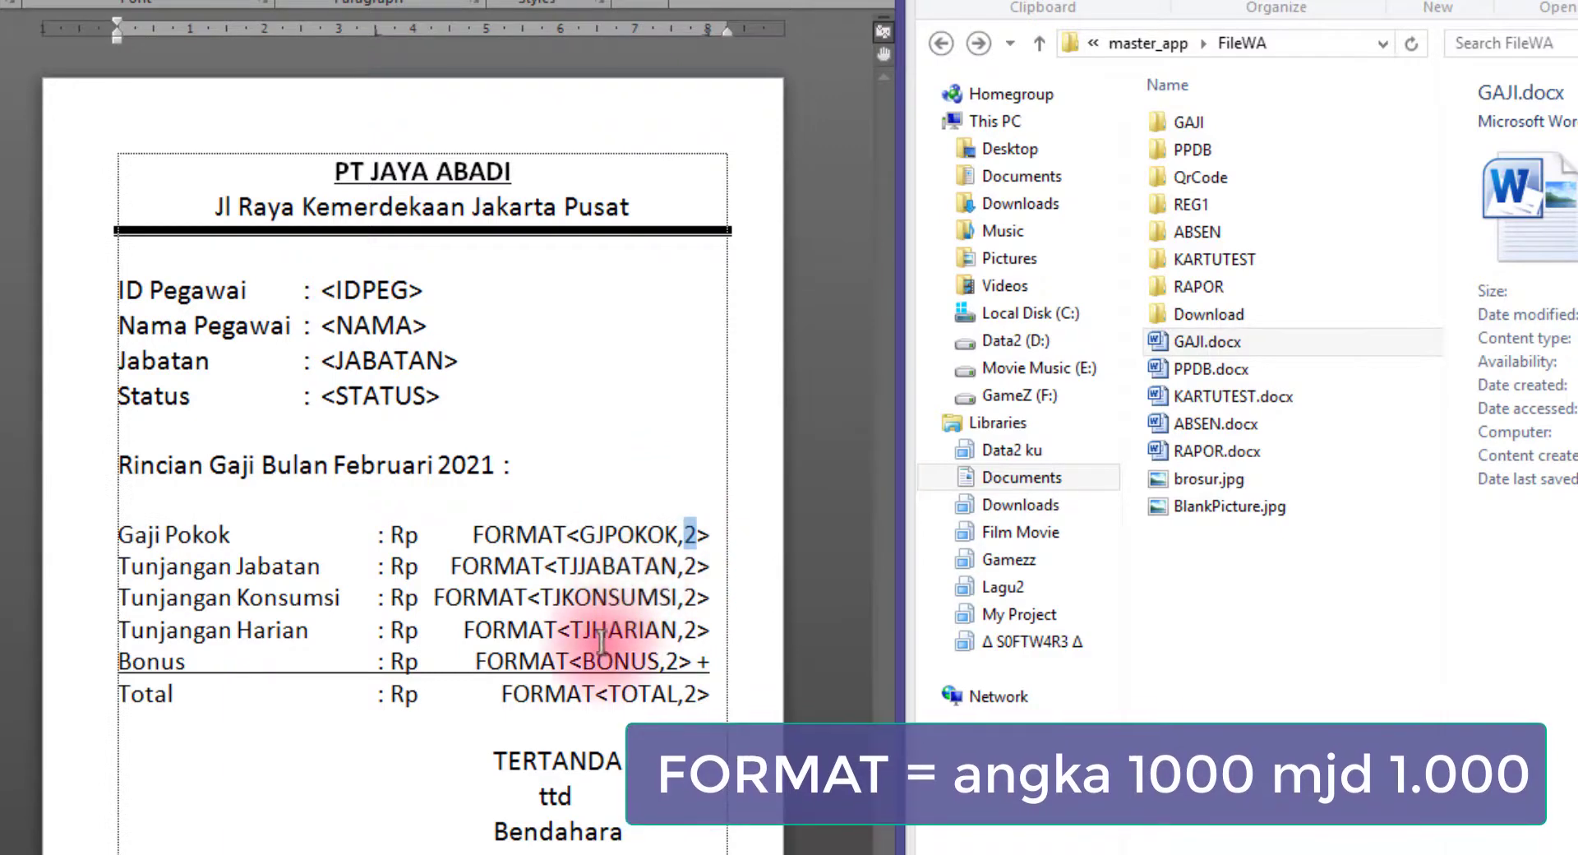
pyautogui.click(520, 534)
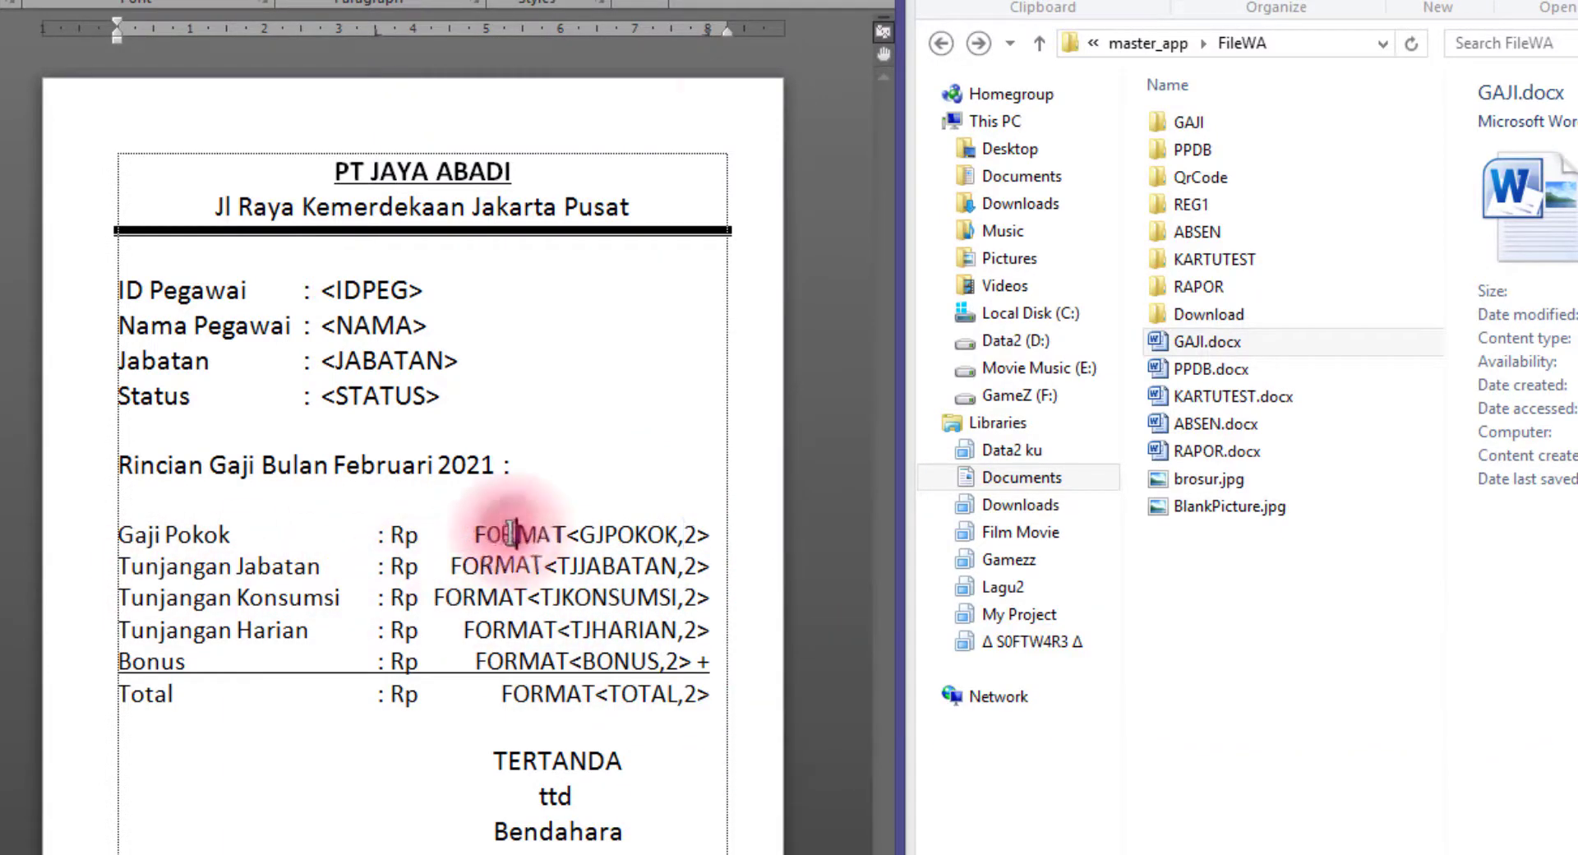
# Close the Word template and enter REGKARYAWAN in cell A37 of the SETTING sheet
pyautogui.hotkey('alt', 'F4')
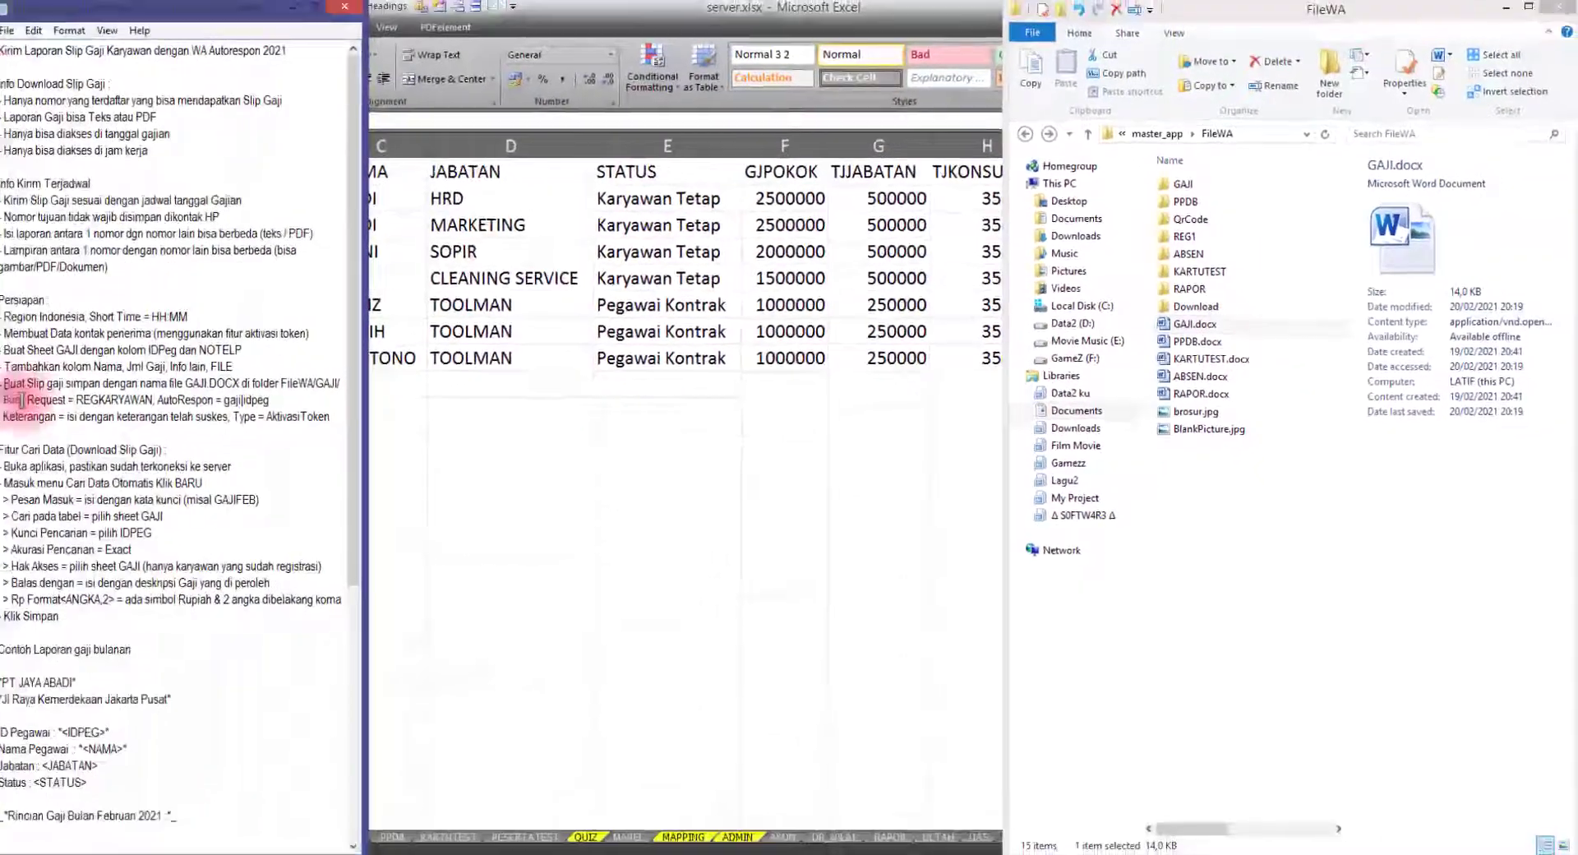
pyautogui.moveTo(17, 399); pyautogui.dragTo(79, 398)
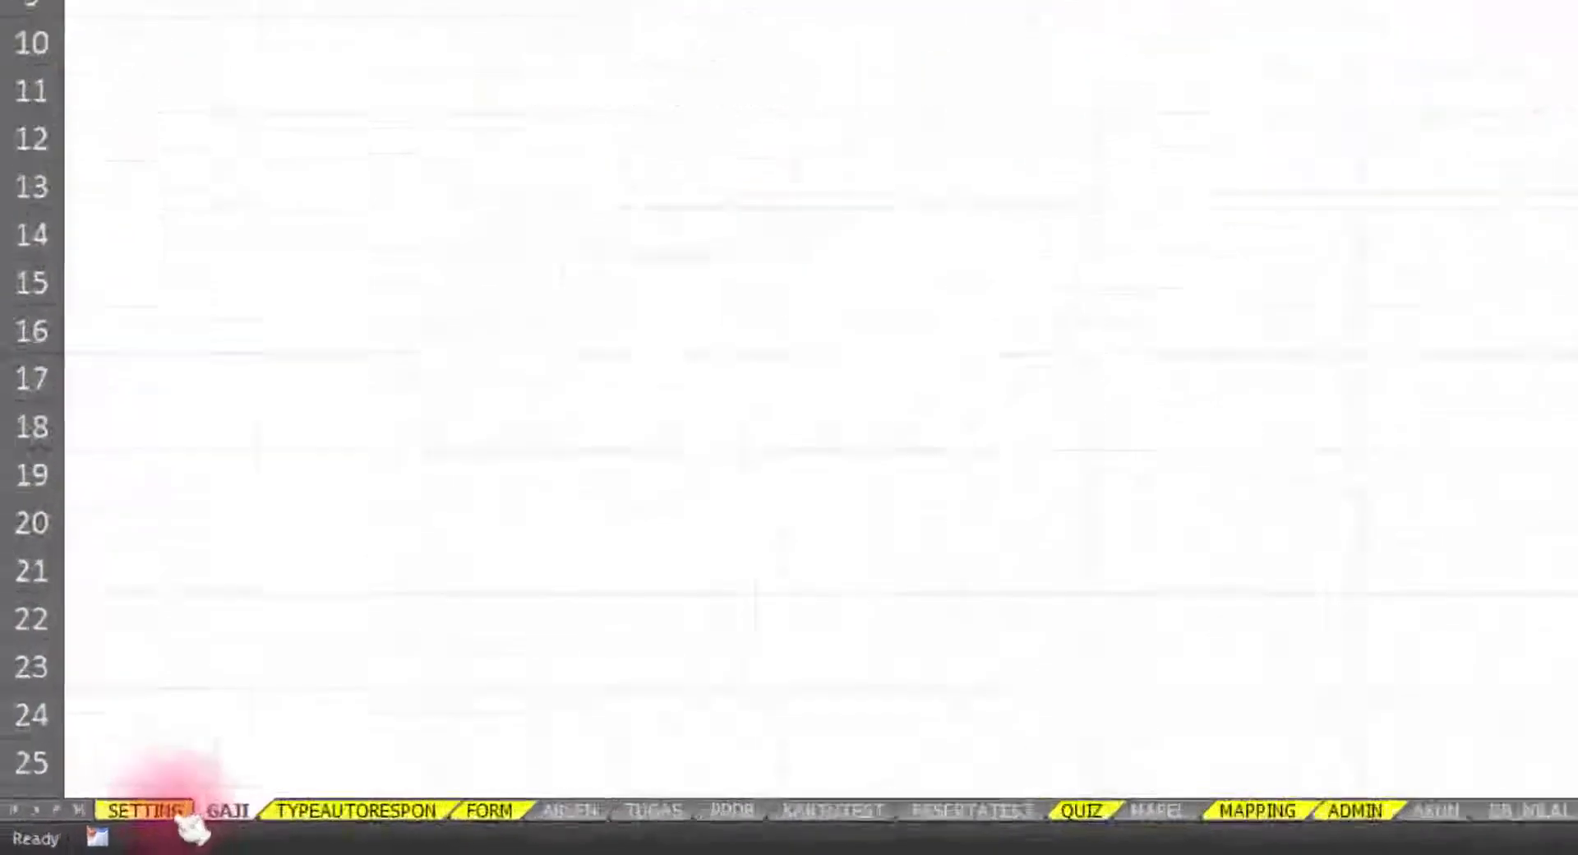
pyautogui.click(251, 794)
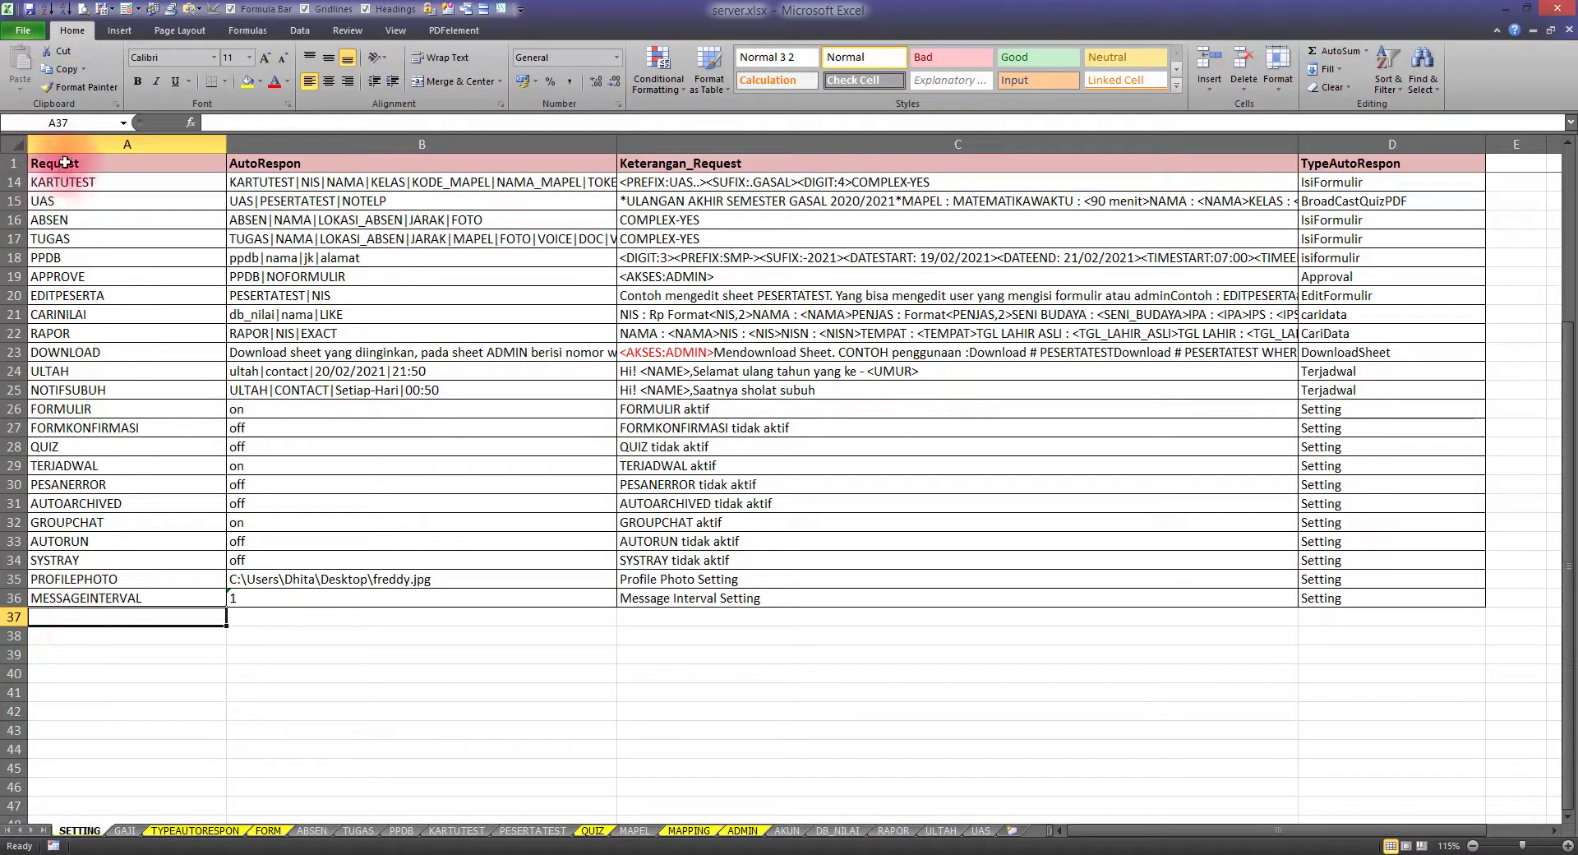
pyautogui.click(71, 143)
pyautogui.click(84, 631)
pyautogui.scroll(-2, 101, 617)
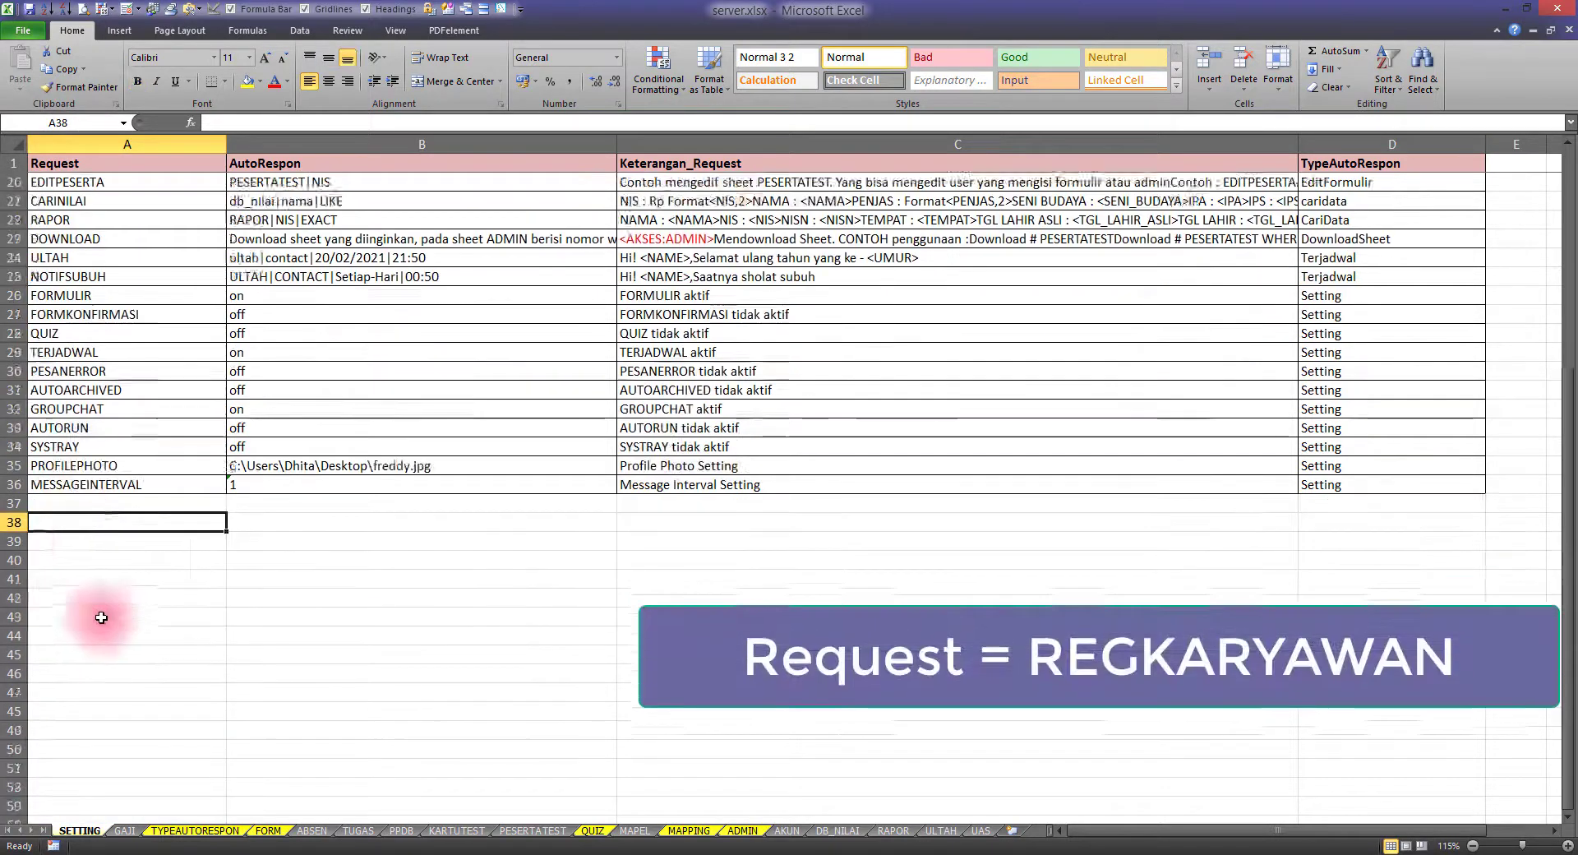
pyautogui.scroll(-4, 82, 353)
pyautogui.click(106, 278)
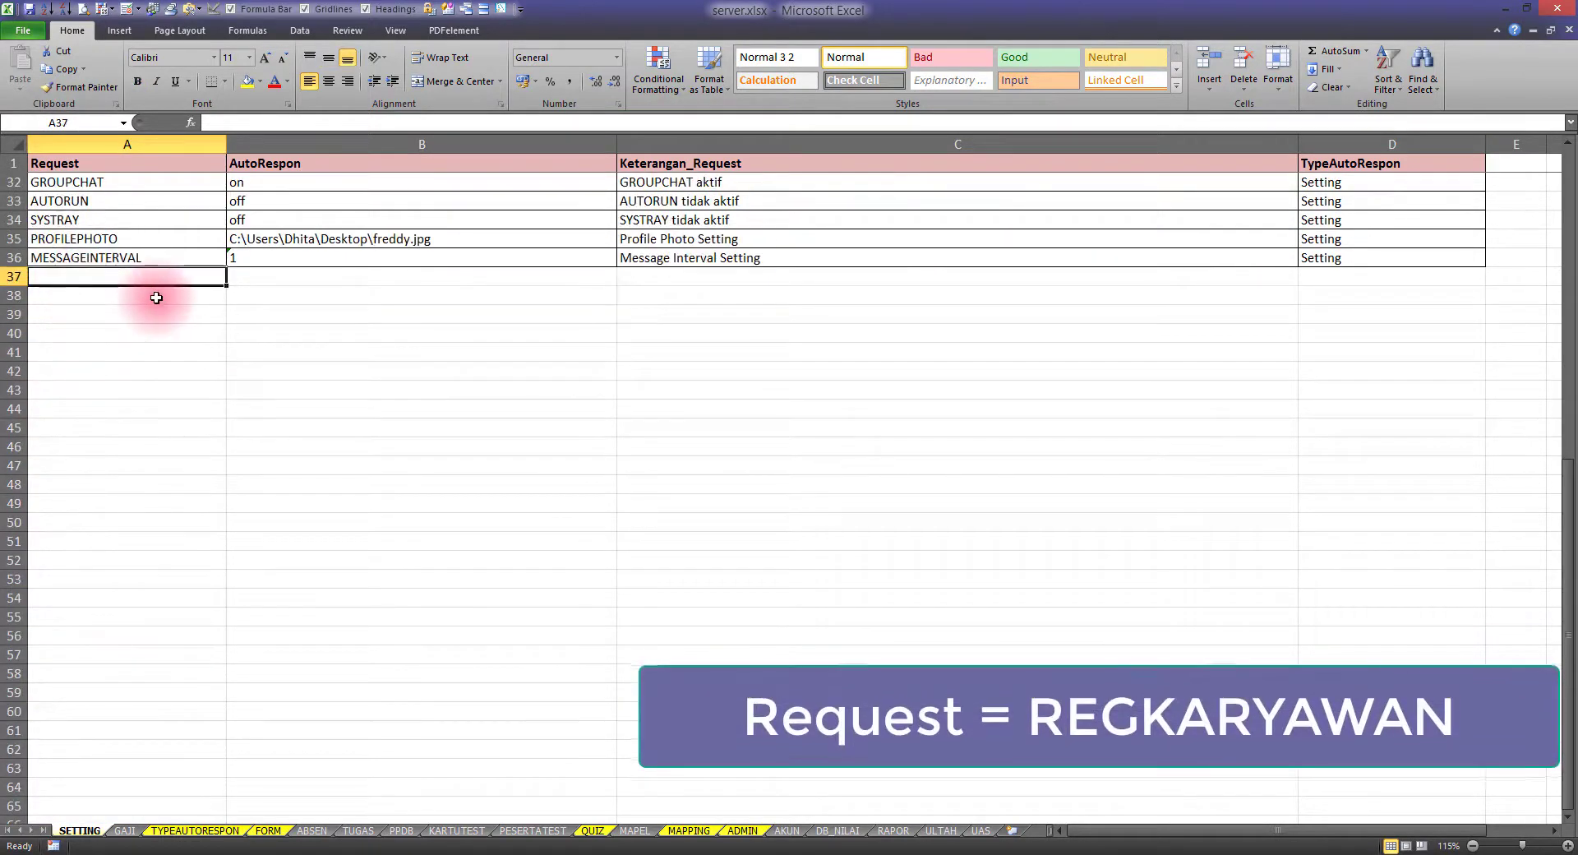
pyautogui.write('REG')
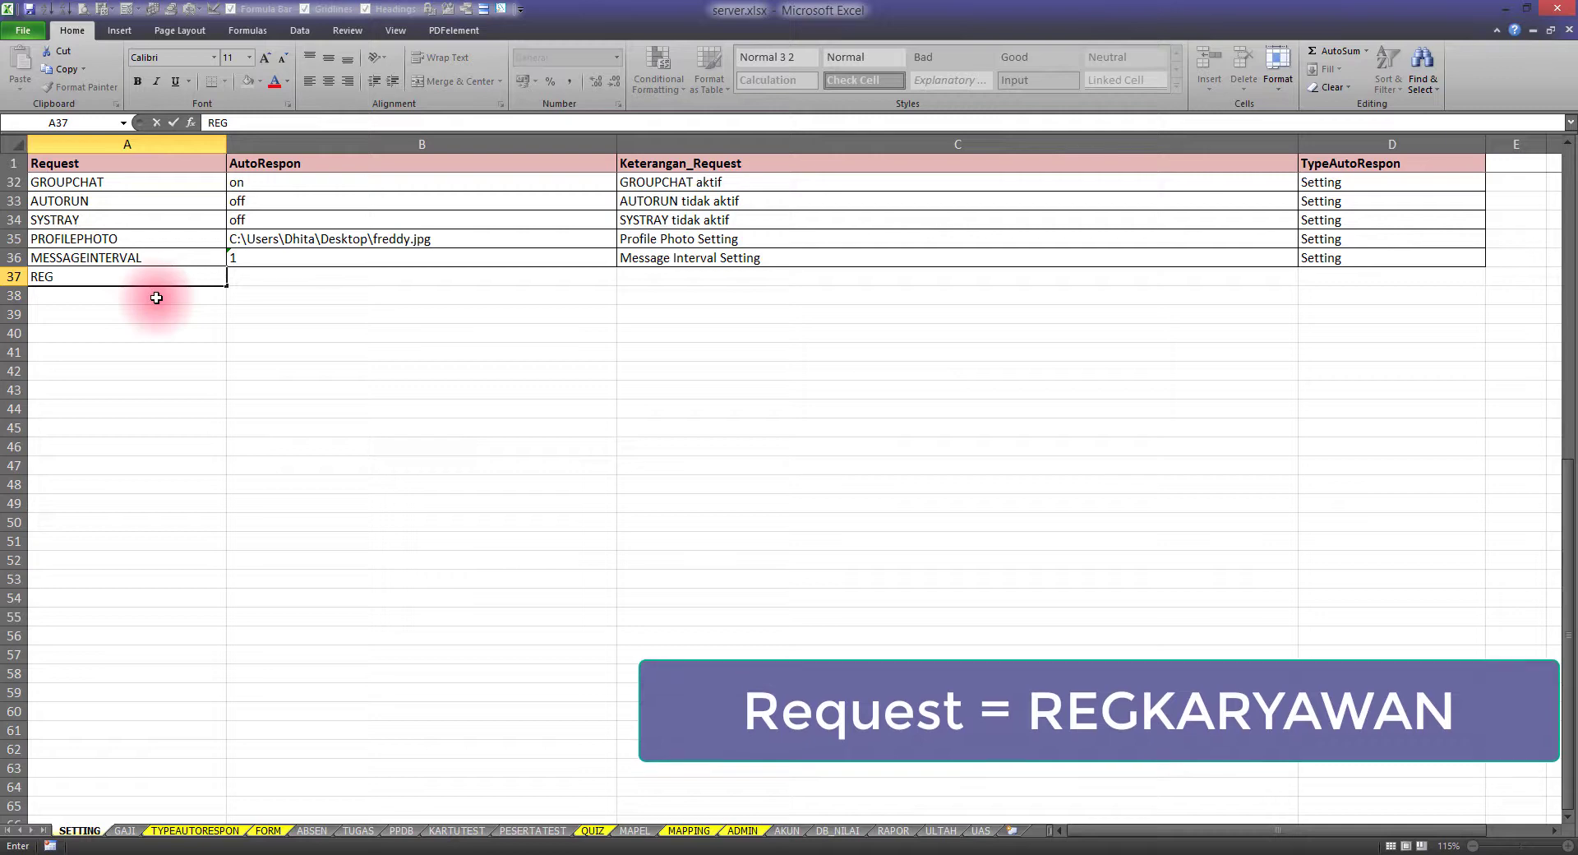
pyautogui.write('KARYA')
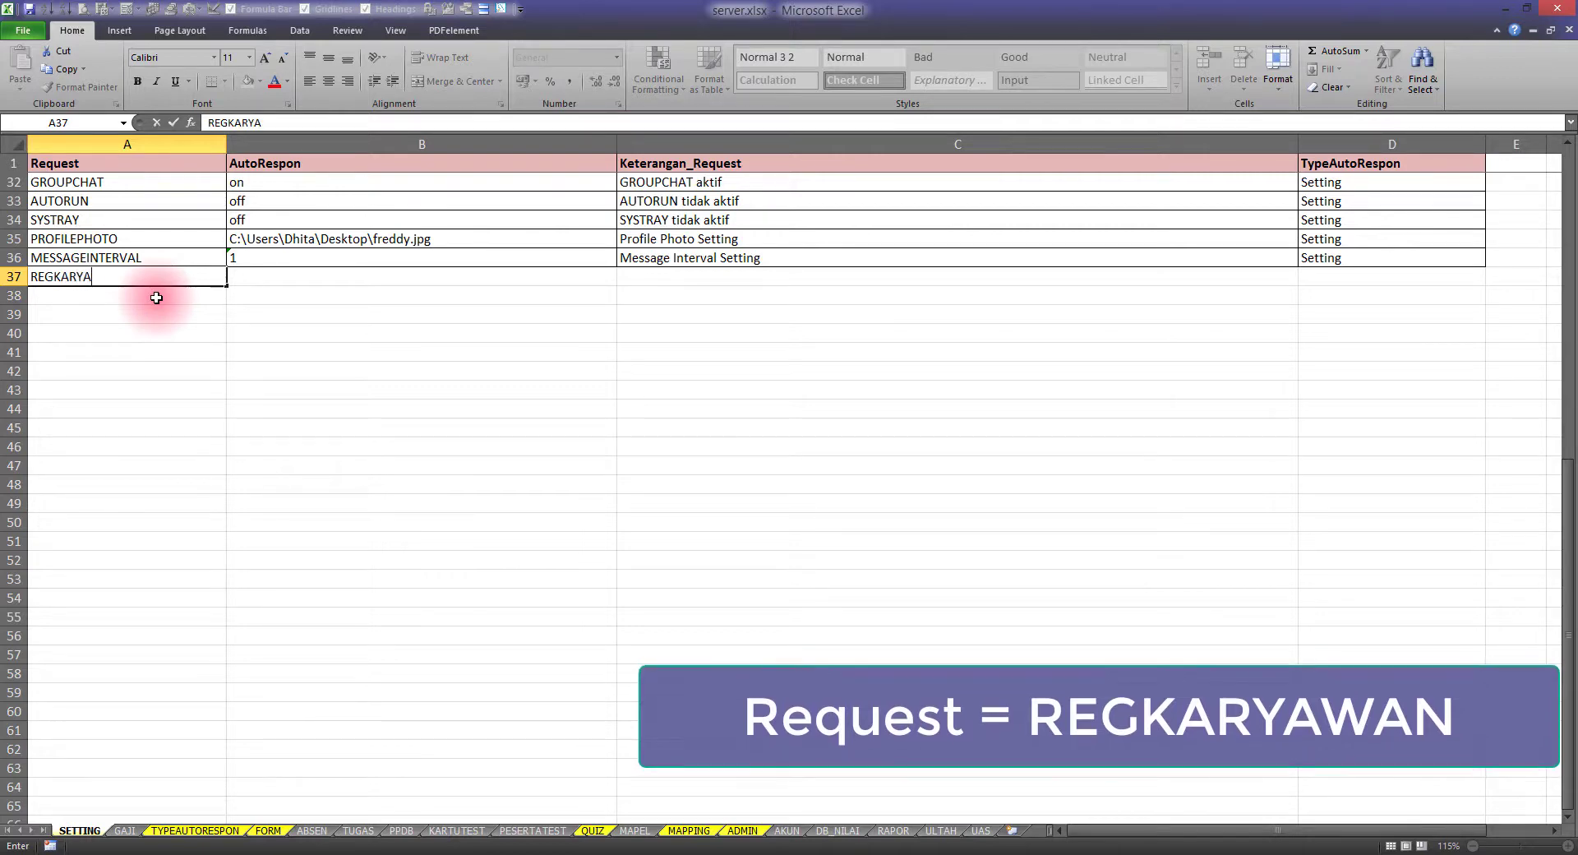
pyautogui.write('WAN')
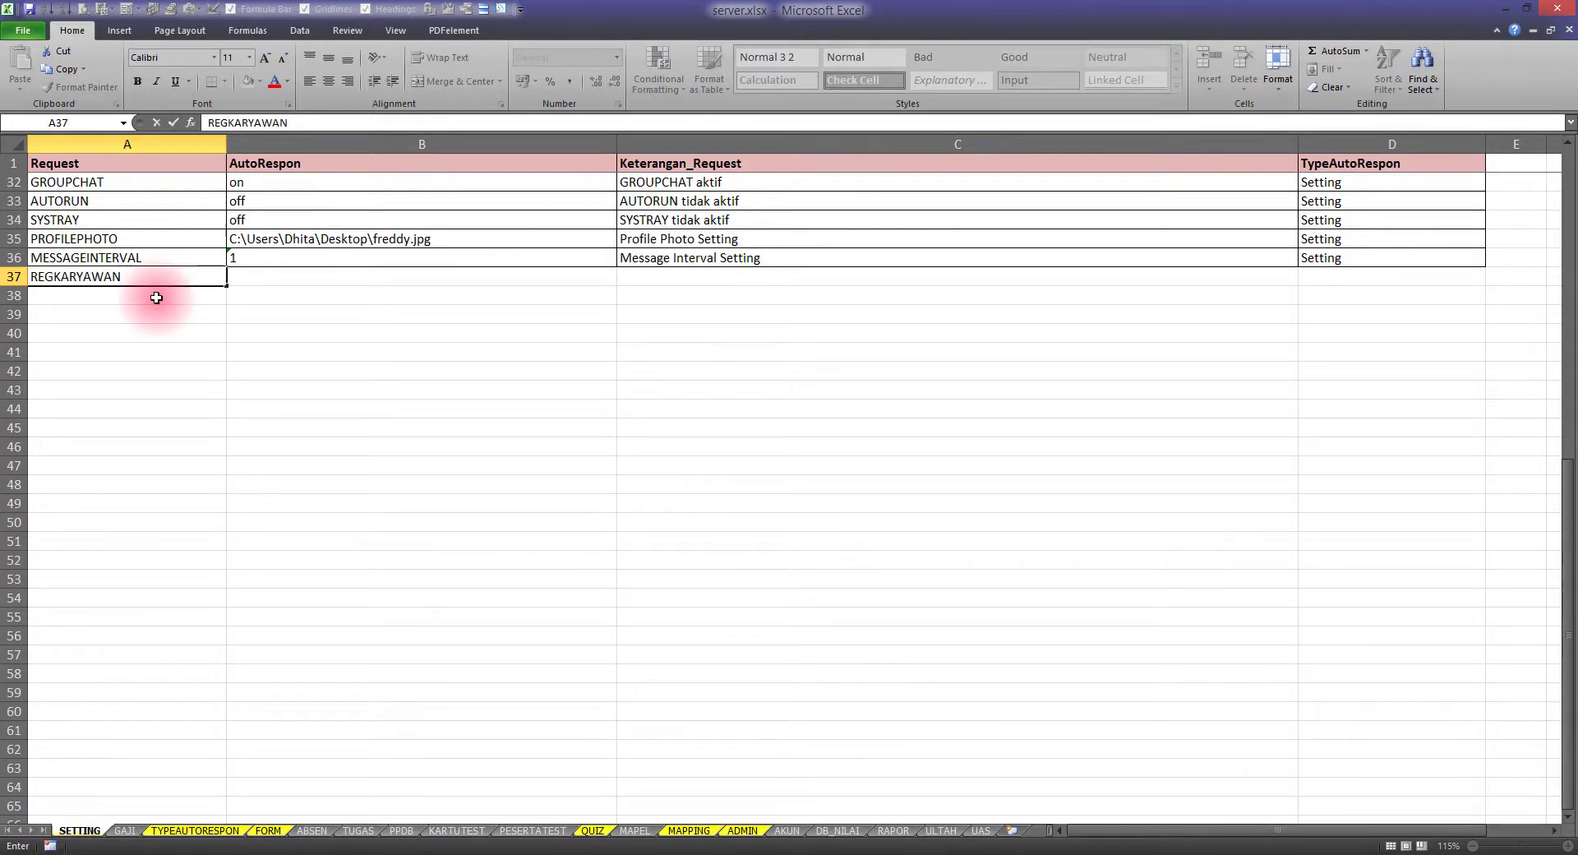
pyautogui.press('Return')
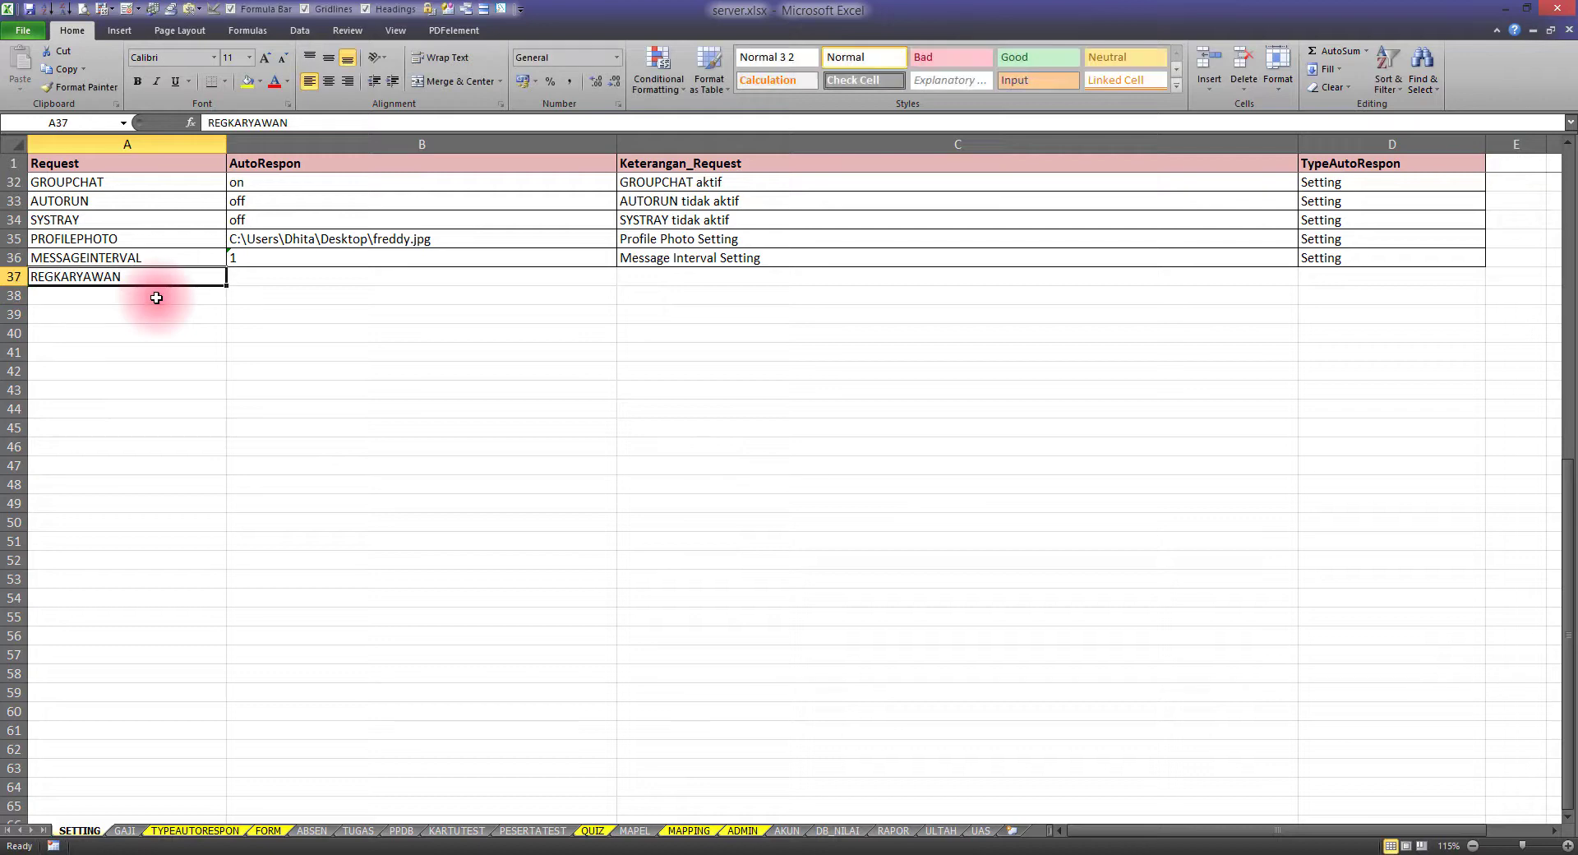
# Enter GAJI|IDPEG as the AutoRespon value in cell B37
pyautogui.press('Right')
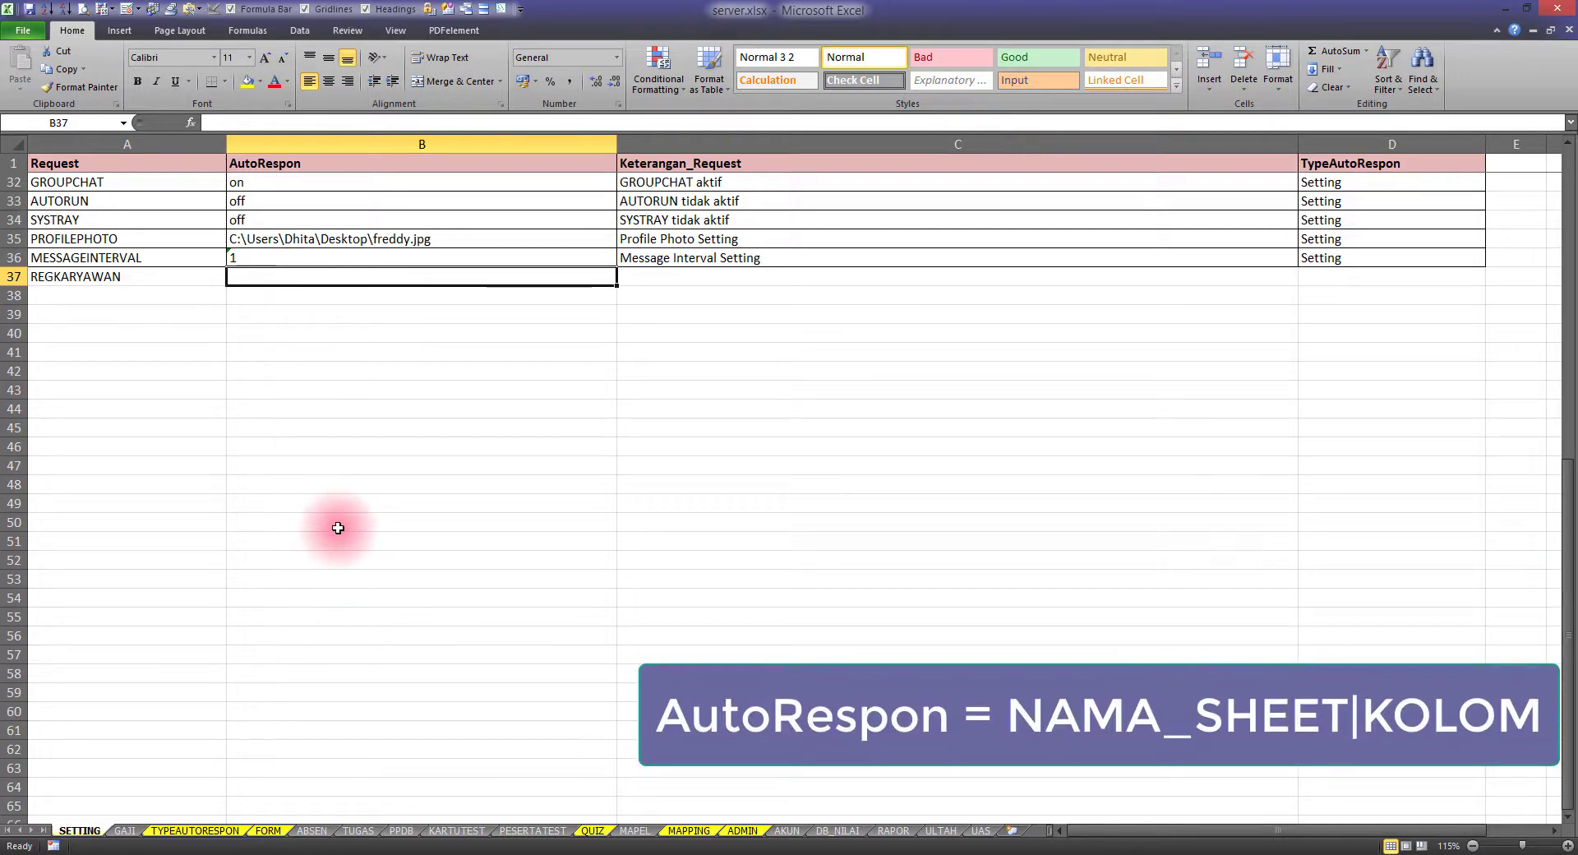
pyautogui.write('GAJI|')
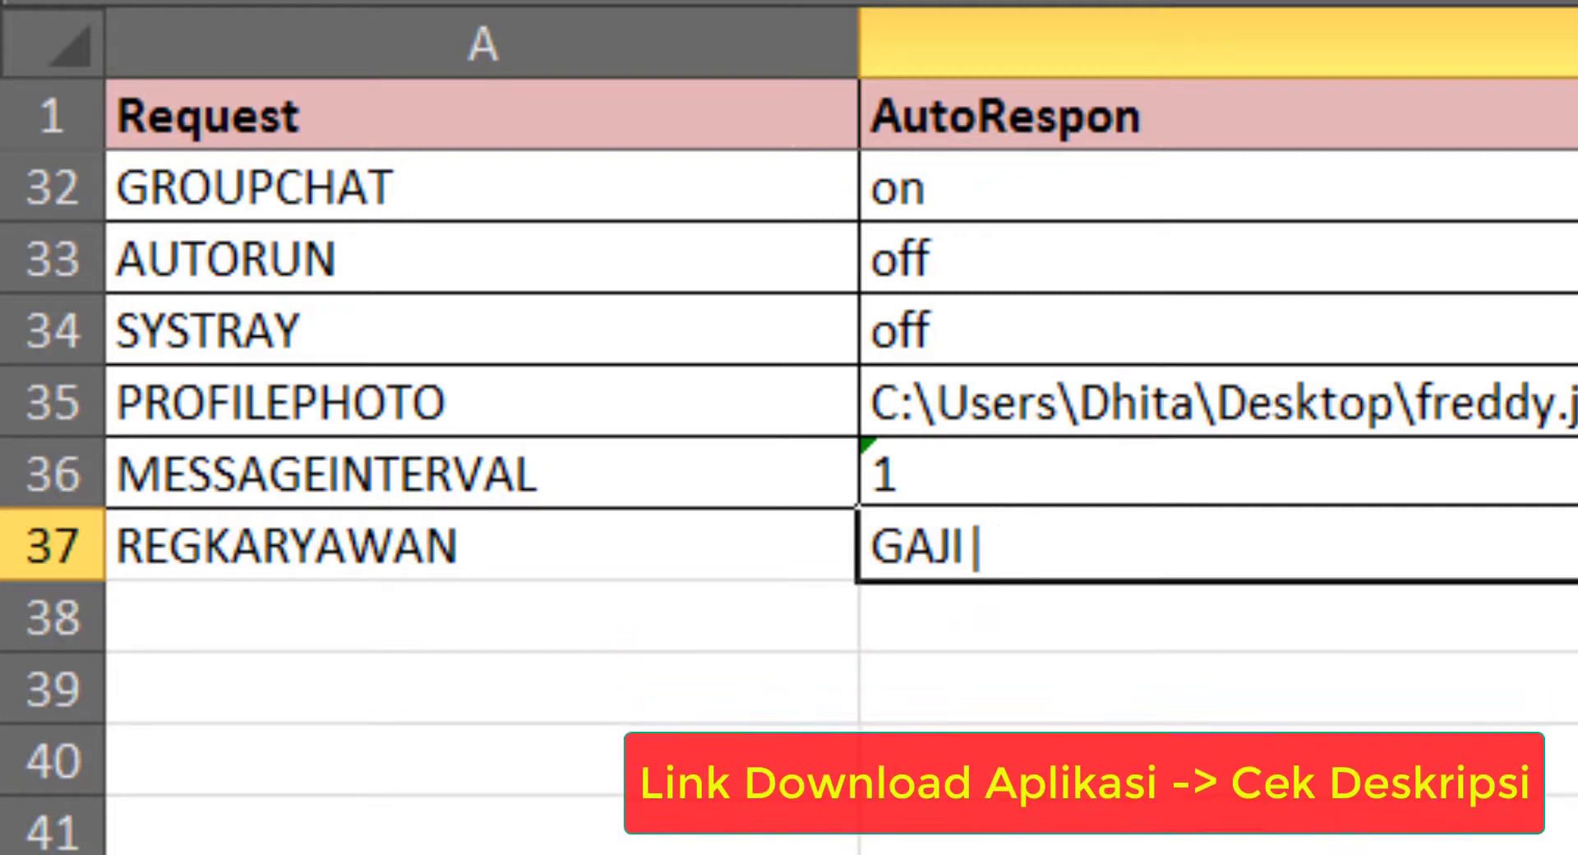
pyautogui.write('IDPEG')
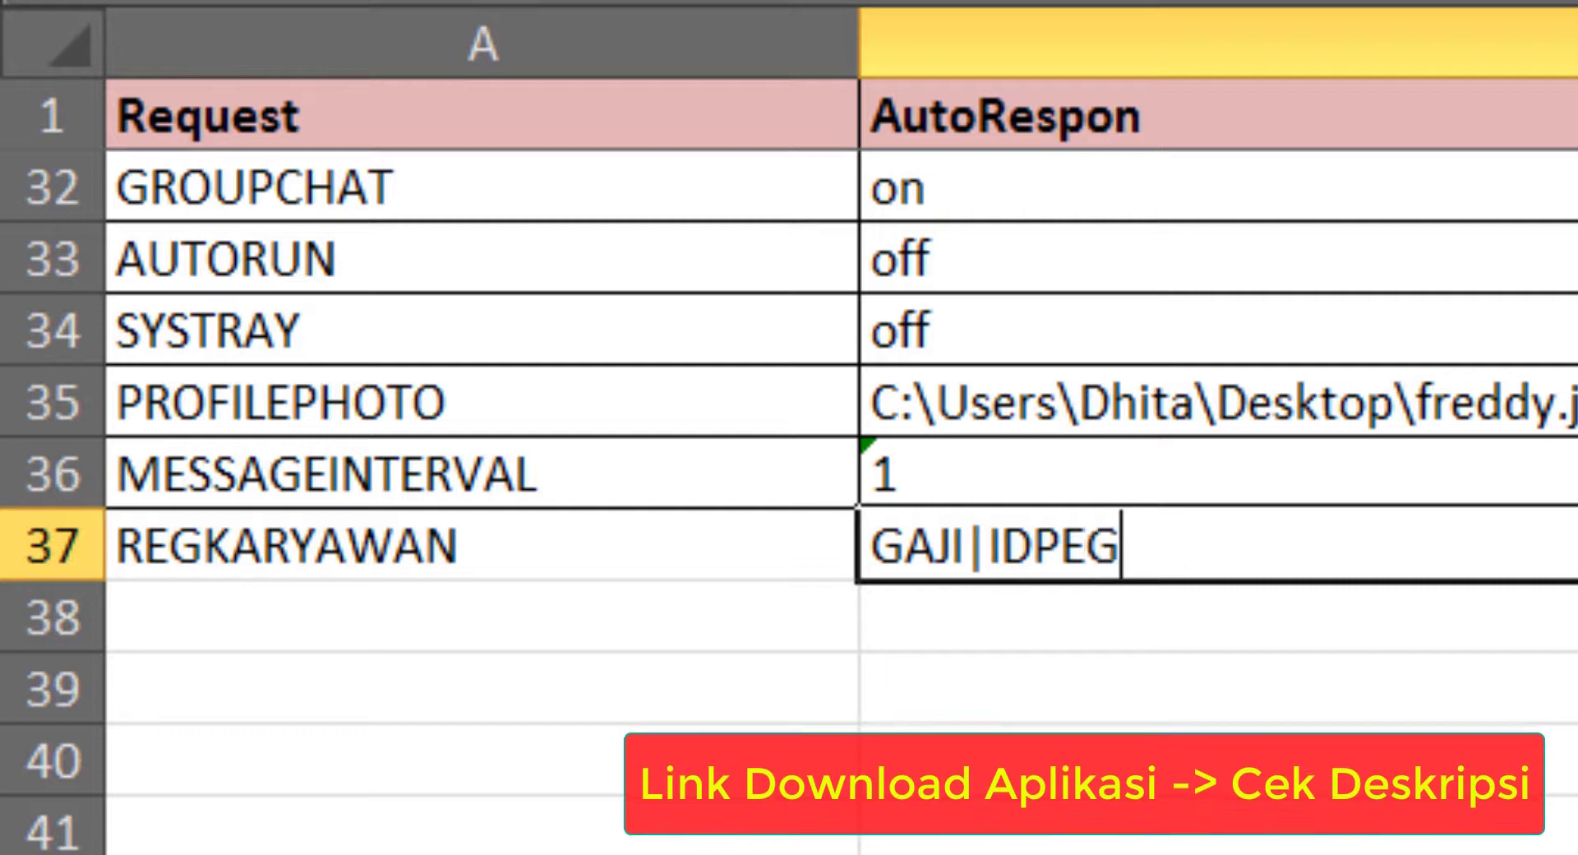
pyautogui.press('Return')
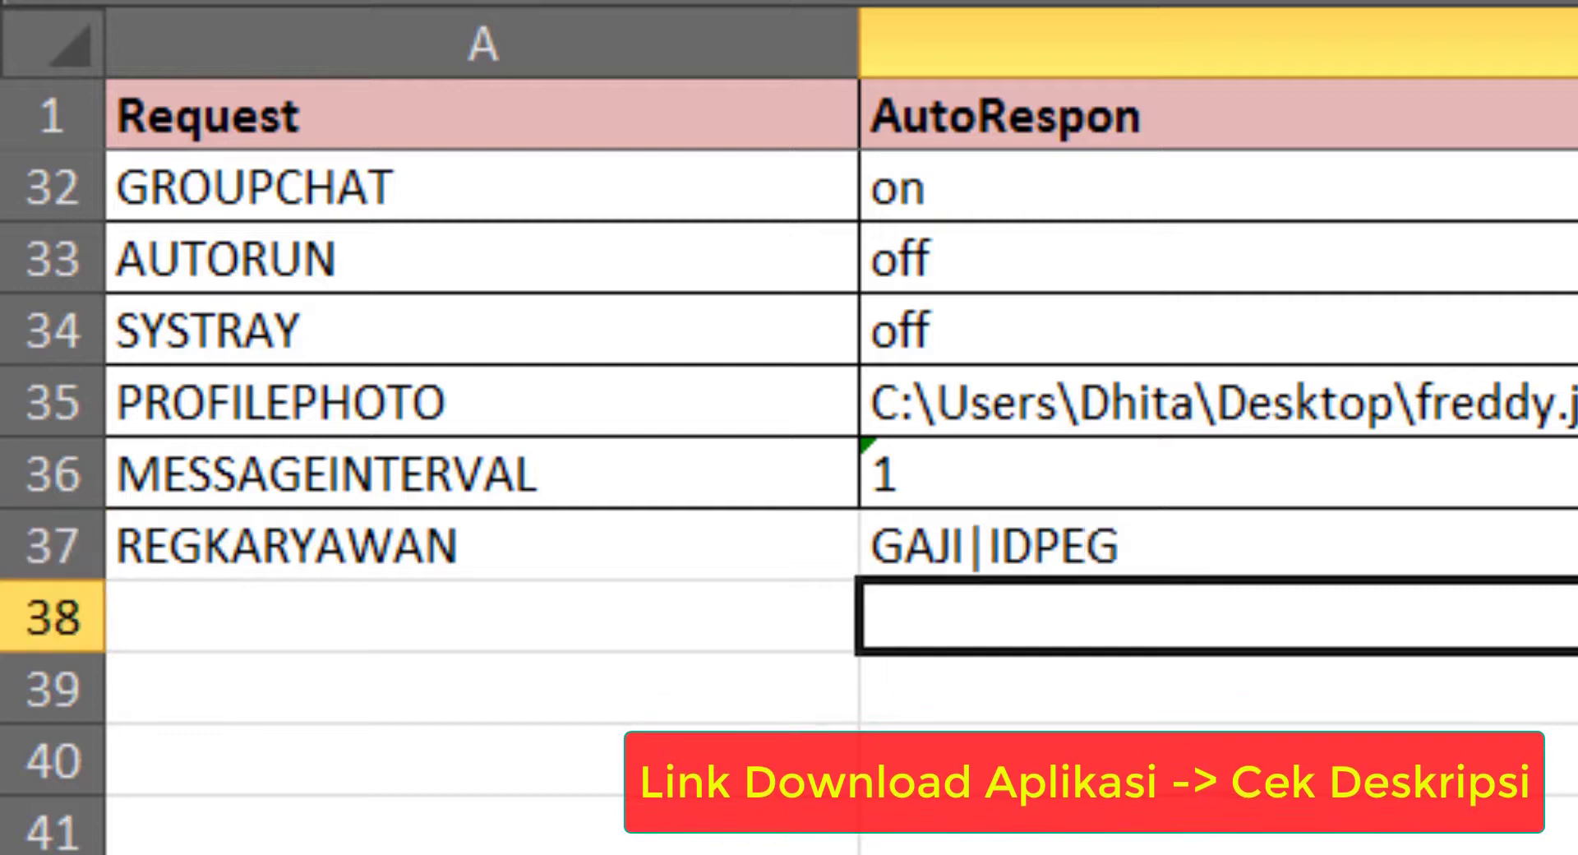
# Review the GAJI|IDPEG value, highlighting the GAJI keyword and IDPEG lookup column without changes
pyautogui.click(949, 546)
pyautogui.doubleClick(949, 546)
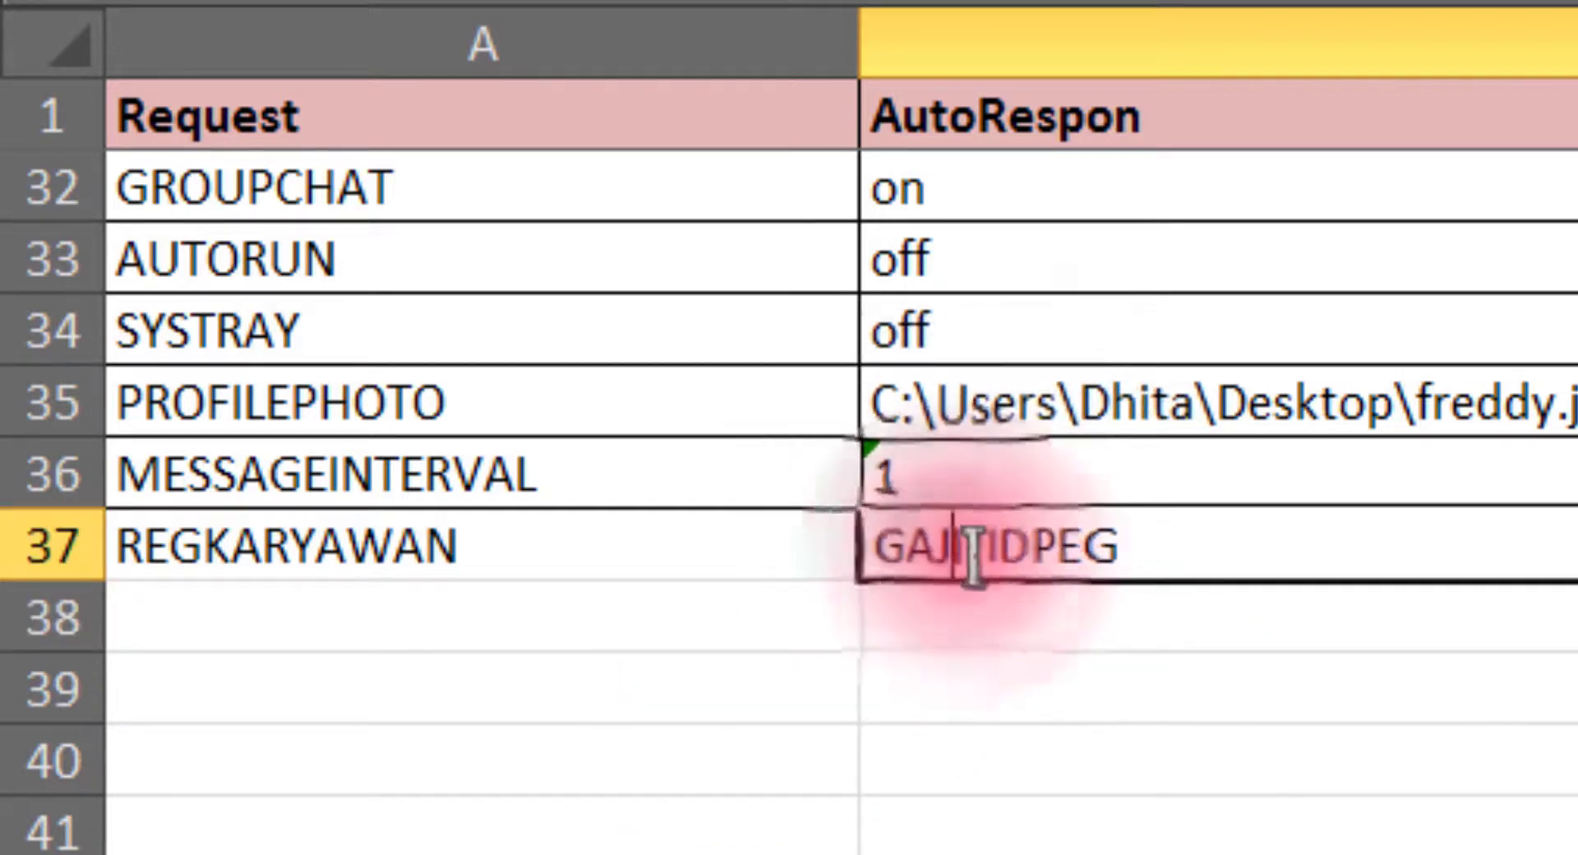
pyautogui.moveTo(964, 553); pyautogui.dragTo(866, 552)
pyautogui.press('Escape')
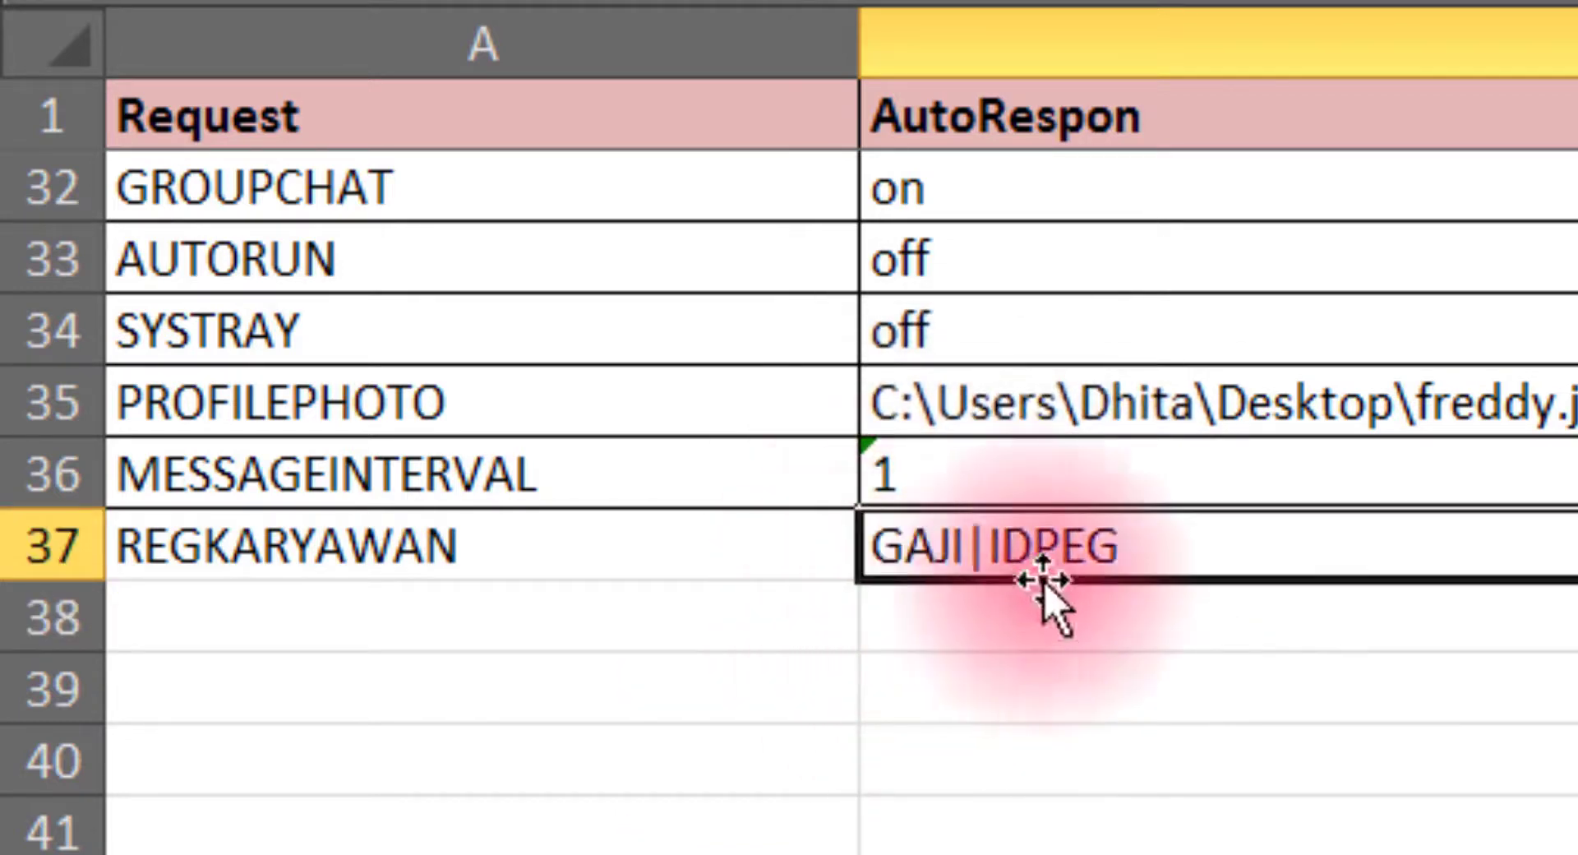
pyautogui.doubleClick(1147, 546)
pyautogui.moveTo(1129, 548); pyautogui.dragTo(991, 549)
pyautogui.press('Escape')
pyautogui.click(1151, 851)
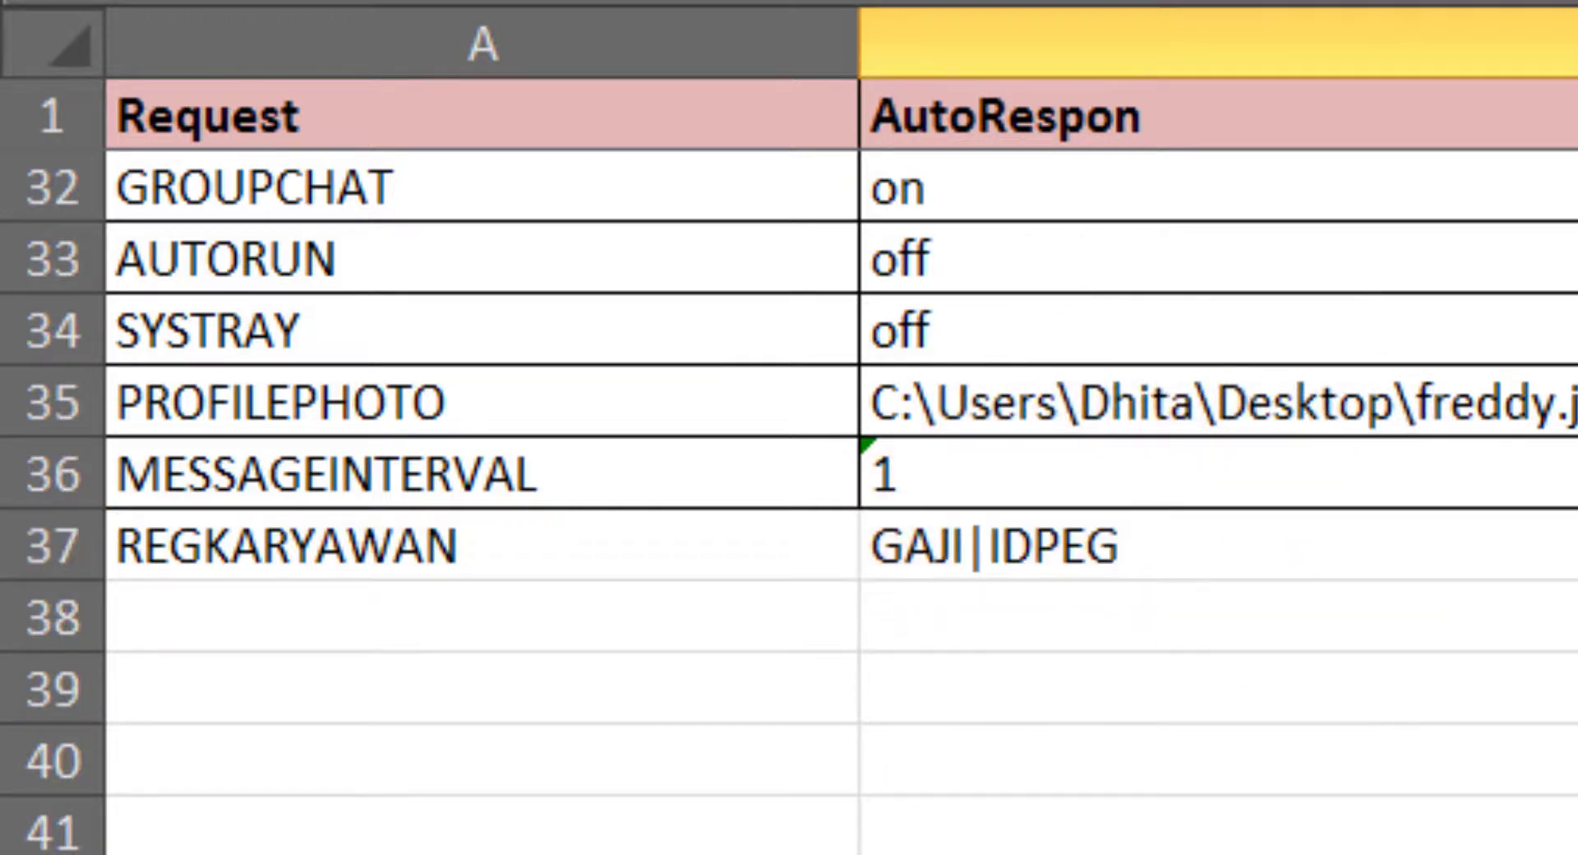
# On the GAJI sheet, review the IDPEG ids PEG001–PEG007 and the Keterangan_Request column
pyautogui.hotkey('ctrl', 'pagedown')
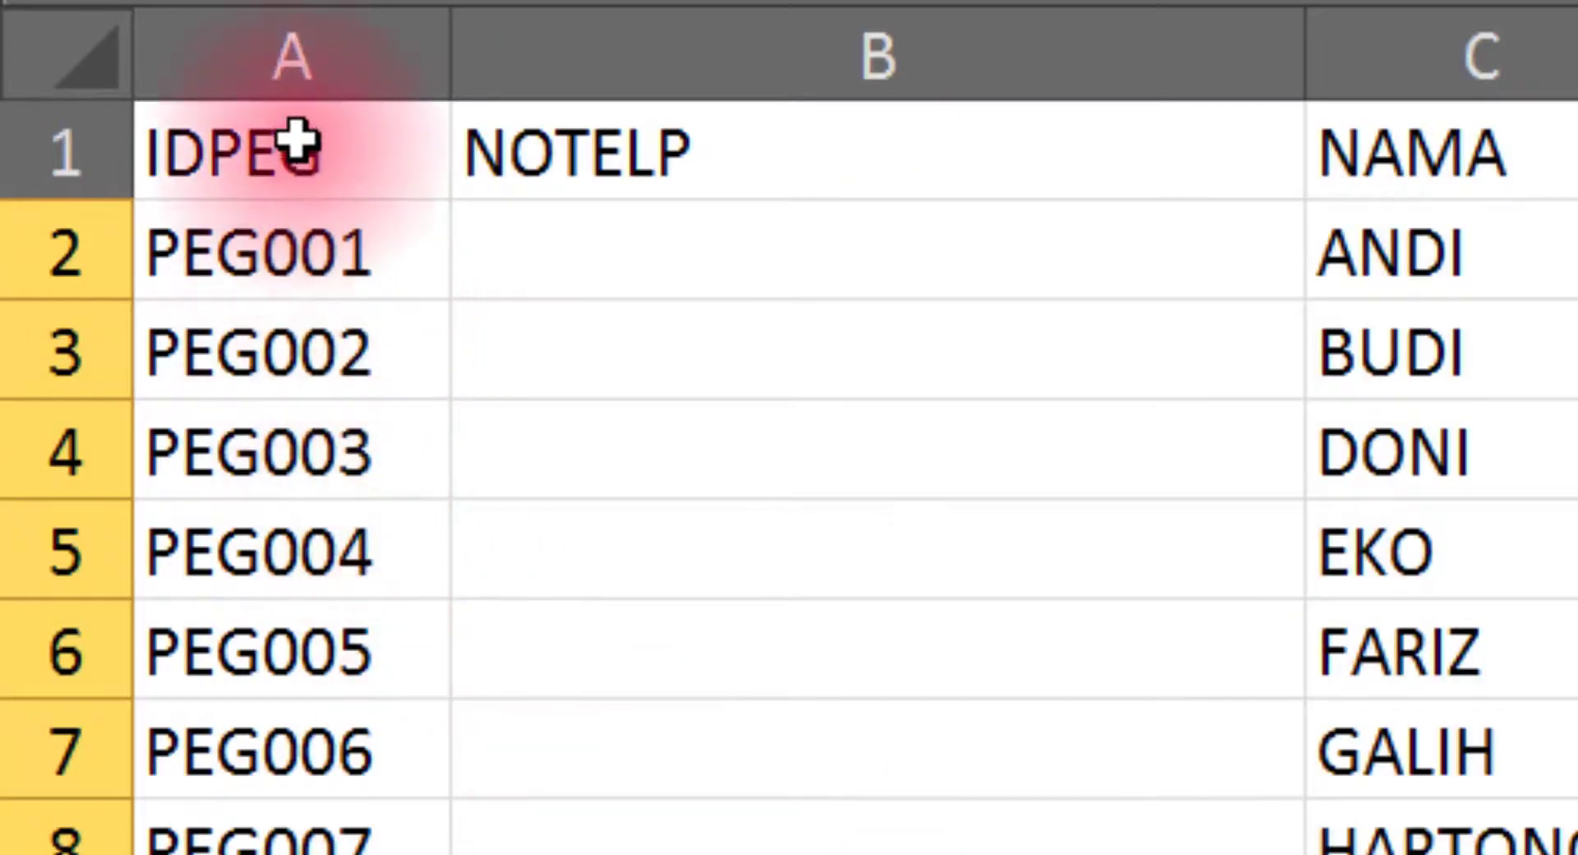
pyautogui.moveTo(295, 143); pyautogui.dragTo(296, 837)
pyautogui.click(337, 262)
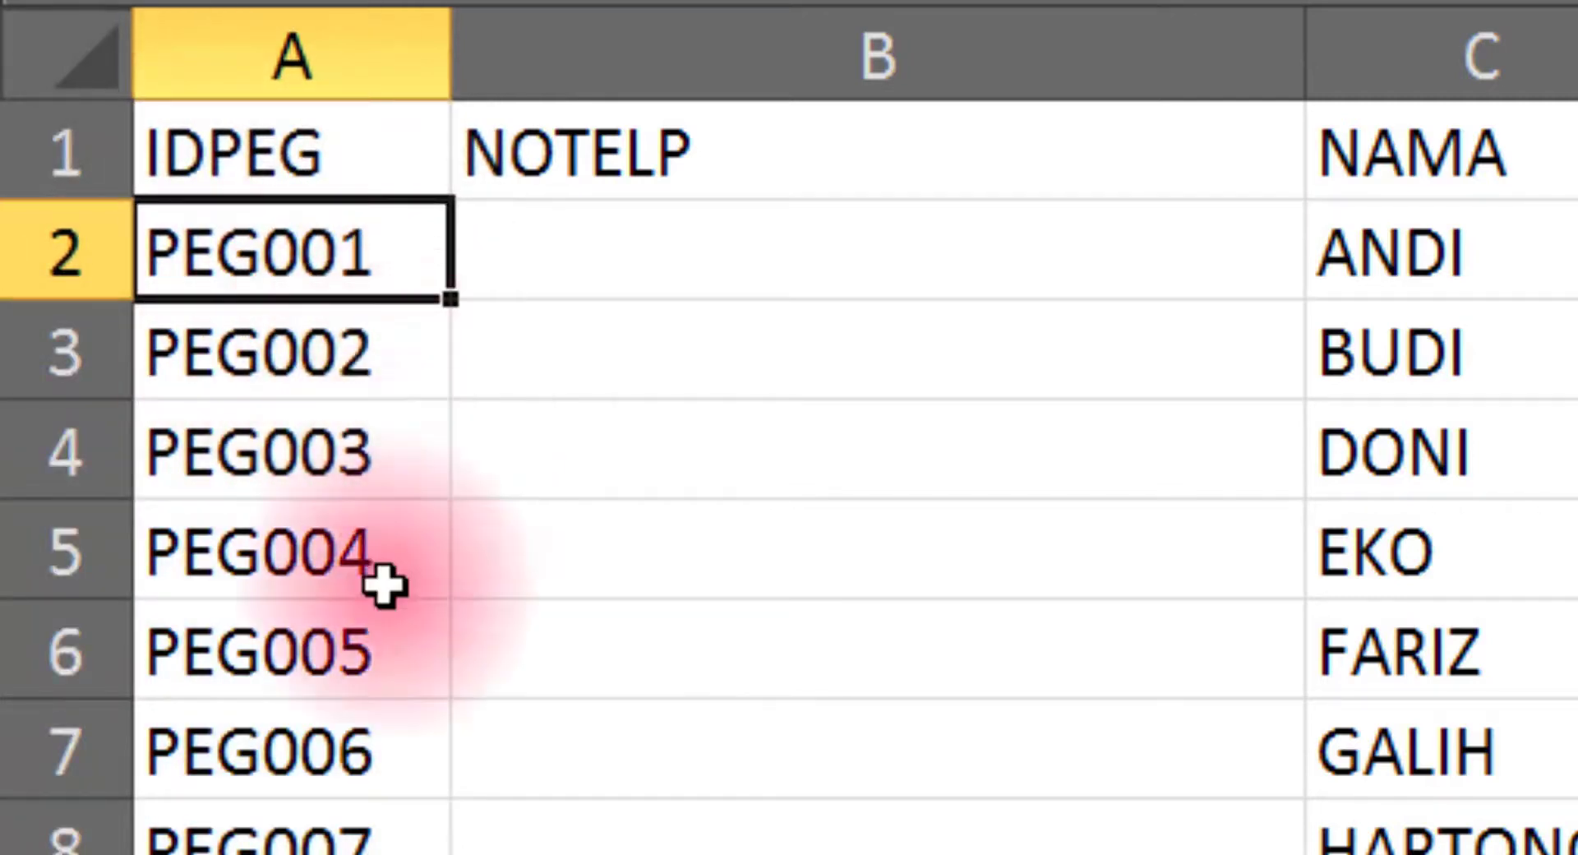
pyautogui.click(386, 842)
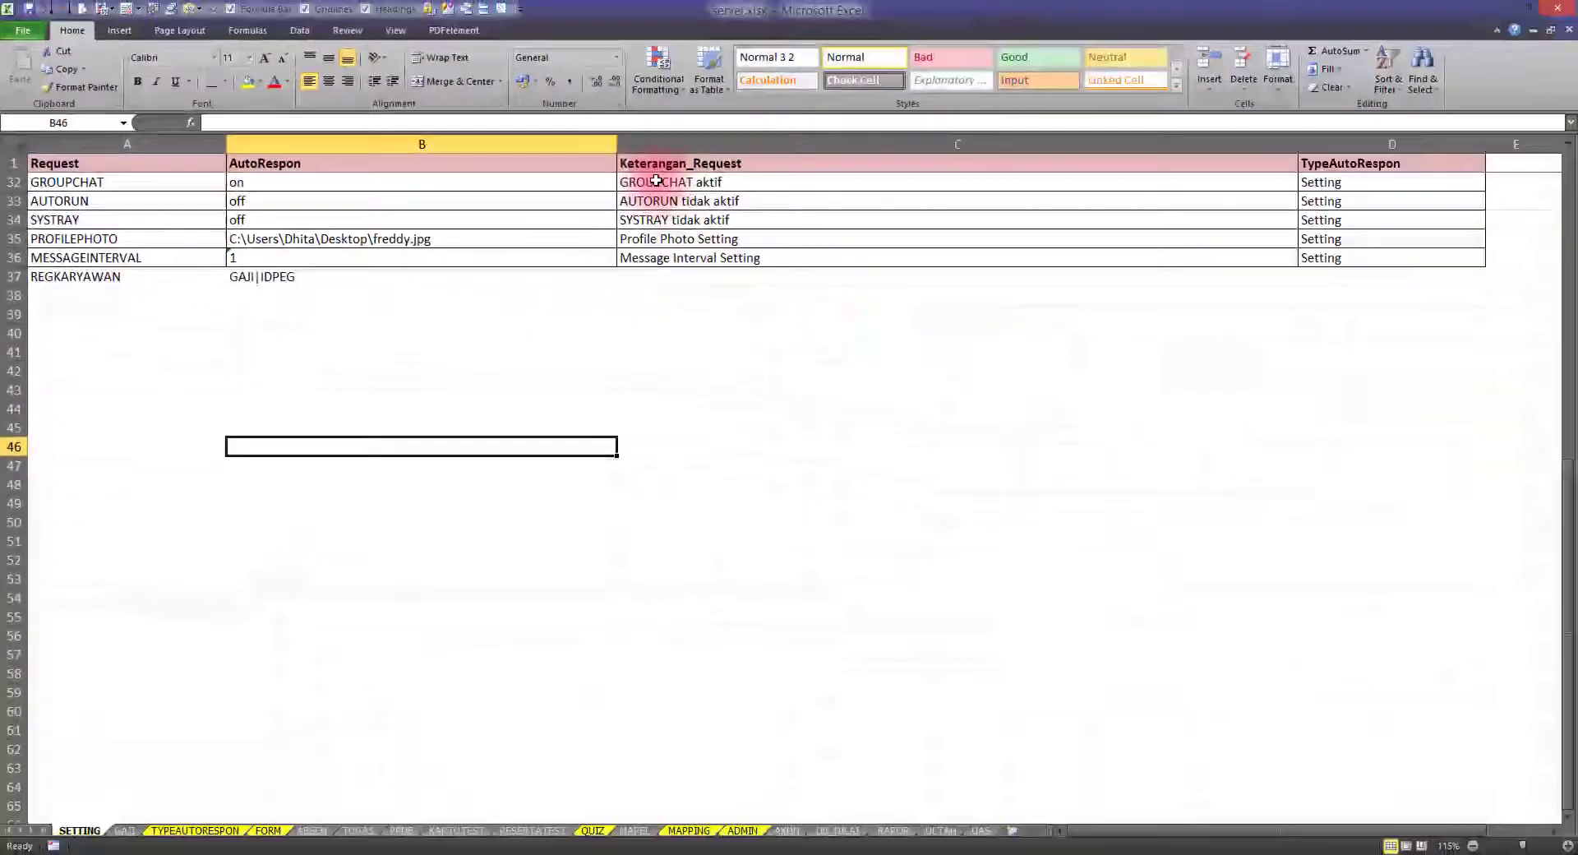
pyautogui.click(656, 164)
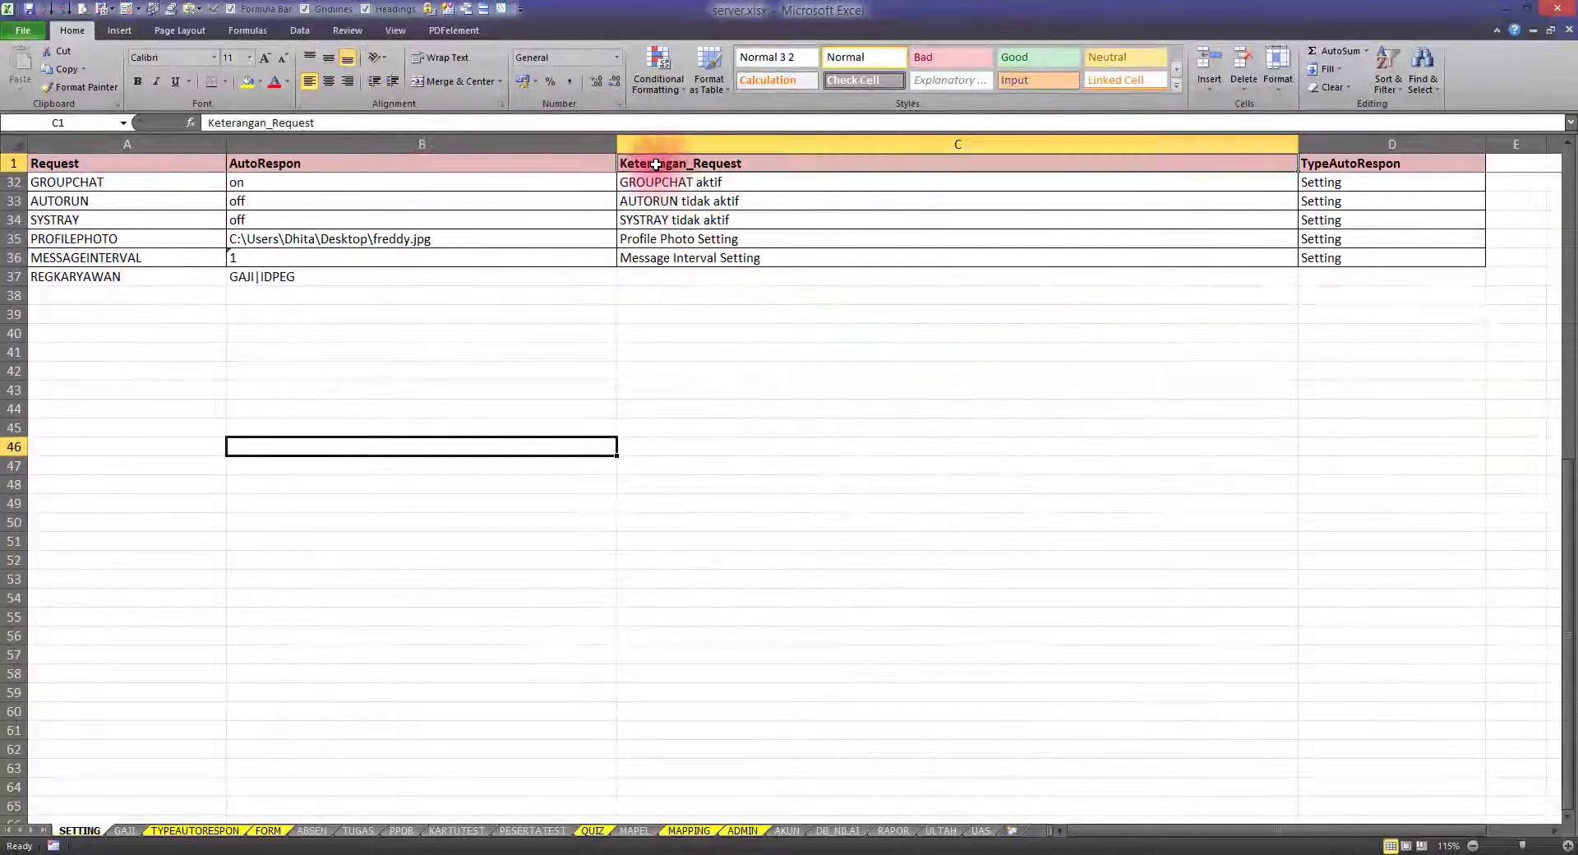
# Enter 'Terimakasih, Nomor anda telah teregistrasi !' as the message in cell C37
pyautogui.hotkey('alt', 'Tab')
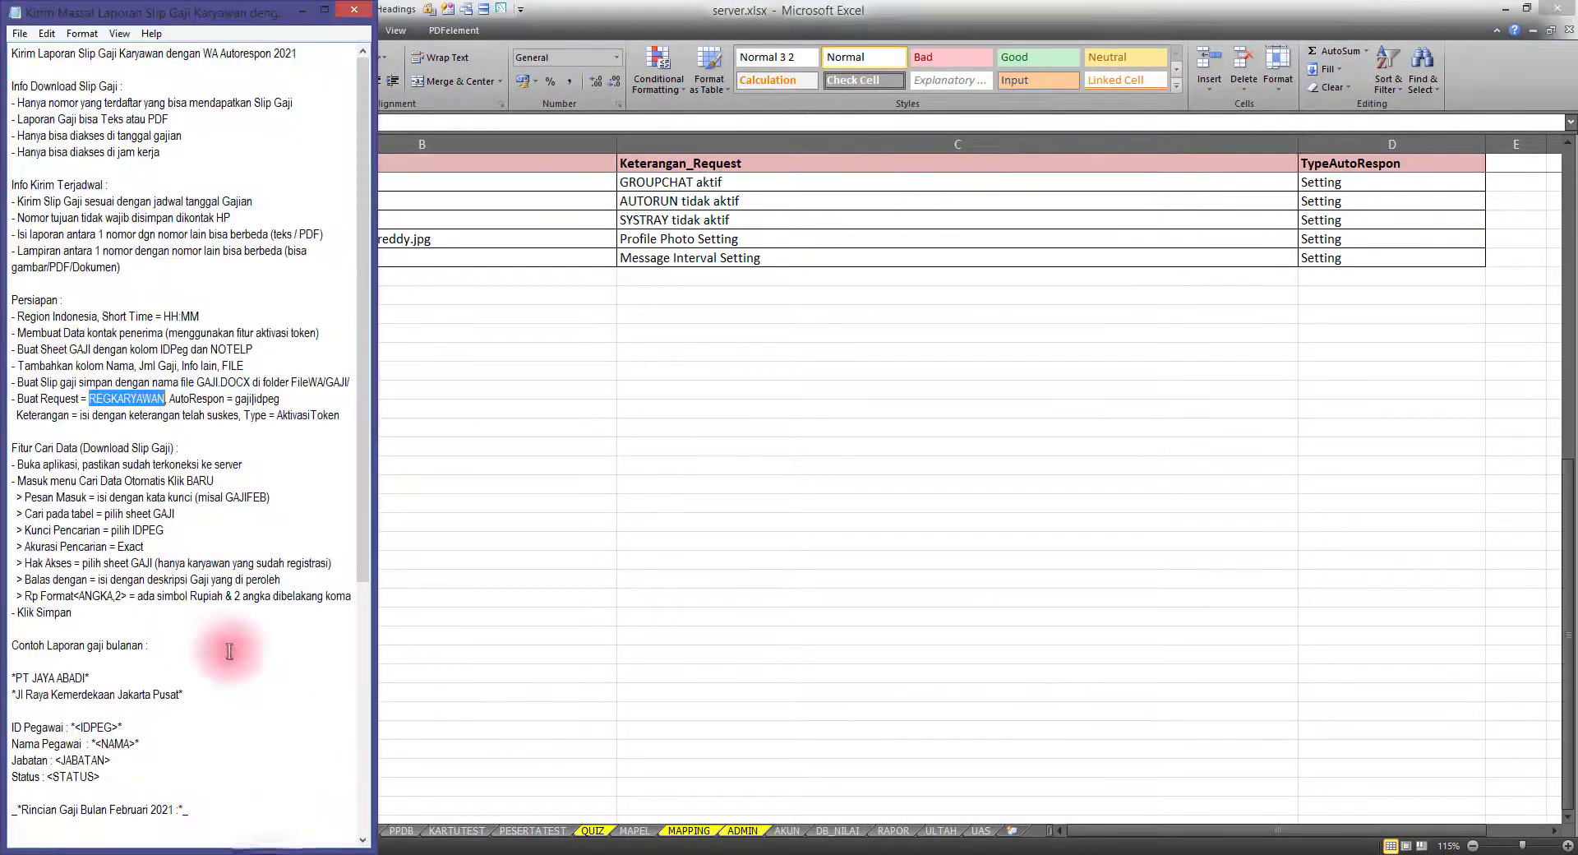
pyautogui.moveTo(82, 419); pyautogui.dragTo(245, 418)
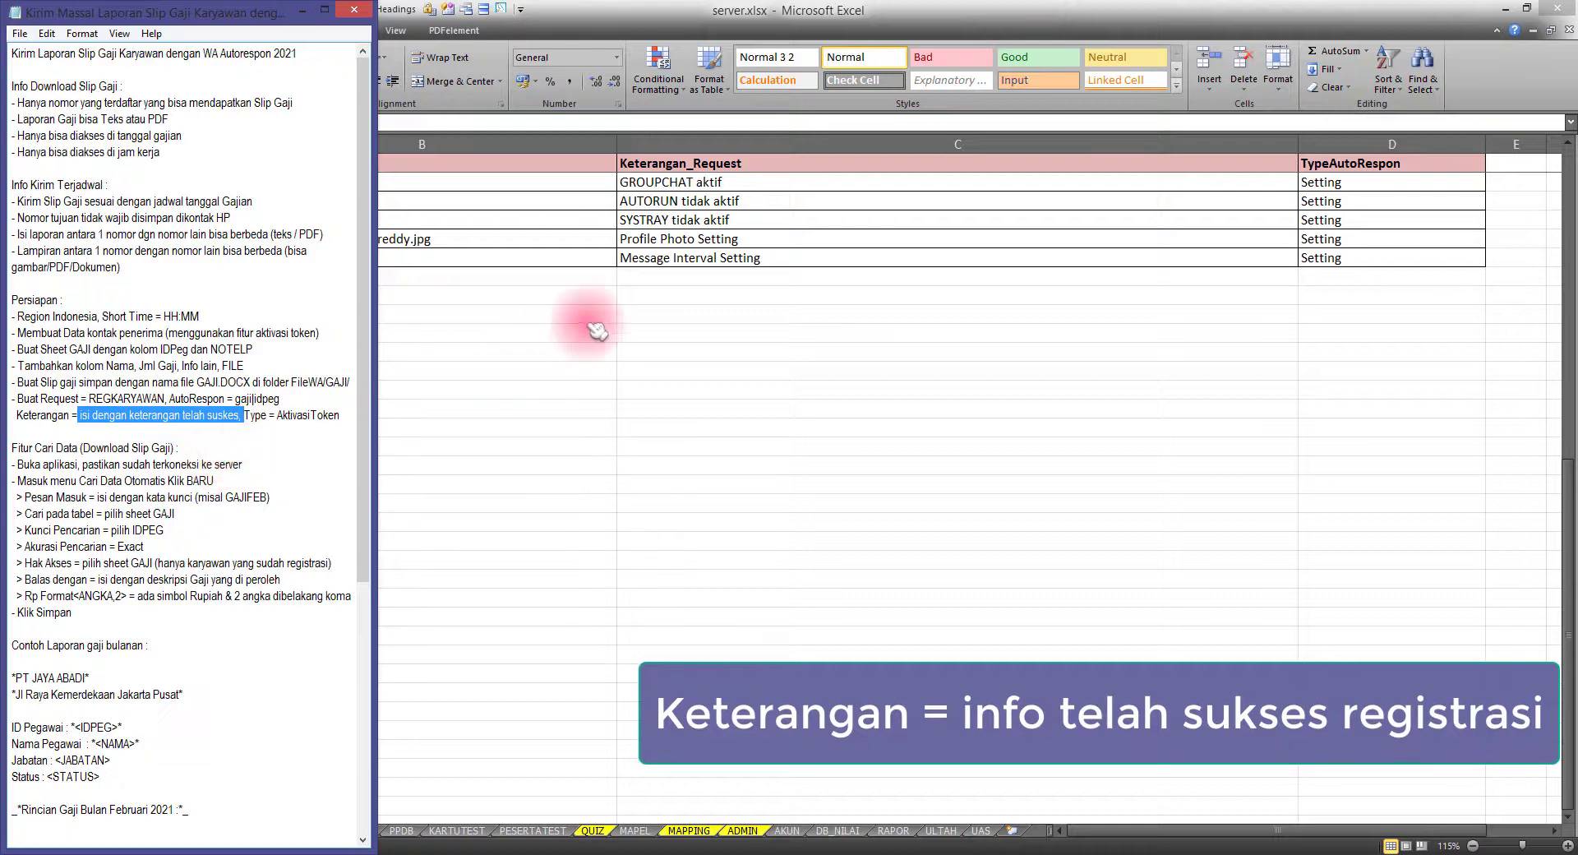
pyautogui.click(652, 280)
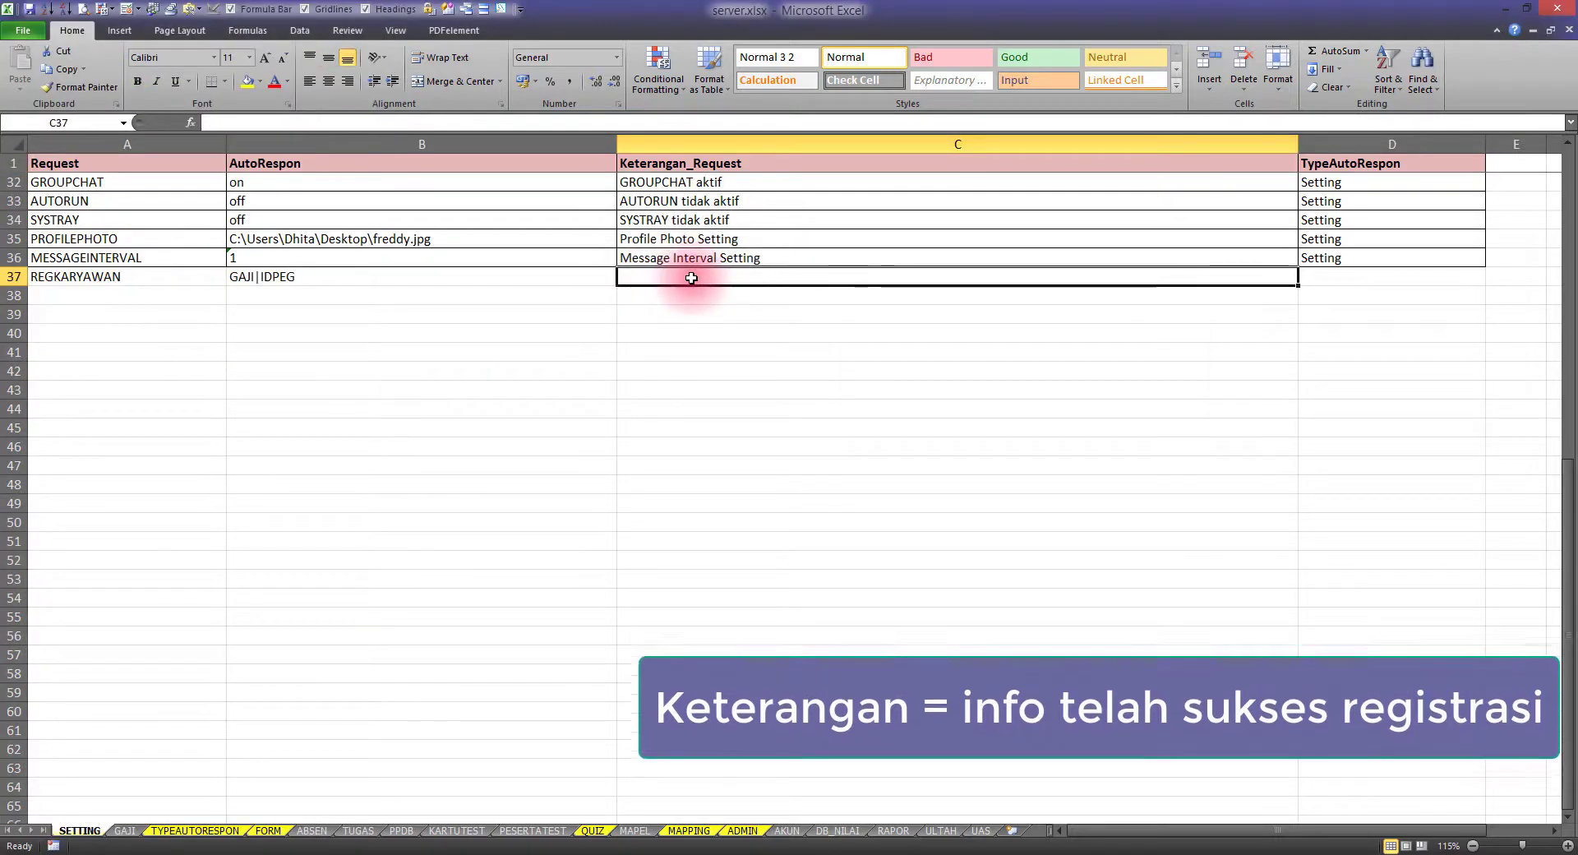
pyautogui.write('terimakasih, Nomor anda telah teregistrasi !')
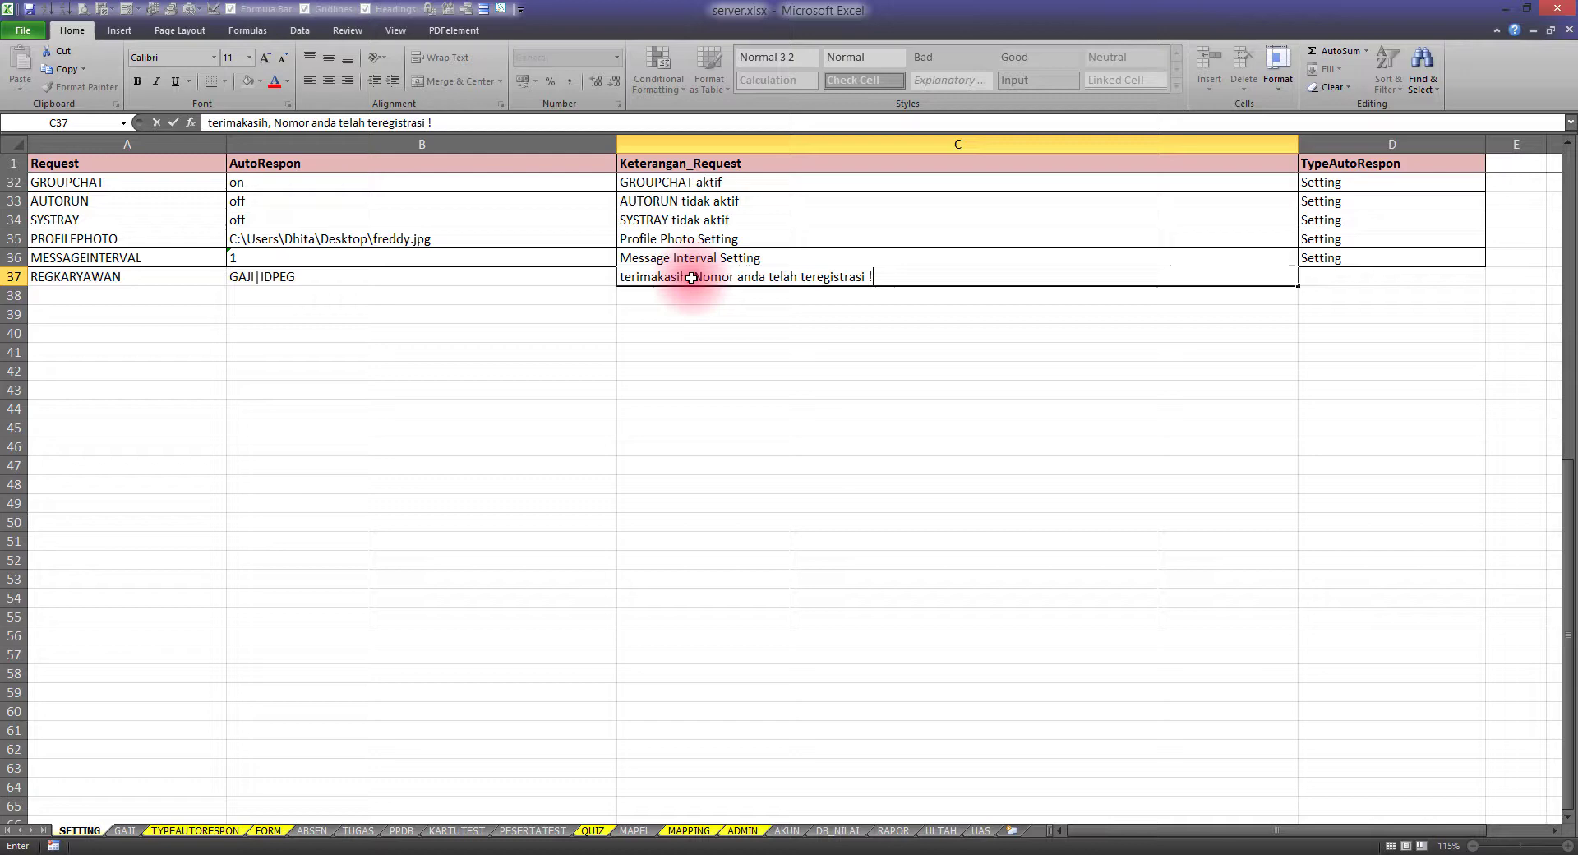
pyautogui.press('Return')
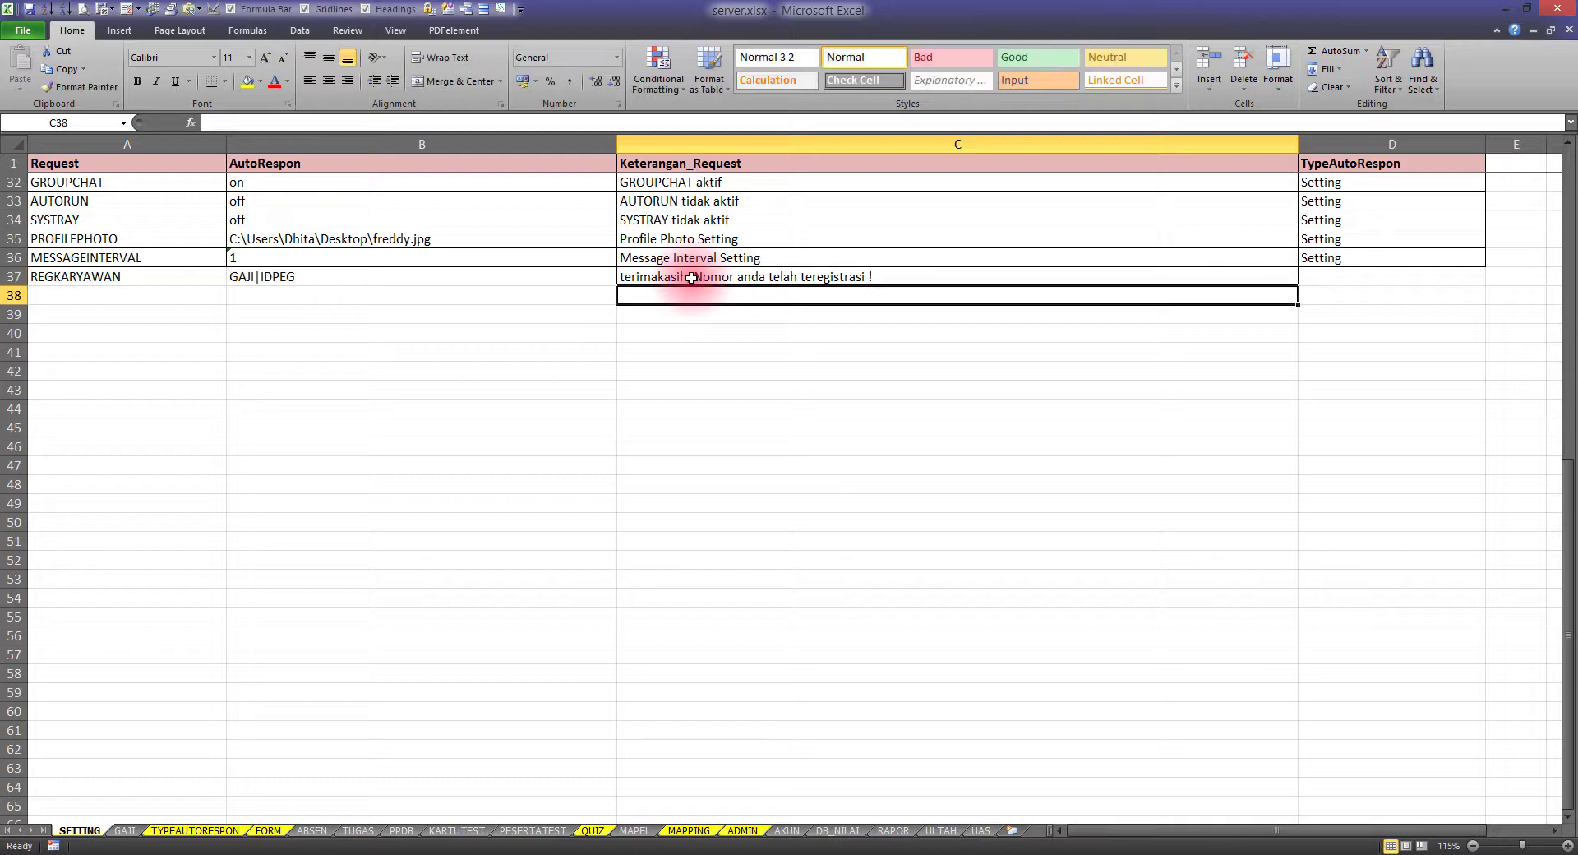
pyautogui.click(668, 278)
pyautogui.doubleClick(635, 280)
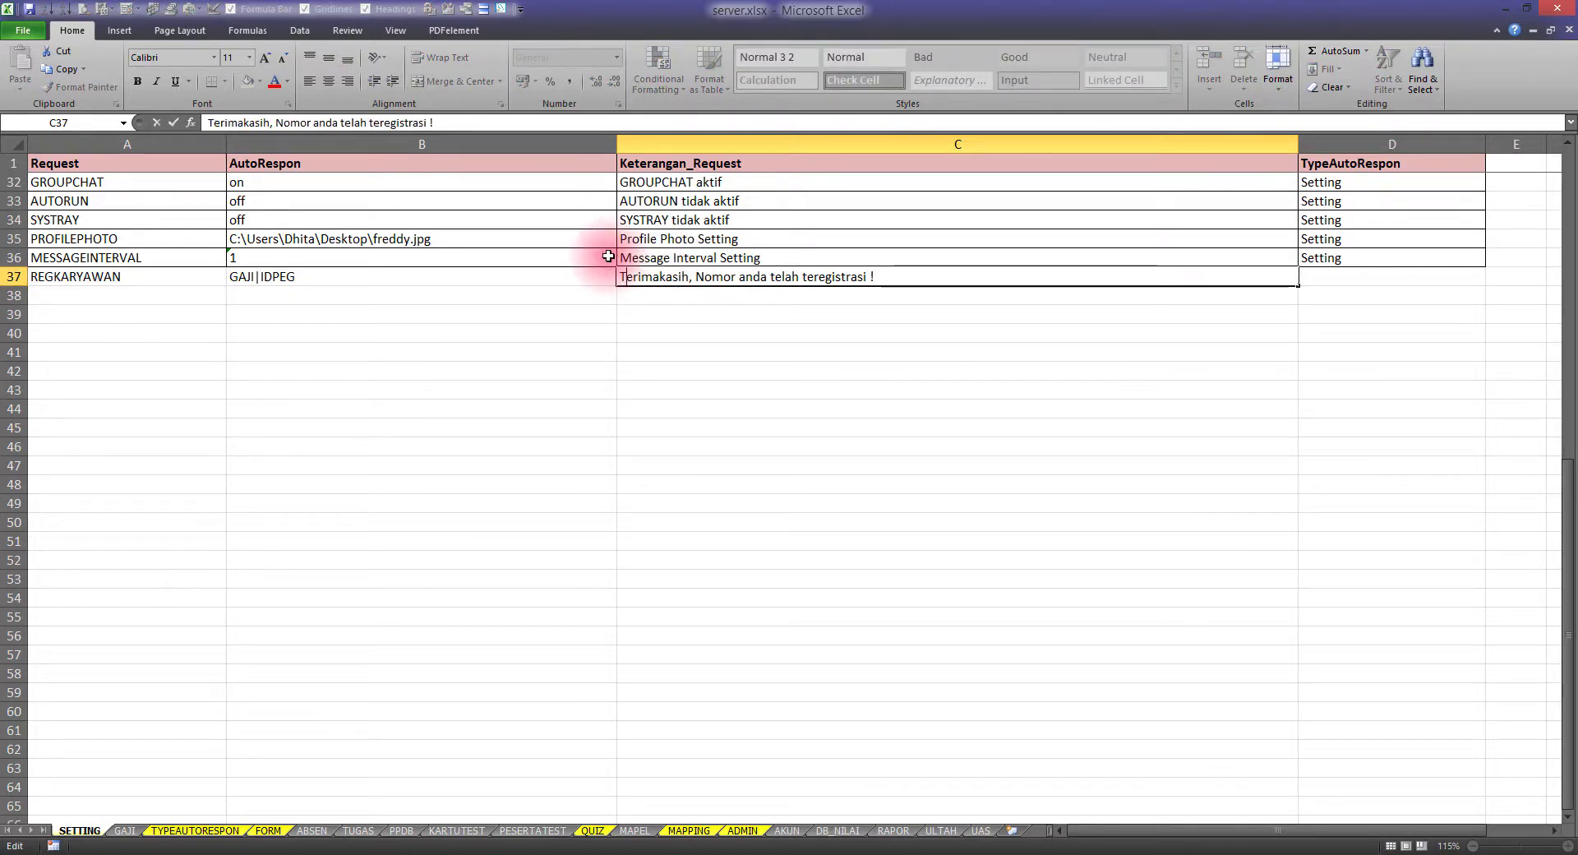
pyautogui.press('Return')
# Enter AktivasiToken as the response type in cell D37, as given in the notes
pyautogui.click(830, 276)
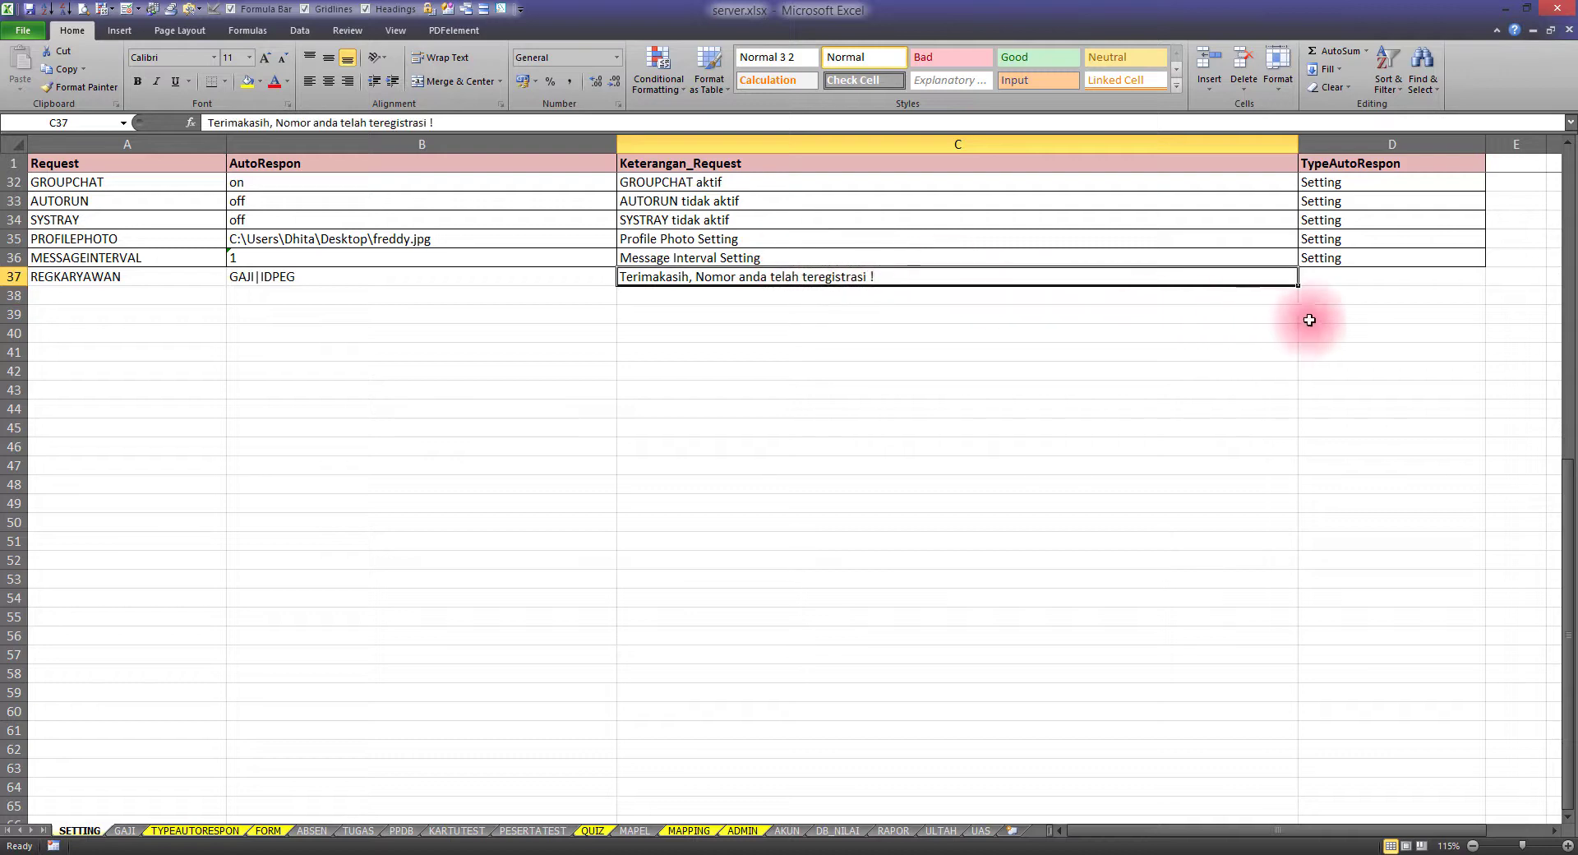
pyautogui.click(1329, 285)
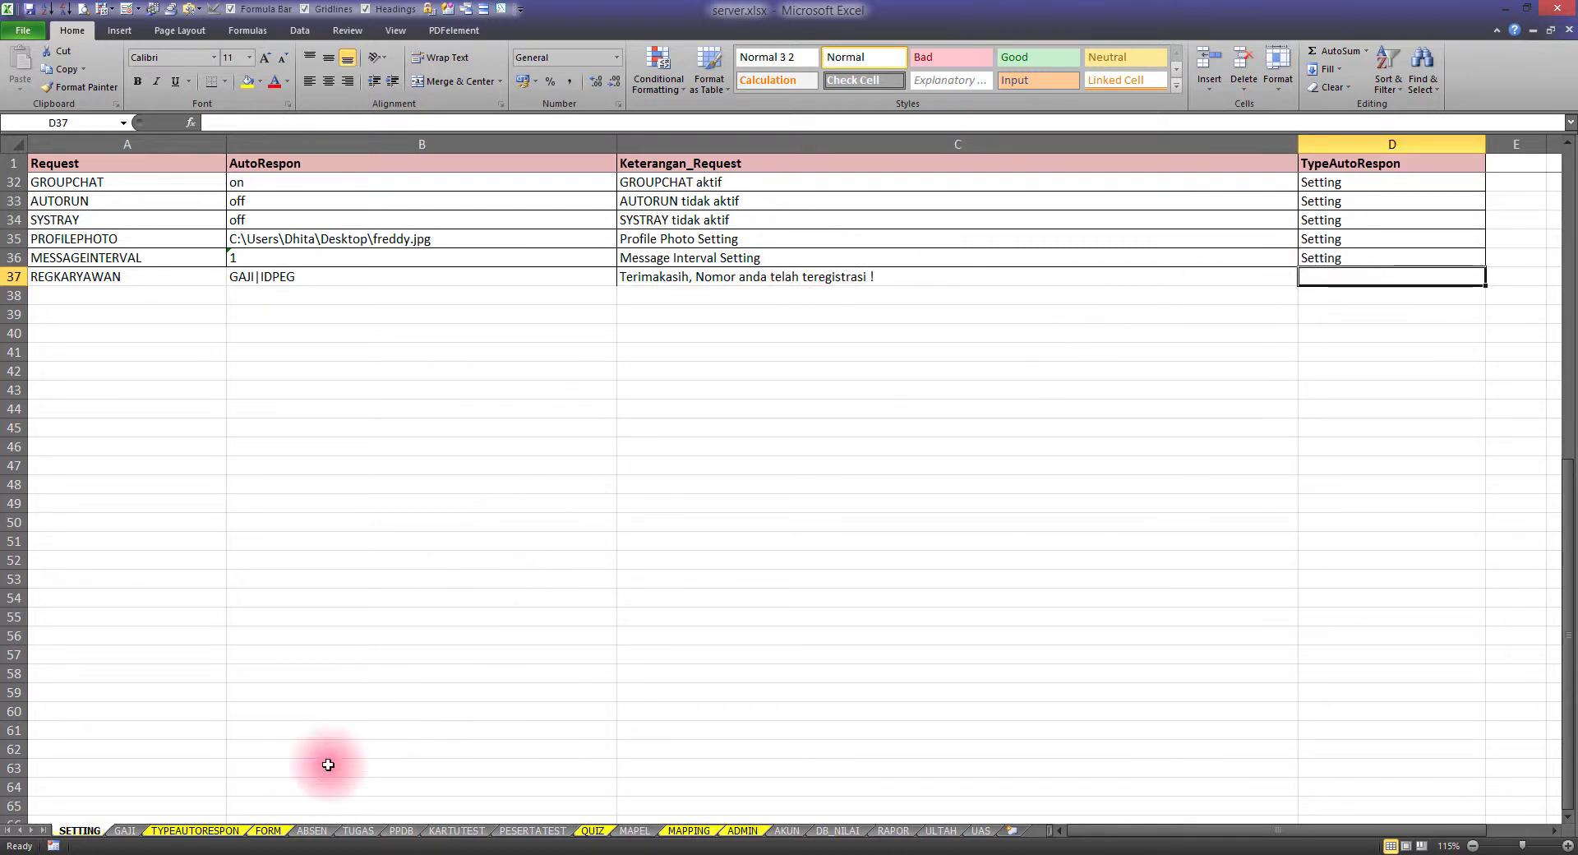
pyautogui.click(267, 847)
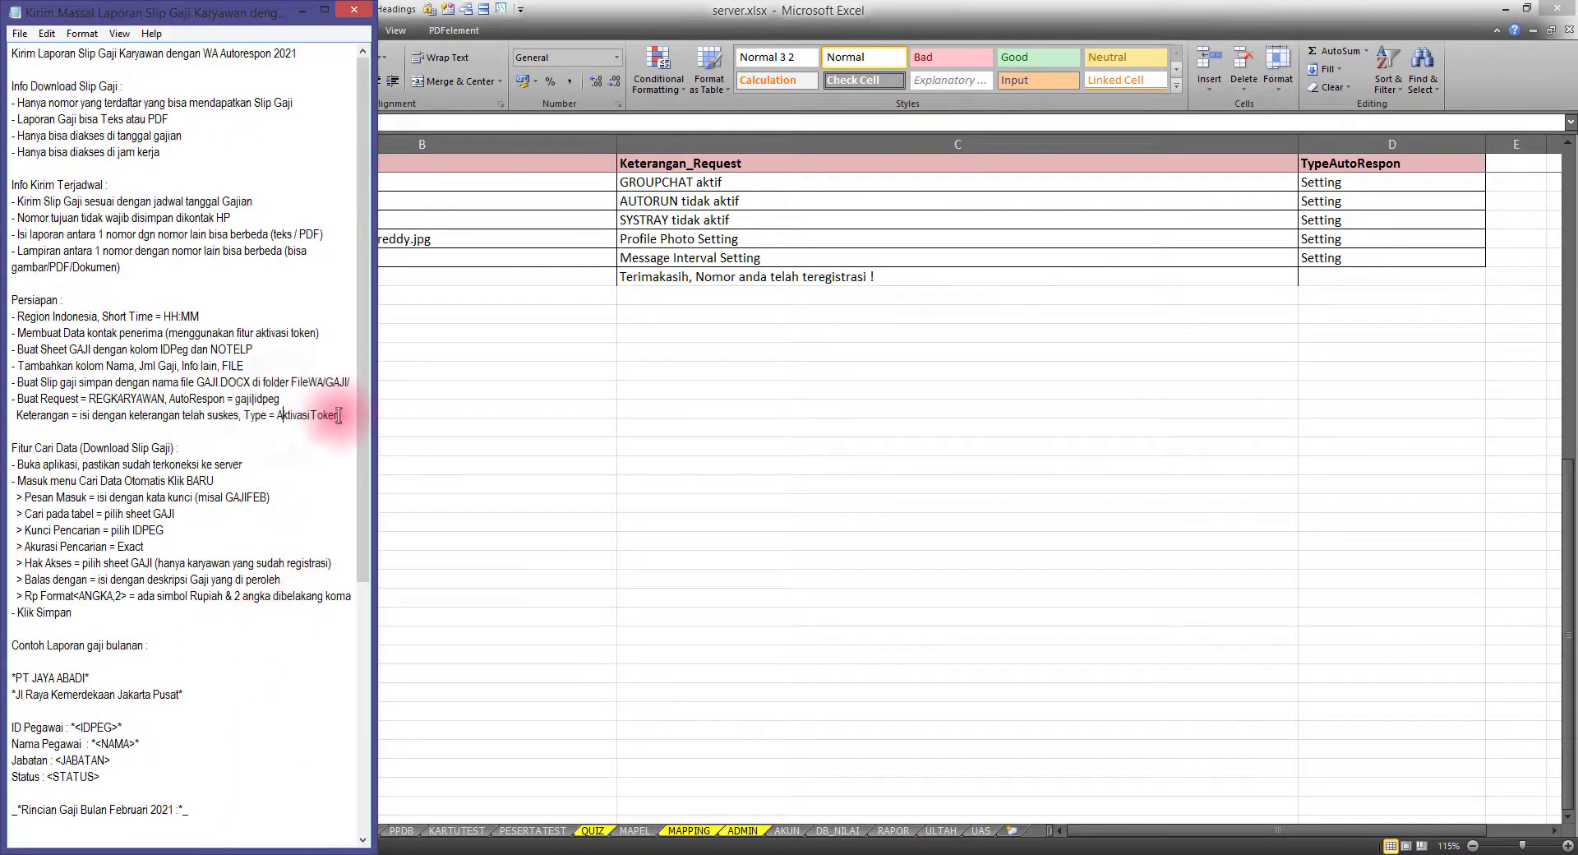
pyautogui.moveTo(338, 415); pyautogui.dragTo(277, 415)
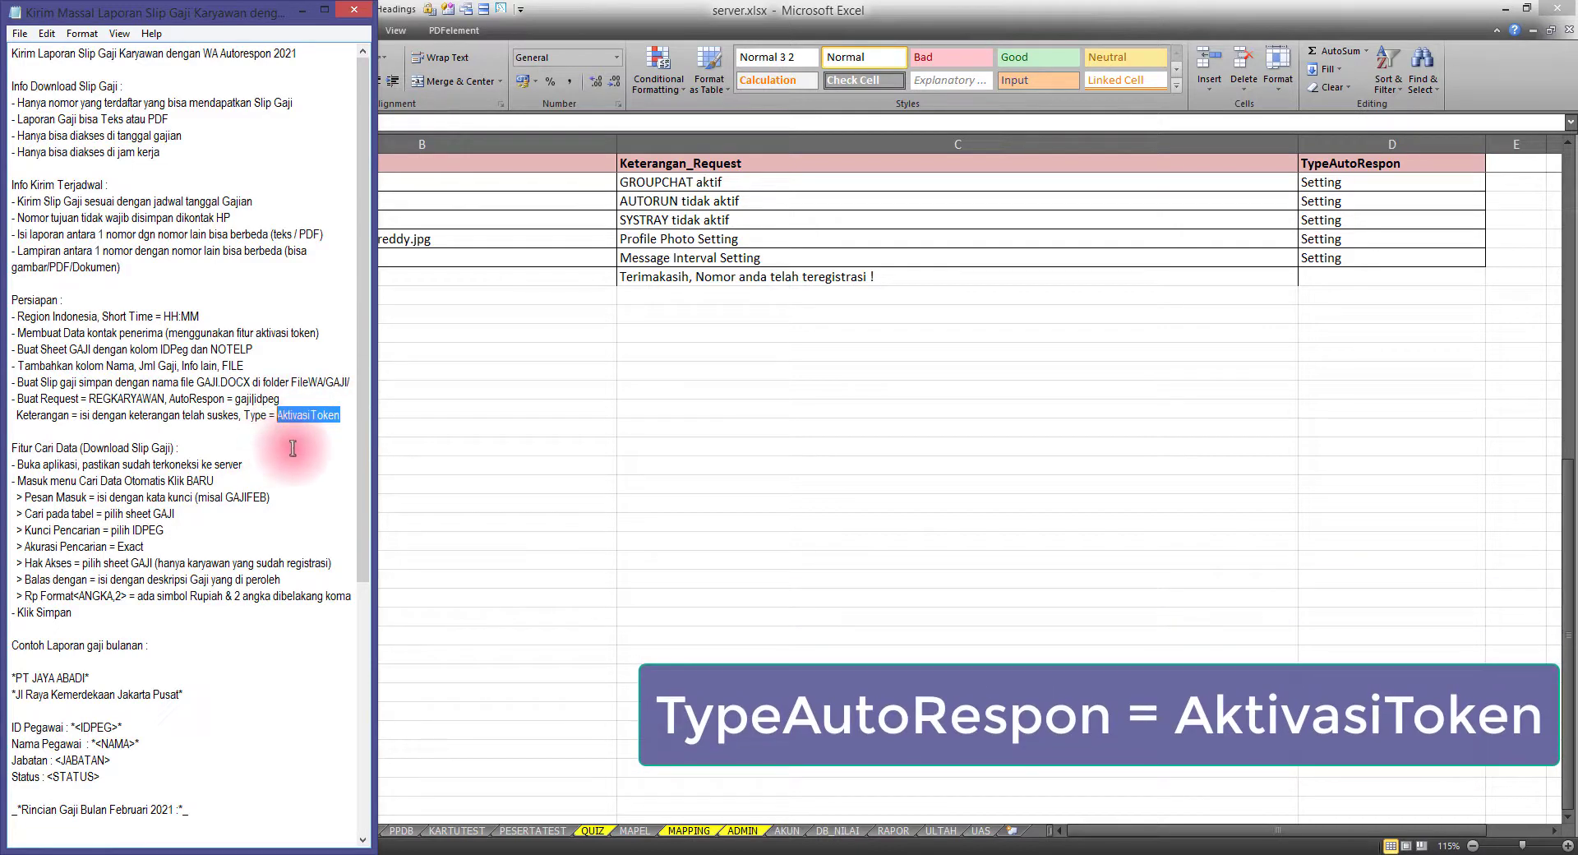
pyautogui.click(1329, 276)
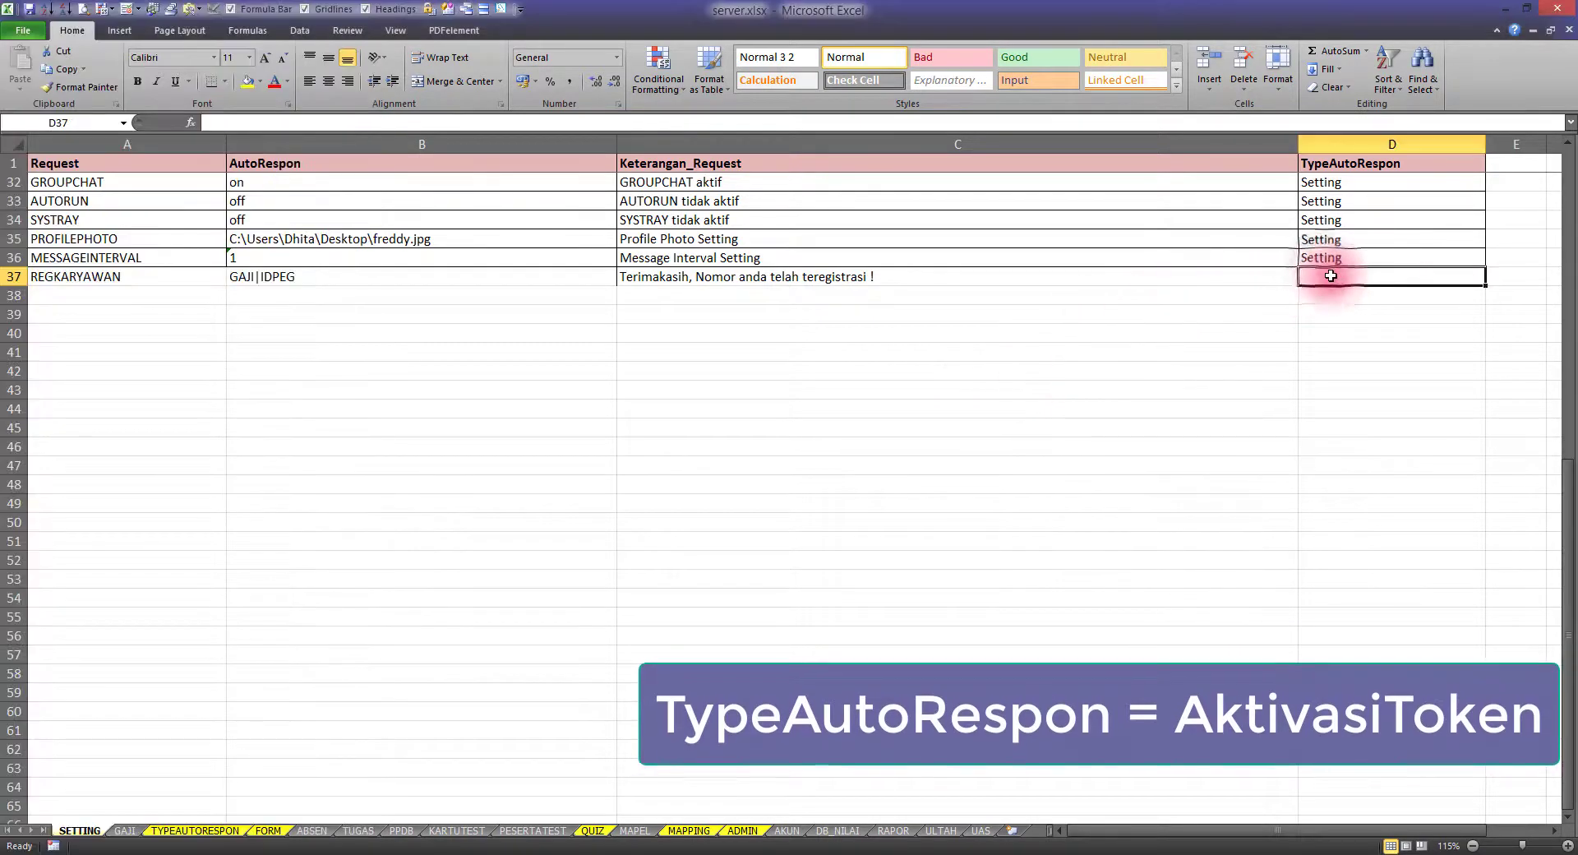
pyautogui.write('AktivasiToken')
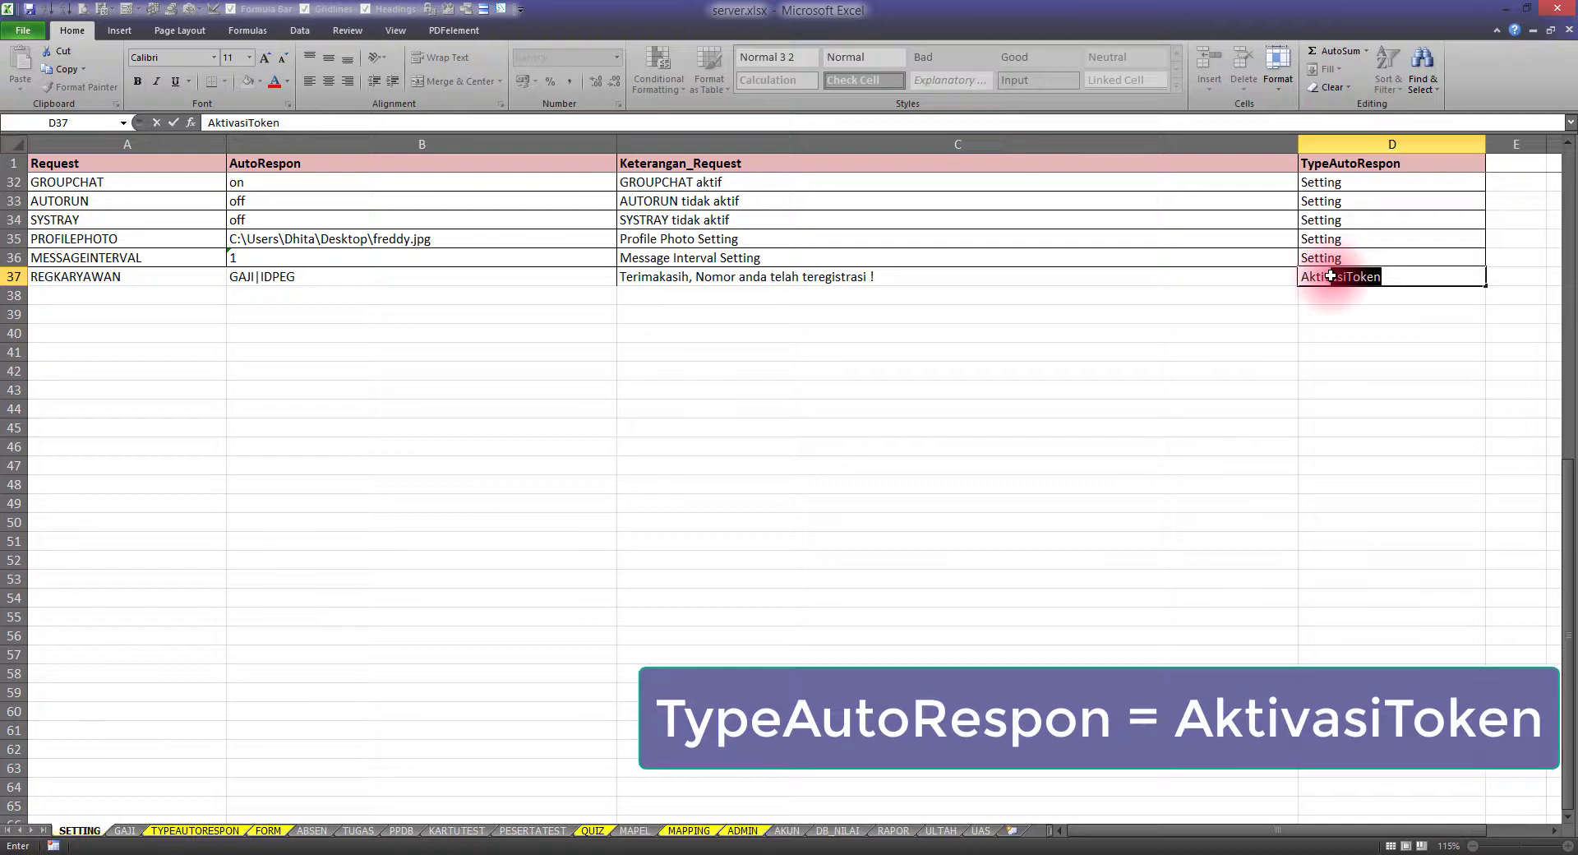
pyautogui.press('Return')
pyautogui.click(1332, 279)
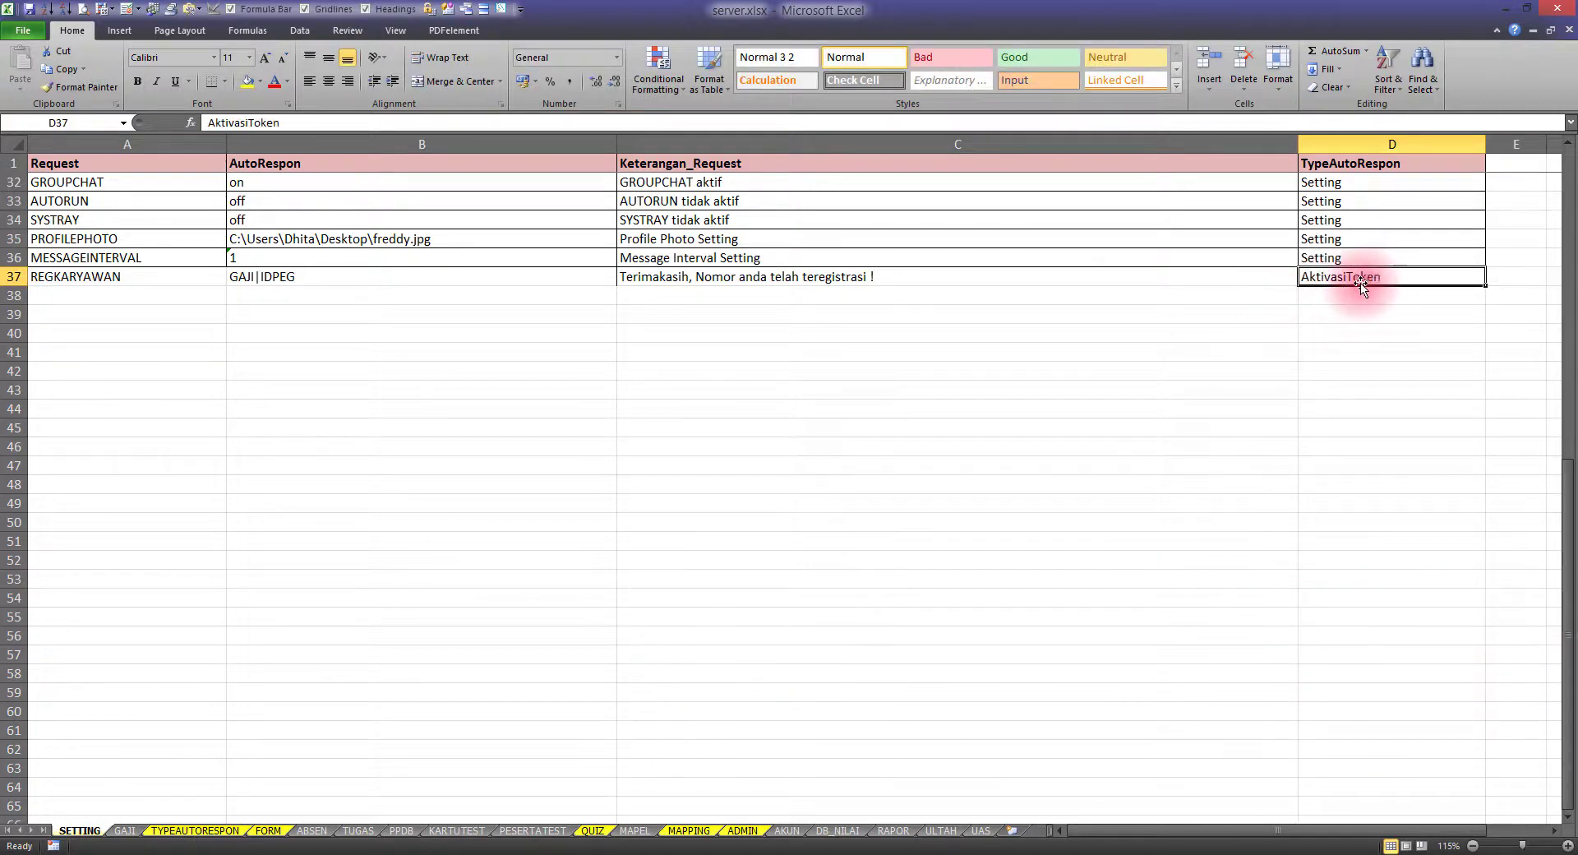
# Apply All Borders to the row 37 cells A37:D37
pyautogui.moveTo(131, 277); pyautogui.dragTo(1377, 281)
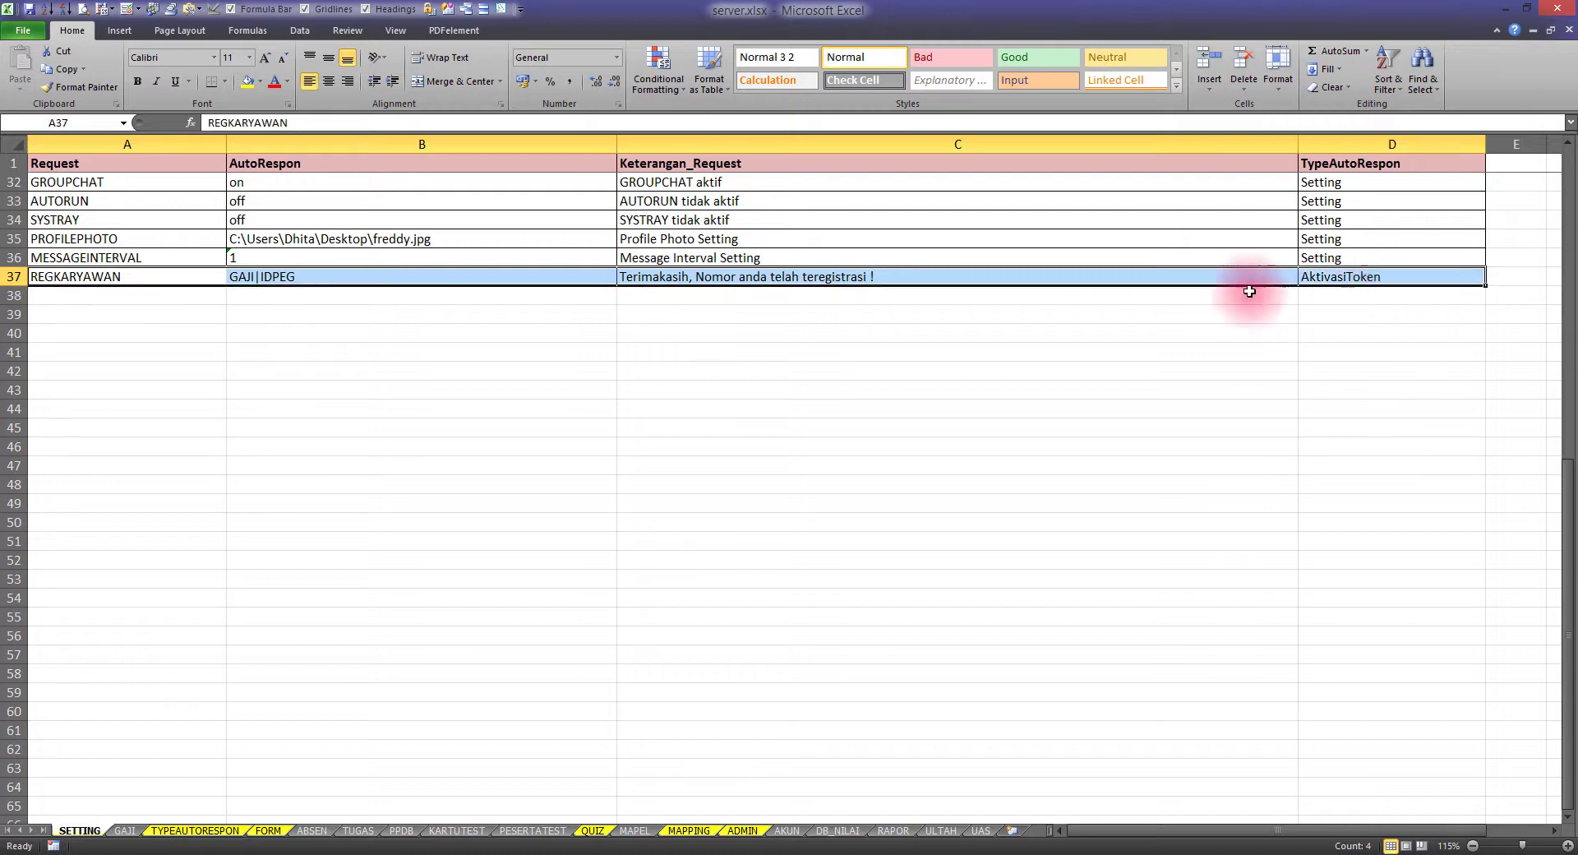
pyautogui.click(225, 83)
pyautogui.click(225, 324)
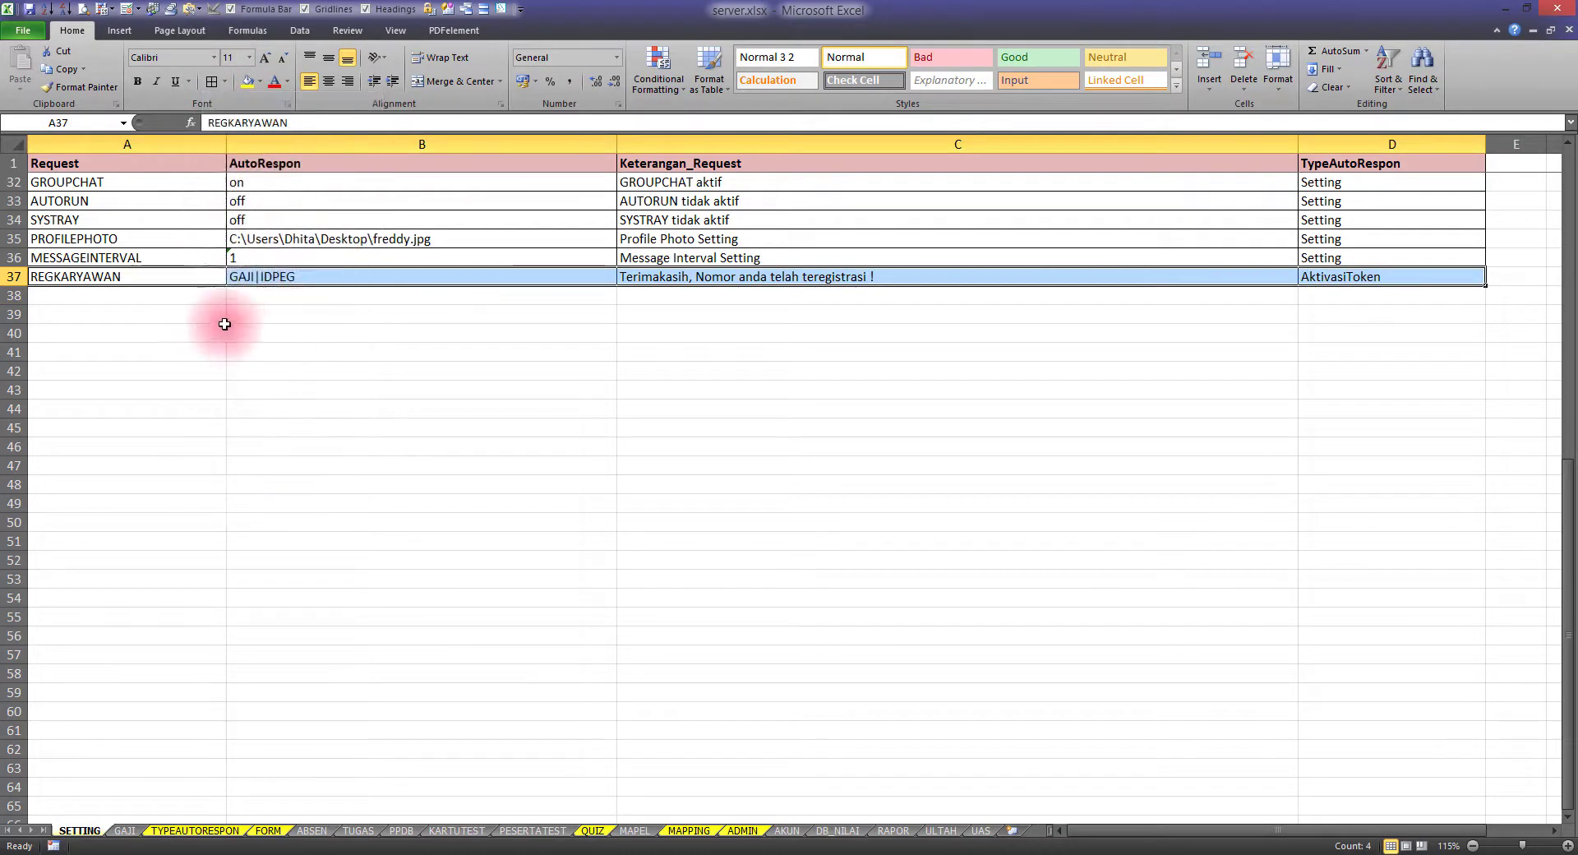
pyautogui.click(89, 289)
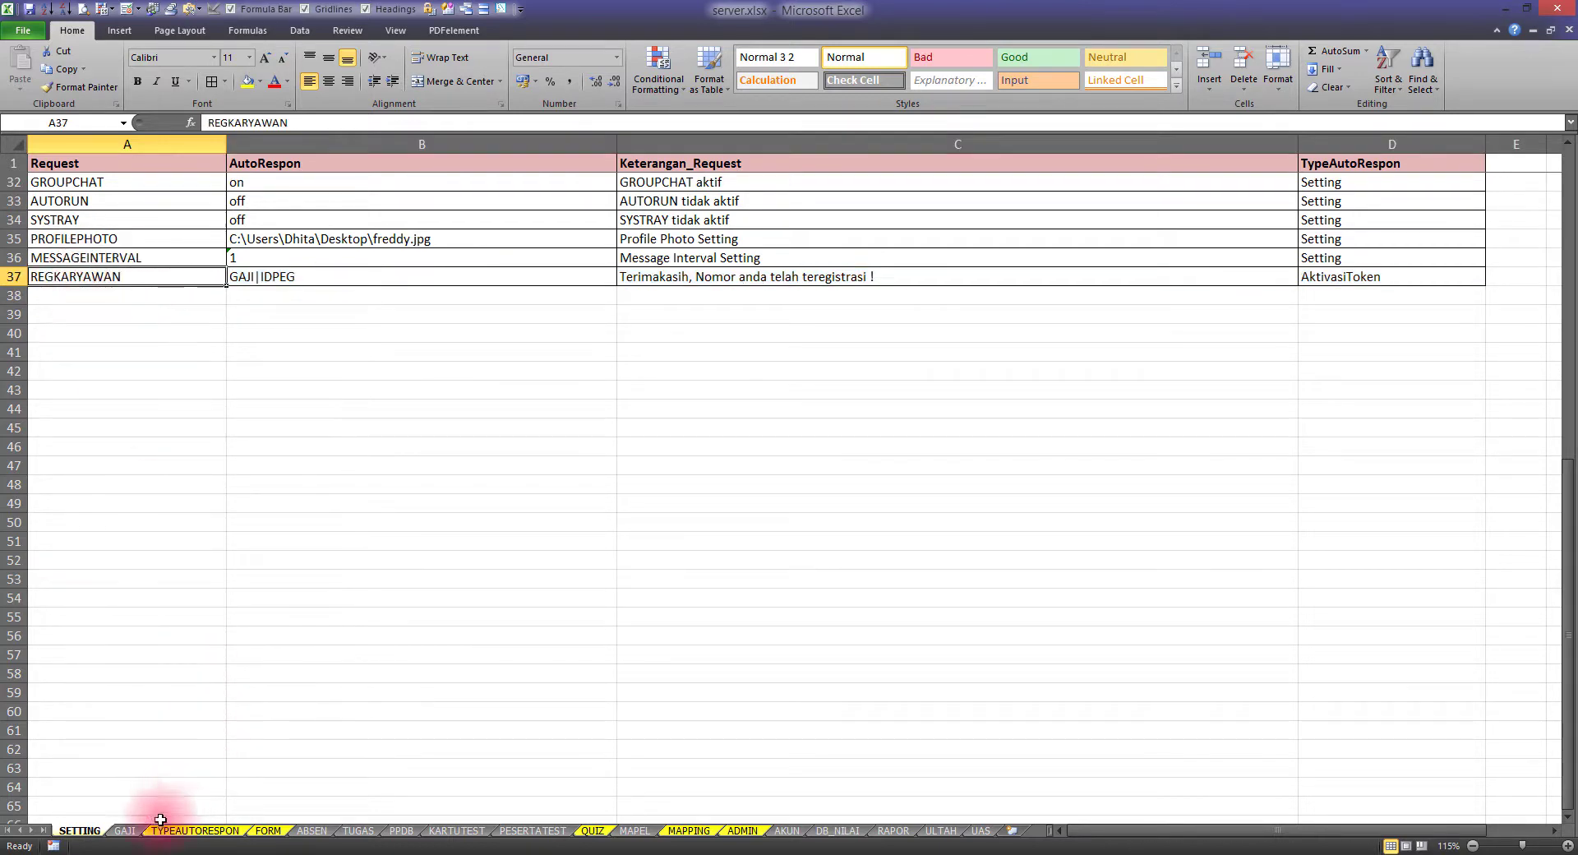
# Check the empty NOTELP cells on the GAJI sheet, then close server.xlsx
pyautogui.click(124, 830)
pyautogui.moveTo(166, 209); pyautogui.dragTo(165, 362)
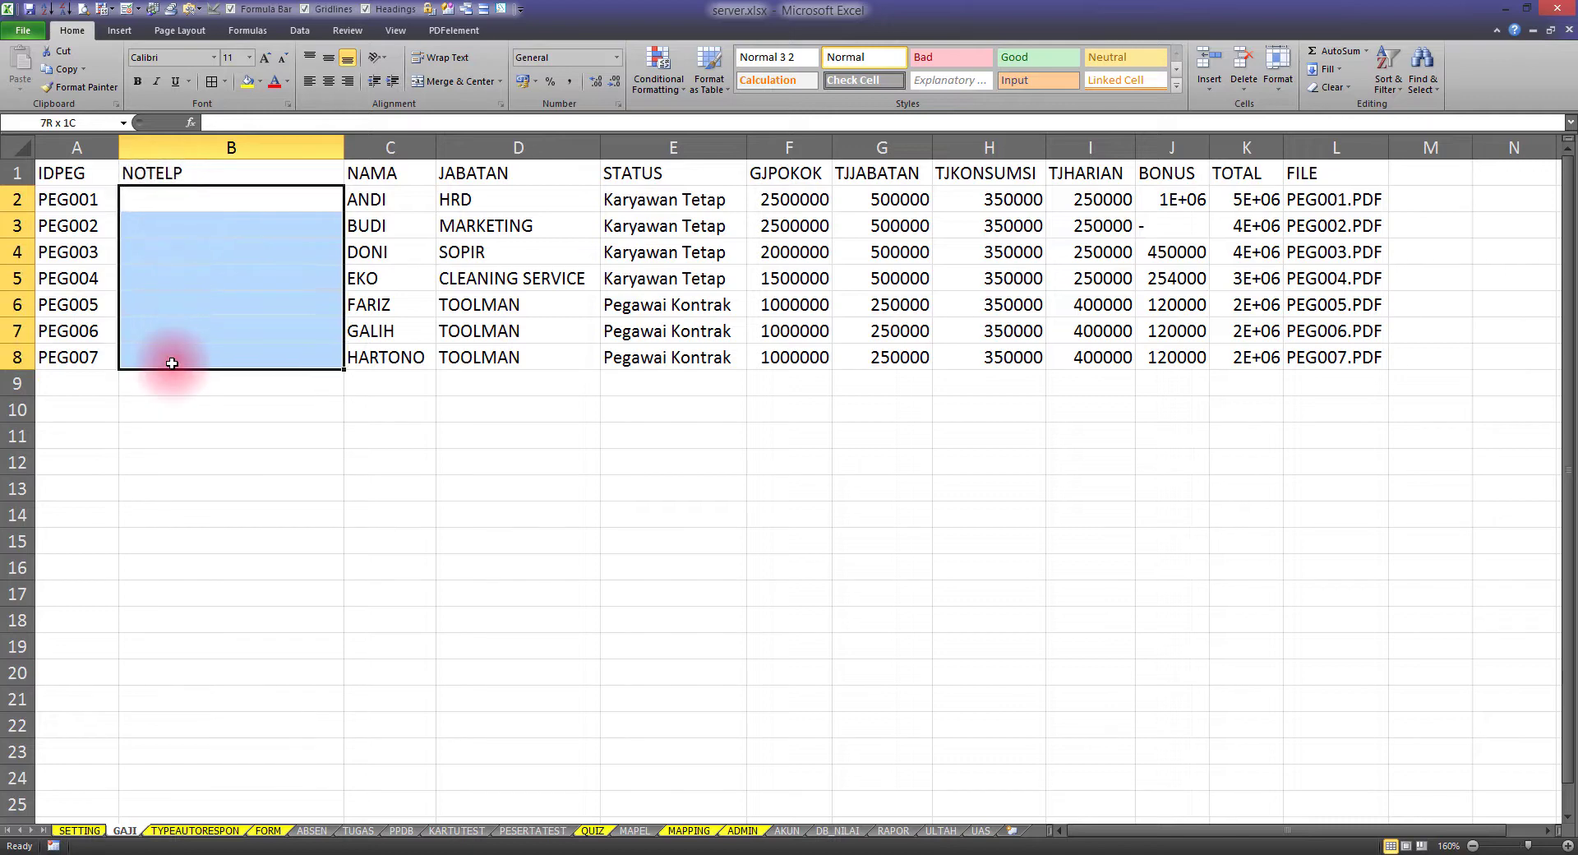
pyautogui.click(169, 362)
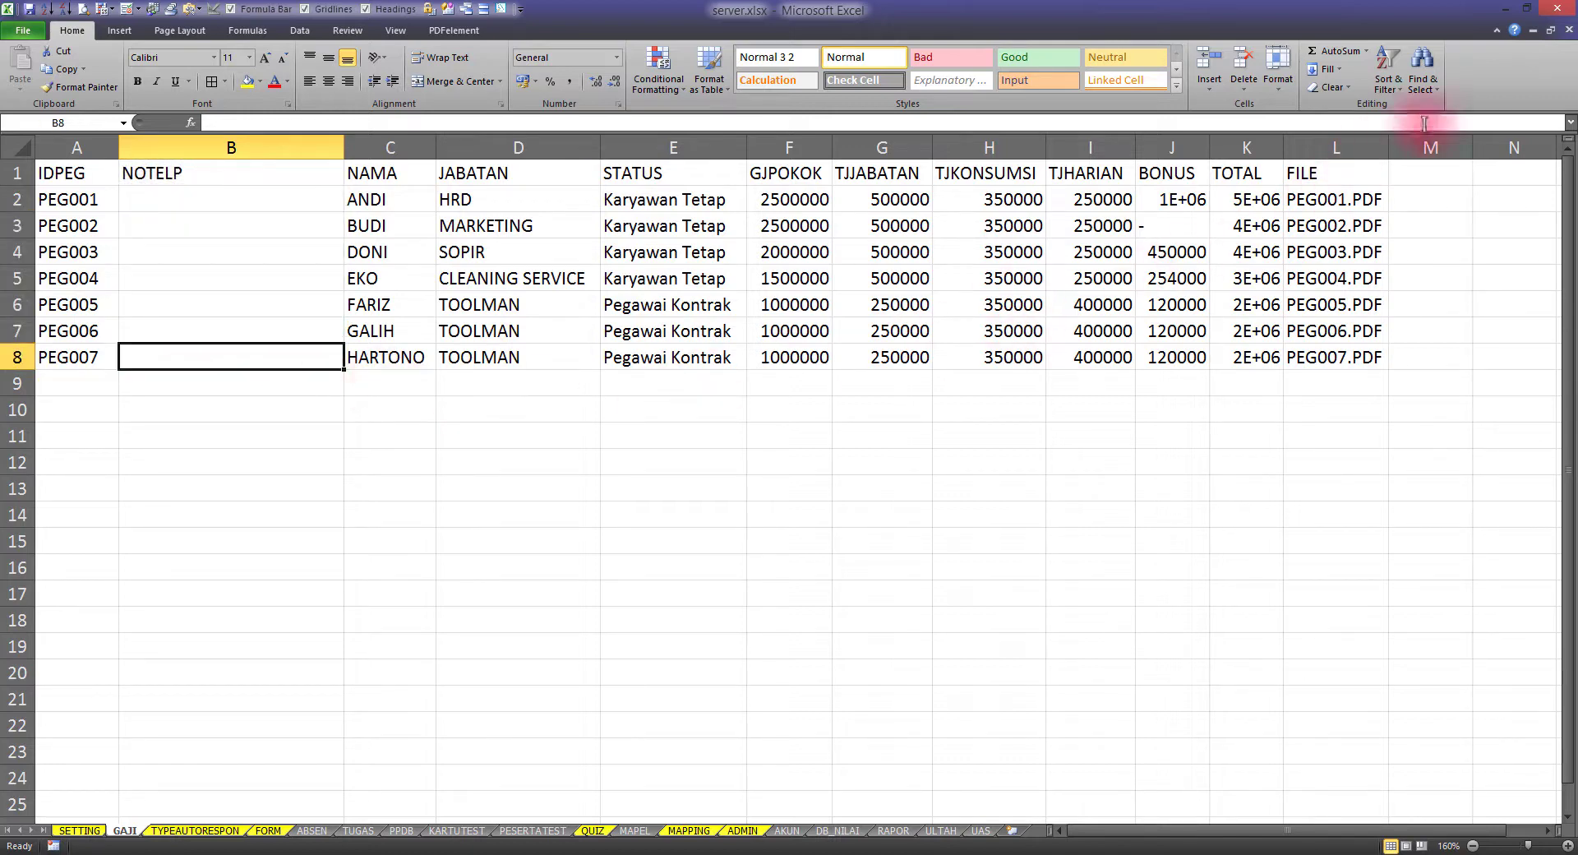
pyautogui.click(1564, 12)
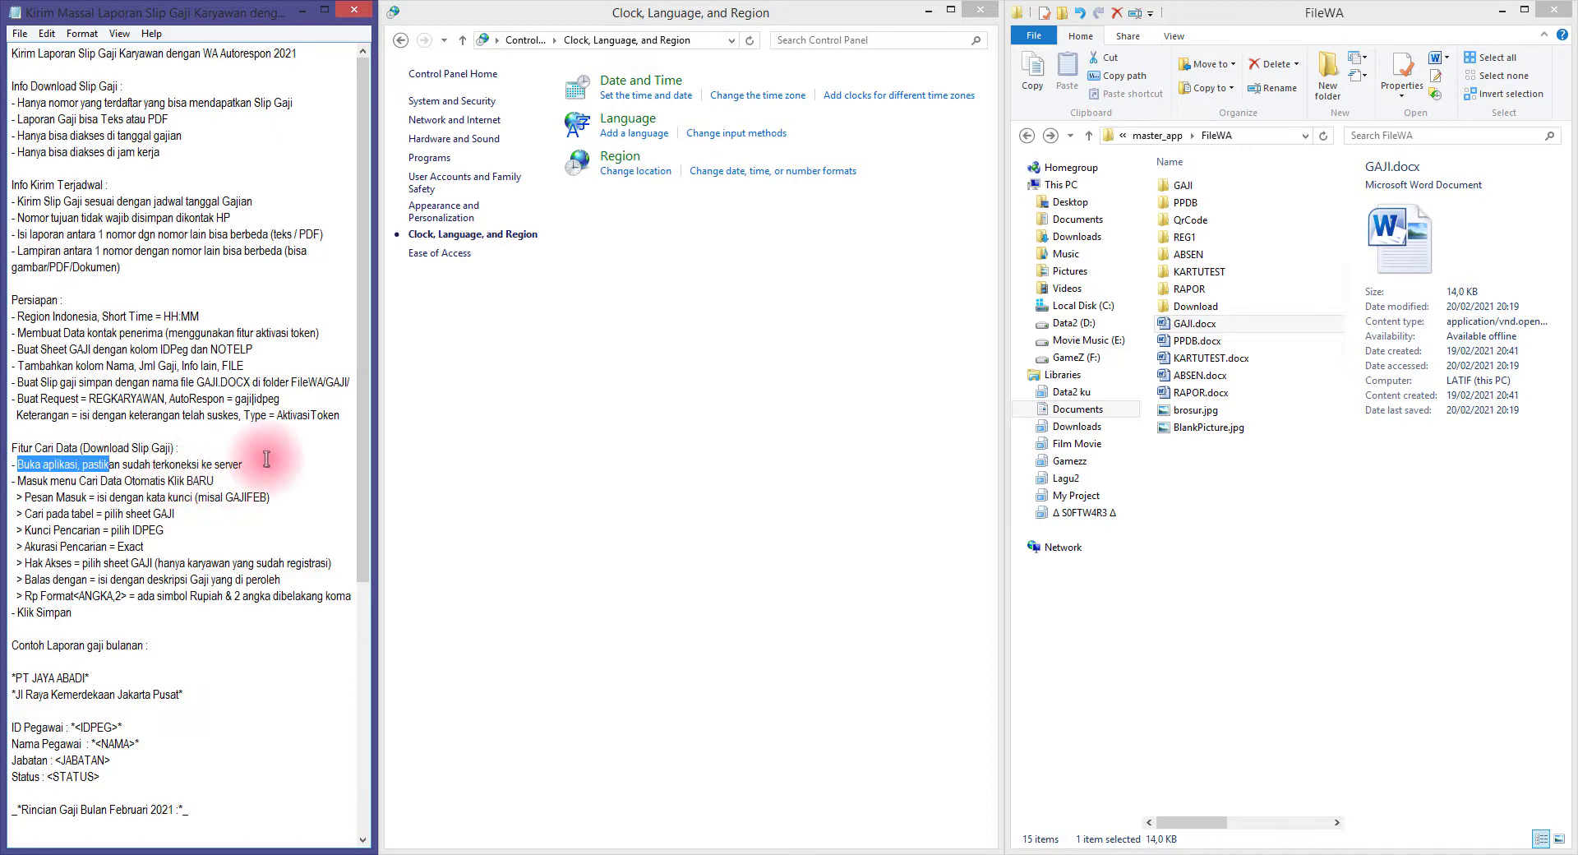
# Go up to master_app and start WhatsAppGateway2021u005b2.exe
pyautogui.click(1158, 135)
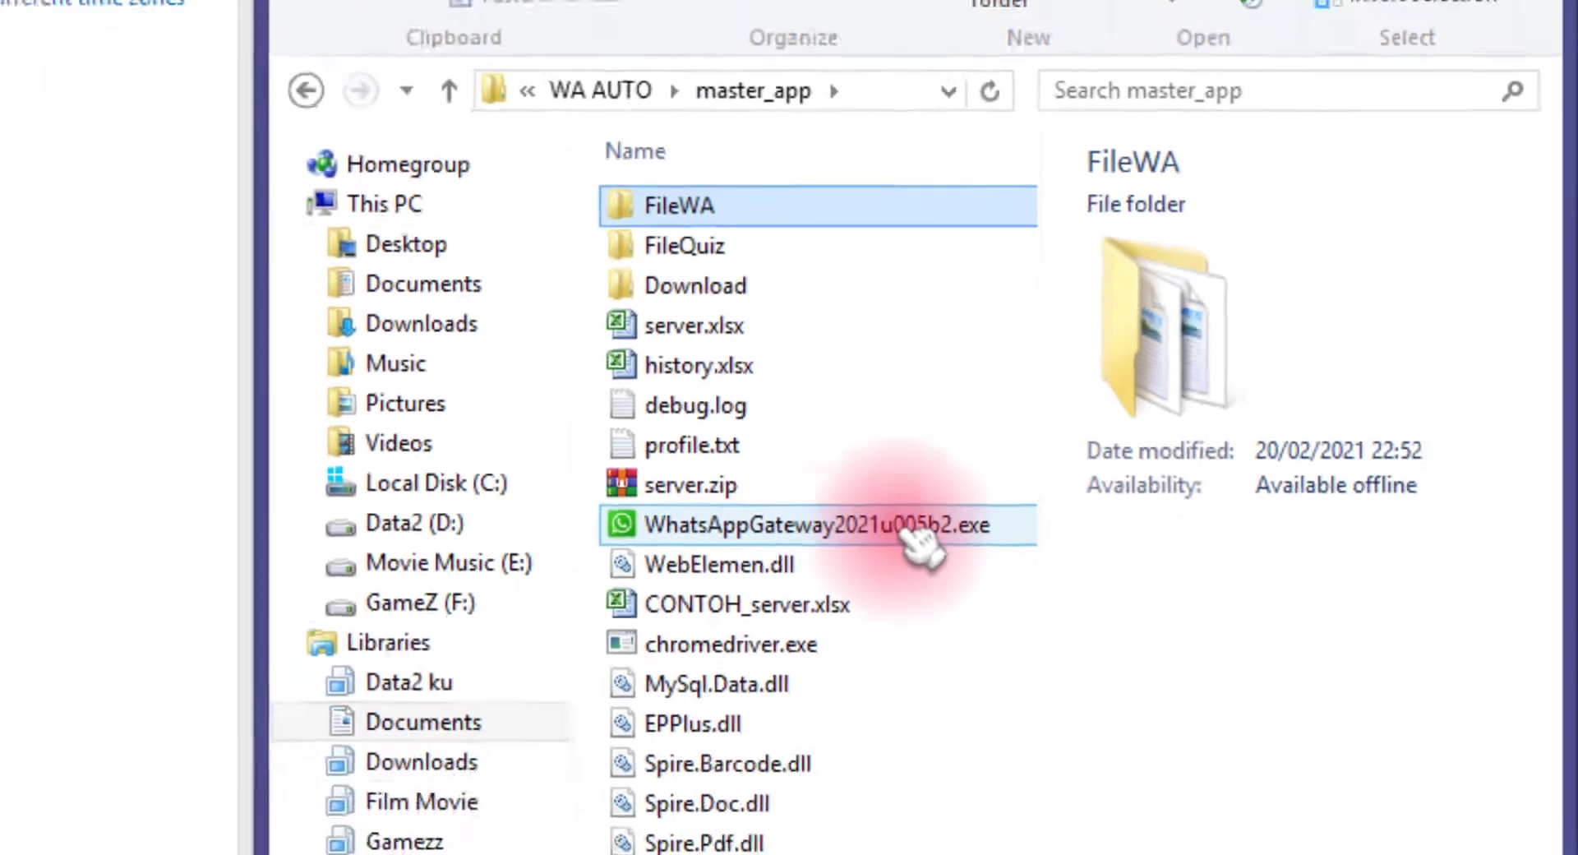
pyautogui.doubleClick(772, 610)
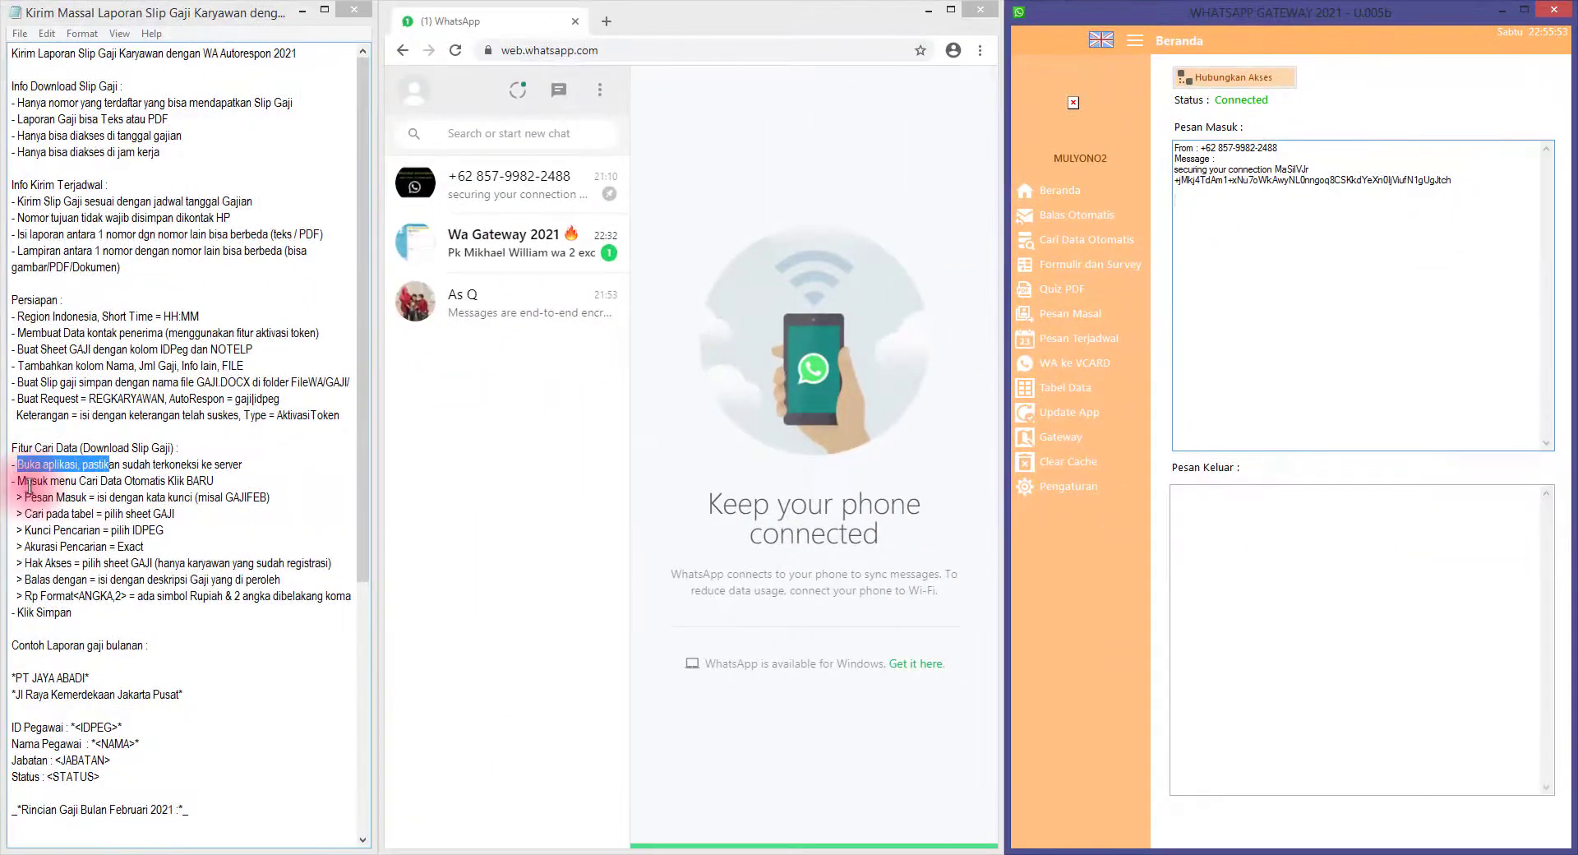
# Open Cari Data Otomatis and start a new GAJIFEB lookup entry
pyautogui.moveTo(27, 483); pyautogui.dragTo(133, 496)
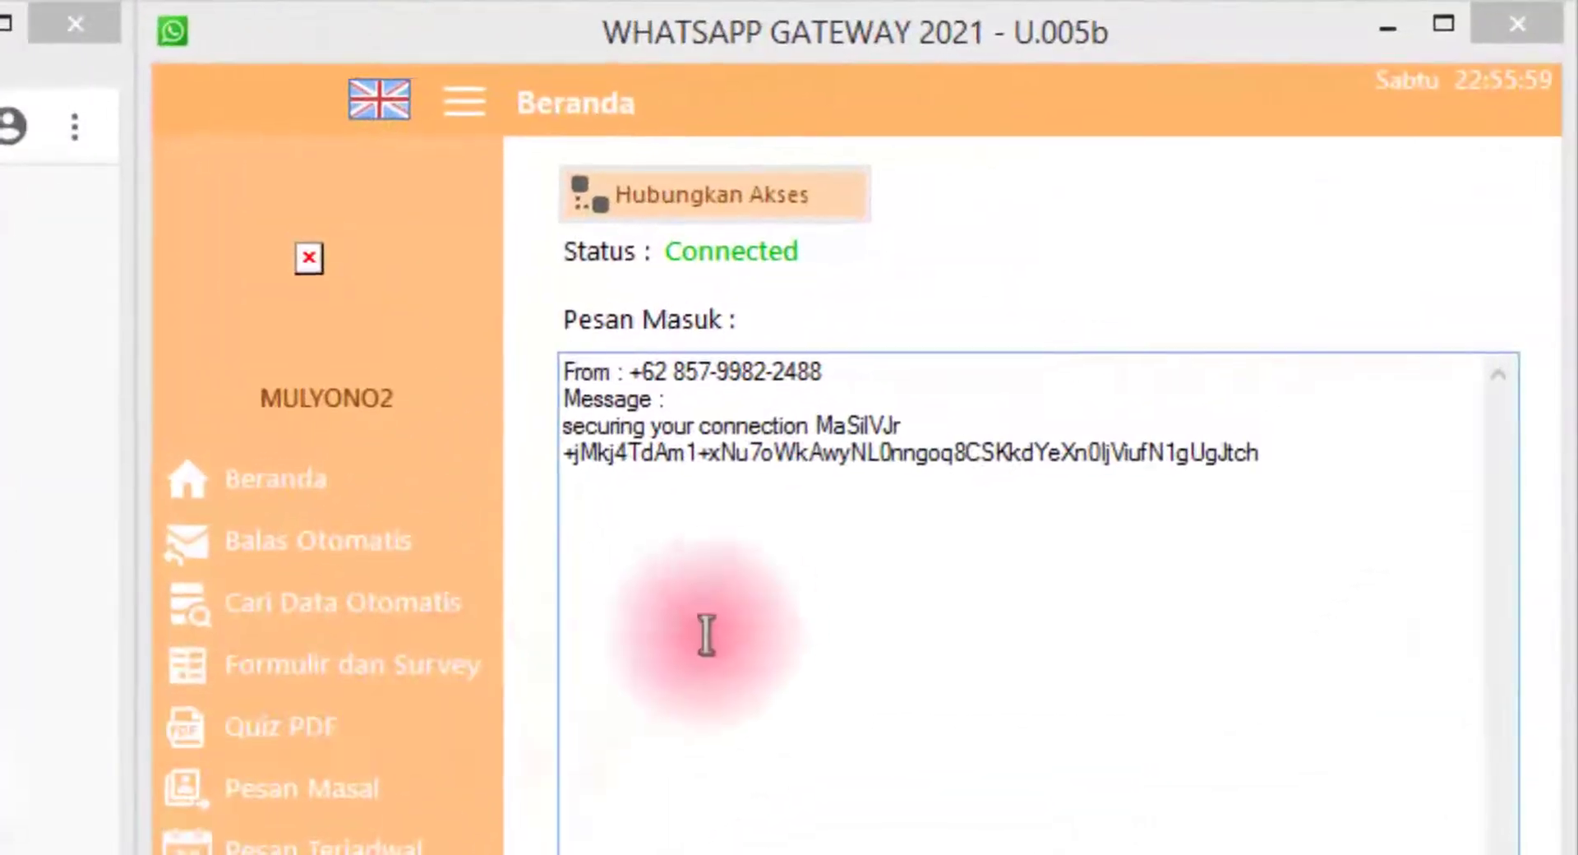
pyautogui.click(1239, 248)
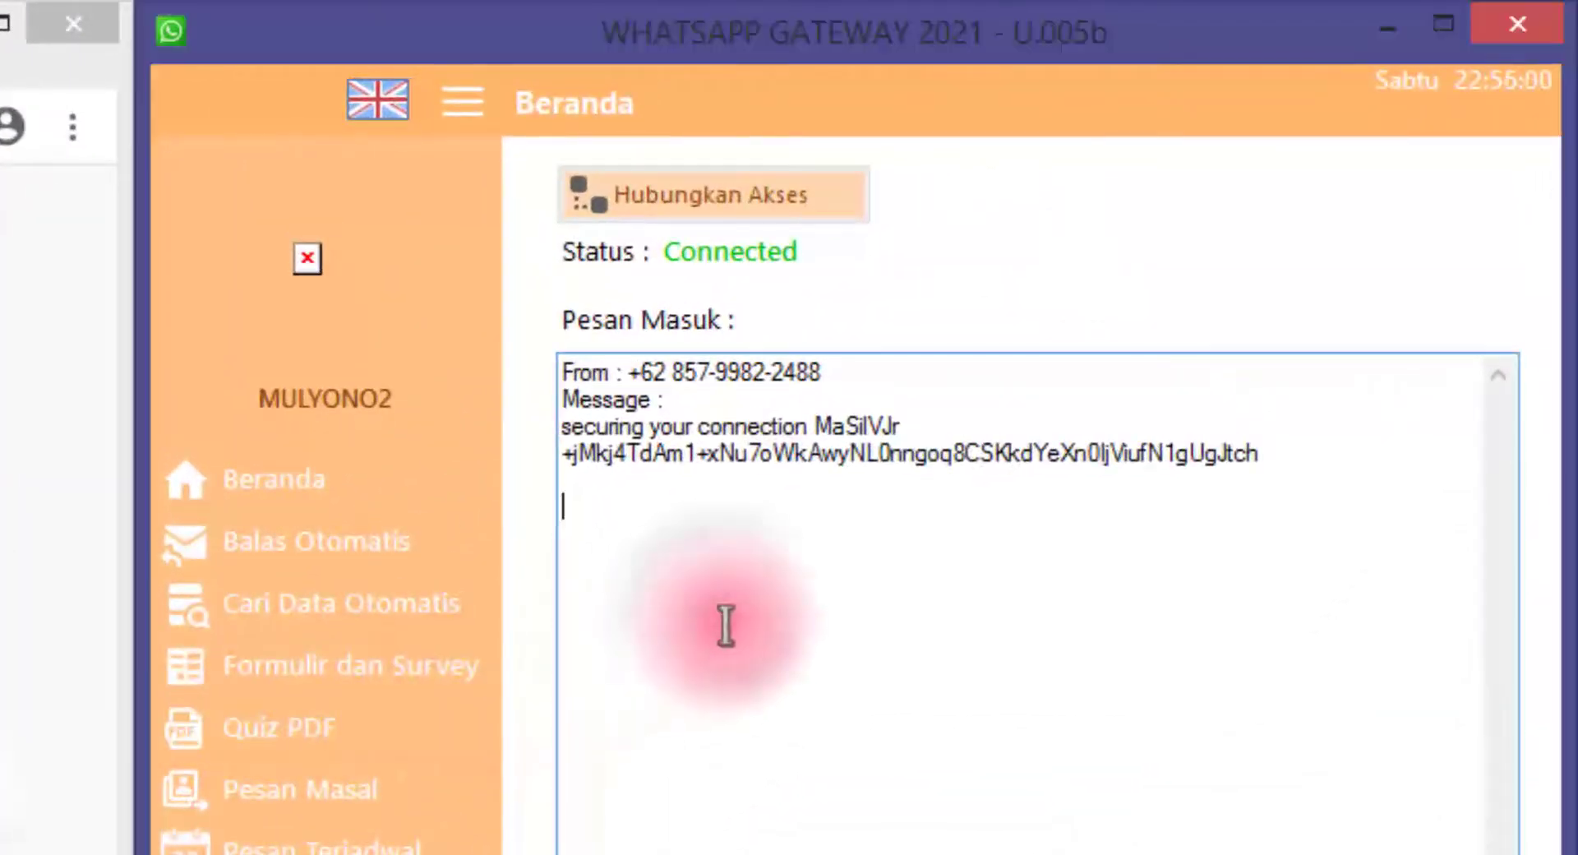
pyautogui.click(441, 629)
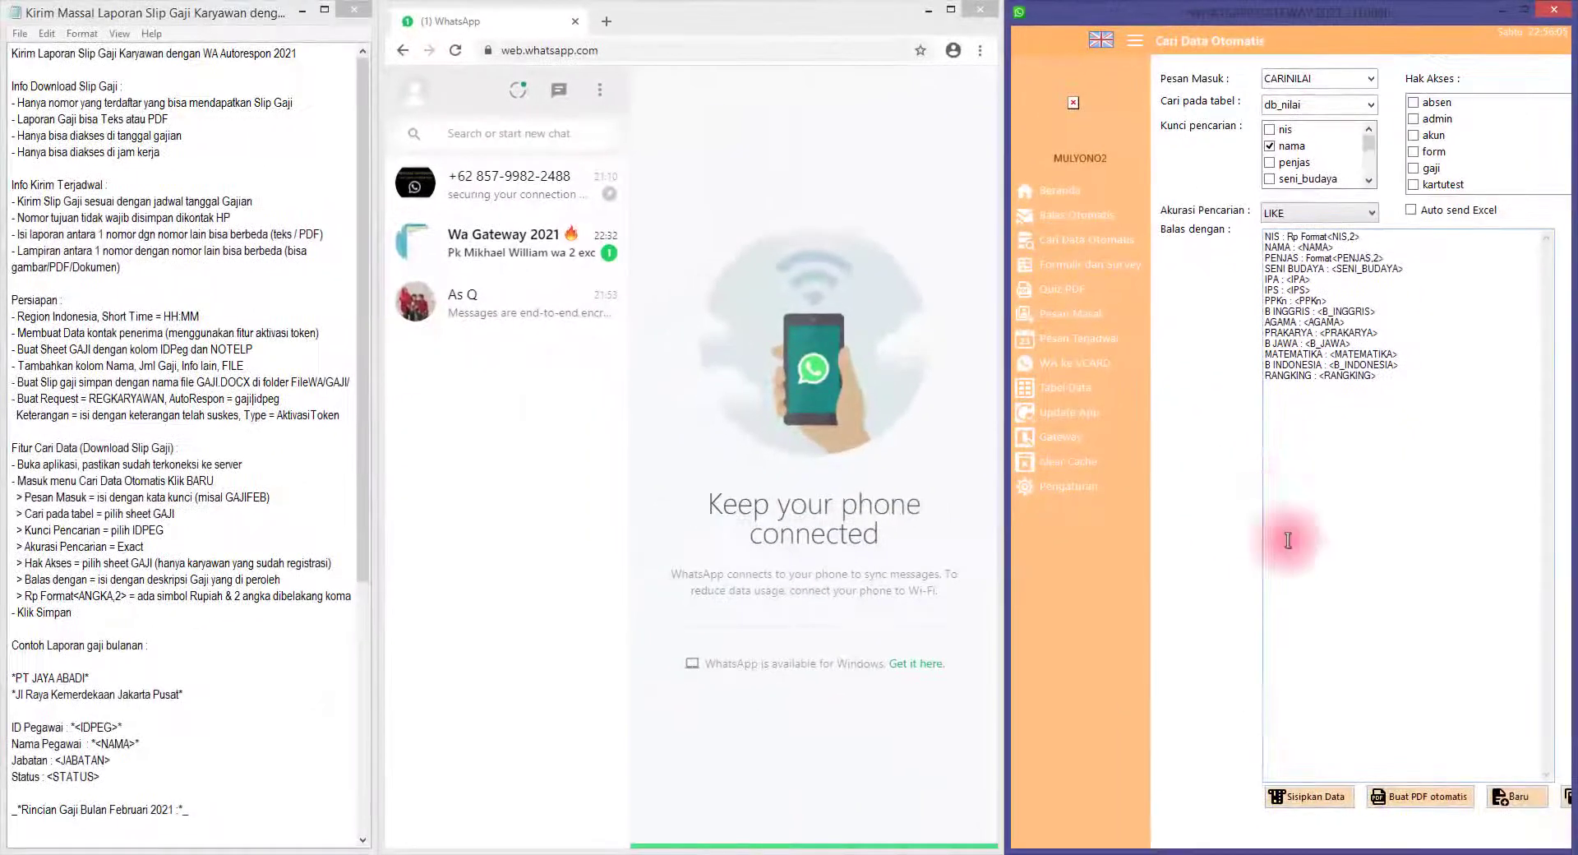
pyautogui.click(1530, 808)
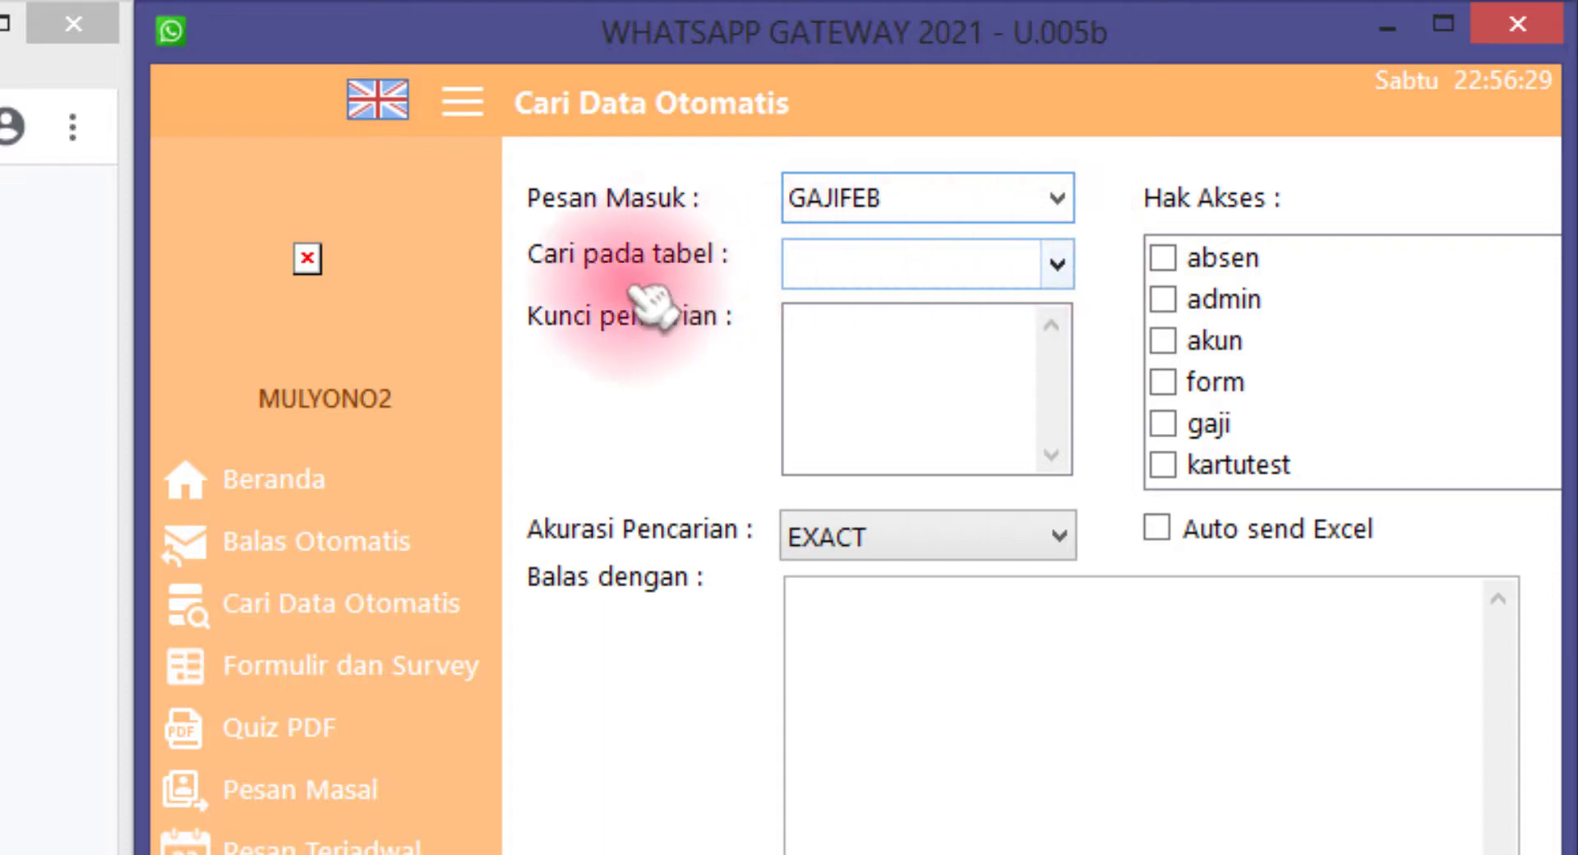
# Set the lookup to search the gaji table using idpeg as the key
pyautogui.click(1058, 264)
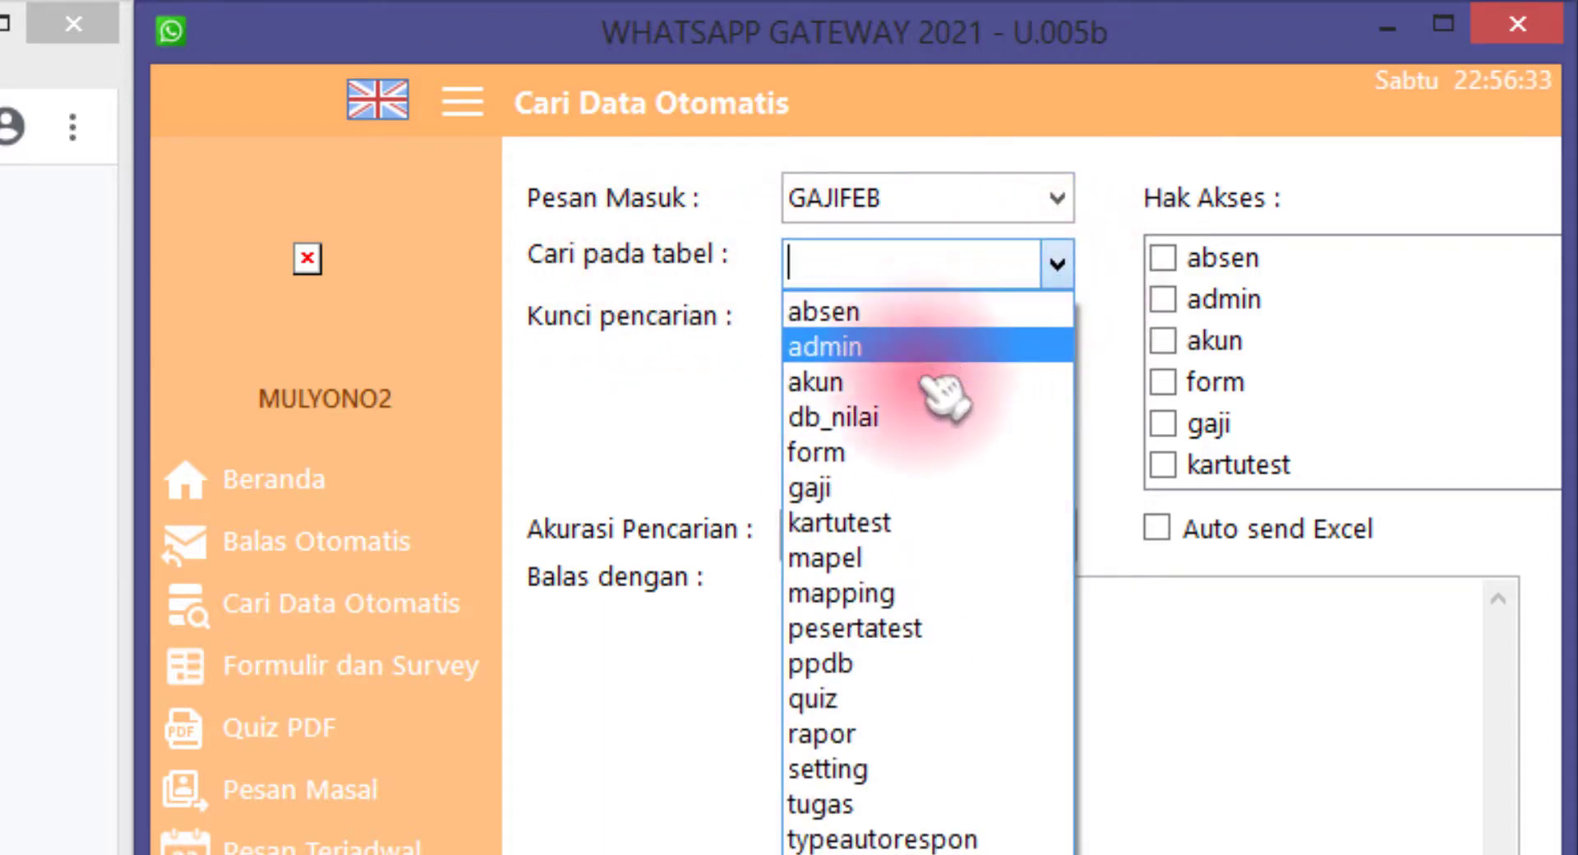
pyautogui.click(904, 488)
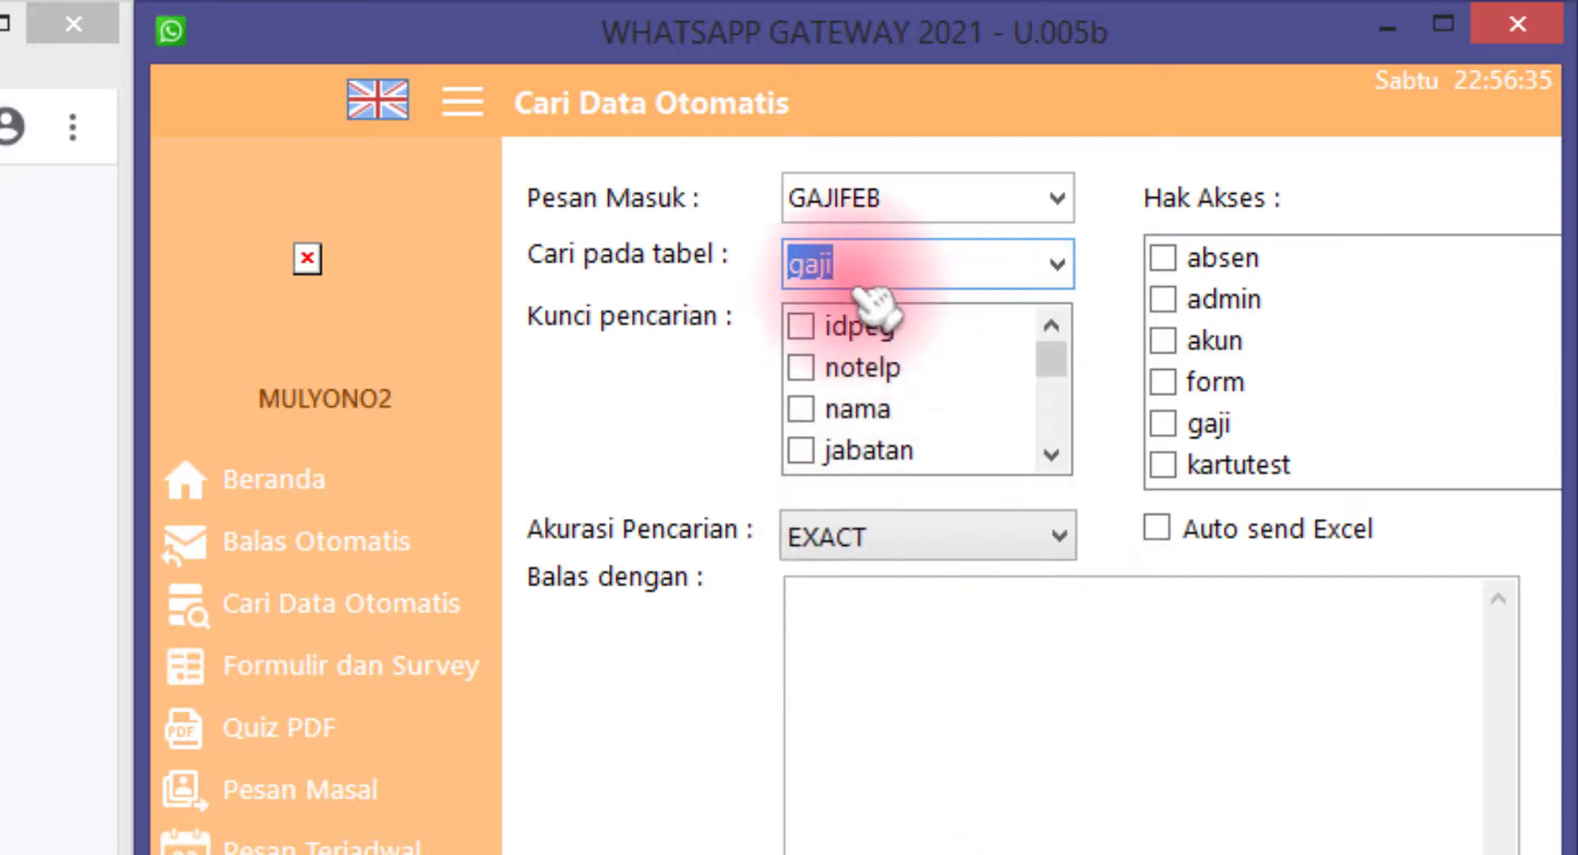
pyautogui.moveTo(912, 264); pyautogui.dragTo(732, 264)
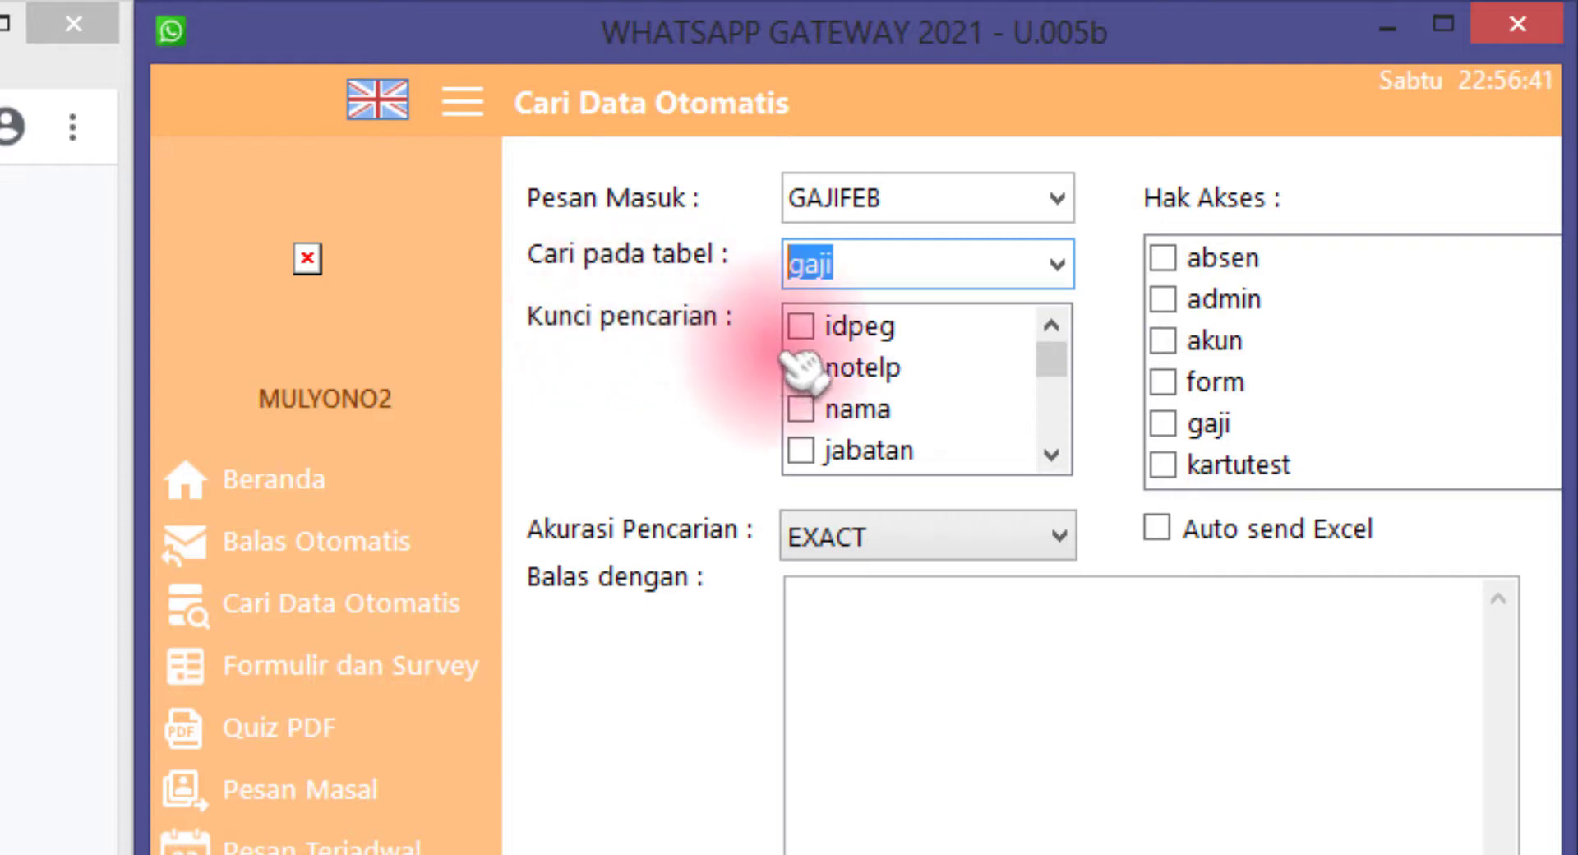
pyautogui.click(809, 329)
pyautogui.click(803, 327)
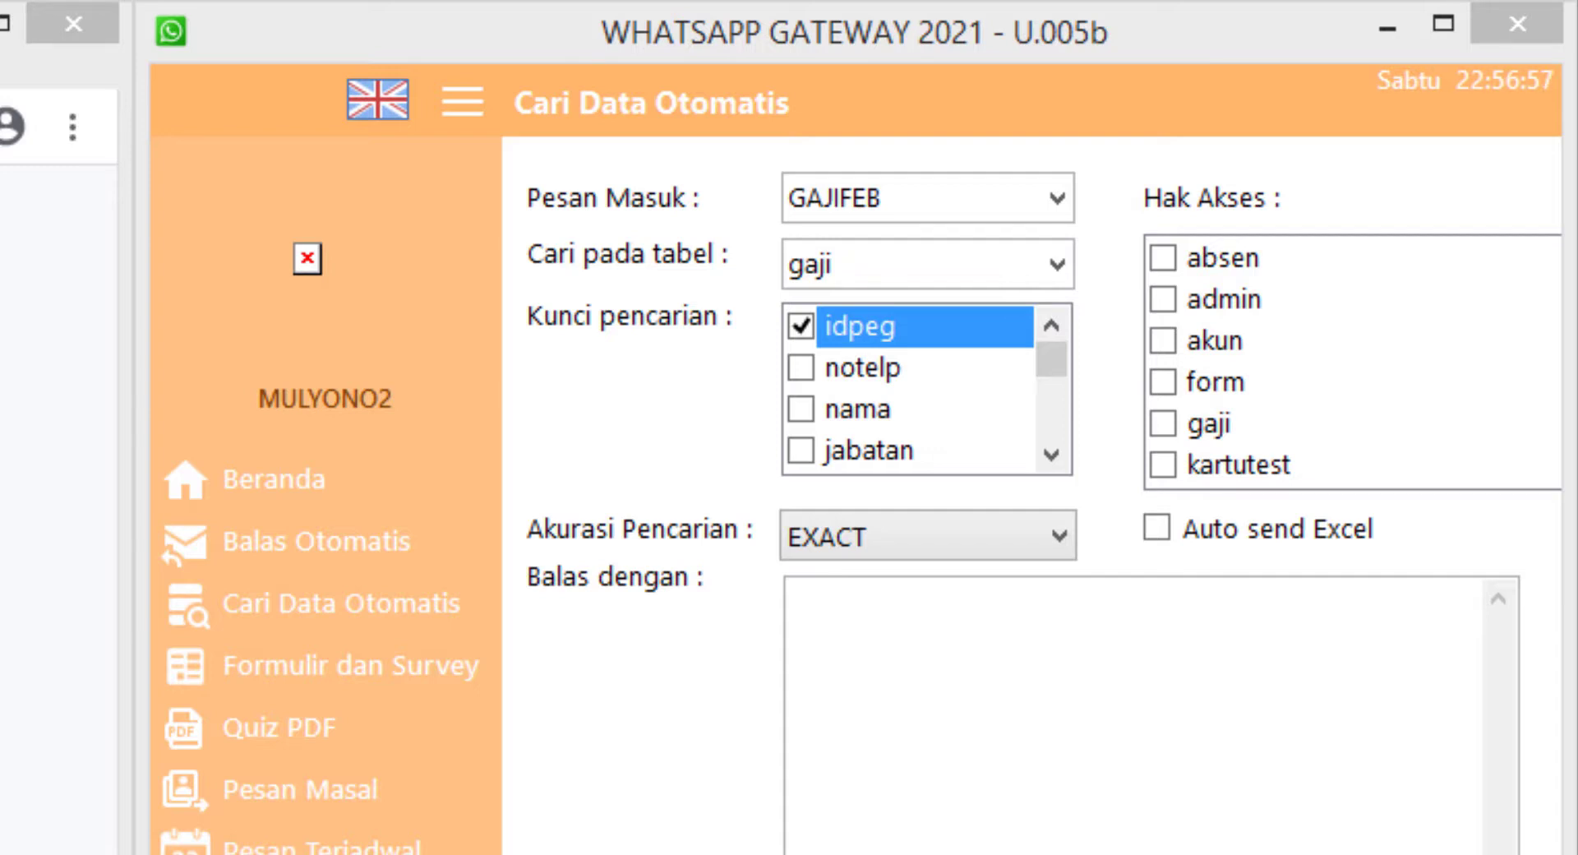
# Keep EXACT search accuracy and tick gaji under Hak Akses
pyautogui.click(920, 539)
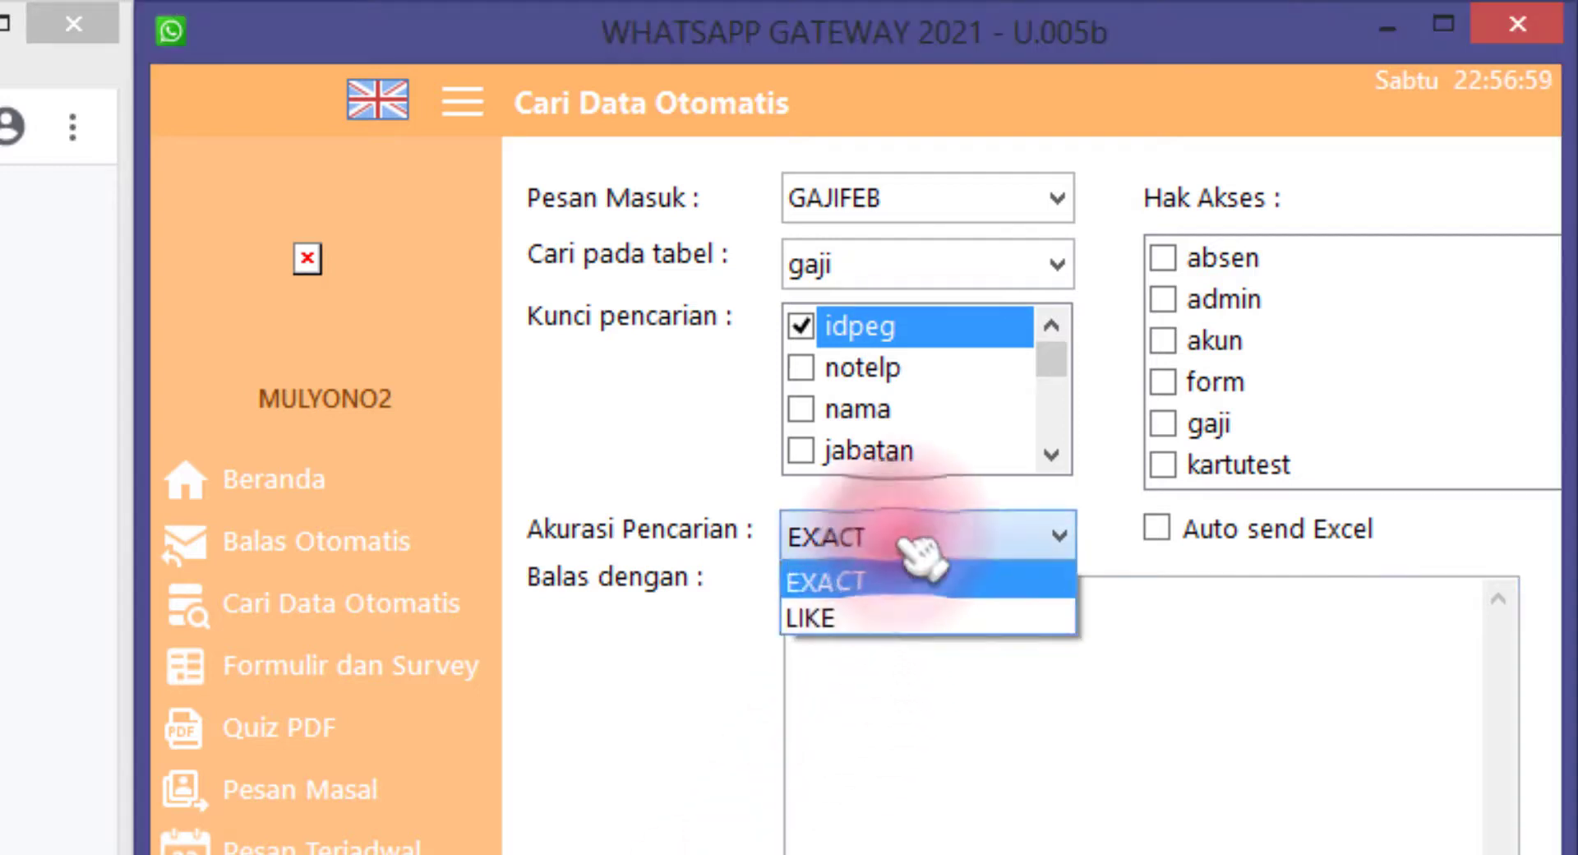
pyautogui.click(896, 581)
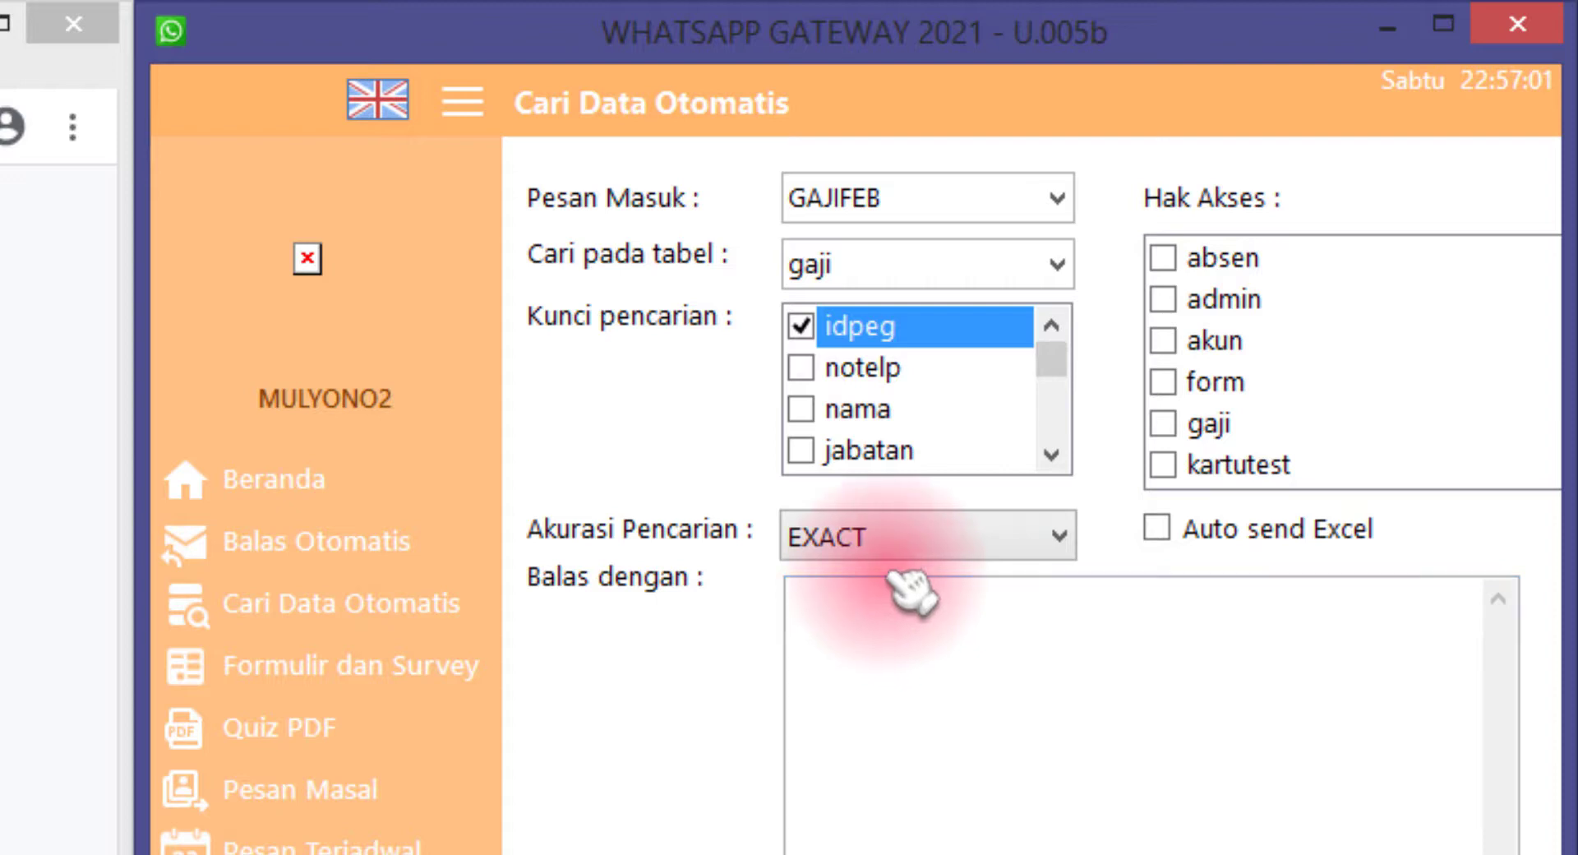
pyautogui.click(909, 556)
pyautogui.click(909, 579)
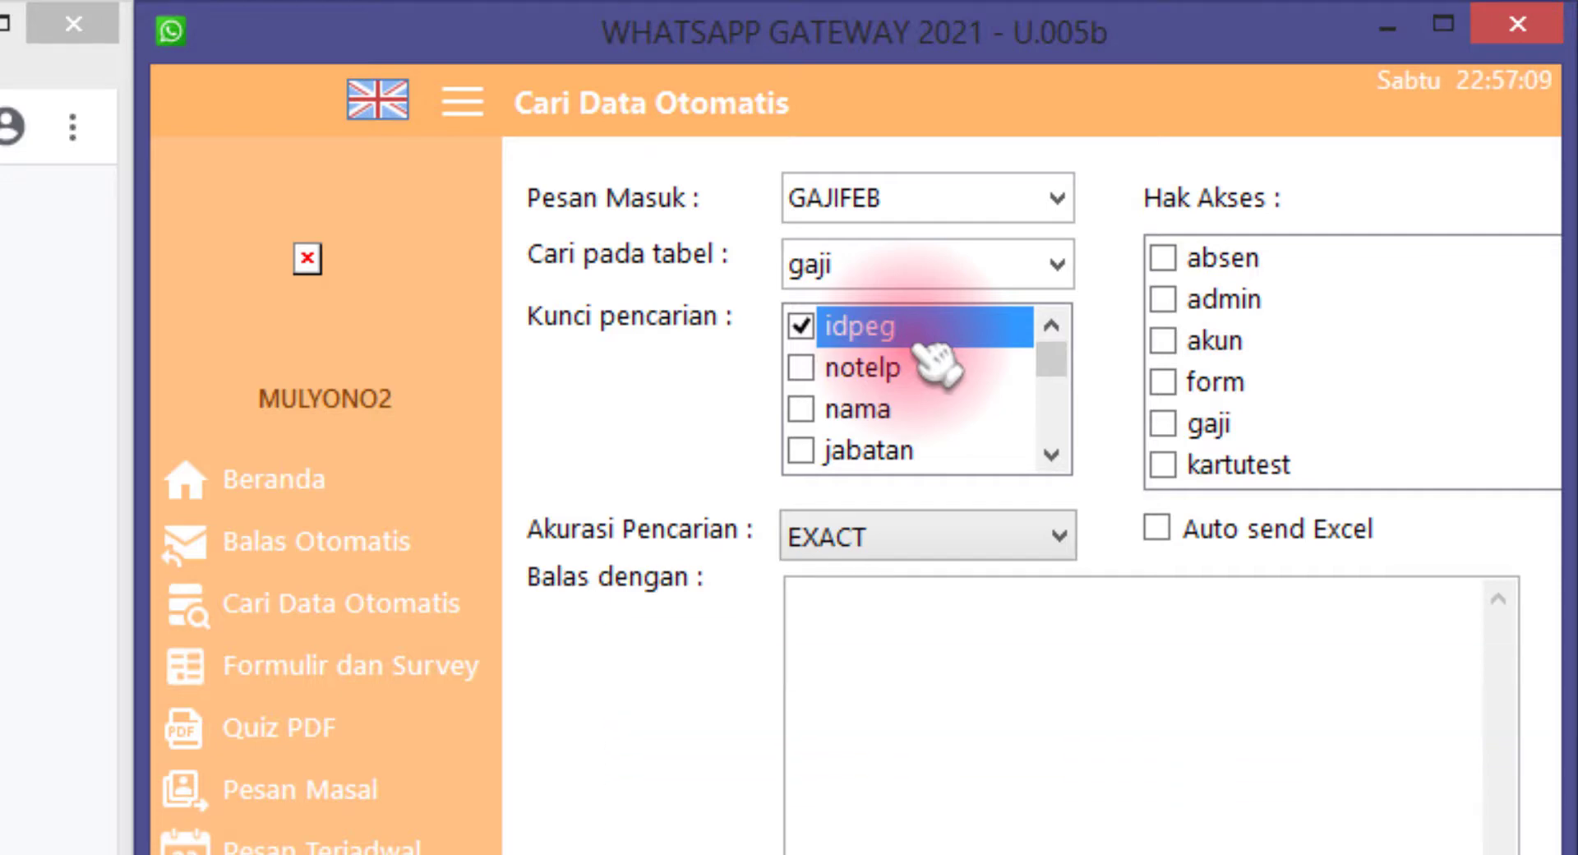
pyautogui.click(908, 809)
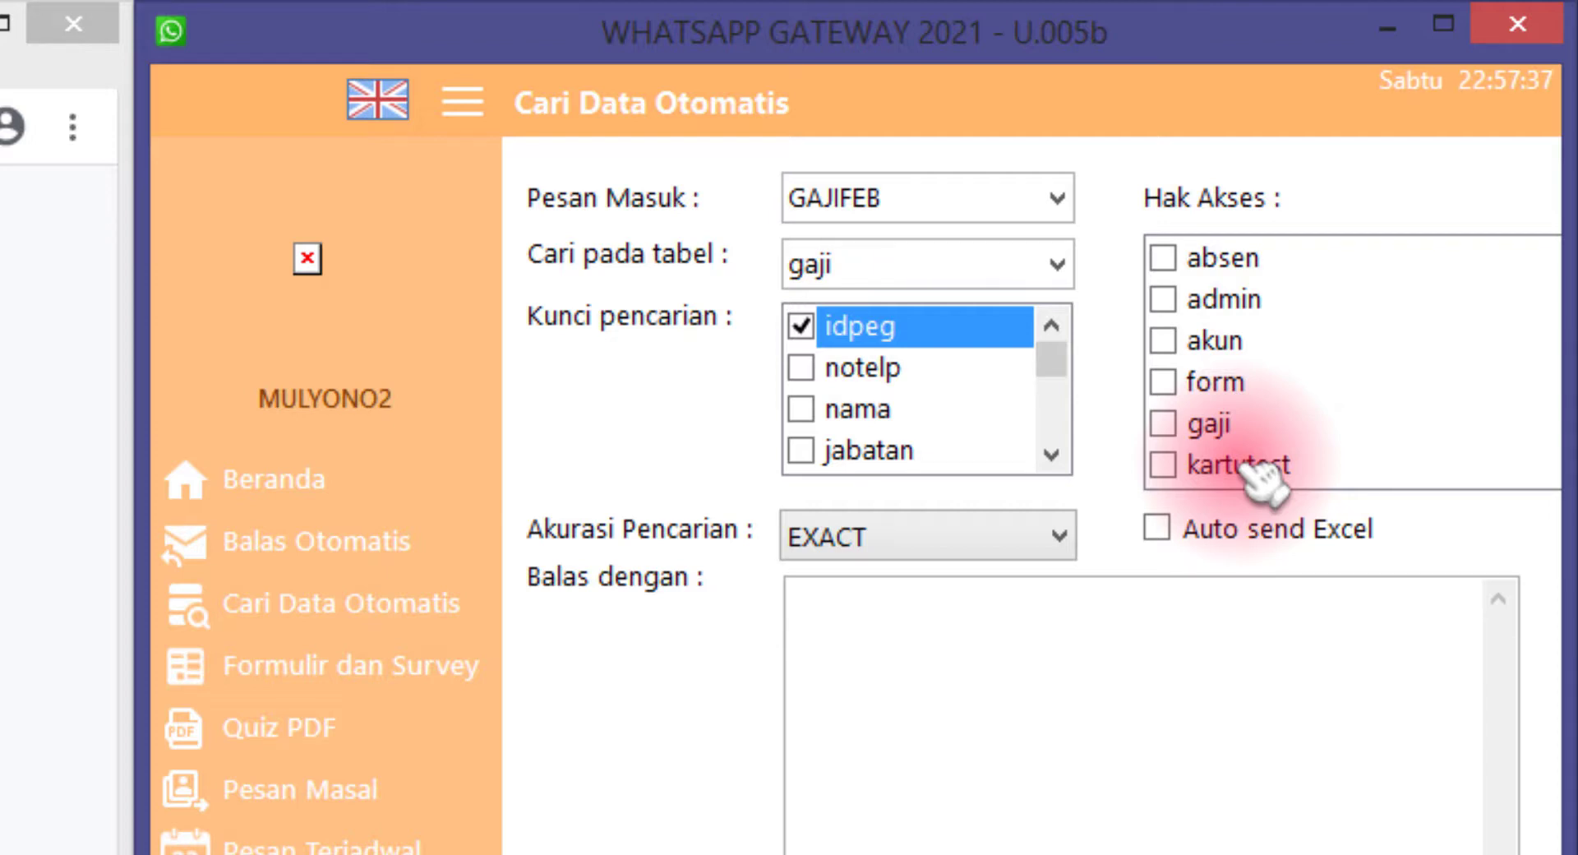
pyautogui.click(1184, 423)
pyautogui.click(1187, 423)
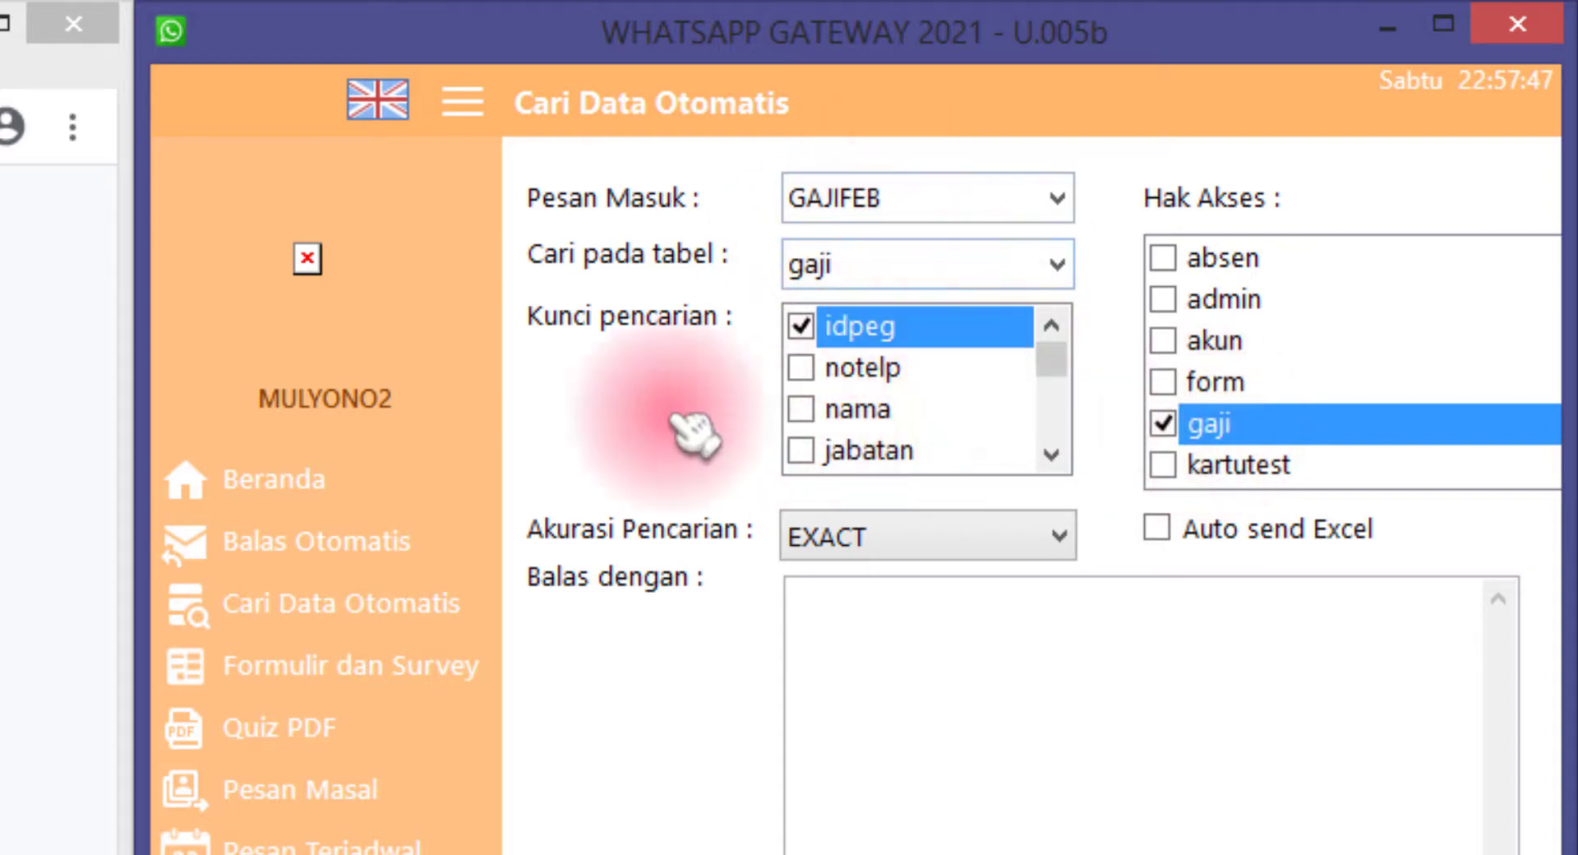
pyautogui.click(835, 731)
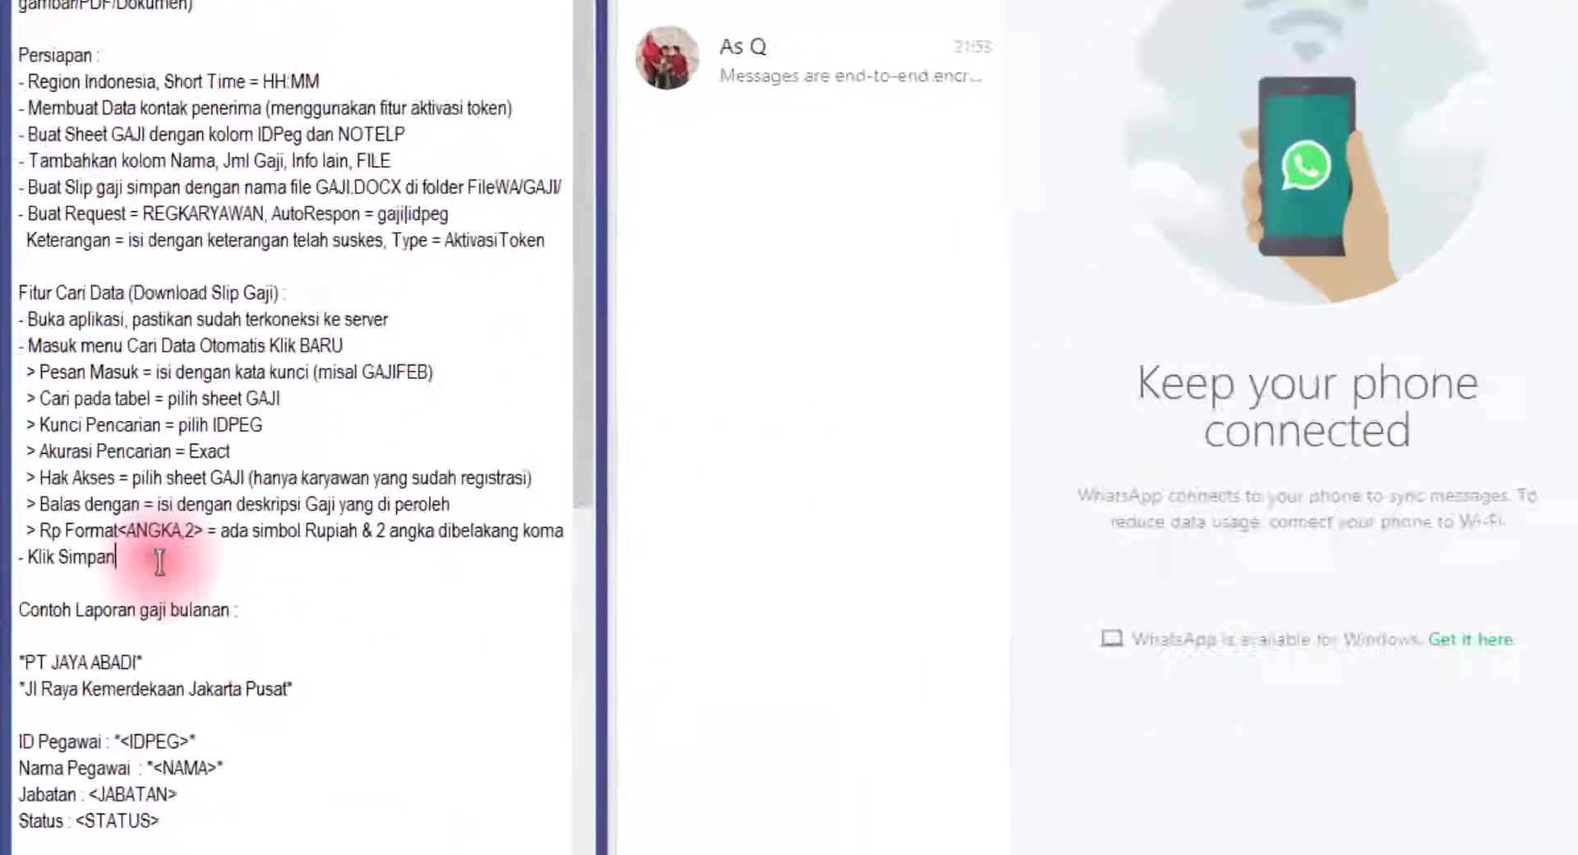
# Copy the PT JAYA ABADI slip template from the notes into the Balas dengan box
pyautogui.scroll(-5, 153, 623)
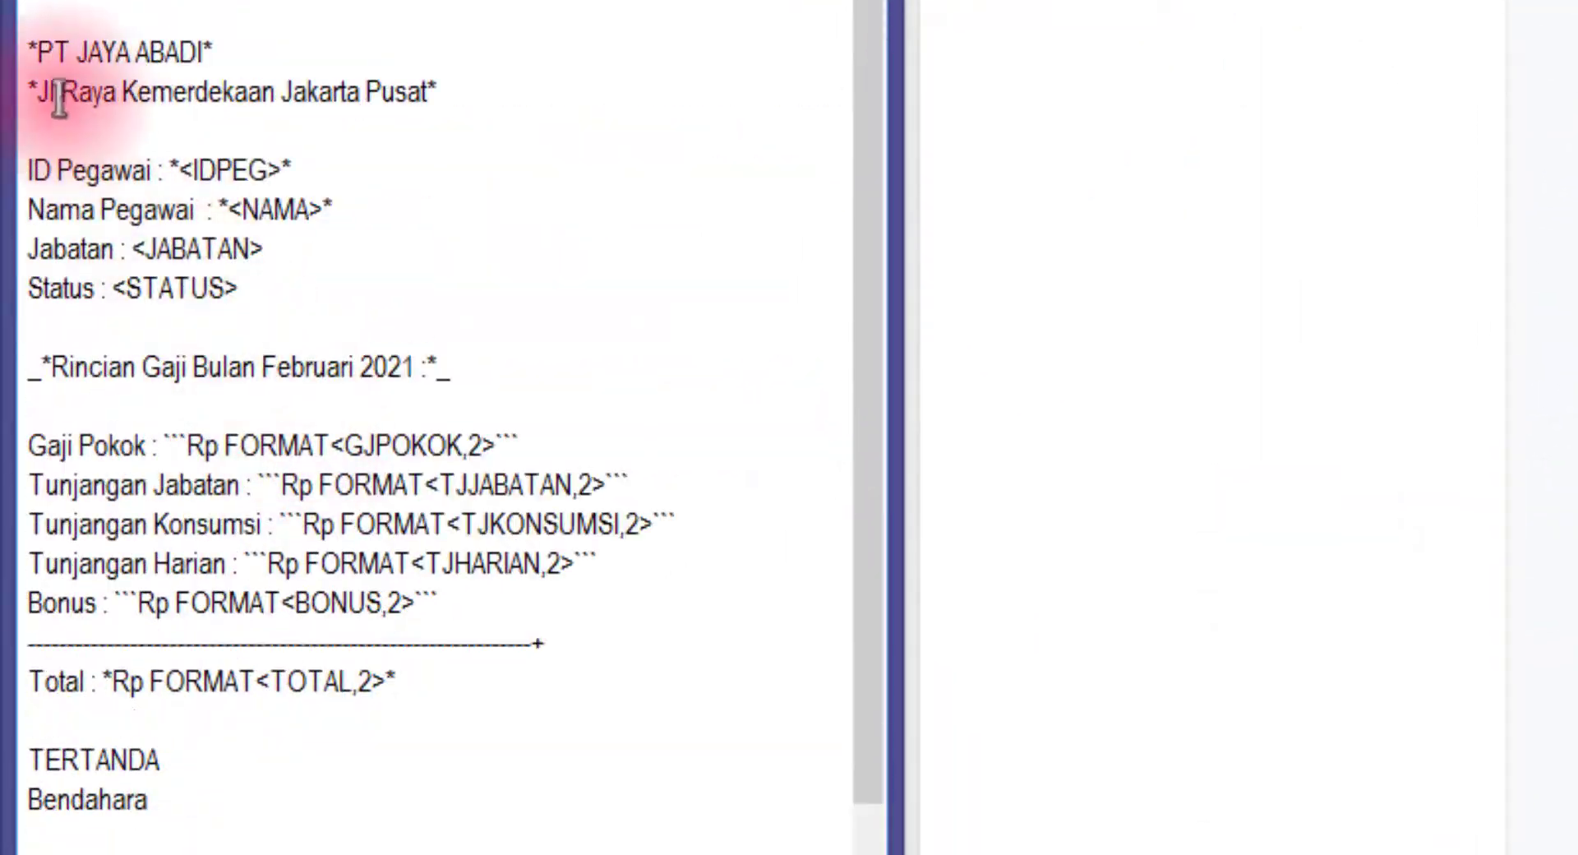
pyautogui.moveTo(31, 51); pyautogui.dragTo(362, 781)
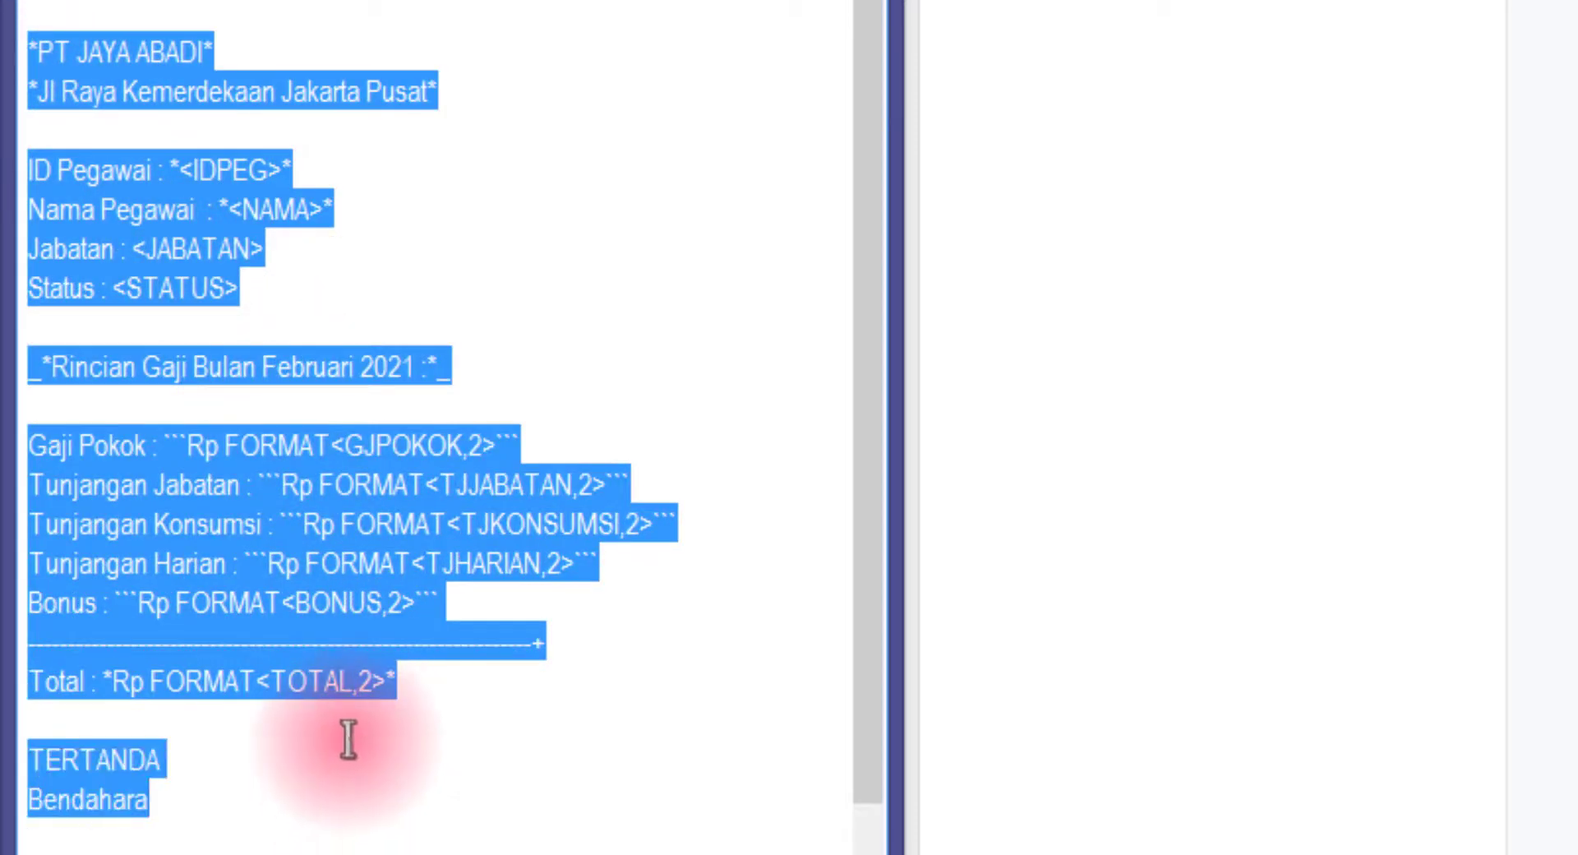
pyautogui.hotkey('ctrl', 'c')
pyautogui.click(1099, 503)
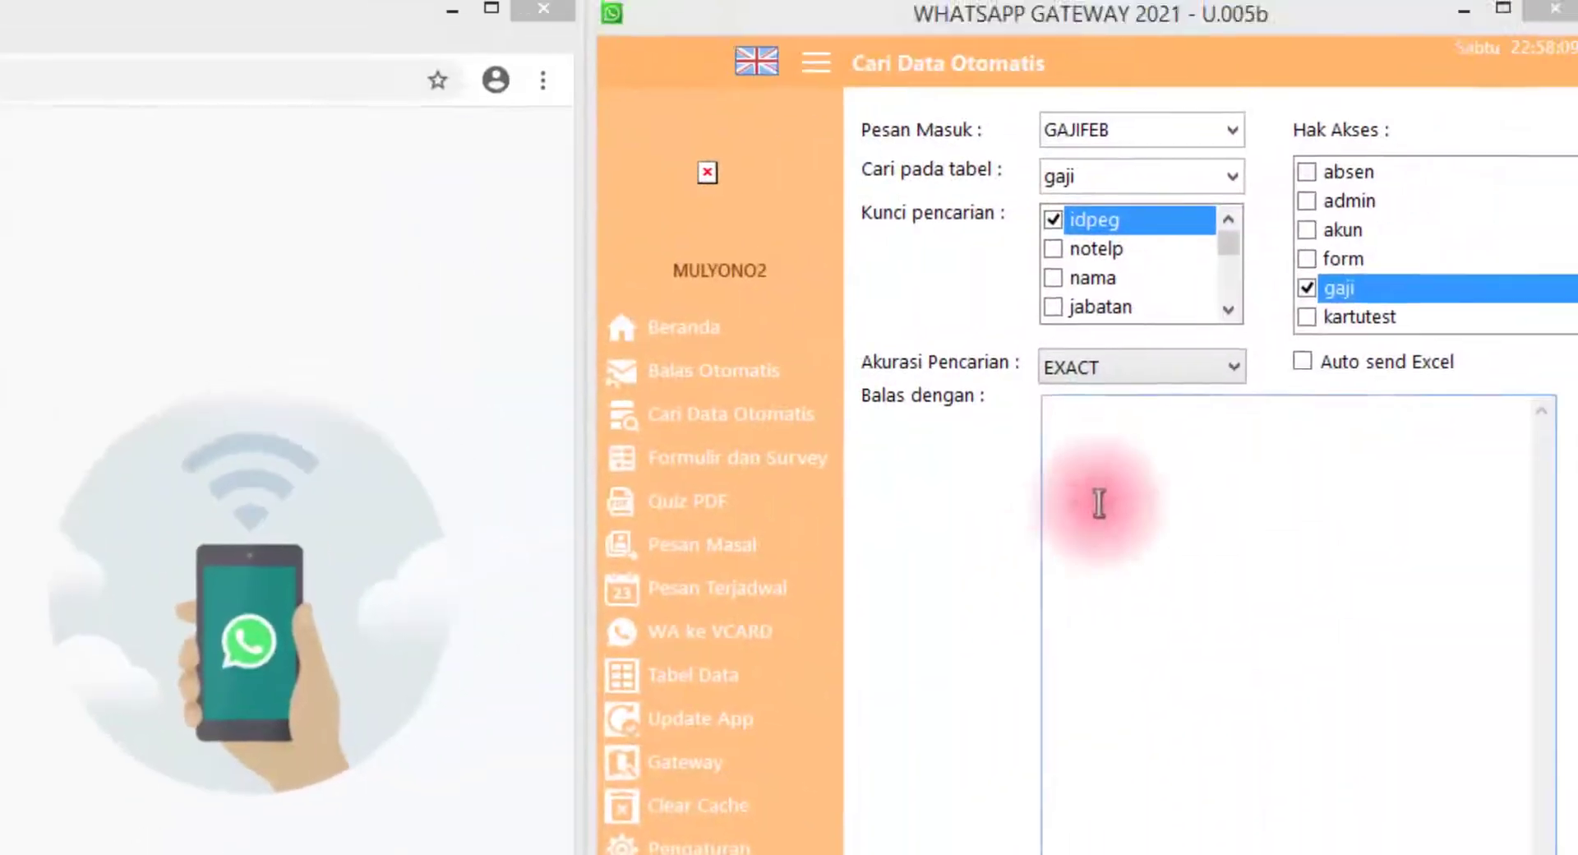
pyautogui.hotkey('ctrl', 'v')
# Review the pasted placeholders like NAMA and JABATAN, and add a new line after Bendahara
pyautogui.click(1170, 453)
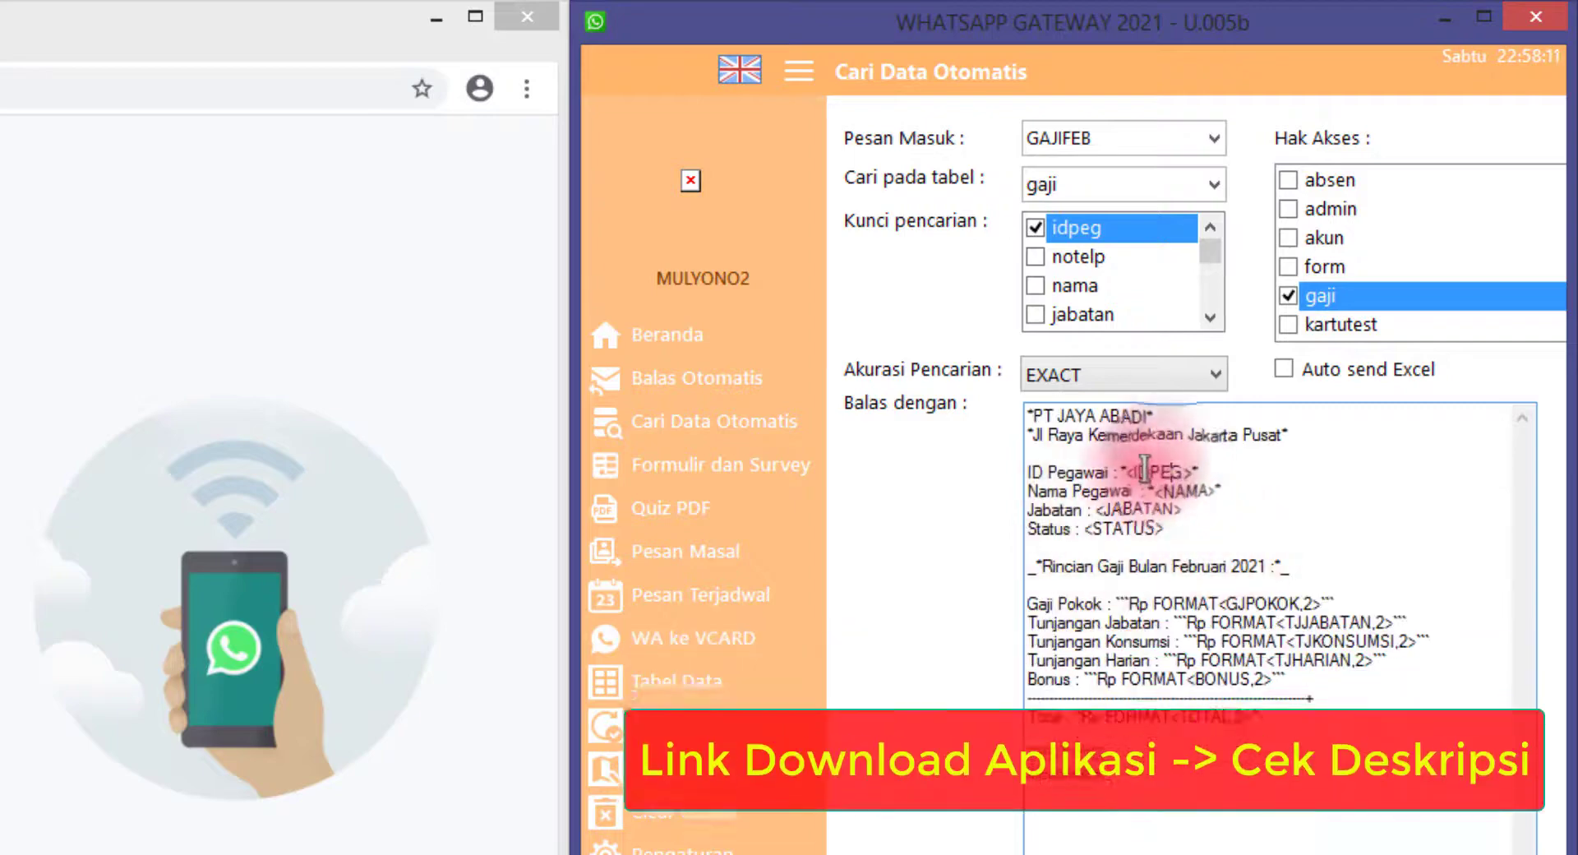
pyautogui.click(1158, 415)
pyautogui.hotkey('shift', 'Left')
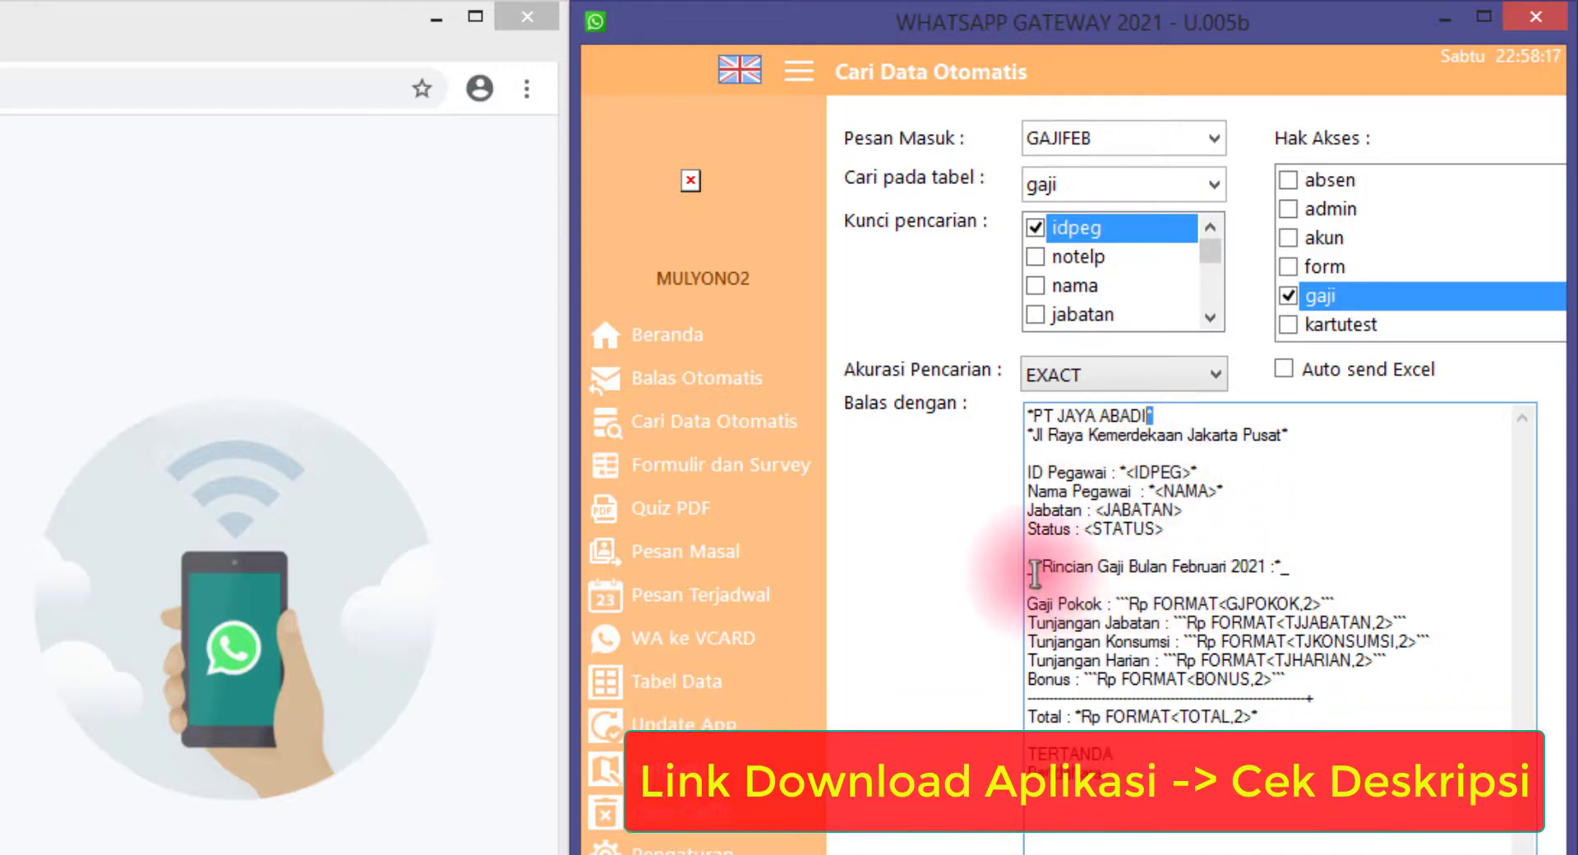
pyautogui.moveTo(1037, 568); pyautogui.dragTo(1026, 568)
pyautogui.click(1325, 564)
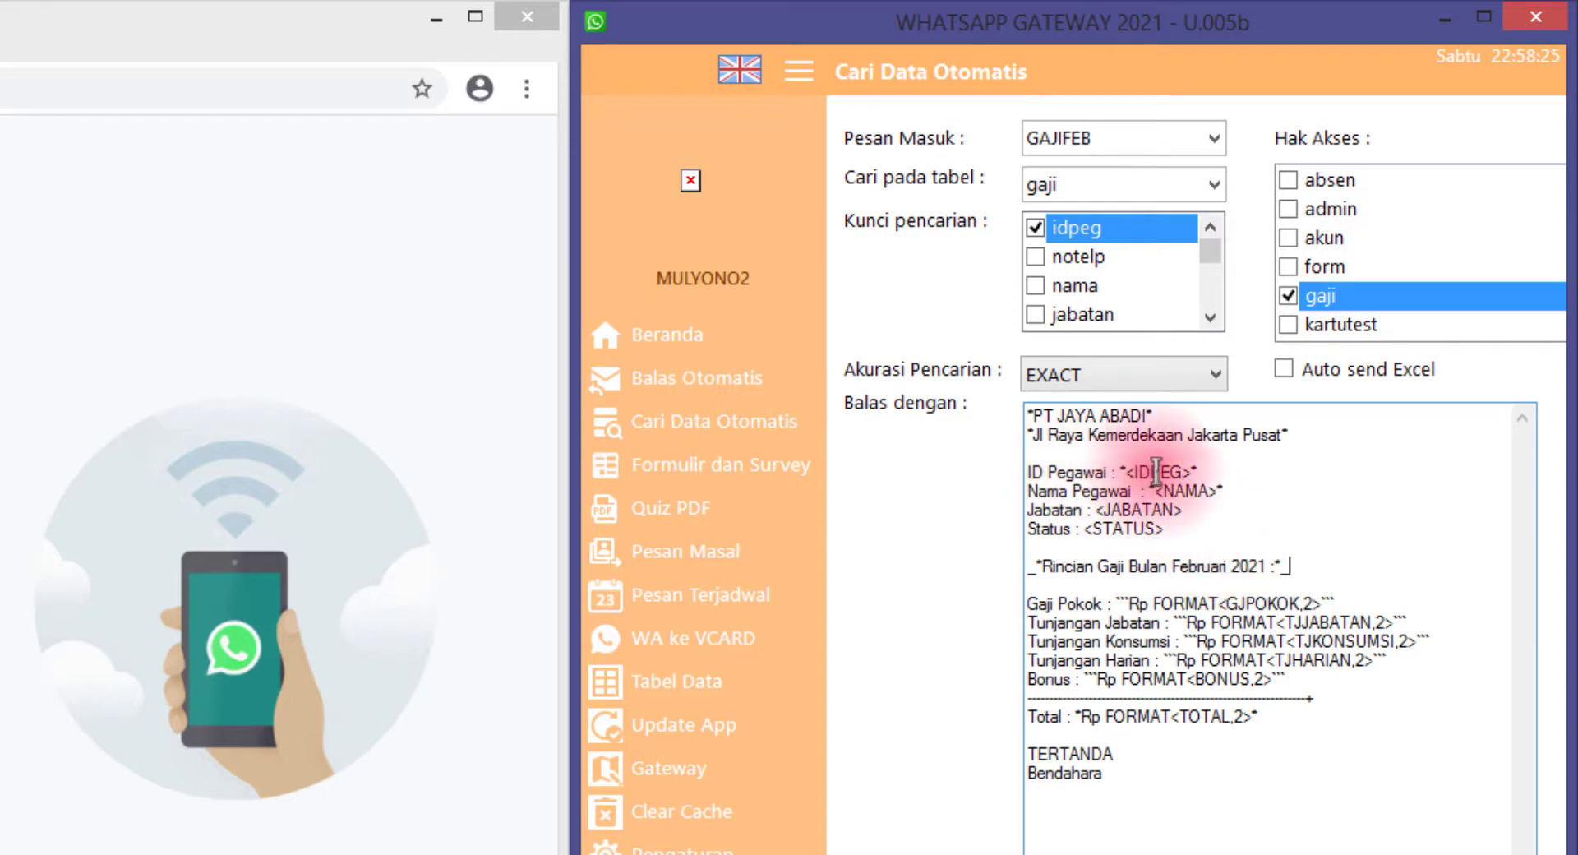
pyautogui.doubleClick(1184, 491)
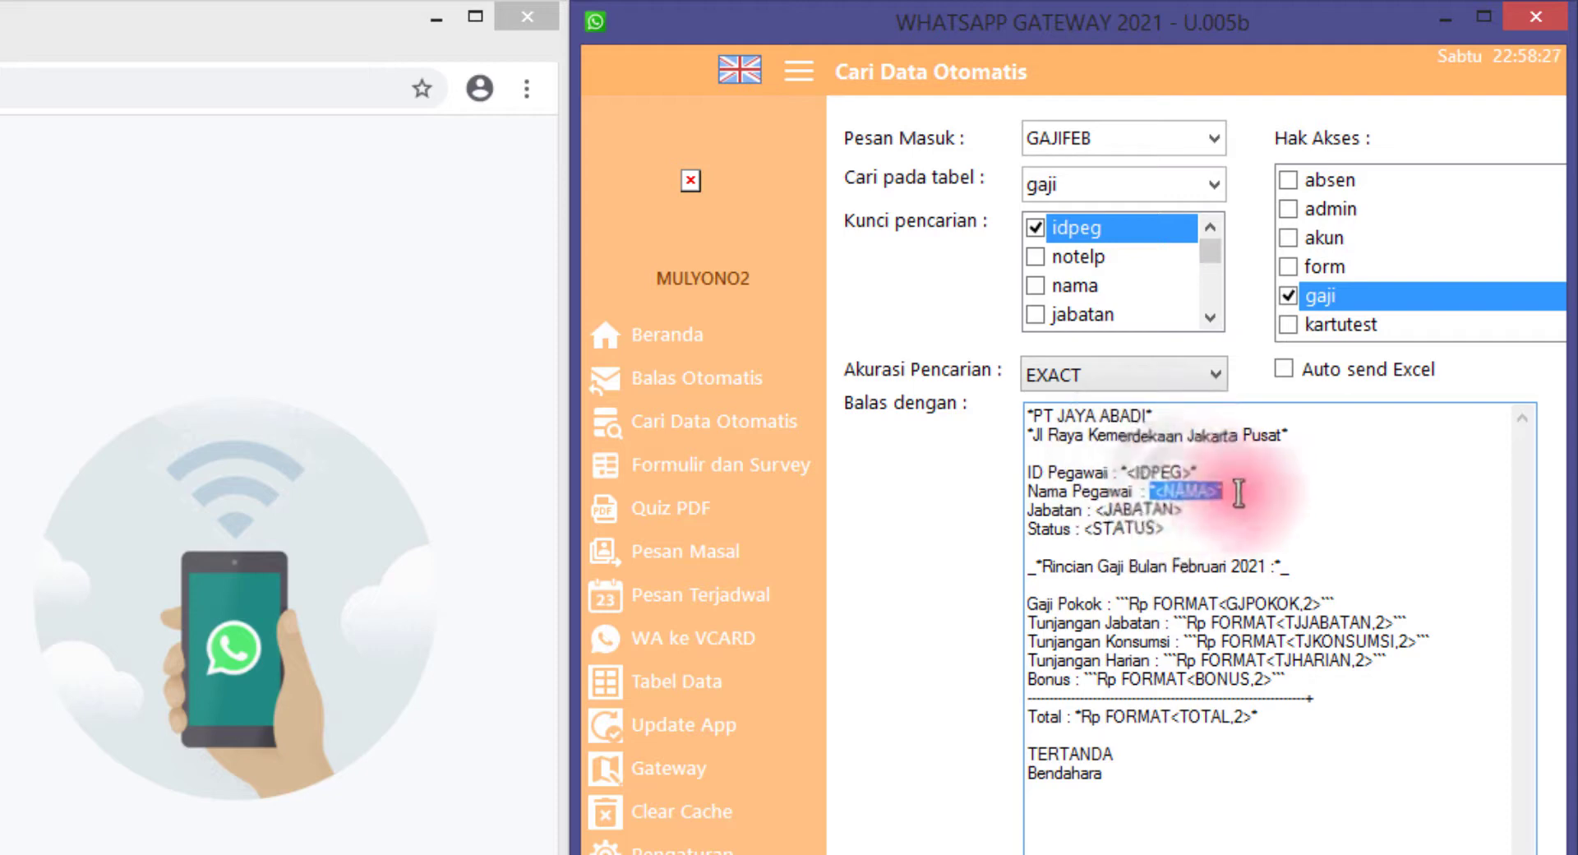
pyautogui.click(1176, 490)
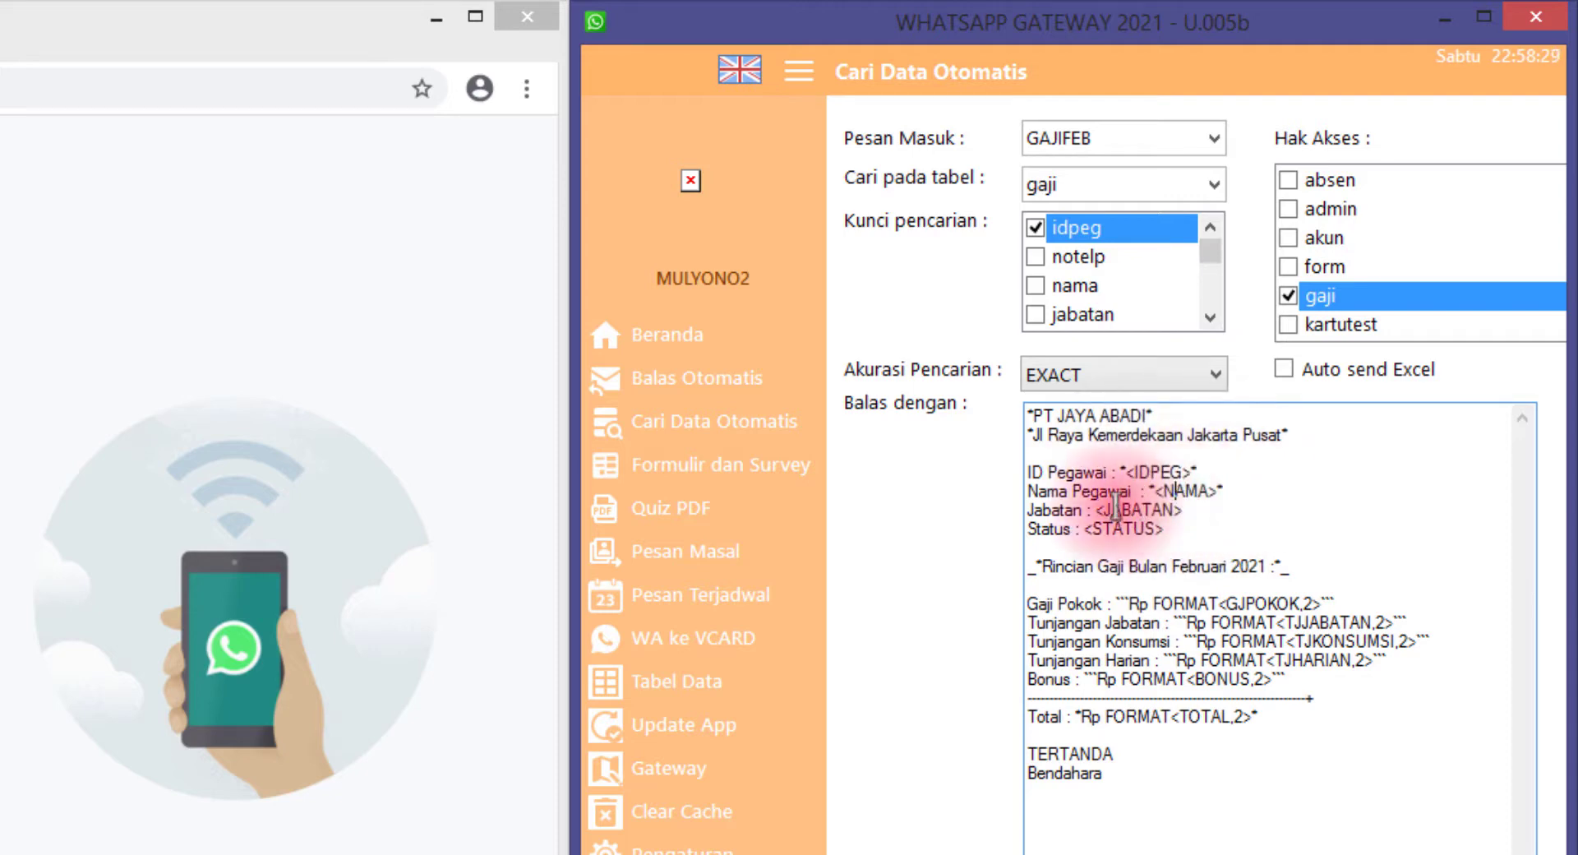
pyautogui.moveTo(1107, 510); pyautogui.dragTo(1175, 510)
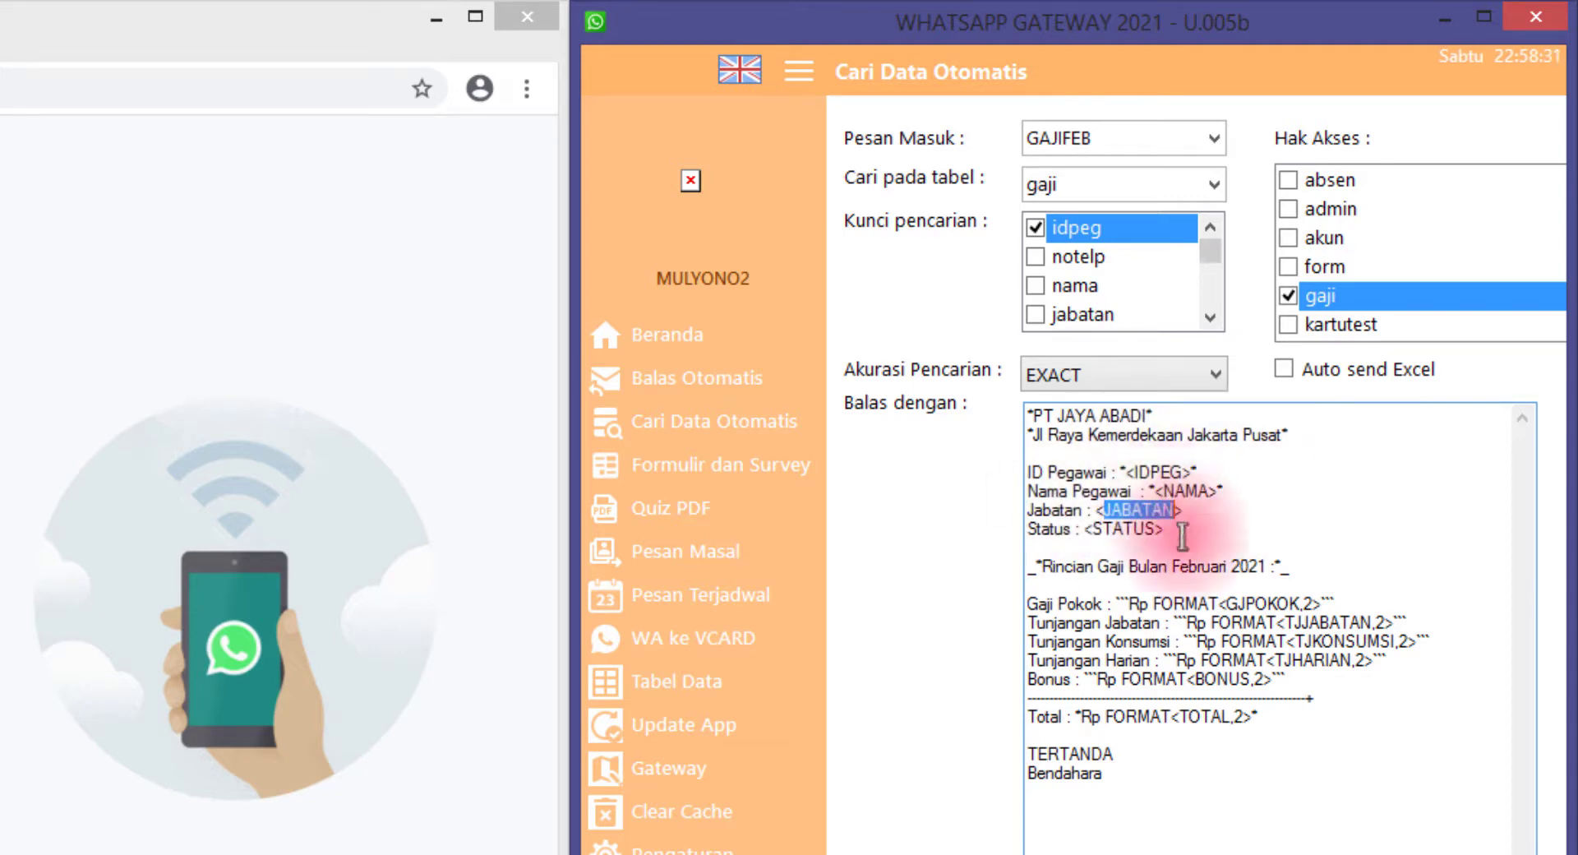
pyautogui.click(1137, 774)
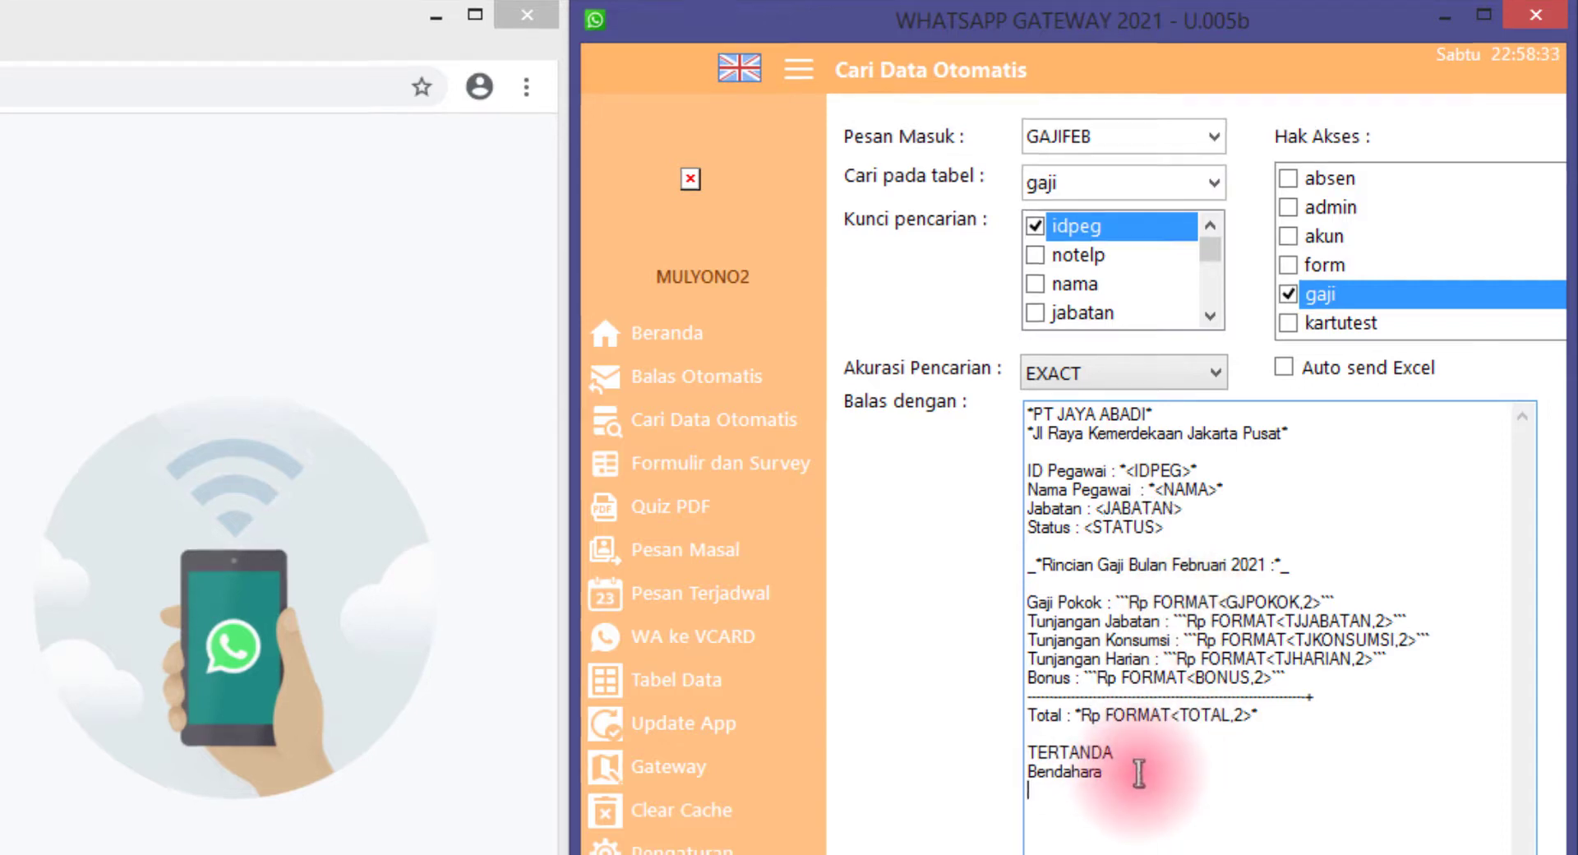
pyautogui.press('Return')
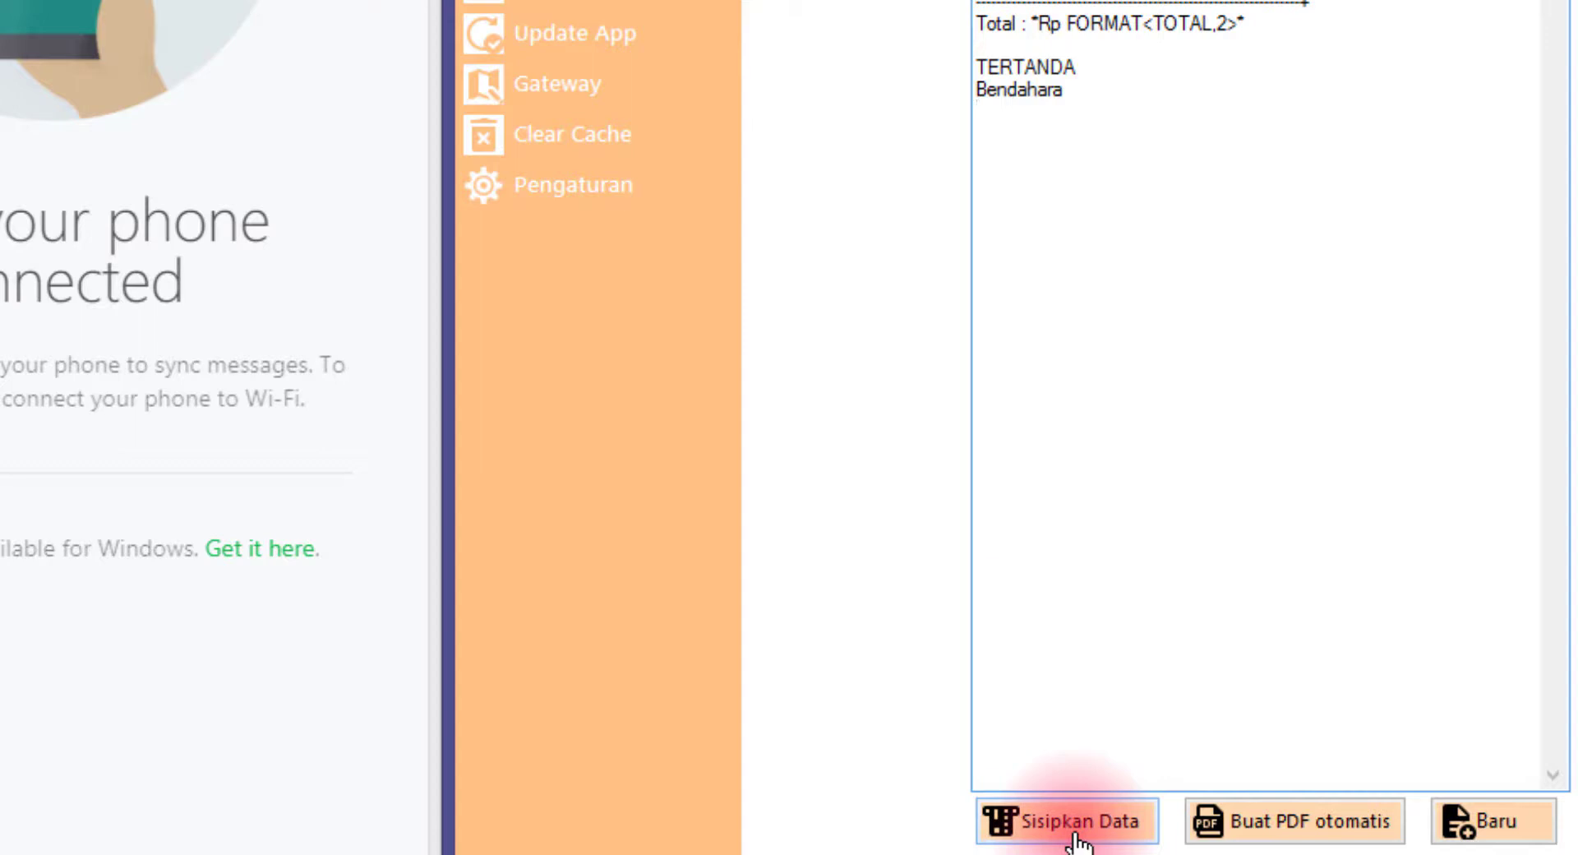
pyautogui.click(1075, 821)
pyautogui.doubleClick(998, 132)
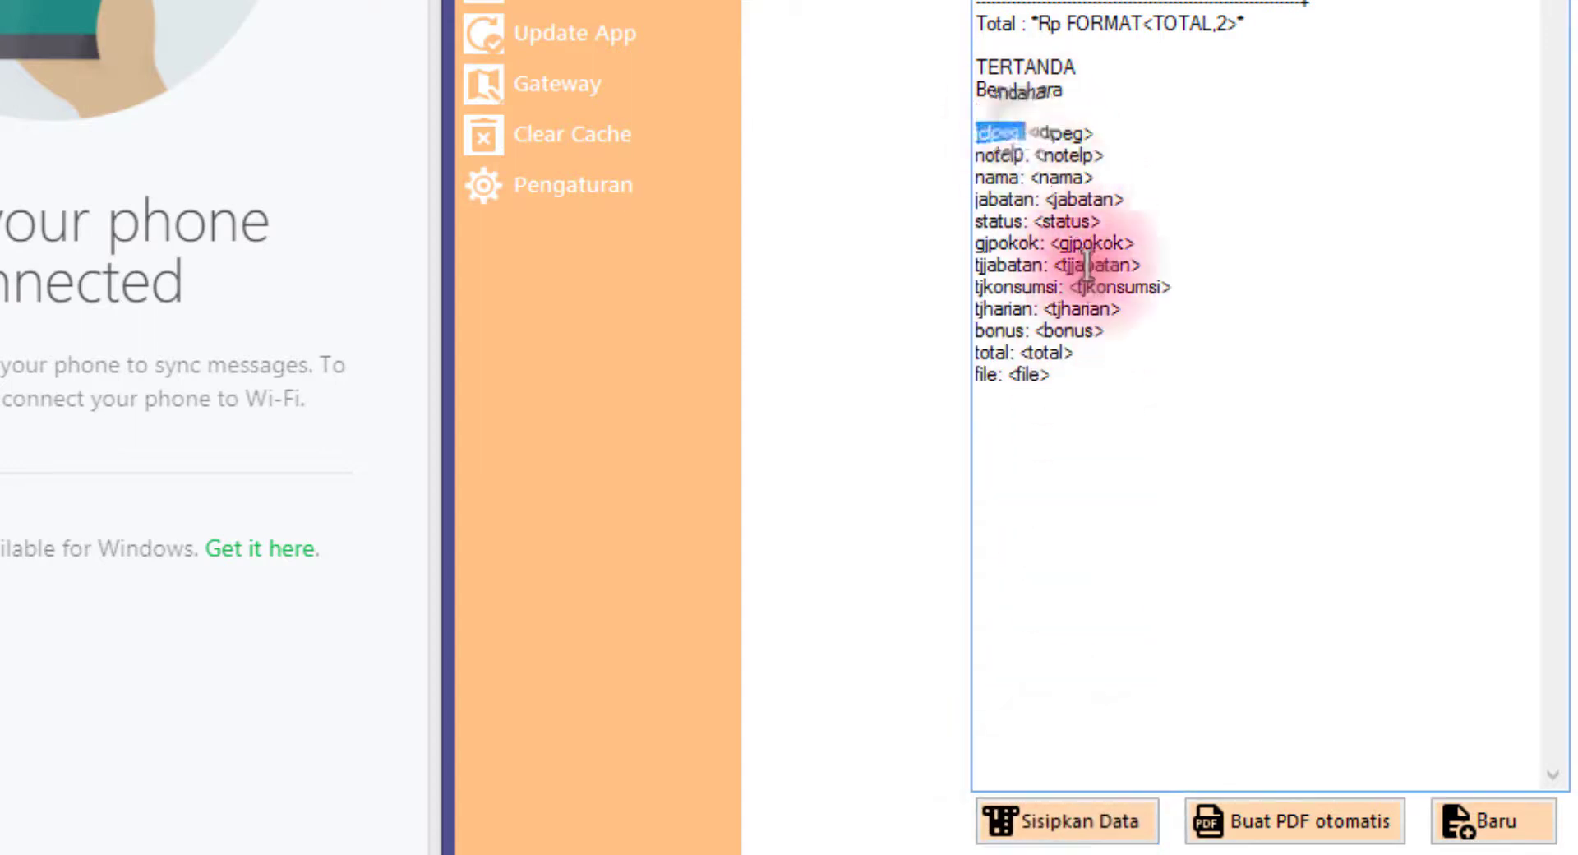
pyautogui.moveTo(1086, 263); pyautogui.dragTo(1131, 426)
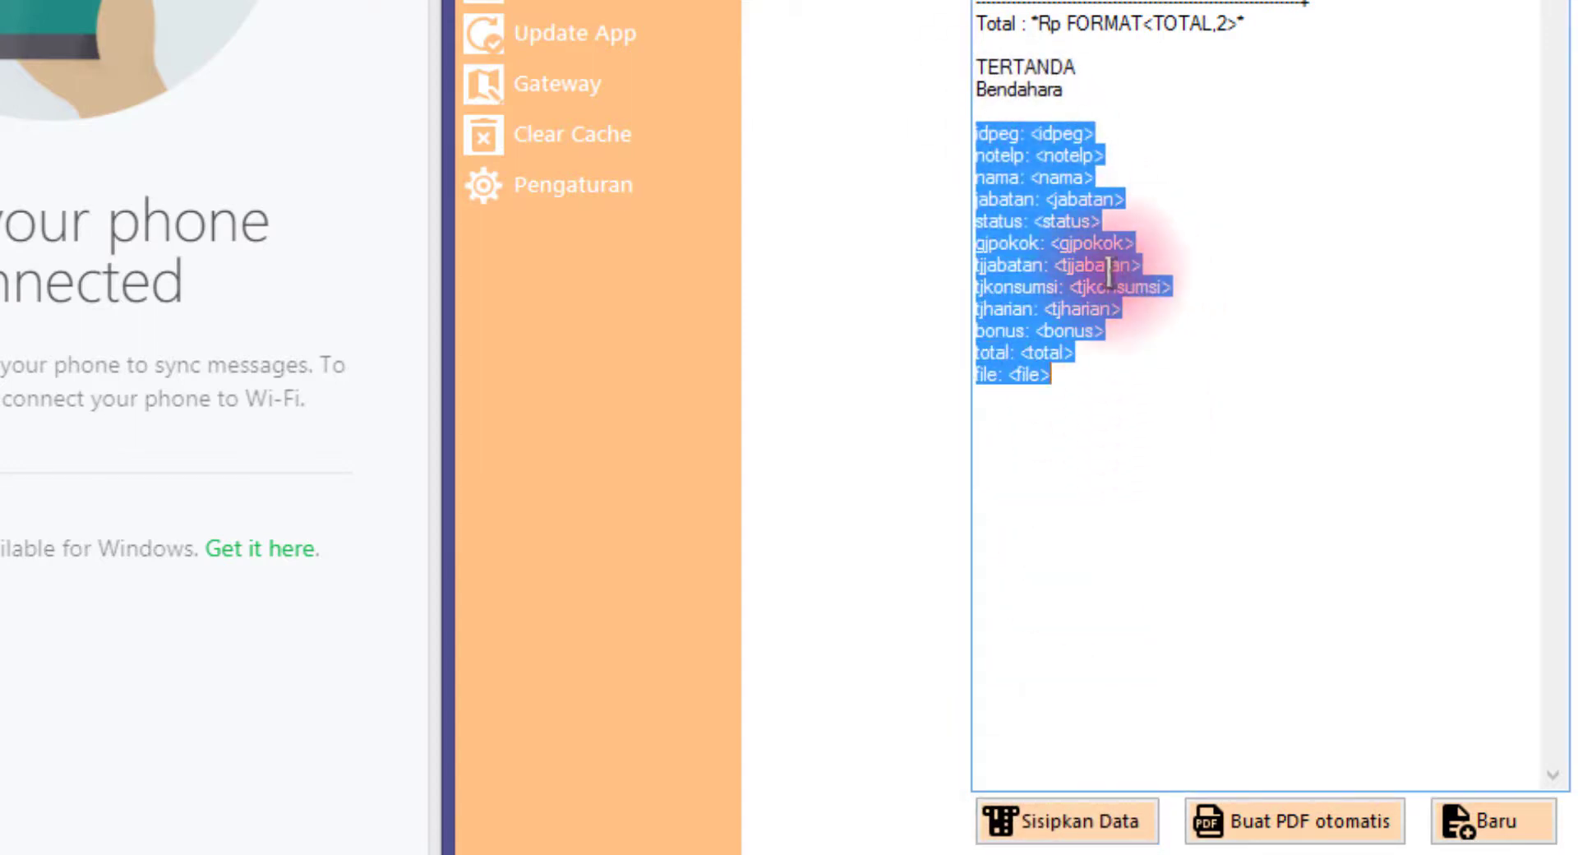
pyautogui.doubleClick(990, 136)
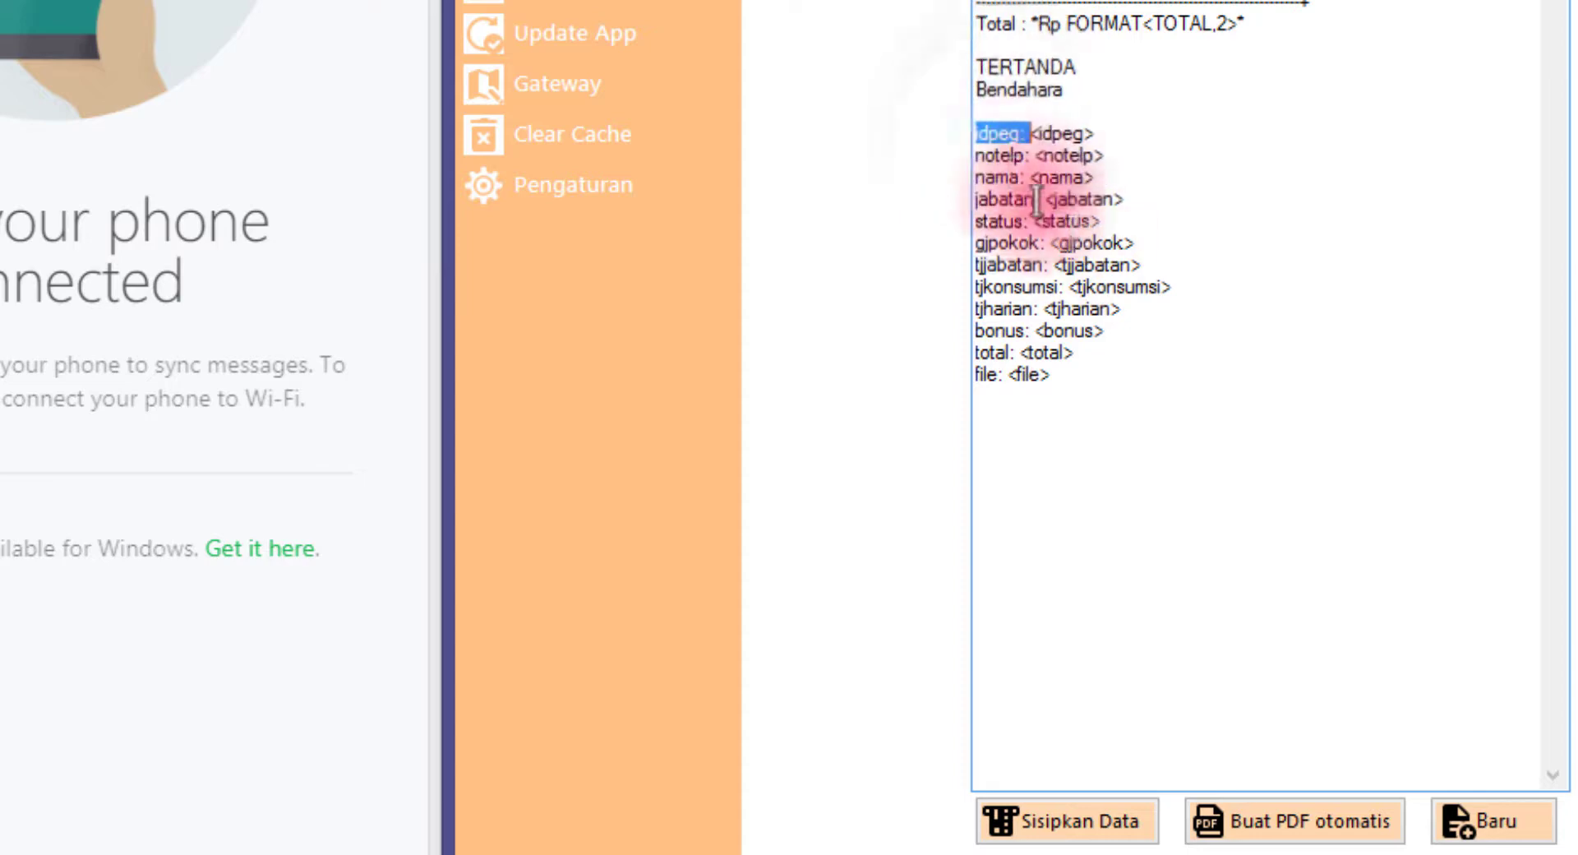
pyautogui.doubleClick(1001, 155)
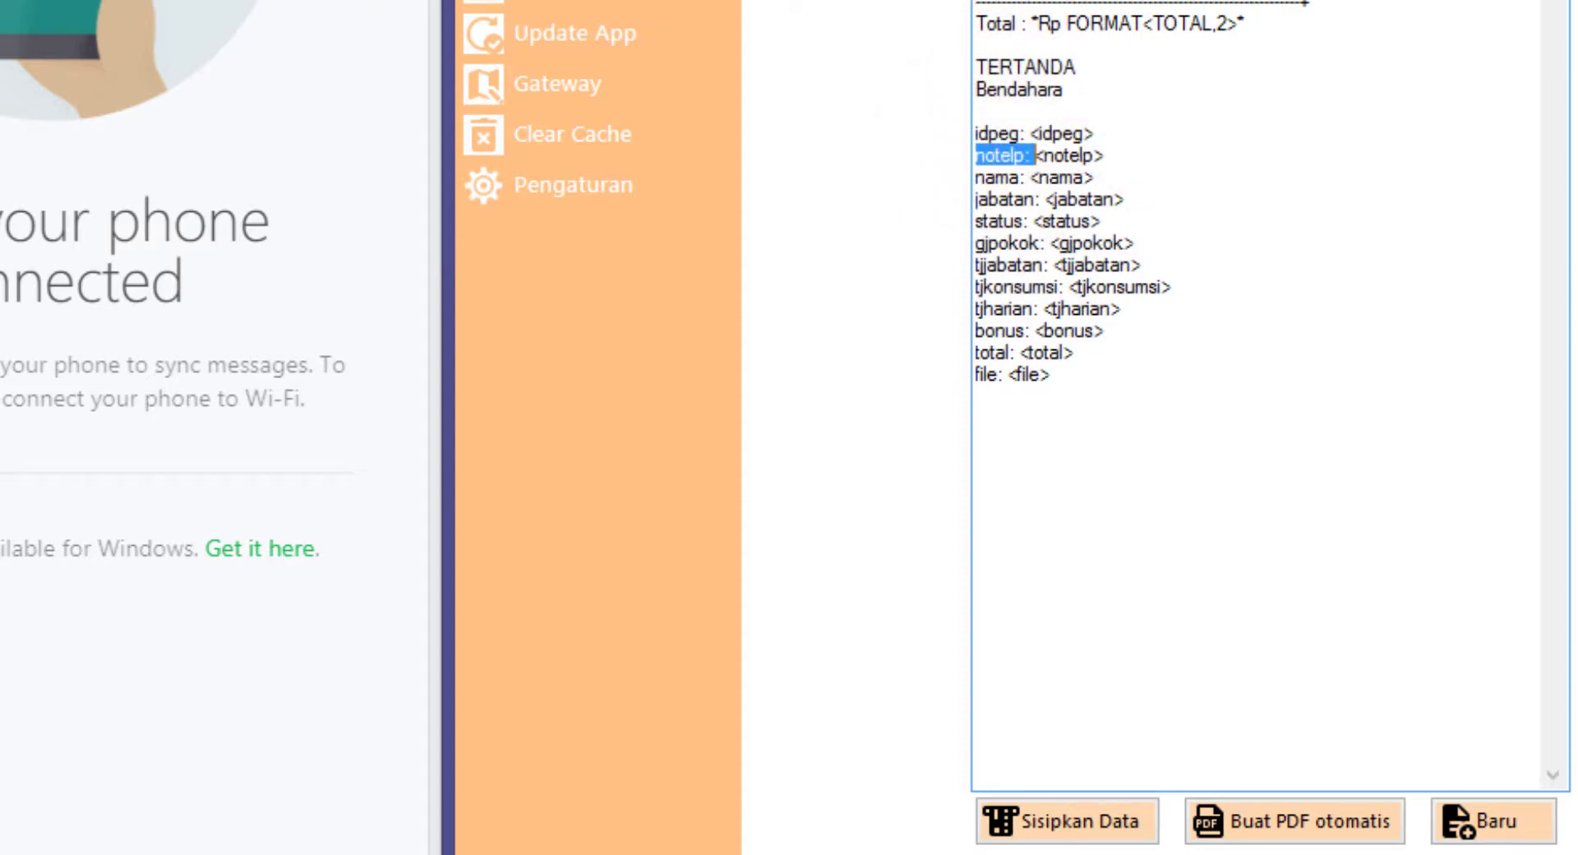
pyautogui.moveTo(1109, 0); pyautogui.dragTo(1160, 44)
pyautogui.click(1106, 133)
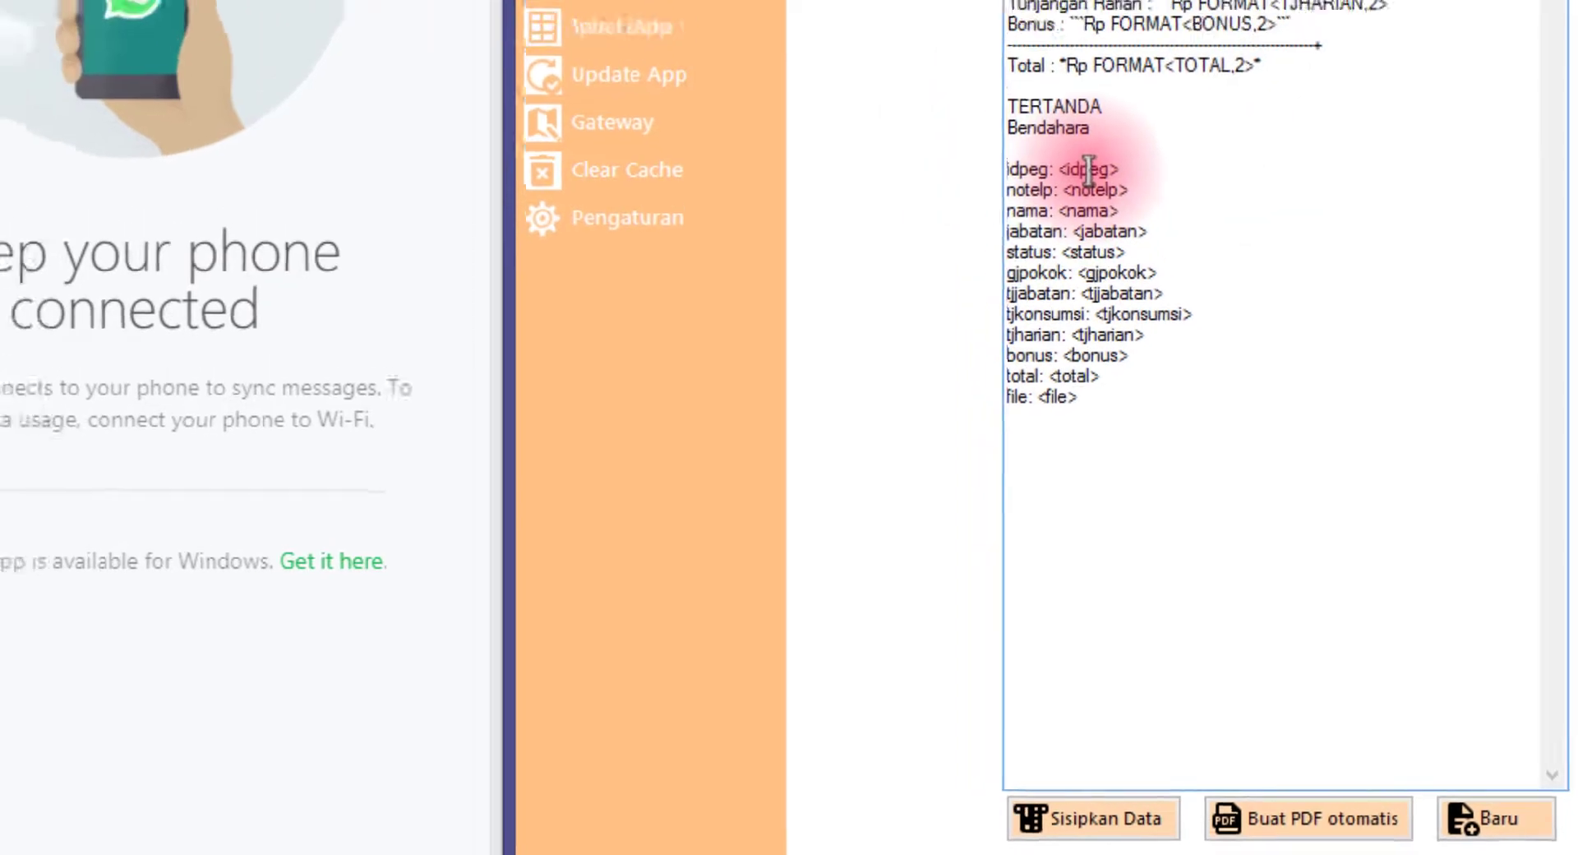
pyautogui.doubleClick(1089, 170)
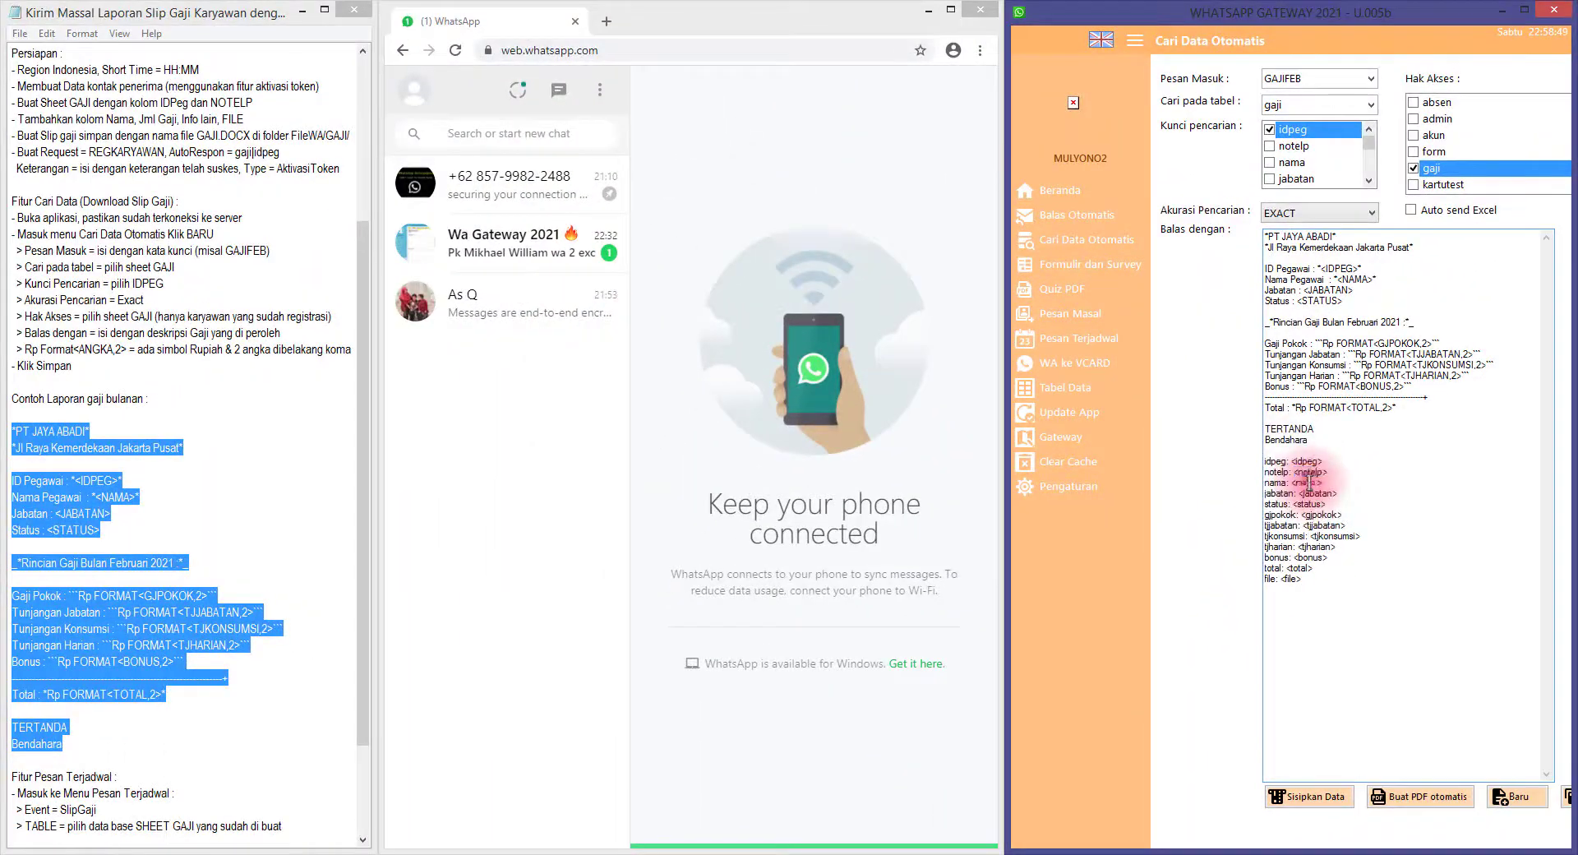
pyautogui.doubleClick(1320, 493)
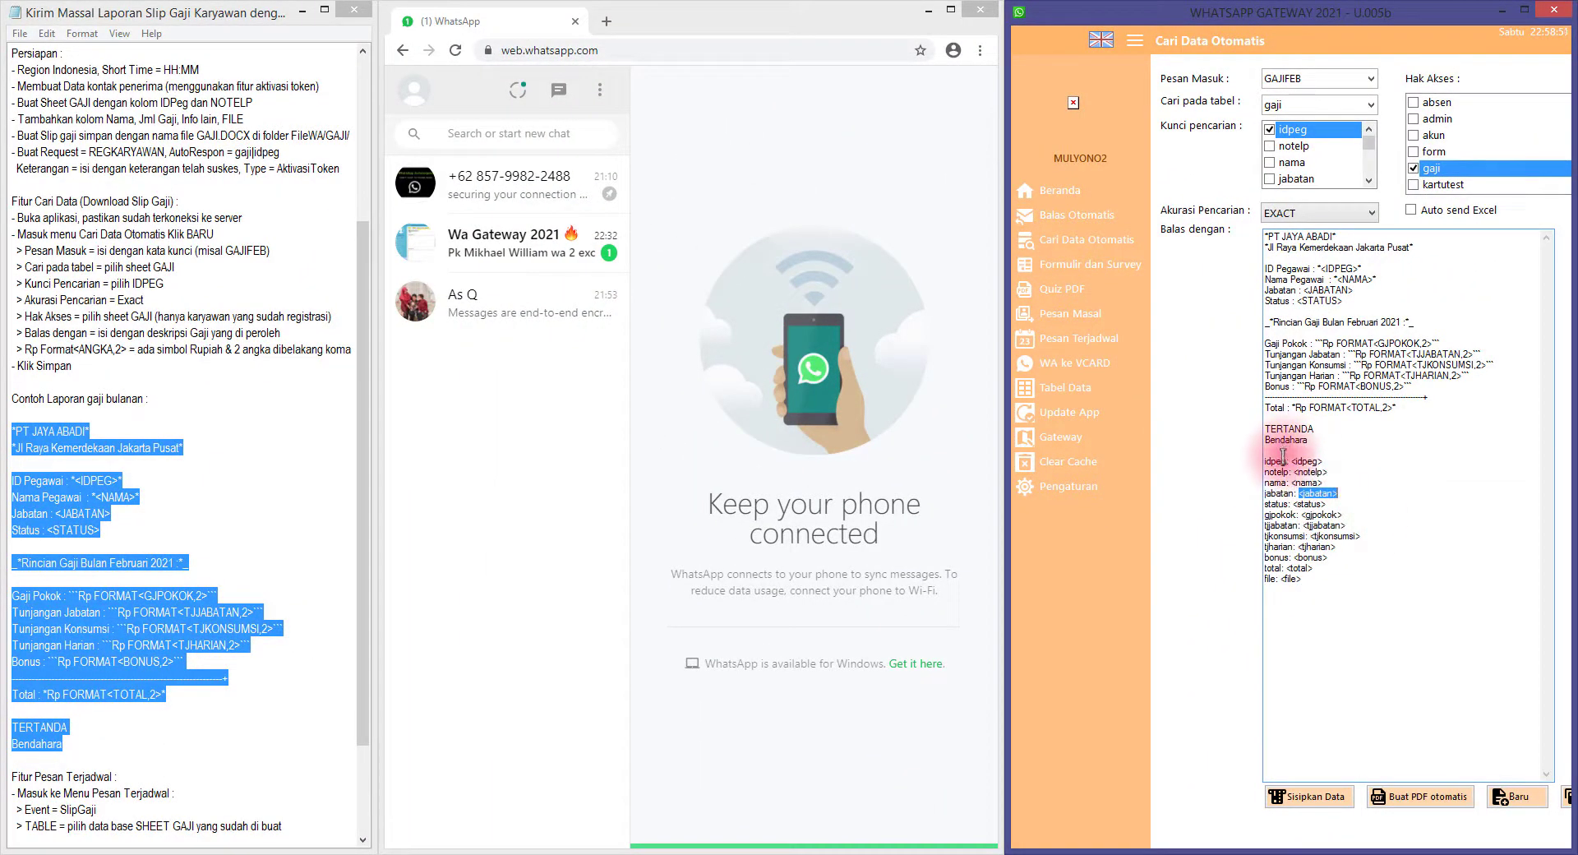
pyautogui.moveTo(1278, 460); pyautogui.dragTo(1330, 594)
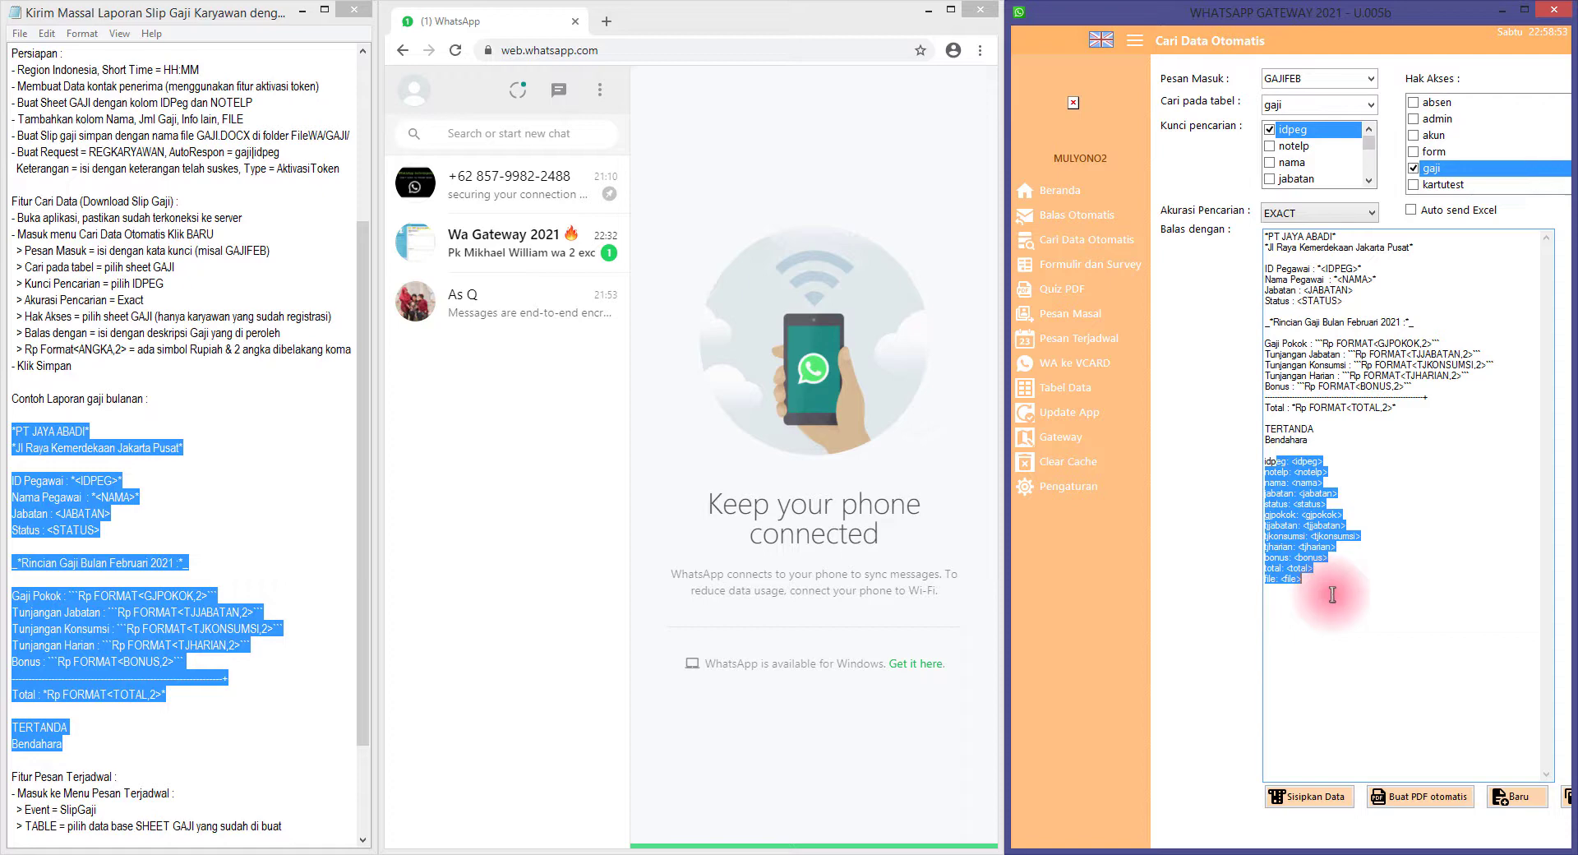
pyautogui.press('Delete')
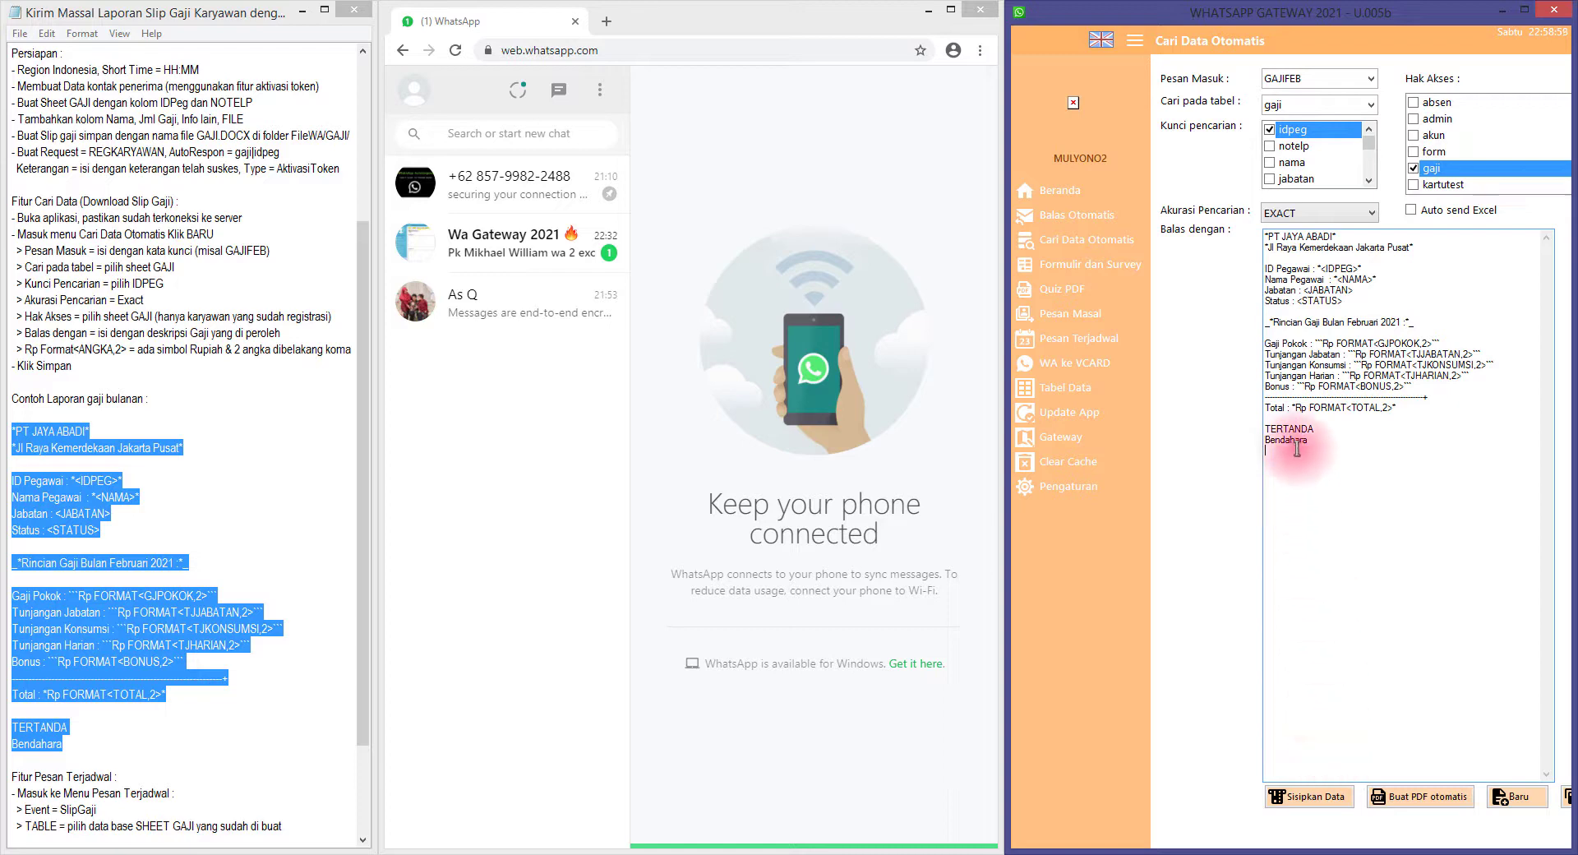
pyautogui.click(1313, 795)
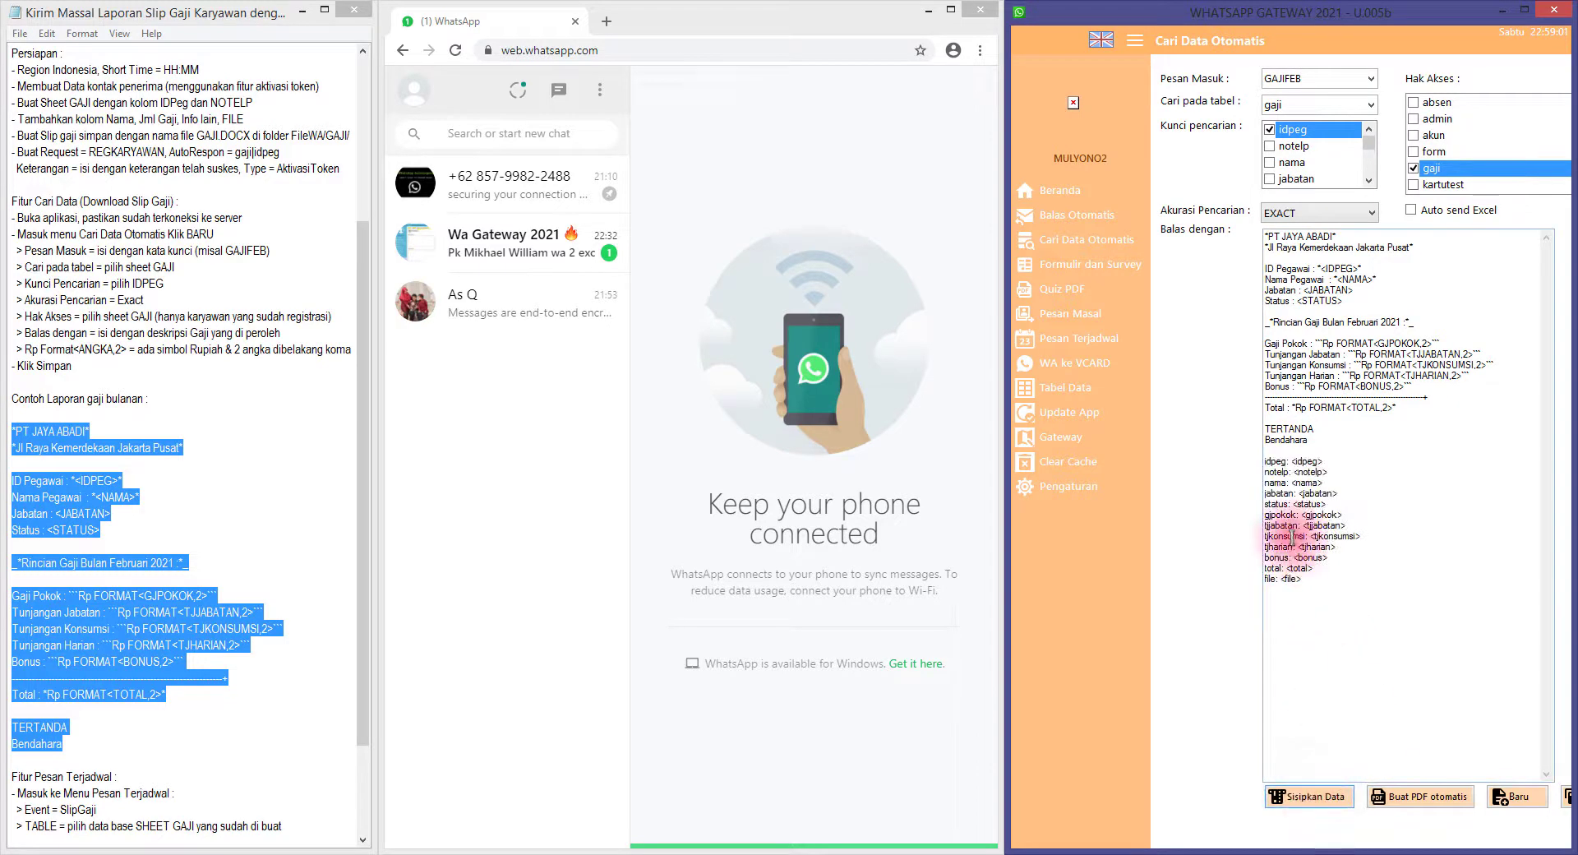
pyautogui.moveTo(1282, 452); pyautogui.dragTo(1314, 579)
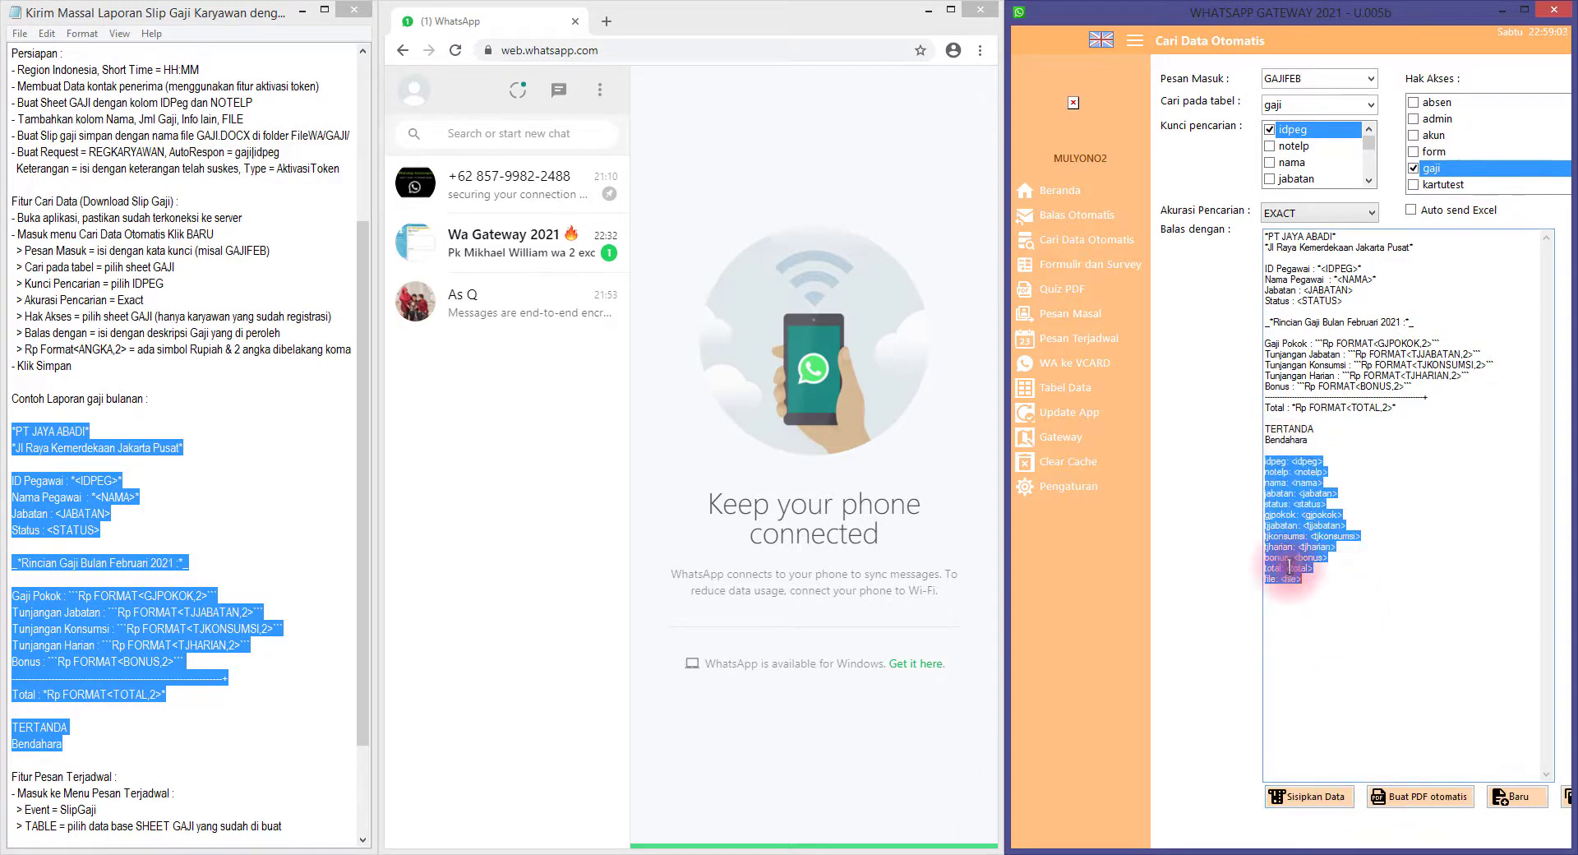
pyautogui.press('Delete')
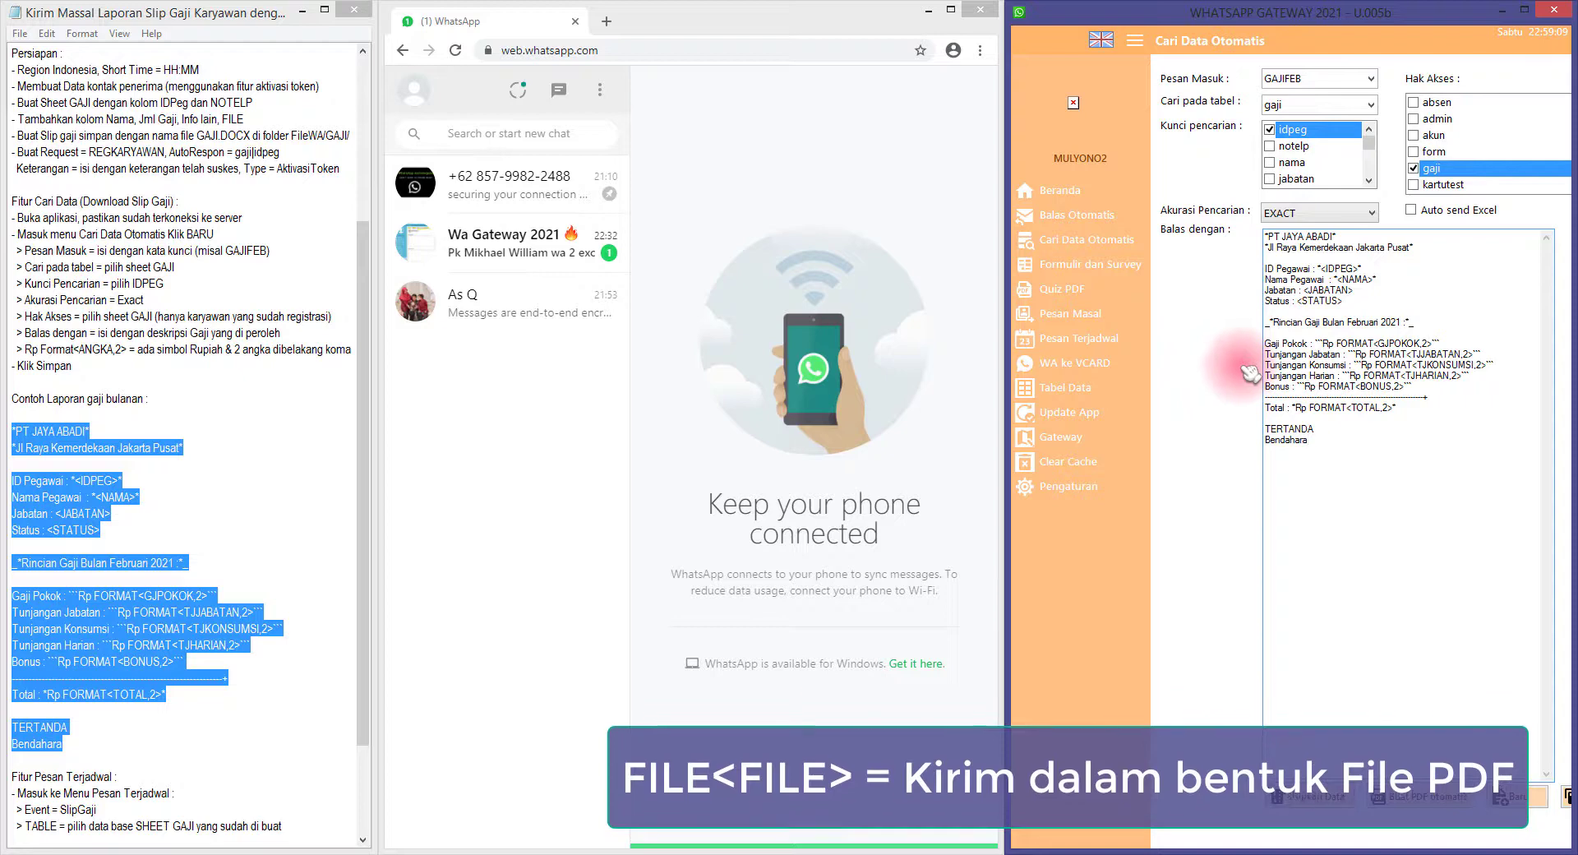
pyautogui.moveTo(1341, 449); pyautogui.dragTo(1201, 214)
pyautogui.click(1414, 427)
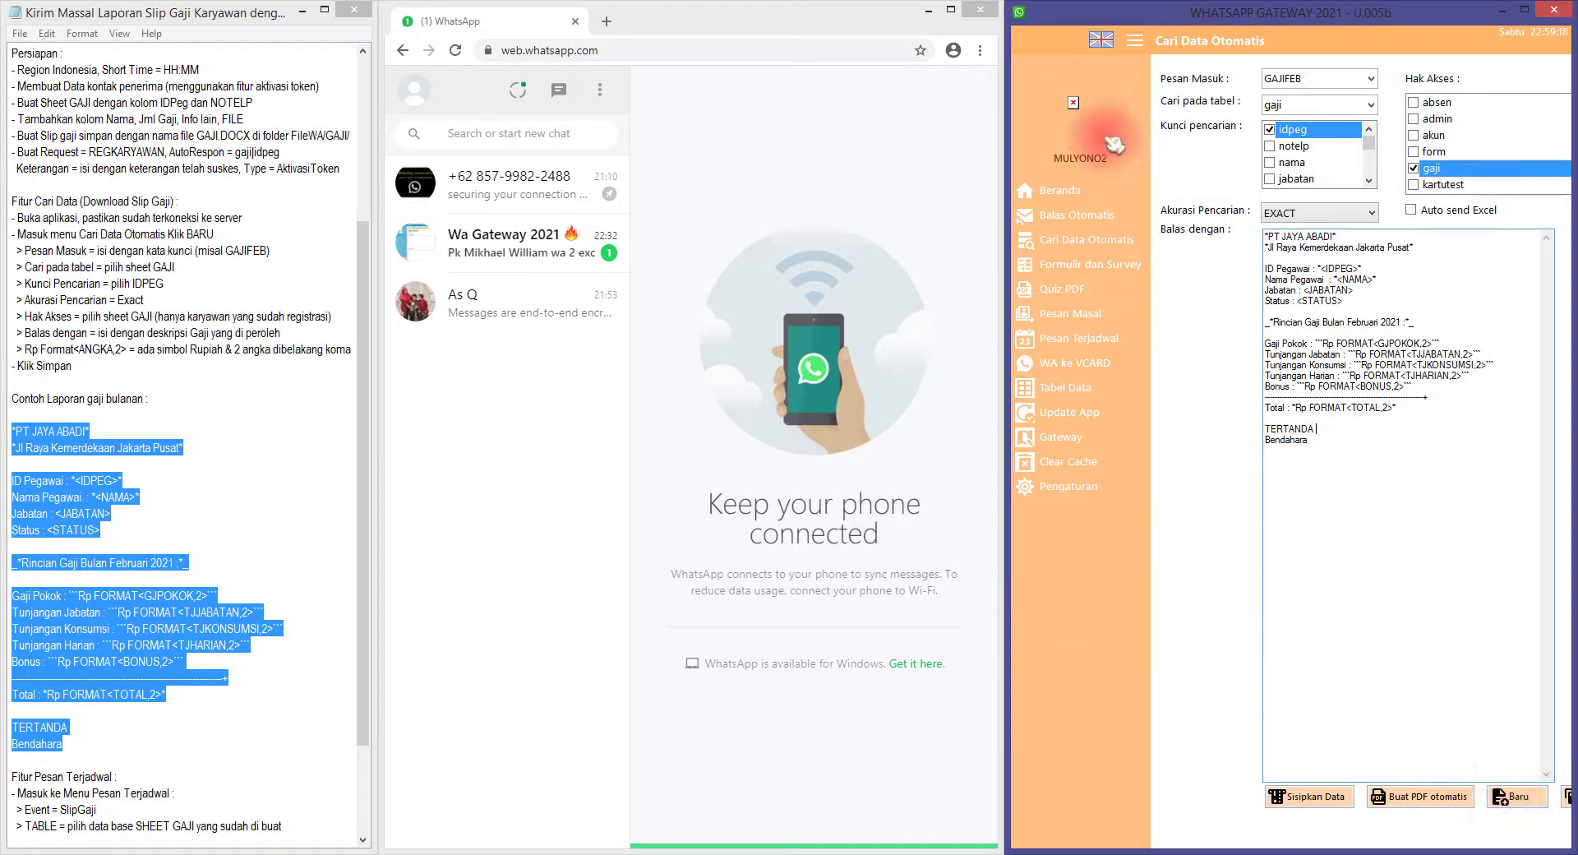
# Collapse the side menu, save the GAJIFEB lookup with Simpan, and dismiss the Successfully saved message
pyautogui.click(1133, 45)
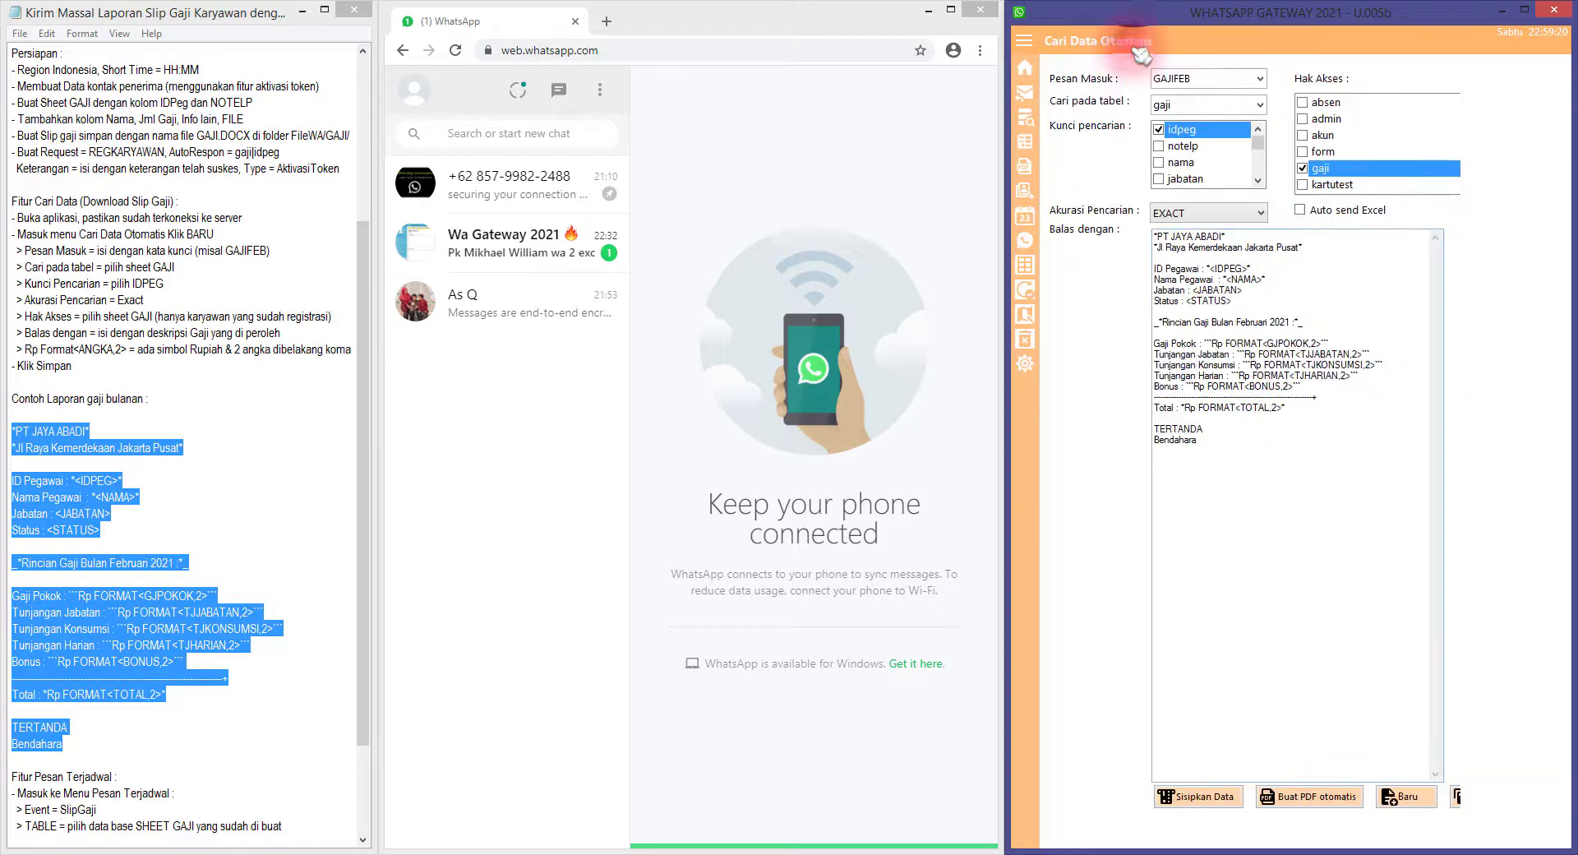
pyautogui.click(1456, 801)
pyautogui.click(1018, 493)
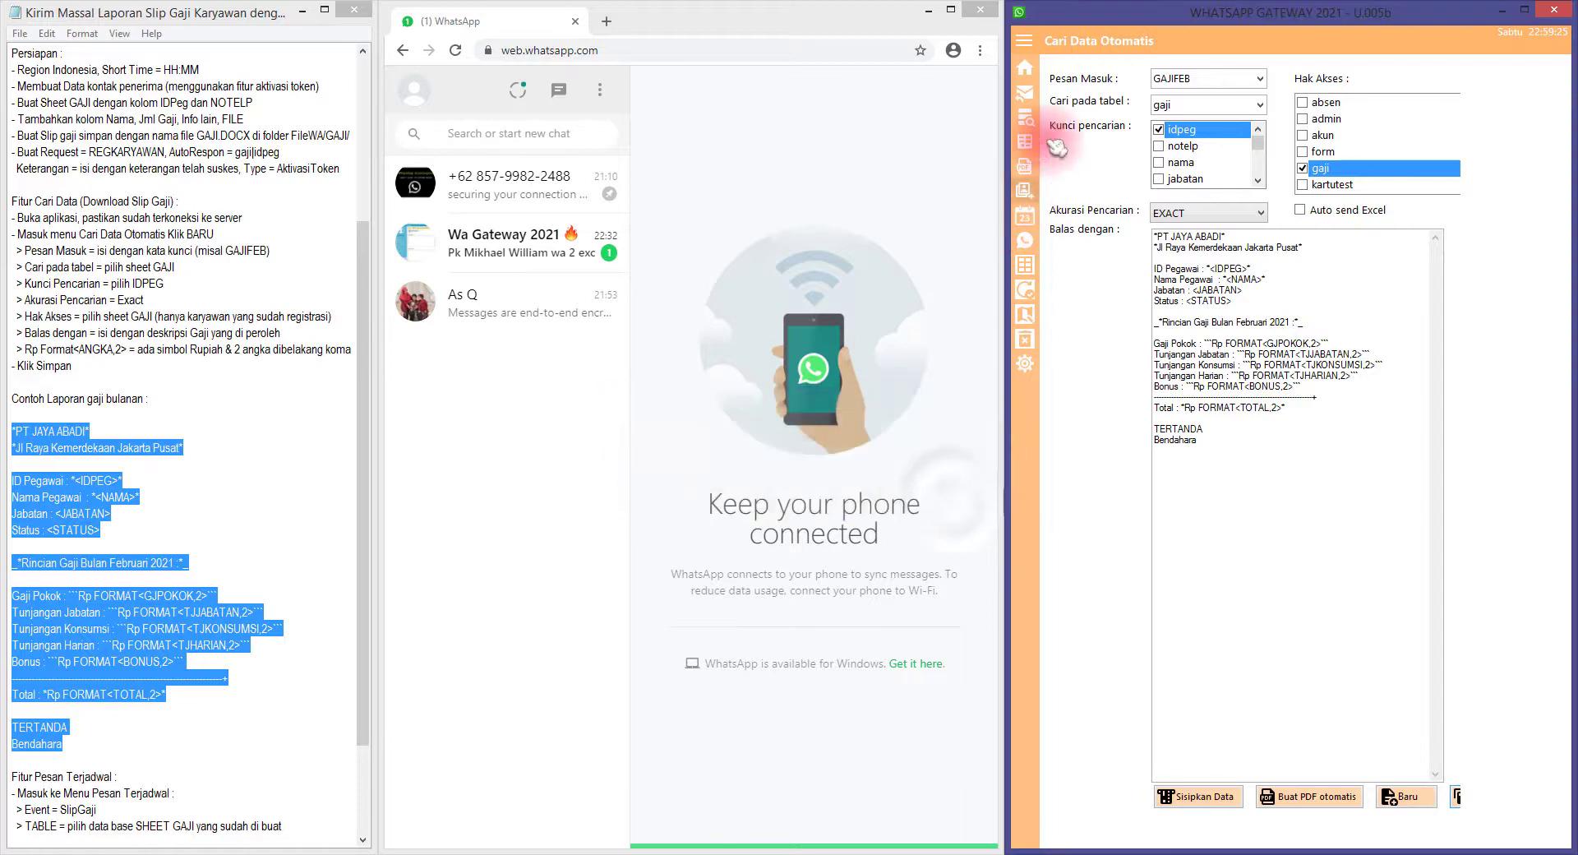
pyautogui.click(1024, 69)
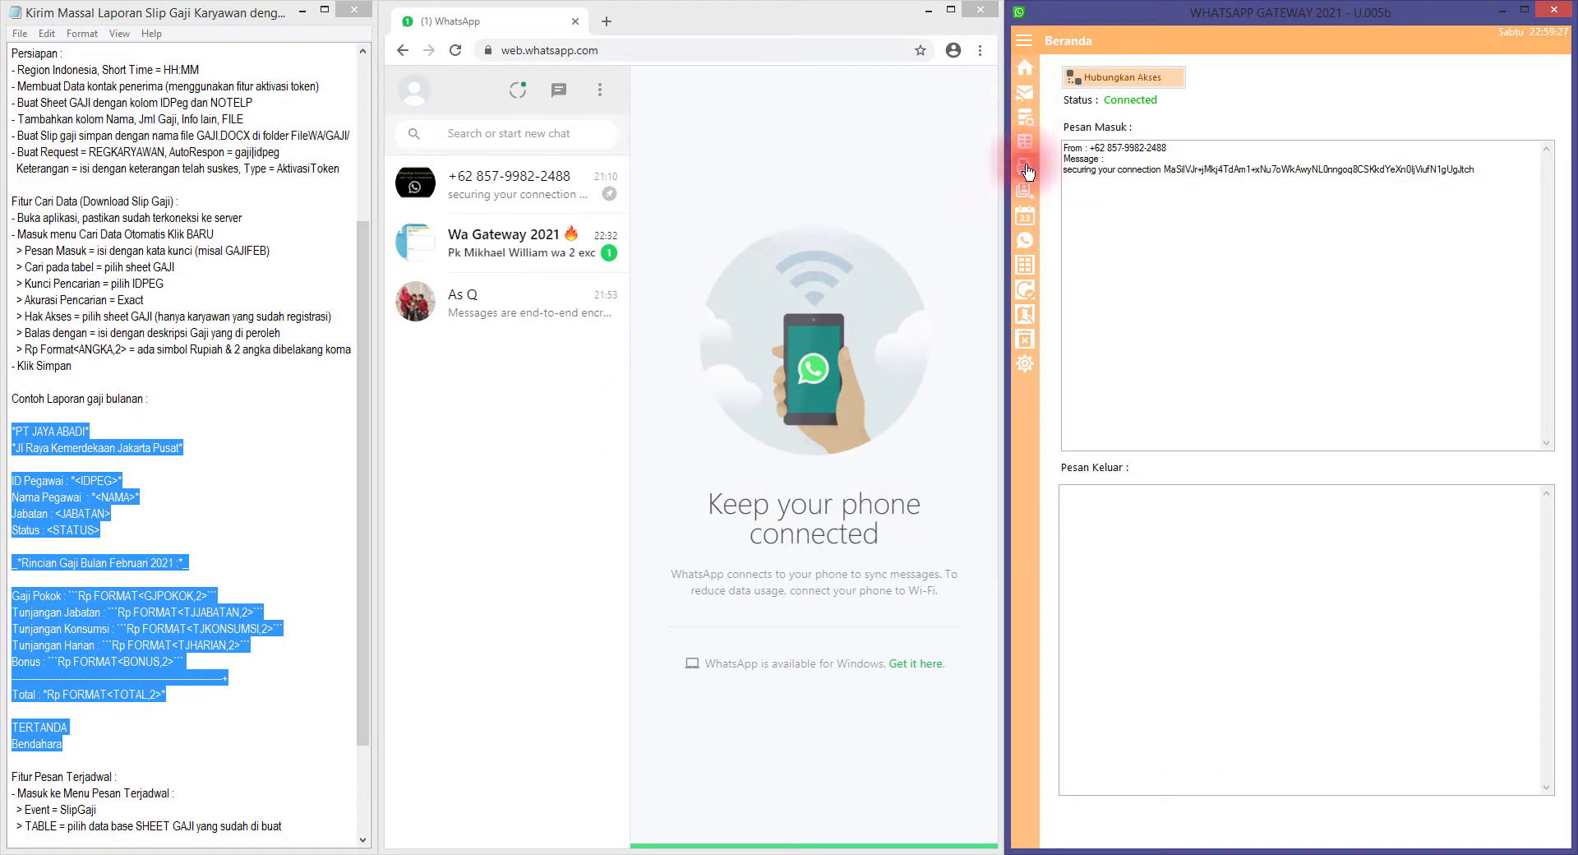
pyautogui.click(1025, 123)
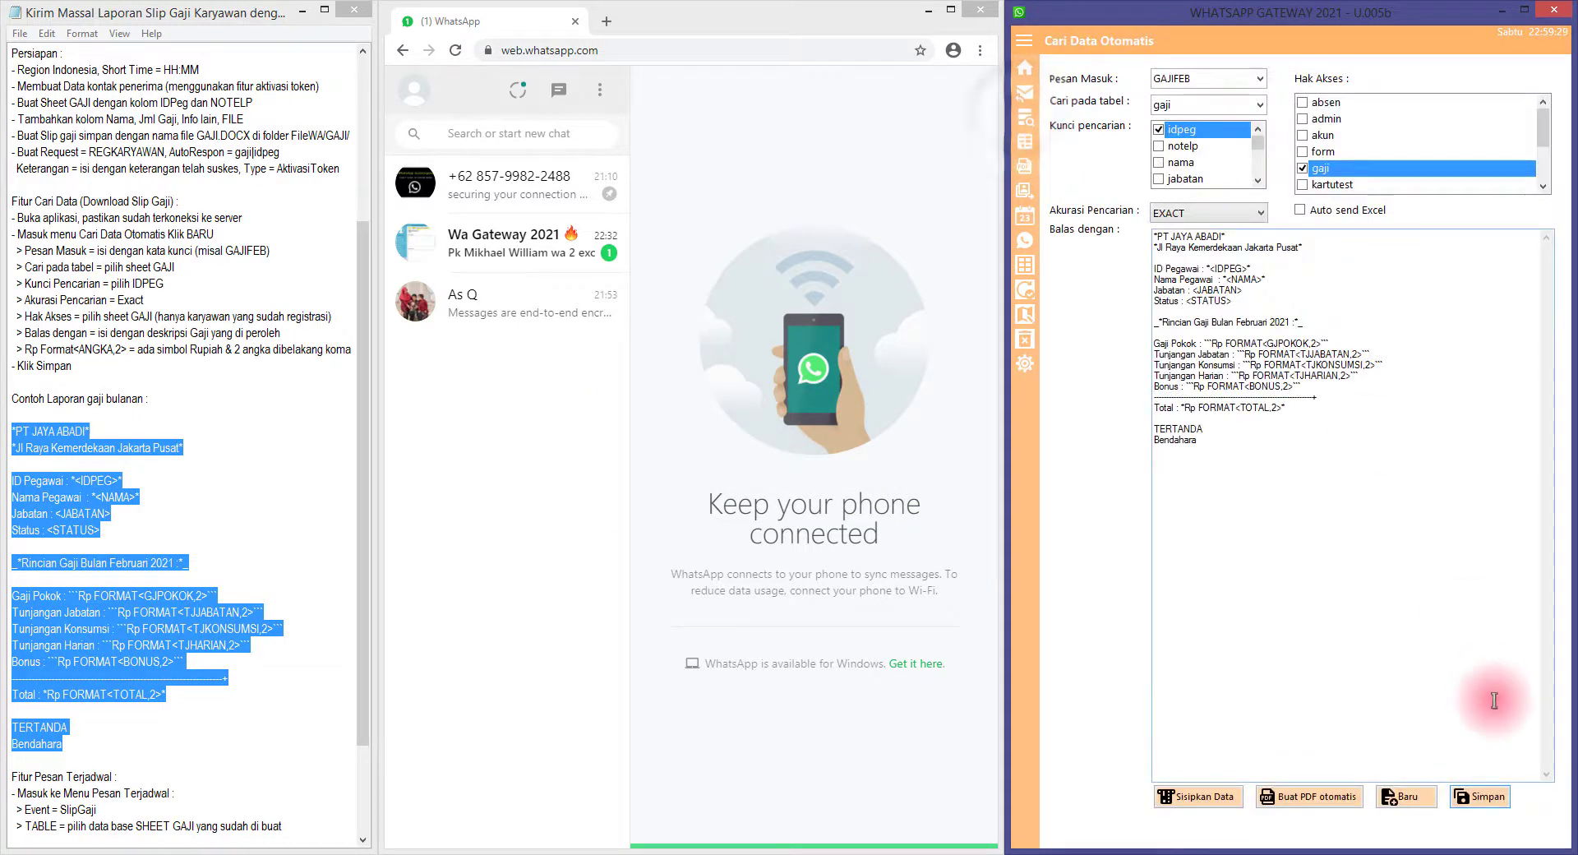
pyautogui.click(1479, 795)
pyautogui.click(943, 497)
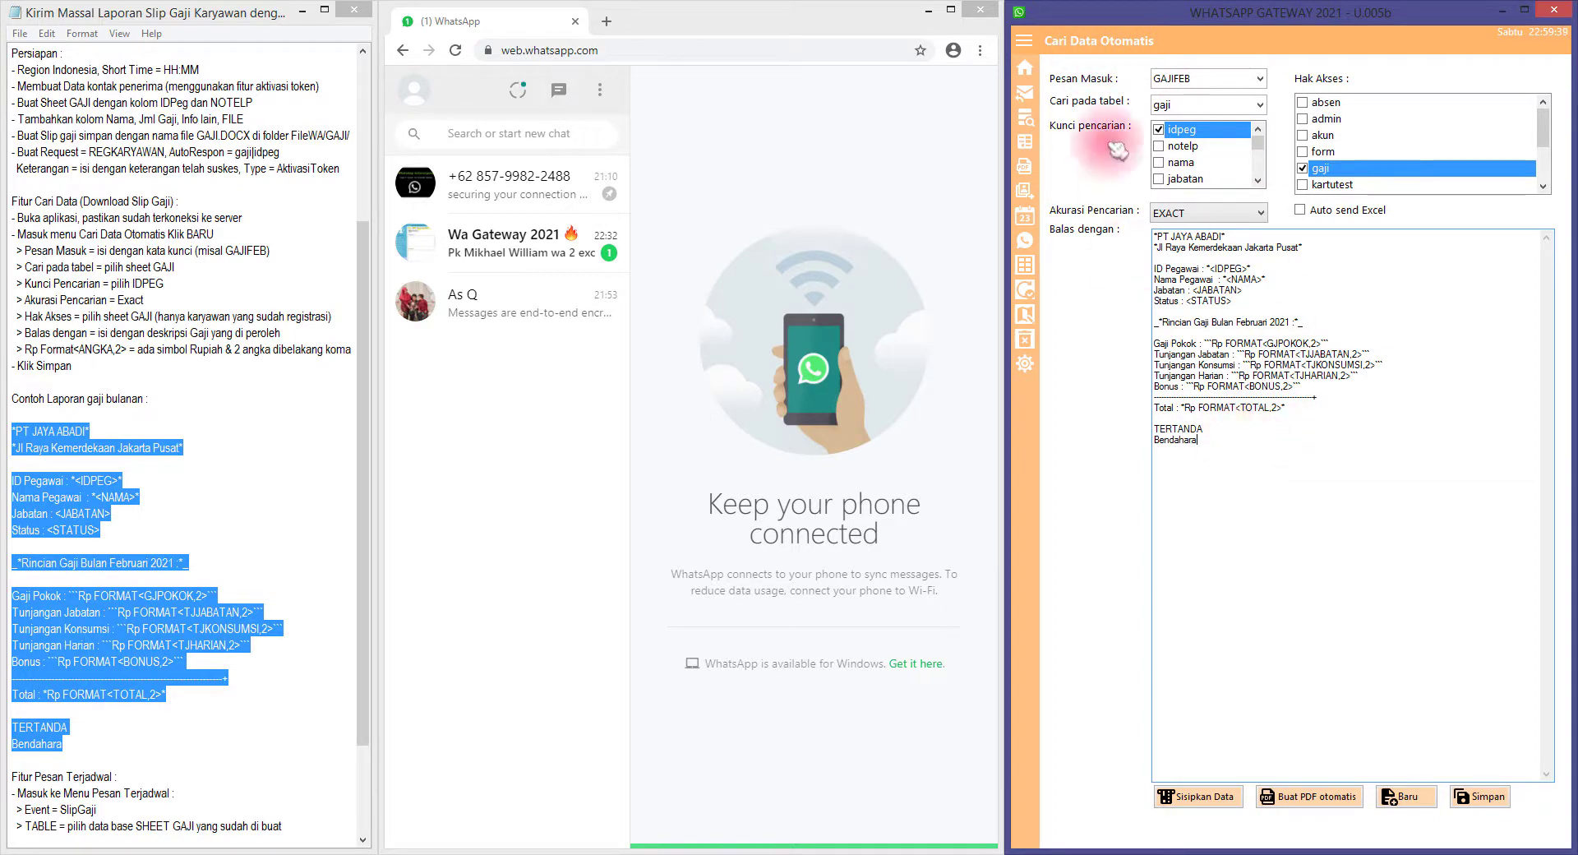
pyautogui.click(562, 320)
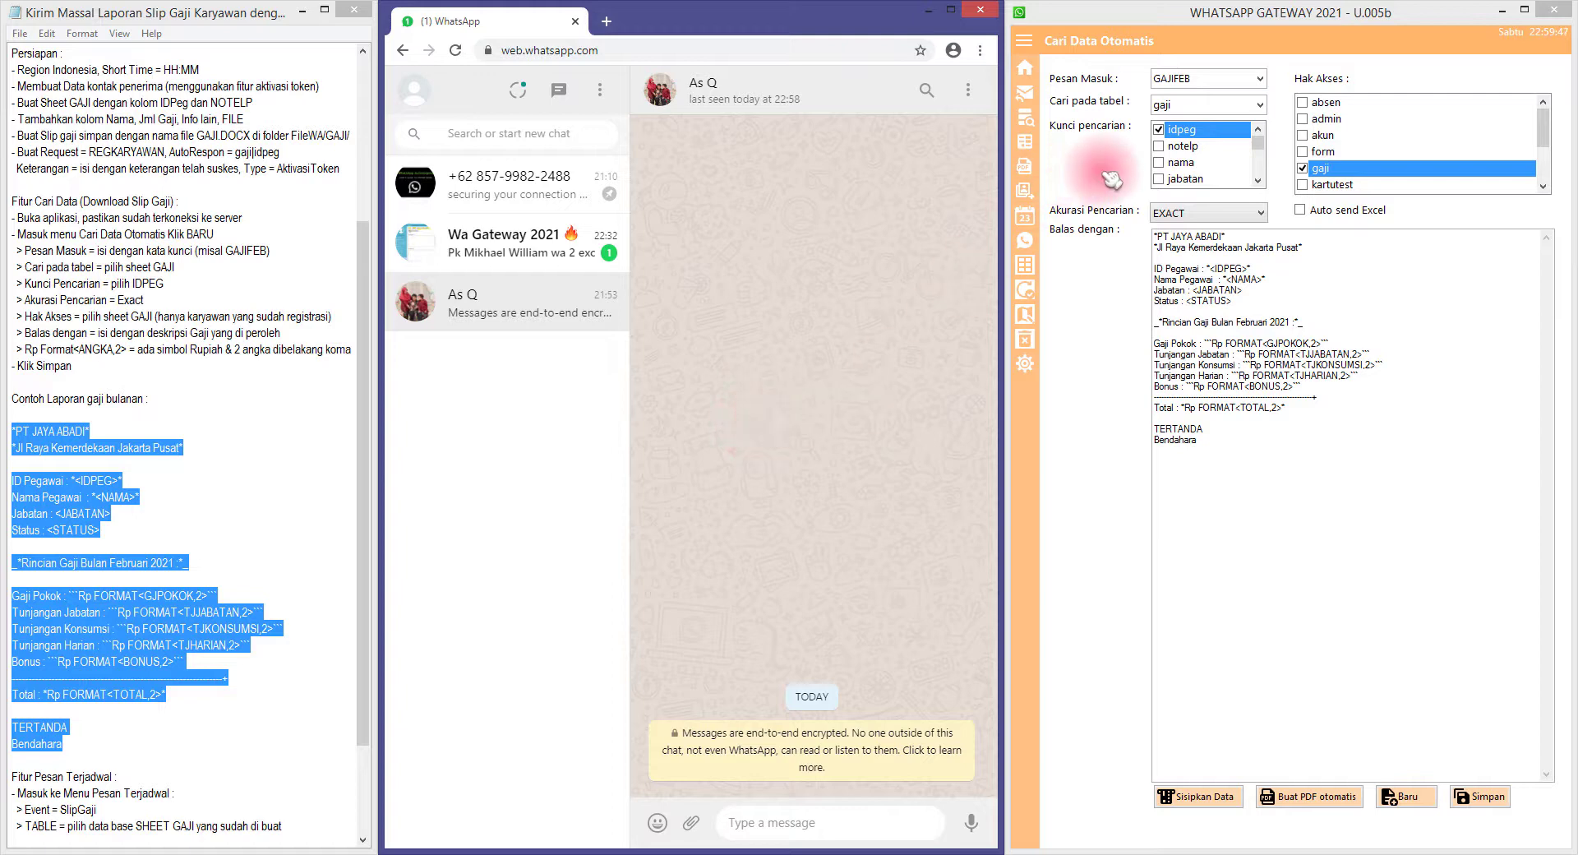
pyautogui.click(750, 824)
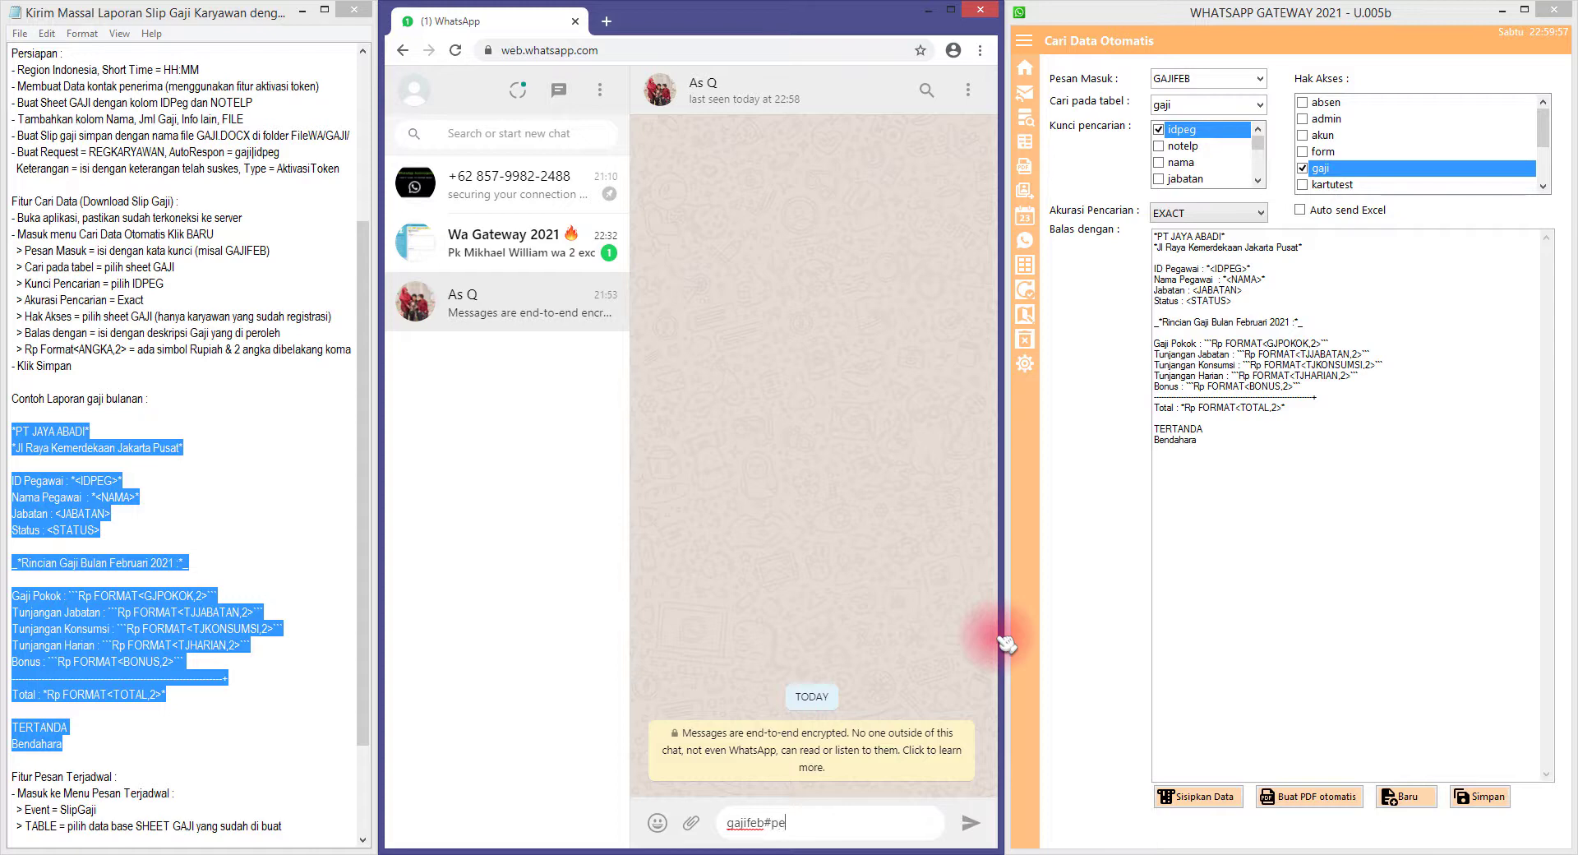
pyautogui.write('g002')
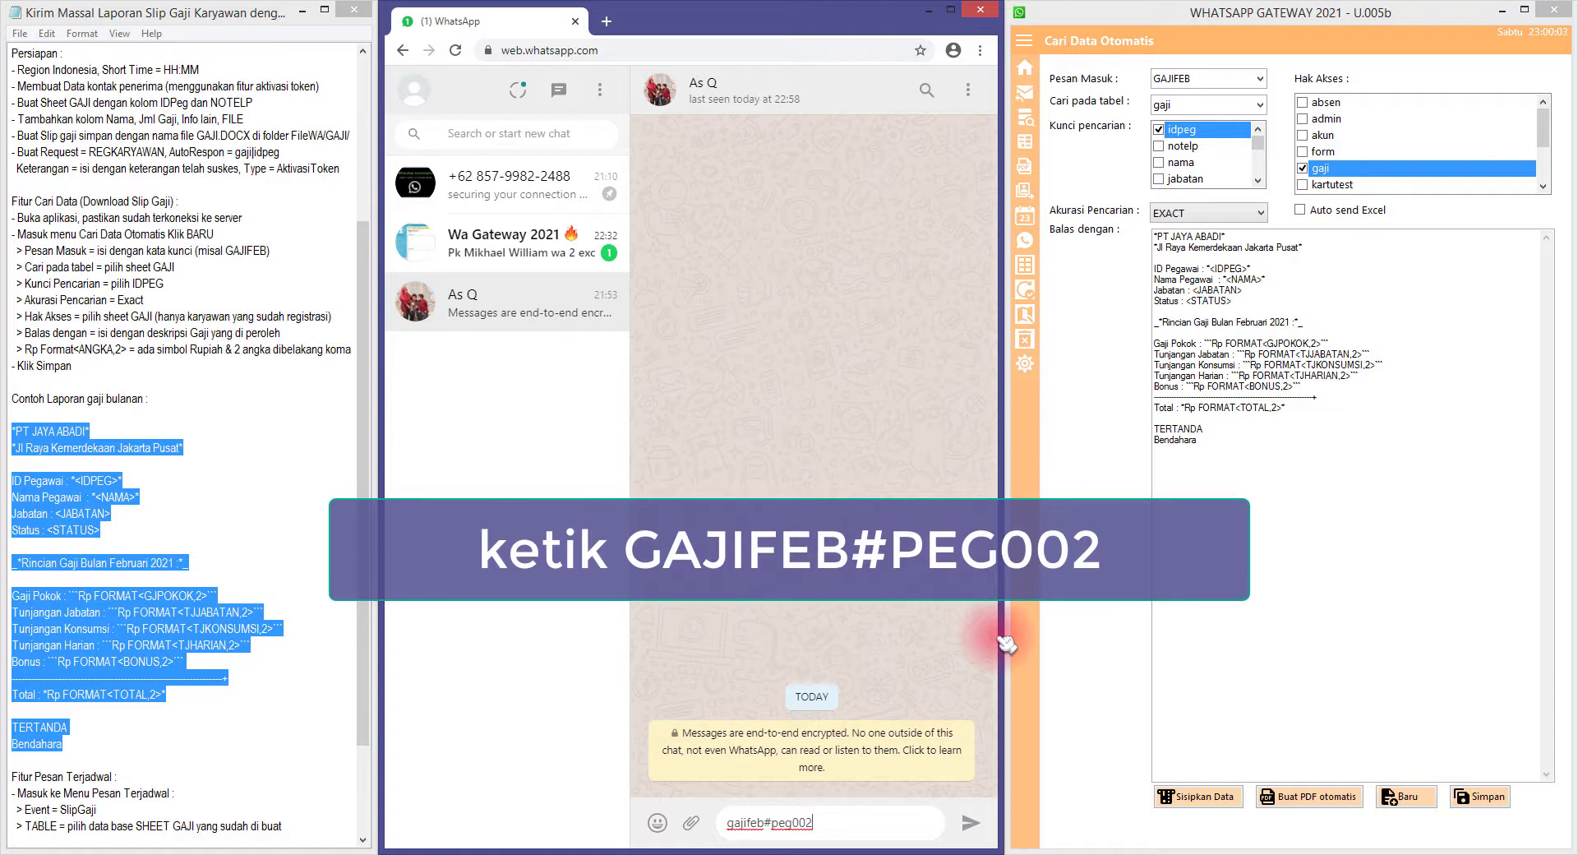
pyautogui.click(978, 824)
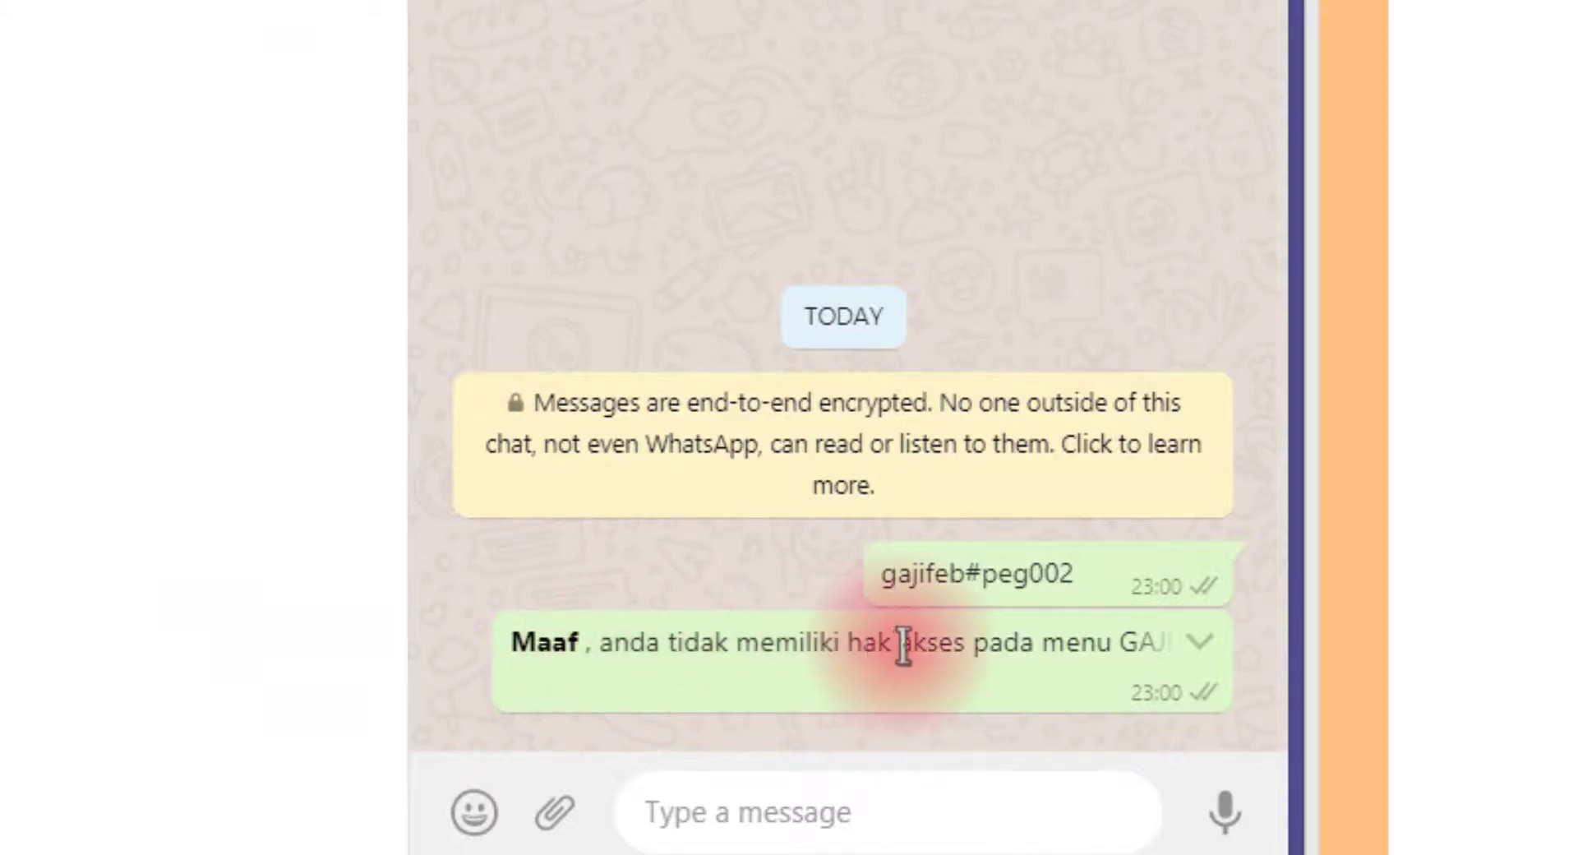
pyautogui.moveTo(900, 641); pyautogui.dragTo(1154, 641)
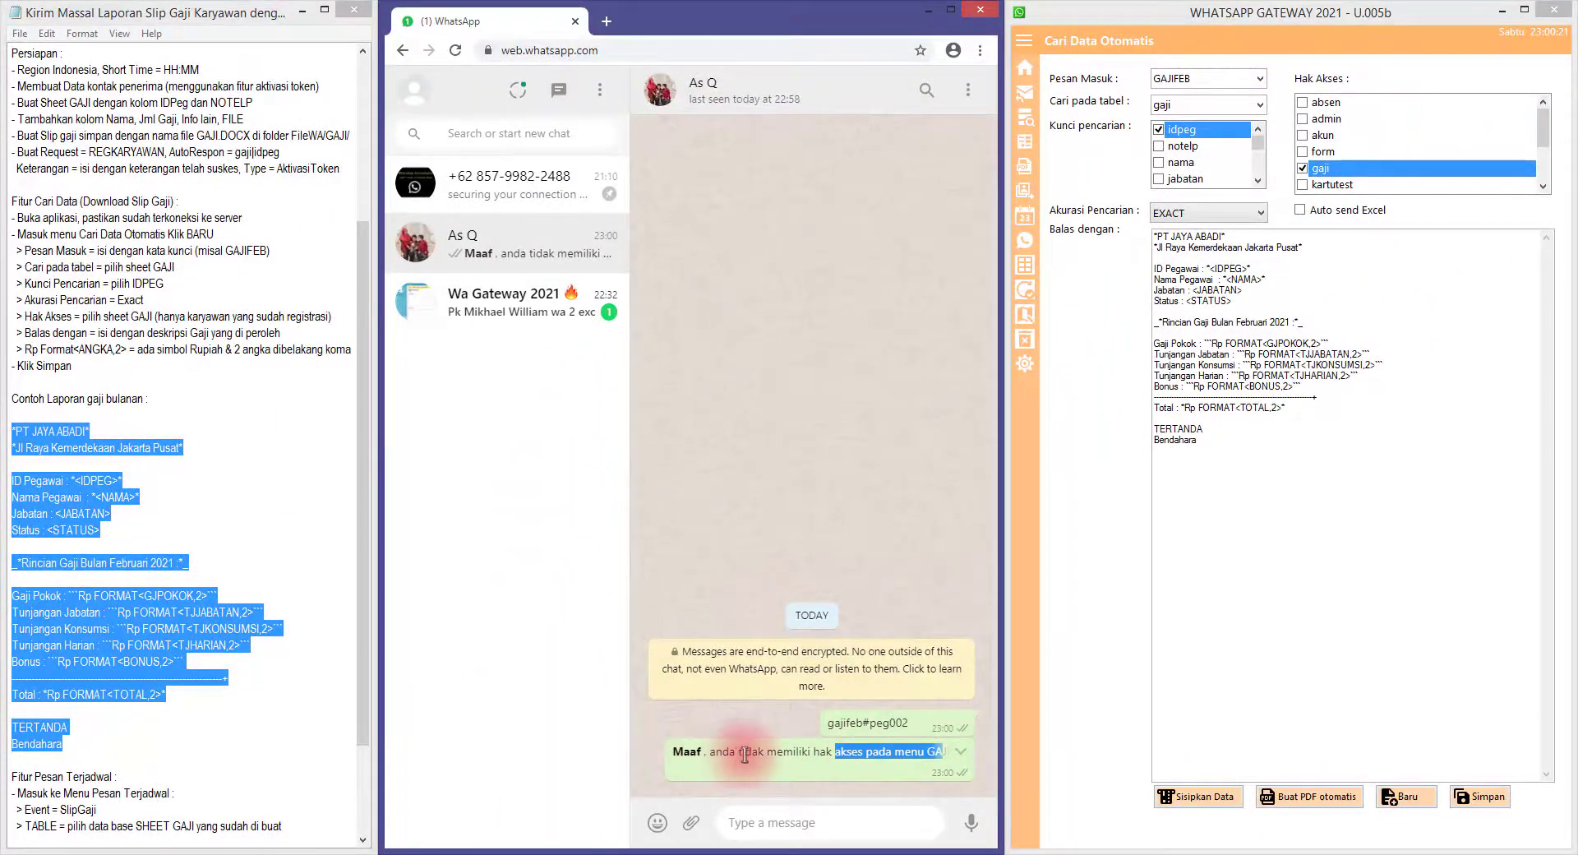
pyautogui.moveTo(757, 753); pyautogui.dragTo(908, 753)
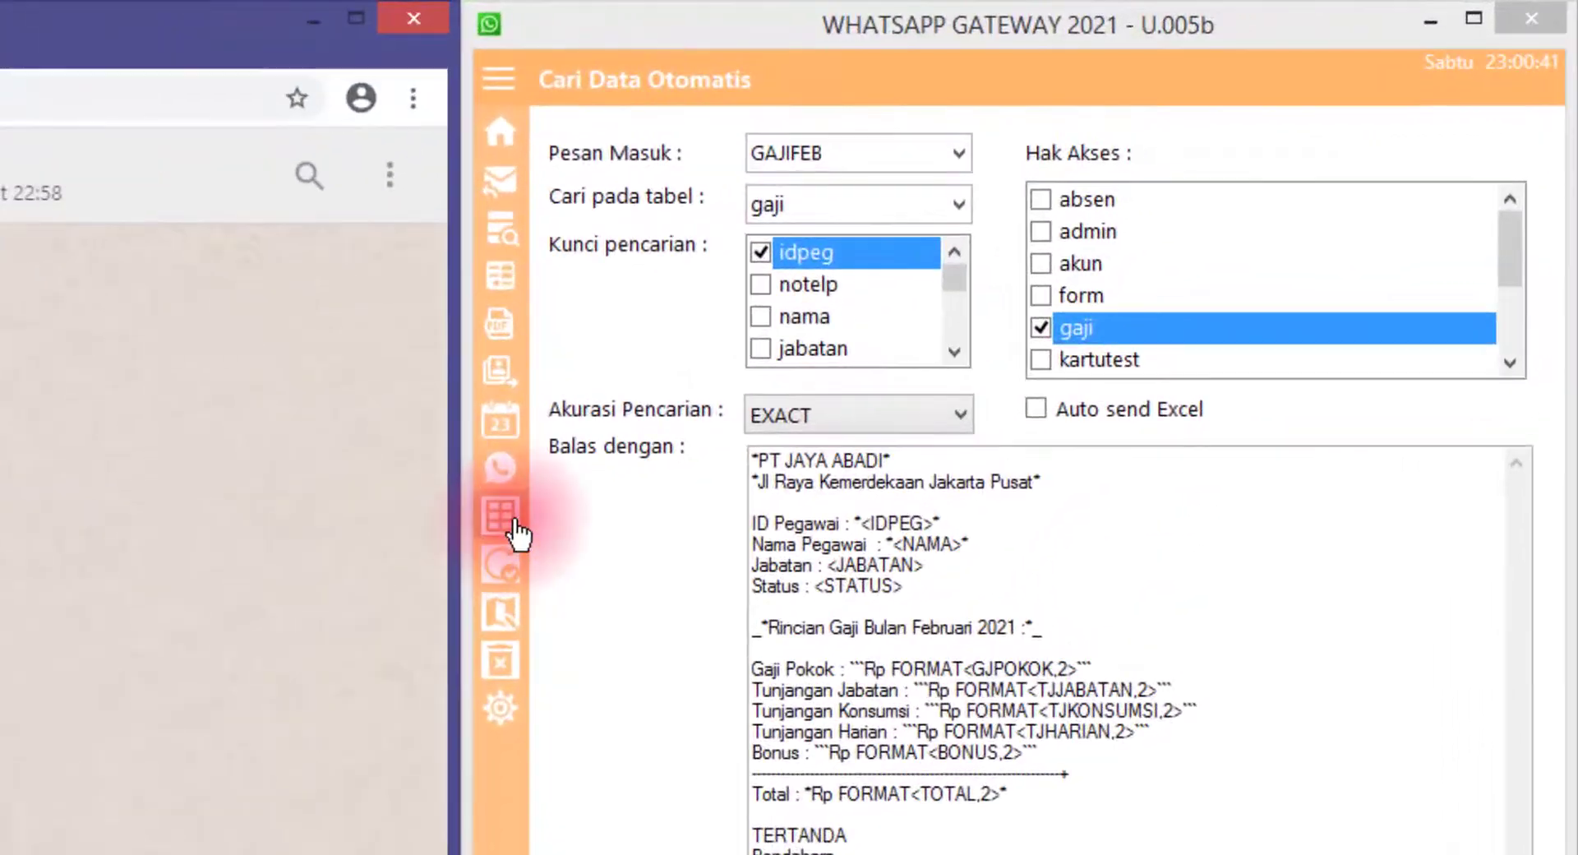
# Load the setting table in Tabel Data and select the REGKARYAWAN AktivasiToken row
pyautogui.click(503, 518)
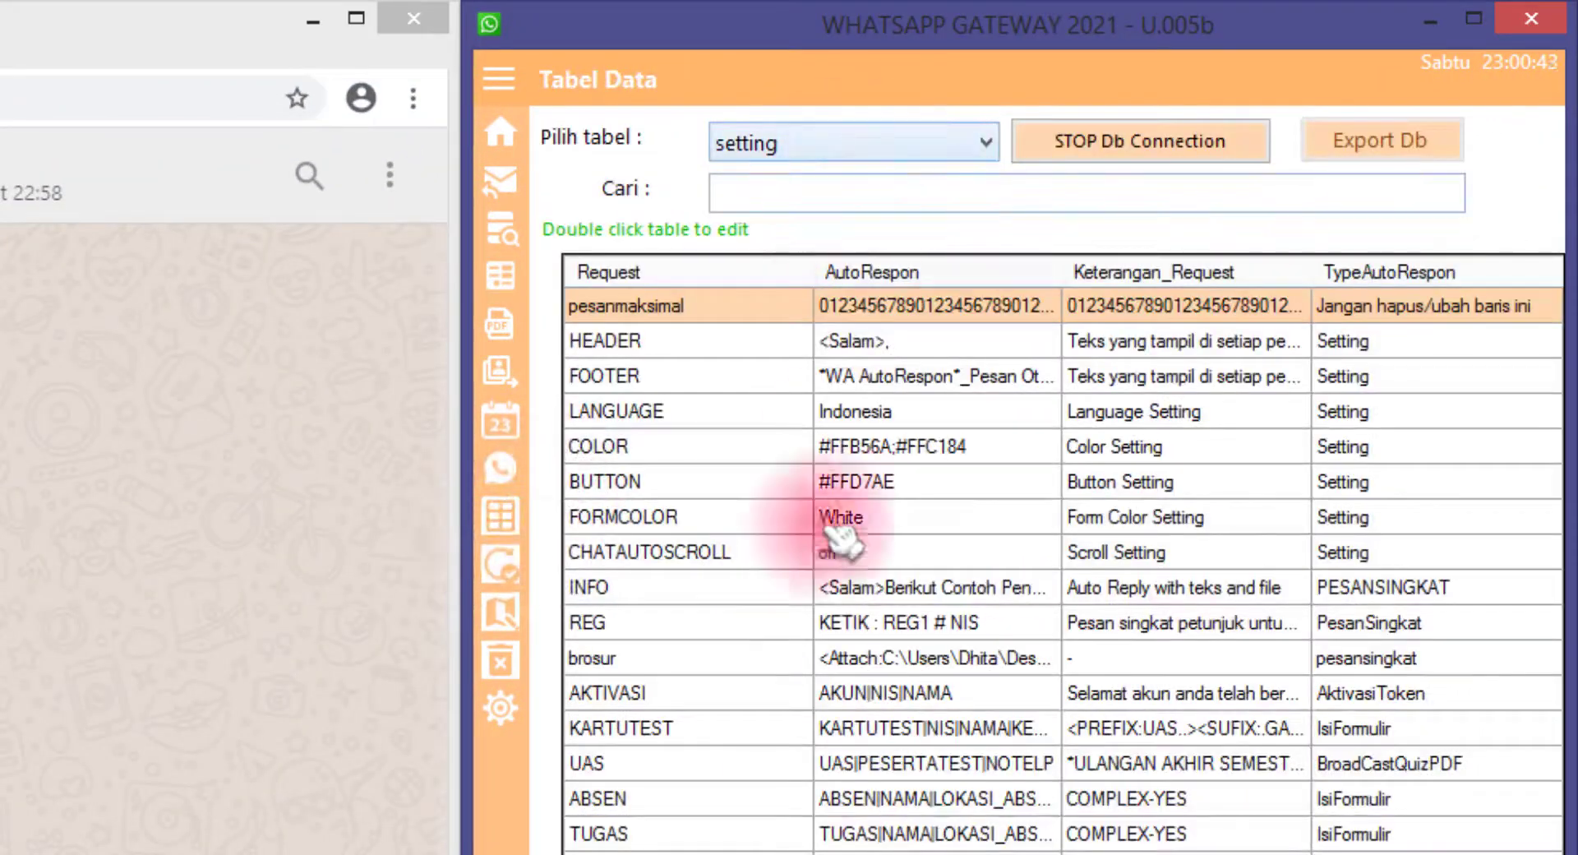
pyautogui.click(755, 696)
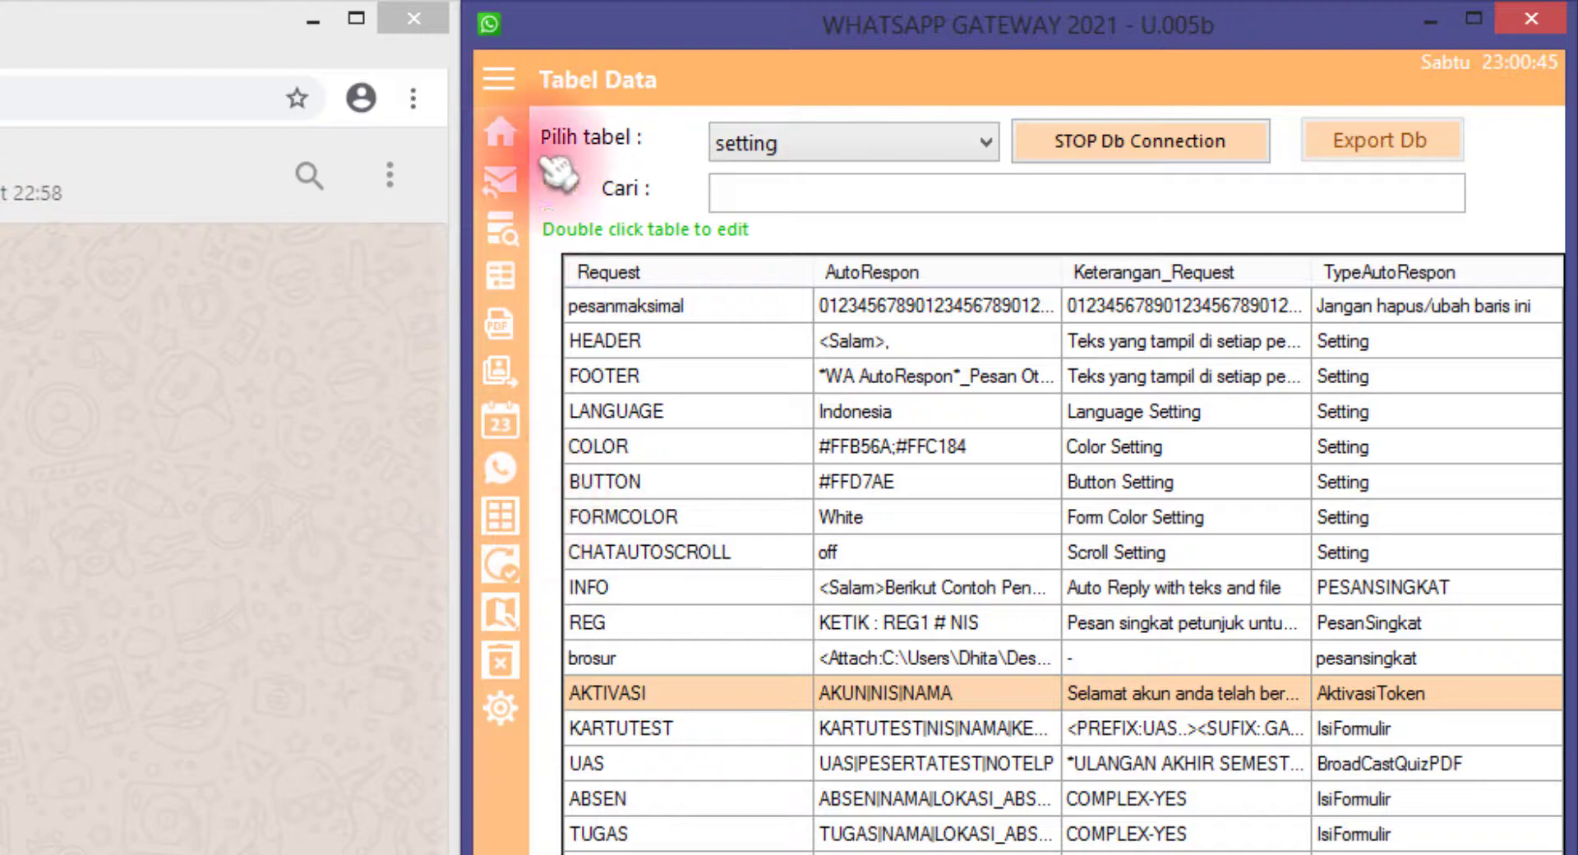
pyautogui.click(499, 80)
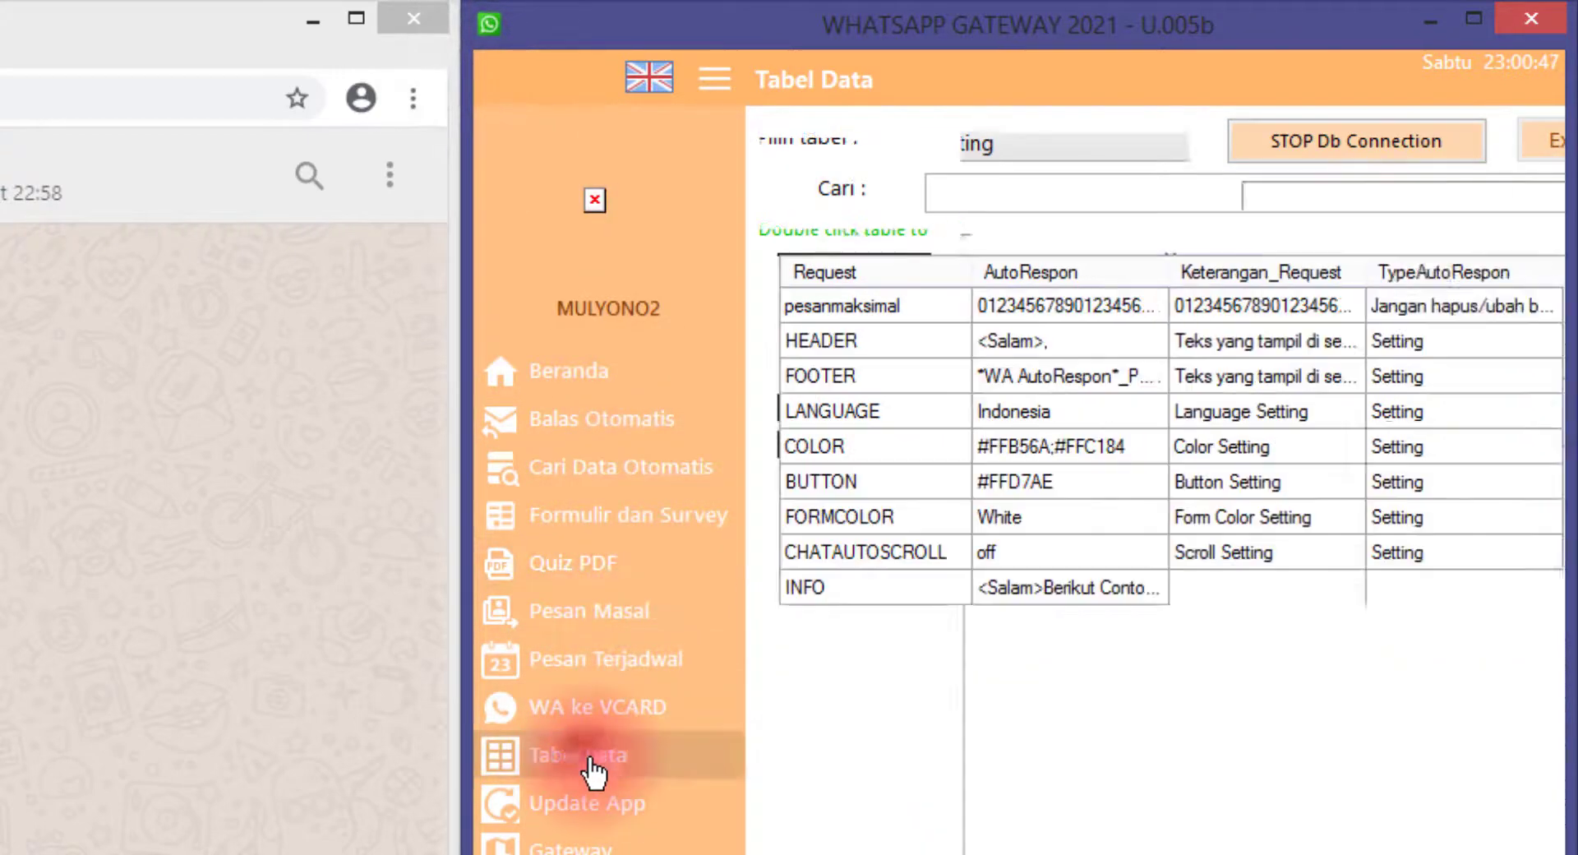
pyautogui.click(936, 144)
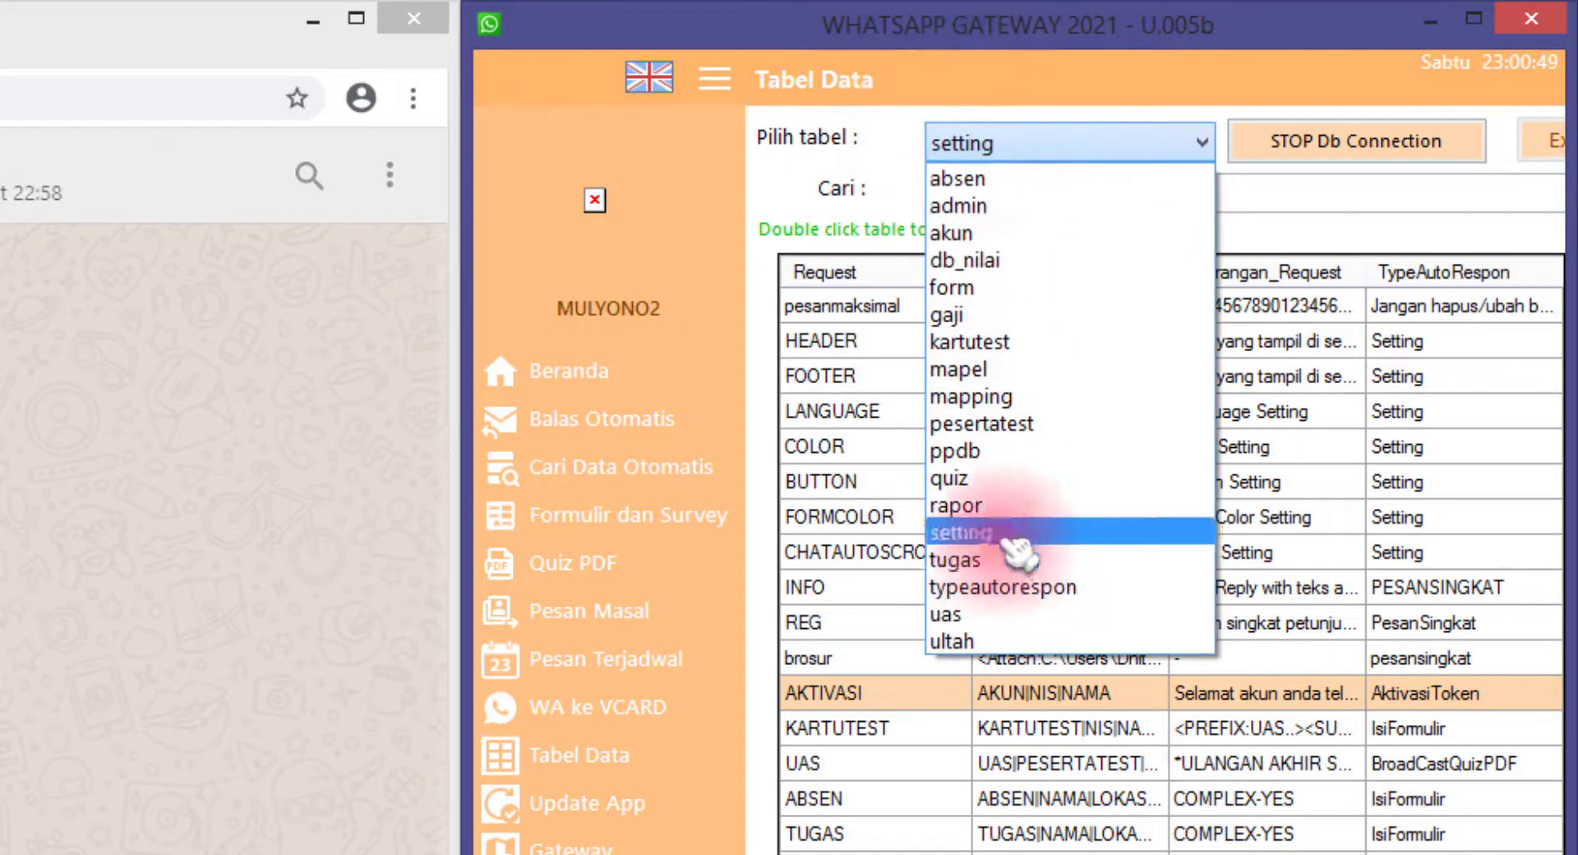
pyautogui.click(1006, 533)
pyautogui.click(910, 842)
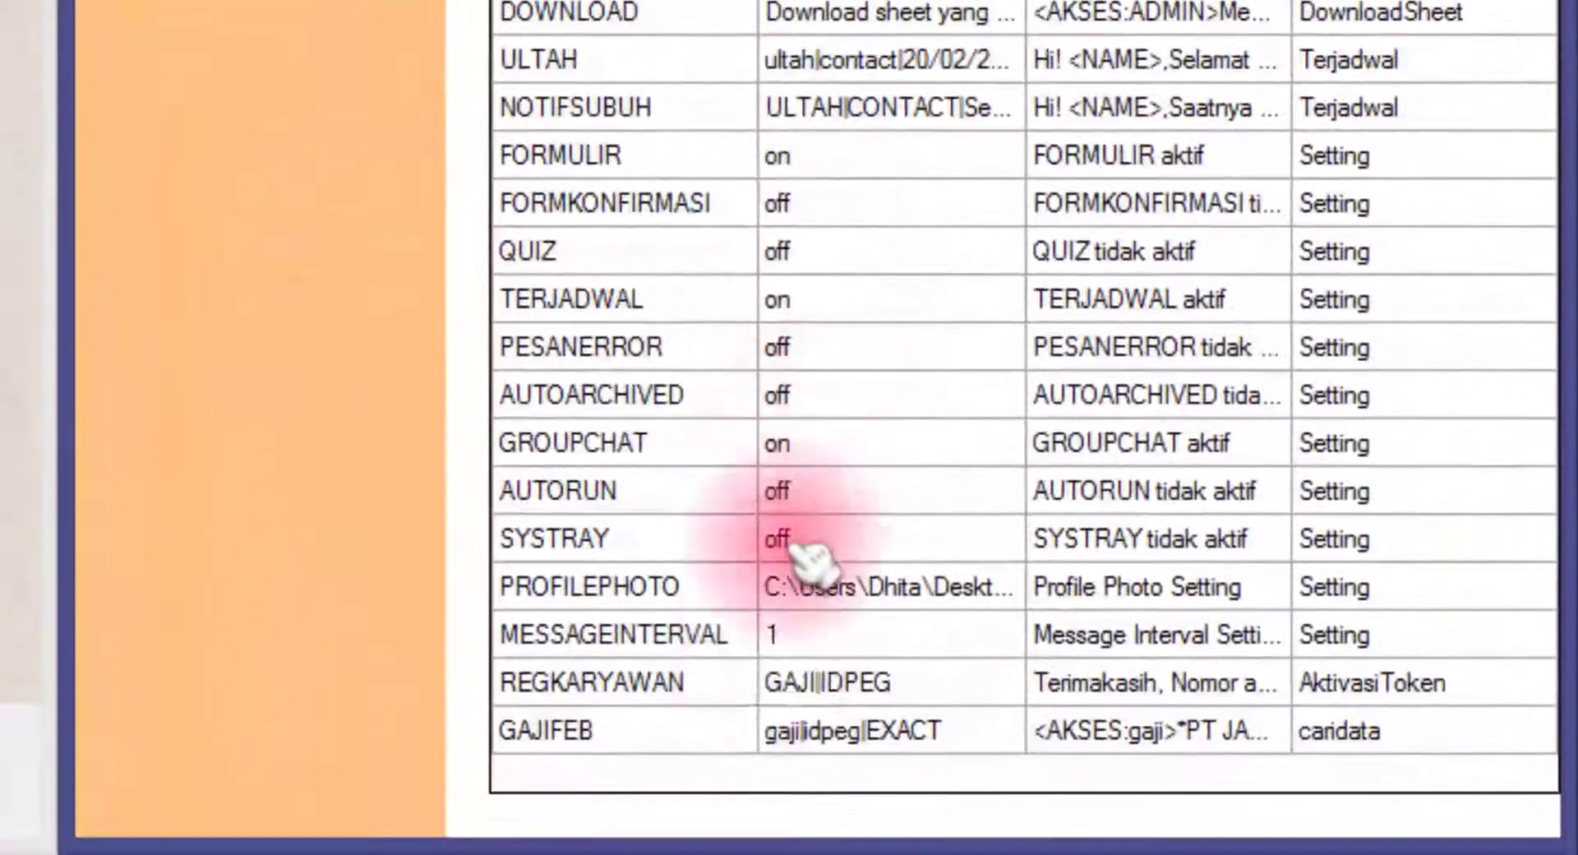
pyautogui.click(653, 697)
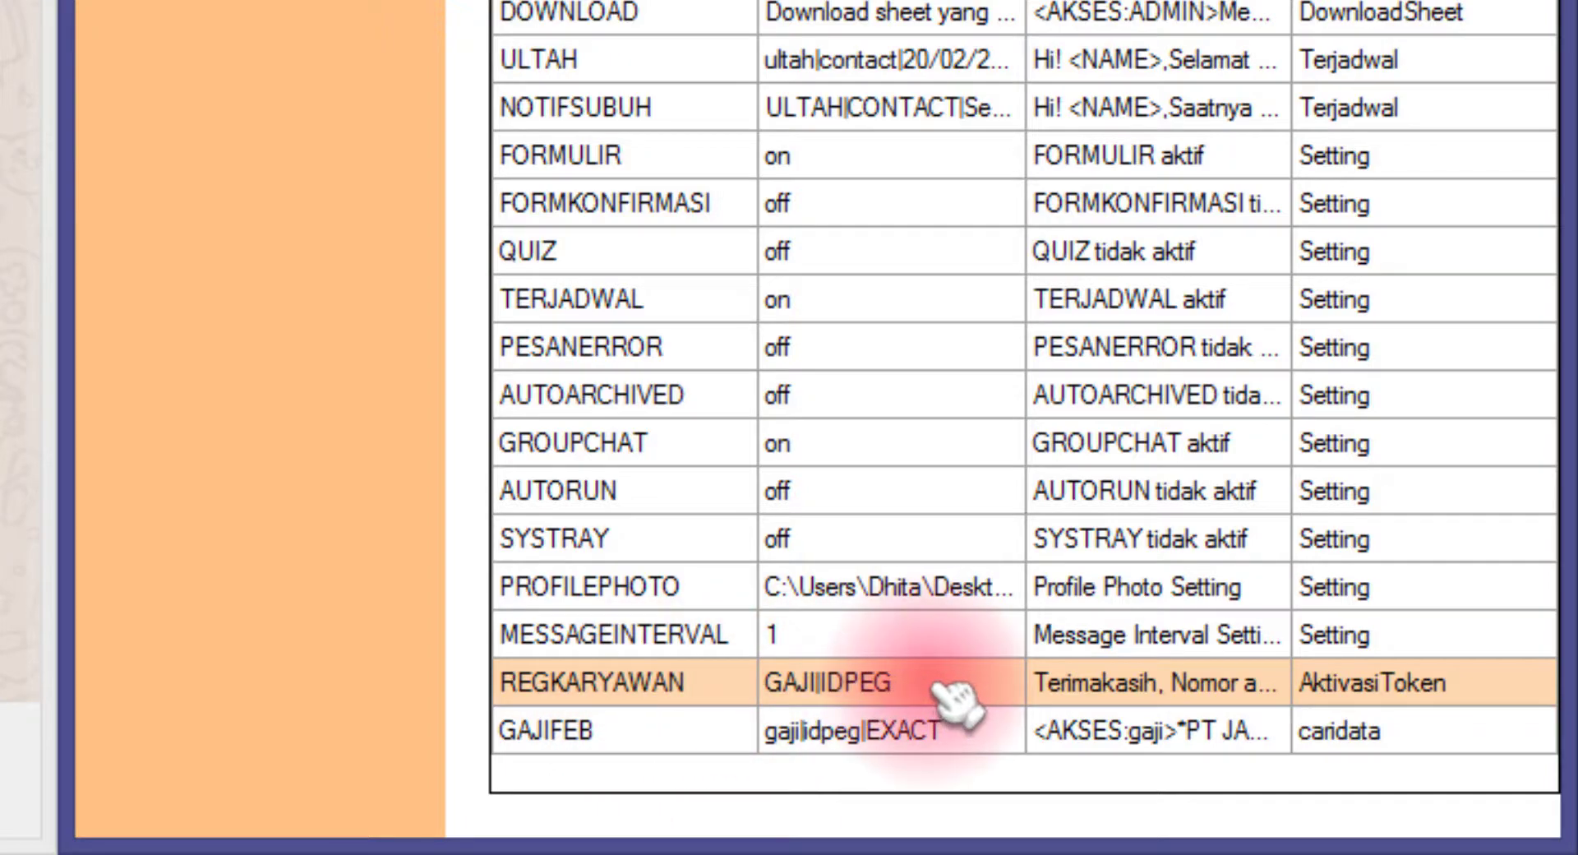
pyautogui.click(3, 598)
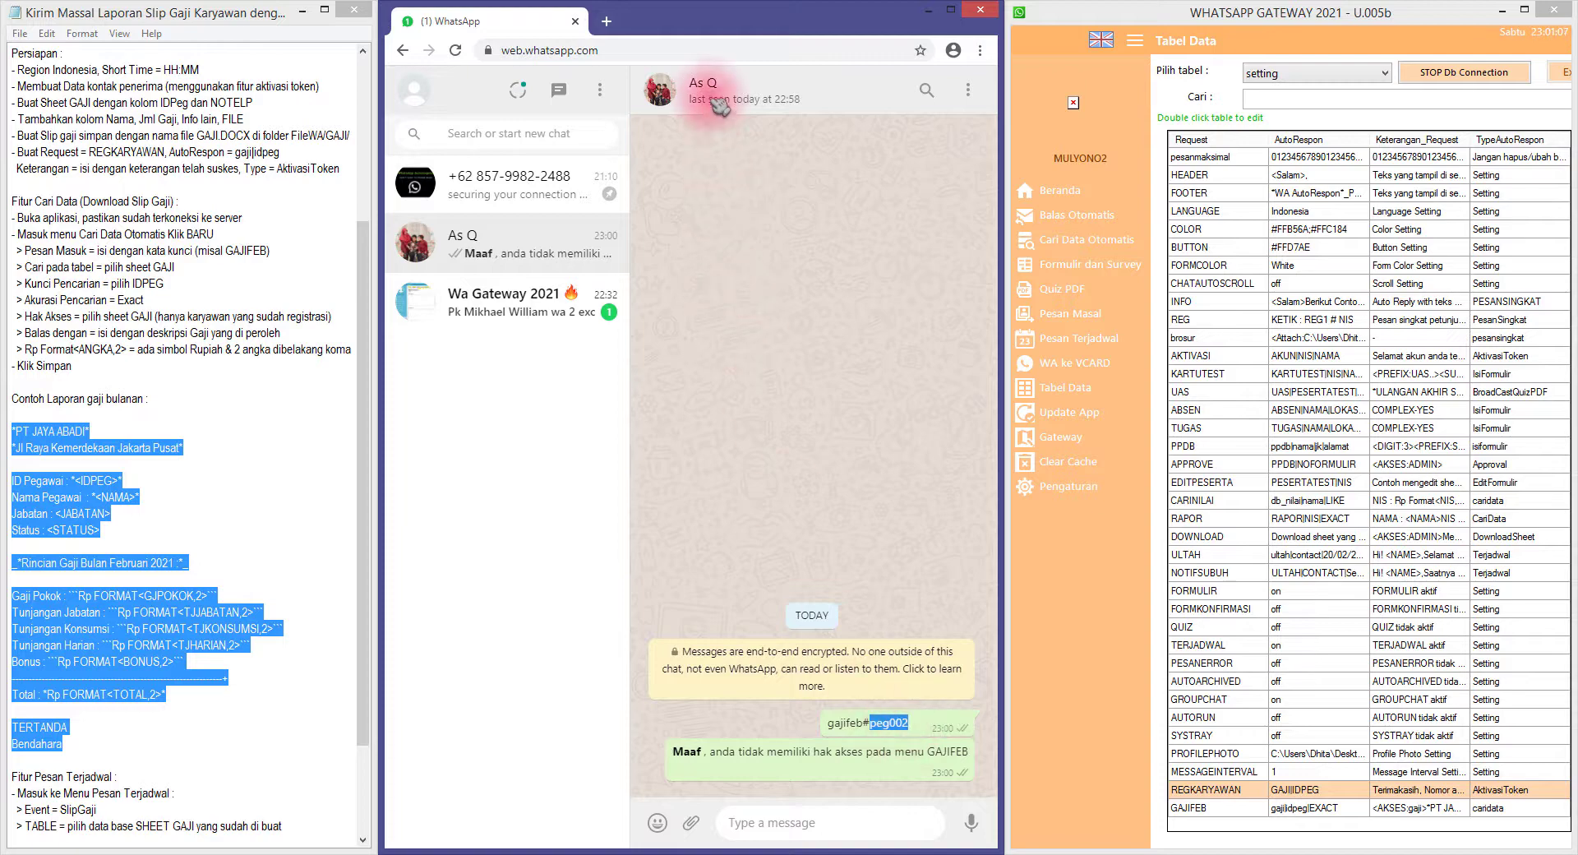
# Send REGKARYAWAN#PEG002 in the chat and get the 'Nomor anda telah teregistrasi' confirmation
pyautogui.click(781, 823)
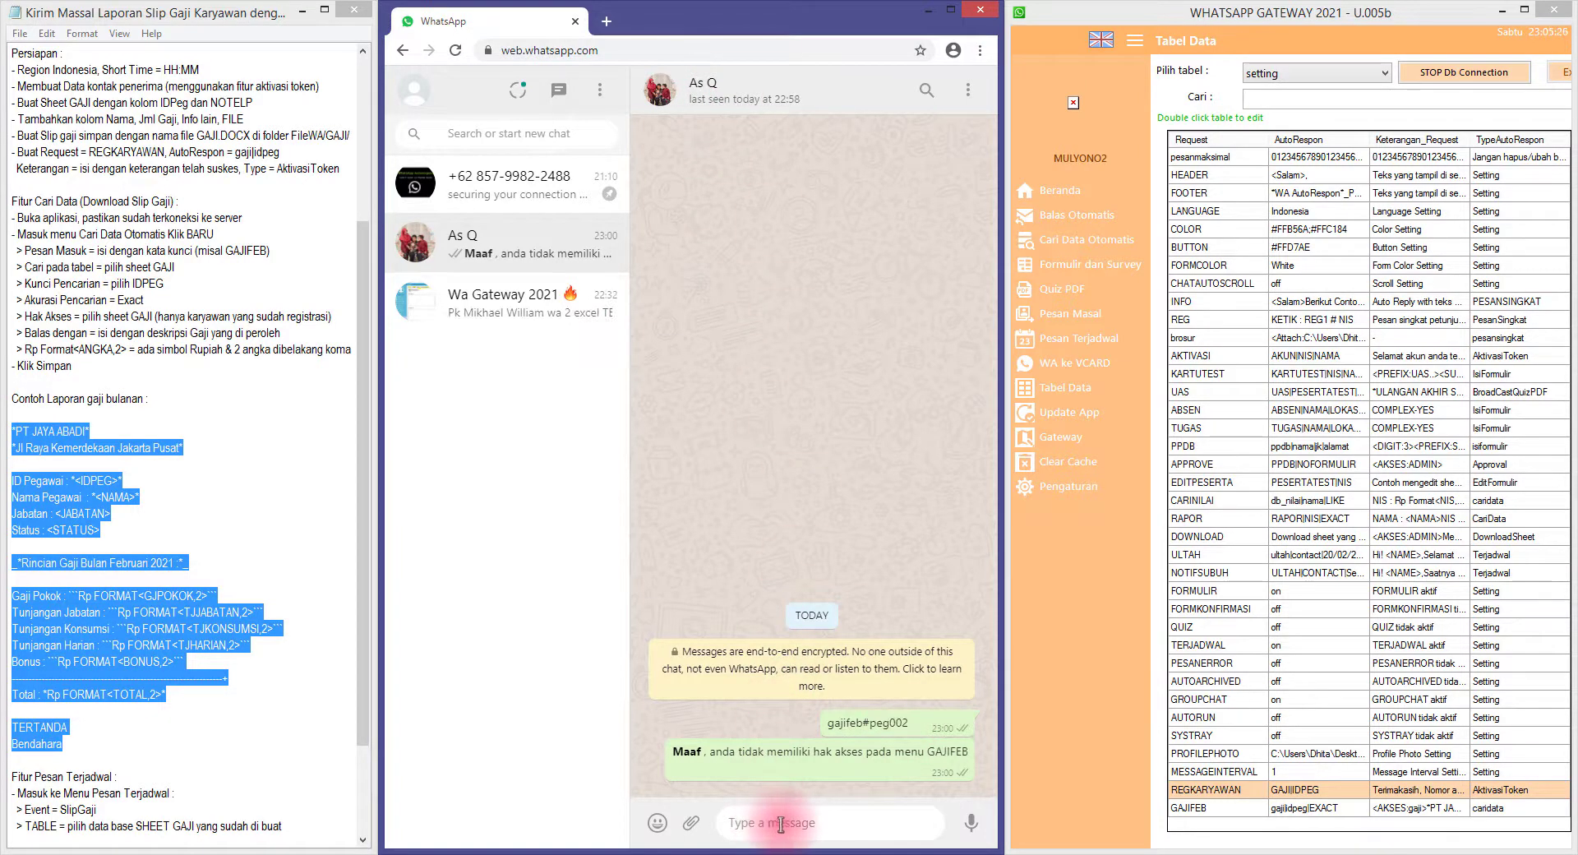
pyautogui.write('REGKARYAWAN')
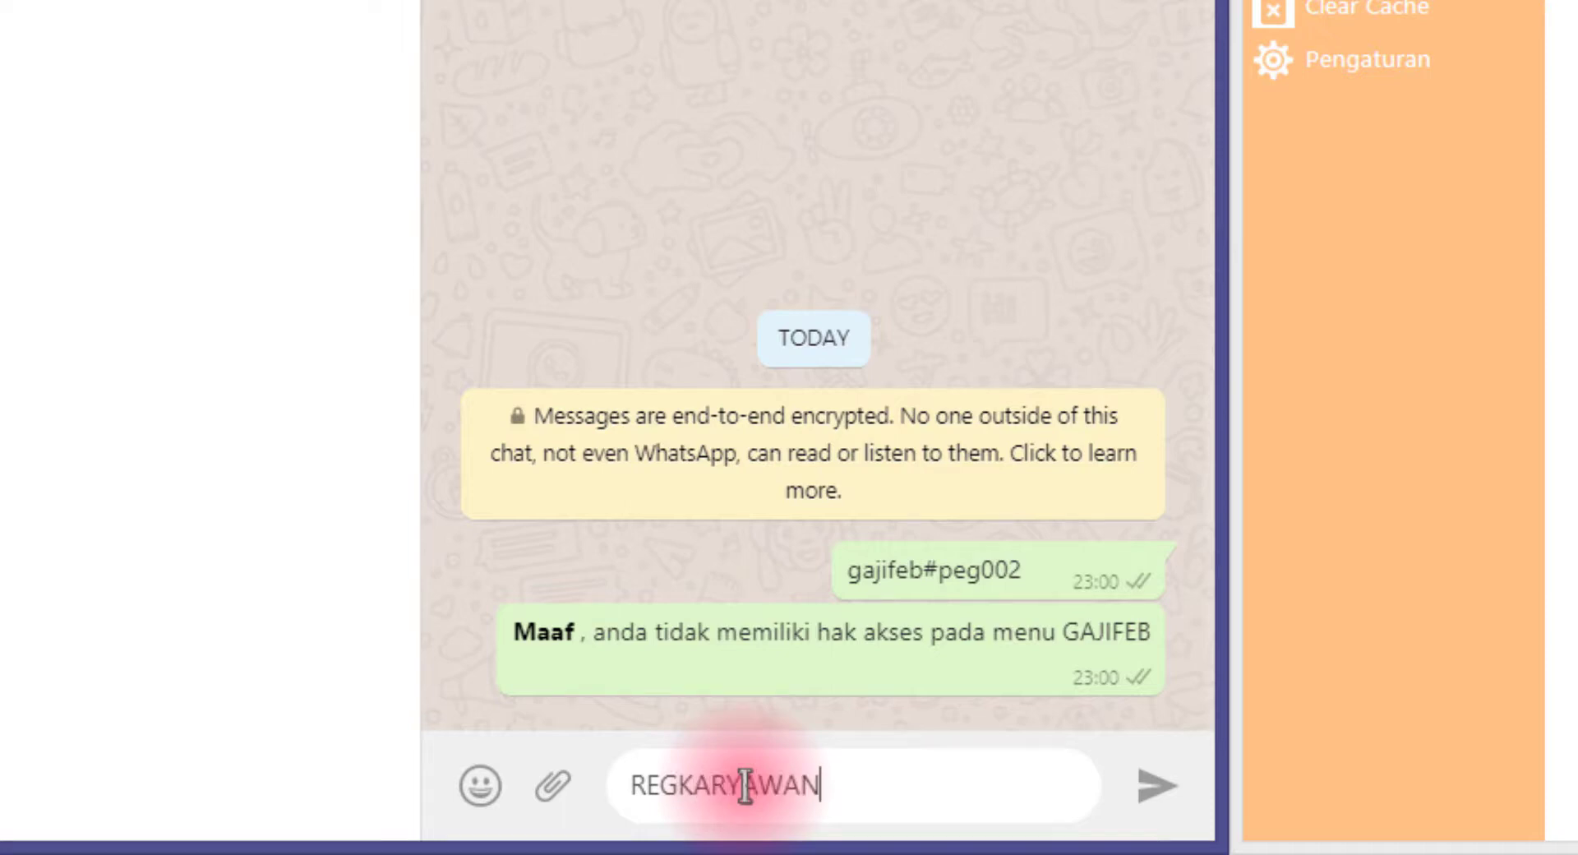
pyautogui.write('#')
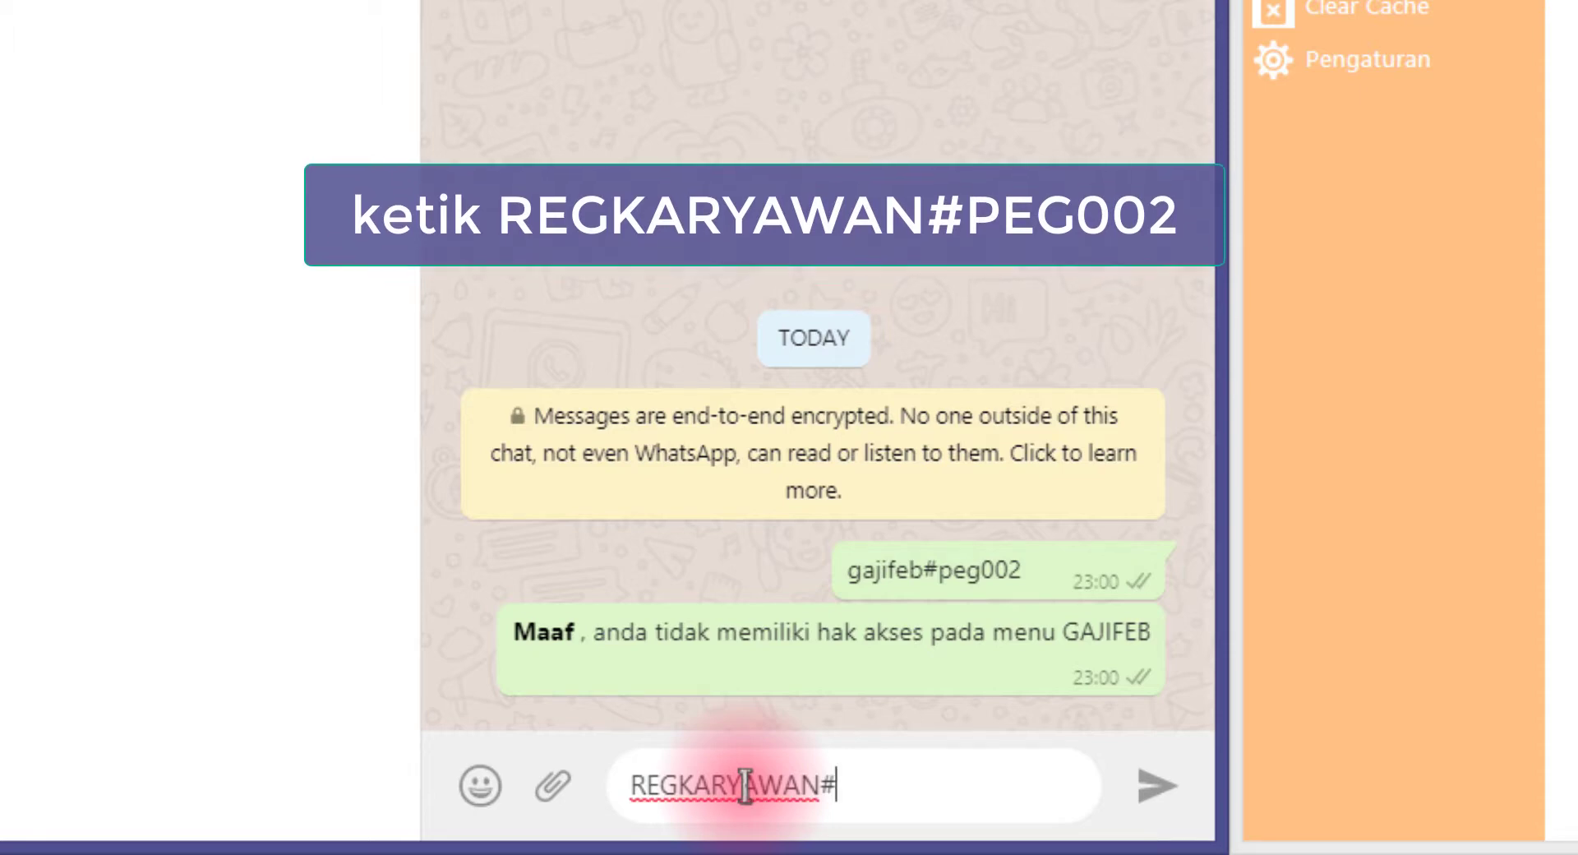
pyautogui.write('PEG002')
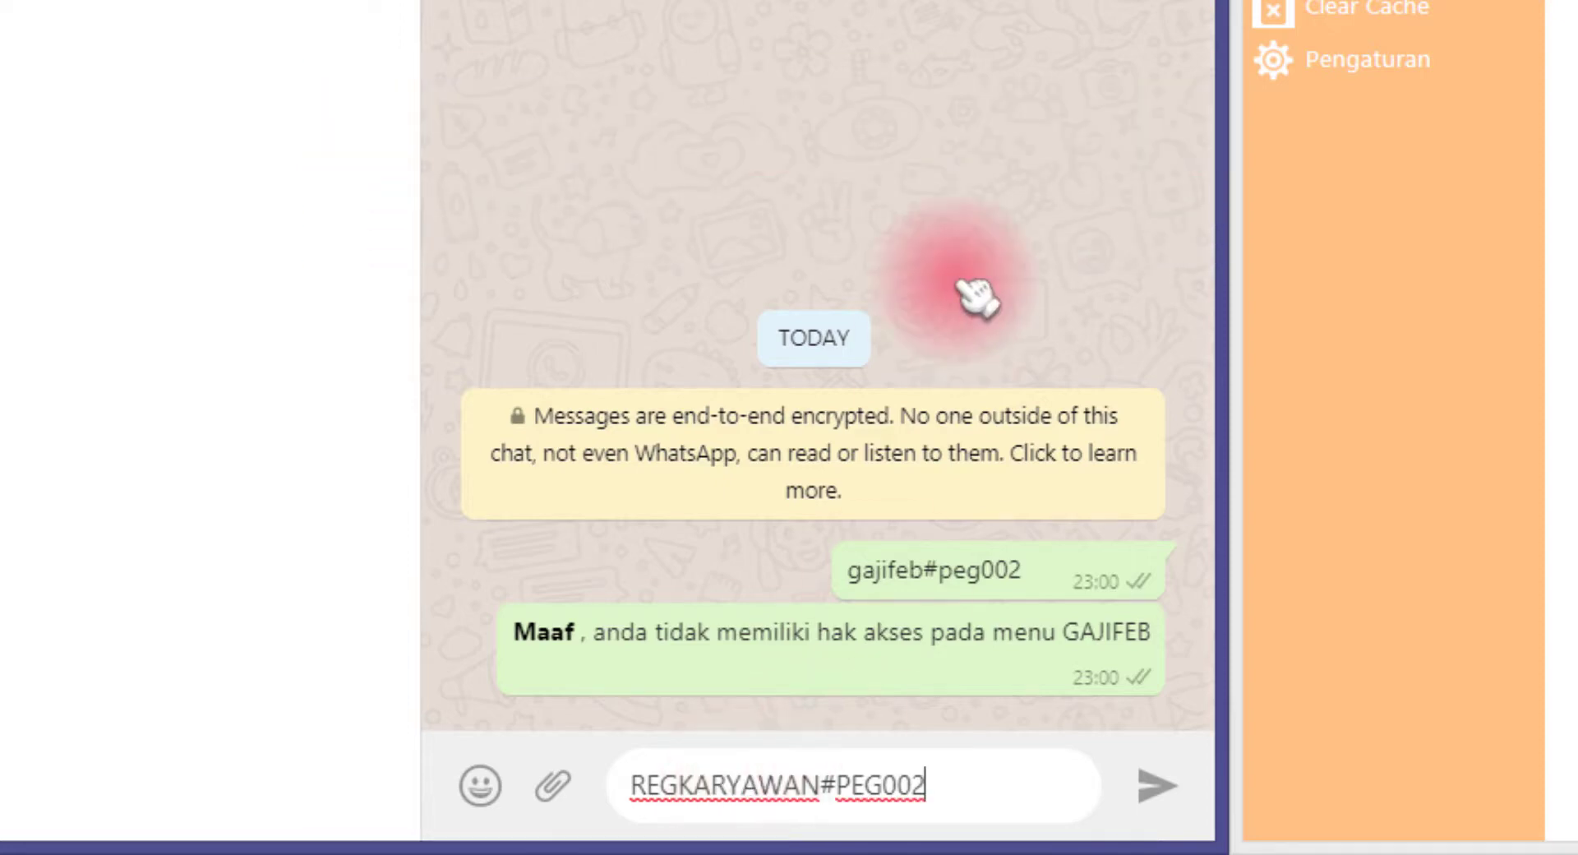
pyautogui.press('Return')
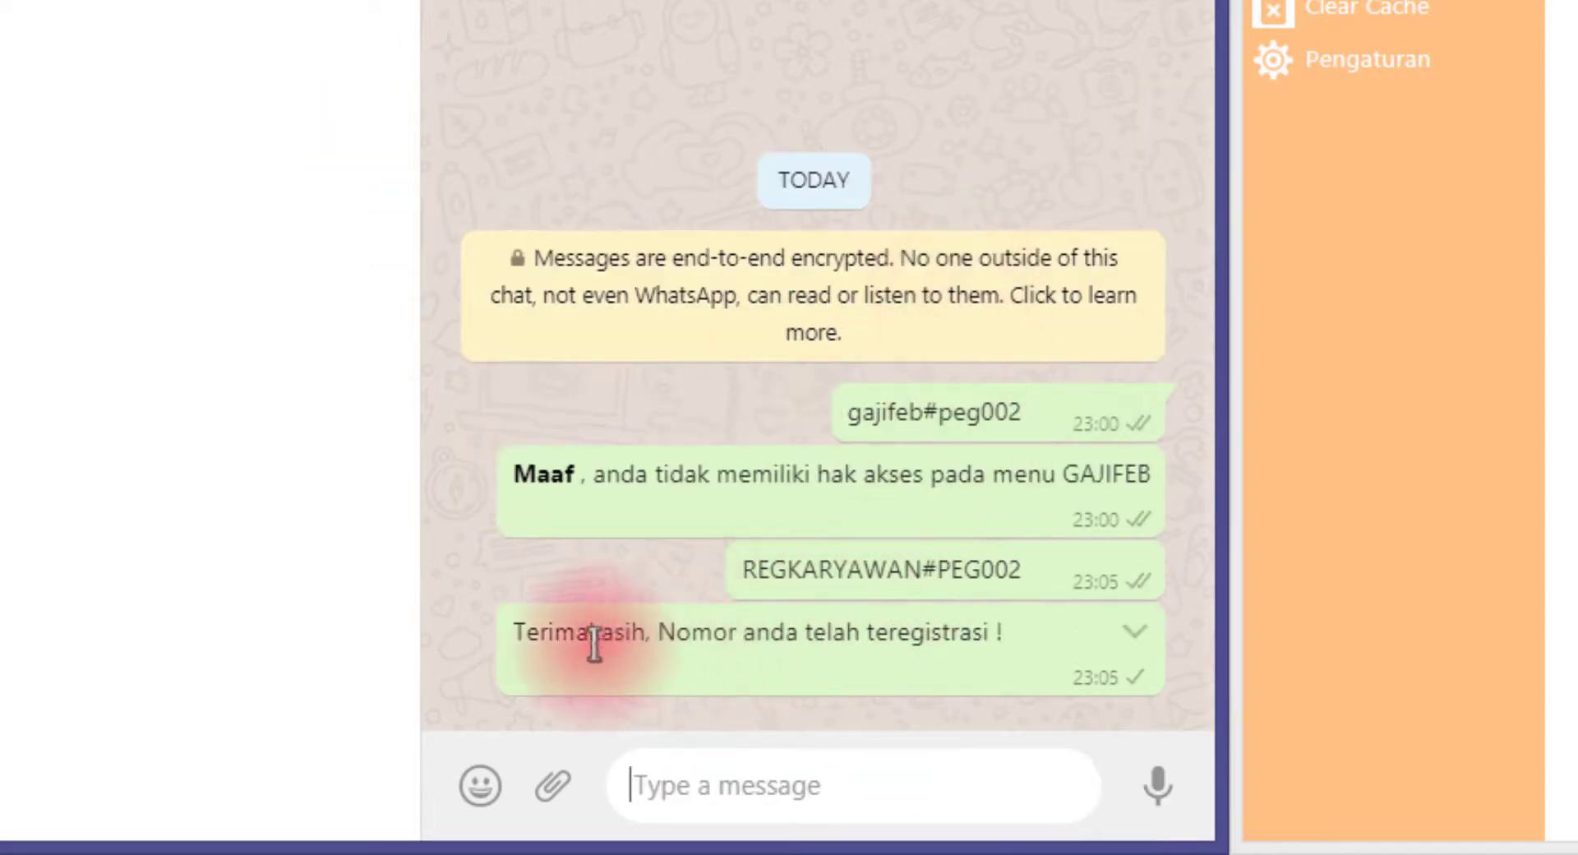
pyautogui.tripleClick(594, 644)
pyautogui.click(998, 634)
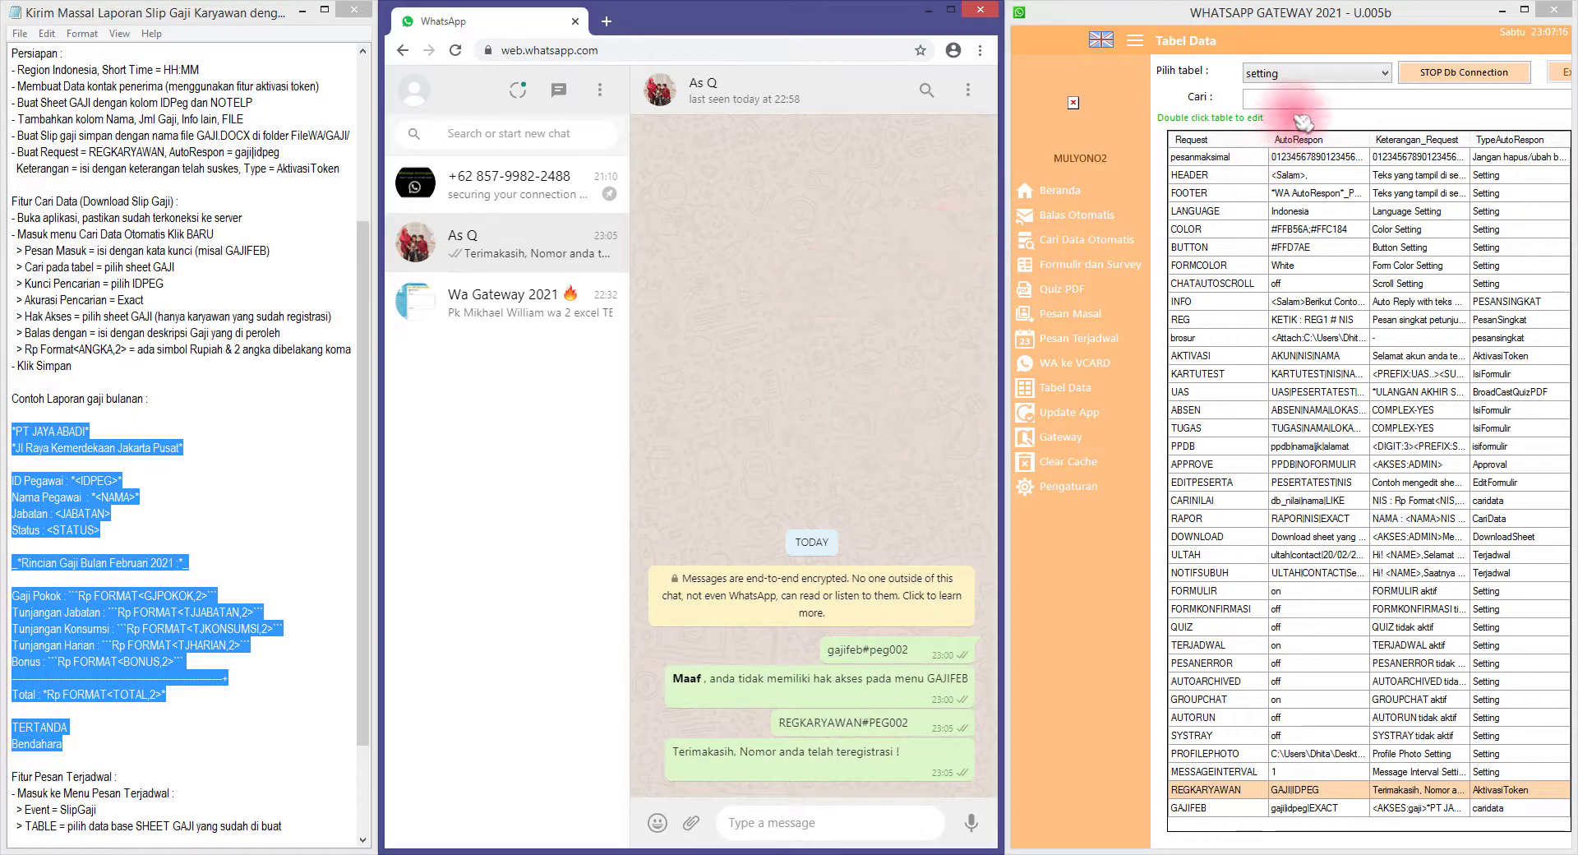
# Load the gaji table and verify PEG002's NOTELP now holds the registered WhatsApp contact
pyautogui.click(1312, 80)
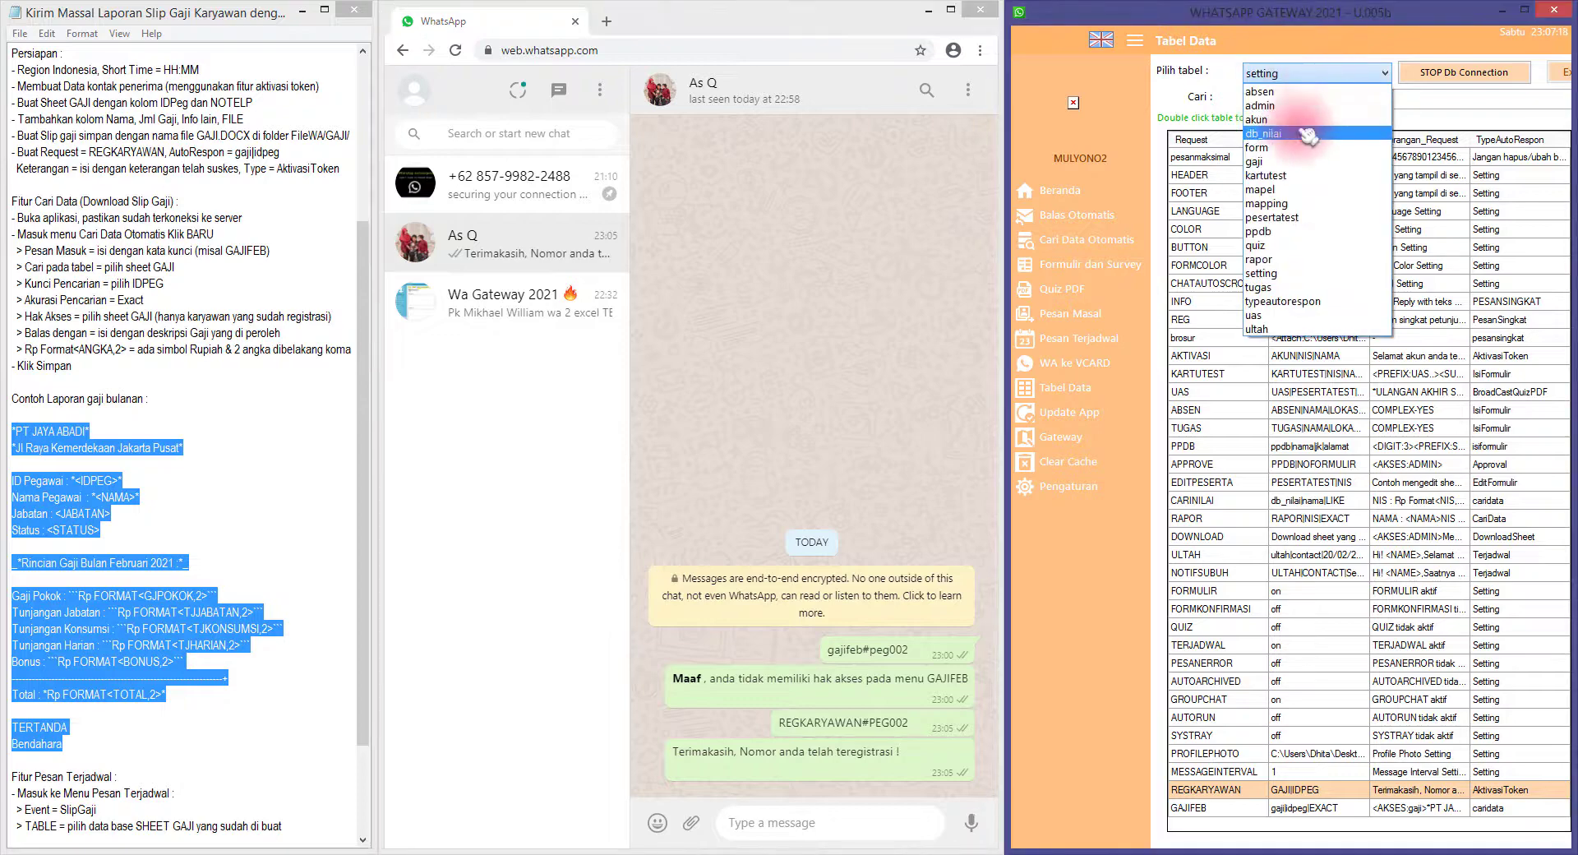
pyautogui.click(1296, 162)
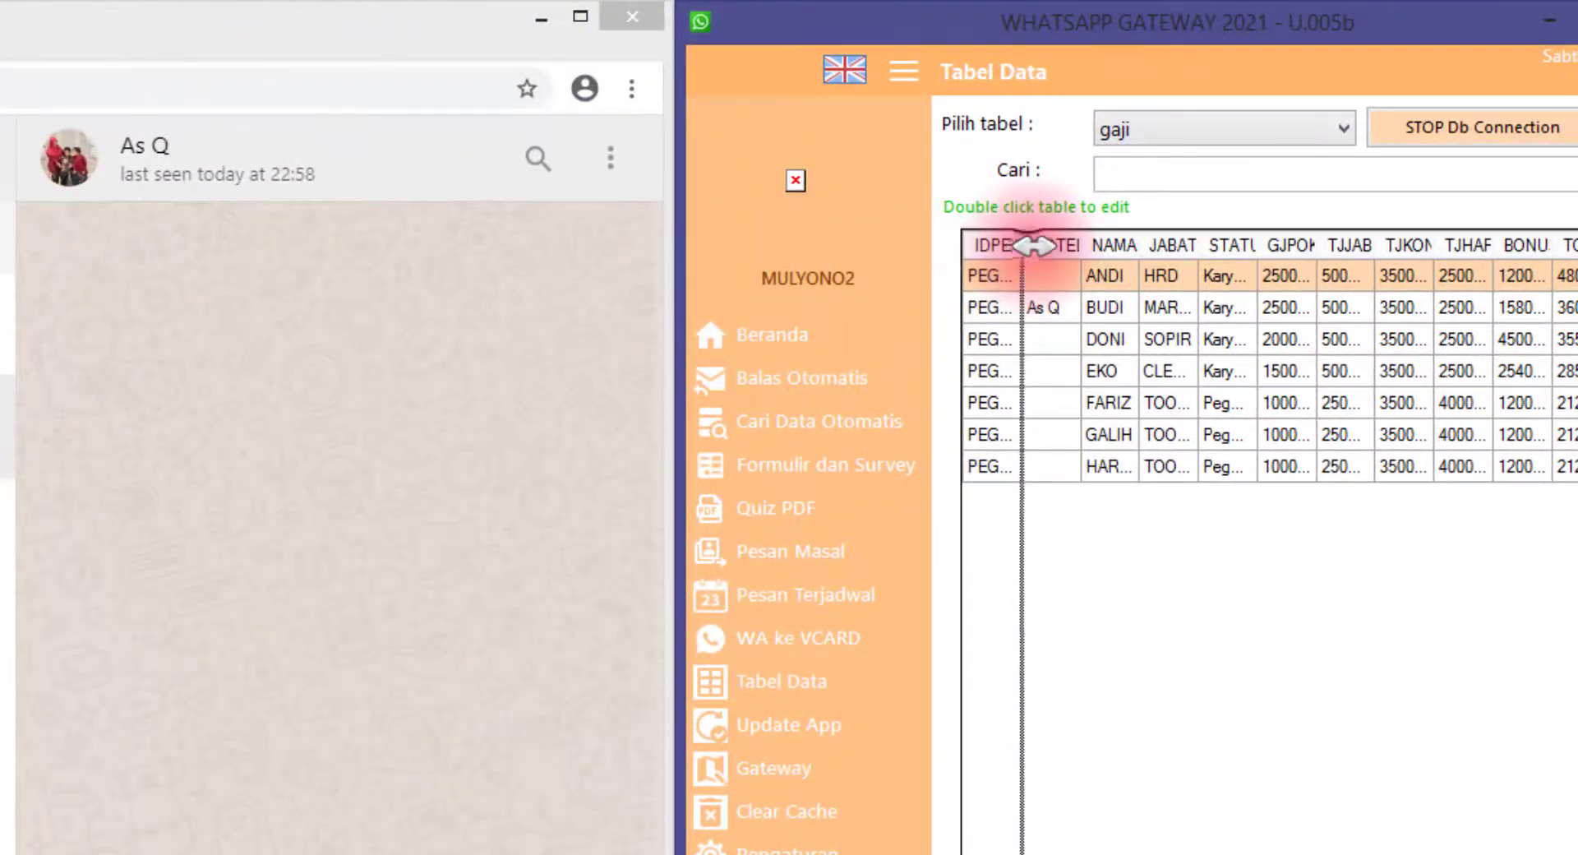
pyautogui.moveTo(1034, 245); pyautogui.dragTo(1129, 246)
pyautogui.click(1073, 308)
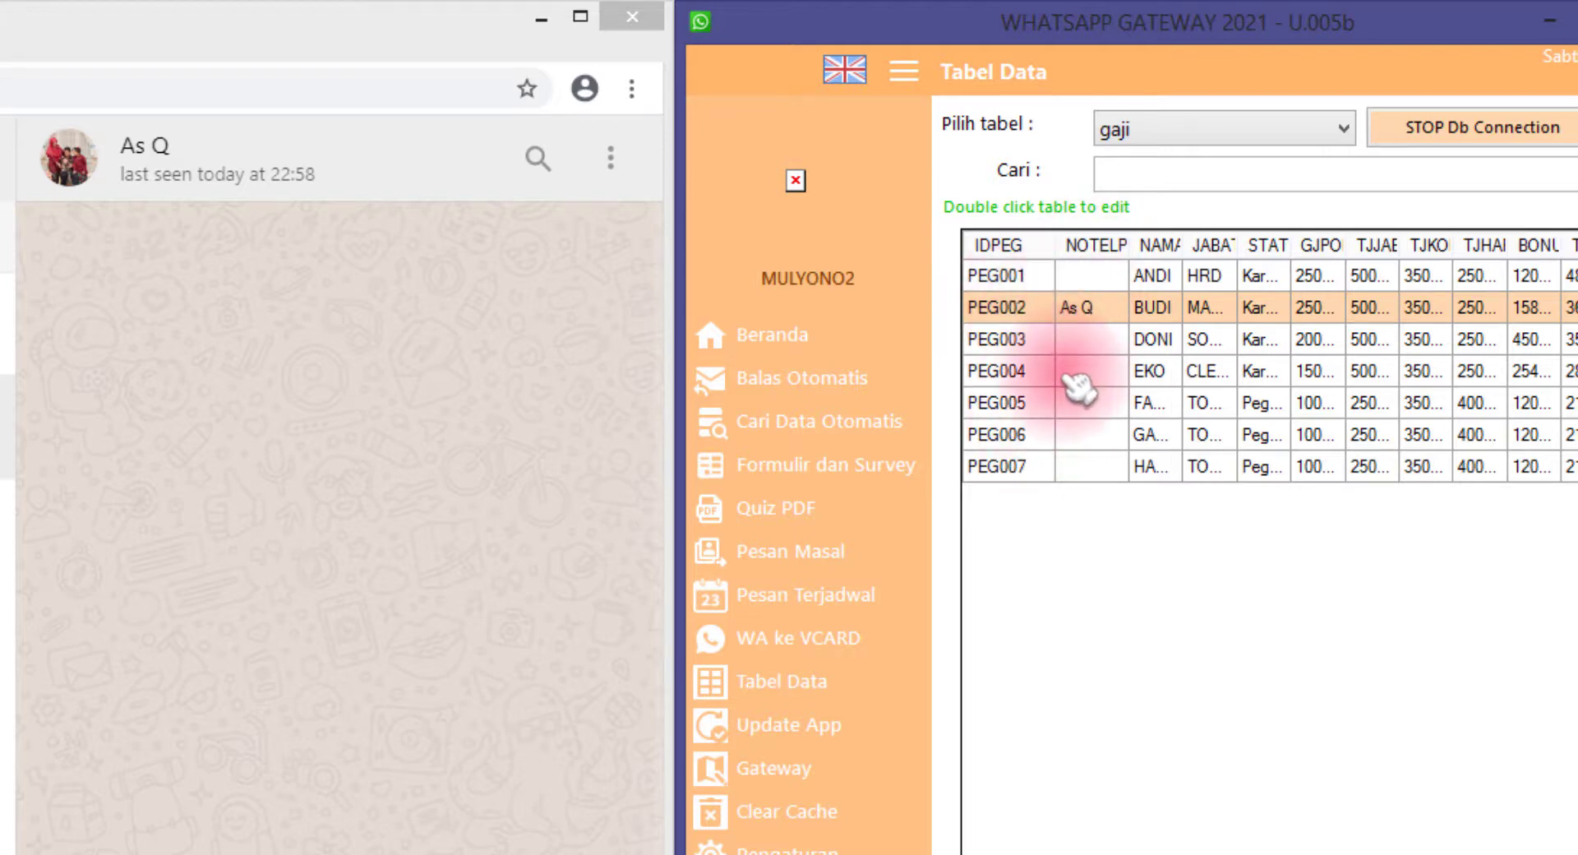
pyautogui.click(1105, 337)
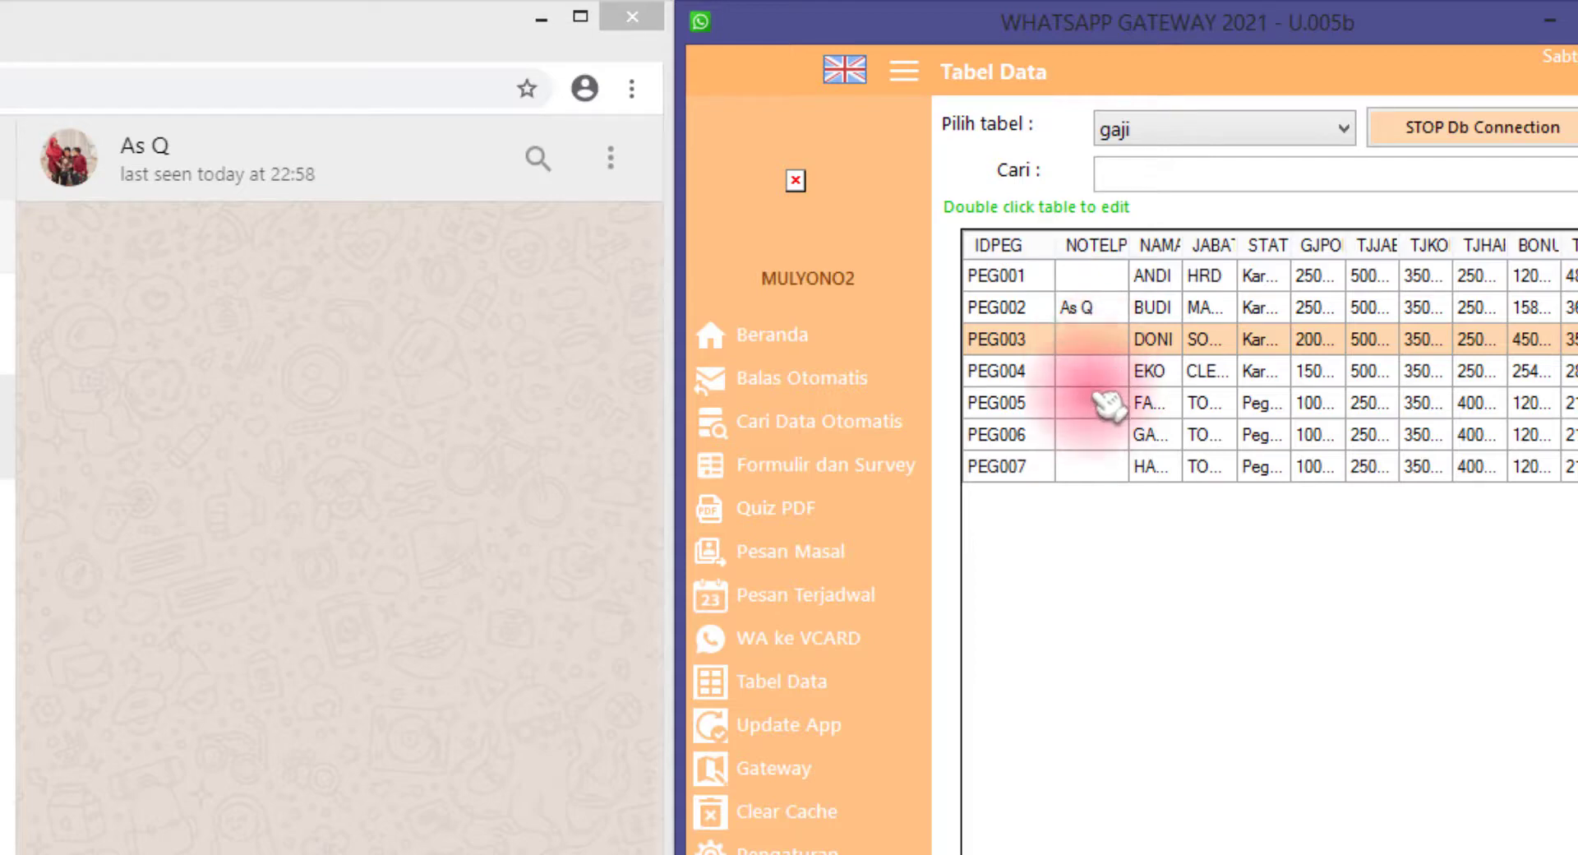
pyautogui.click(1087, 314)
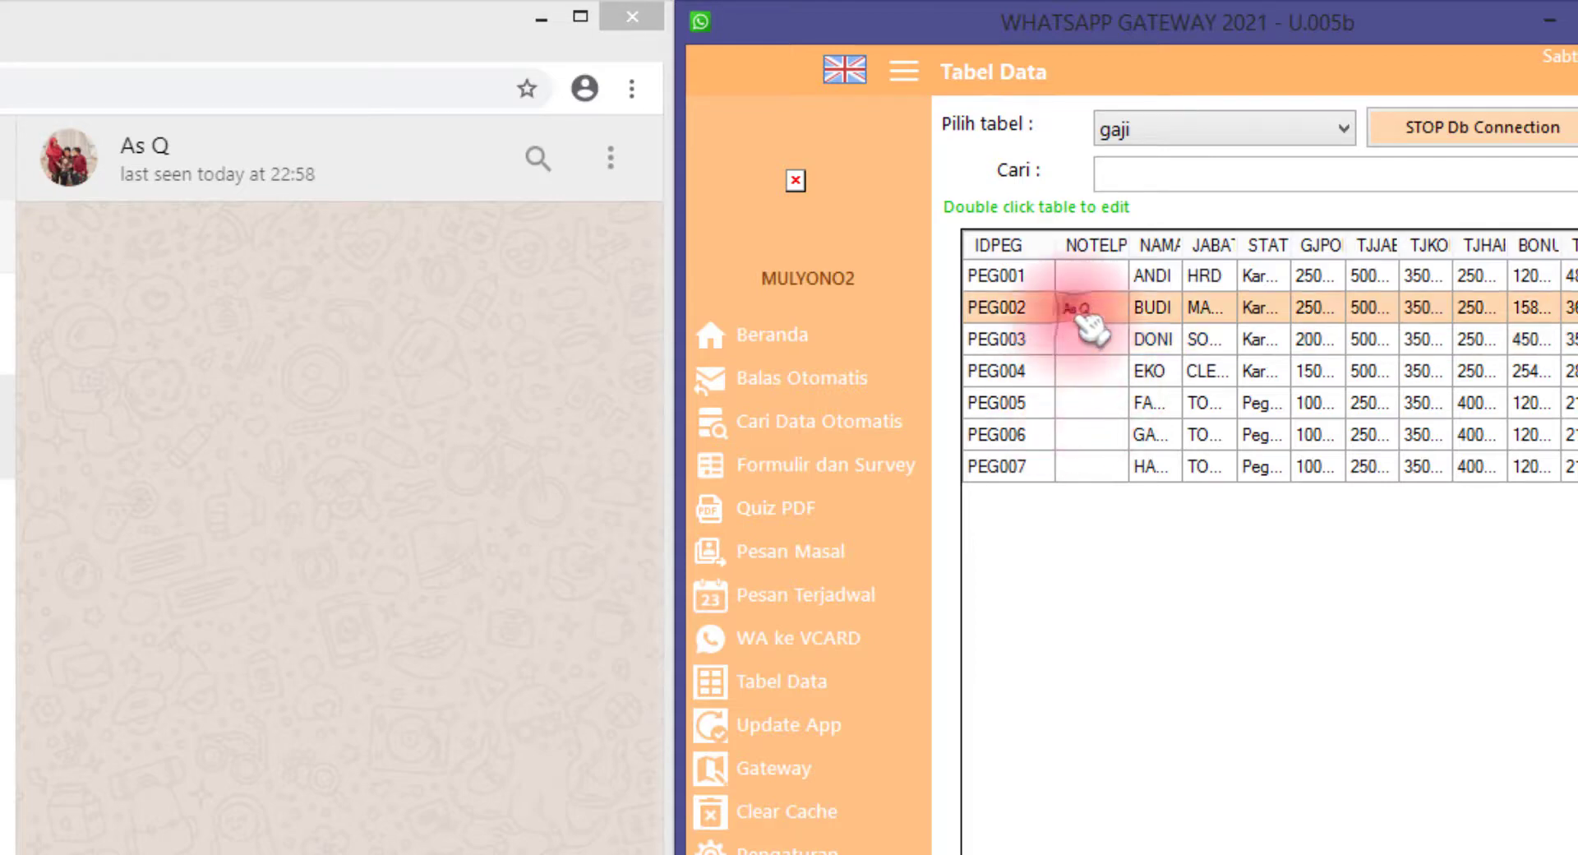
pyautogui.click(356, 721)
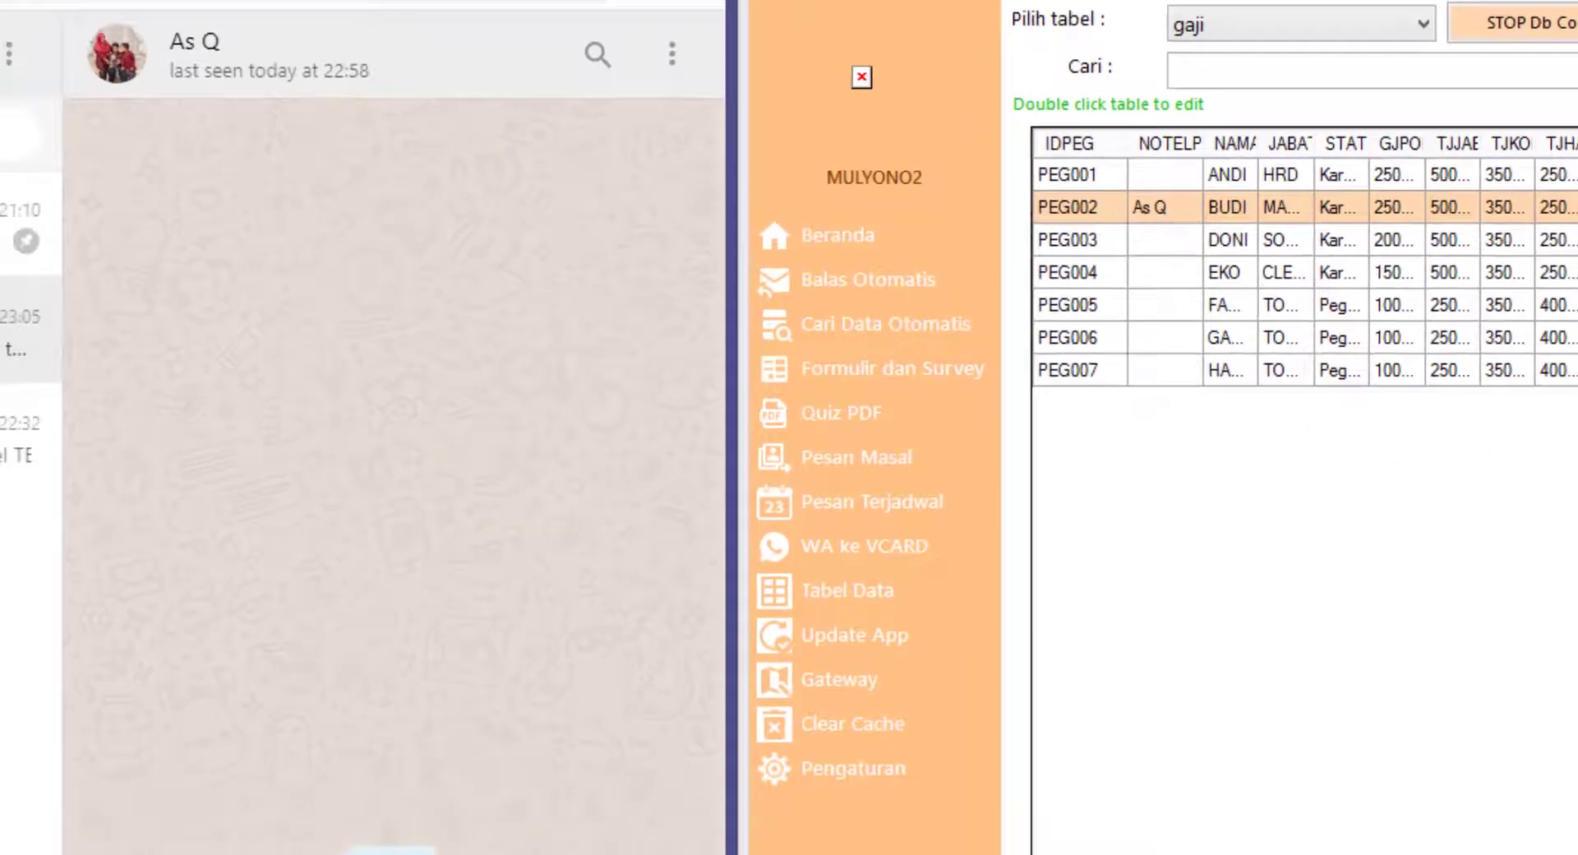
# Send the salary slip request GAJIFEB#PEG002 in the chat
pyautogui.doubleClick(929, 516)
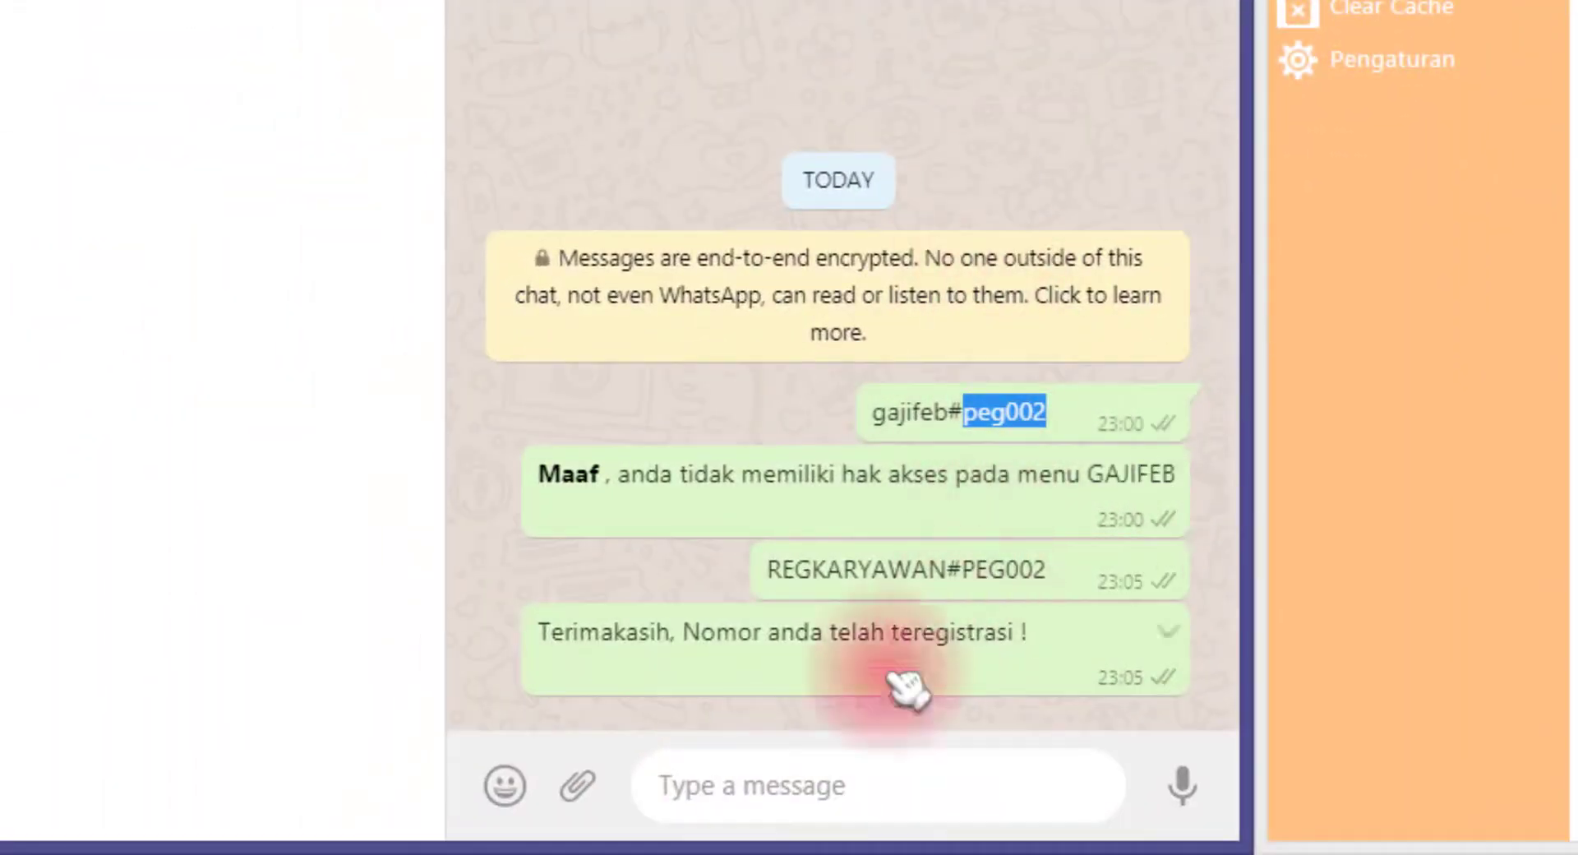
pyautogui.click(725, 782)
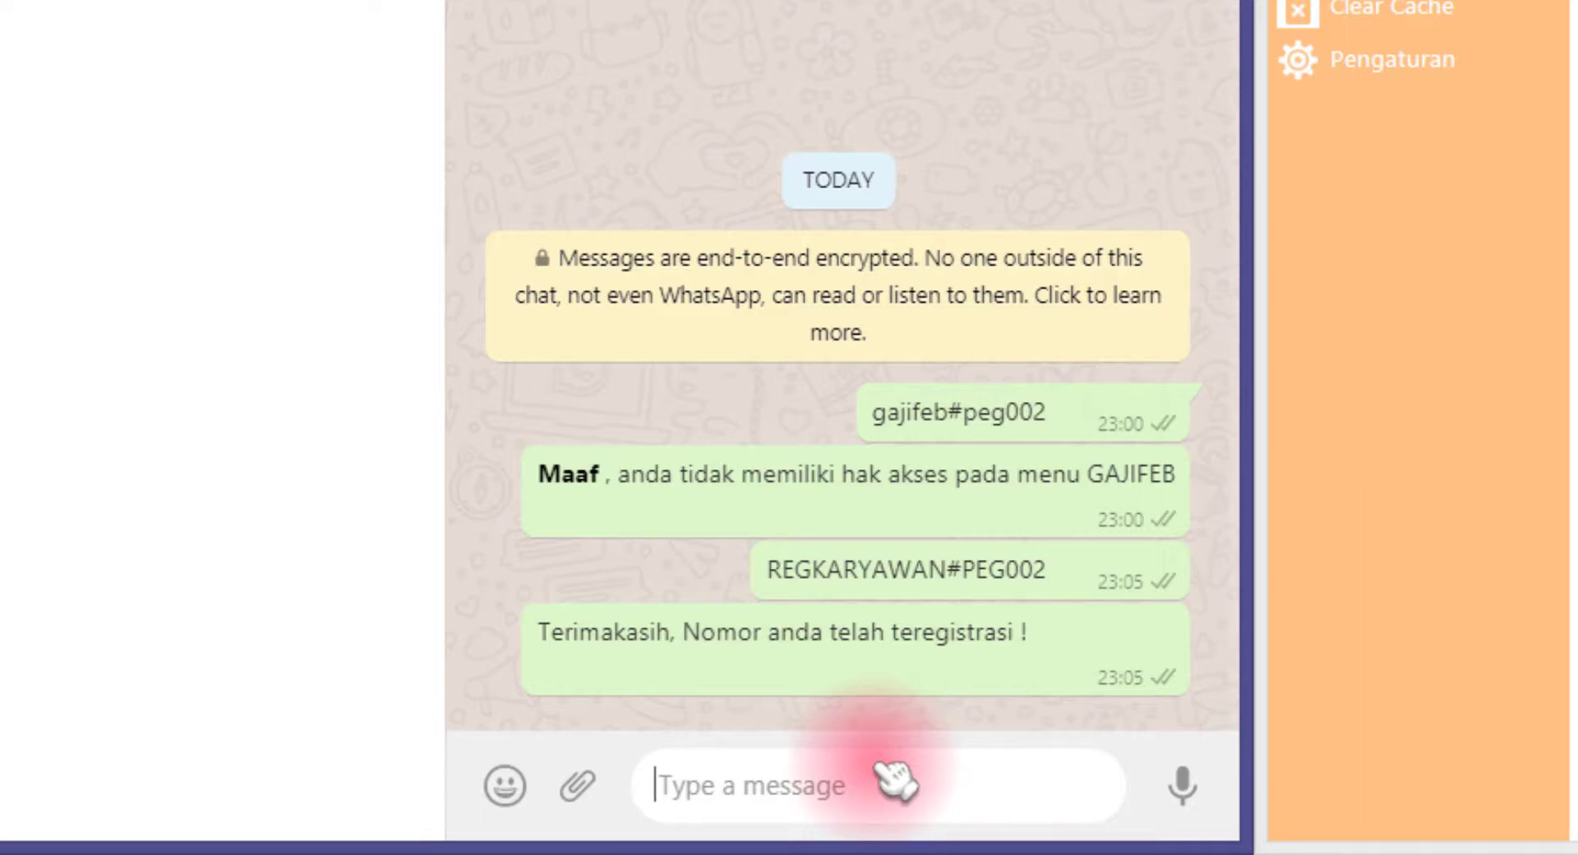
pyautogui.write('GAJIFE')
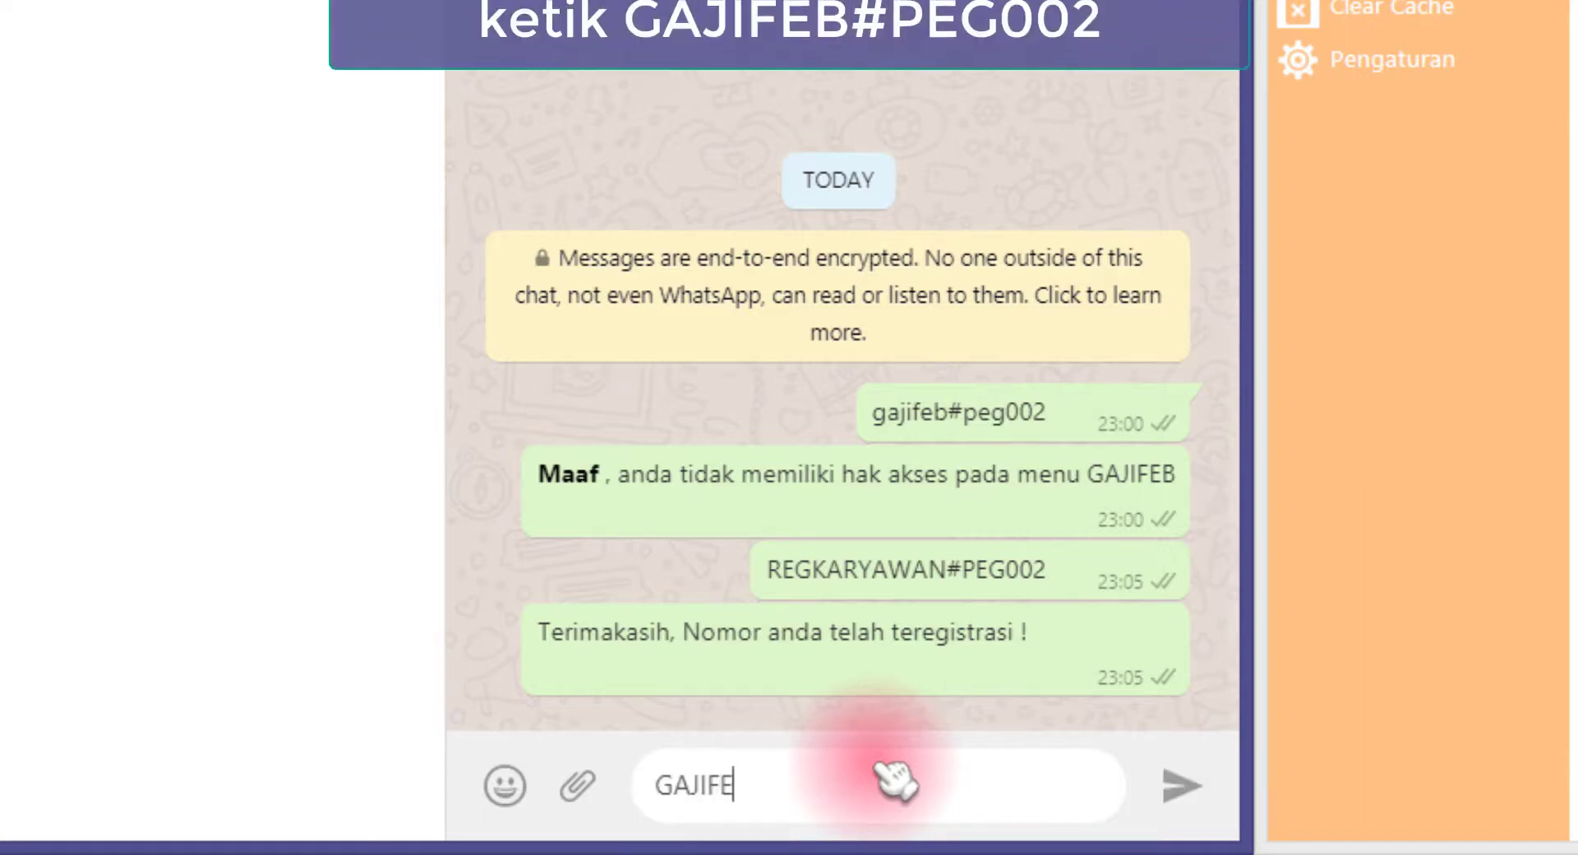
pyautogui.write('B#')
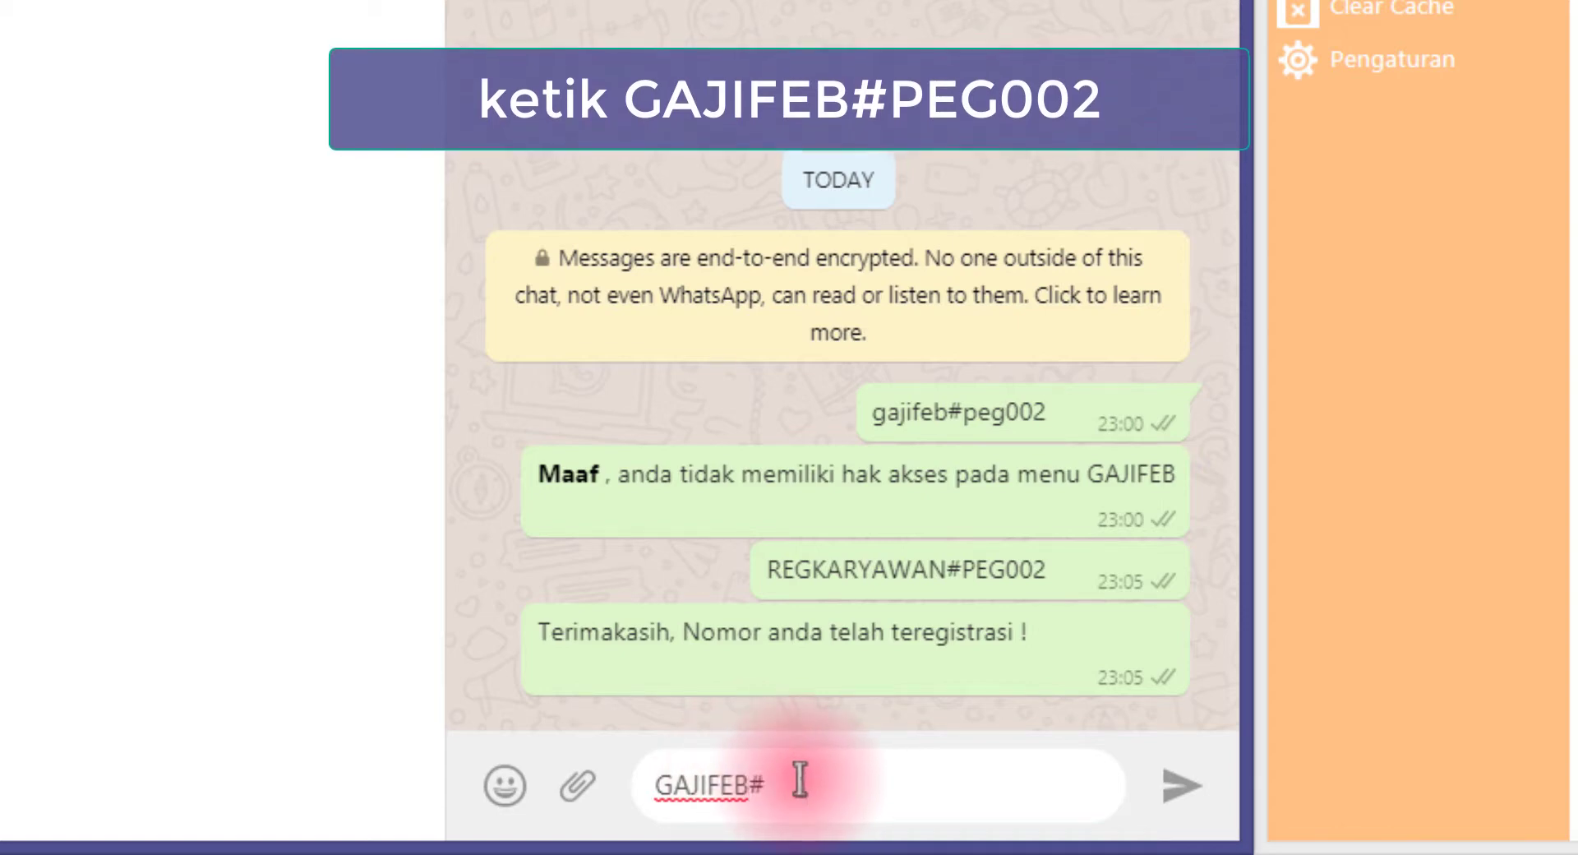
pyautogui.write('PEG')
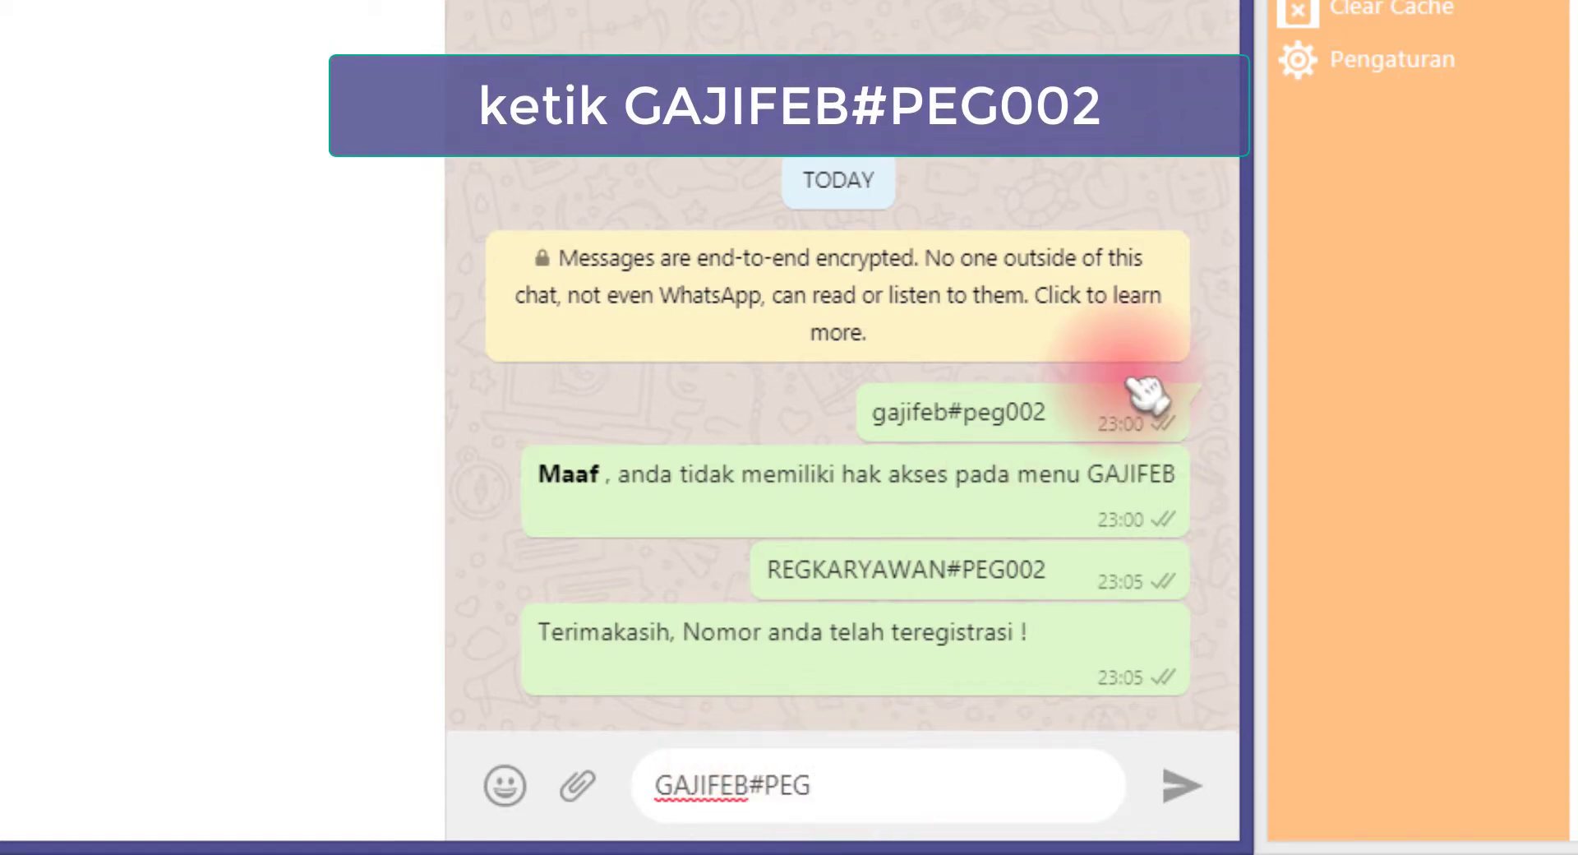
pyautogui.write('002')
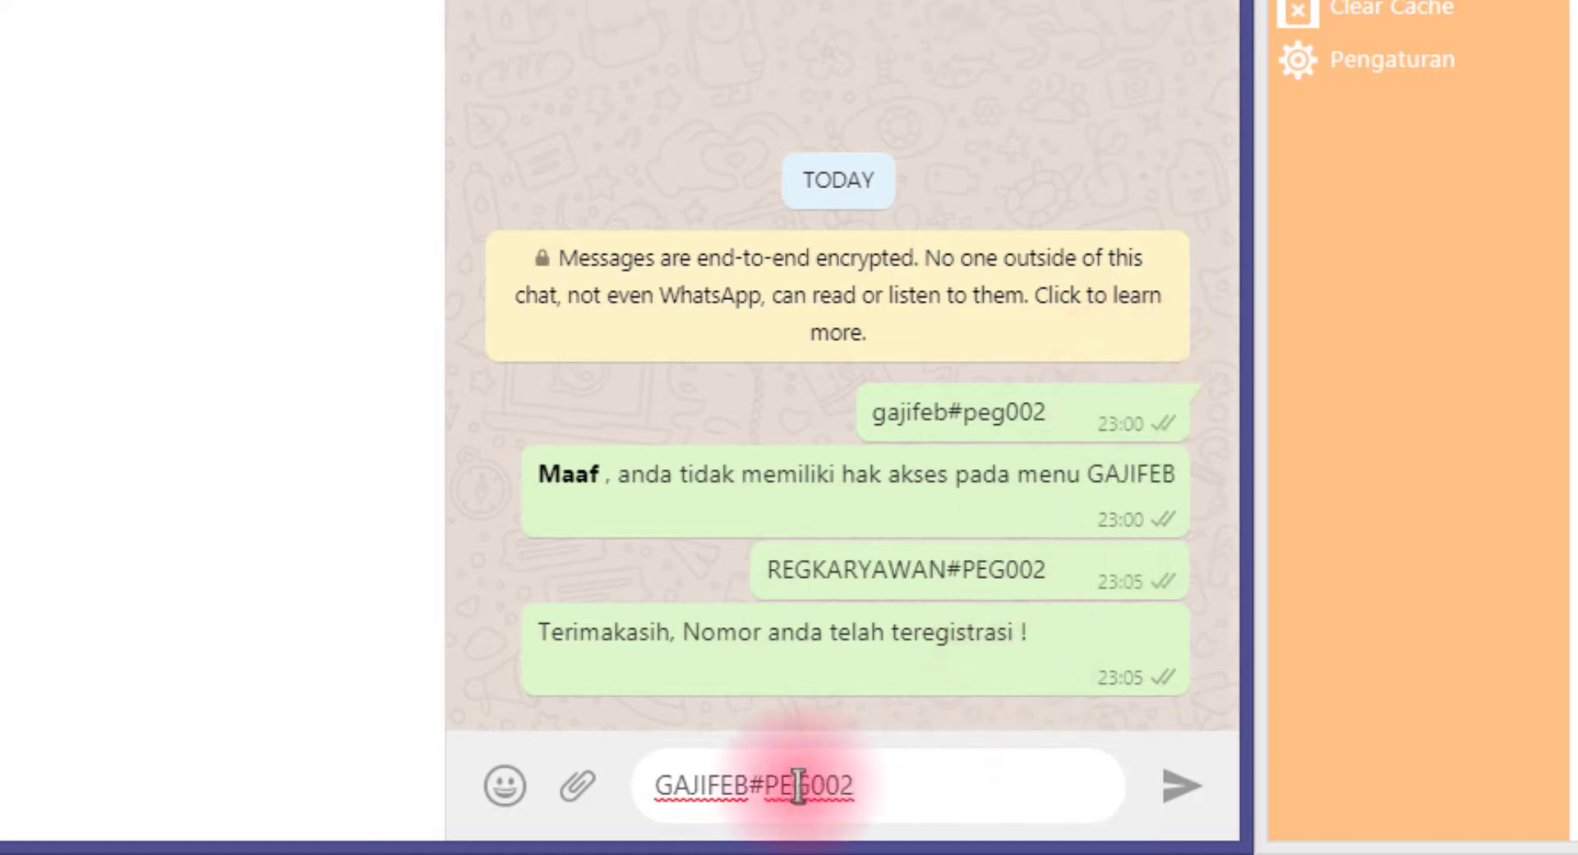
pyautogui.moveTo(748, 787); pyautogui.dragTo(639, 790)
pyautogui.click(752, 793)
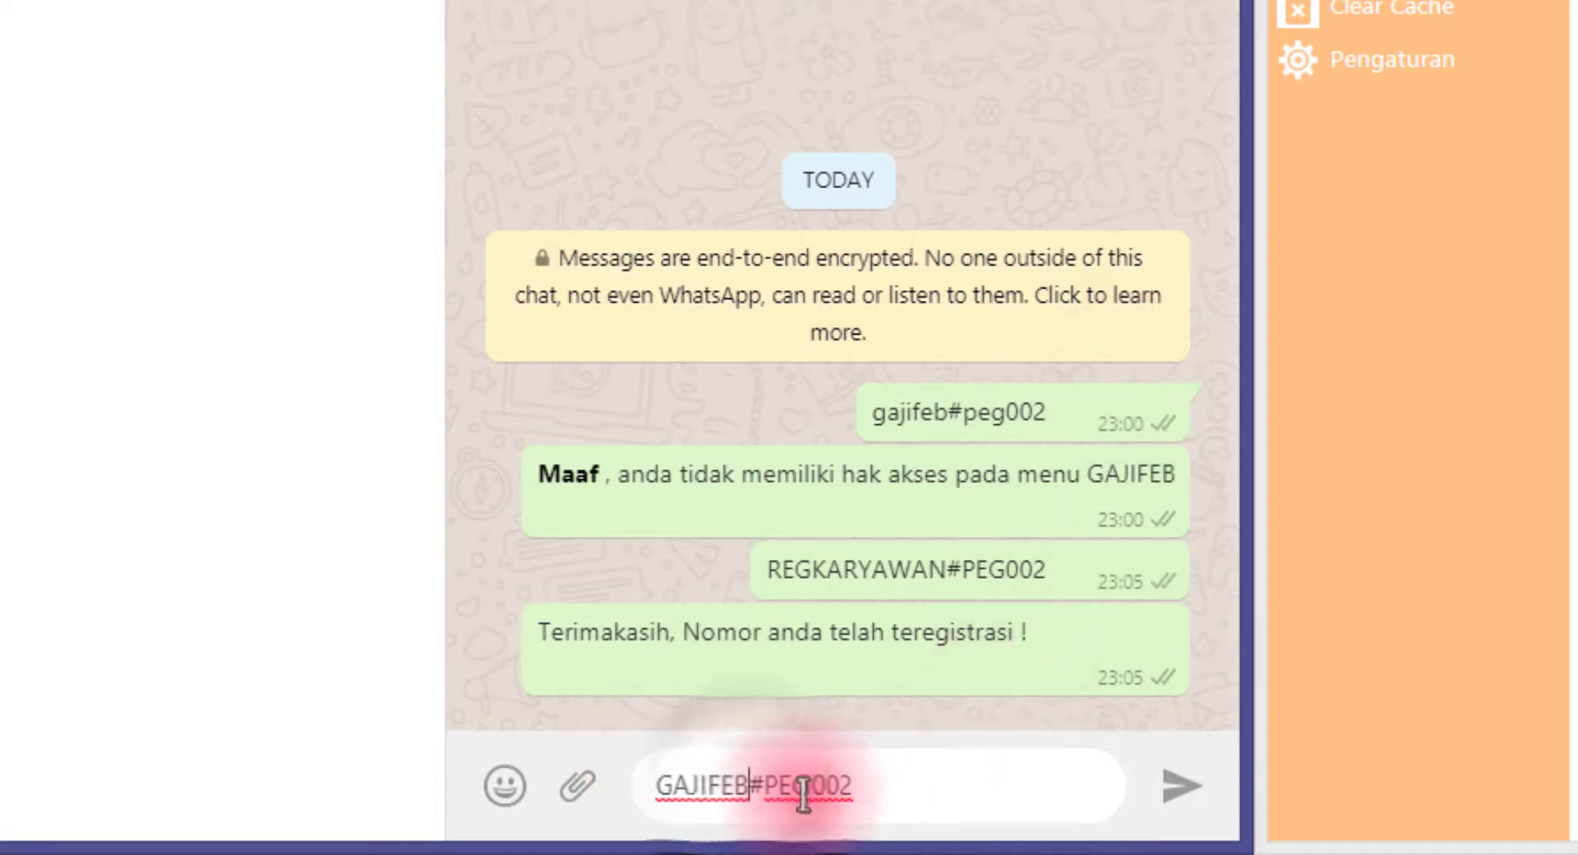
pyautogui.moveTo(747, 793); pyautogui.dragTo(653, 791)
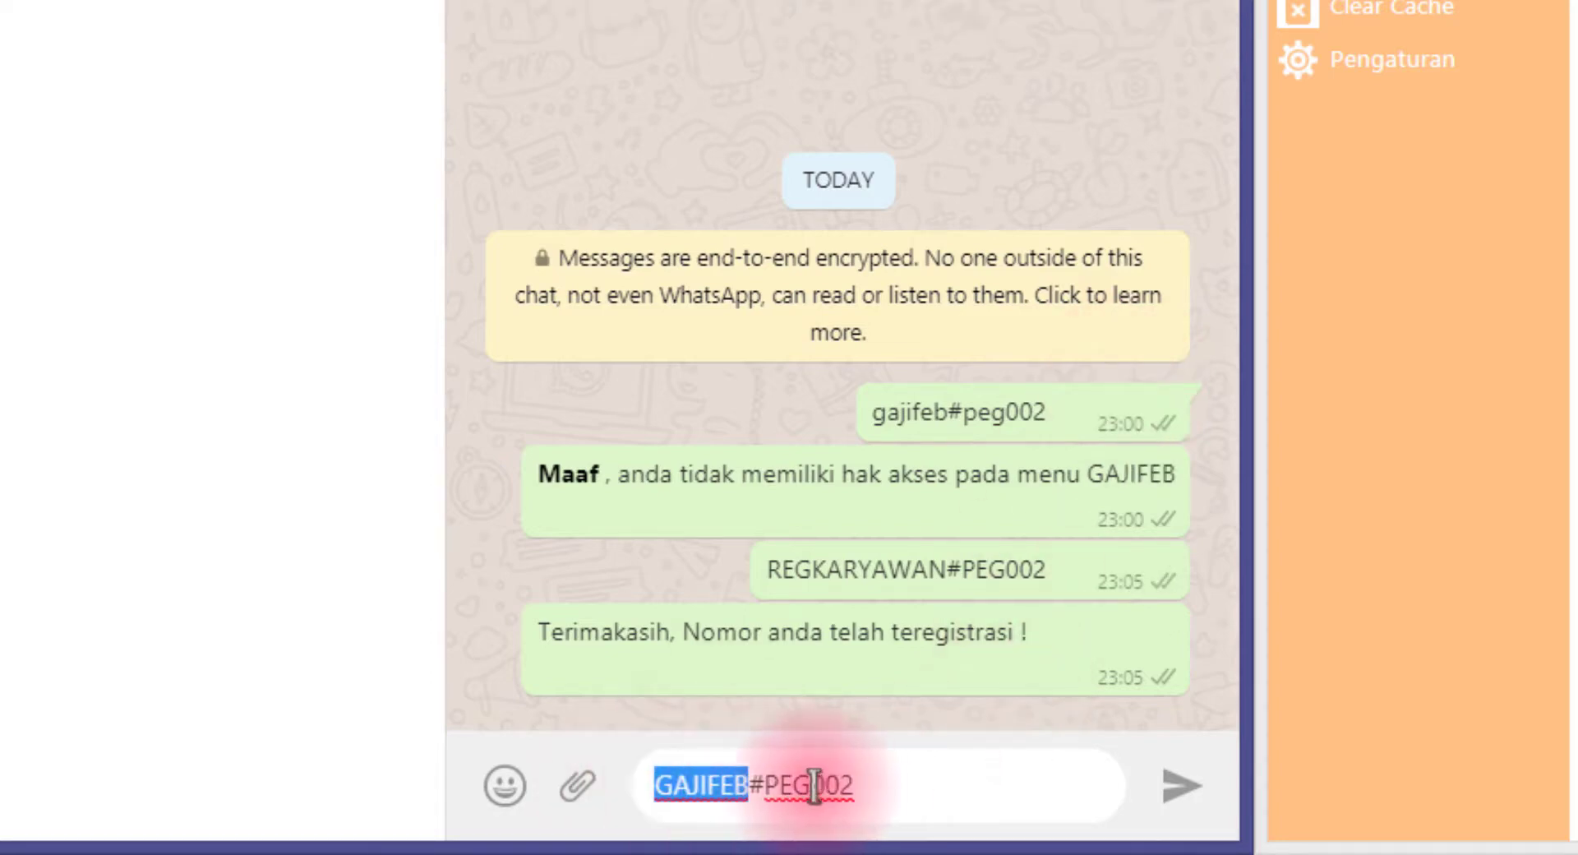
pyautogui.moveTo(762, 787); pyautogui.dragTo(893, 786)
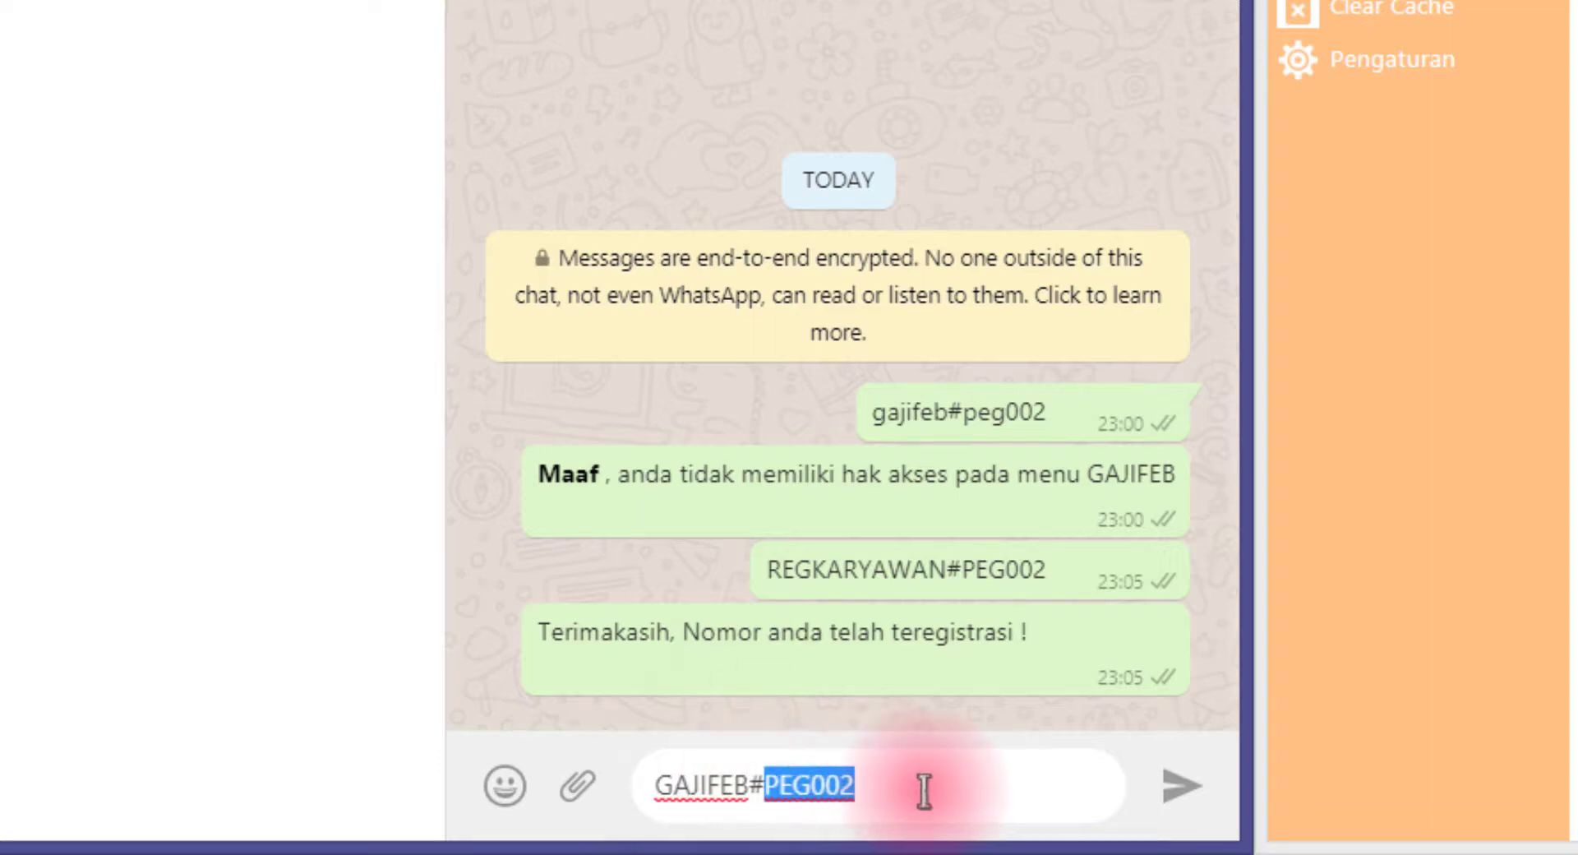
pyautogui.click(923, 789)
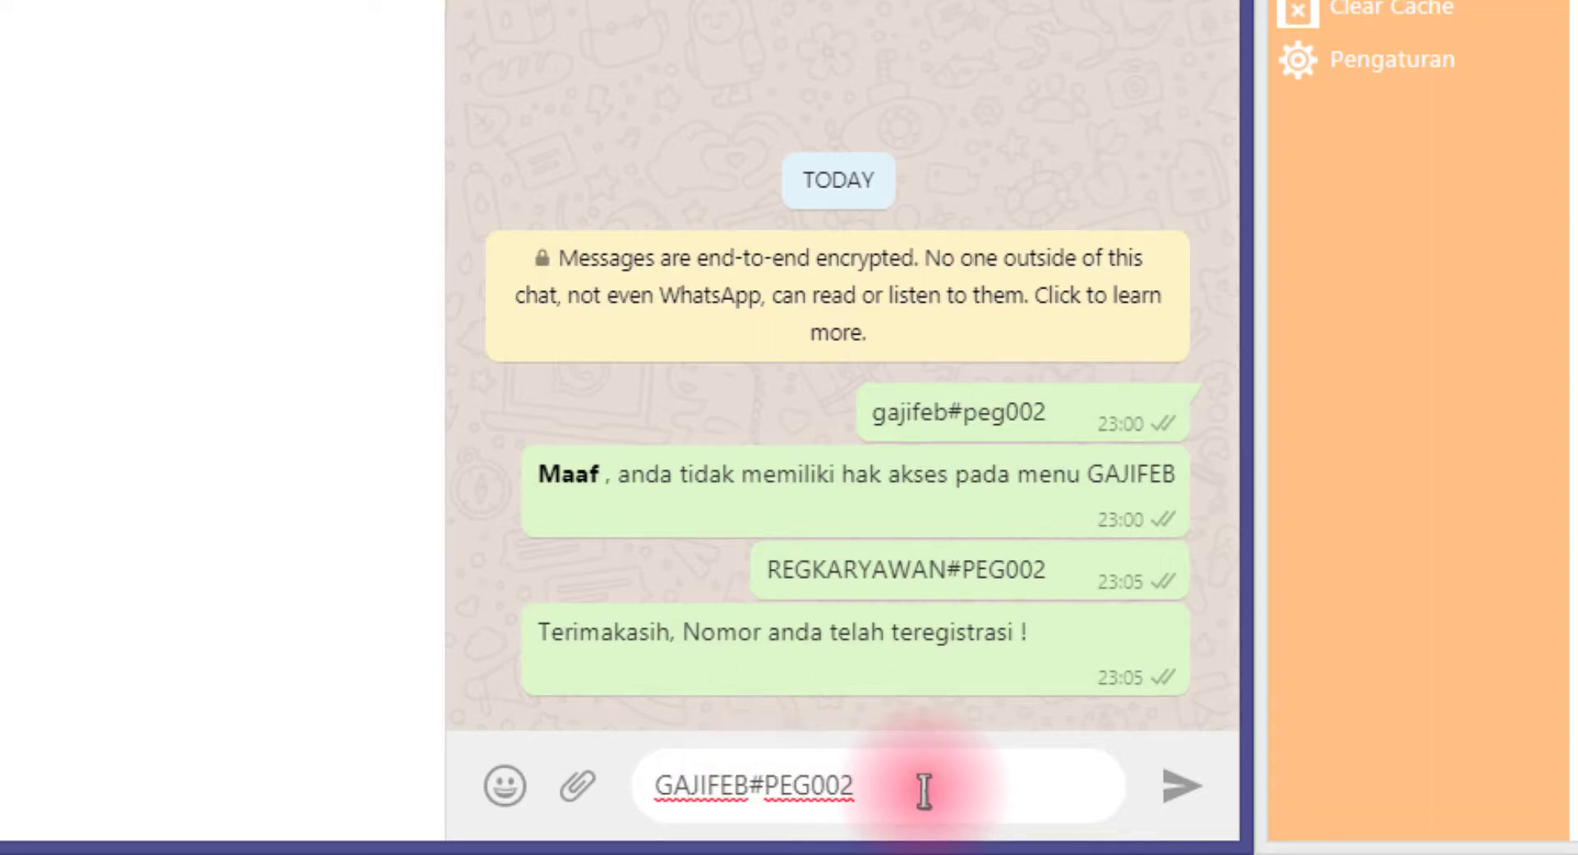
pyautogui.press('Return')
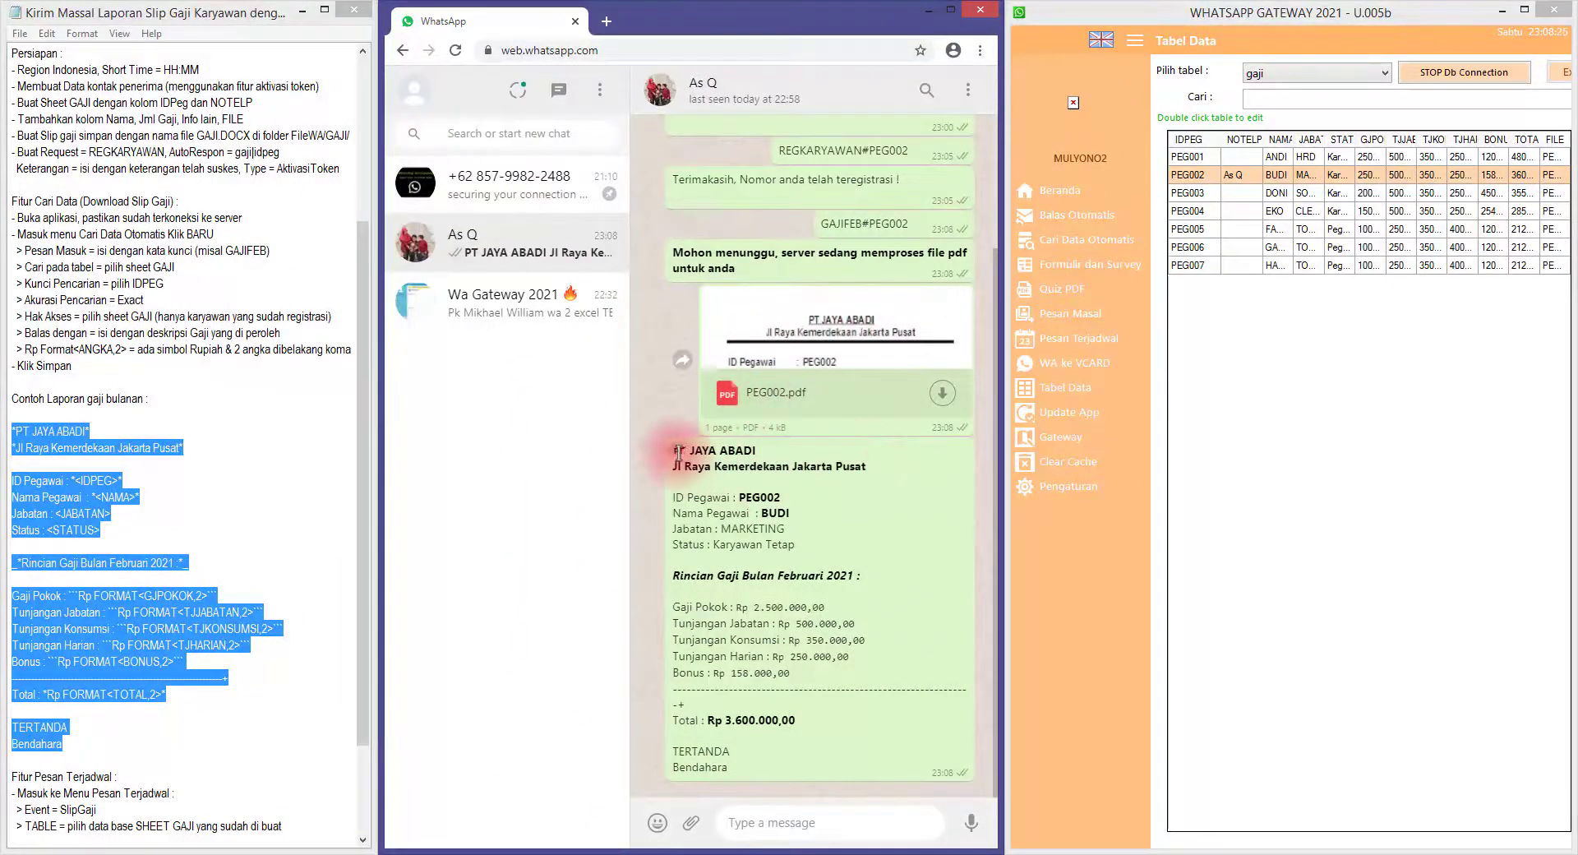
# Review the payslip (MARKETING, Karyawan Tetap, total 3.600.000,00) and download PEG002.pdf
pyautogui.moveTo(679, 451); pyautogui.dragTo(791, 655)
pyautogui.click(700, 491)
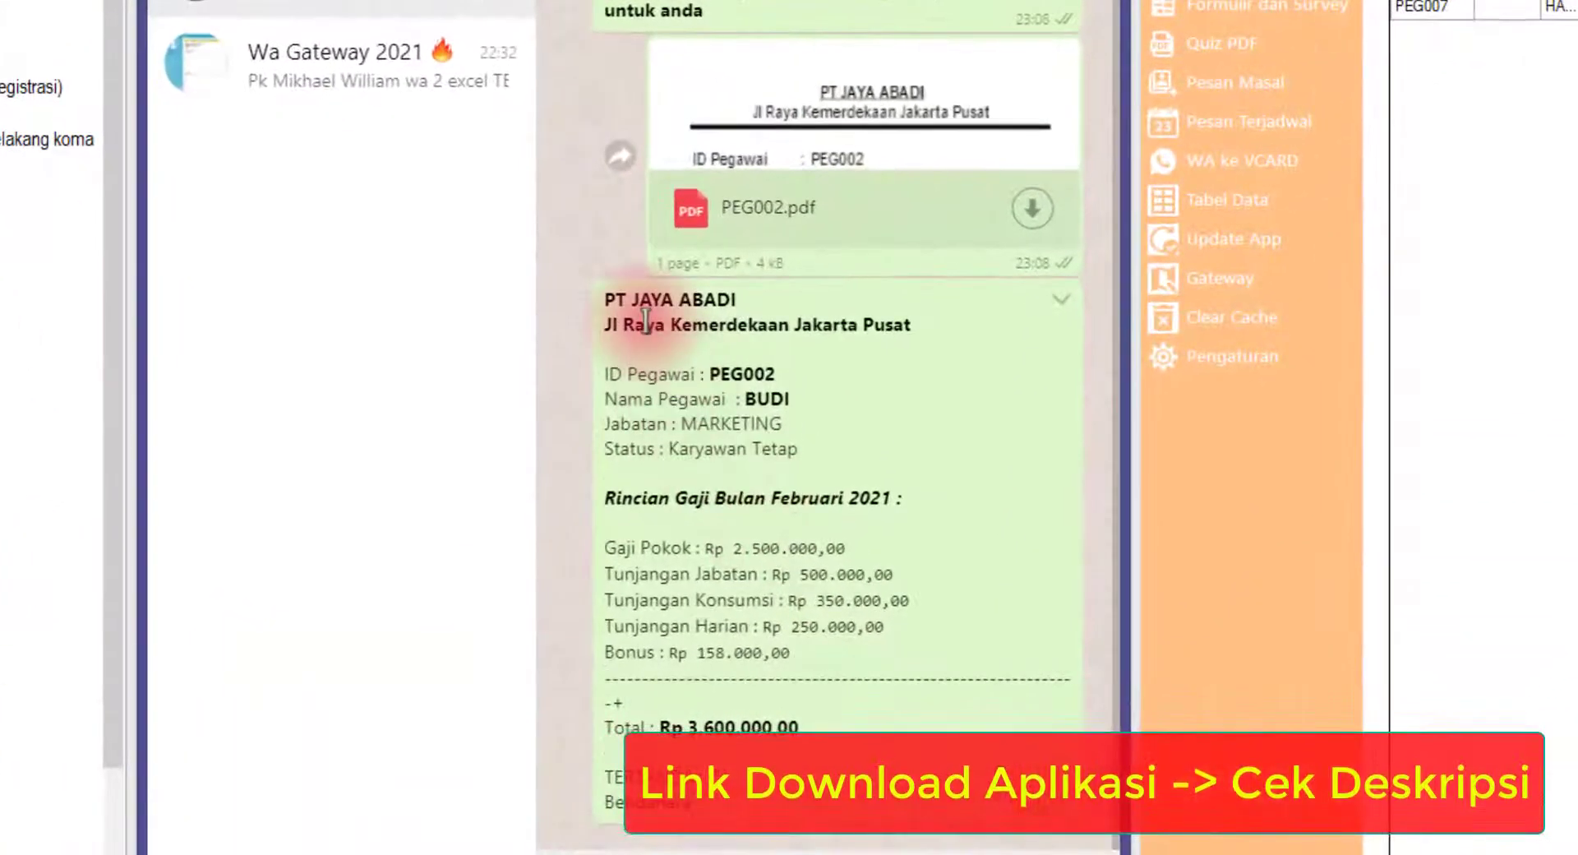
pyautogui.doubleClick(762, 398)
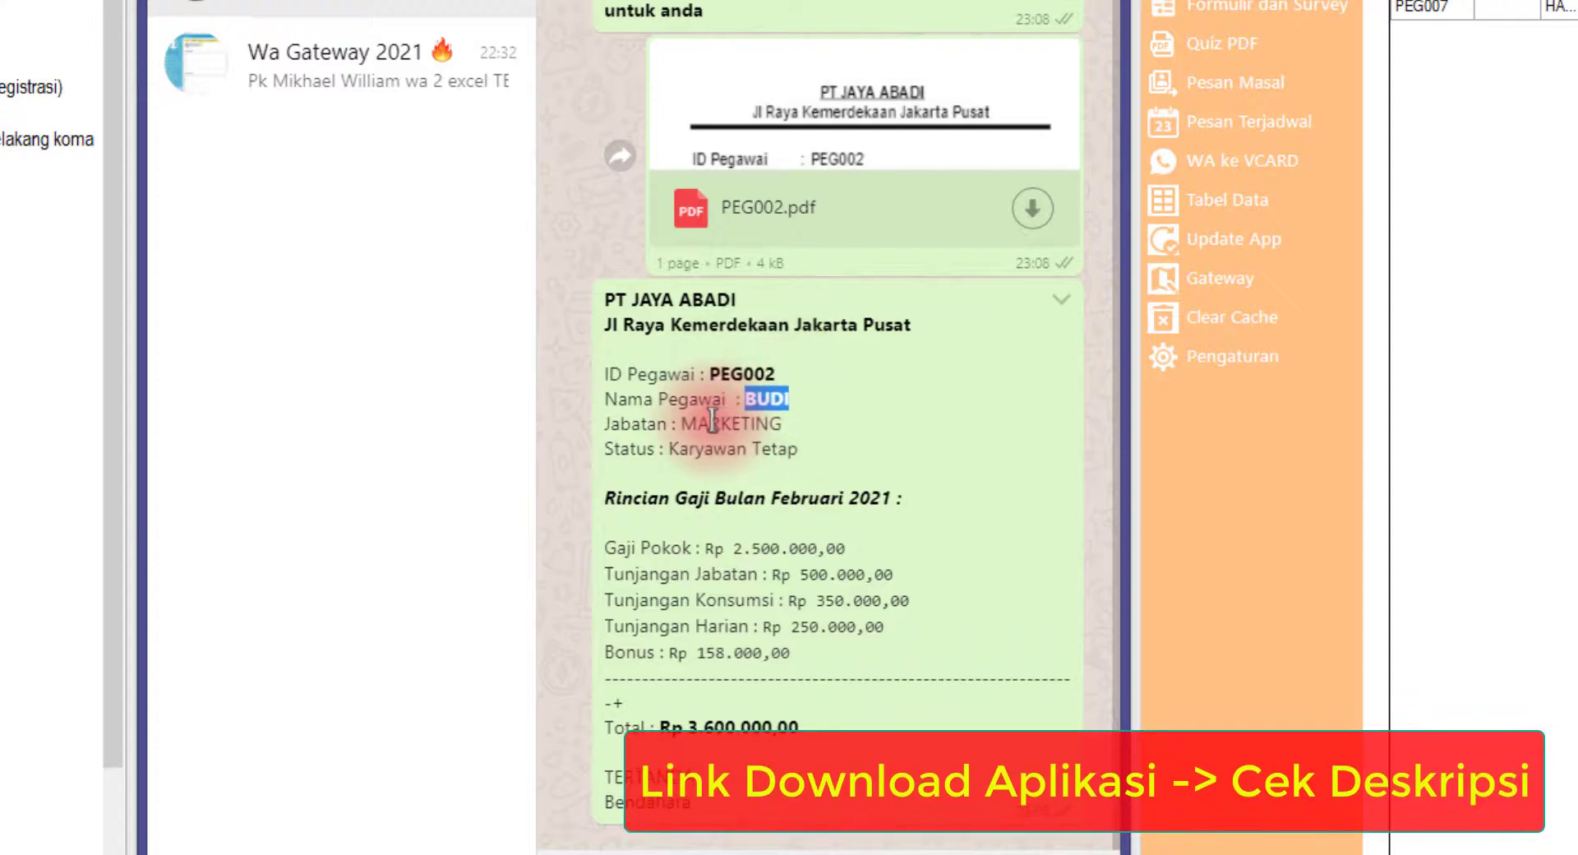
pyautogui.doubleClick(728, 423)
pyautogui.moveTo(688, 449); pyautogui.dragTo(805, 451)
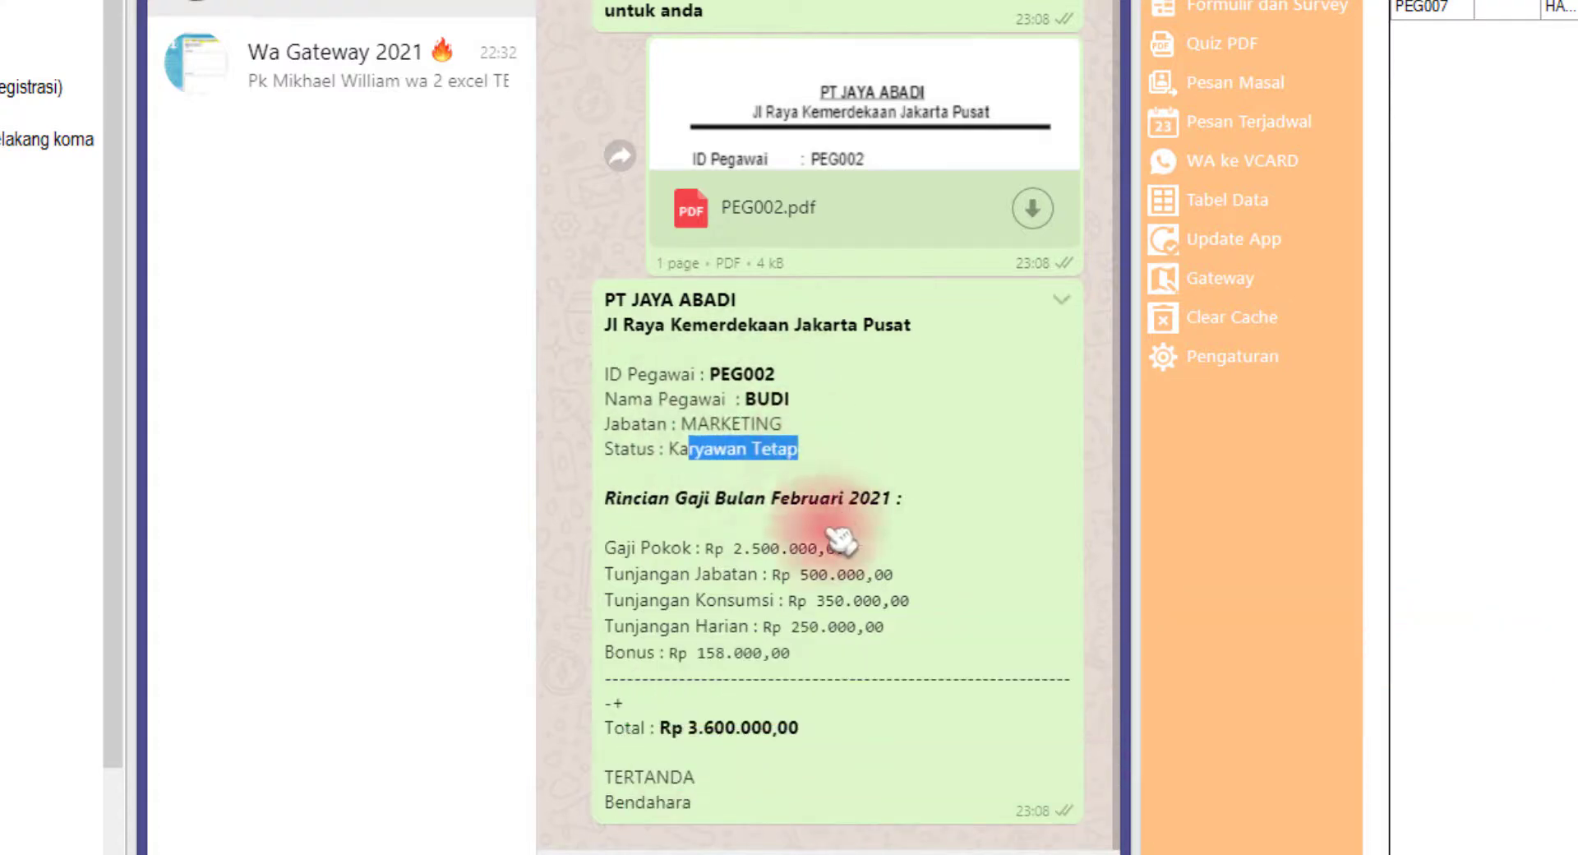
pyautogui.moveTo(725, 547); pyautogui.dragTo(875, 551)
pyautogui.moveTo(792, 576); pyautogui.dragTo(894, 580)
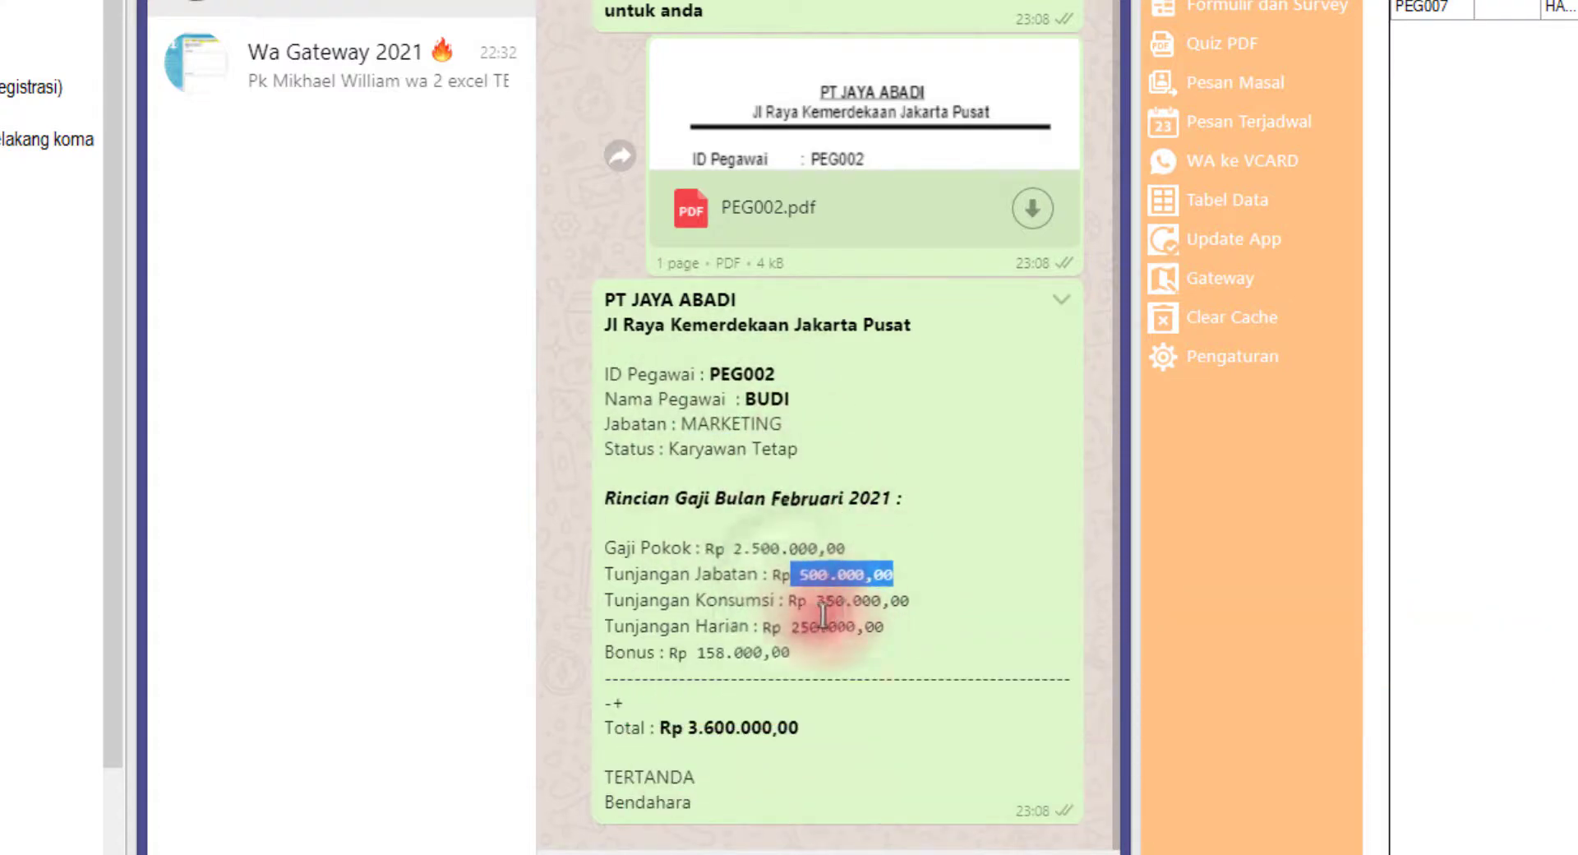
pyautogui.moveTo(810, 628); pyautogui.dragTo(886, 630)
pyautogui.moveTo(679, 729); pyautogui.dragTo(832, 742)
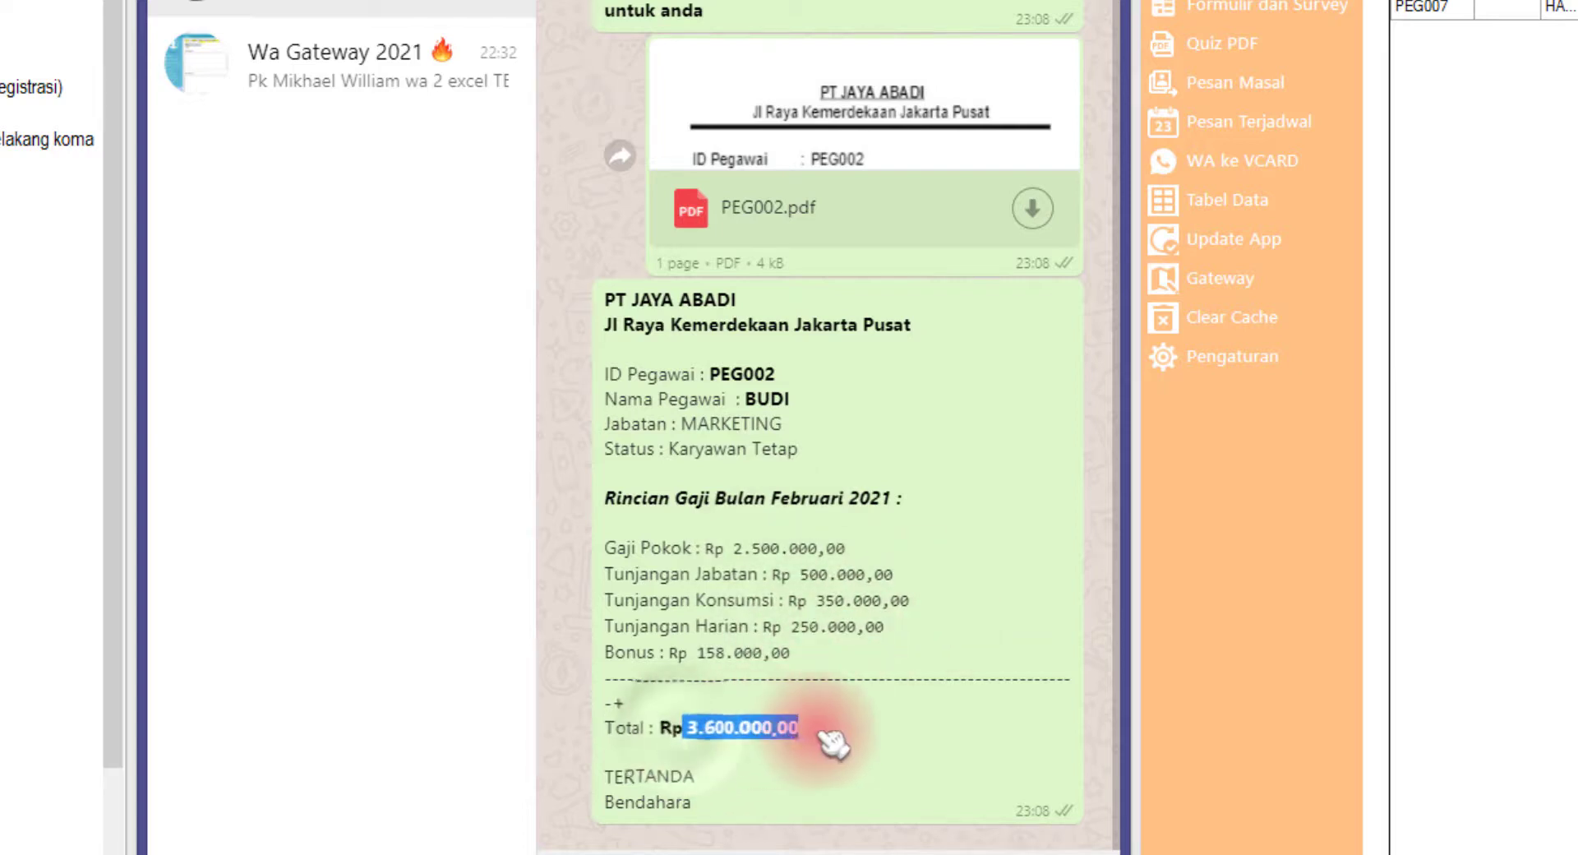
pyautogui.click(1034, 209)
# Open PEG002.pdf, check the employee name and total, then close the PDF tab
pyautogui.click(299, 853)
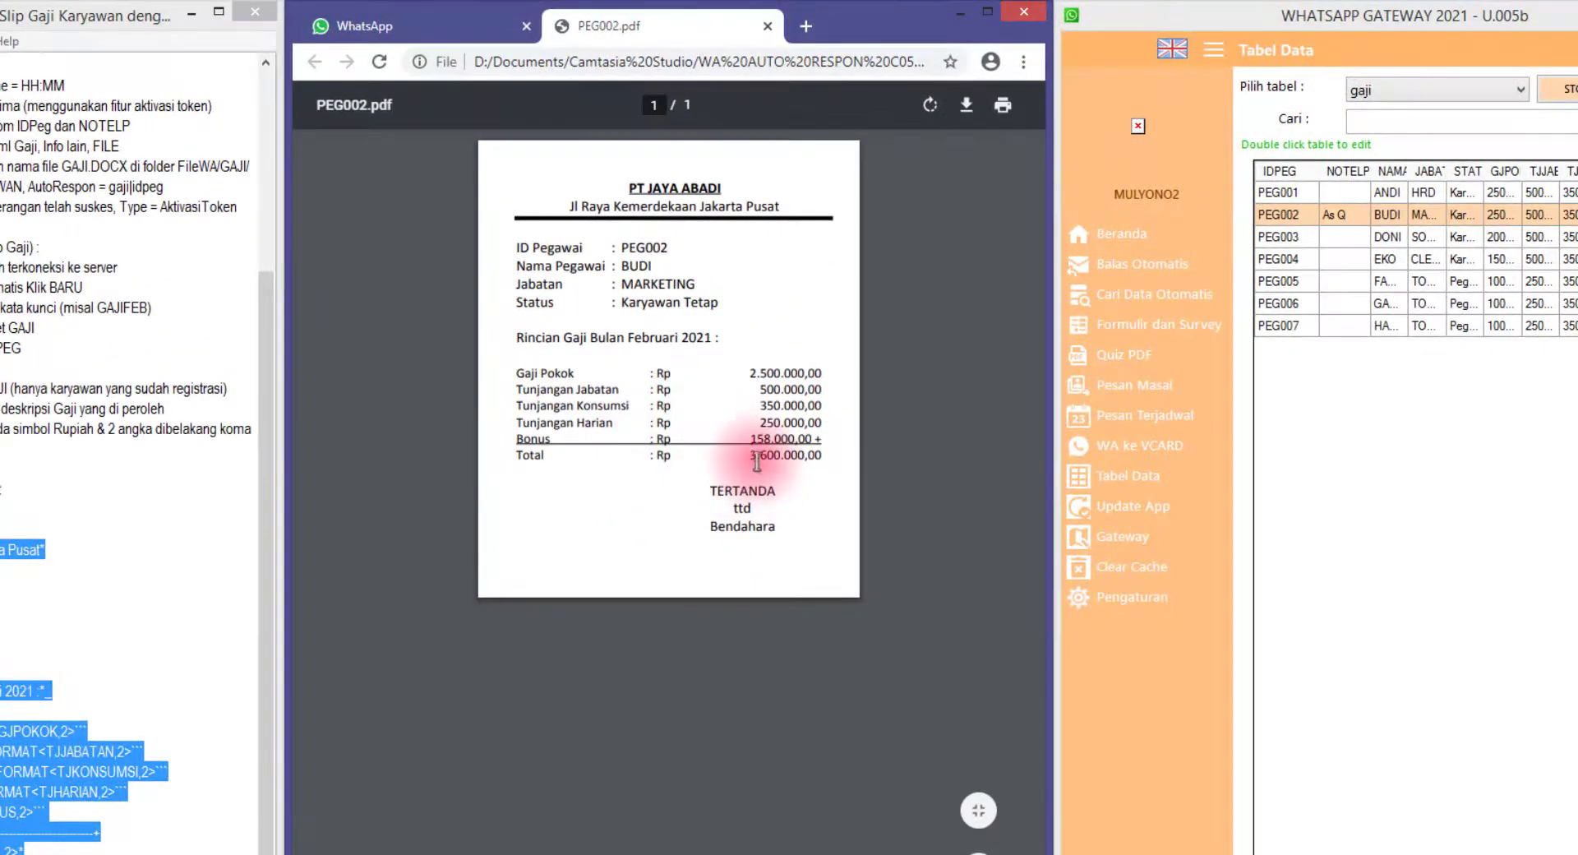
pyautogui.moveTo(751, 457); pyautogui.dragTo(815, 451)
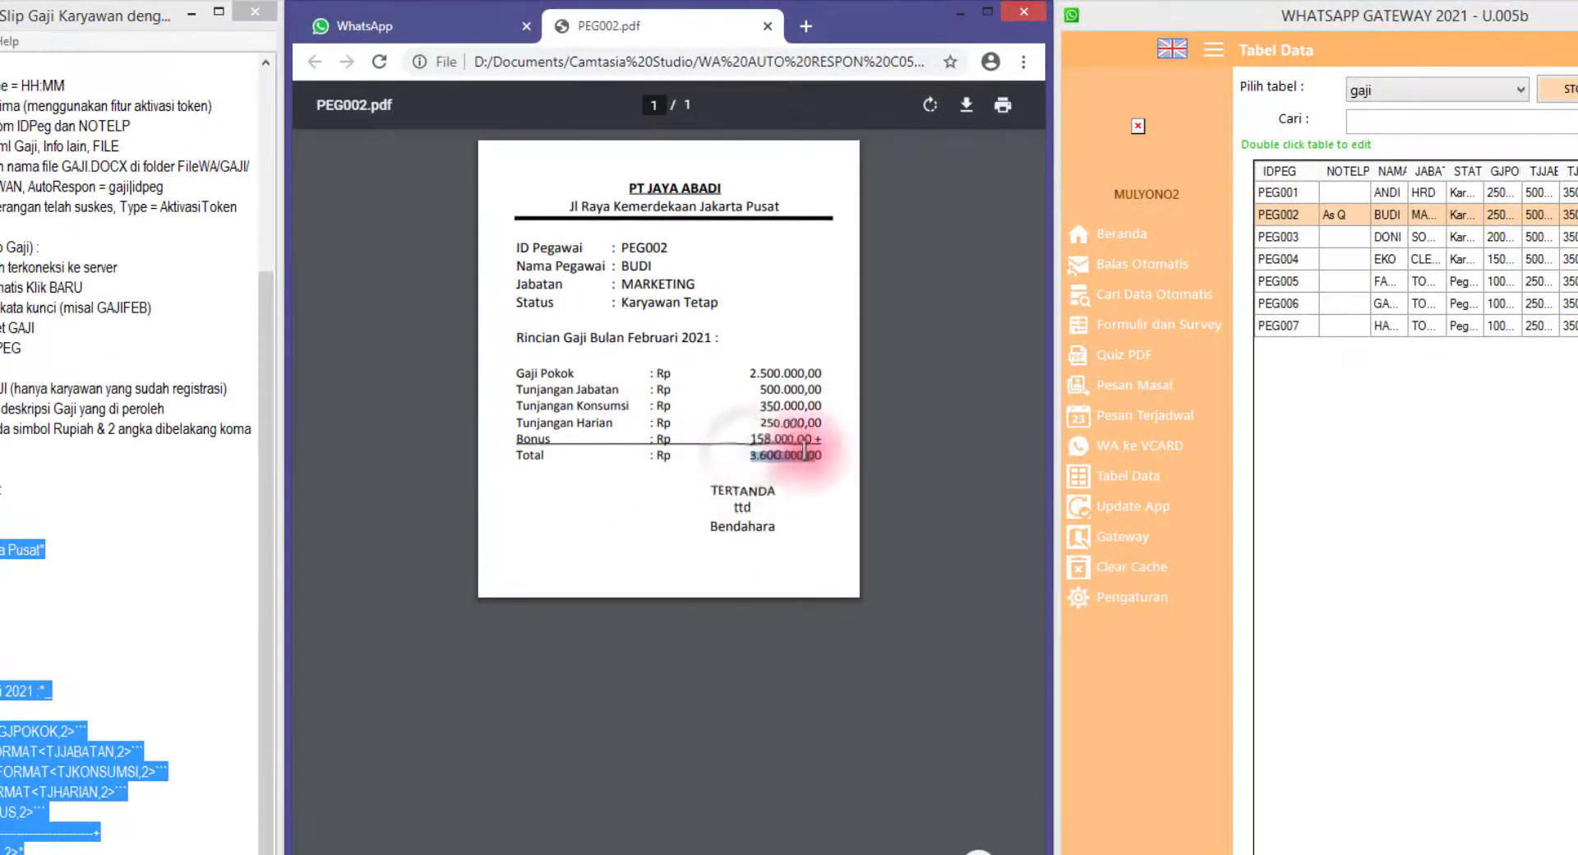
pyautogui.moveTo(623, 265); pyautogui.dragTo(664, 260)
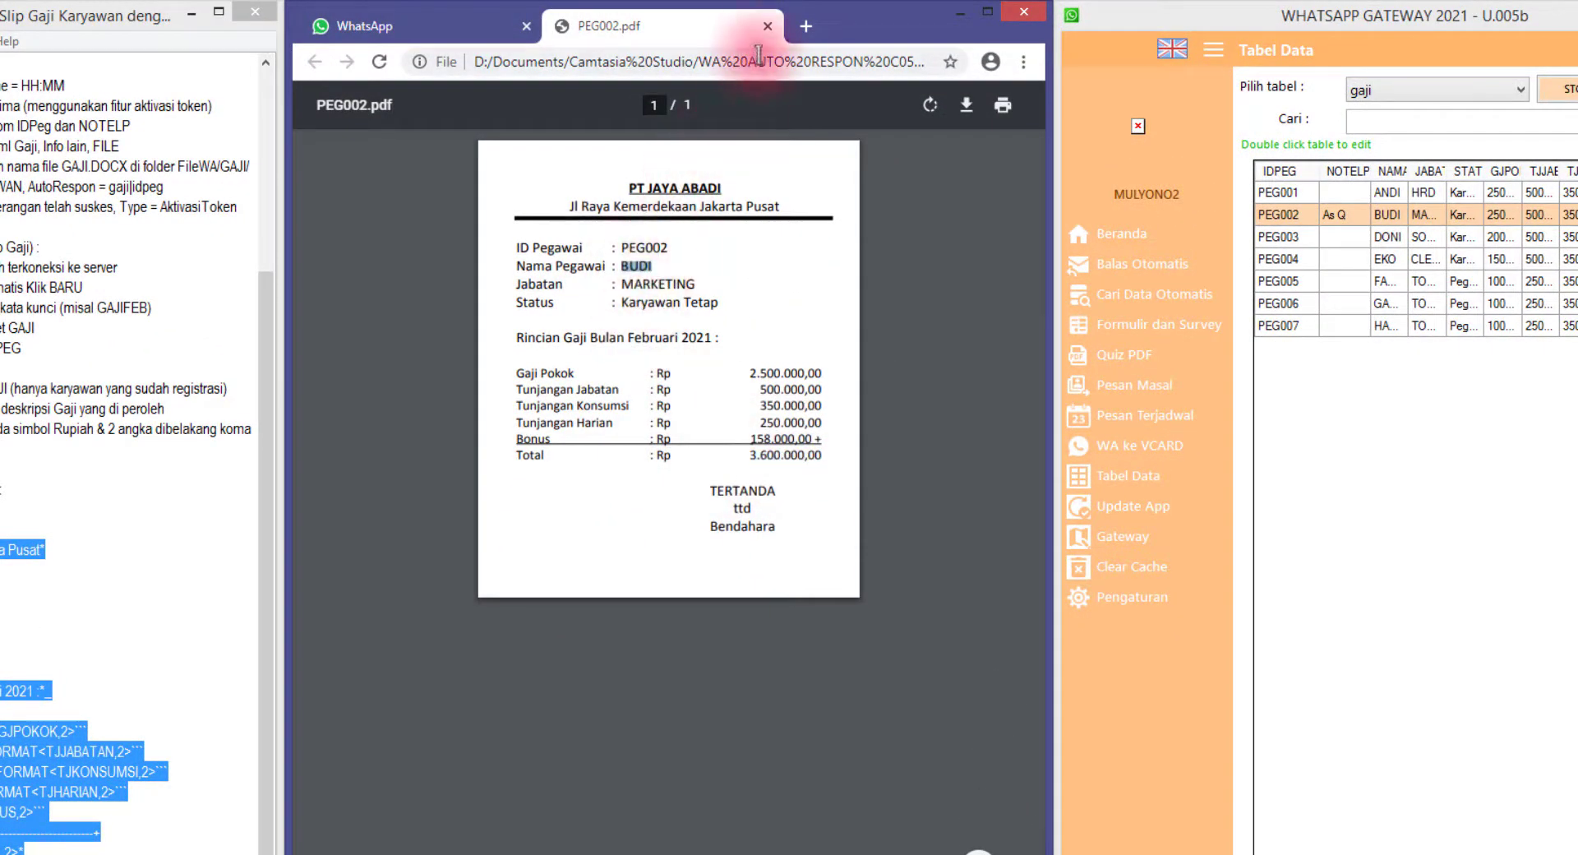
pyautogui.click(768, 27)
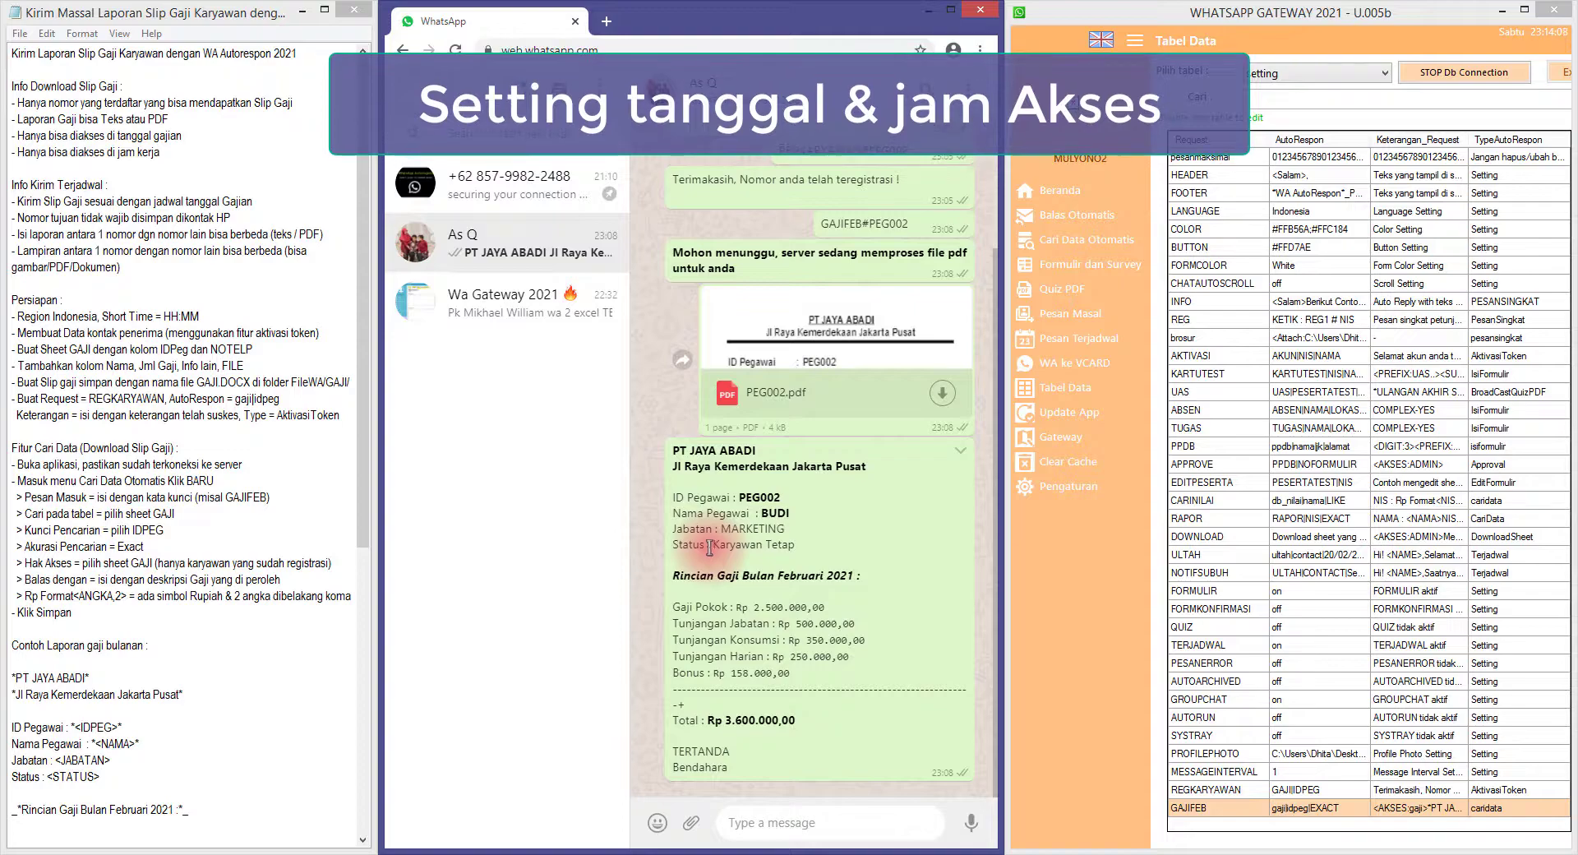
# Scroll to the end of the notes and review the DATESTART 19/02/2021 to TIMEEND 13:15 lines
pyautogui.scroll(-4, 204, 476)
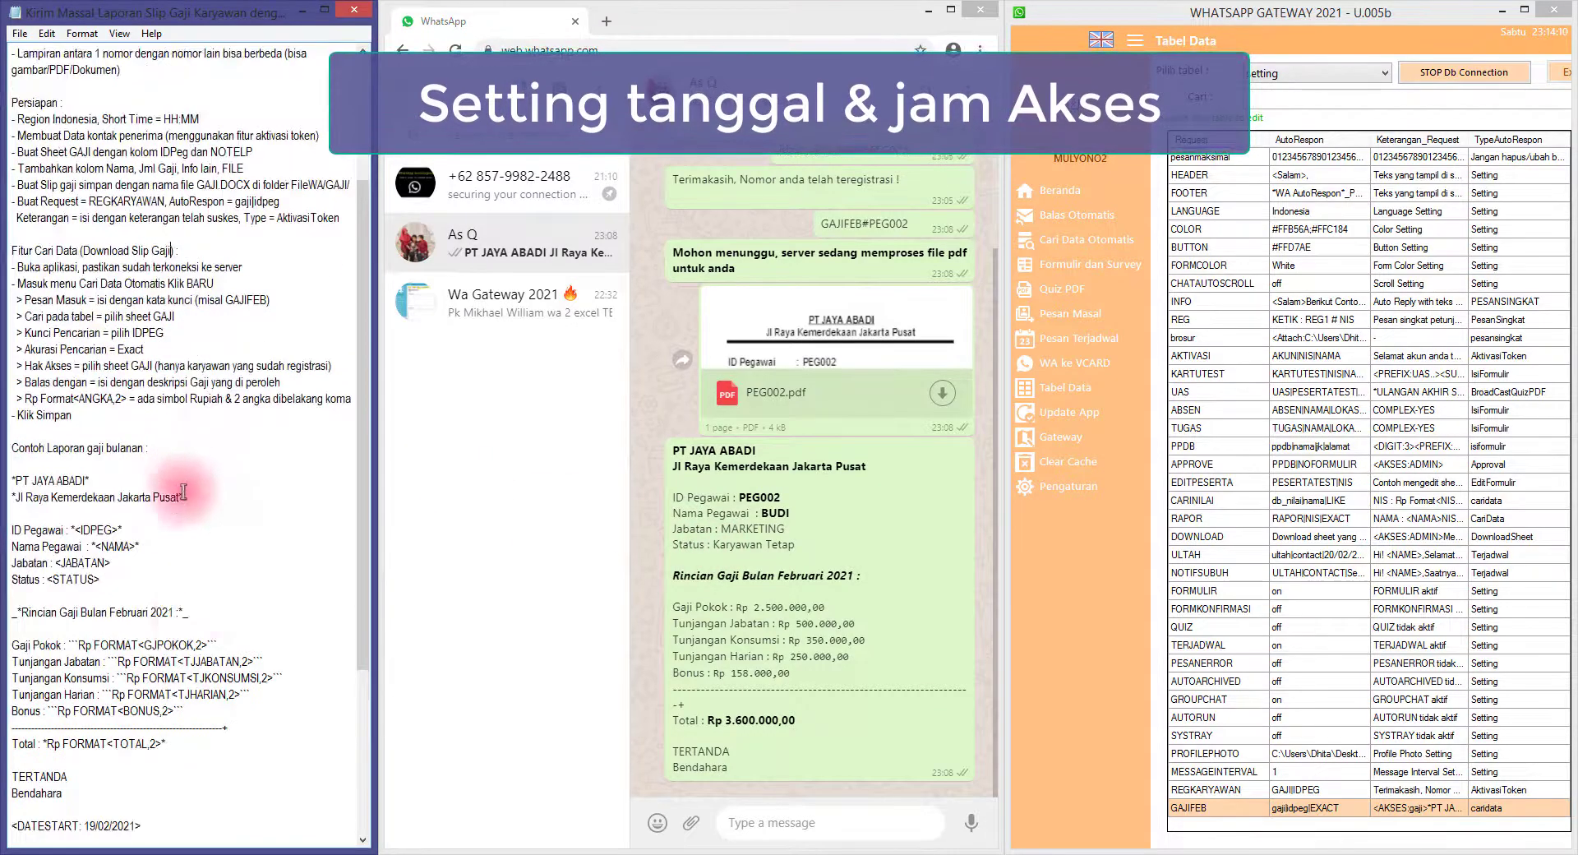
pyautogui.scroll(-3, 189, 577)
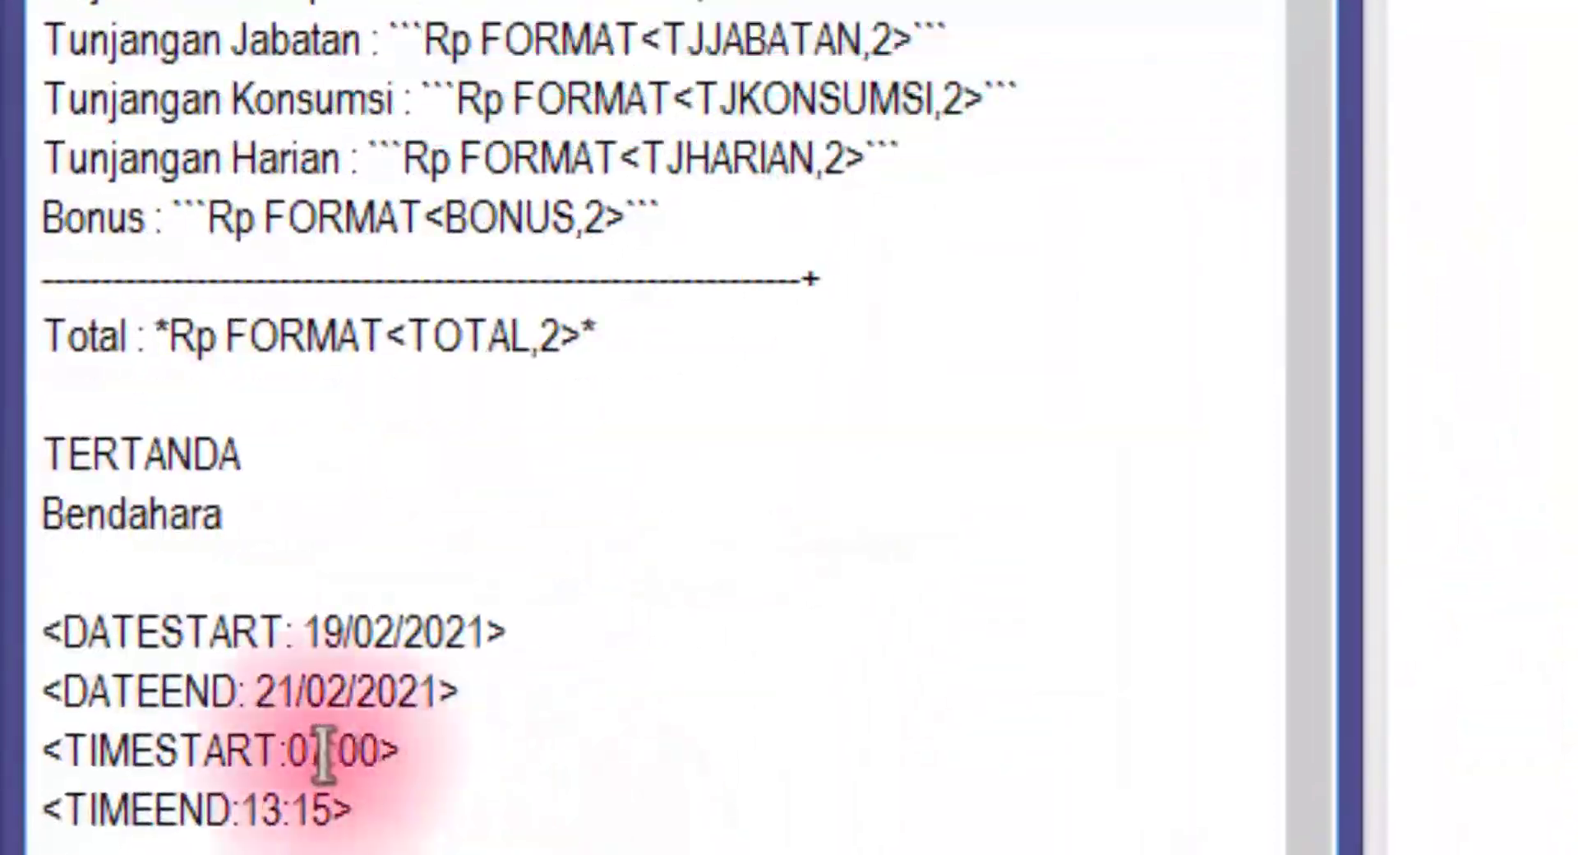
pyautogui.moveTo(41, 632); pyautogui.dragTo(478, 818)
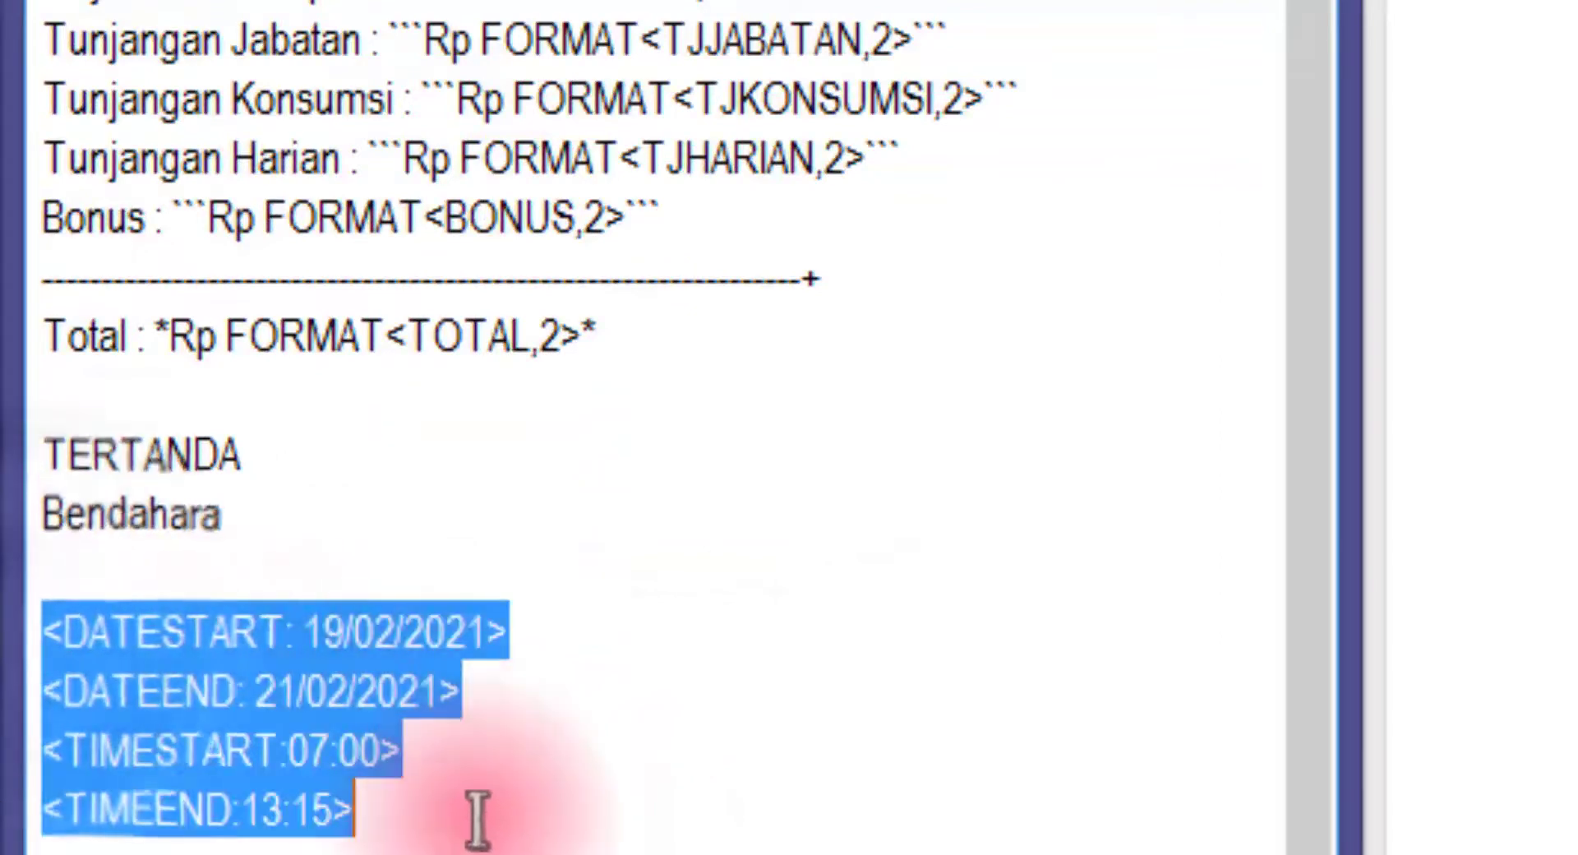
pyautogui.click(325, 634)
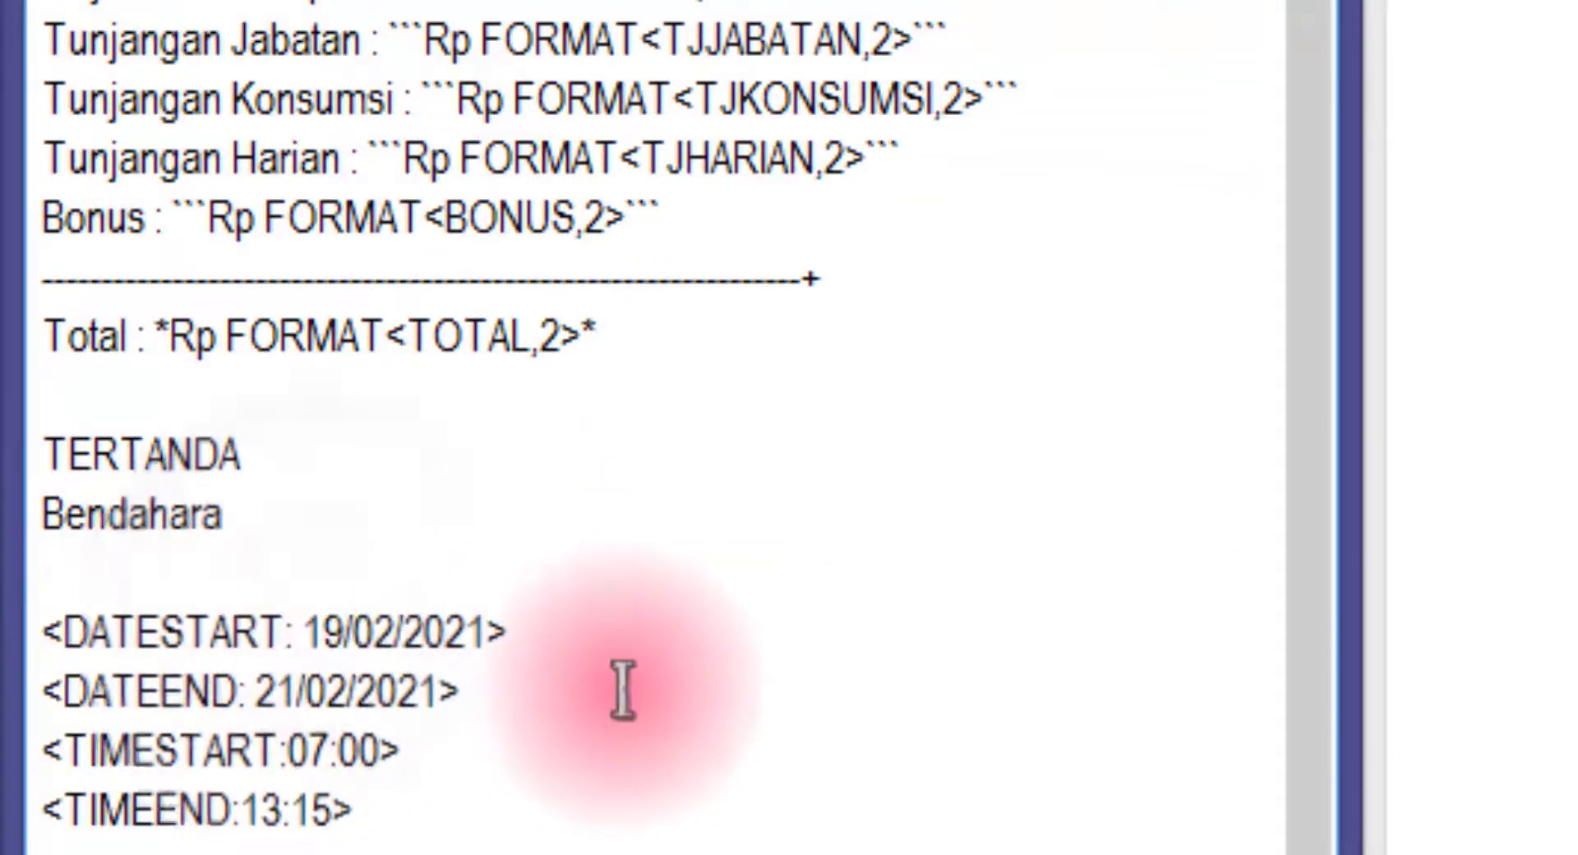
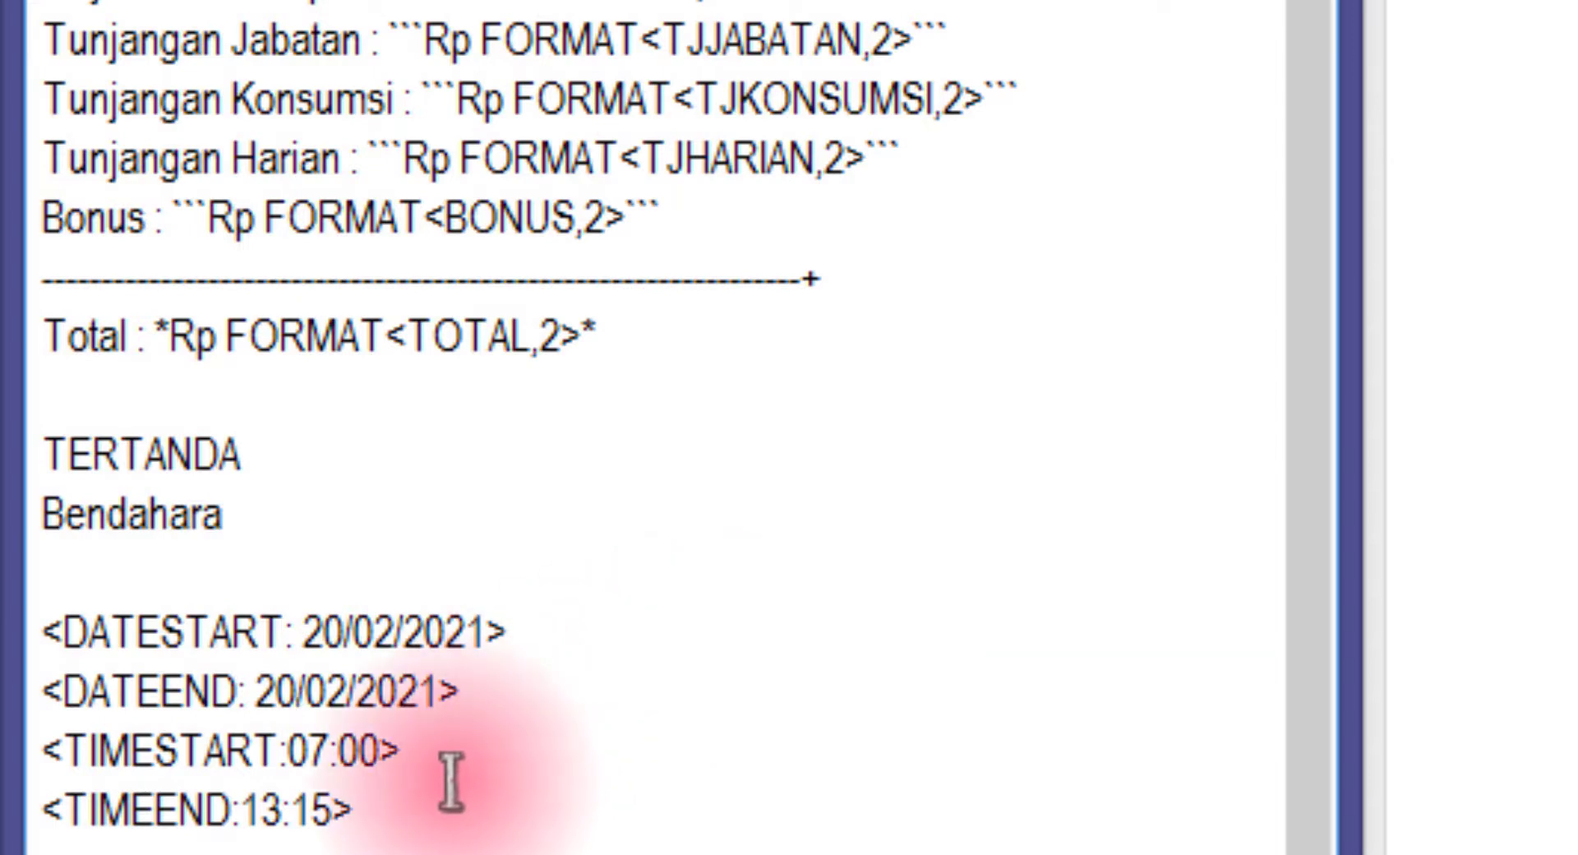
# Look over the DATESTART, DATEEND, TIMESTART and TIMEEND lines of the access window
pyautogui.doubleClick(156, 645)
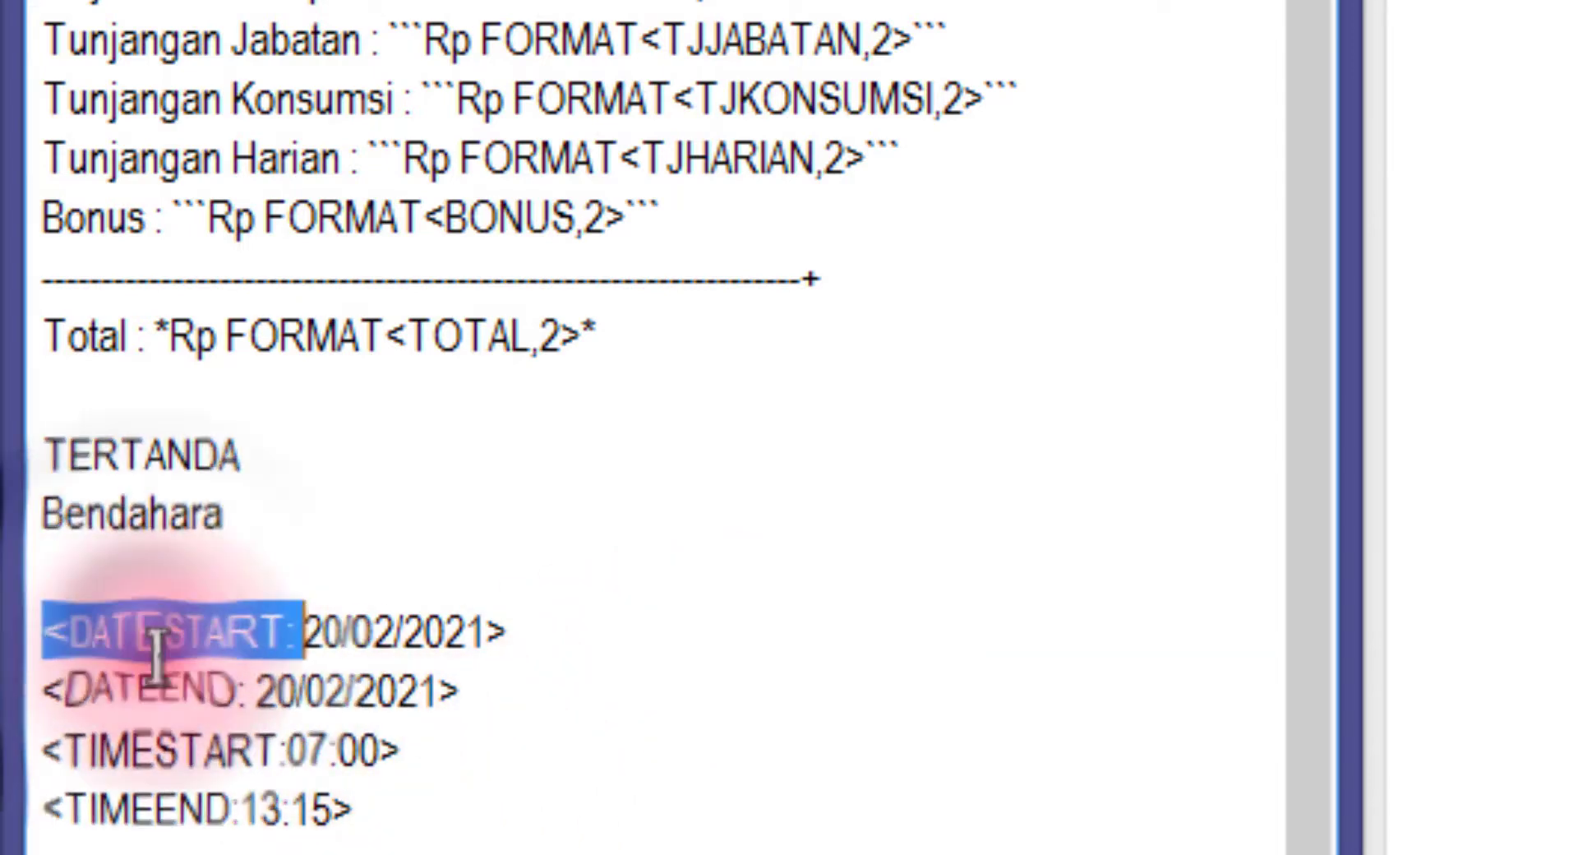
pyautogui.doubleClick(134, 688)
pyautogui.click(309, 688)
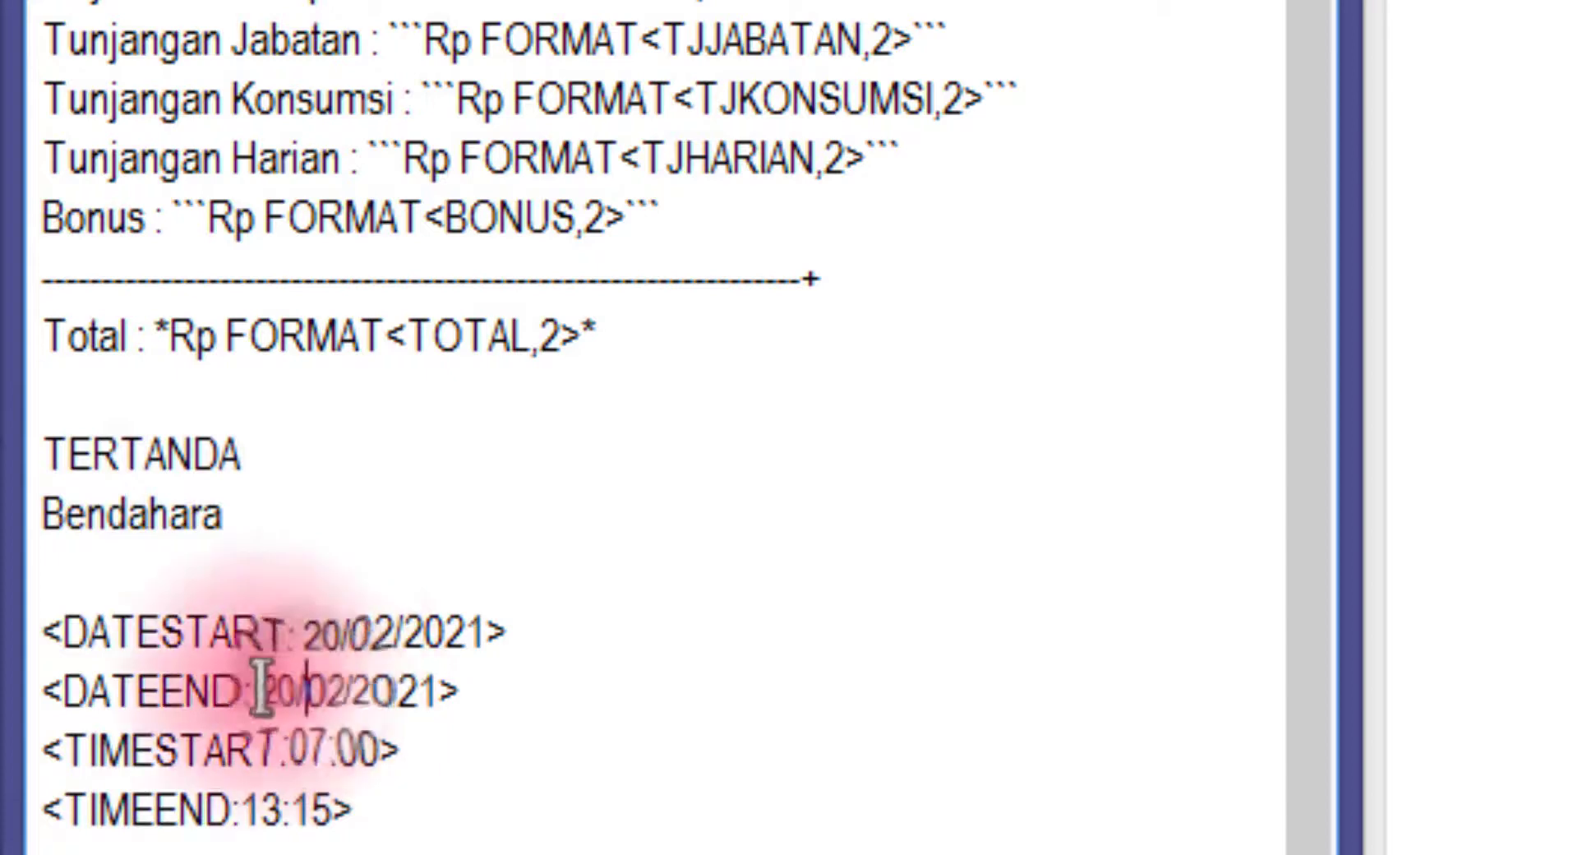
pyautogui.click(518, 681)
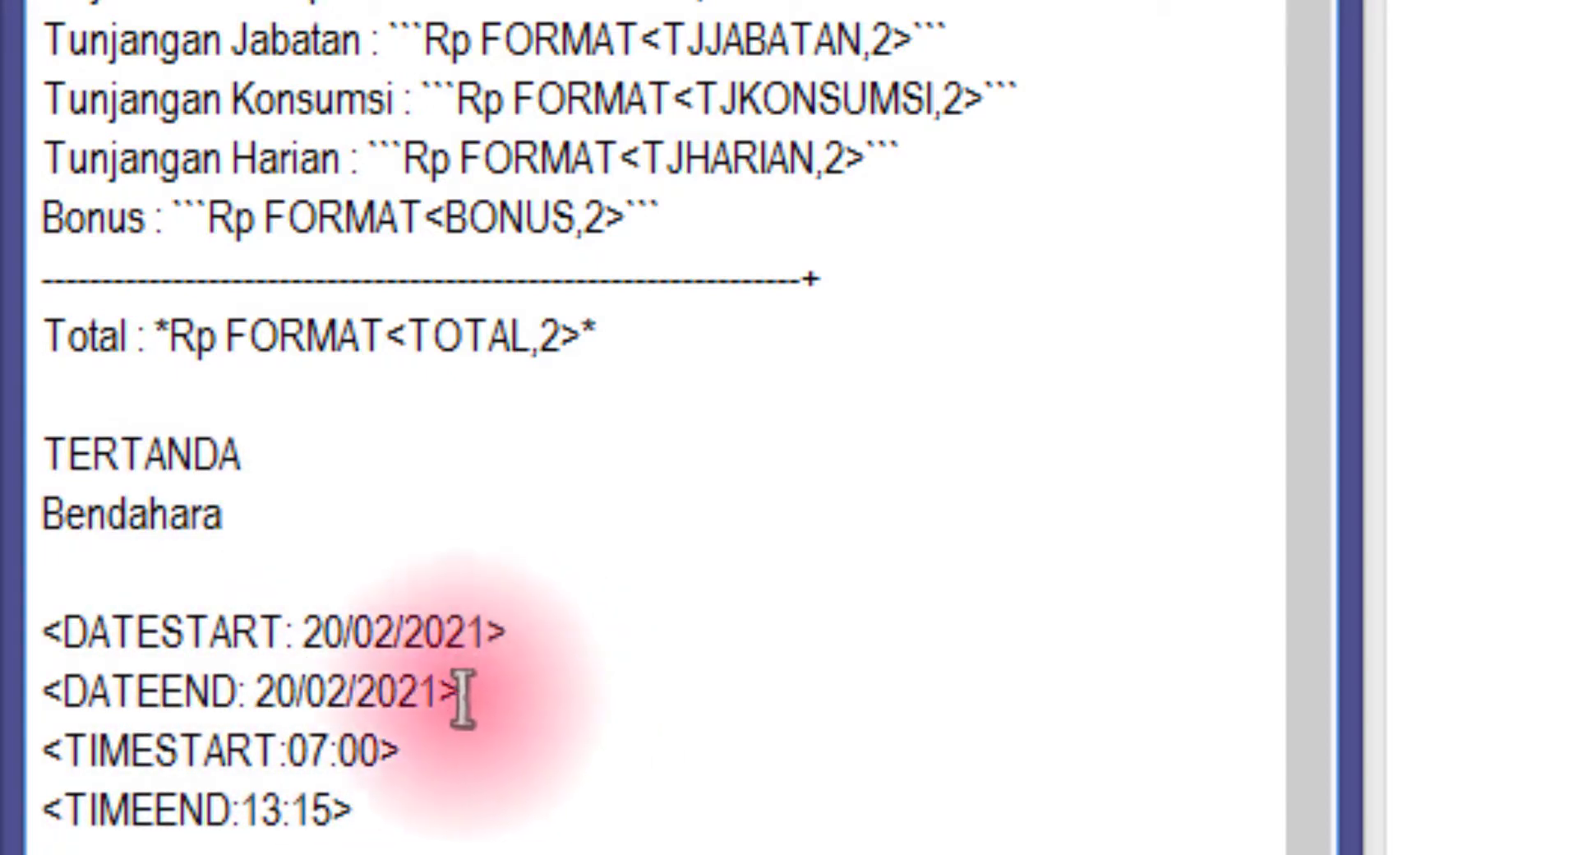
pyautogui.moveTo(87, 746); pyautogui.dragTo(218, 745)
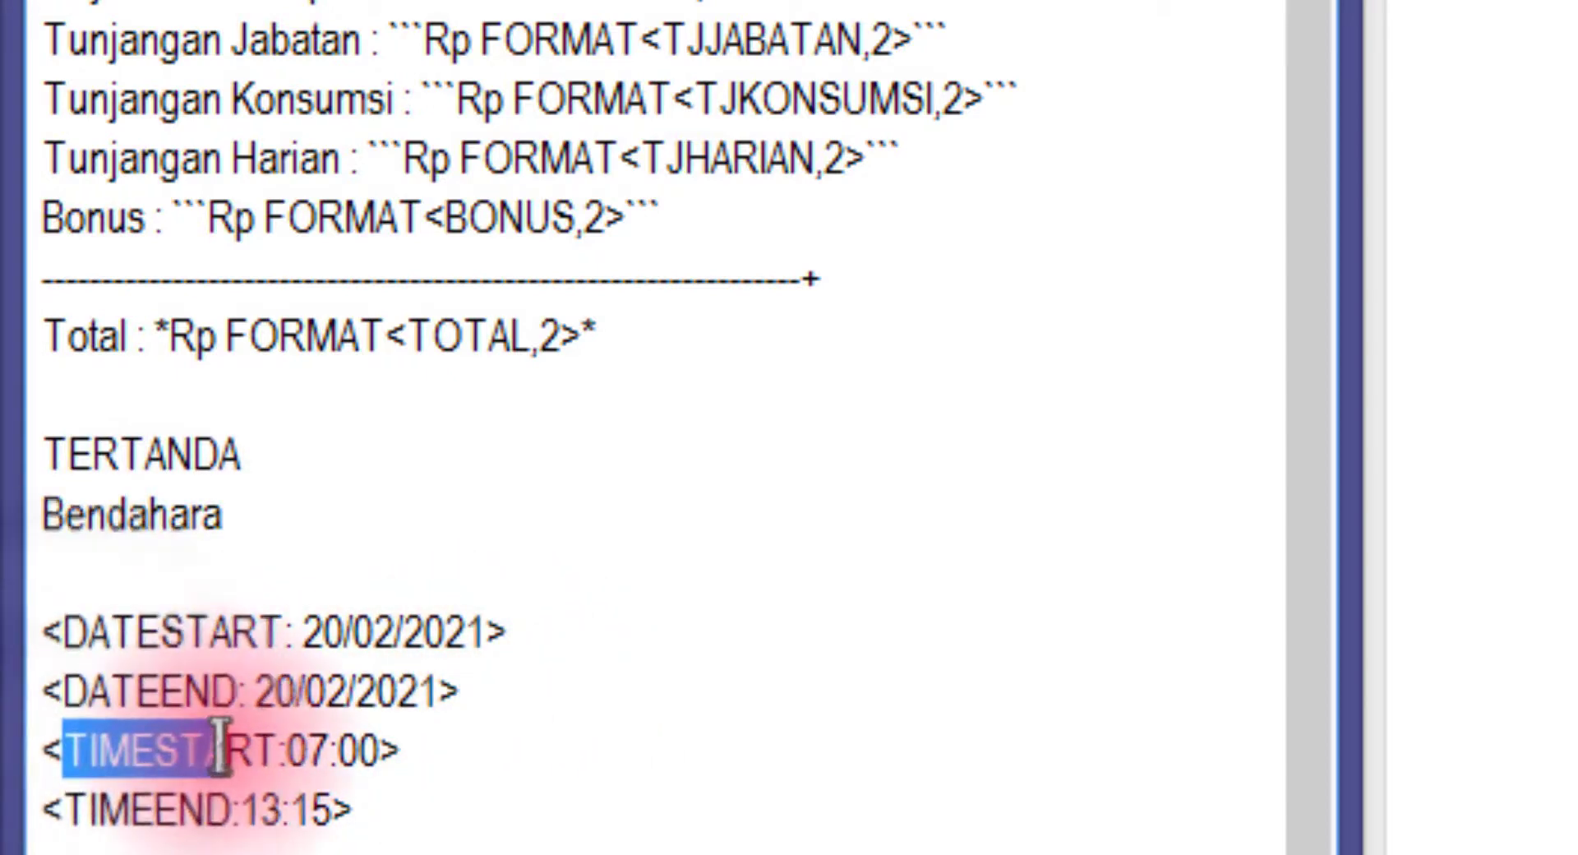
pyautogui.moveTo(111, 801); pyautogui.dragTo(169, 806)
pyautogui.click(232, 810)
pyautogui.click(225, 752)
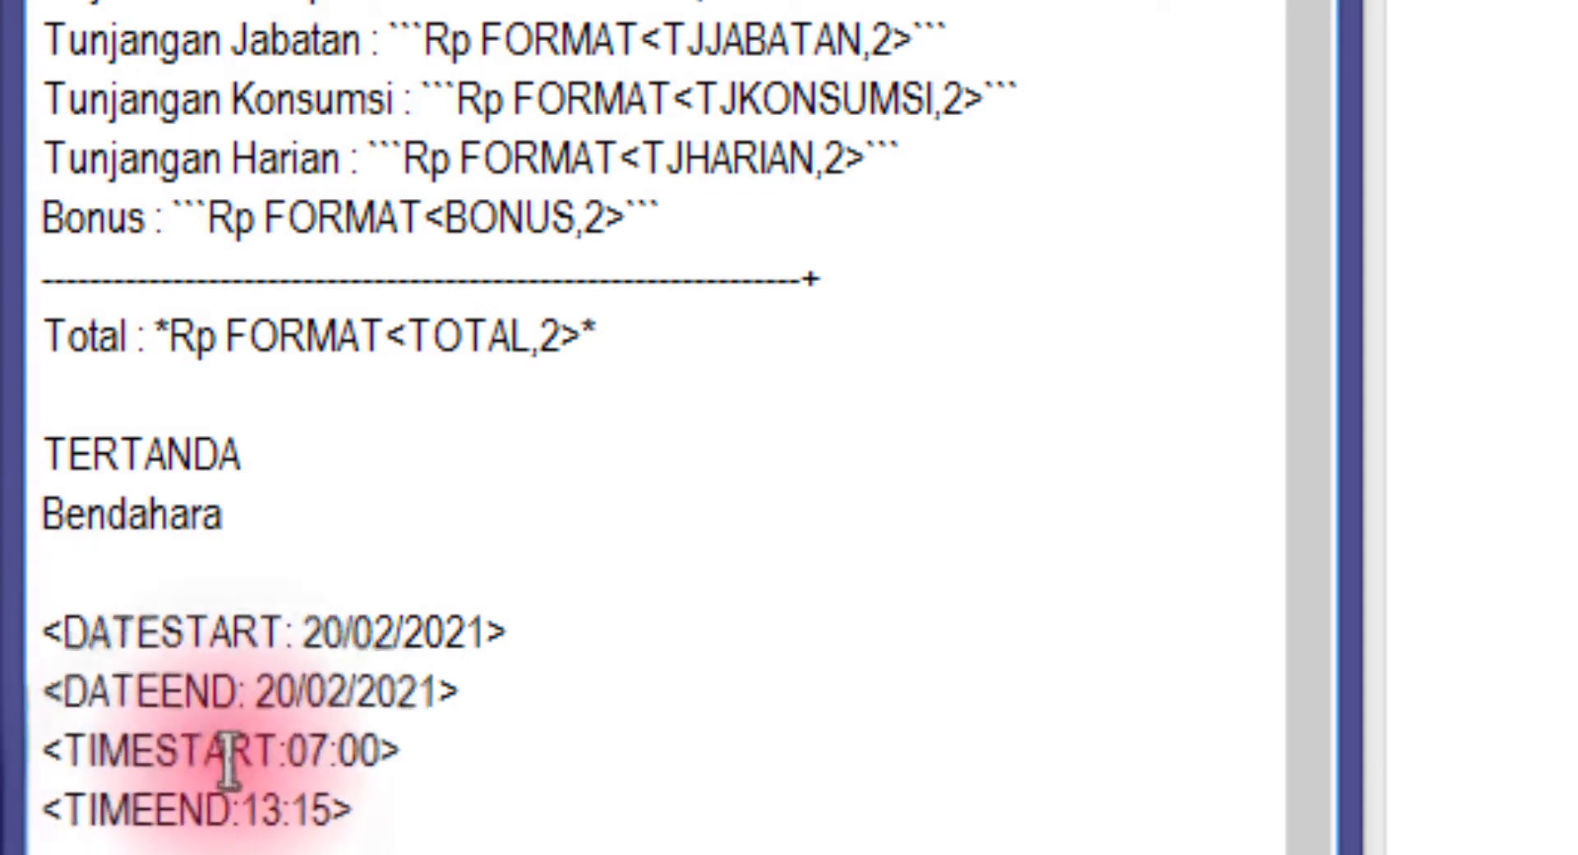
pyautogui.click(405, 817)
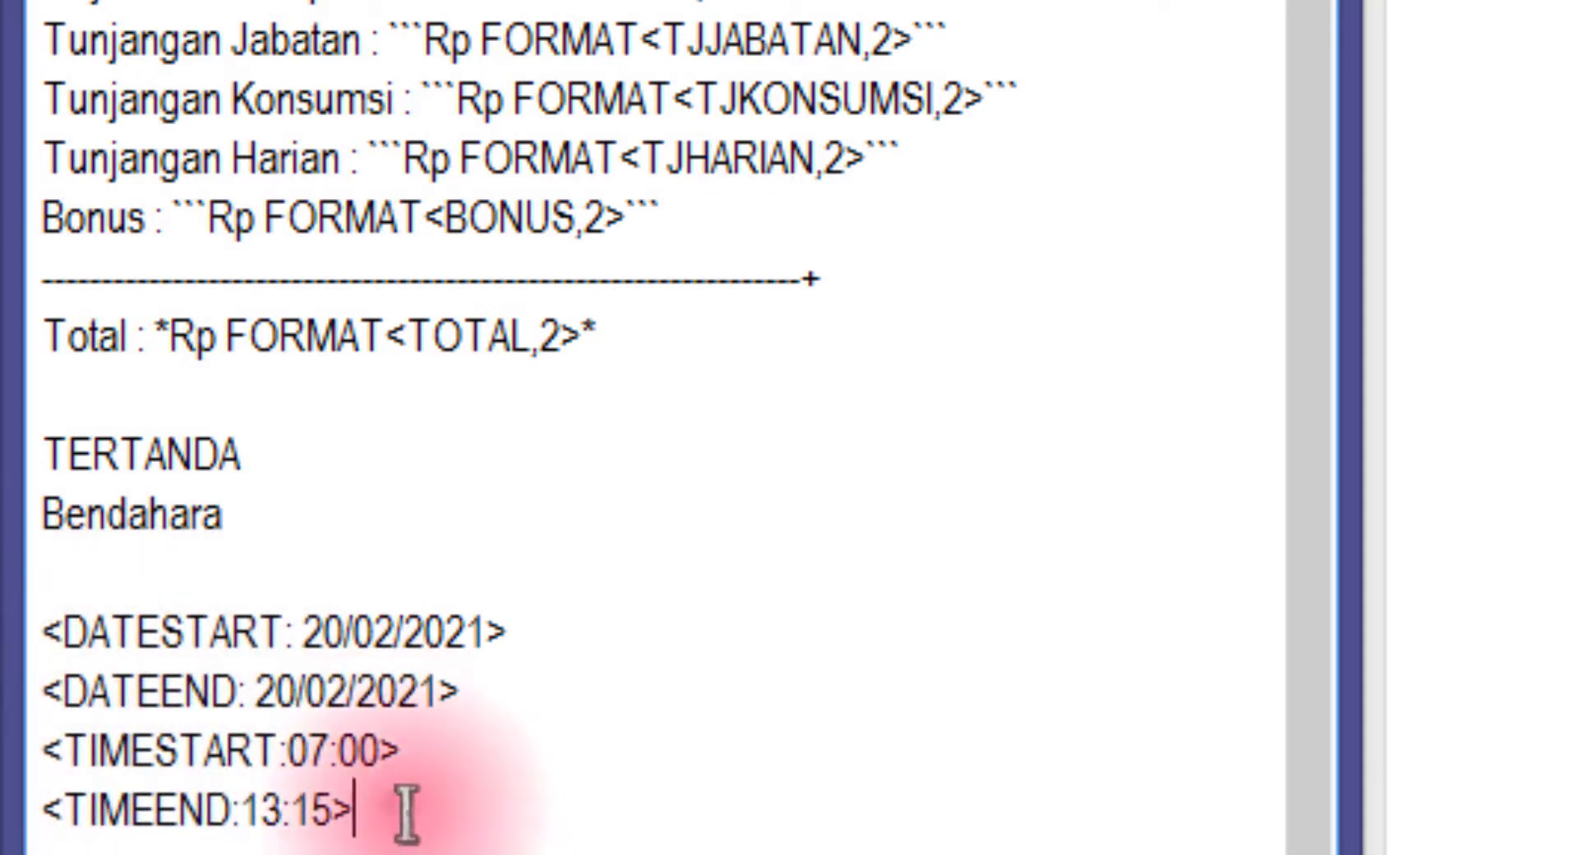
pyautogui.click(309, 751)
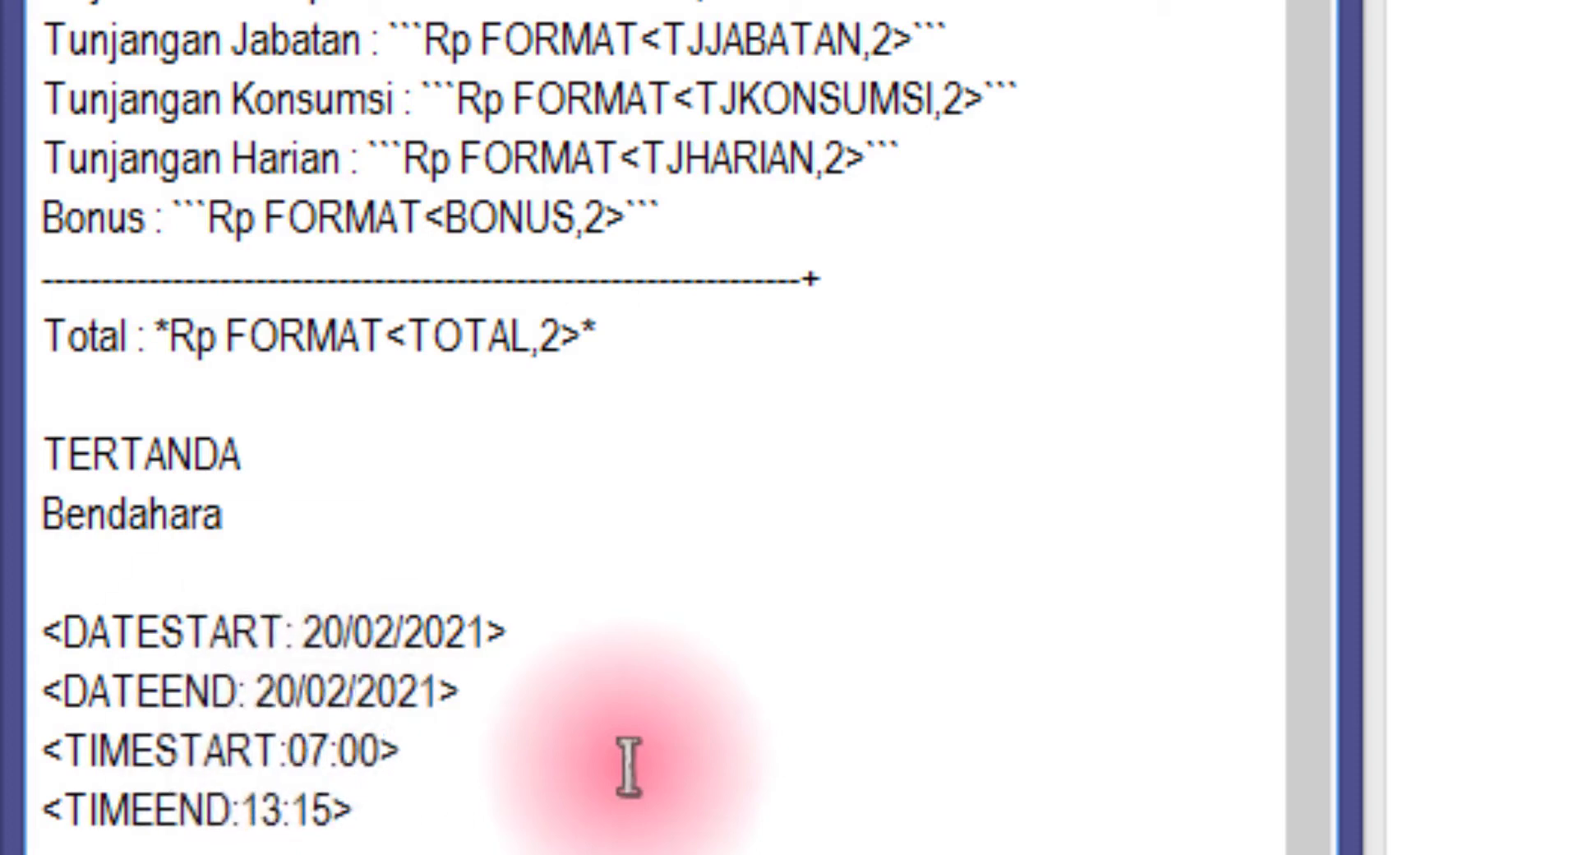
# Change the TIMEEND value from 13:15 to 16:00
pyautogui.press('Right')
pyautogui.press('Down')
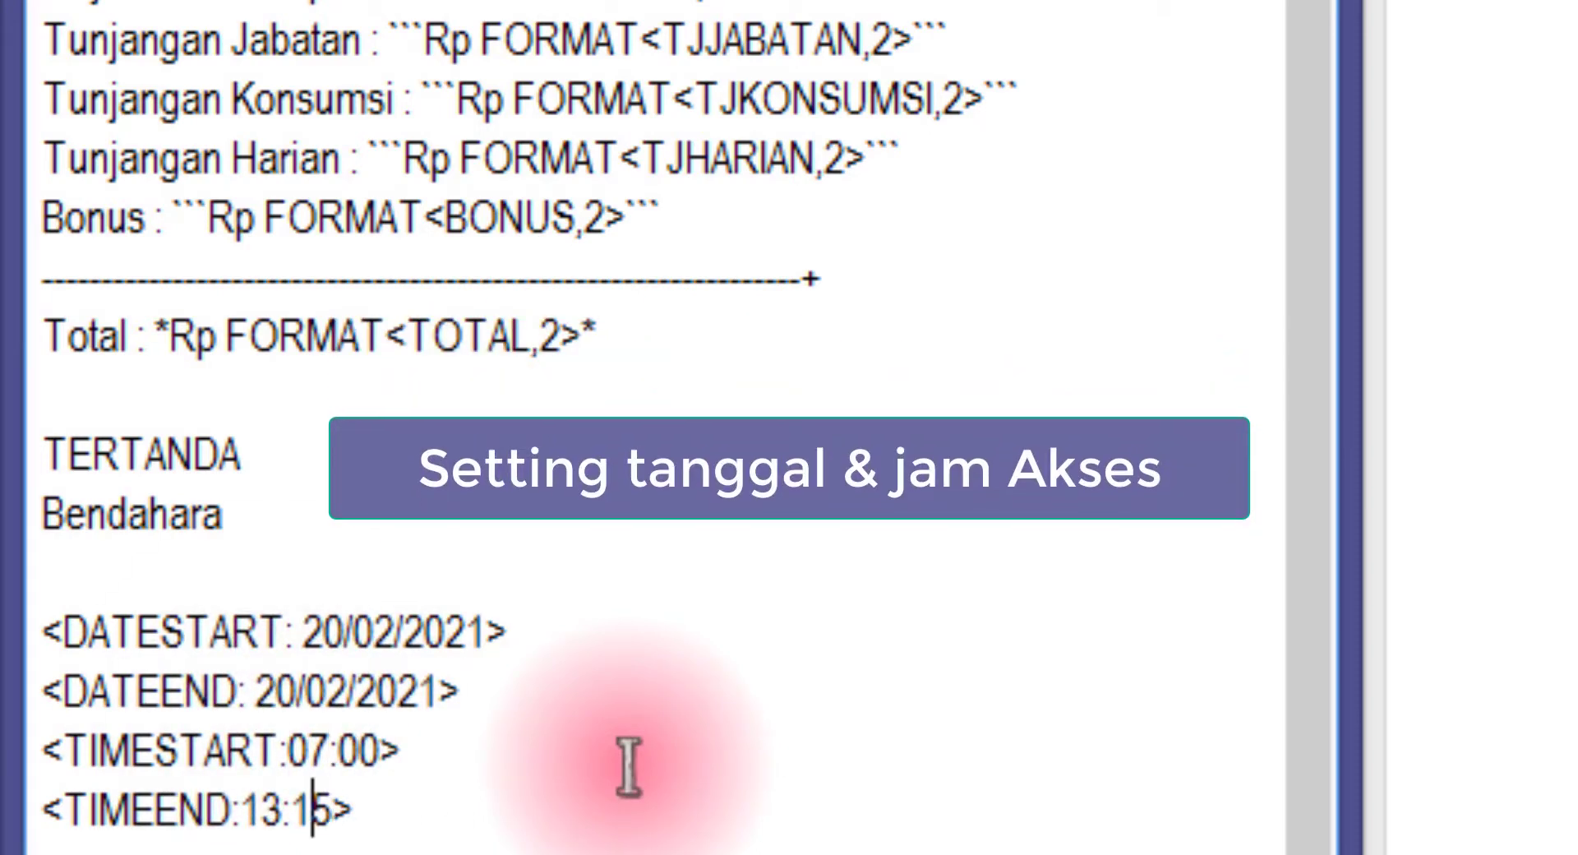
pyautogui.press('Left')
pyautogui.press('Left')
pyautogui.press('Left')
pyautogui.press('Delete')
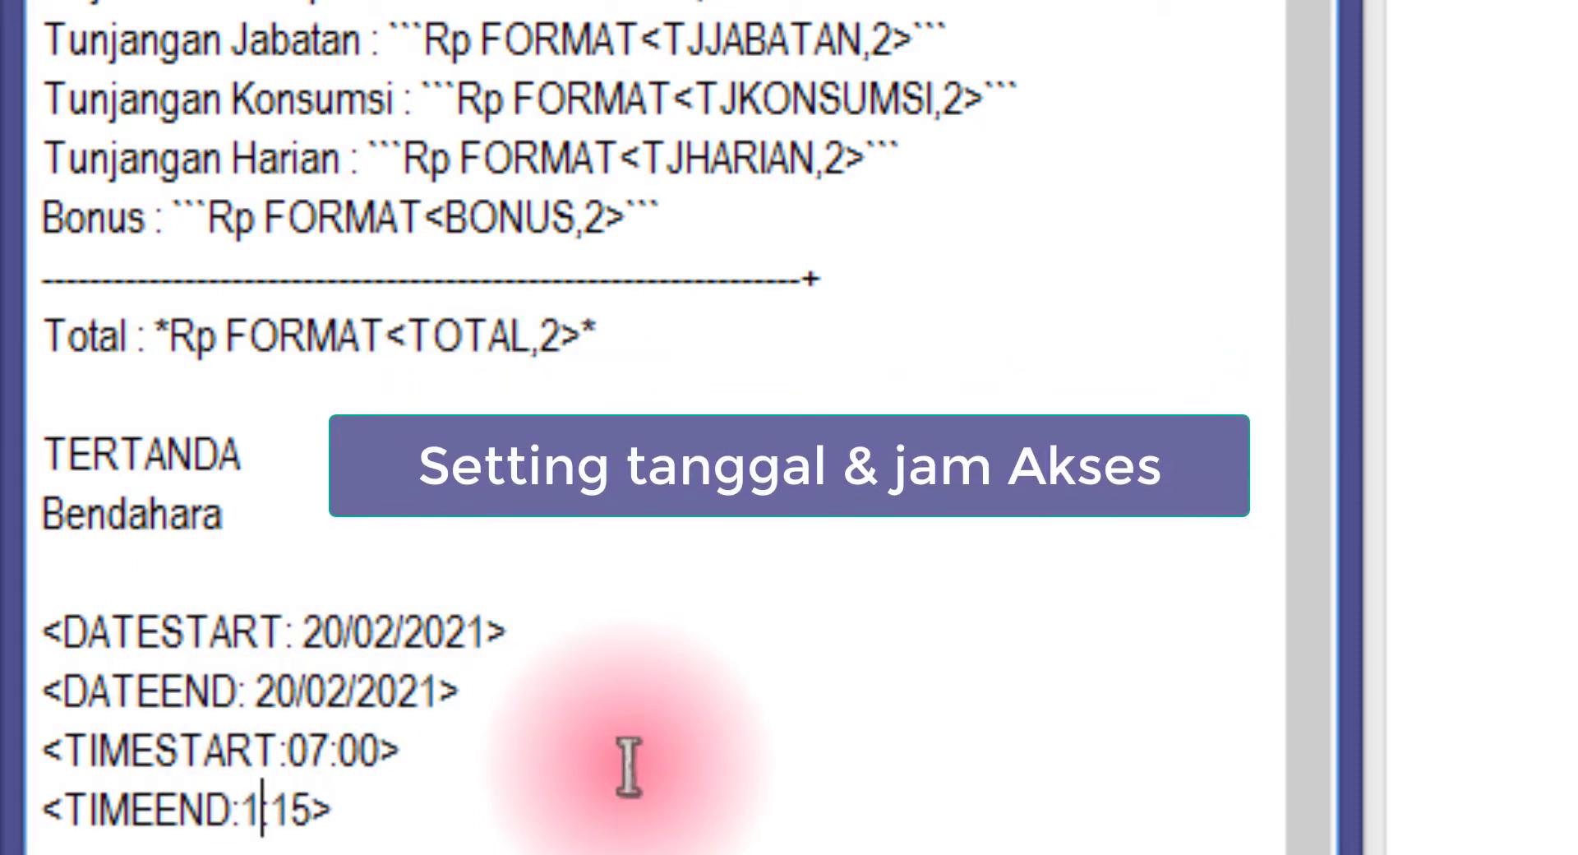
pyautogui.write('6')
pyautogui.press('Right')
pyautogui.press('Delete')
pyautogui.press('Delete')
pyautogui.write('00')
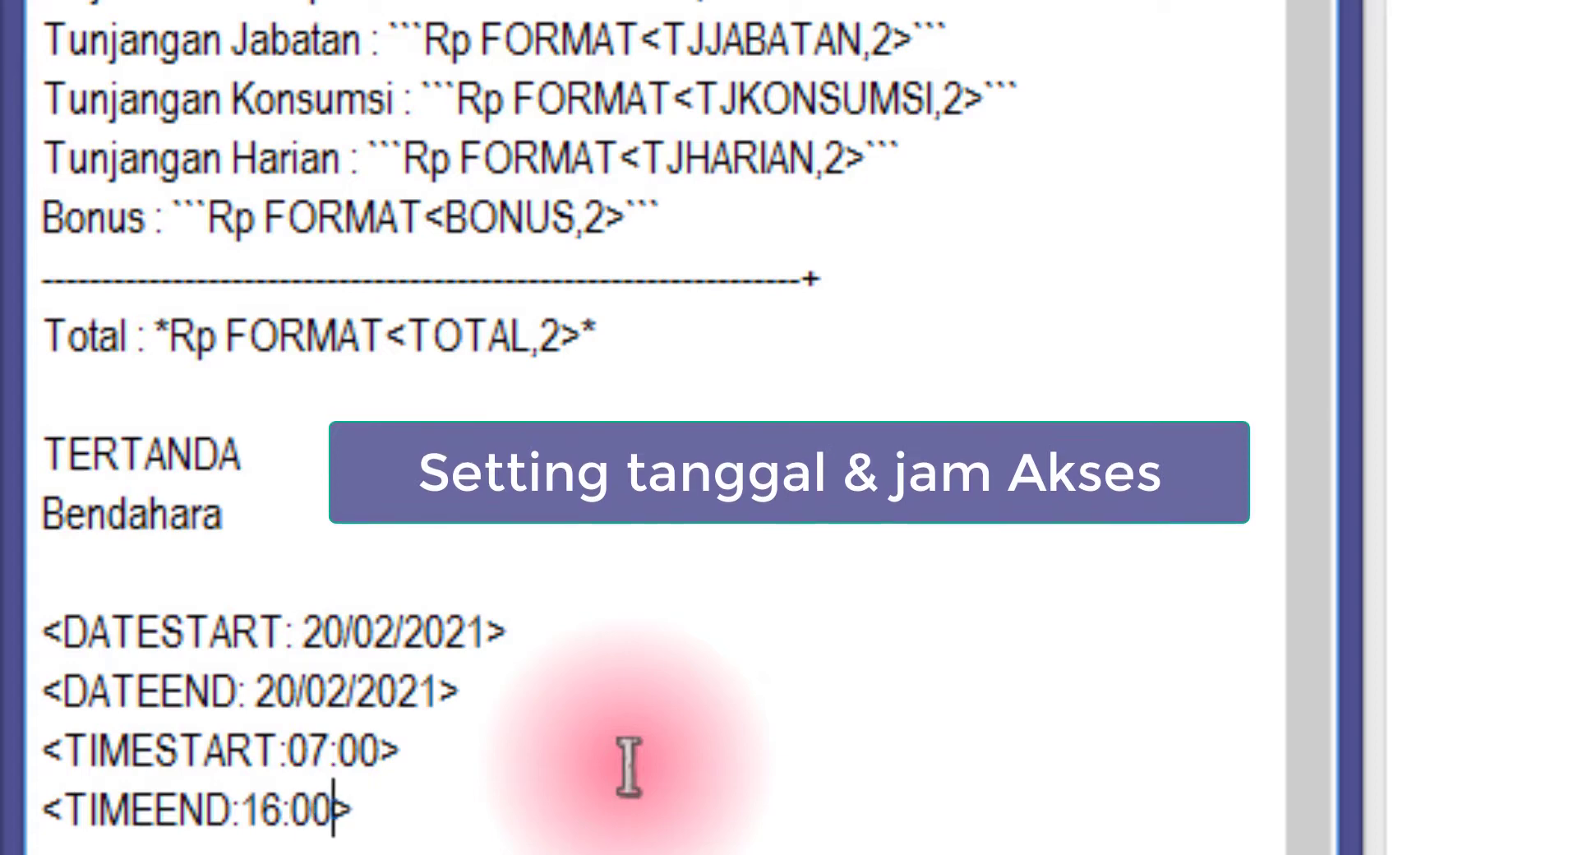
# Select the four DATESTART to TIMEEND lines
pyautogui.moveTo(394, 824); pyautogui.dragTo(41, 752)
pyautogui.click(444, 818)
pyautogui.moveTo(444, 818); pyautogui.dragTo(18, 627)
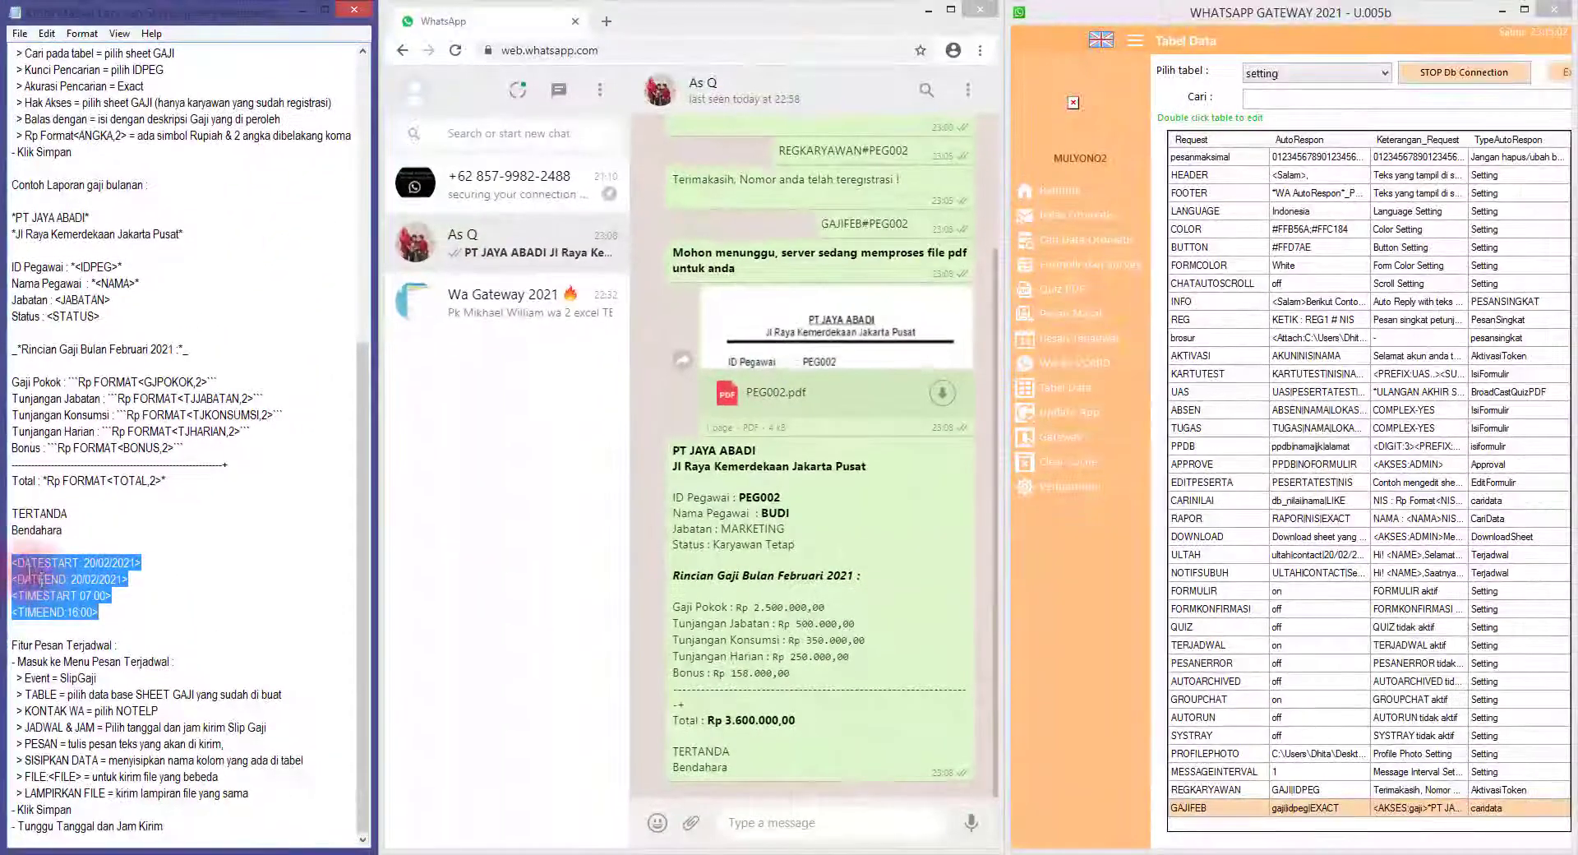
# Copy the four date and time access lines from Notepad
pyautogui.rightClick(53, 584)
pyautogui.click(93, 619)
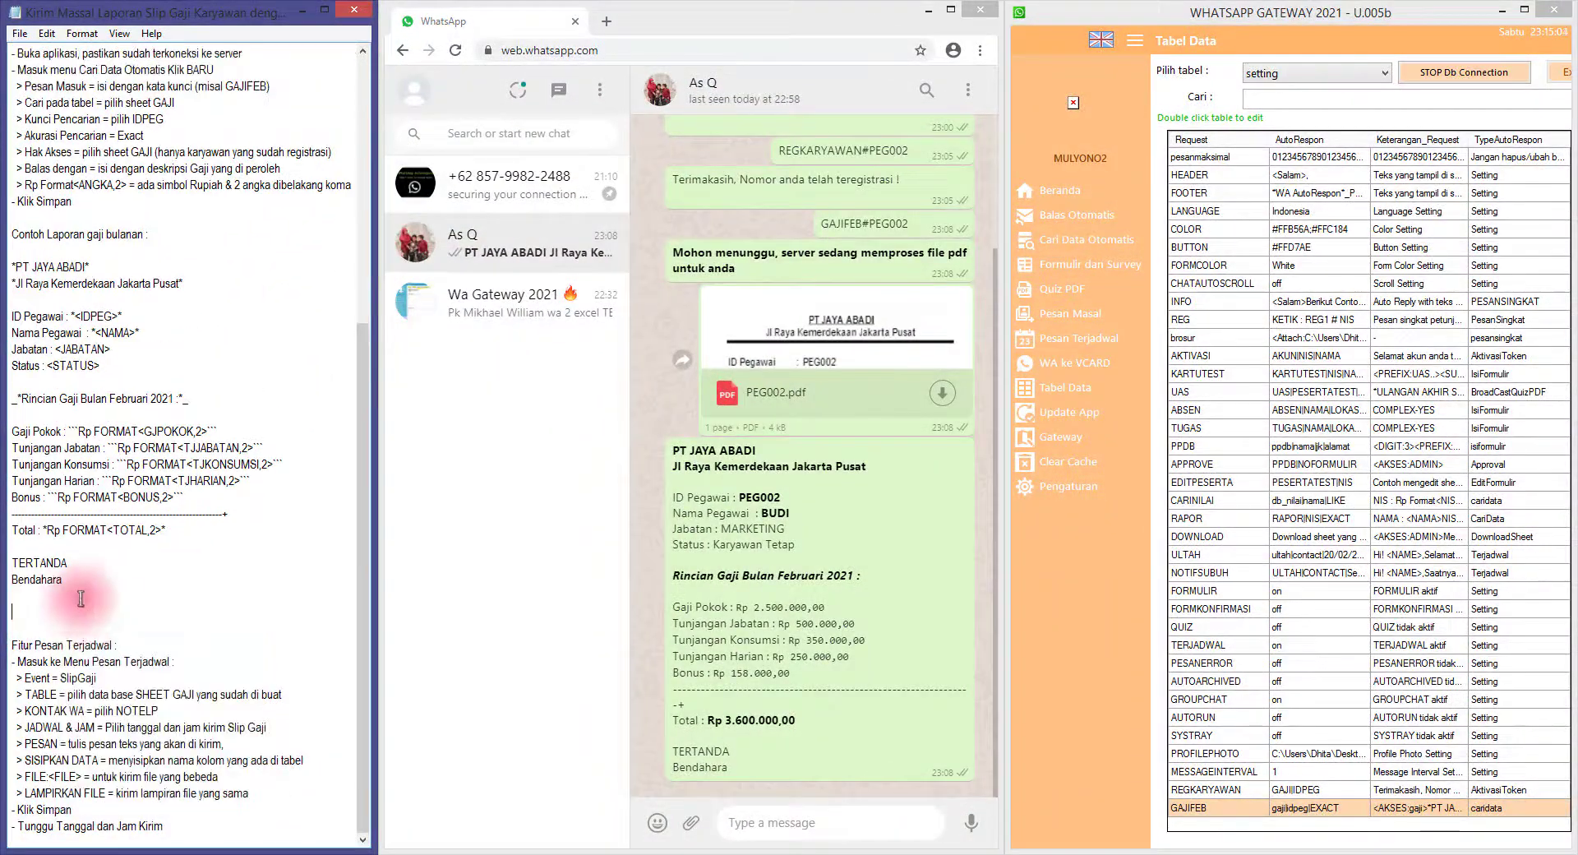
pyautogui.hotkey('ctrl', 'z')
pyautogui.rightClick(66, 615)
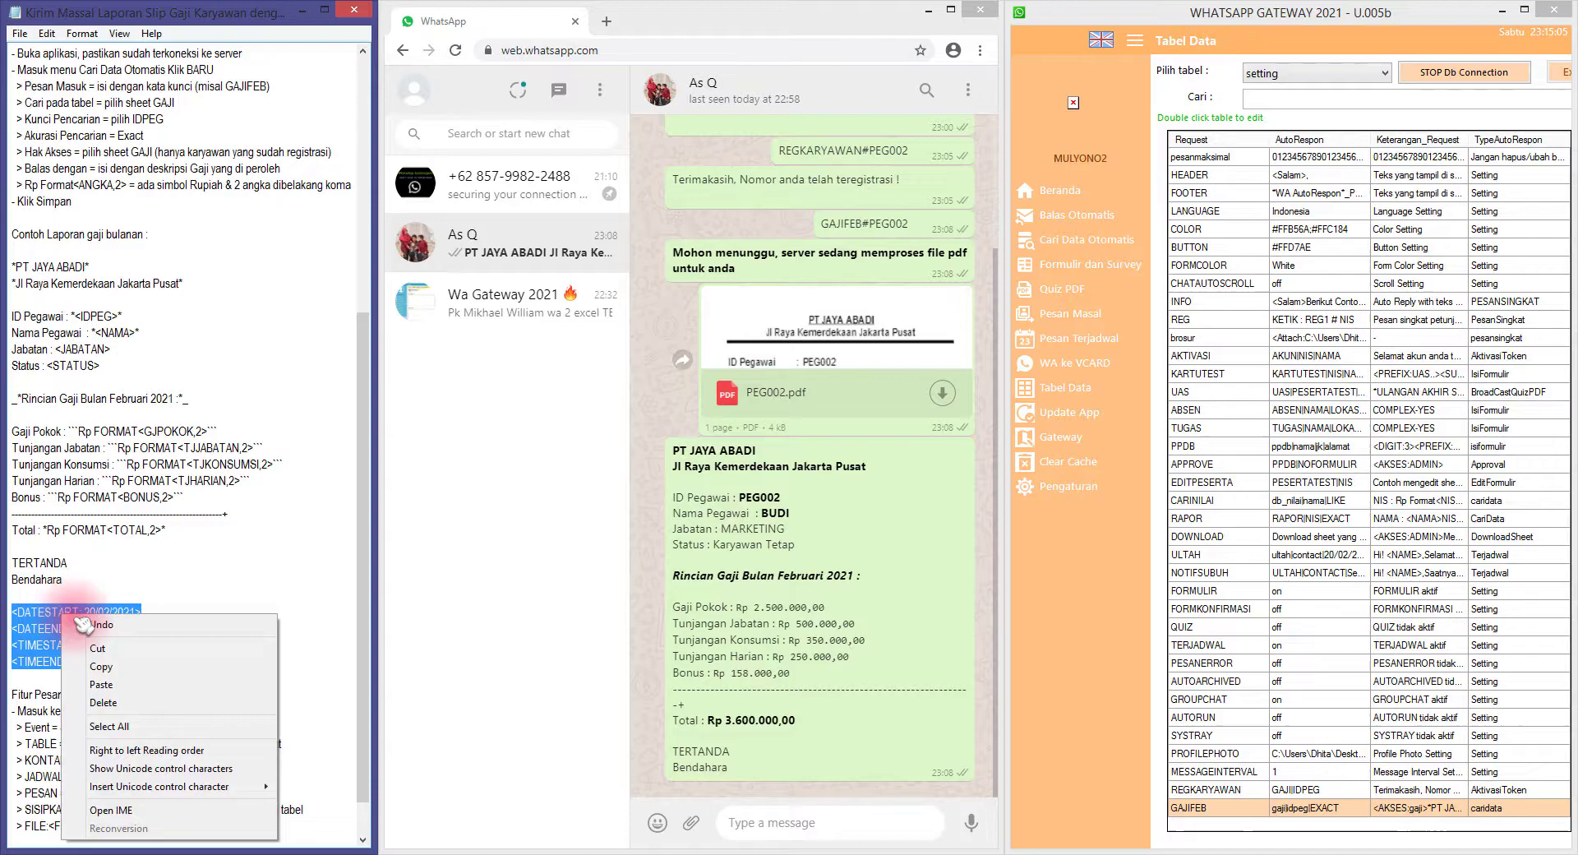
pyautogui.click(98, 665)
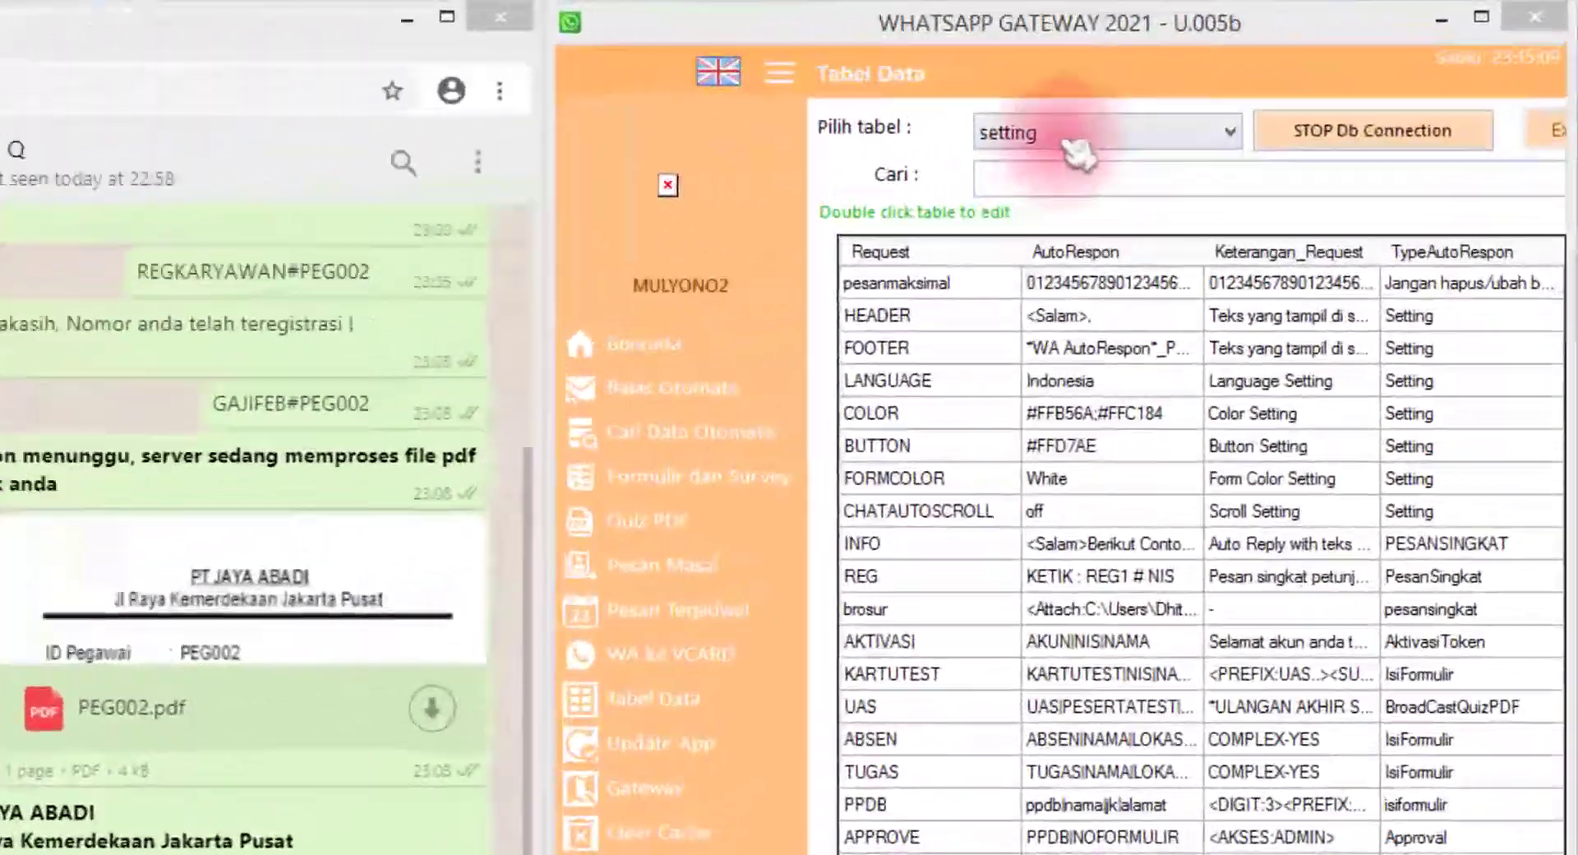
# Load the setting table in WA Autorespon and open the GAJIFEB record for editing
pyautogui.click(1305, 73)
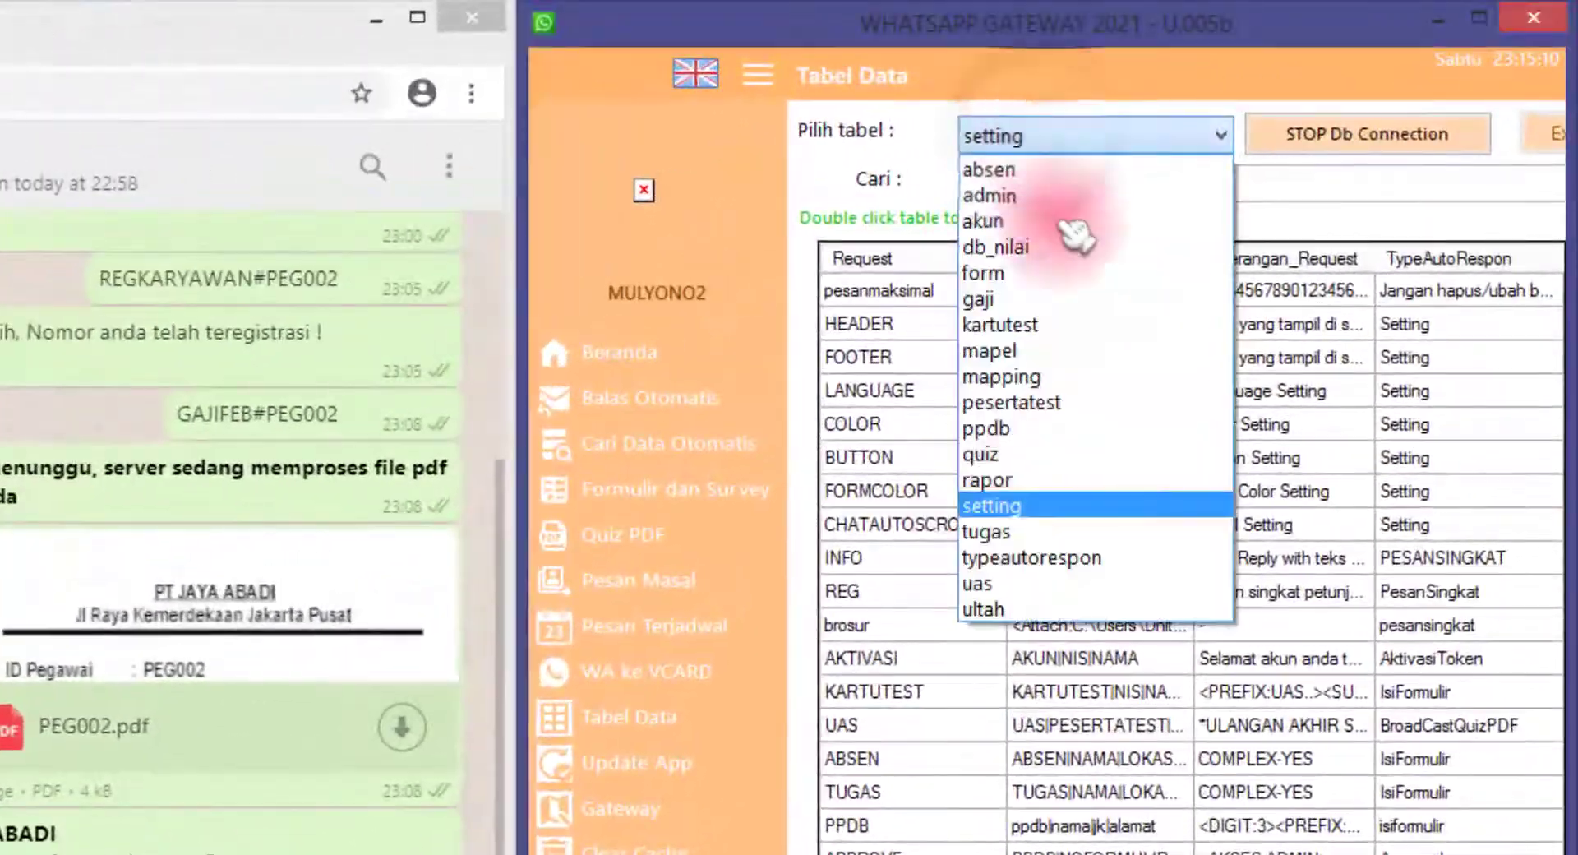
pyautogui.click(1060, 505)
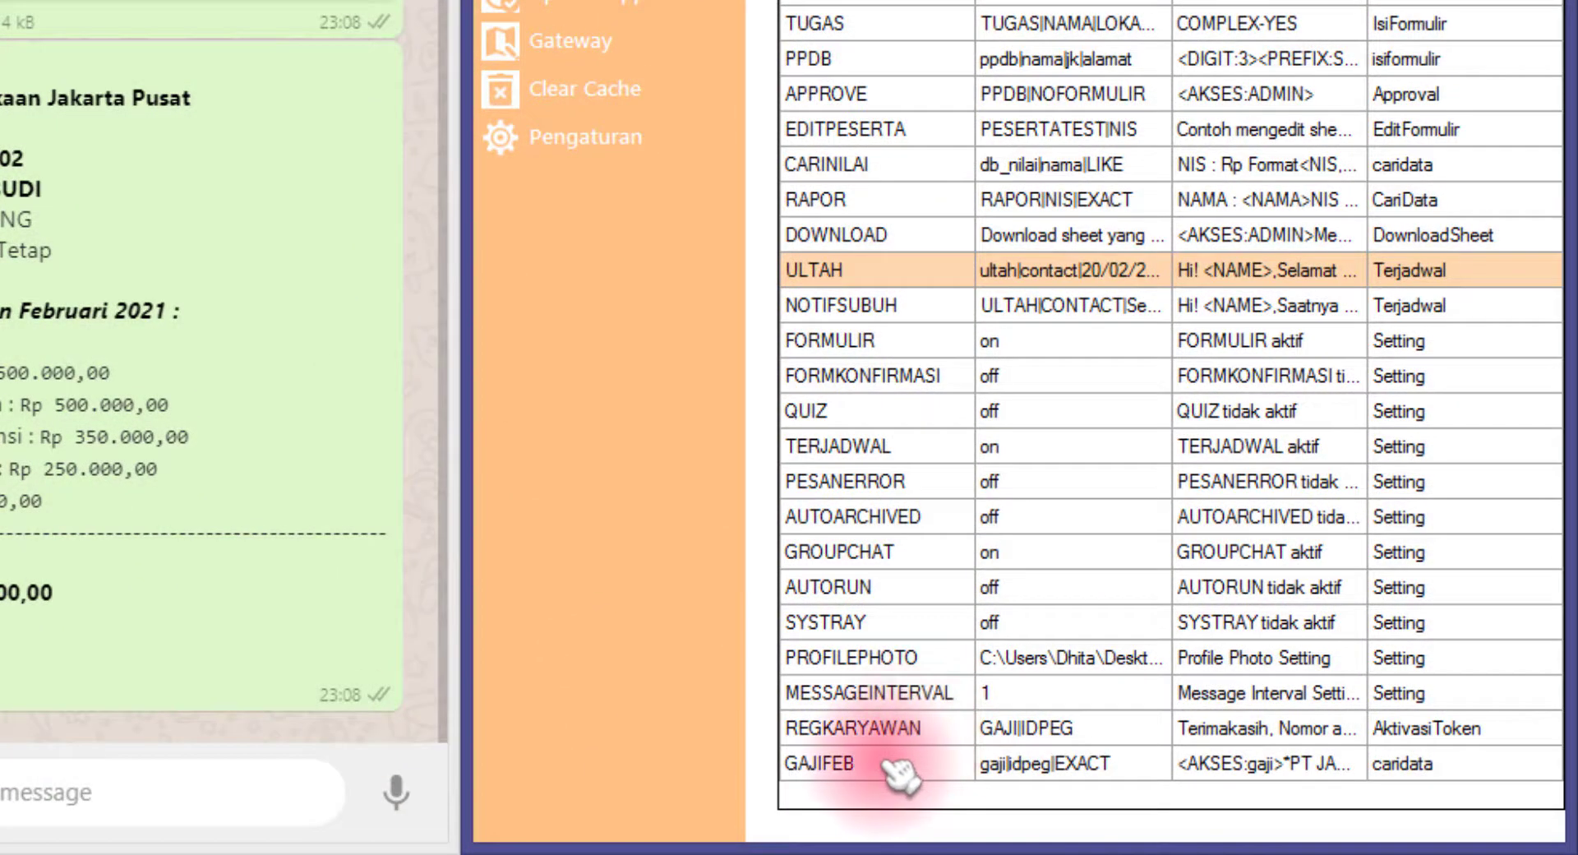
pyautogui.click(894, 766)
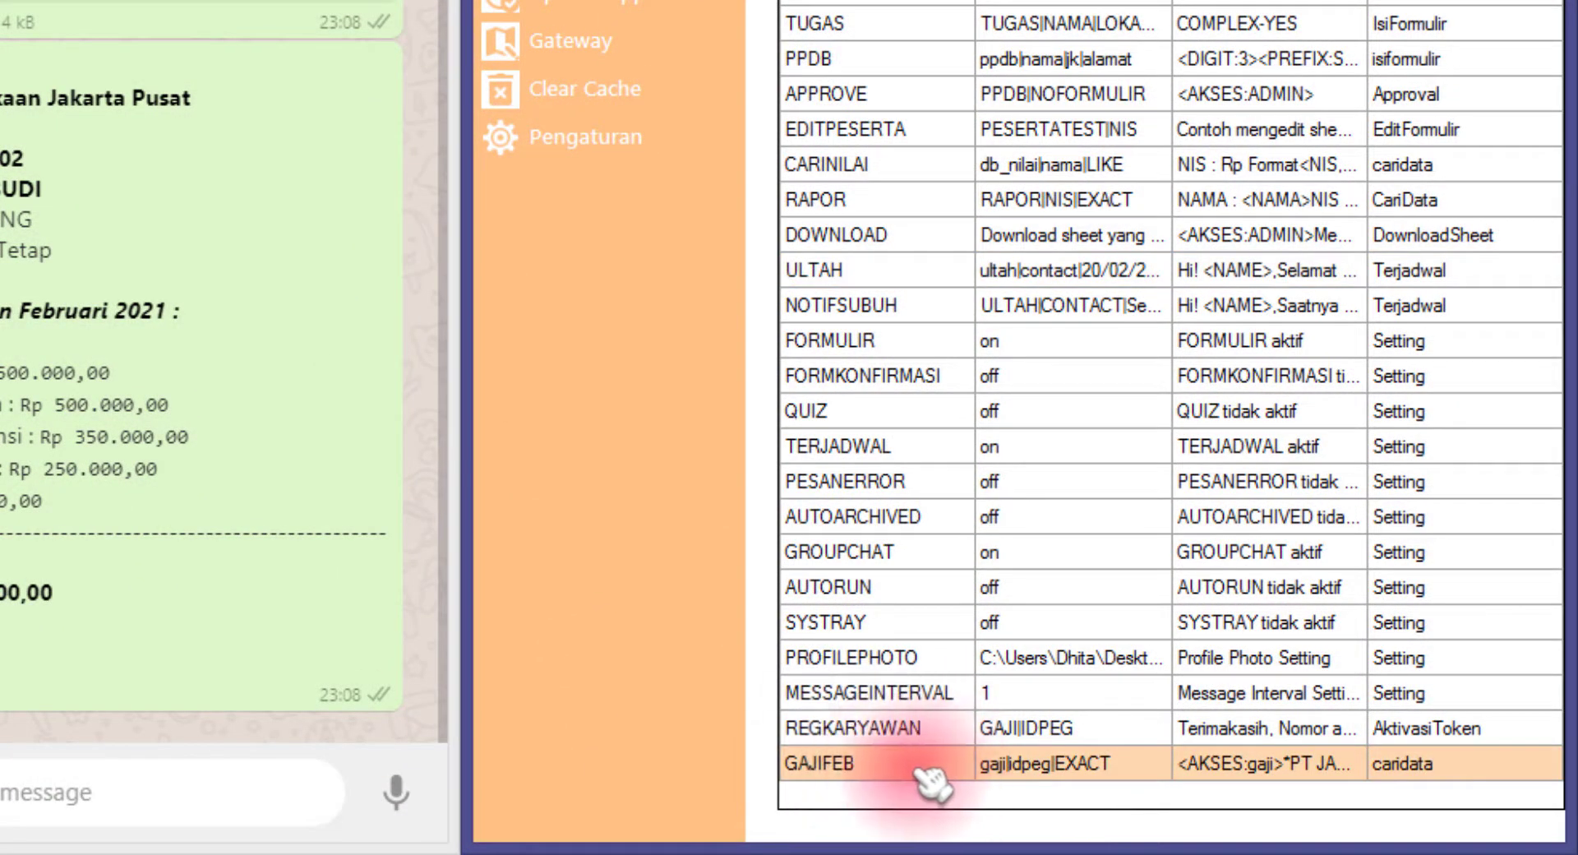
pyautogui.doubleClick(928, 766)
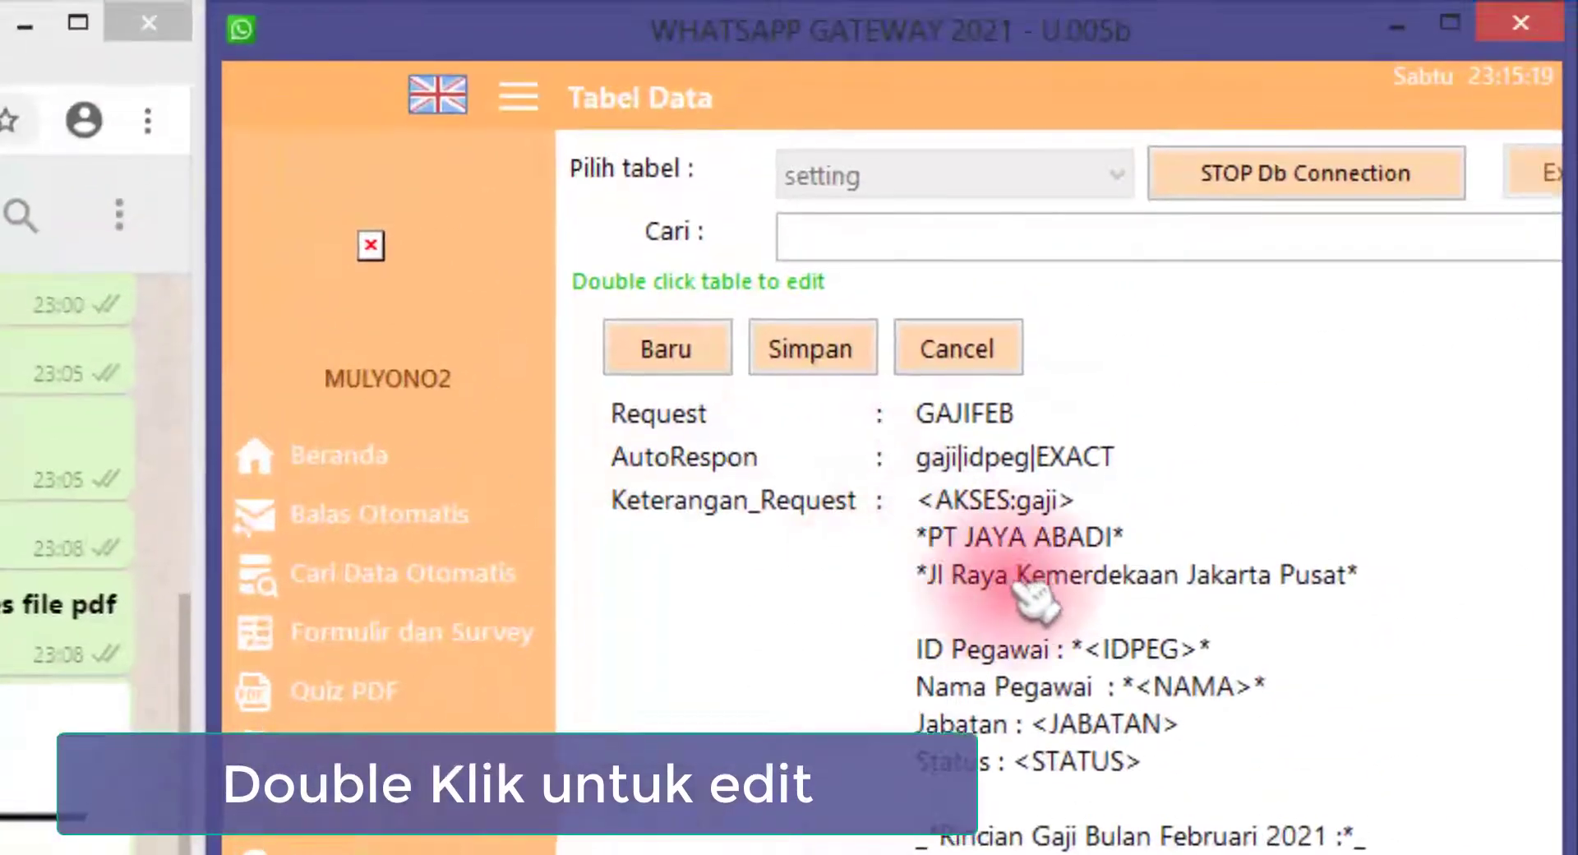
# Paste the four access lines at the start of the reply text, keeping <AKSES:gaji> on its own line
pyautogui.click(649, 510)
pyautogui.click(963, 573)
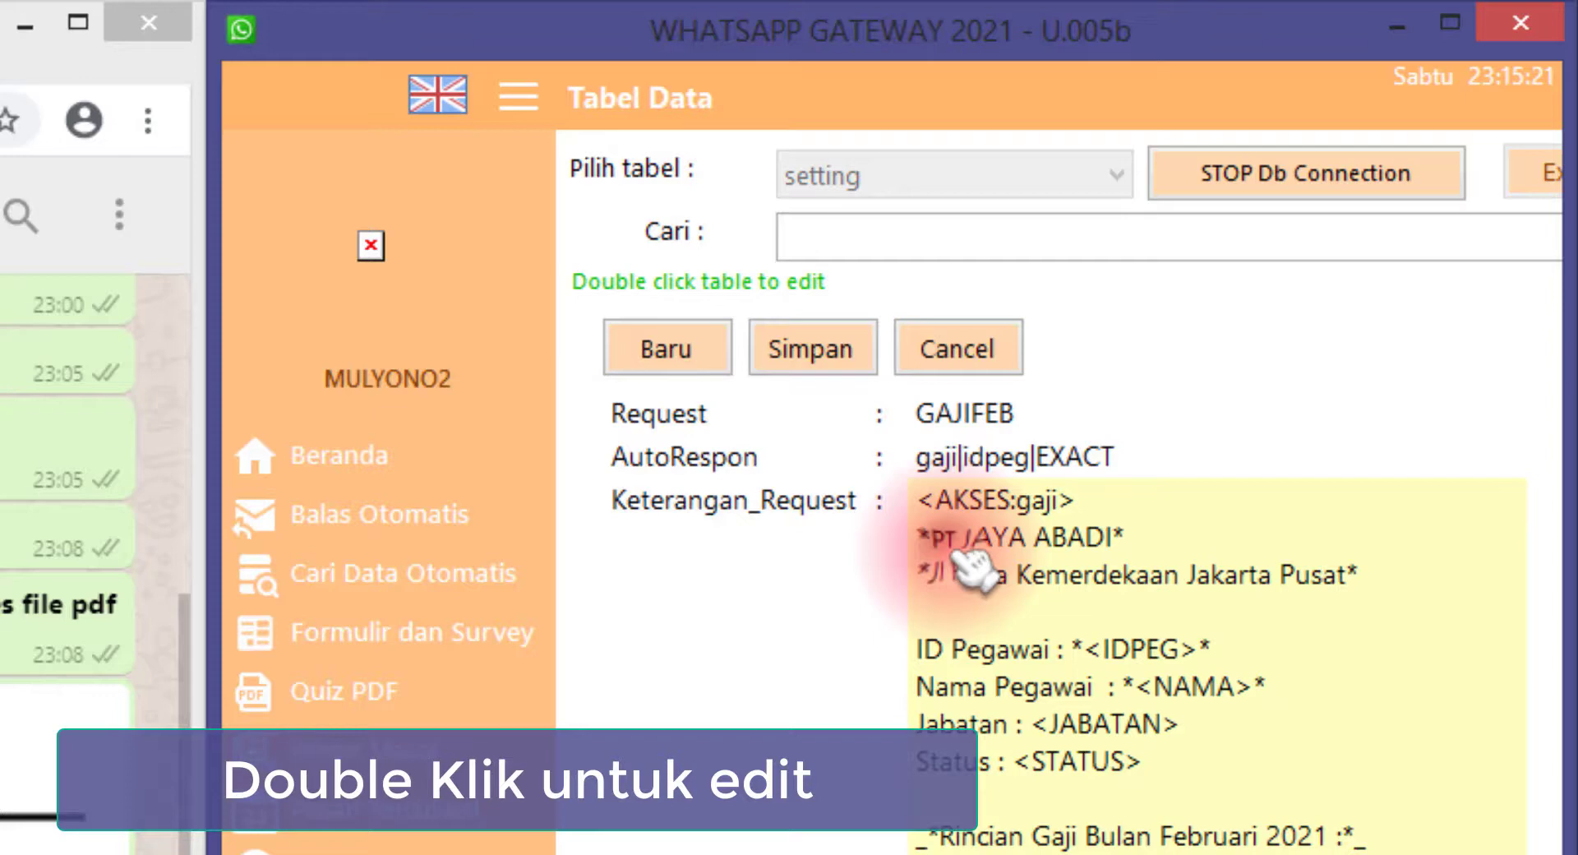
pyautogui.doubleClick(924, 508)
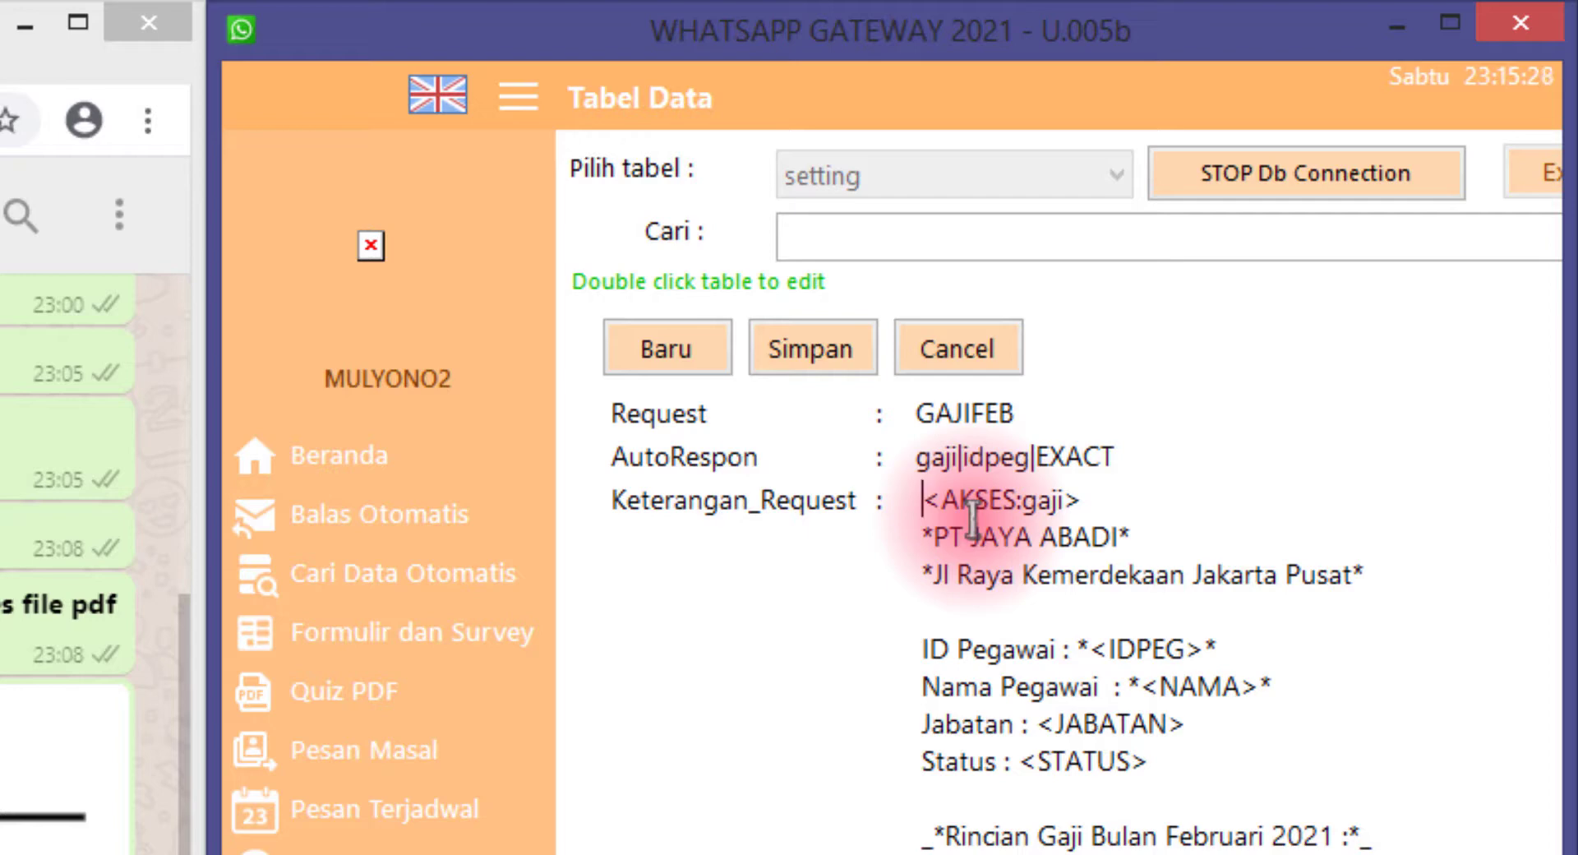
pyautogui.hotkey('ctrl', 'v')
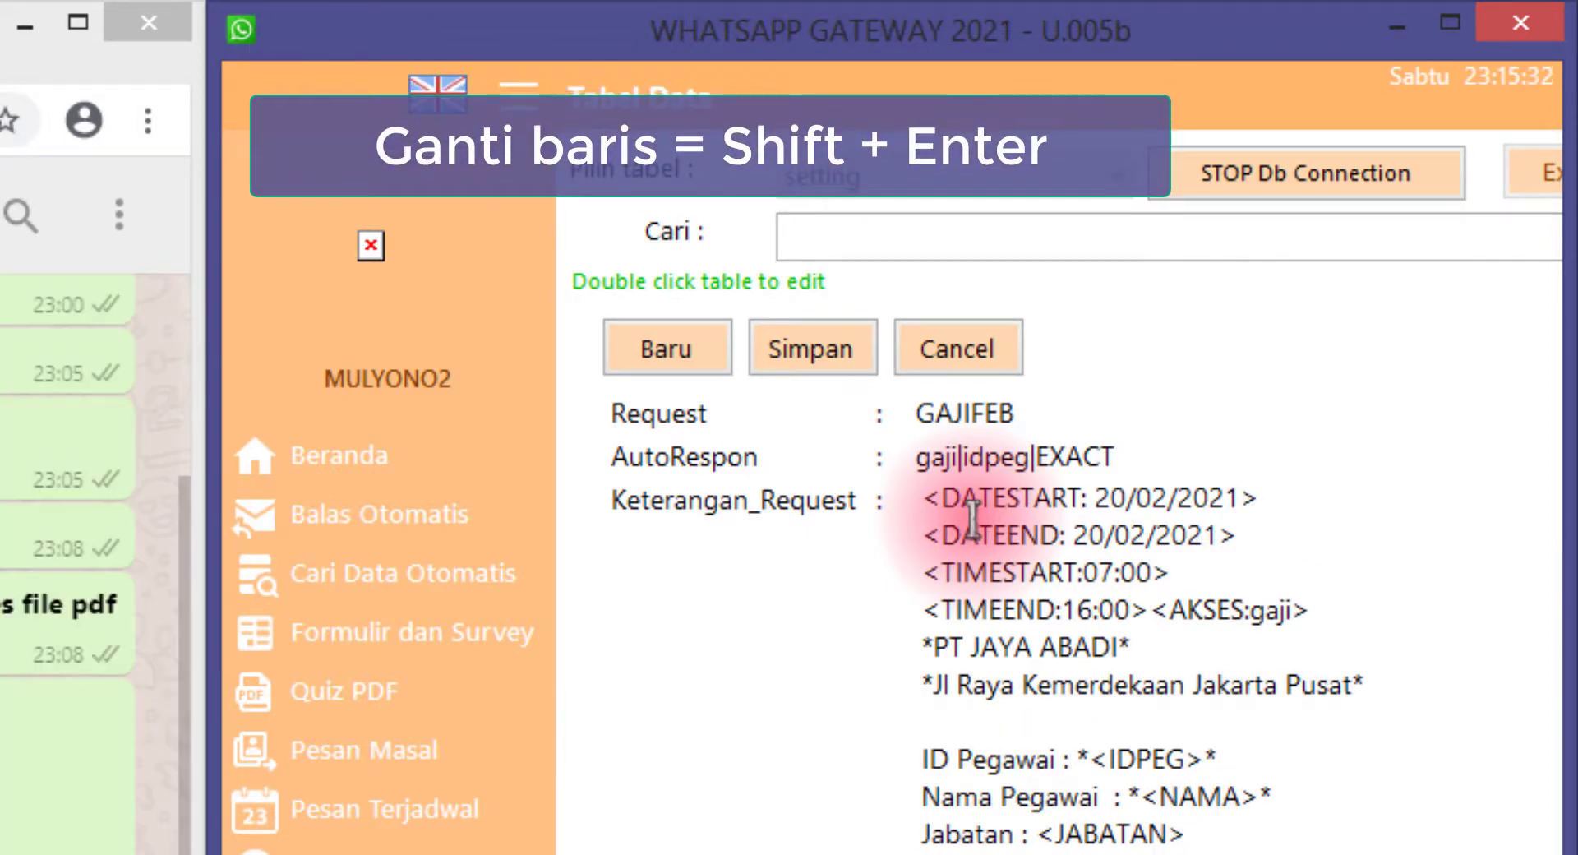
pyautogui.hotkey('shift', 'Return')
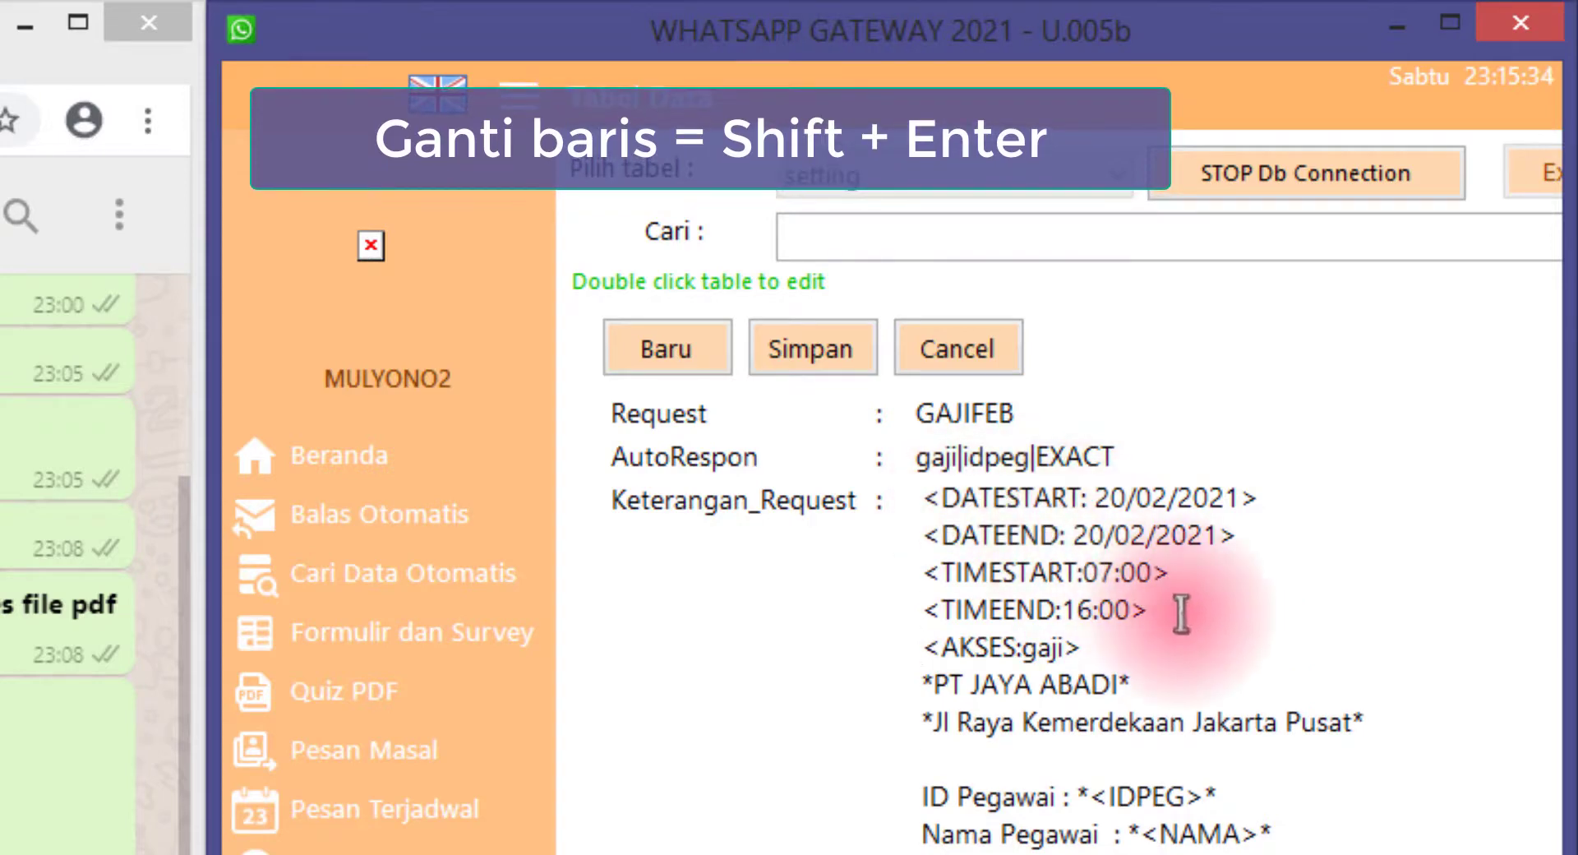
# Check the inserted 20/02/2021, 07:00–16:00 lines and save the GAJIFEB record
pyautogui.moveTo(1183, 613); pyautogui.dragTo(902, 490)
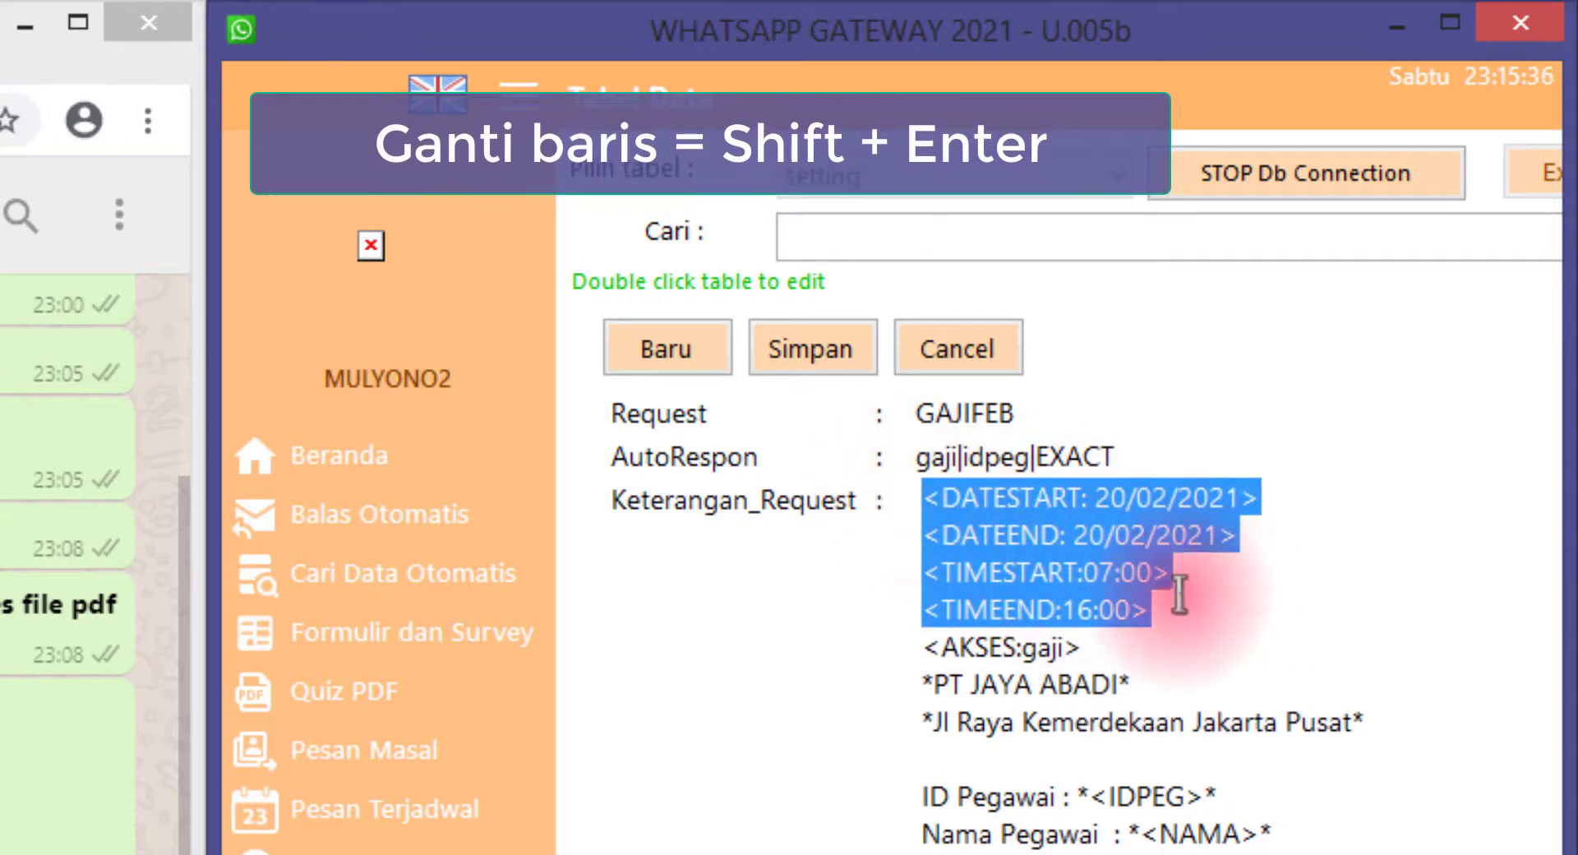
pyautogui.click(1131, 535)
pyautogui.doubleClick(1014, 504)
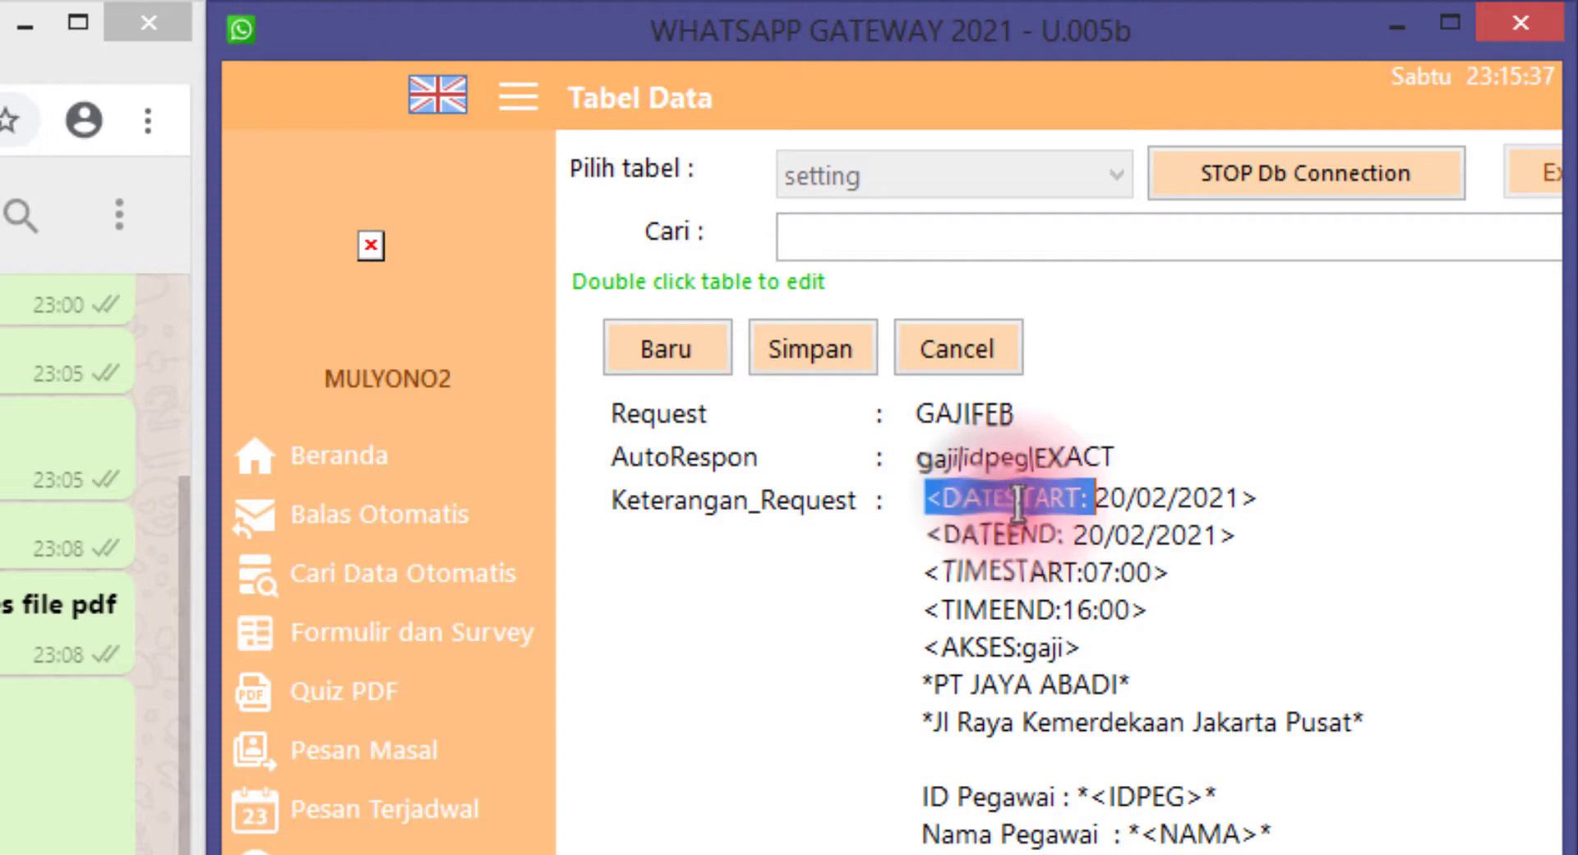
pyautogui.click(1099, 502)
pyautogui.doubleClick(1093, 501)
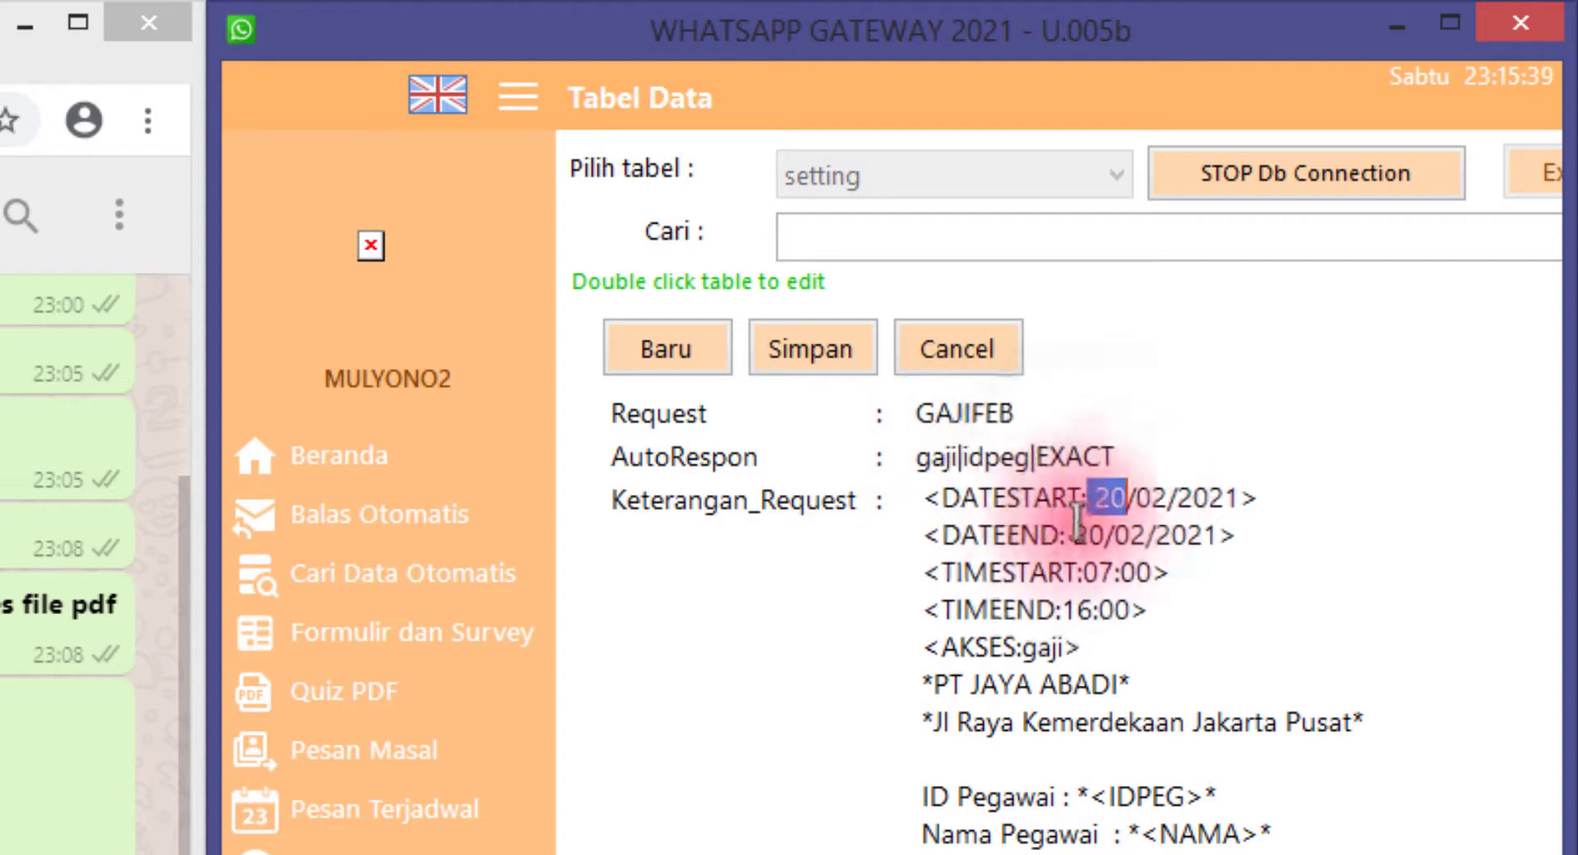
pyautogui.doubleClick(993, 538)
pyautogui.click(1074, 543)
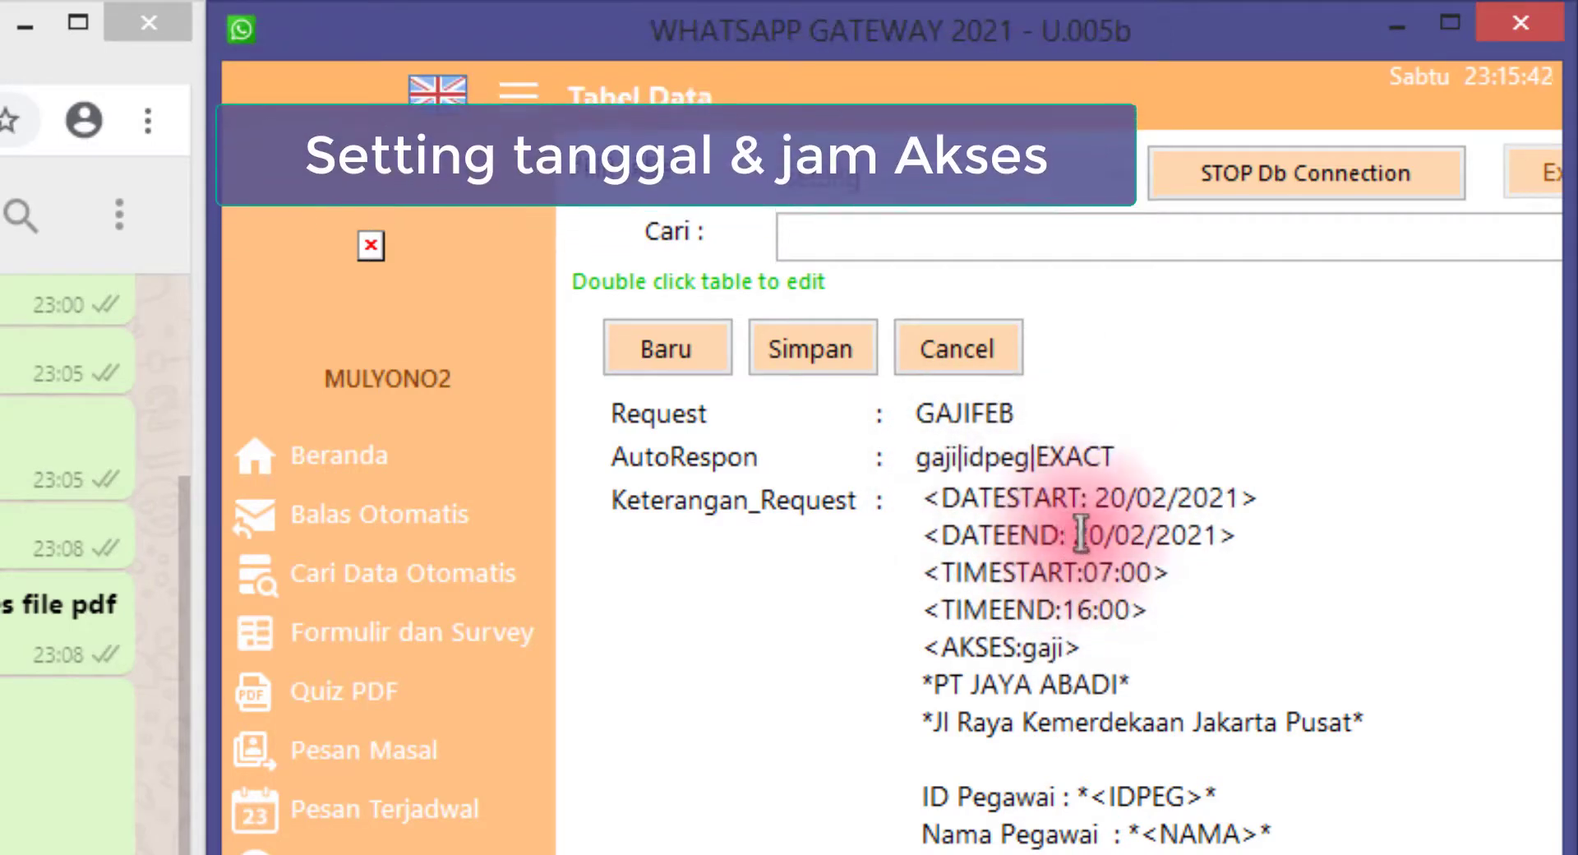
pyautogui.moveTo(1074, 535); pyautogui.dragTo(929, 494)
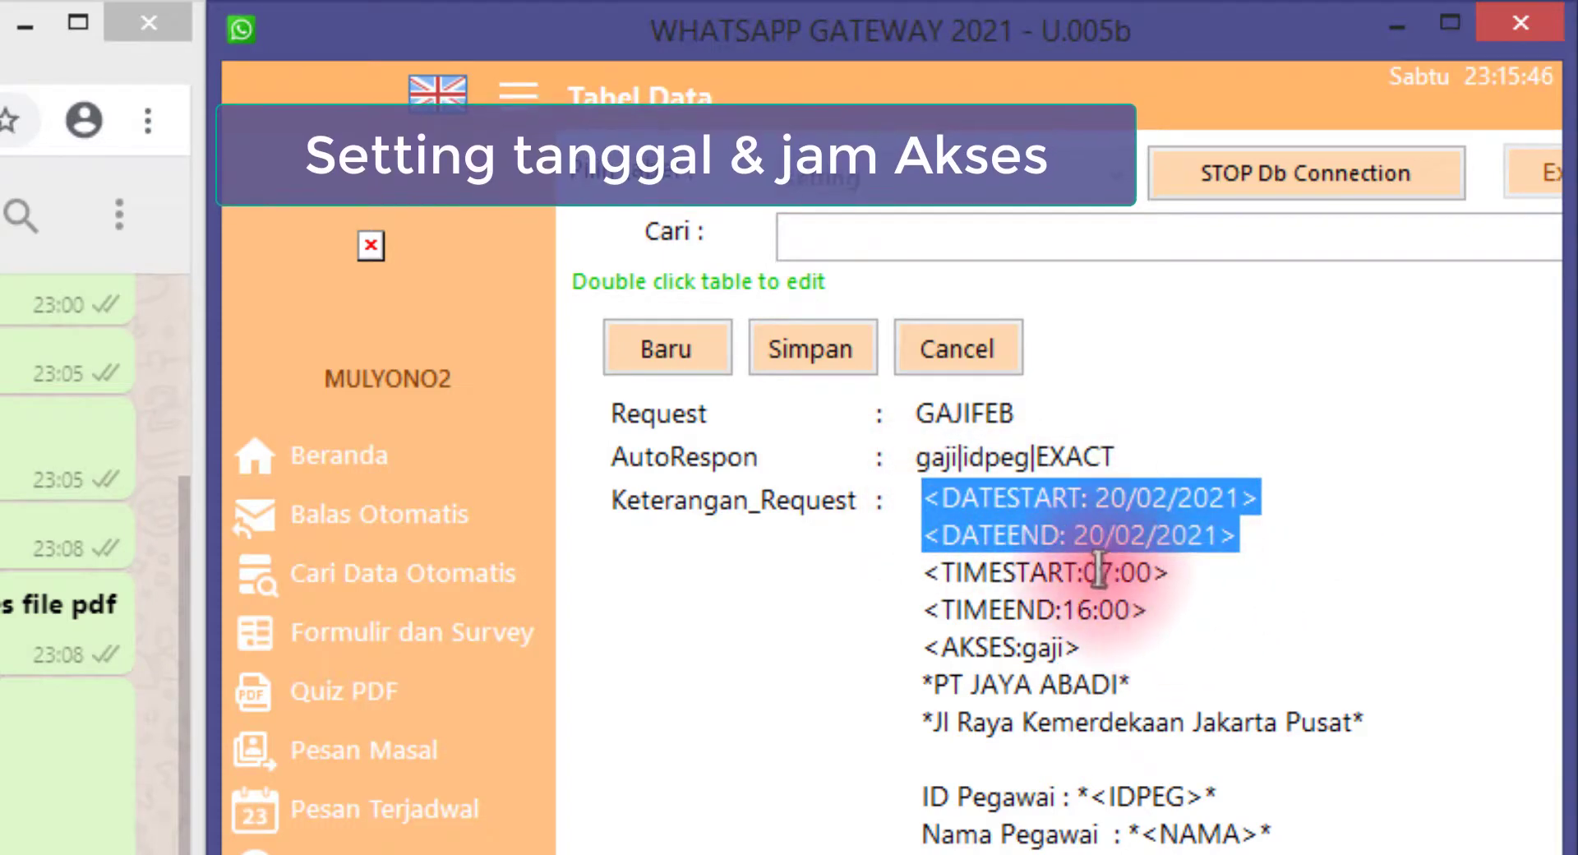
pyautogui.moveTo(1183, 573); pyautogui.dragTo(930, 572)
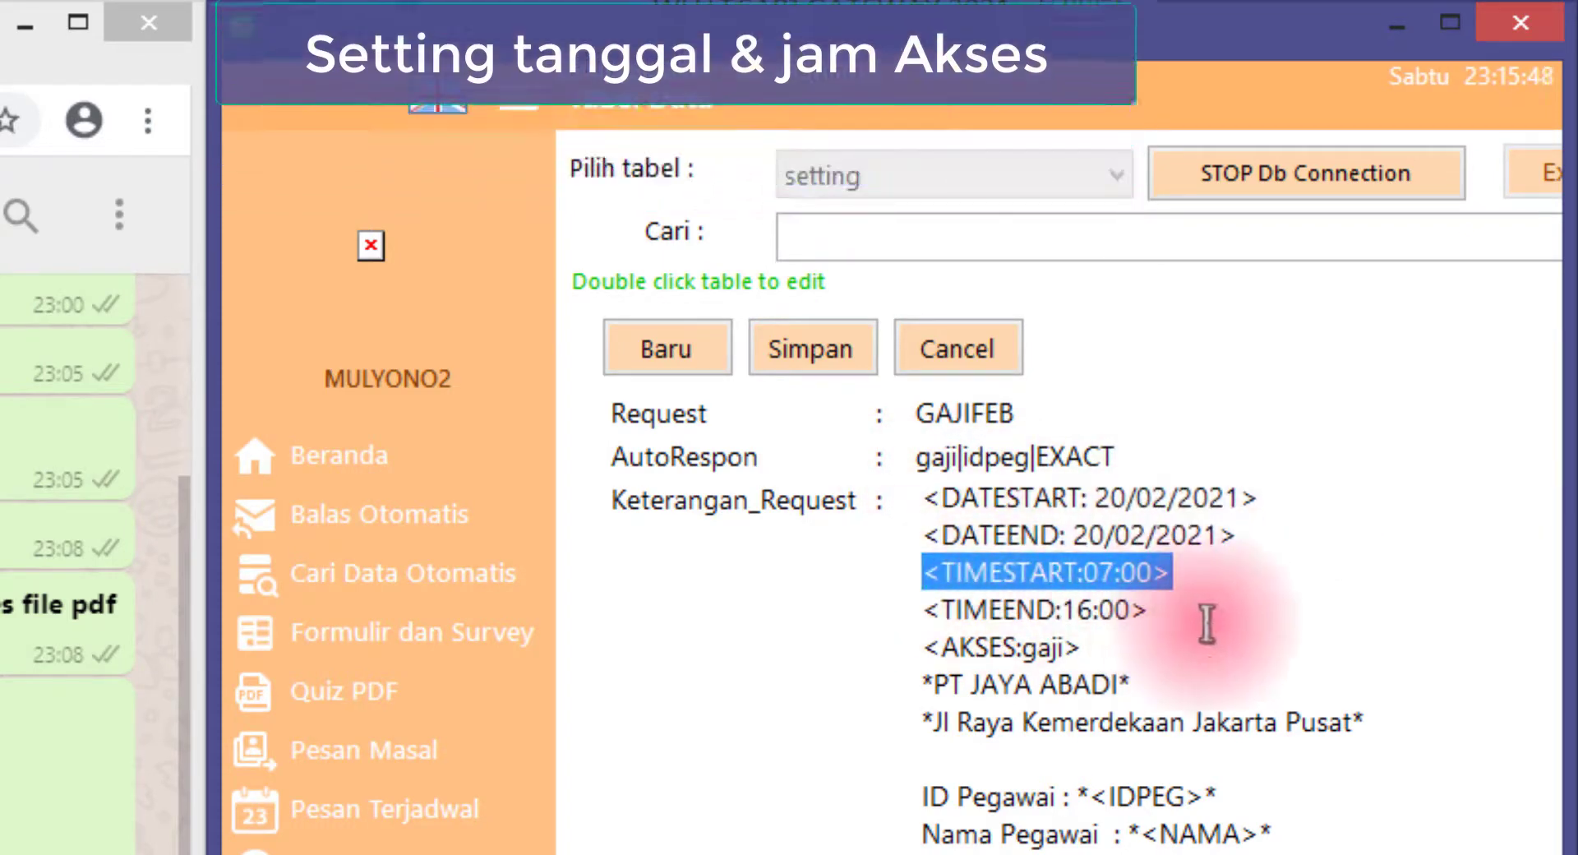
pyautogui.moveTo(1167, 608); pyautogui.dragTo(919, 604)
pyautogui.click(1202, 618)
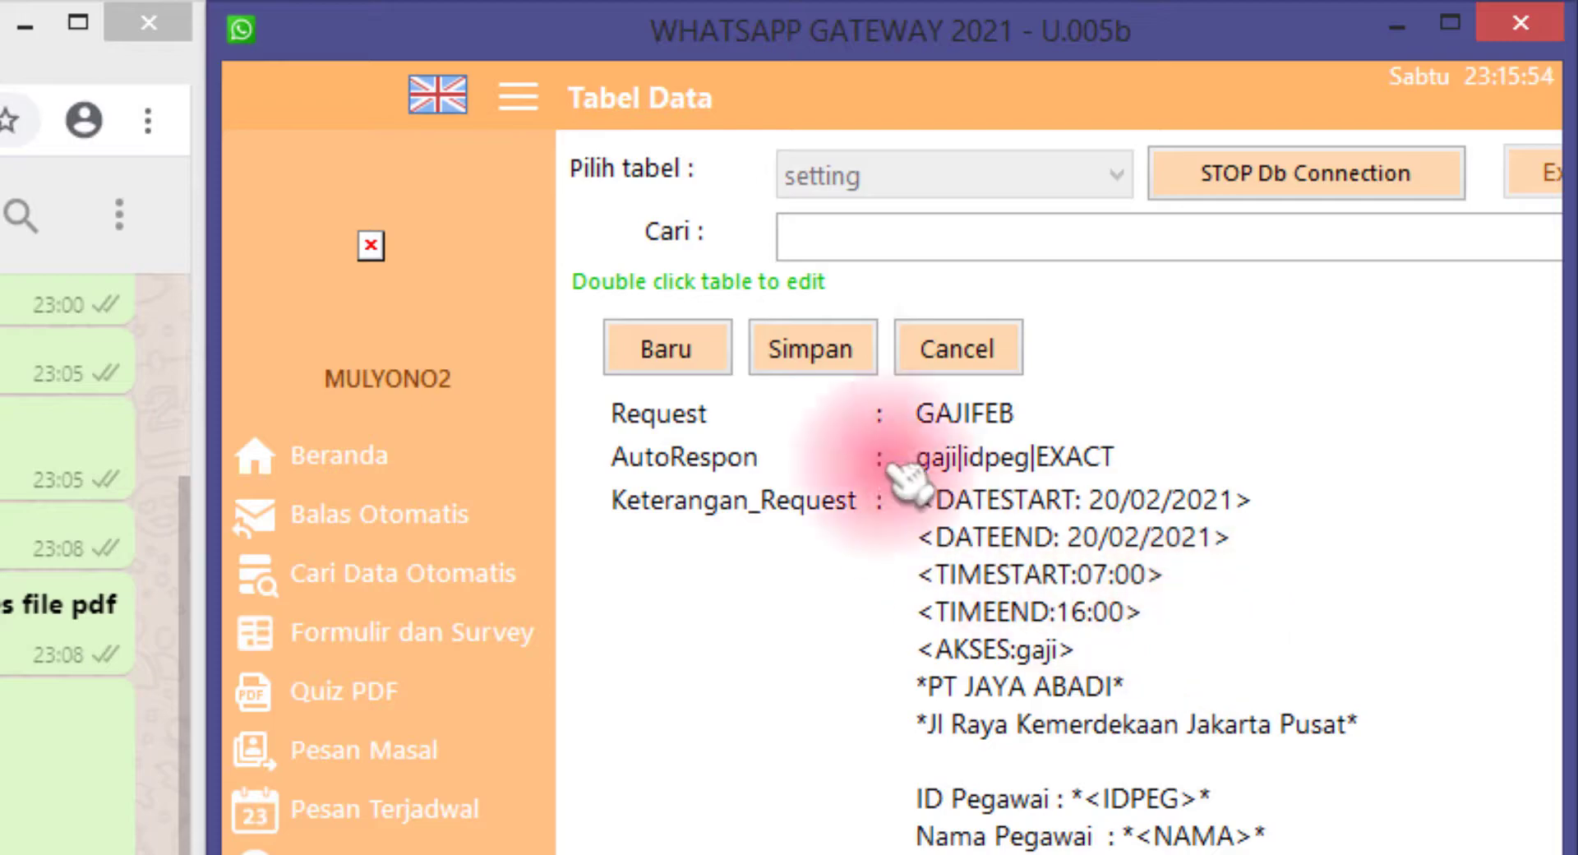
pyautogui.click(846, 357)
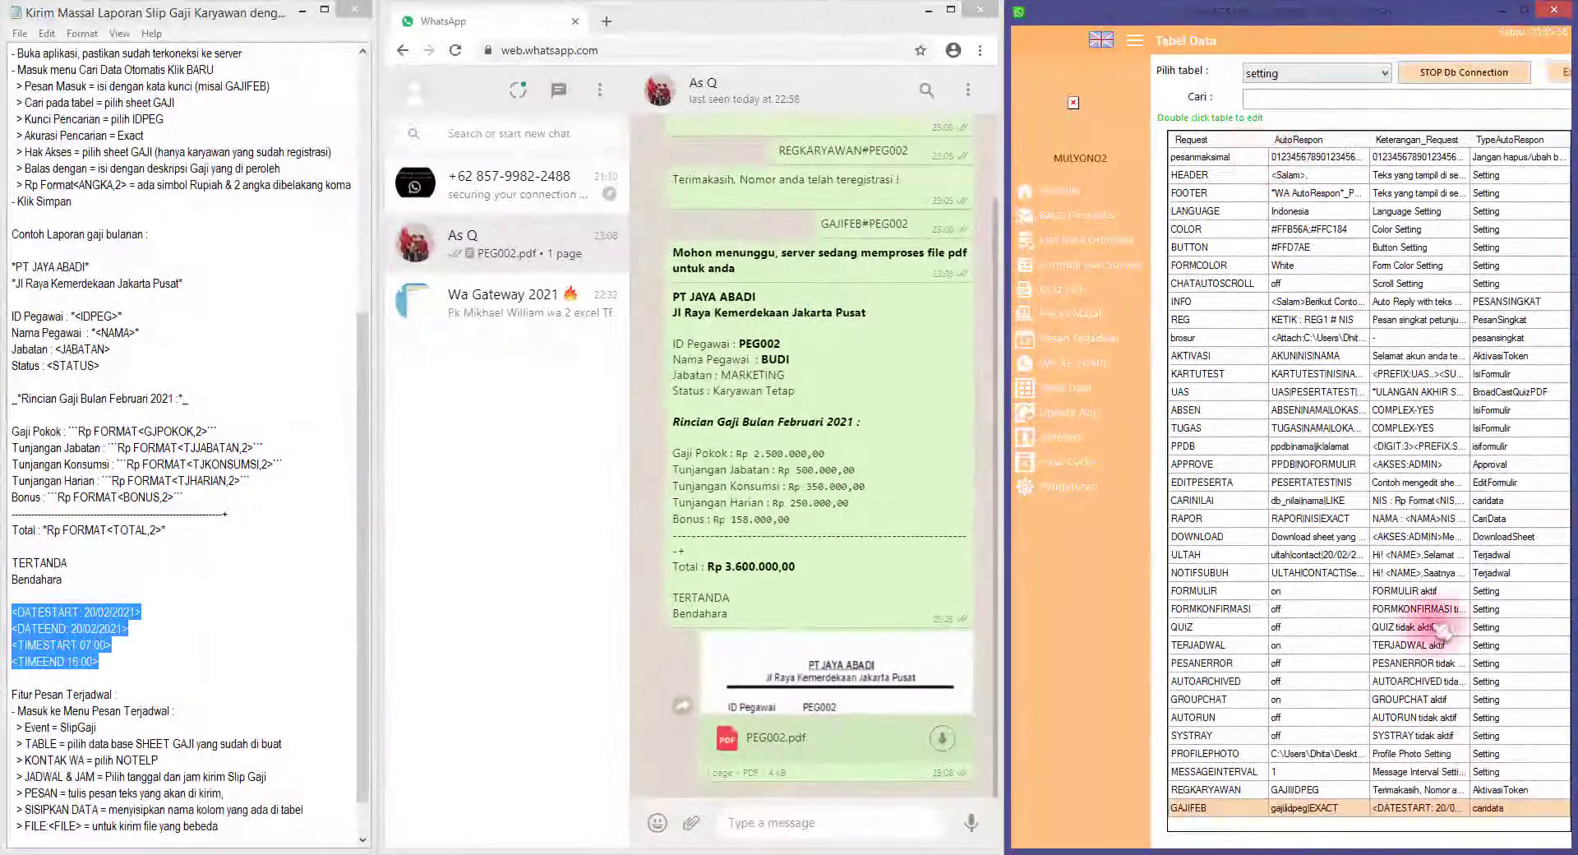
# Check the current date and time from the taskbar clock
pyautogui.click(1530, 846)
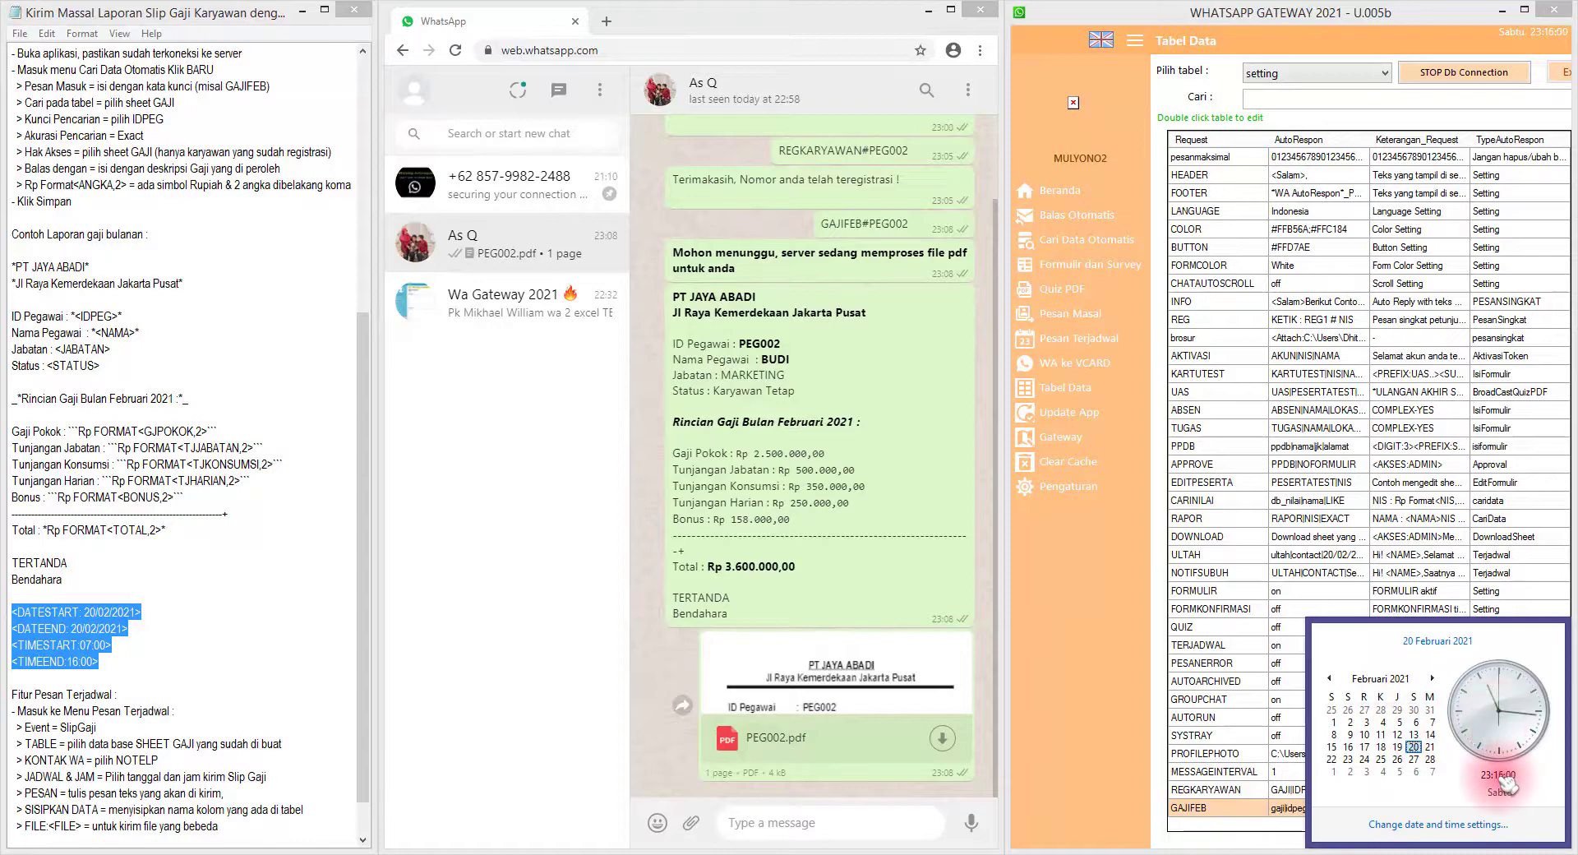
pyautogui.click(1257, 801)
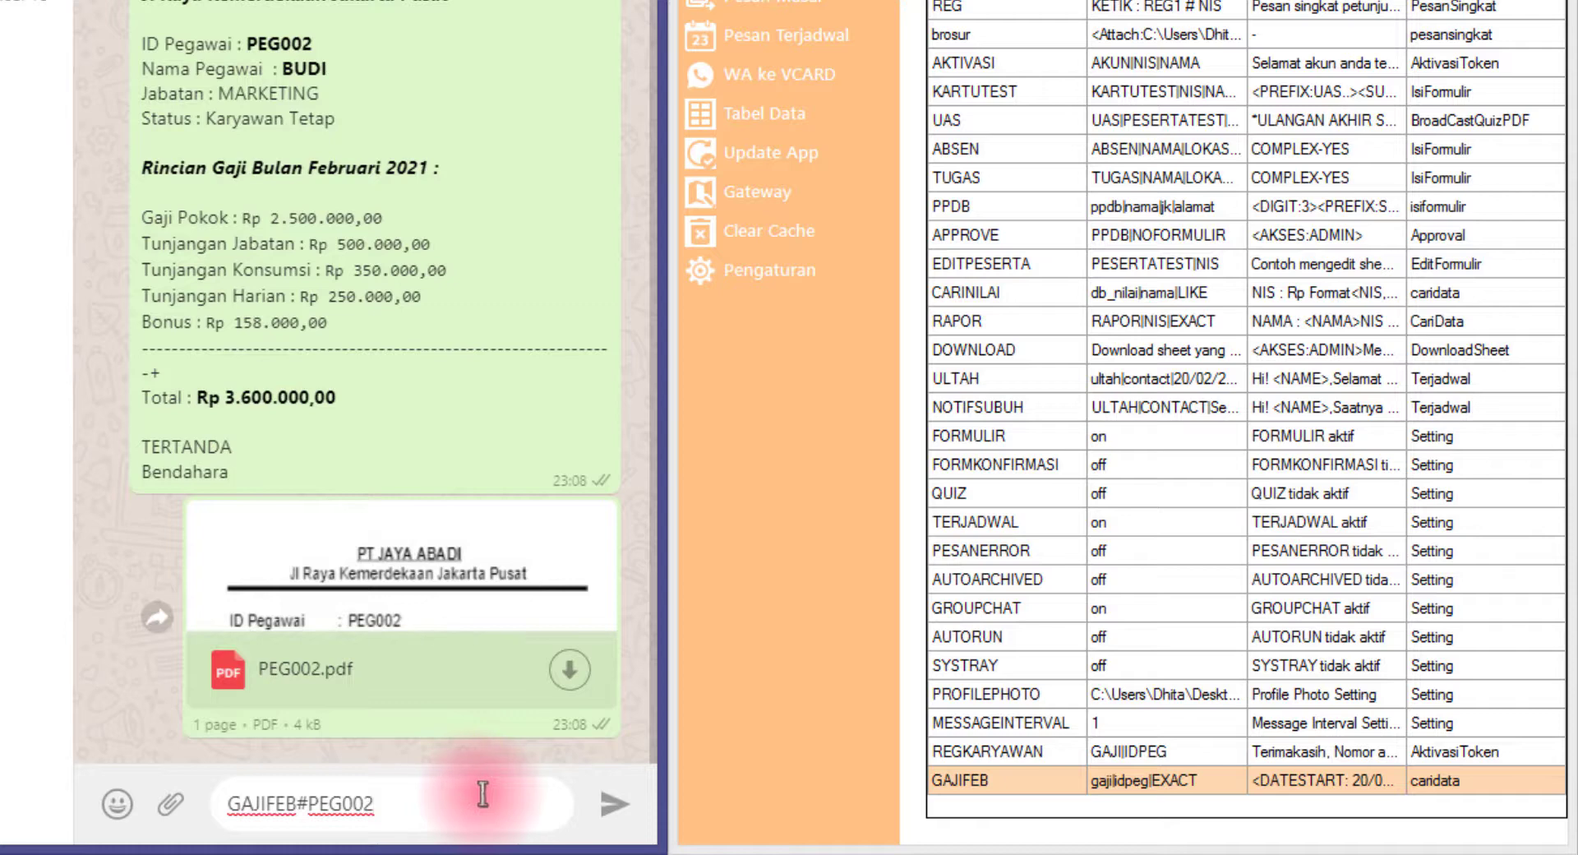
# Send GAJIFEB#PEG002 and highlight the bot's 'Maaf, batas waktu akses' reply saying access ended at 16:00
pyautogui.press('Return')
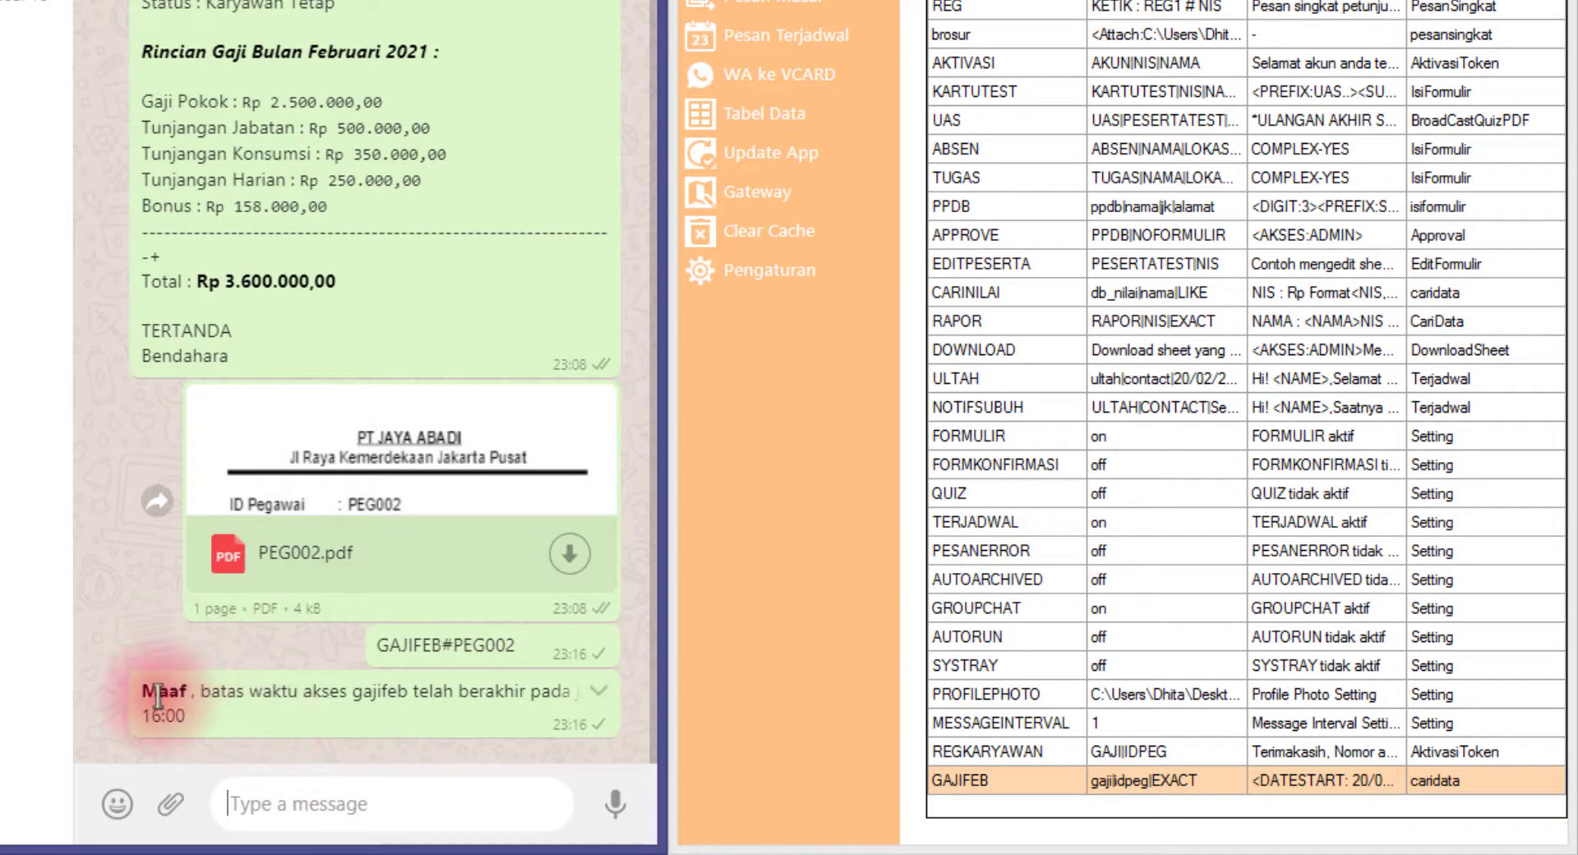
pyautogui.moveTo(158, 695); pyautogui.dragTo(419, 725)
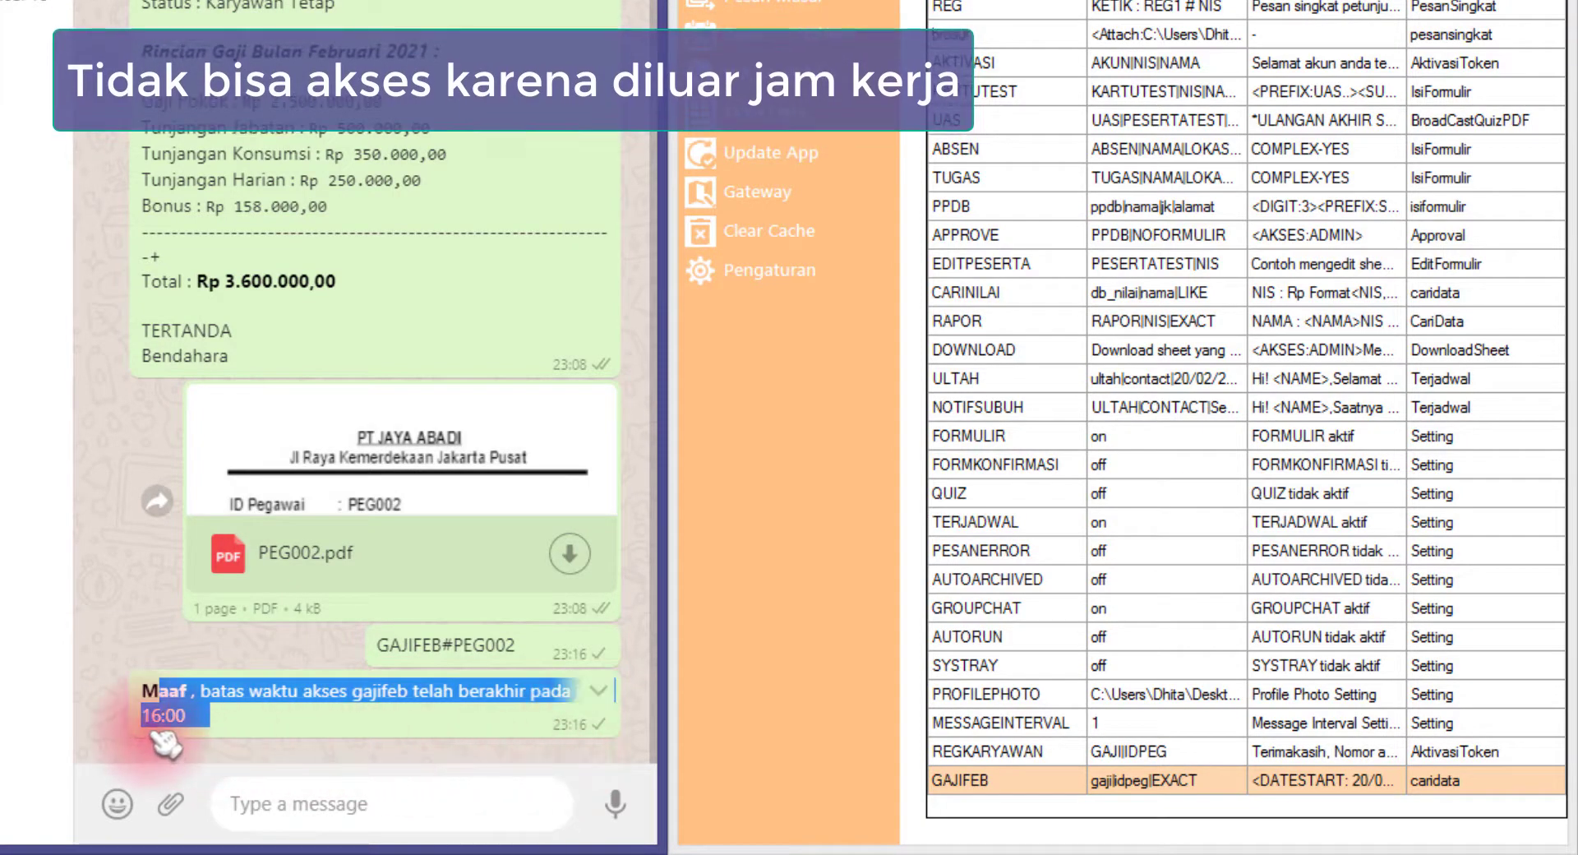
pyautogui.click(253, 729)
pyautogui.moveTo(208, 718); pyautogui.dragTo(125, 694)
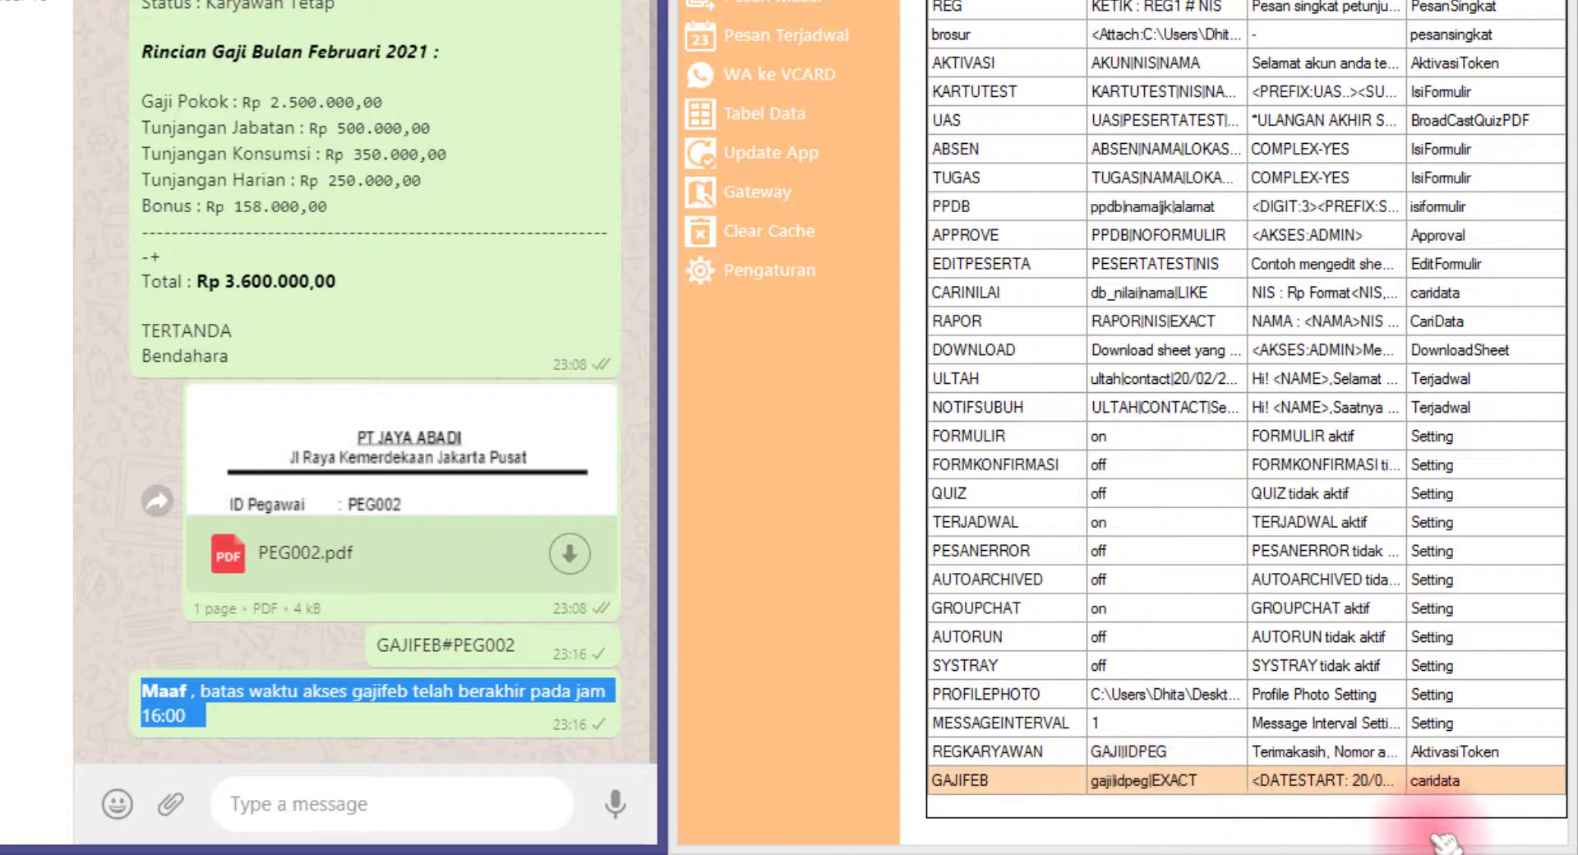
# Change the GAJIFEB access end time from 16:00 to 23:30 and save the entry
pyautogui.doubleClick(1231, 783)
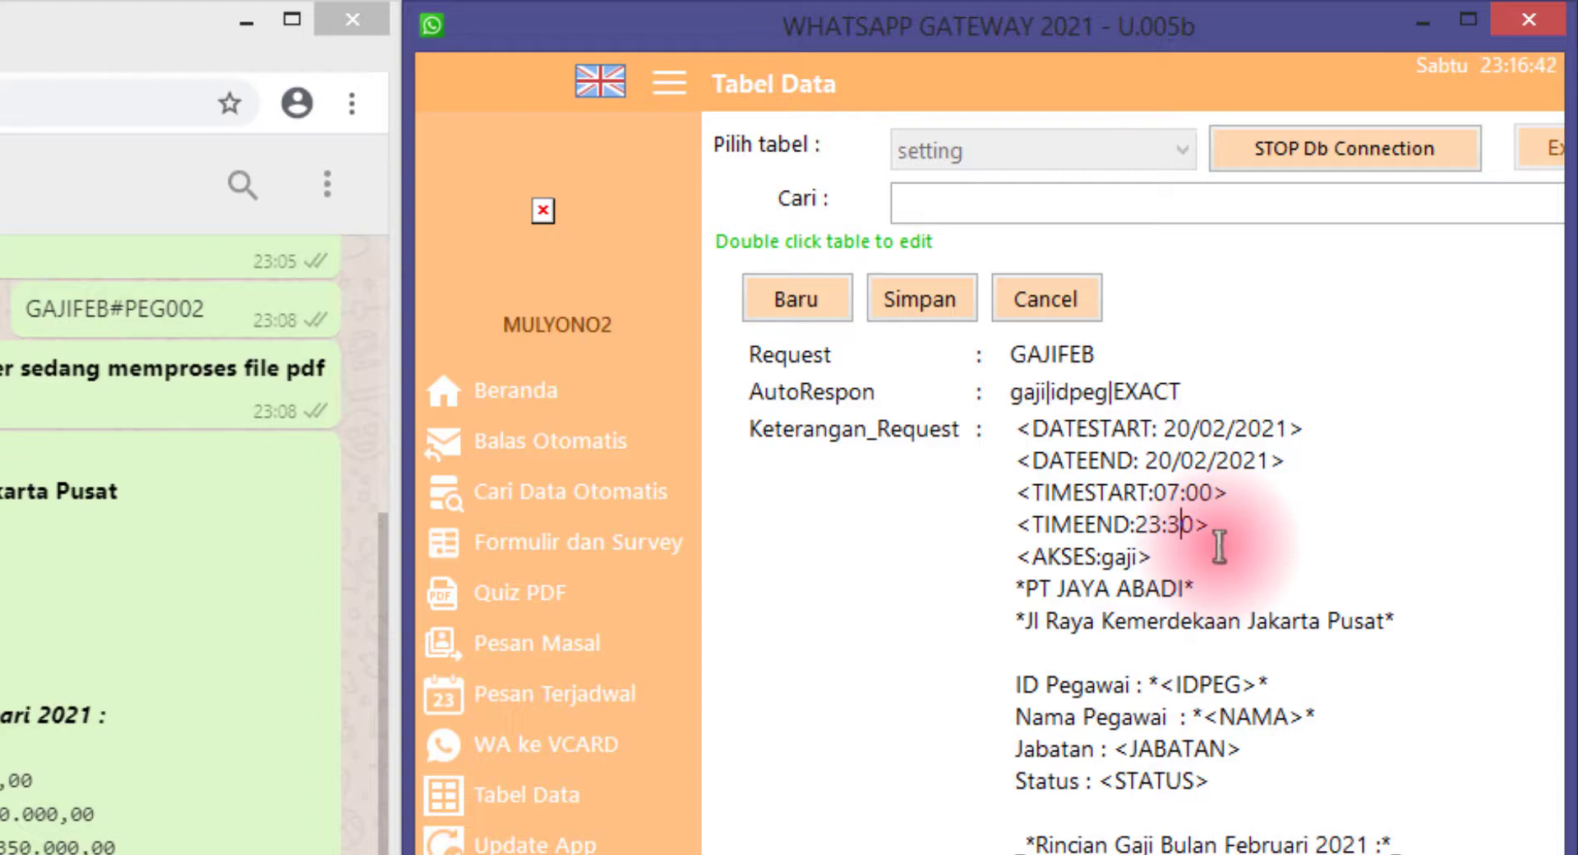
pyautogui.click(991, 549)
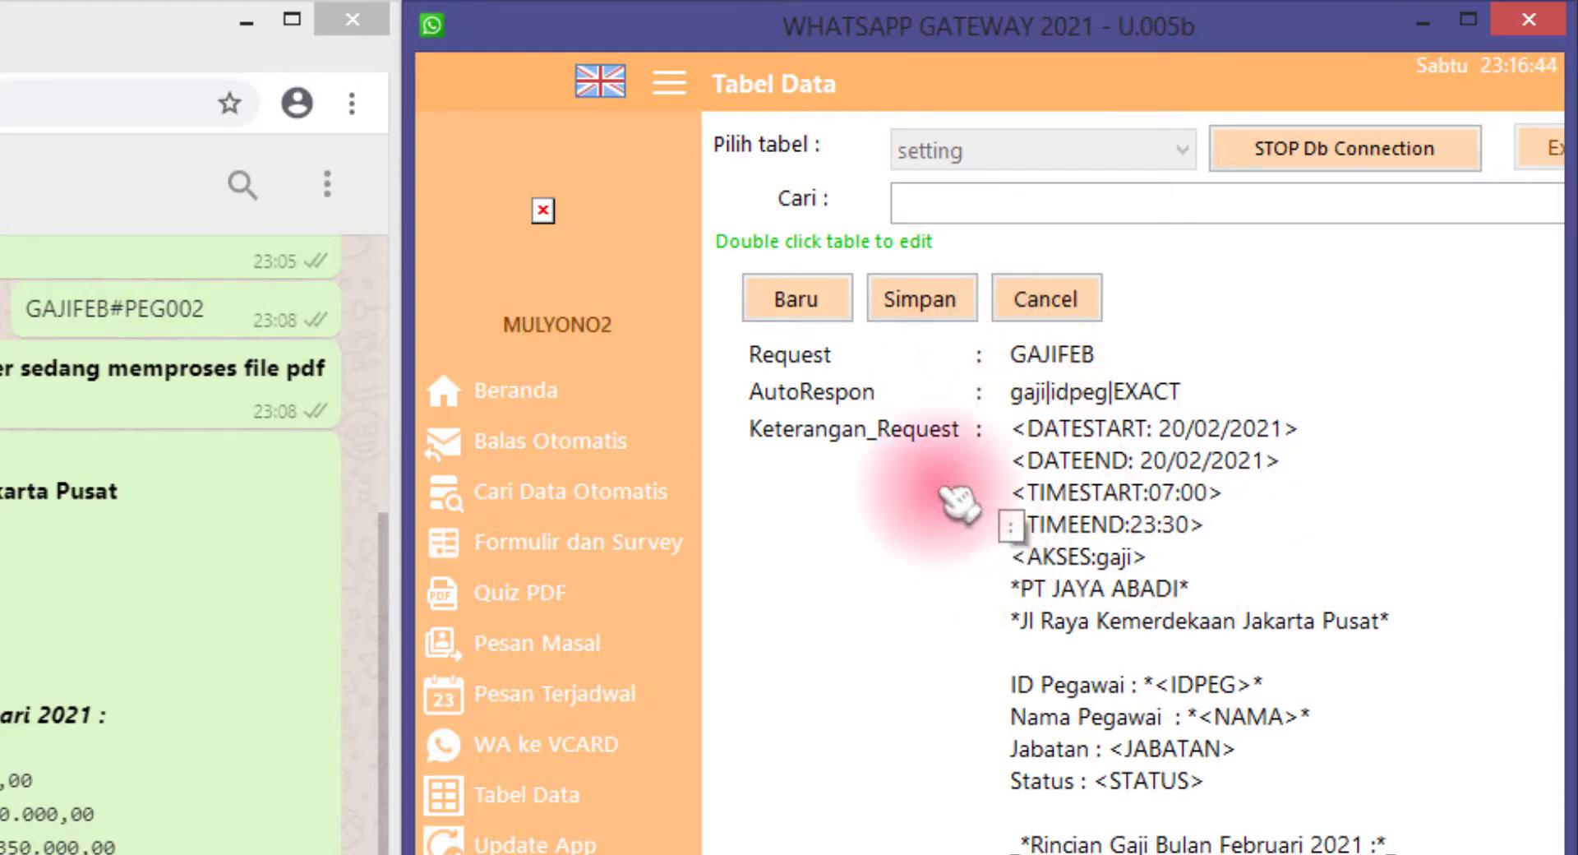
pyautogui.click(928, 302)
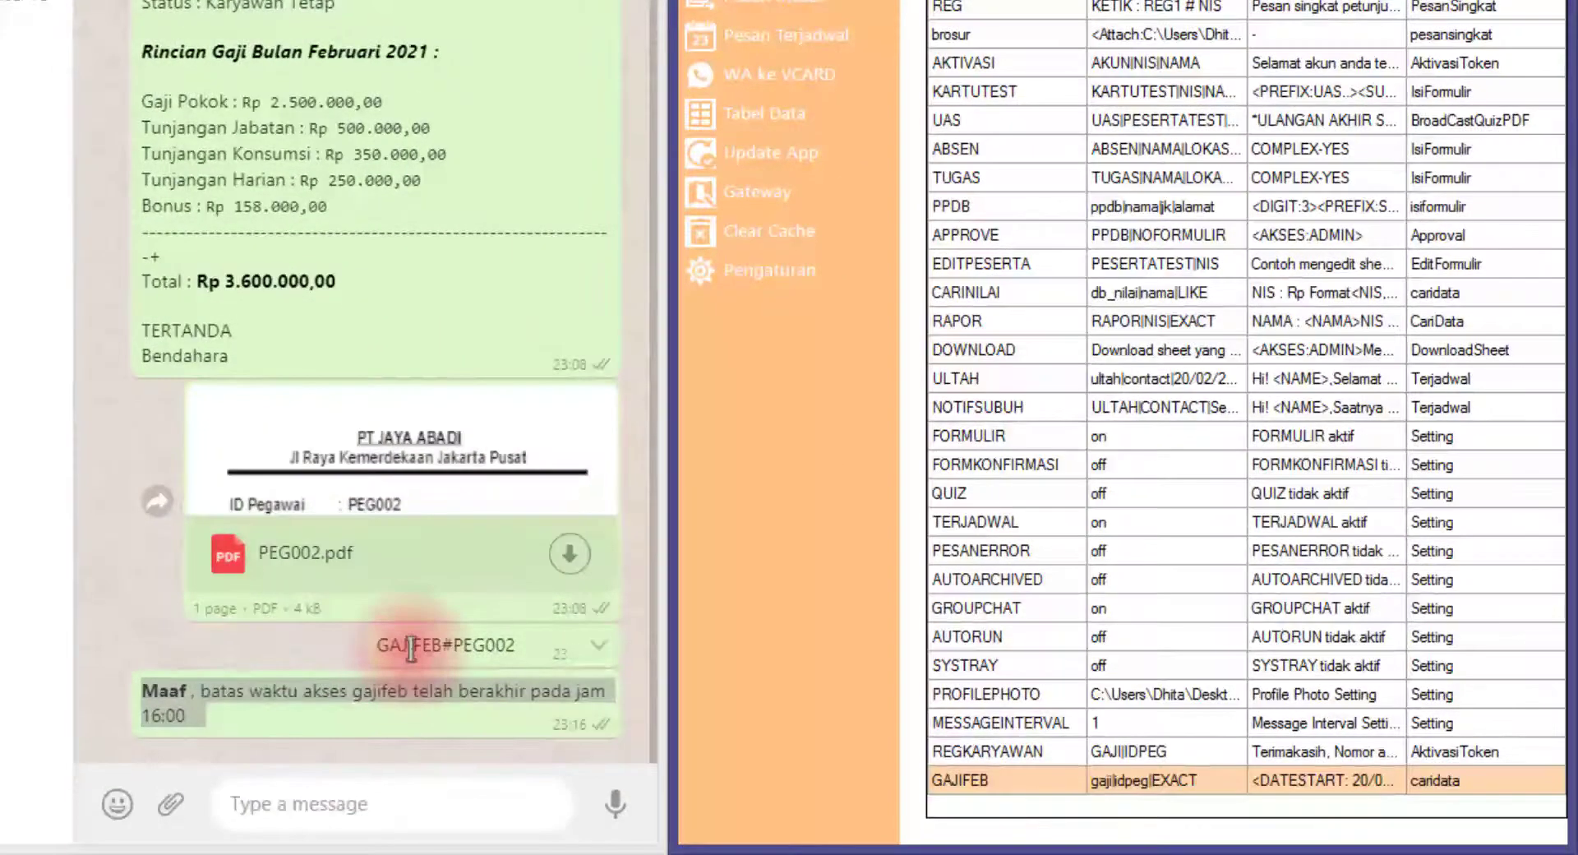
# Copy the earlier GAJIFEB#PEG002 request into the message box and send it again
pyautogui.moveTo(411, 645); pyautogui.dragTo(499, 649)
pyautogui.hotkey('ctrl', 'c')
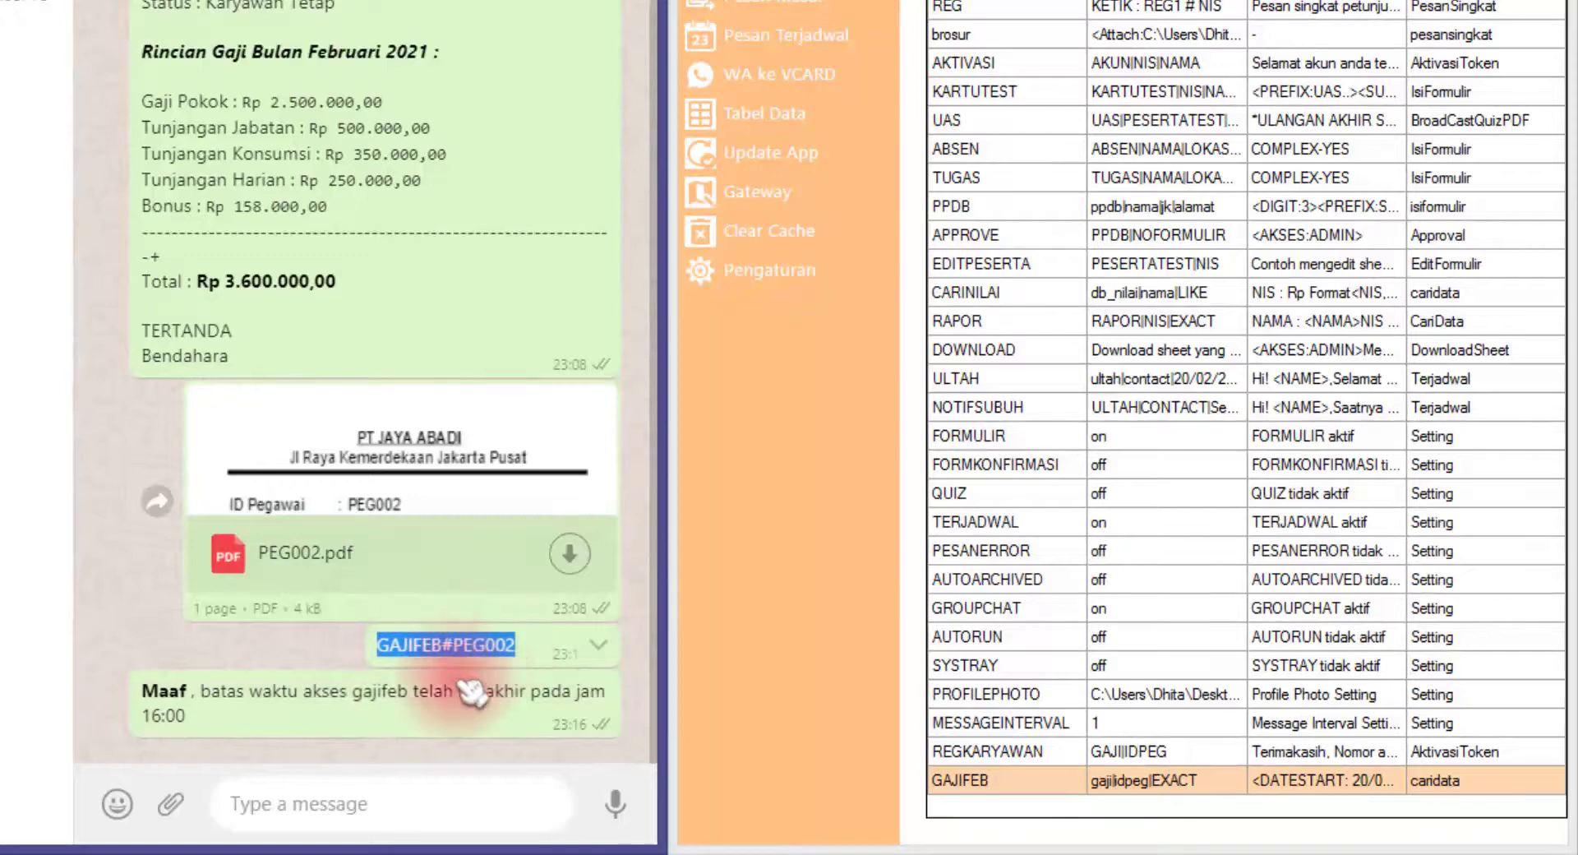
pyautogui.click(448, 805)
pyautogui.hotkey('ctrl', 'v')
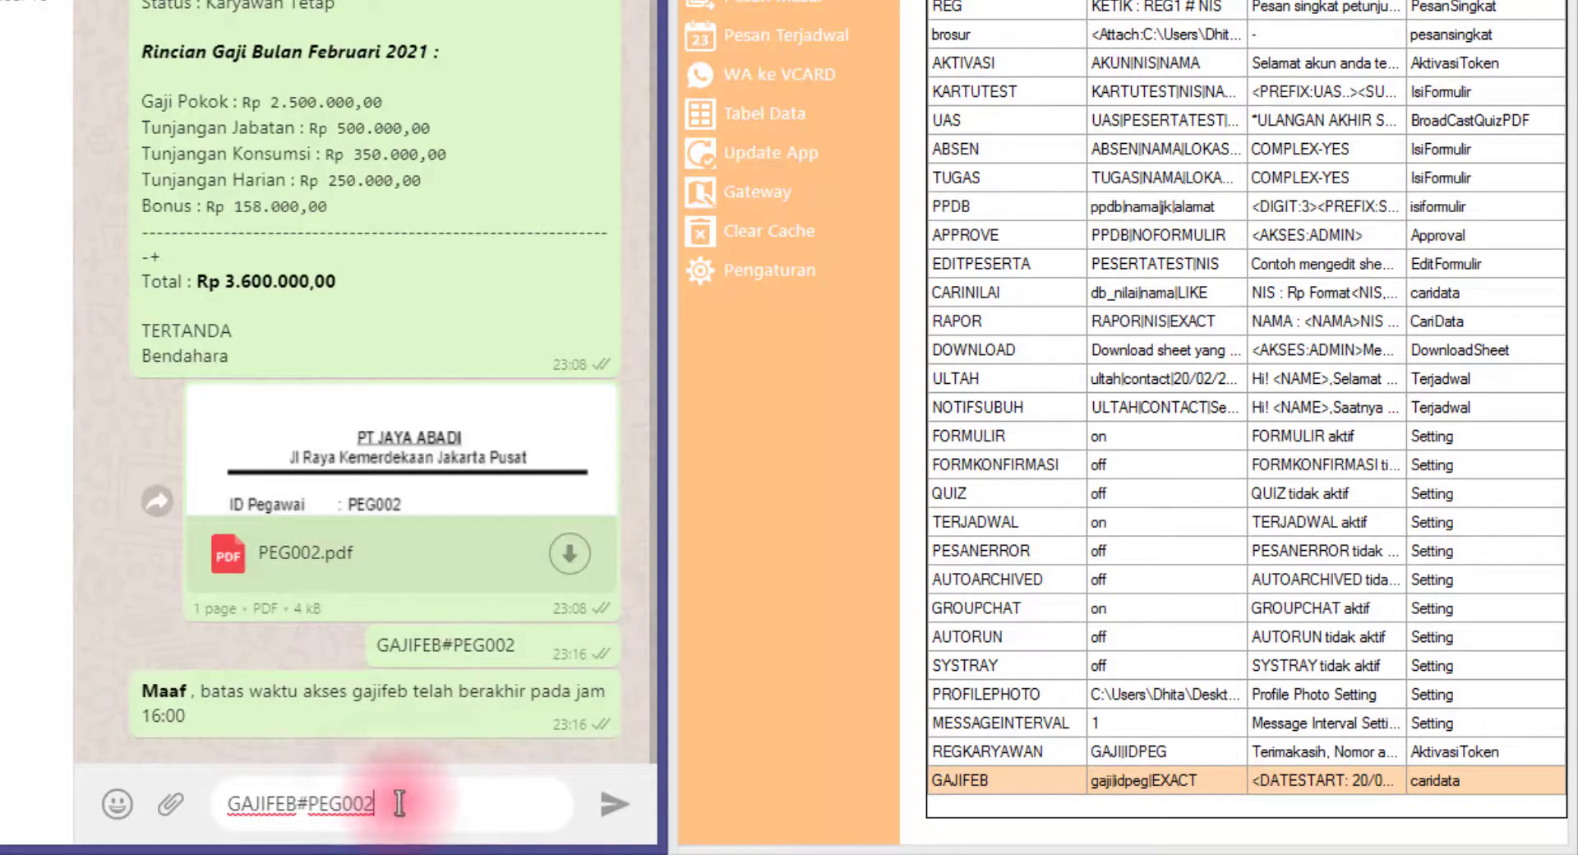
pyautogui.press('Return')
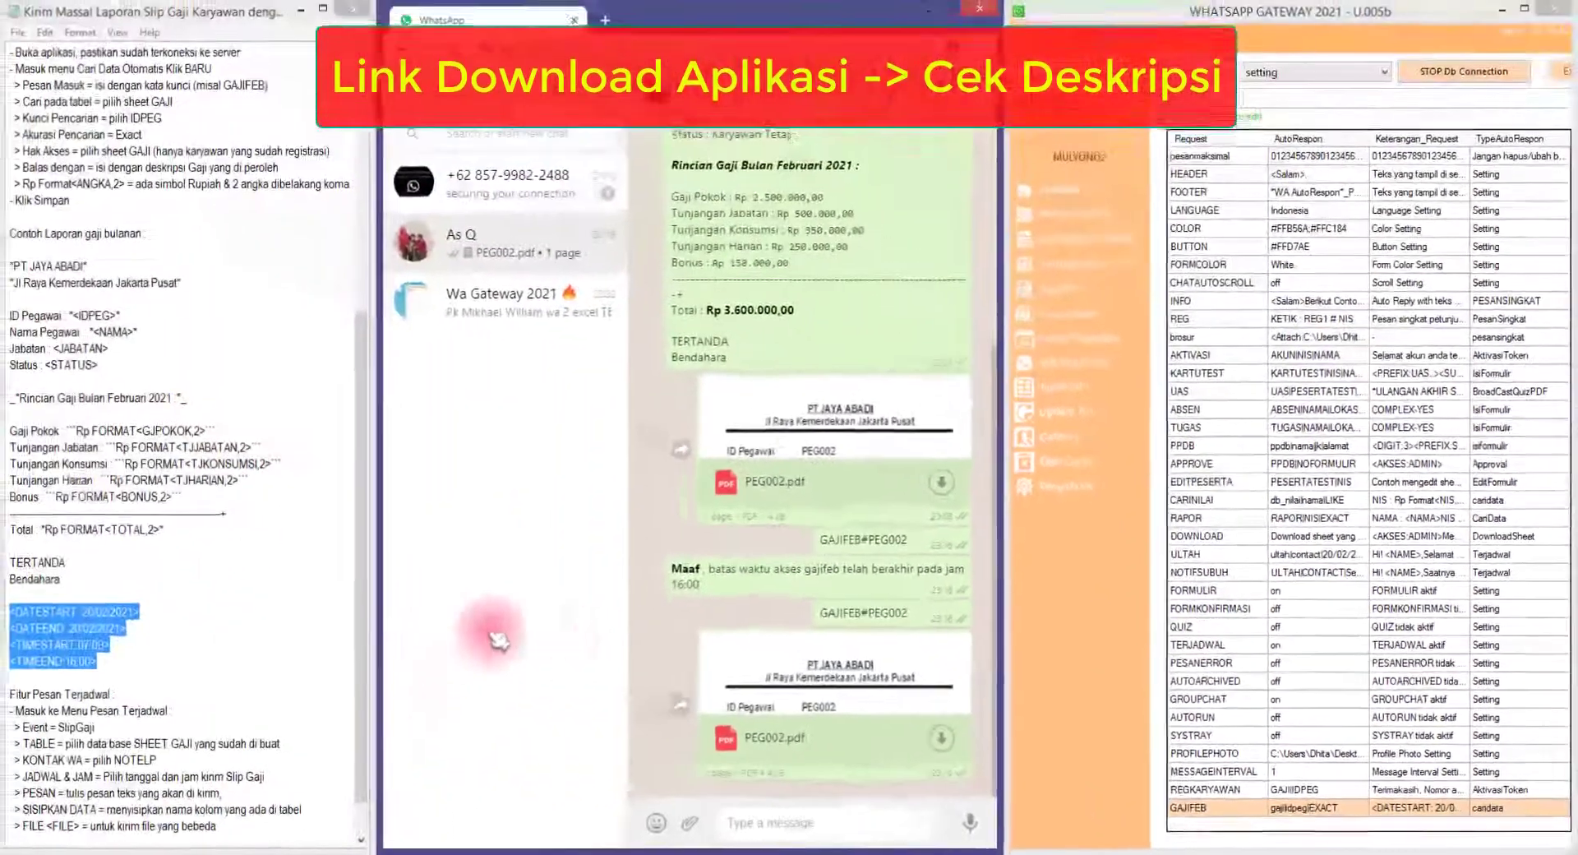
# Review the employee details in the returned PEG002 slip reply and bring up the master_app folder
pyautogui.click(121, 659)
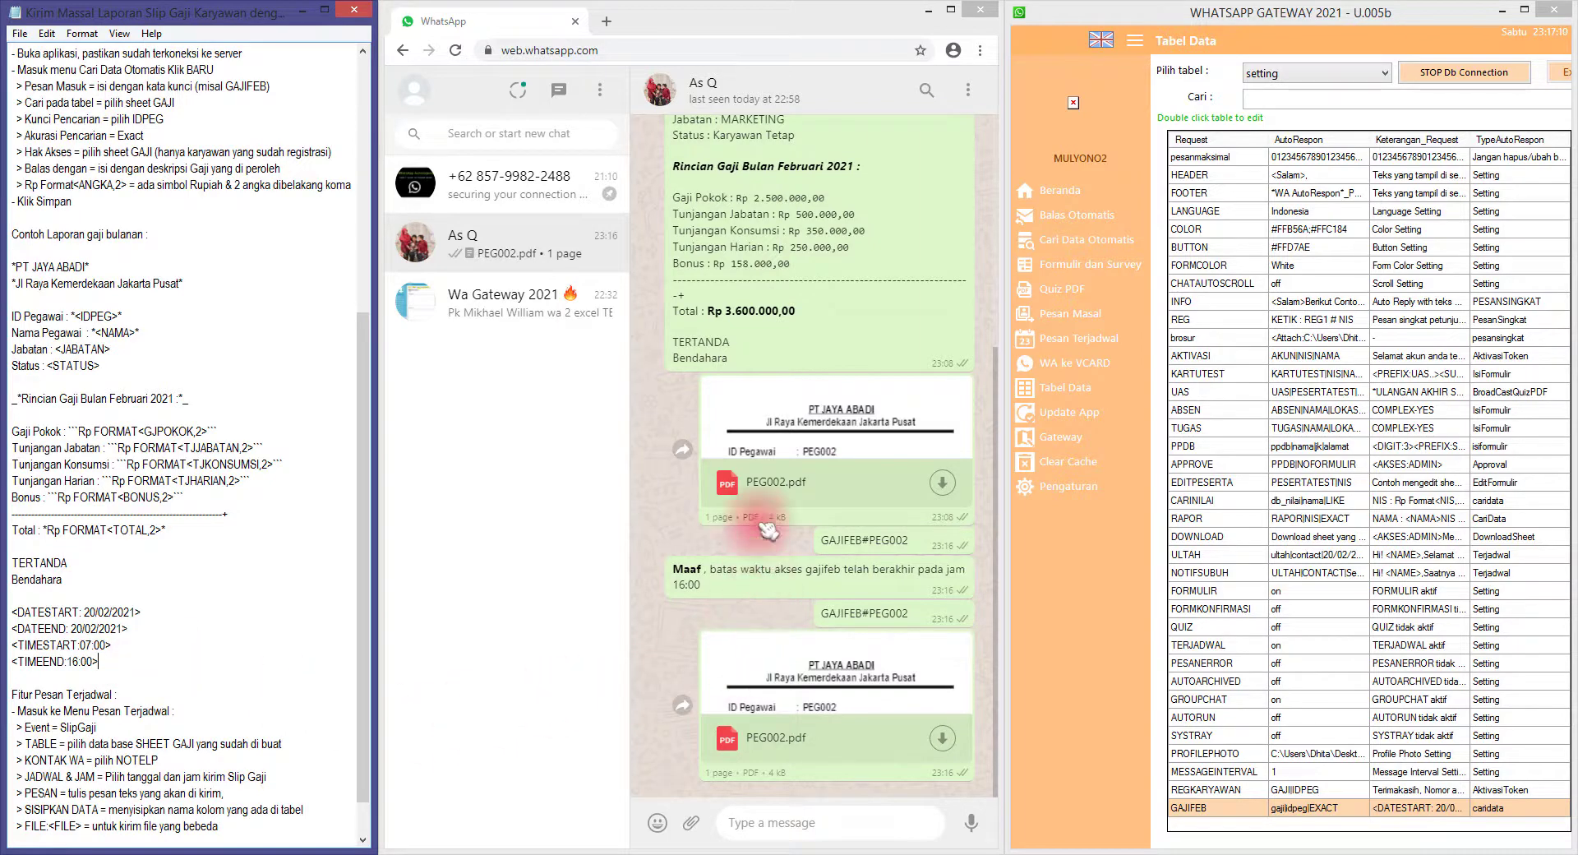
pyautogui.scroll(2, 698, 412)
pyautogui.click(712, 258)
pyautogui.moveTo(700, 182); pyautogui.dragTo(817, 282)
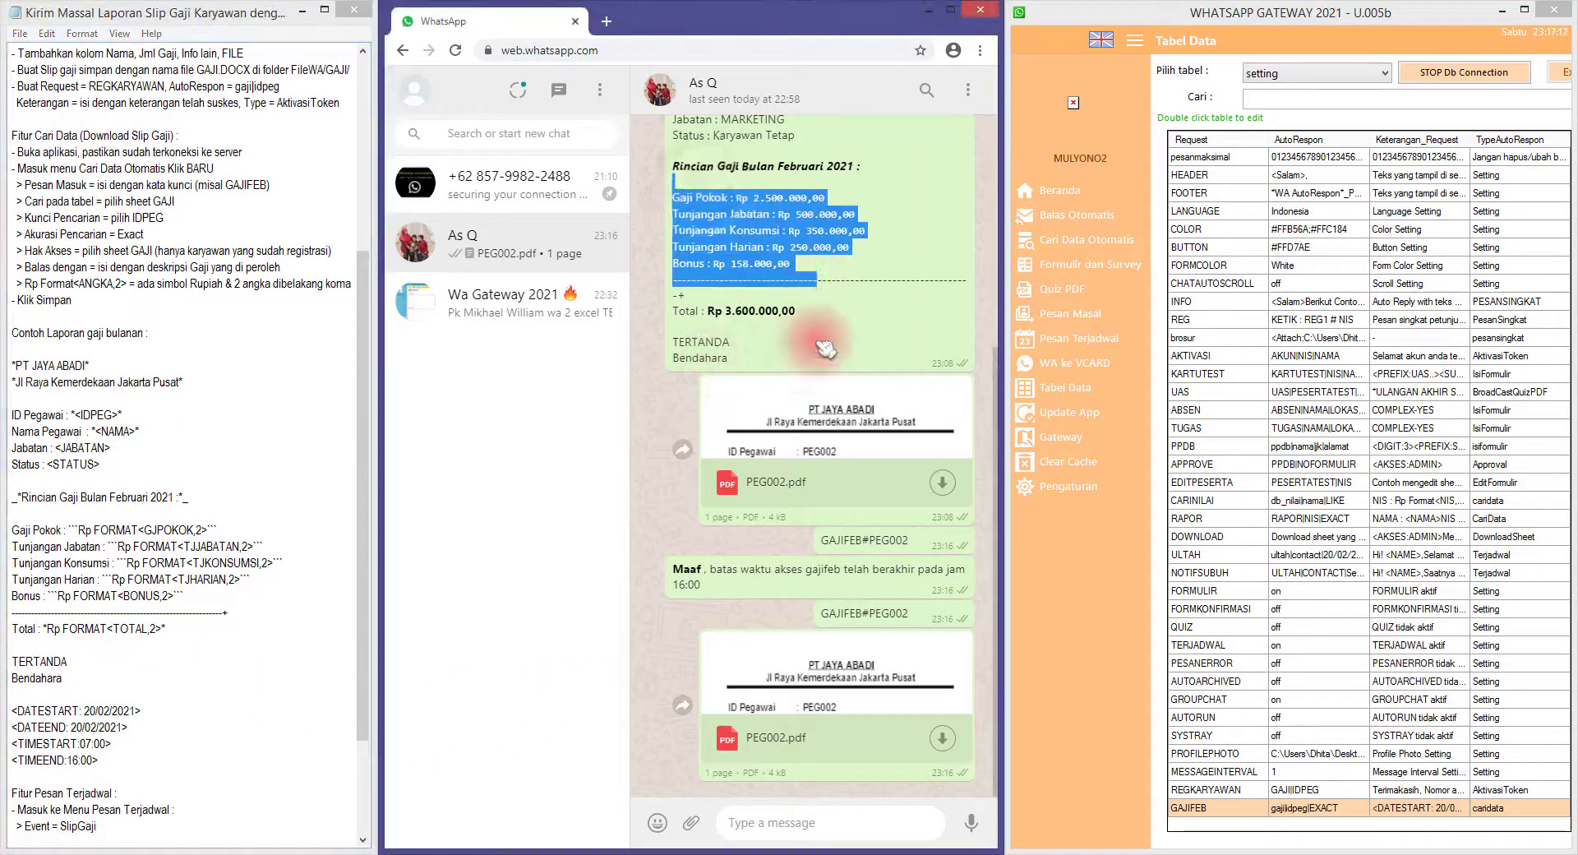
pyautogui.scroll(2, 809, 341)
pyautogui.moveTo(713, 252); pyautogui.dragTo(801, 393)
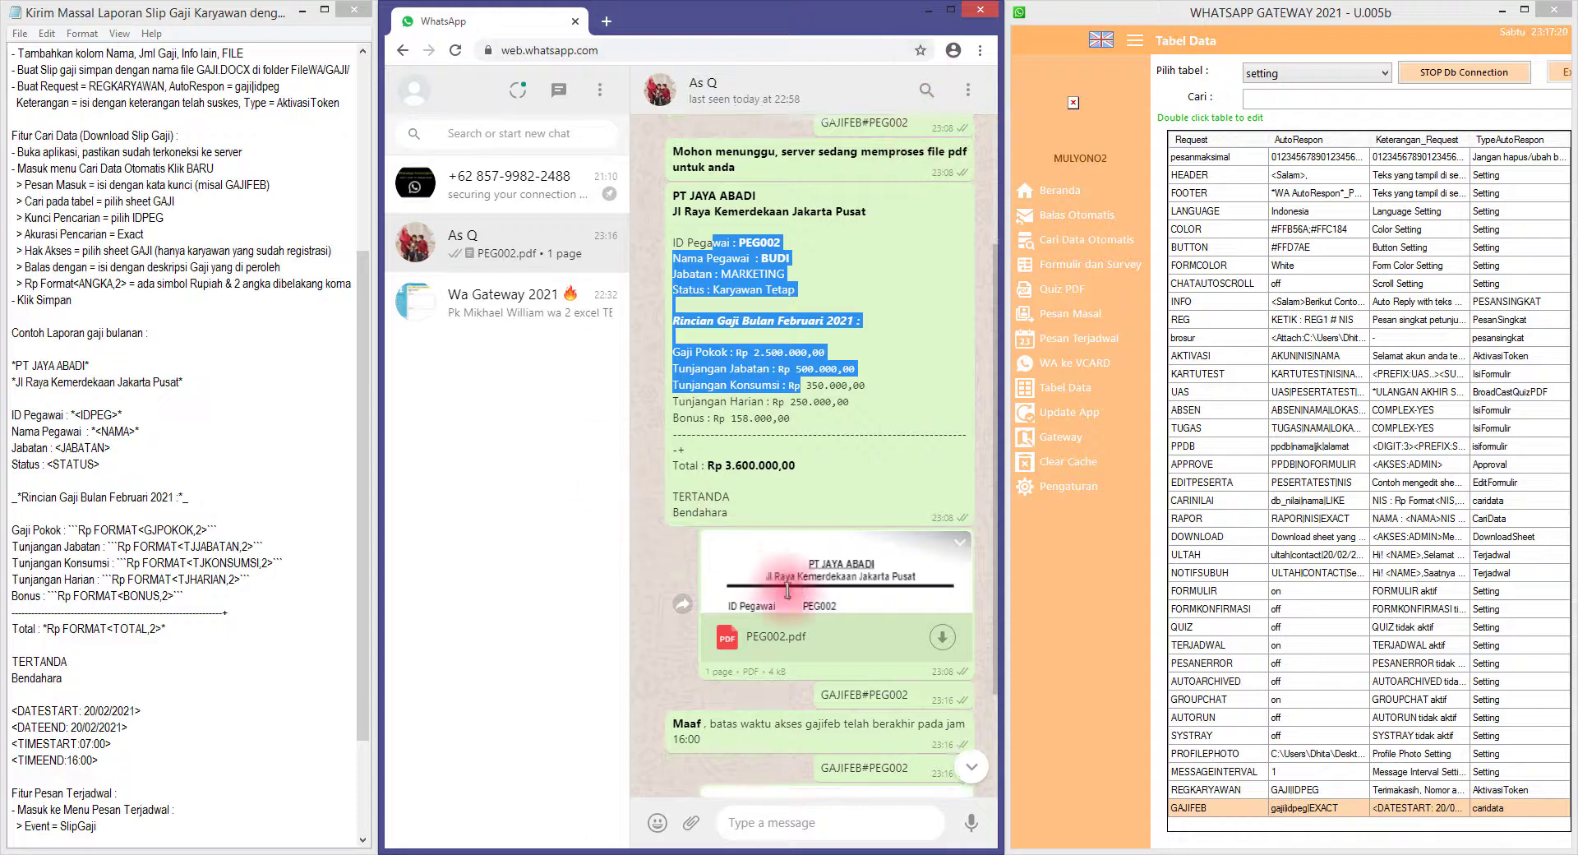
pyautogui.scroll(-2, 861, 724)
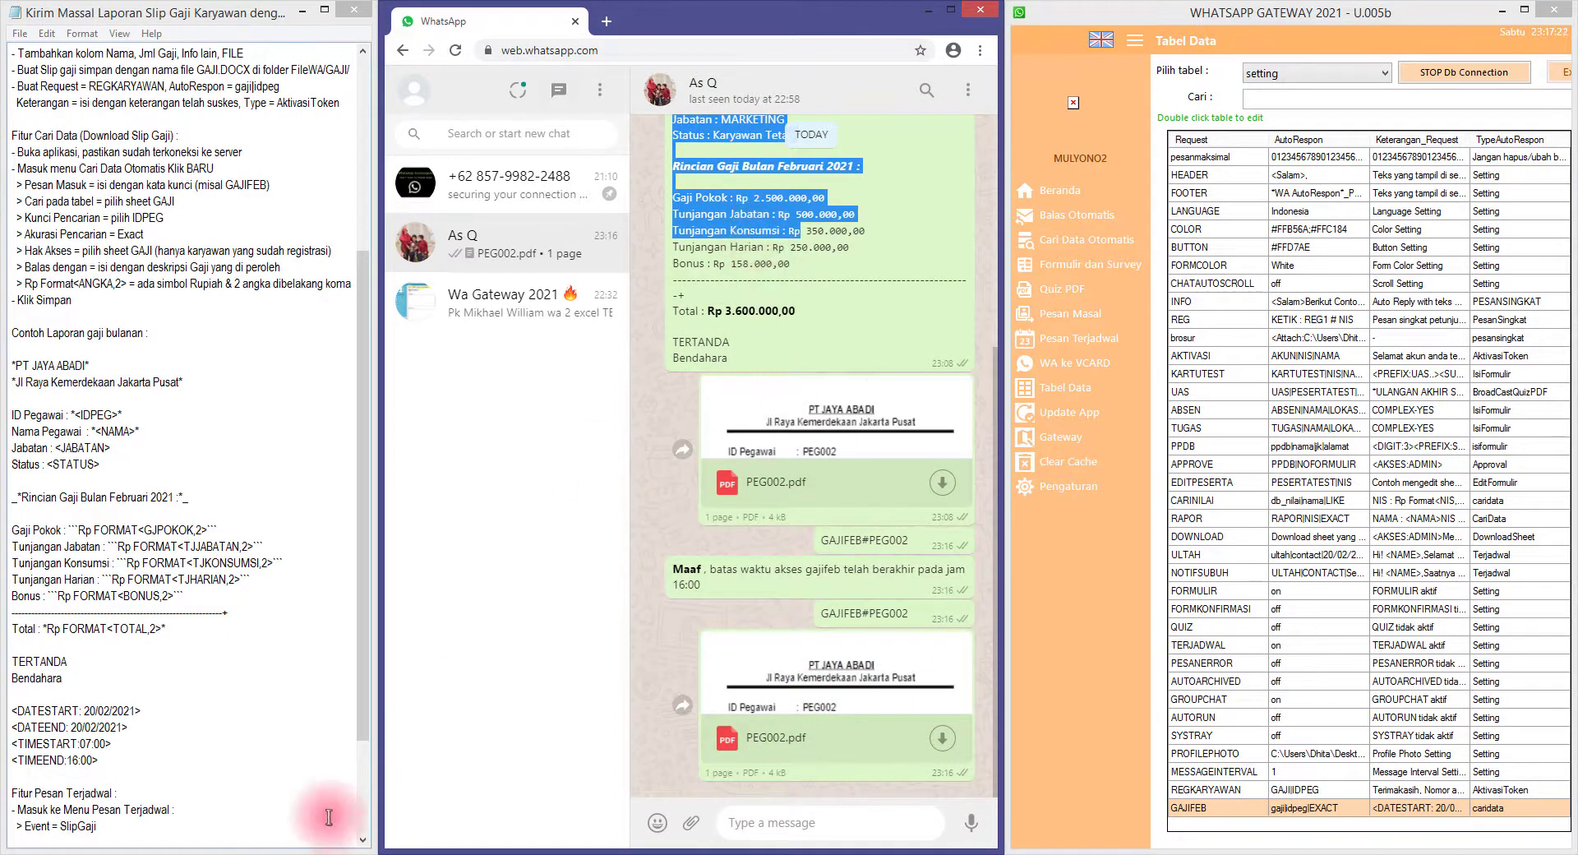
pyautogui.click(121, 852)
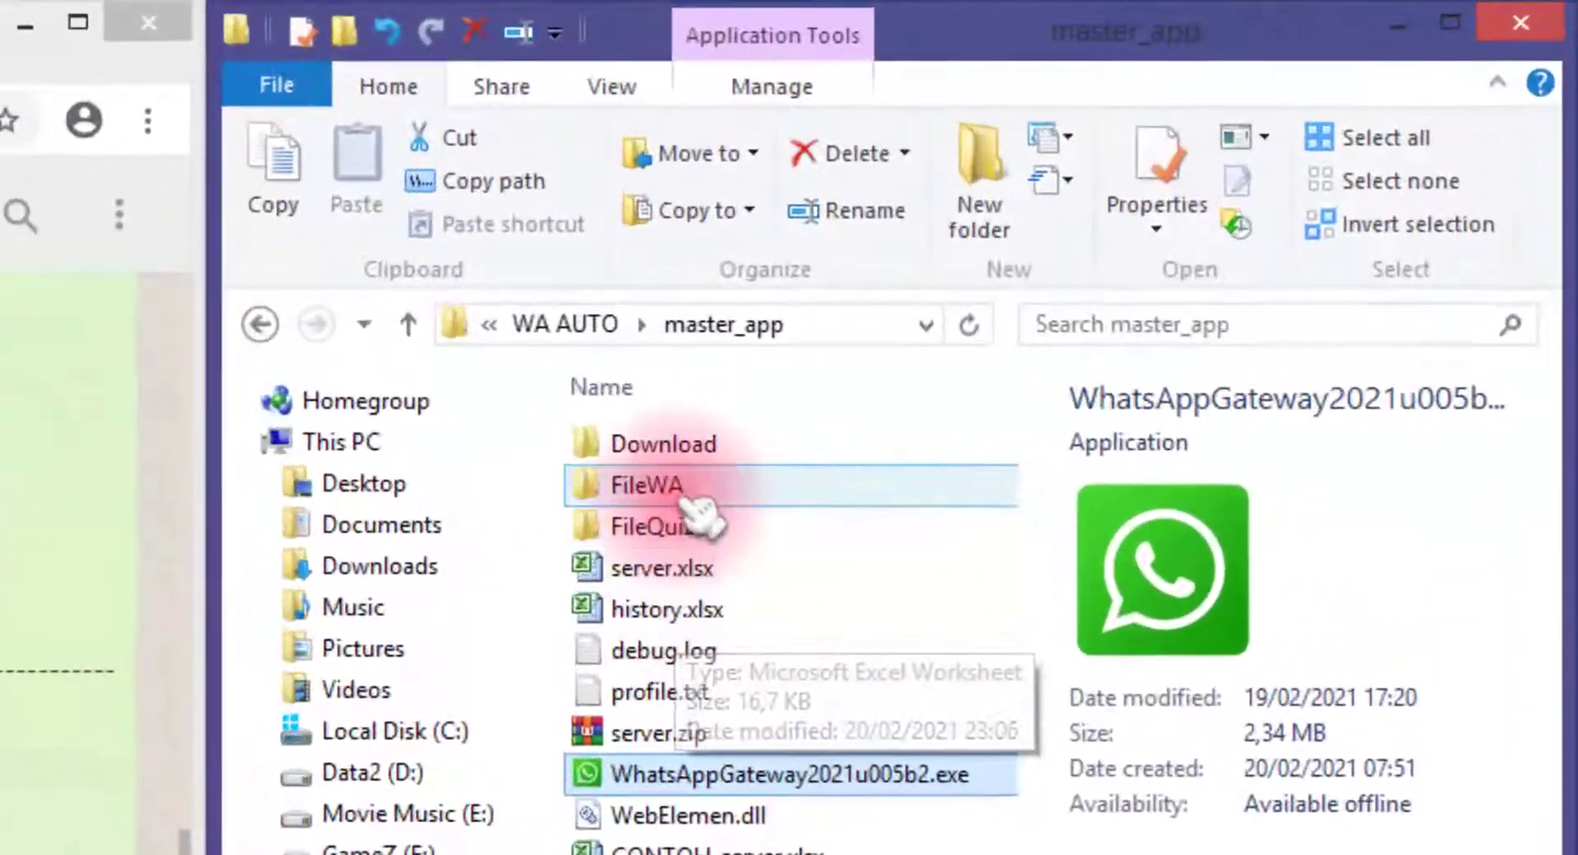
# Rename GAJI.docx in the FileWA folder to GAJIX.docx
pyautogui.click(1201, 205)
pyautogui.doubleClick(694, 497)
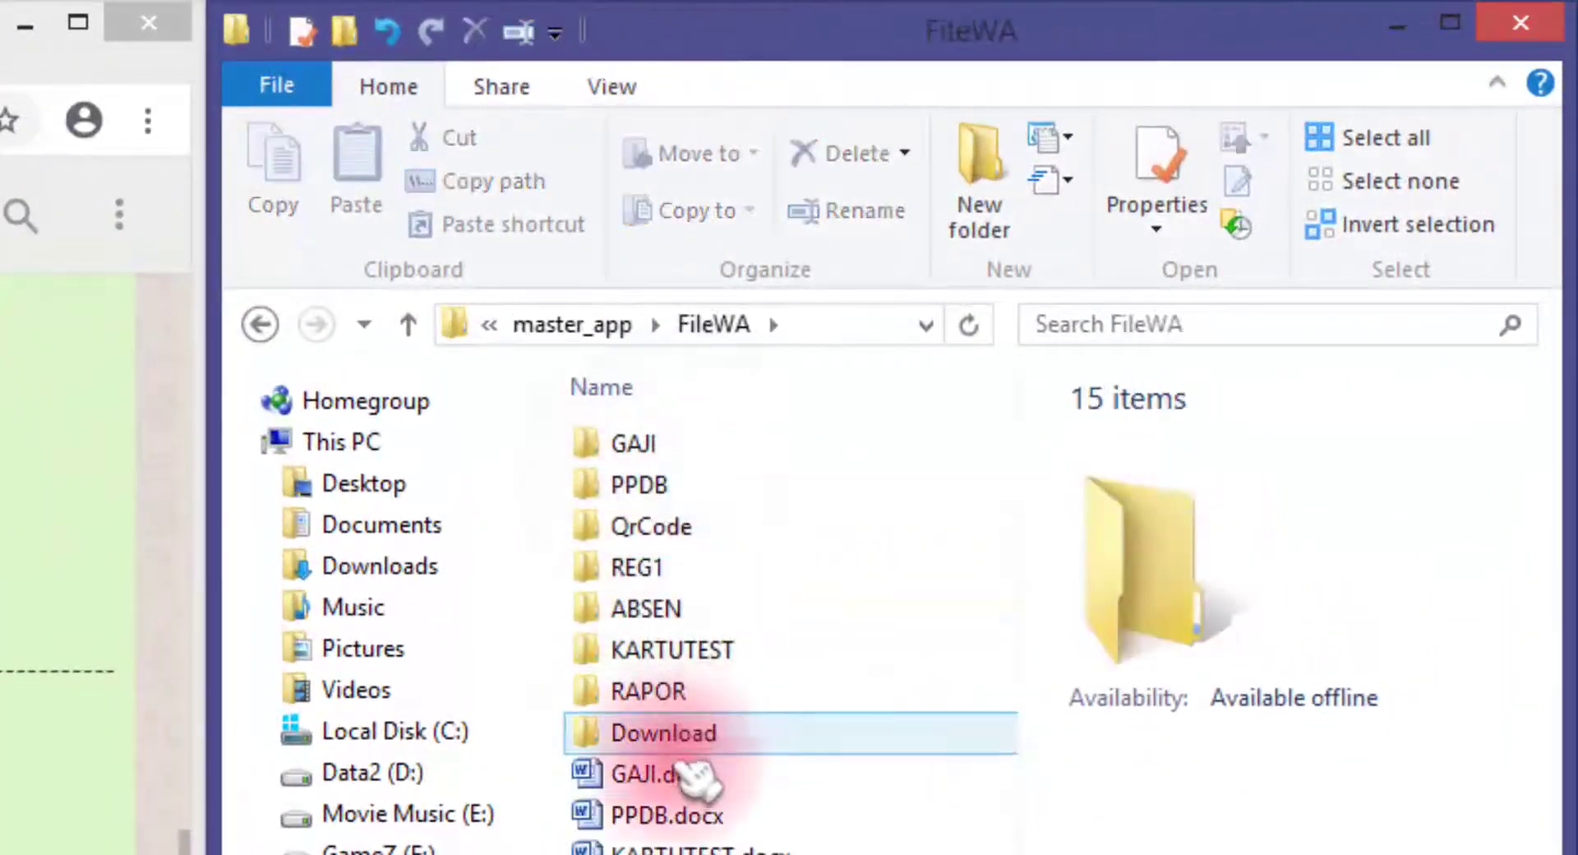
pyautogui.click(695, 776)
pyautogui.press('F2')
pyautogui.press('Right')
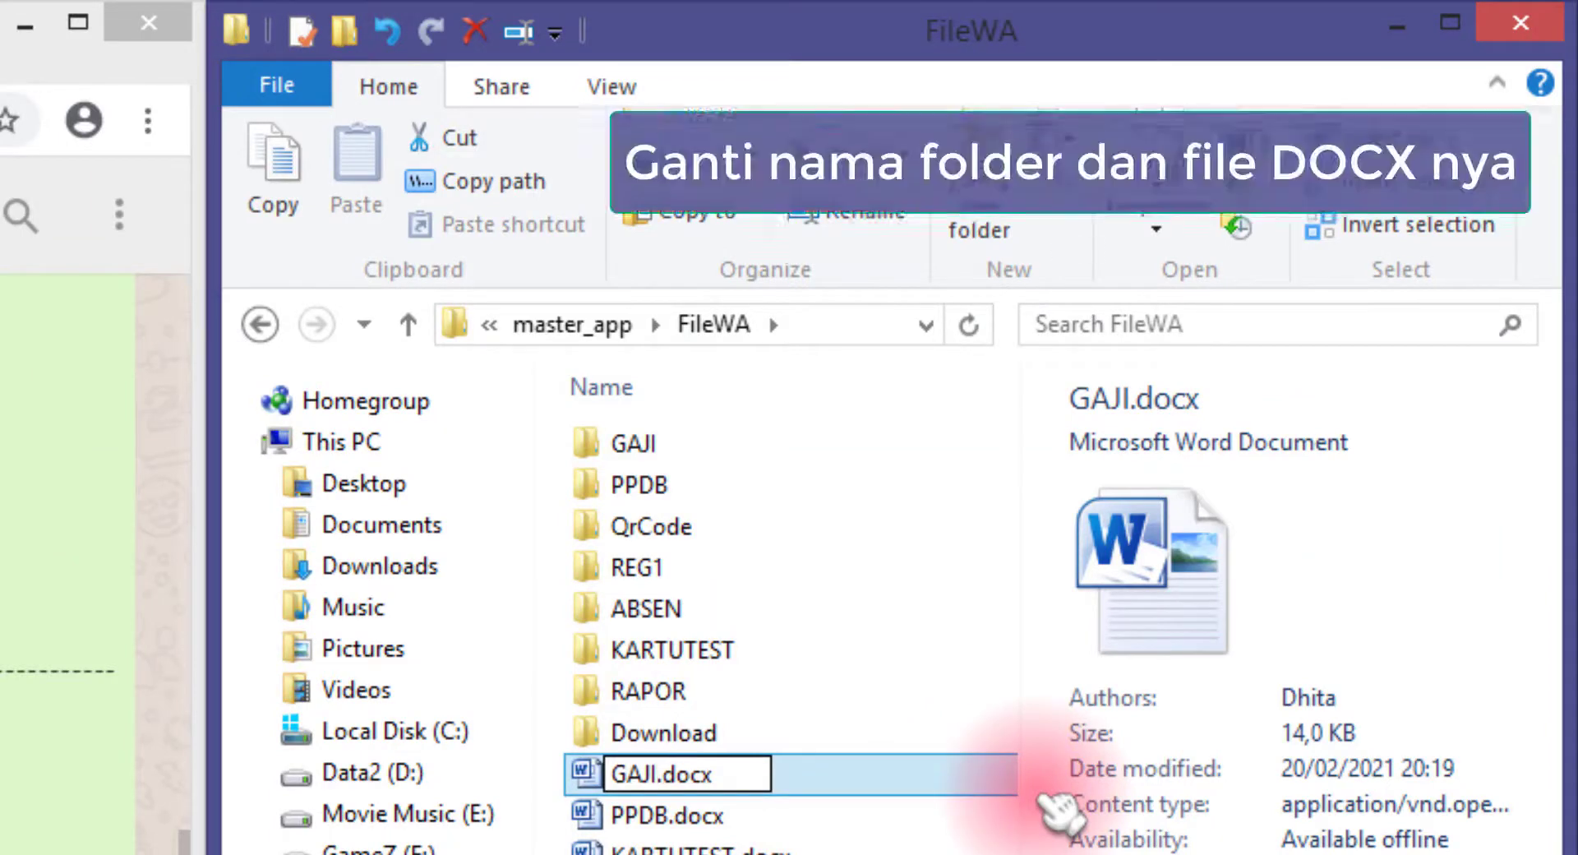
pyautogui.write('X')
pyautogui.press('Return')
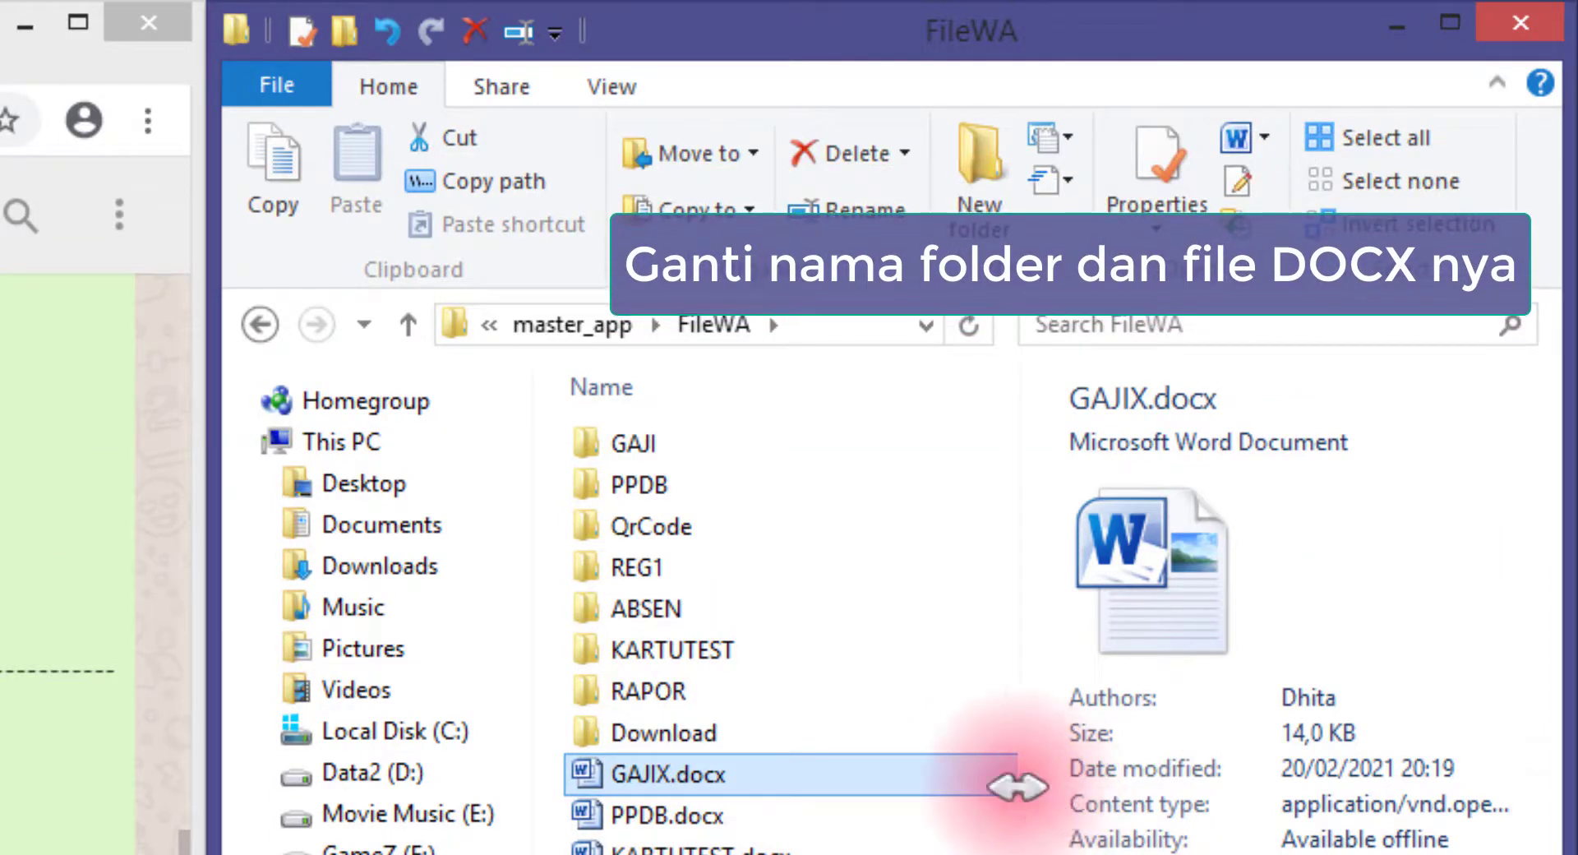
# Reselect GAJIX.docx and return to the WhatsApp chat to look over the slip text
pyautogui.keyDown('ctrl'); pyautogui.click(698, 817); pyautogui.keyUp('ctrl')
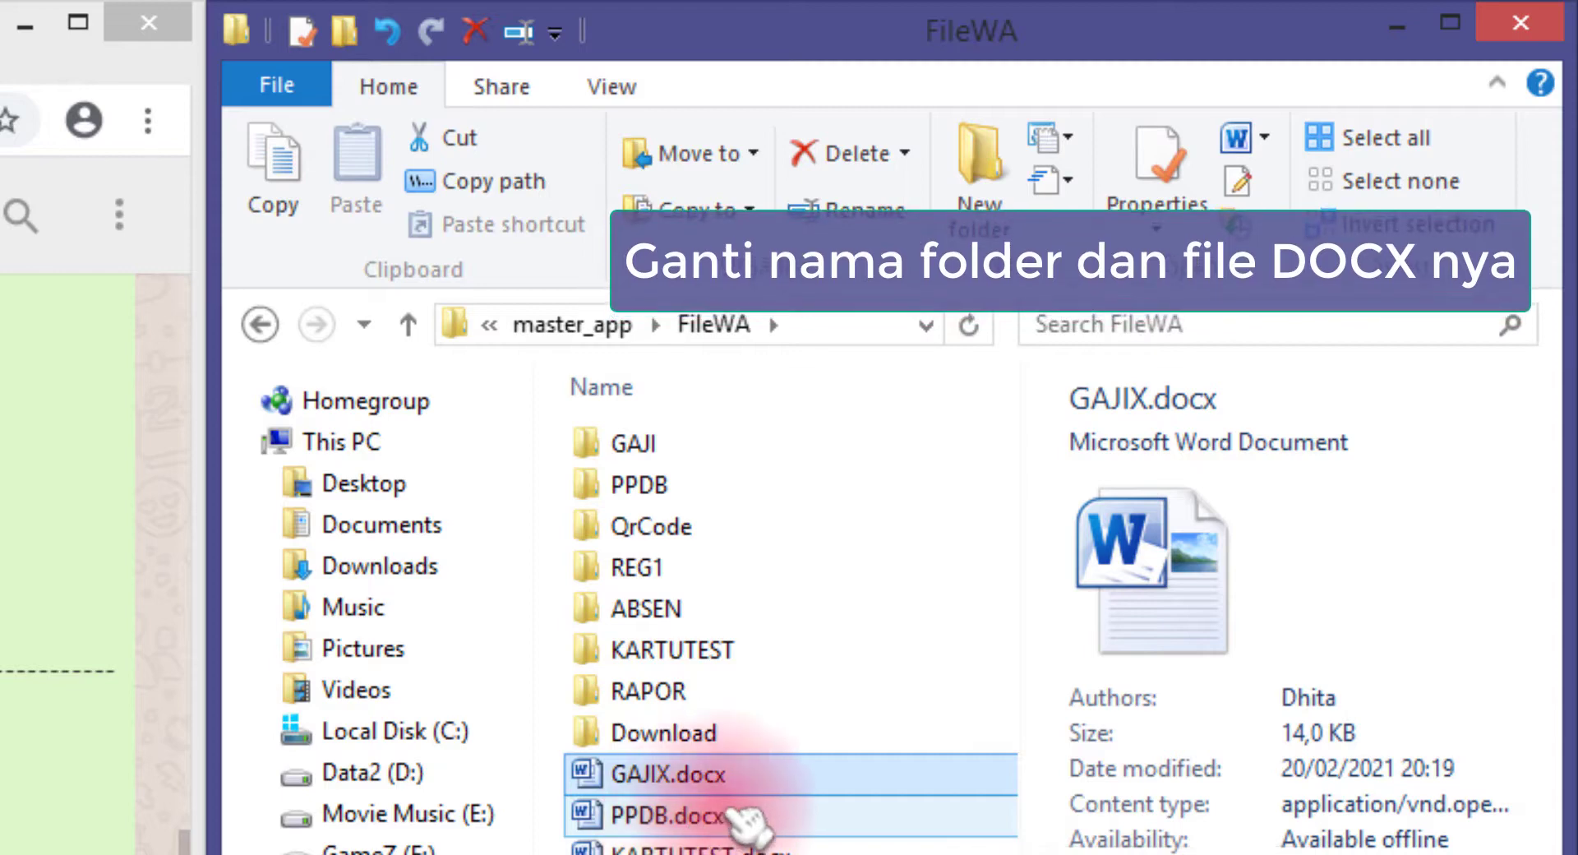
pyautogui.click(736, 779)
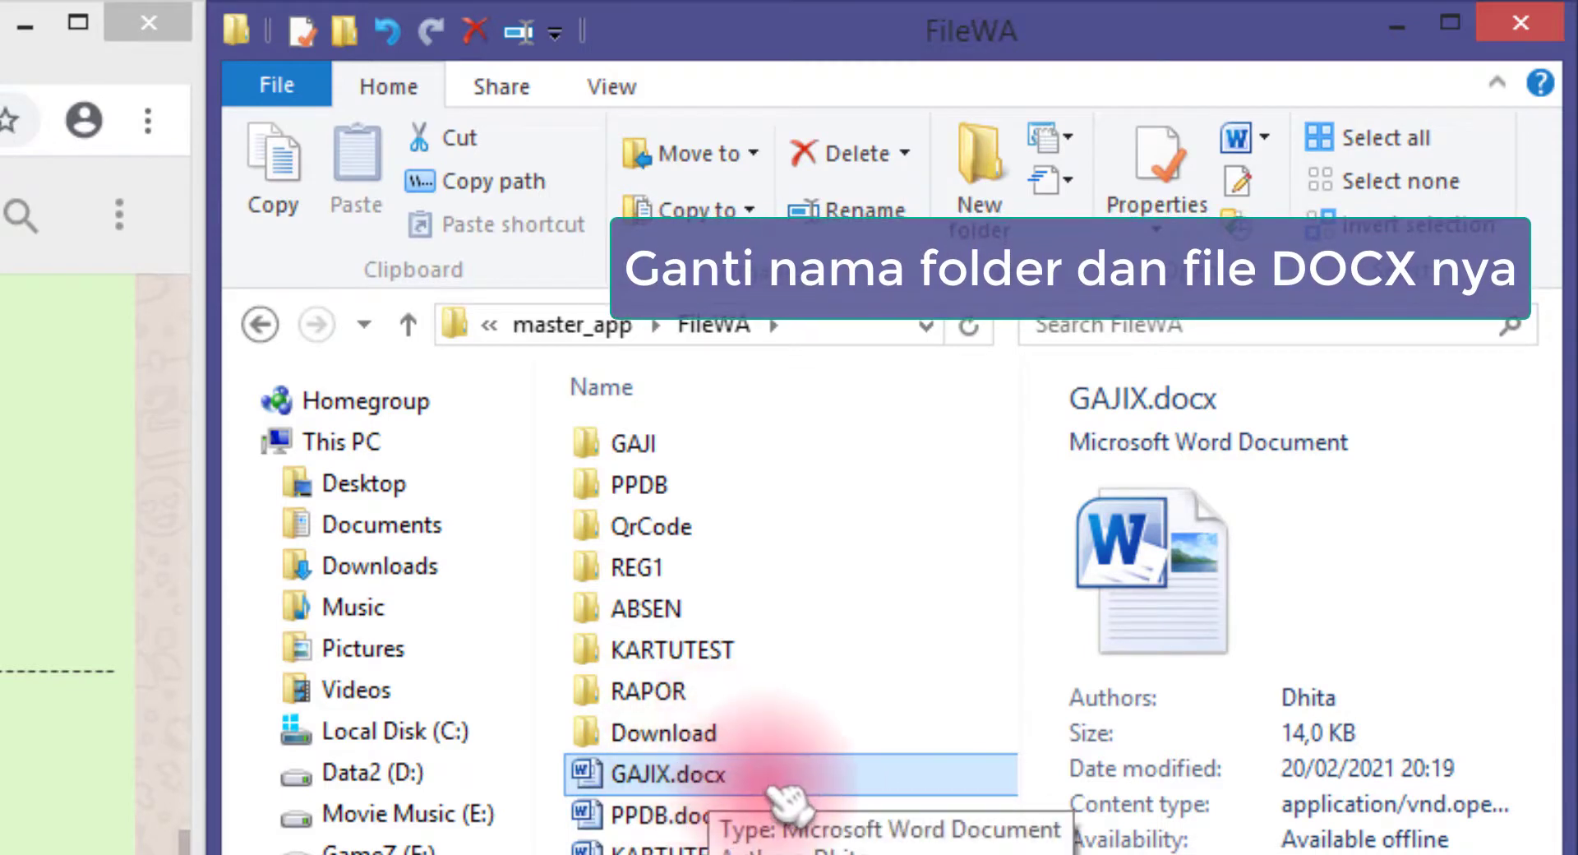
pyautogui.hotkey('alt', 'Tab')
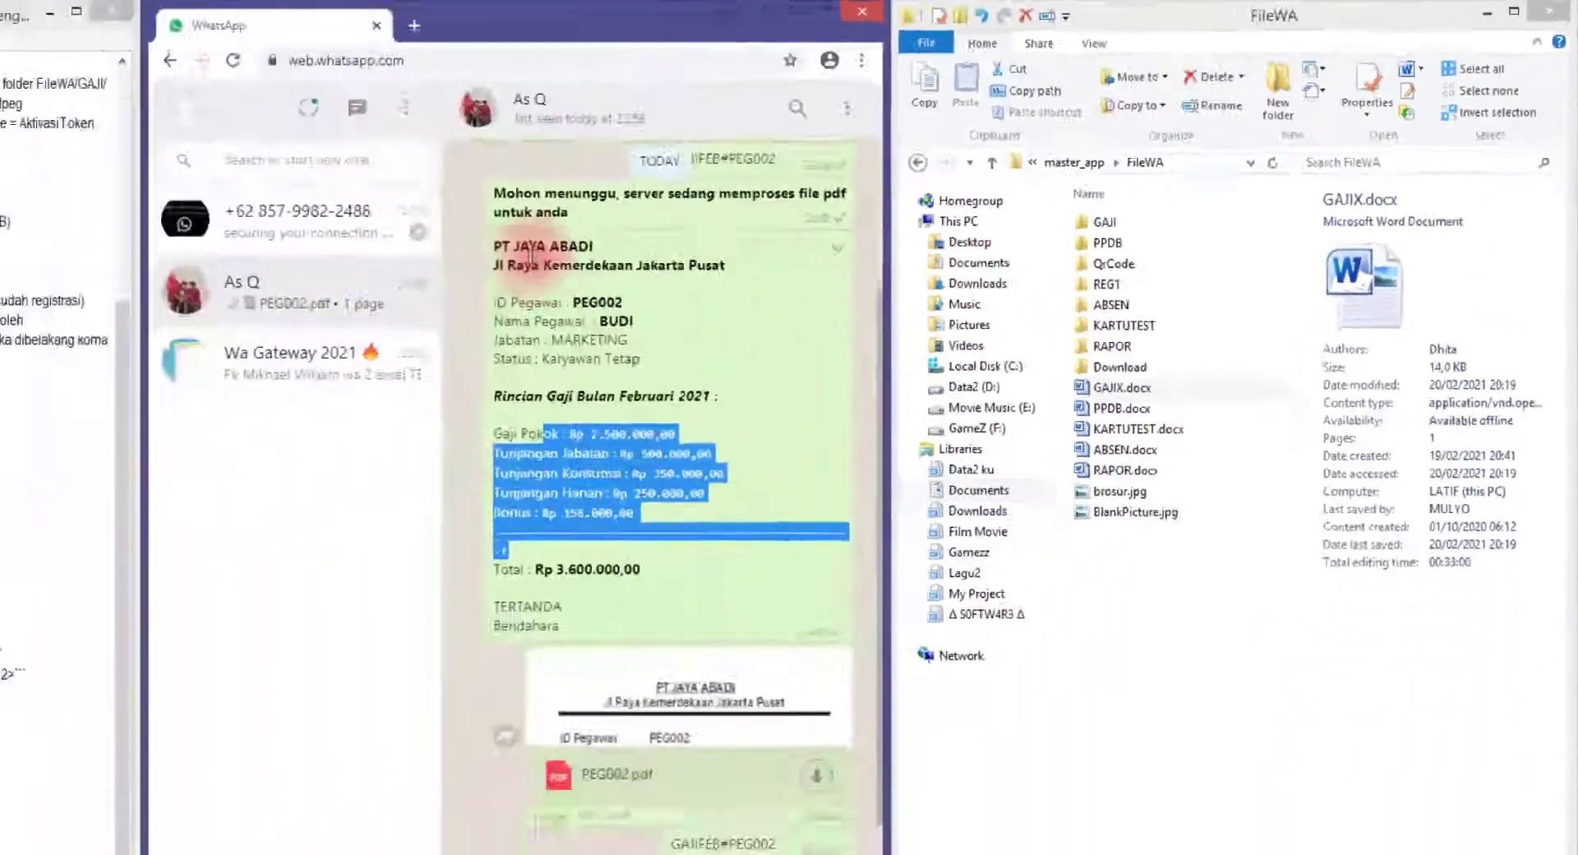
pyautogui.moveTo(702, 206); pyautogui.dragTo(694, 475)
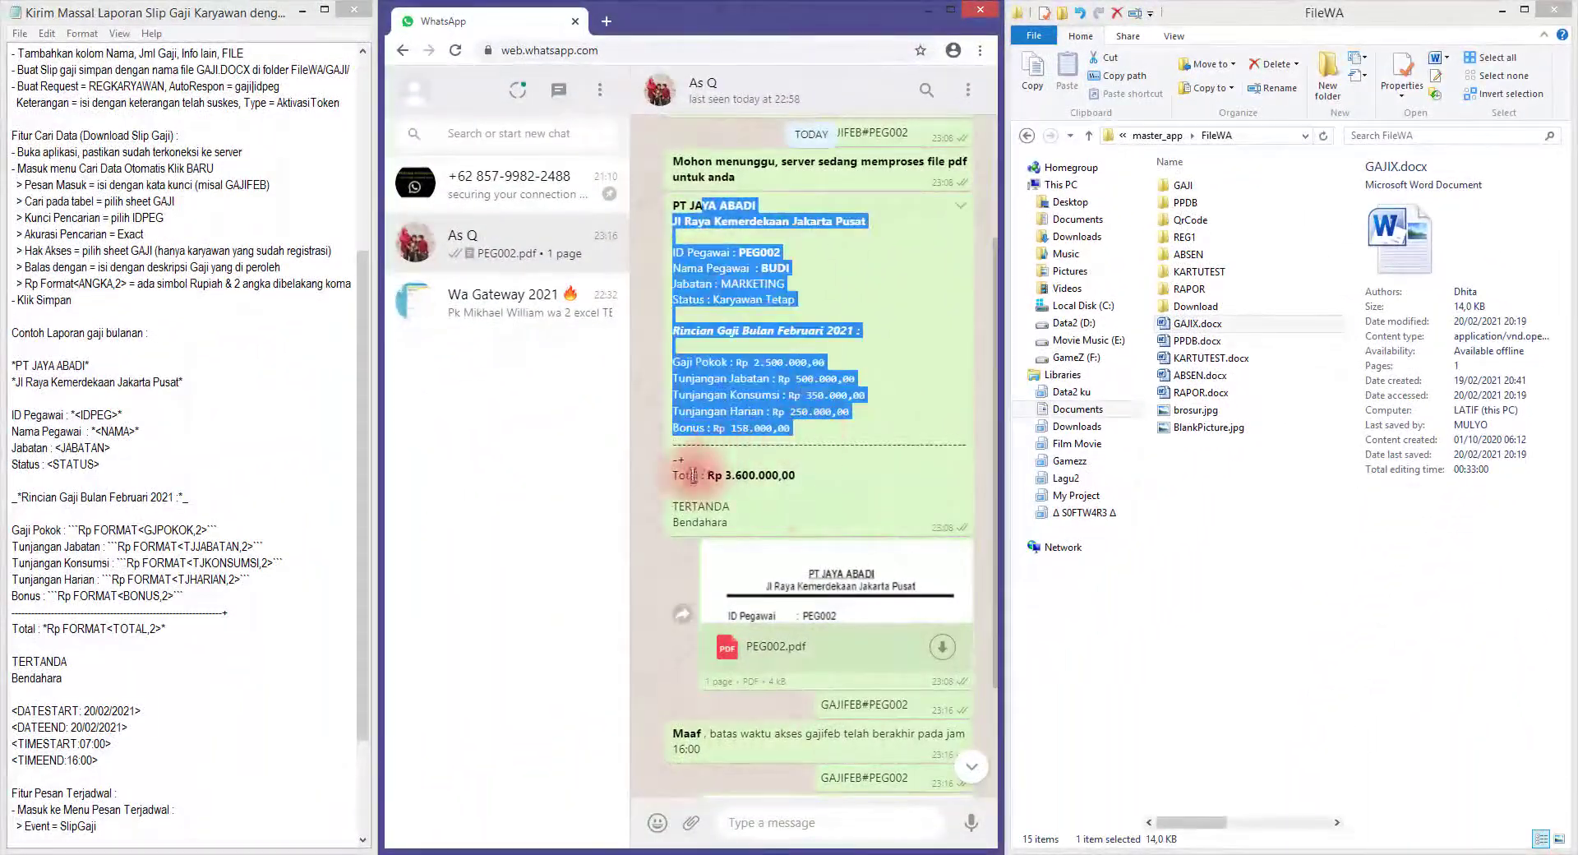
# Resend GAJIFEB#PEG002 and look over the new PEG002 salary-slip text reply
pyautogui.moveTo(843, 616); pyautogui.dragTo(911, 616)
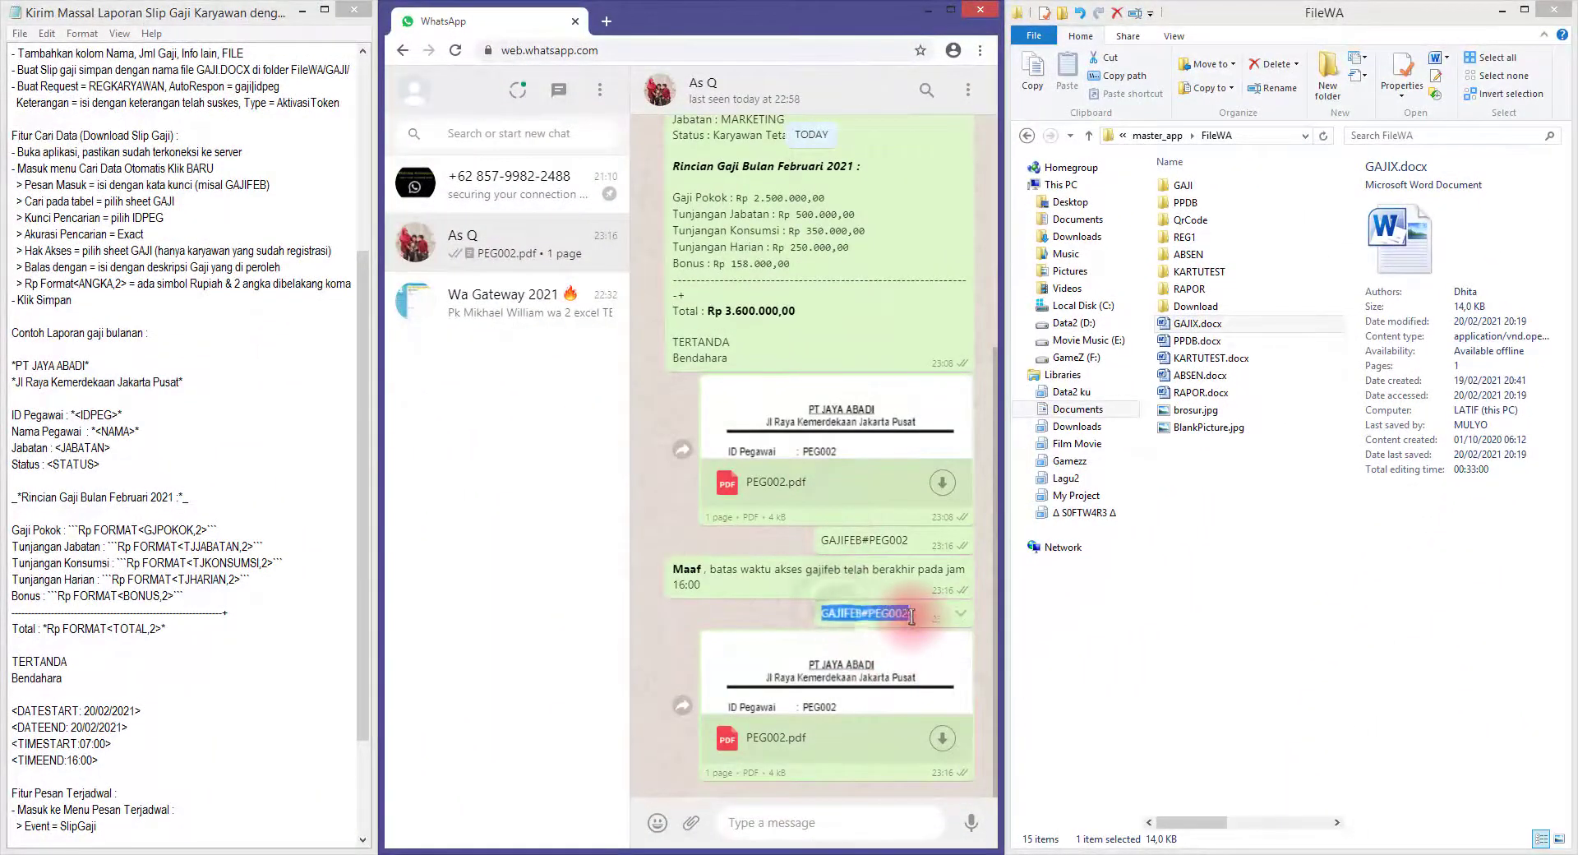
pyautogui.press('Return')
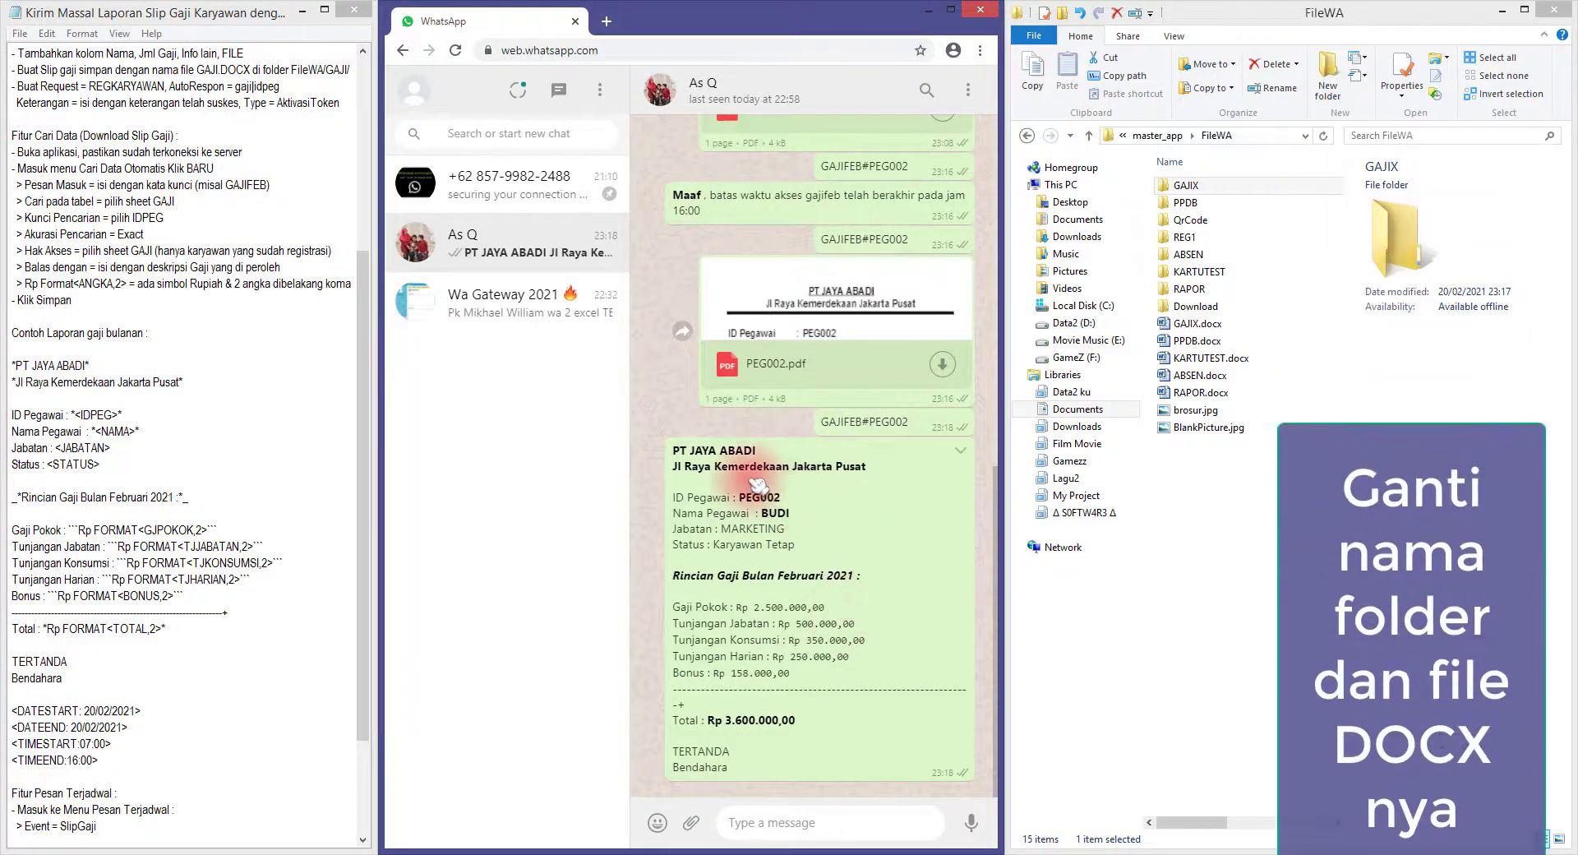
pyautogui.moveTo(686, 451); pyautogui.dragTo(814, 671)
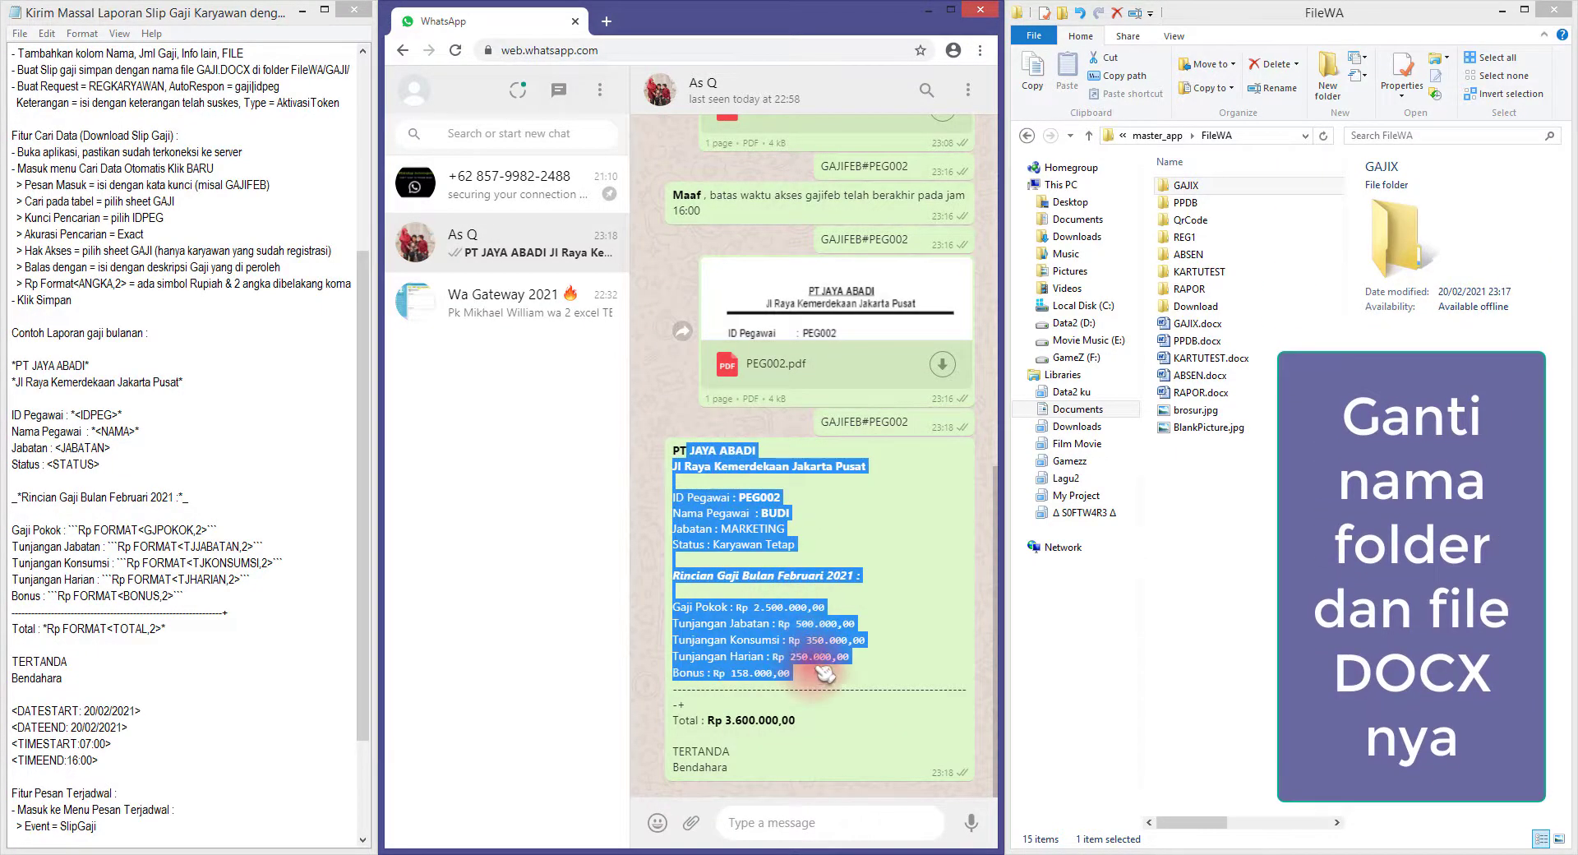
pyautogui.click(807, 587)
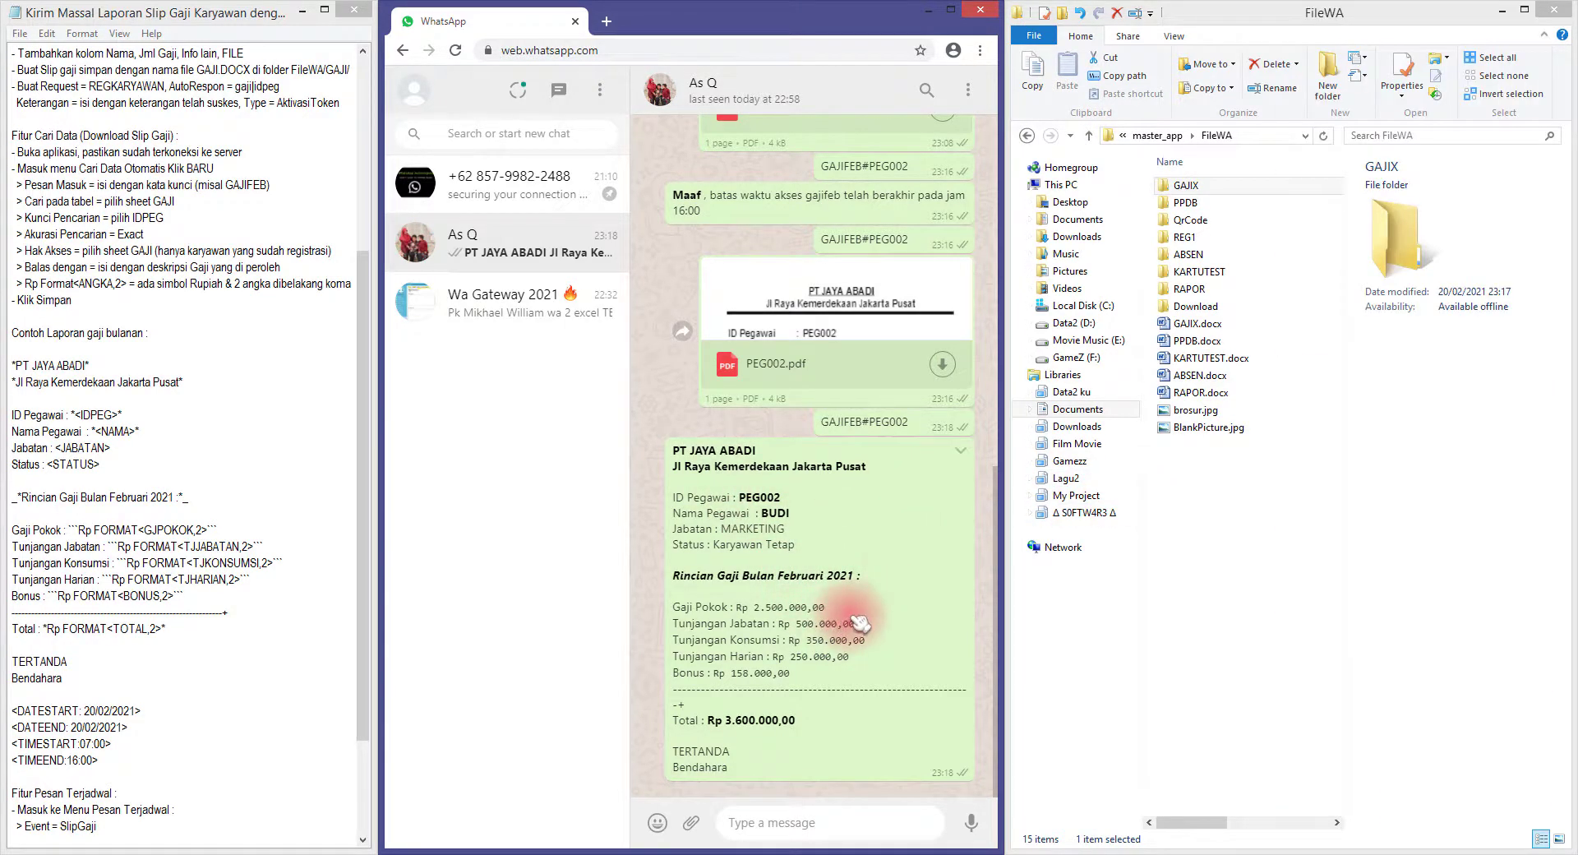
pyautogui.click(1198, 324)
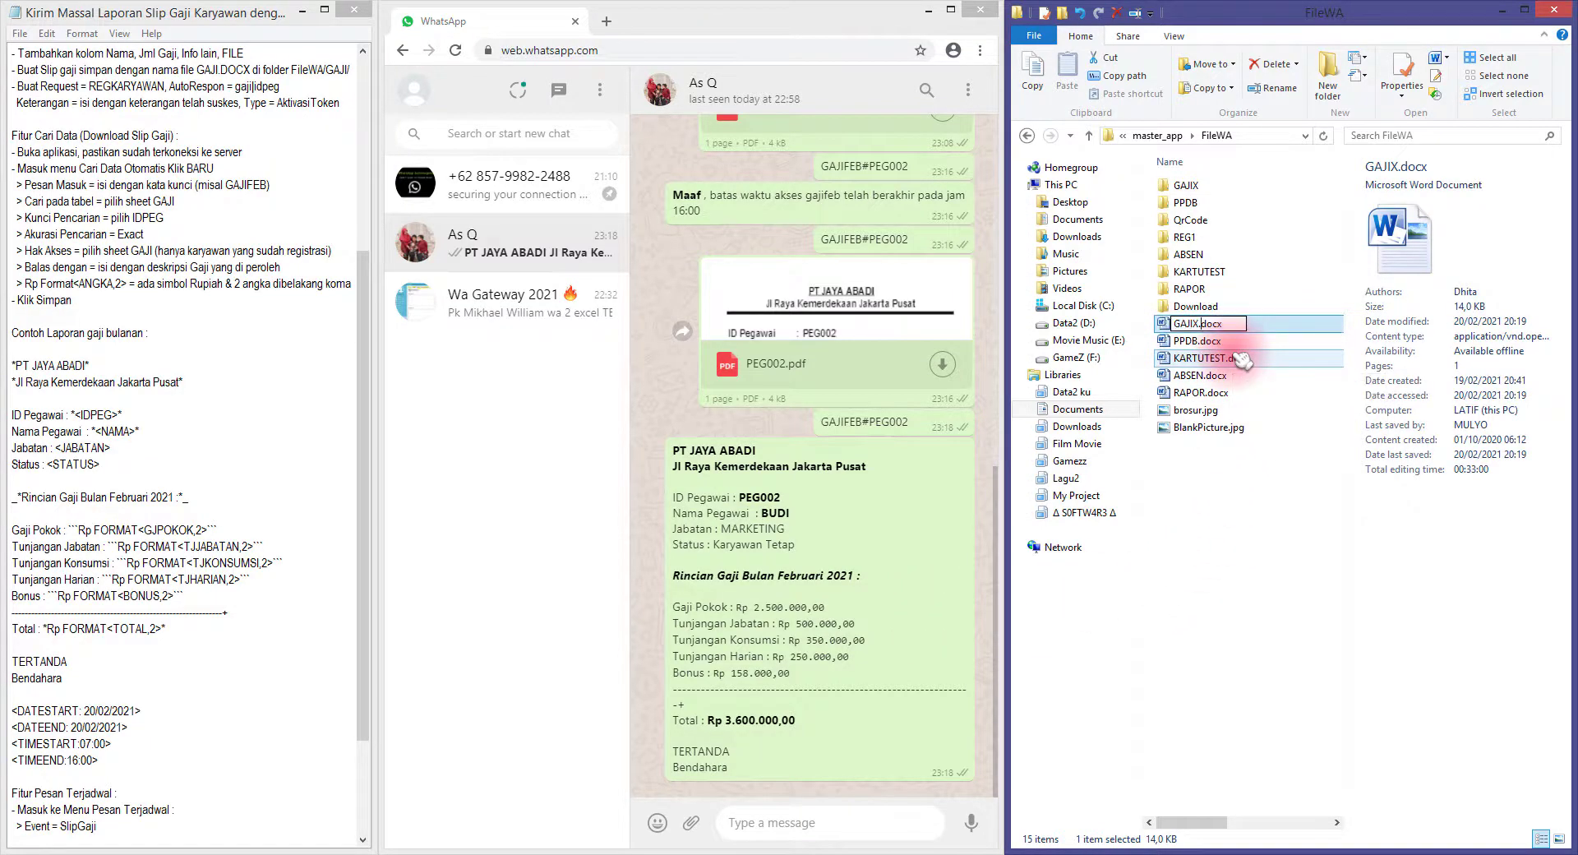
# Restore the GAJI.docx name and resend GAJIFEB#PEG002 to receive the PEG002.pdf slip
pyautogui.press('Return')
pyautogui.press('Up')
pyautogui.press('Up')
pyautogui.press('Up')
pyautogui.press('Up')
pyautogui.press('Up')
pyautogui.press('Up')
pyautogui.press('Up')
pyautogui.press('Up')
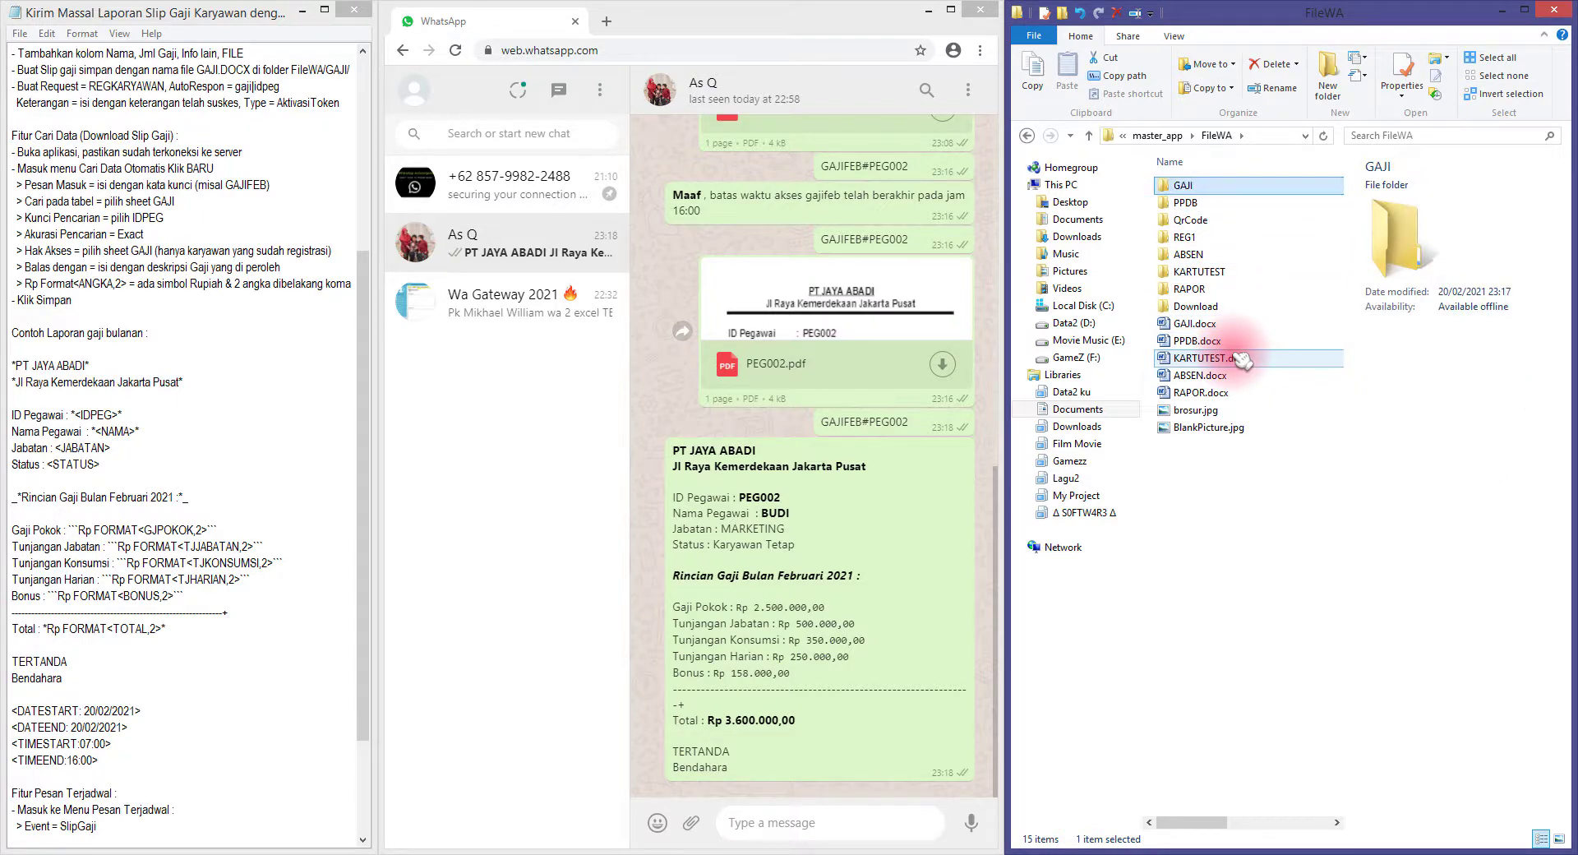
pyautogui.click(869, 425)
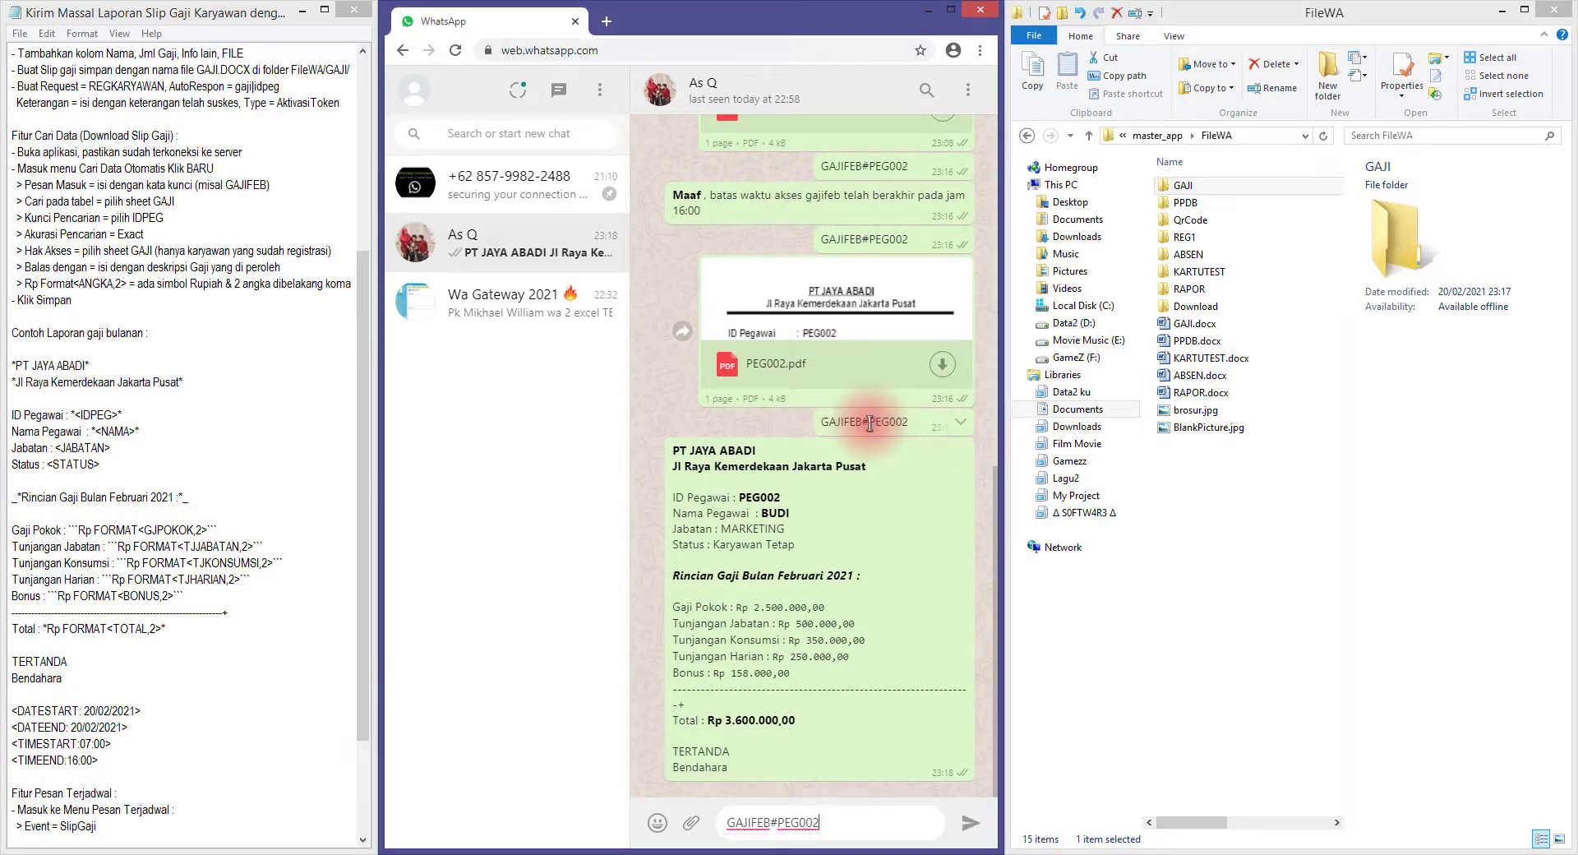
pyautogui.press('Return')
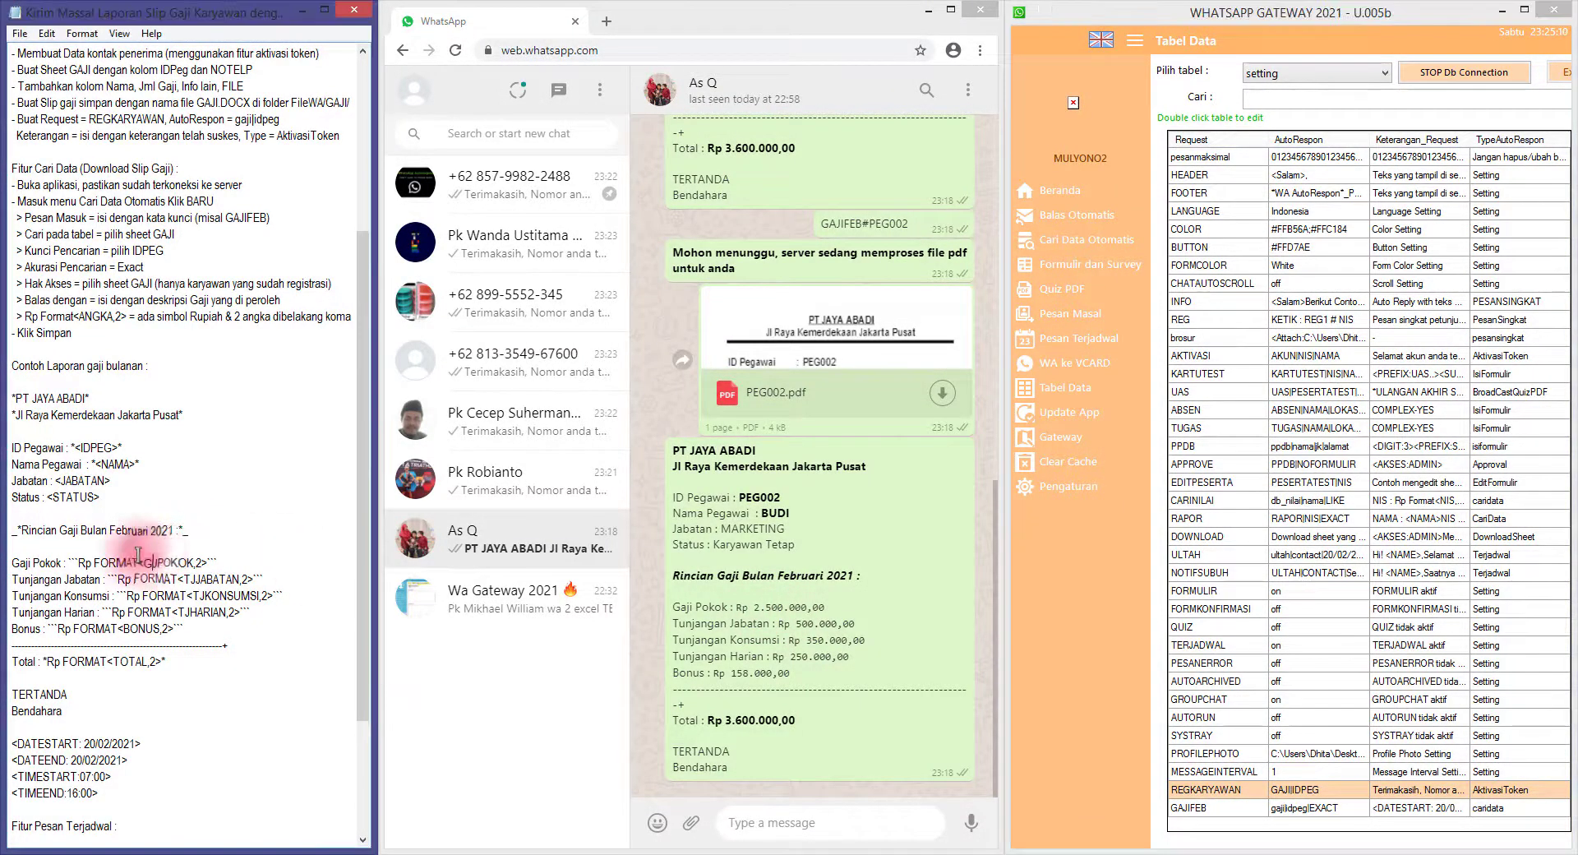
# Open the newly registered employee's REGKARYAWAN#PEG005 chat in WhatsApp Web
pyautogui.scroll(4, 137, 542)
pyautogui.scroll(2, 123, 535)
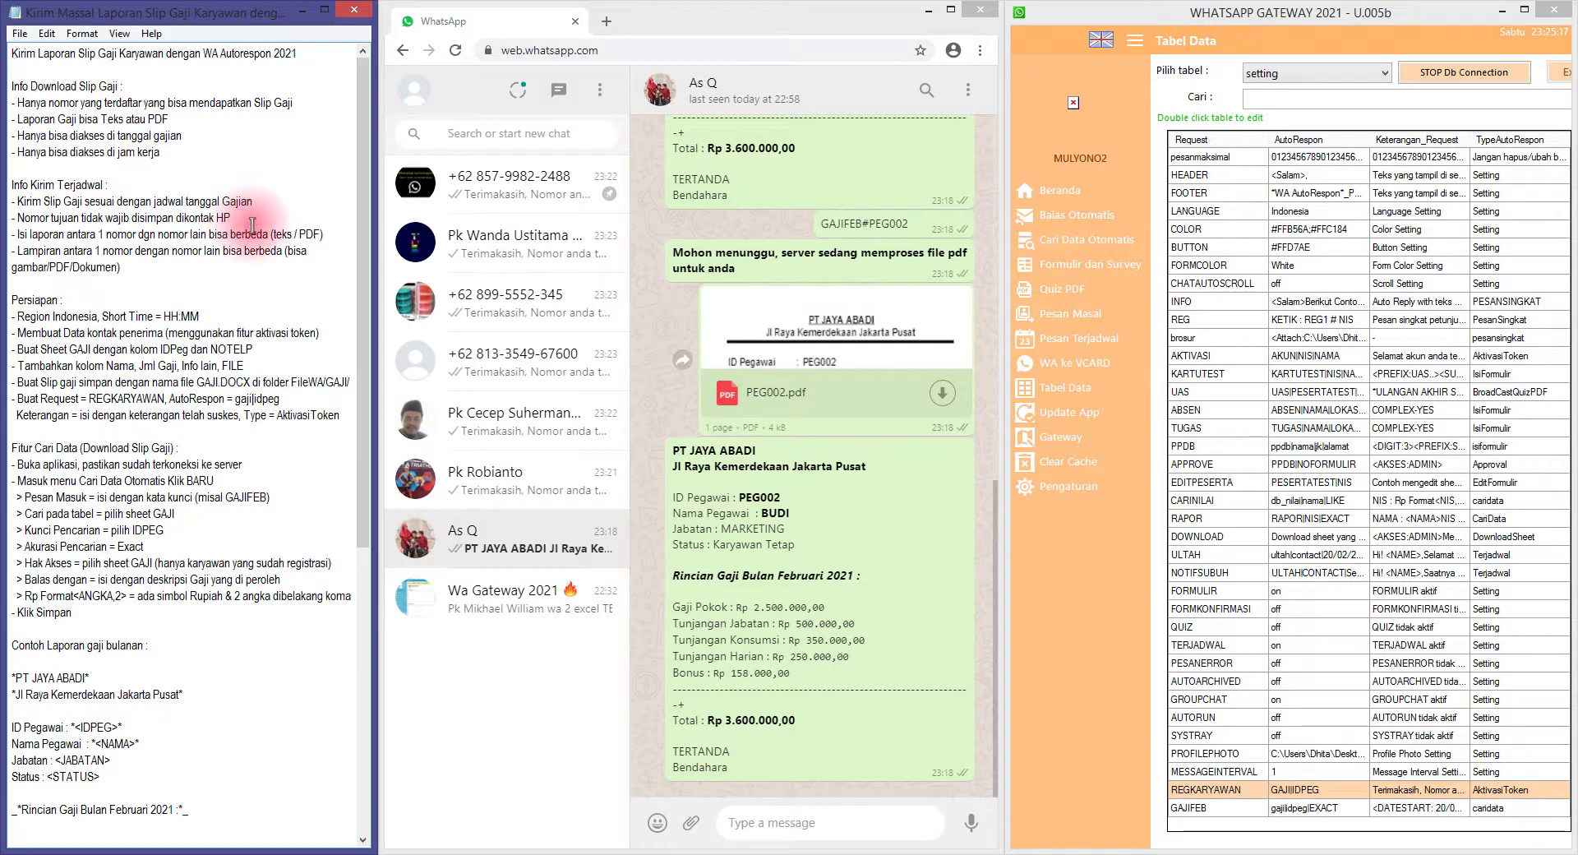
pyautogui.moveTo(212, 218); pyautogui.dragTo(35, 218)
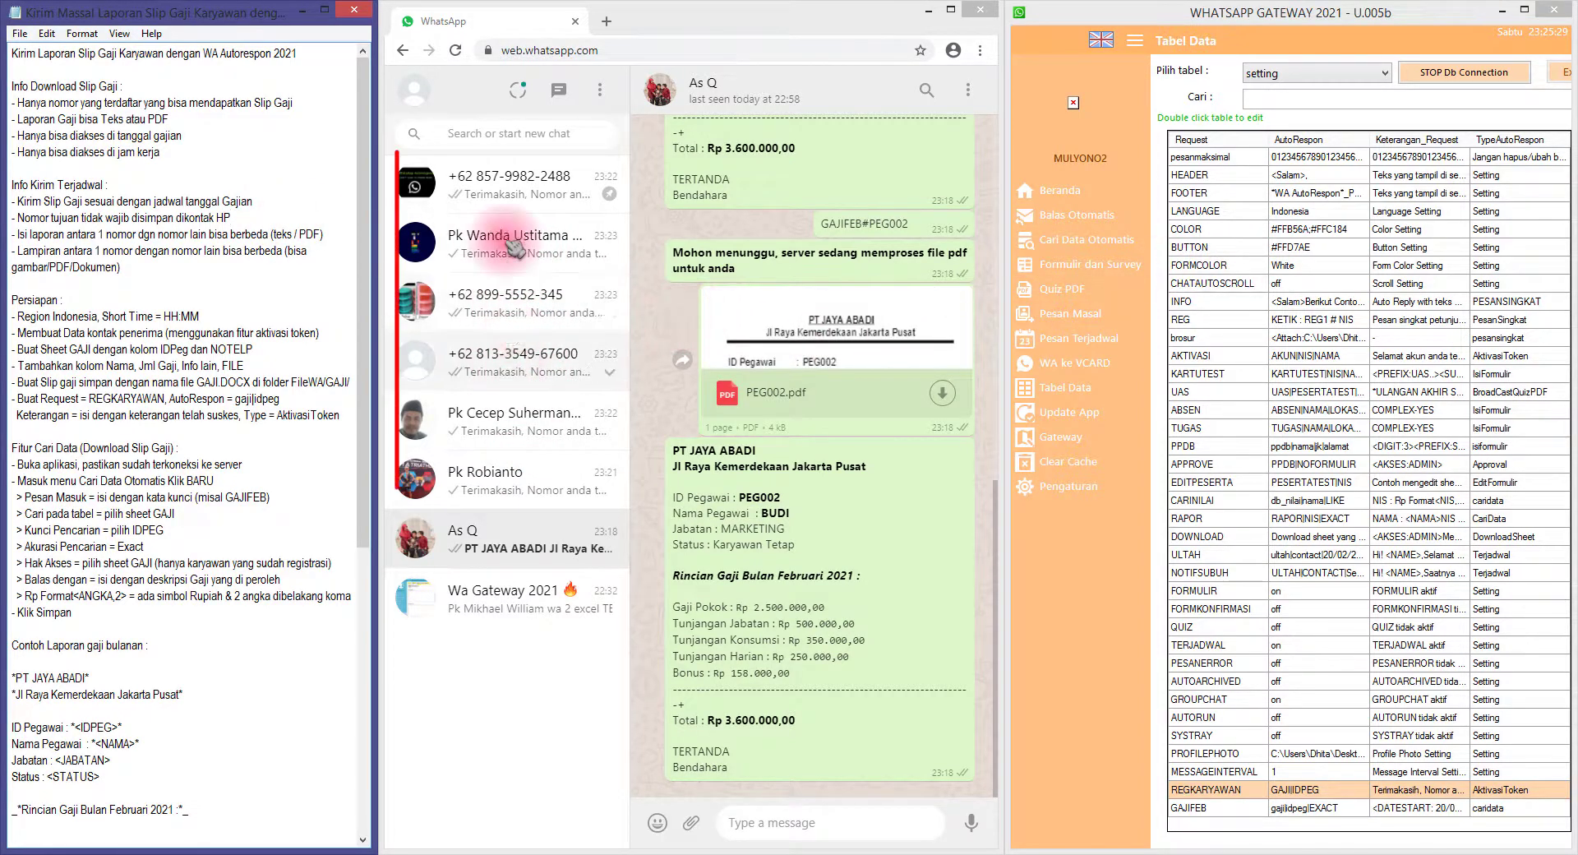
pyautogui.click(516, 301)
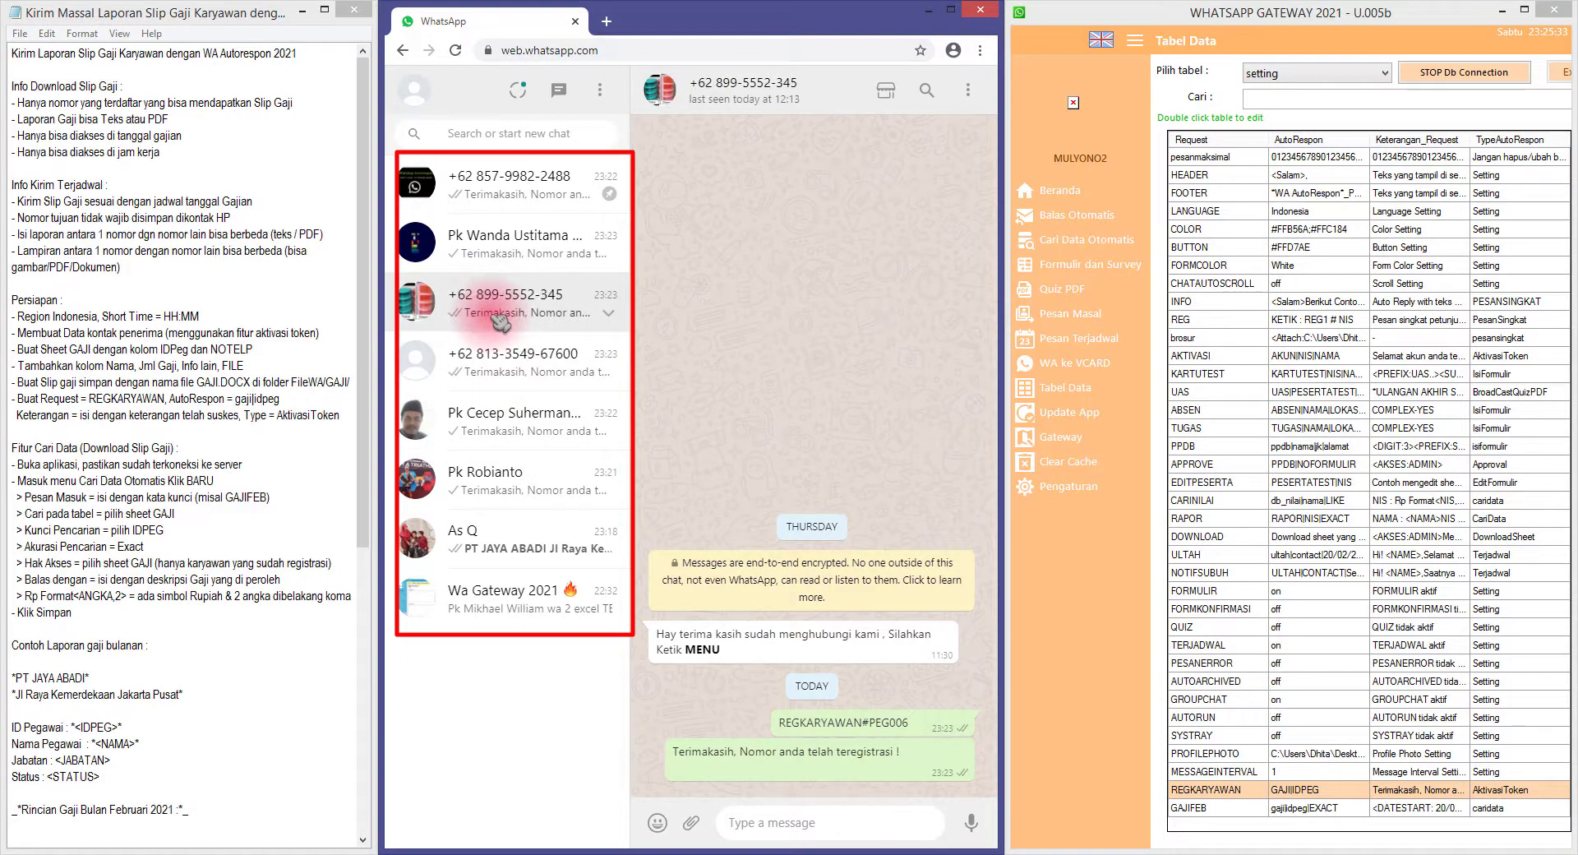
pyautogui.click(518, 365)
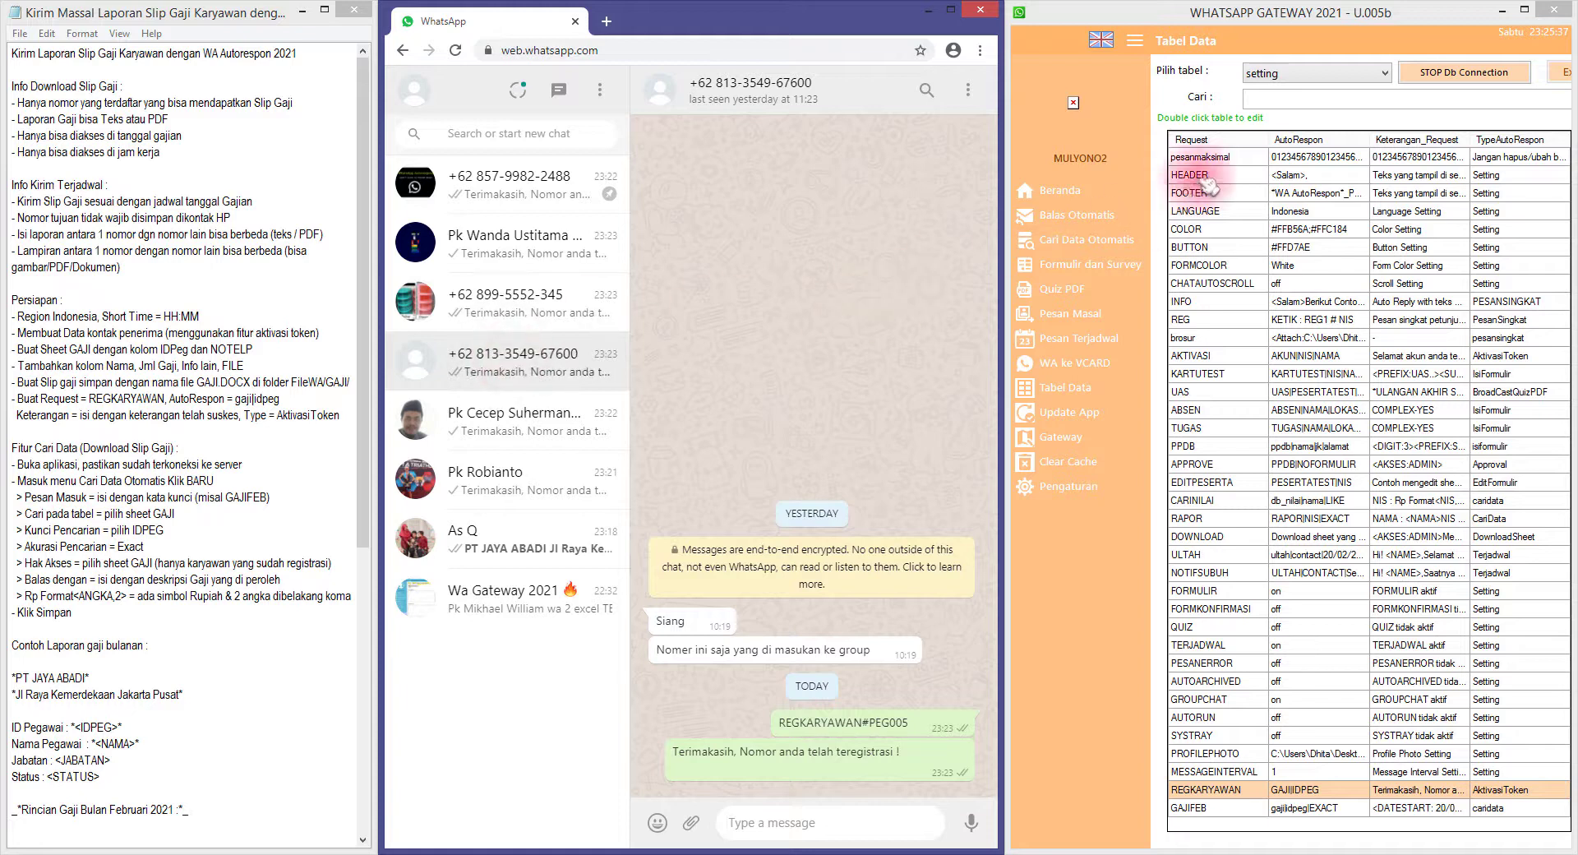
pyautogui.click(1304, 75)
# Display the gaji table and widen the NOTELP column to show full phone numbers
pyautogui.click(1303, 162)
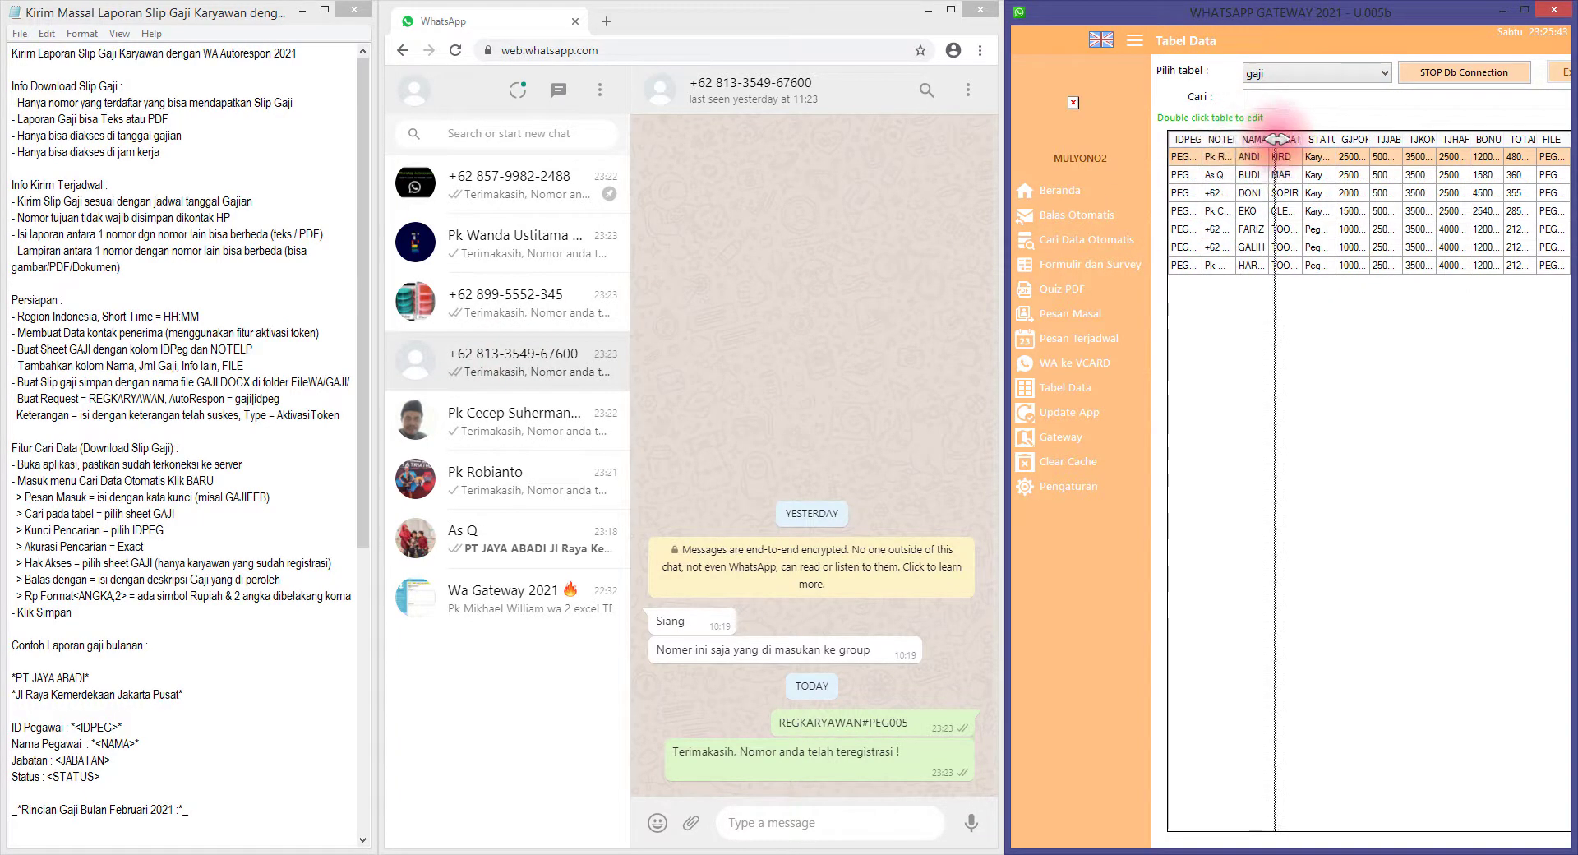
pyautogui.moveTo(1275, 138); pyautogui.dragTo(1275, 142)
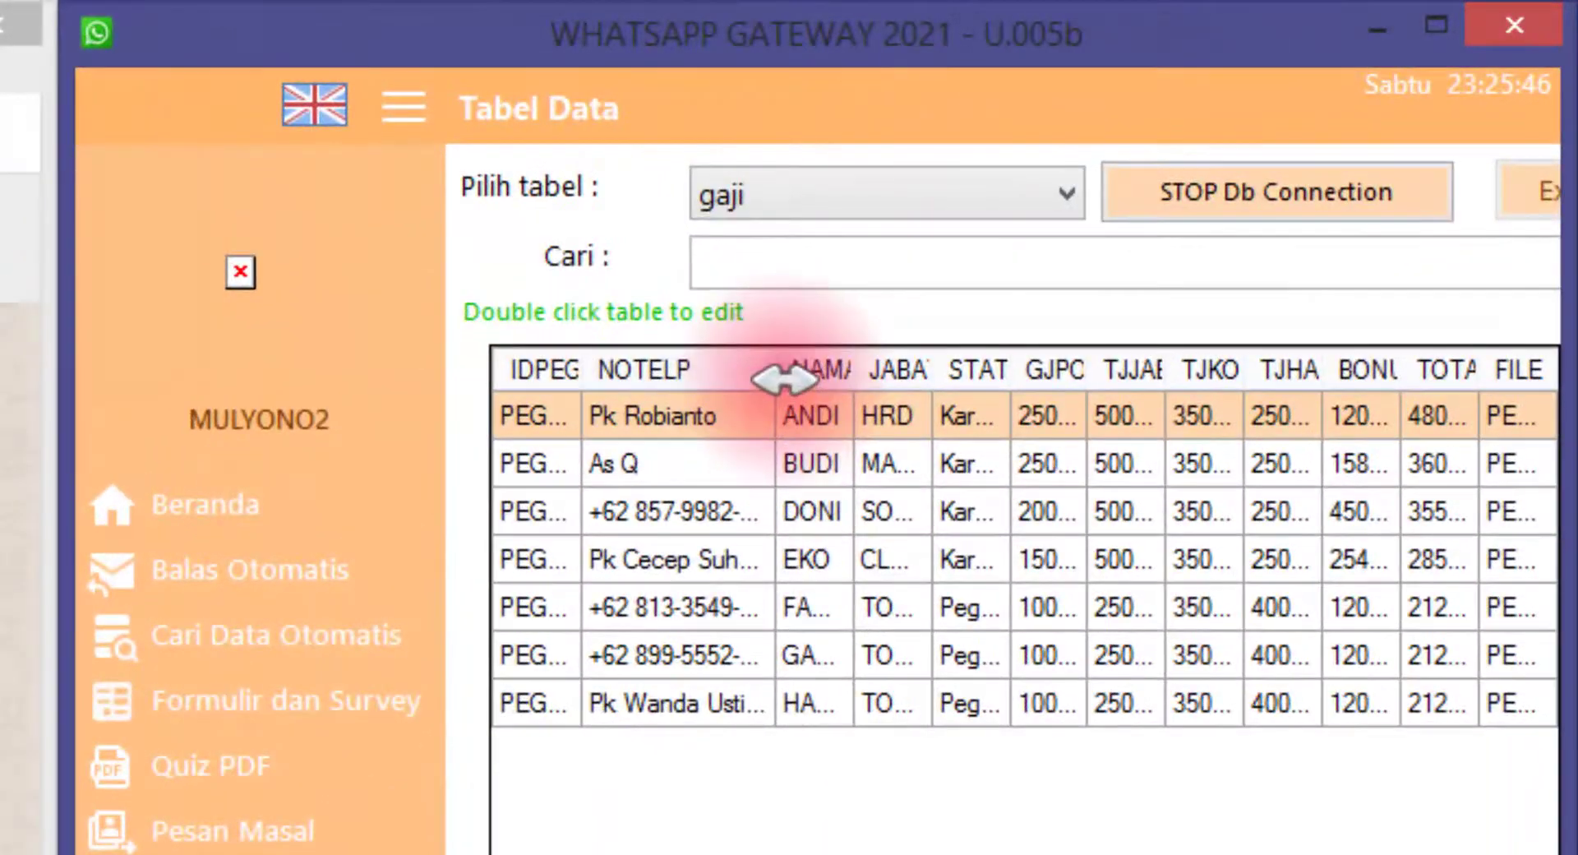
pyautogui.moveTo(1277, 142); pyautogui.dragTo(1302, 142)
pyautogui.moveTo(843, 378); pyautogui.dragTo(836, 378)
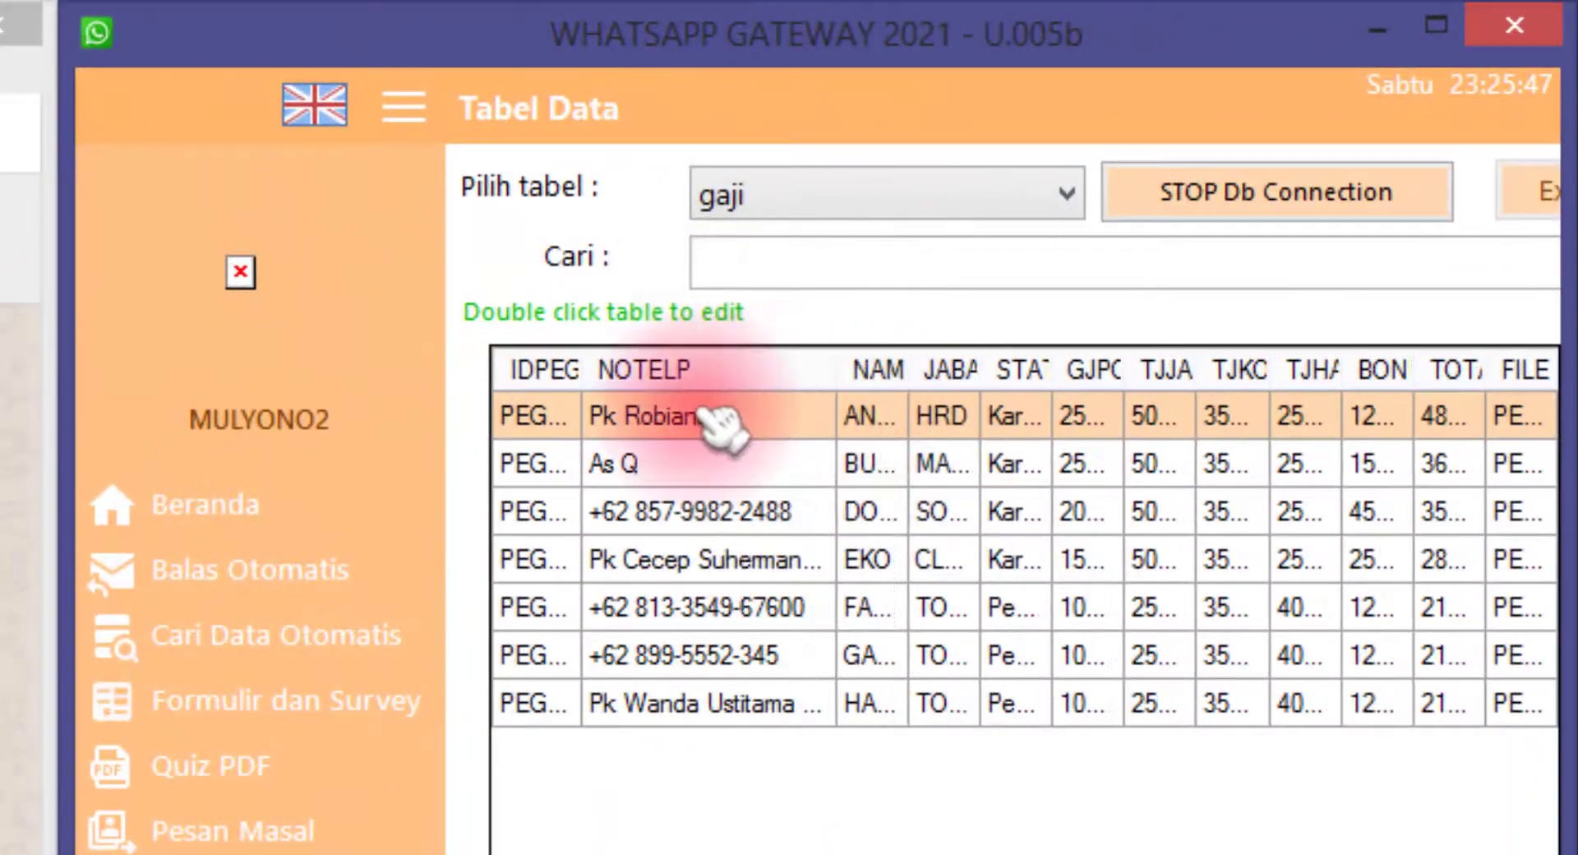
# Review employee rows PEG001–PEG006 and widen the IDPEG column to show full IDs
pyautogui.click(713, 514)
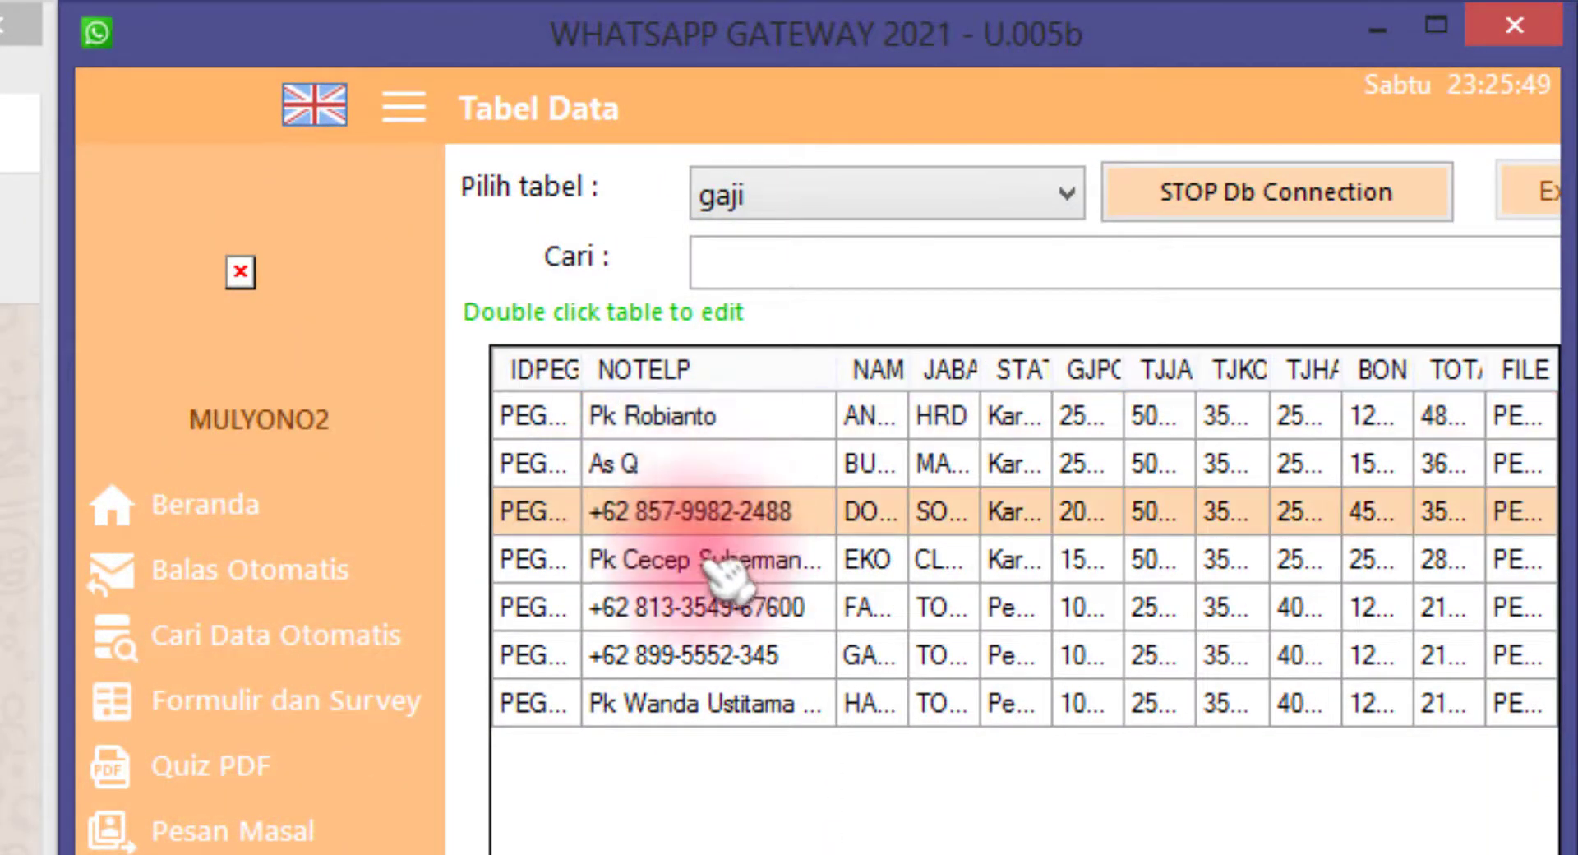
pyautogui.click(714, 612)
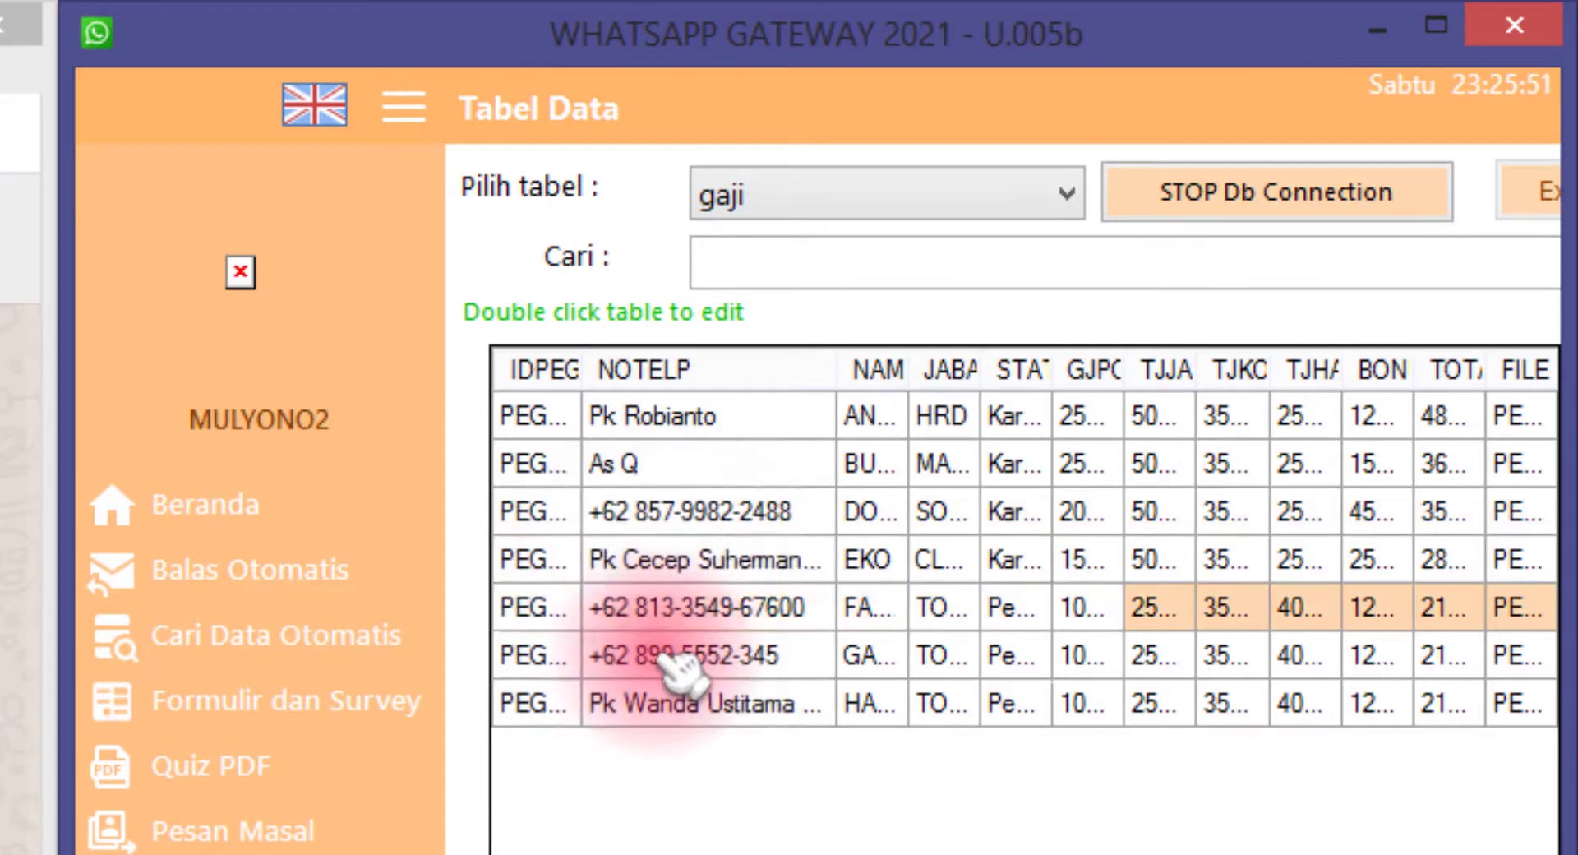
pyautogui.click(785, 653)
pyautogui.click(785, 606)
pyautogui.click(785, 653)
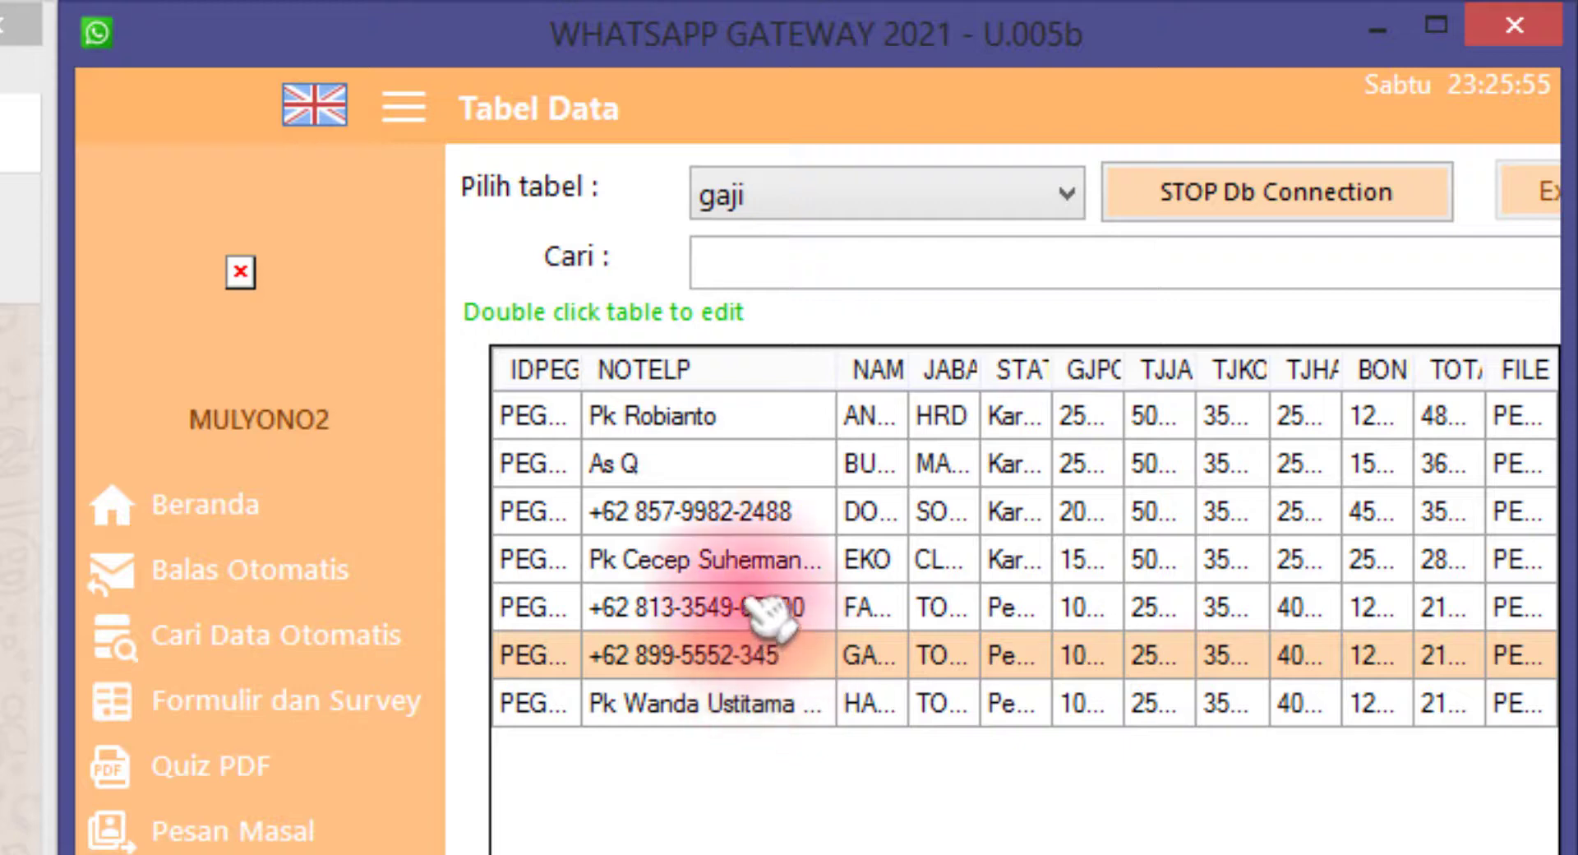
pyautogui.click(764, 563)
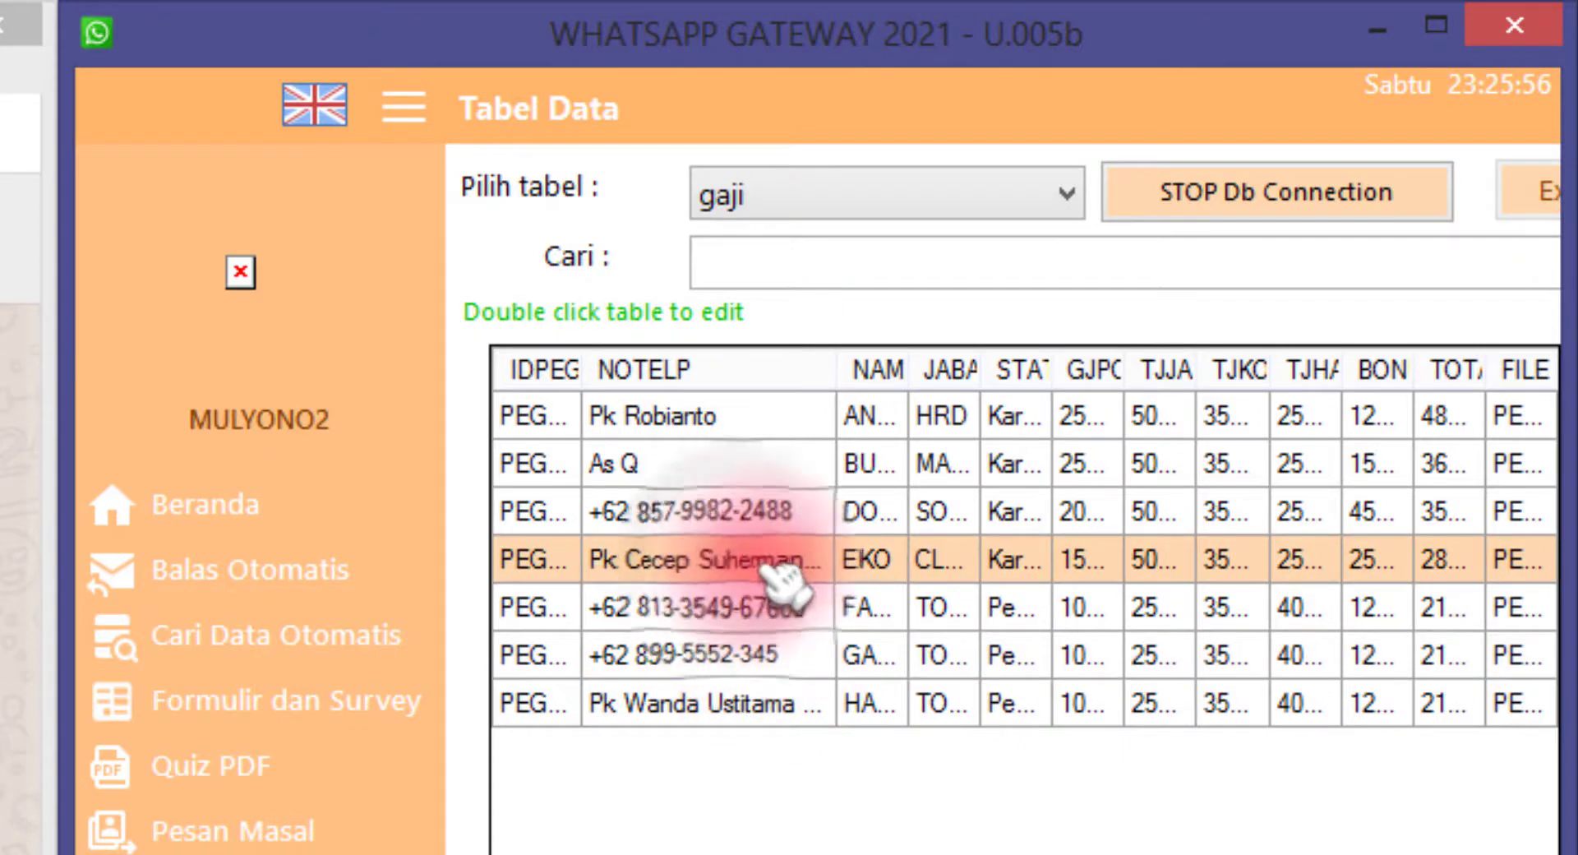
pyautogui.click(758, 524)
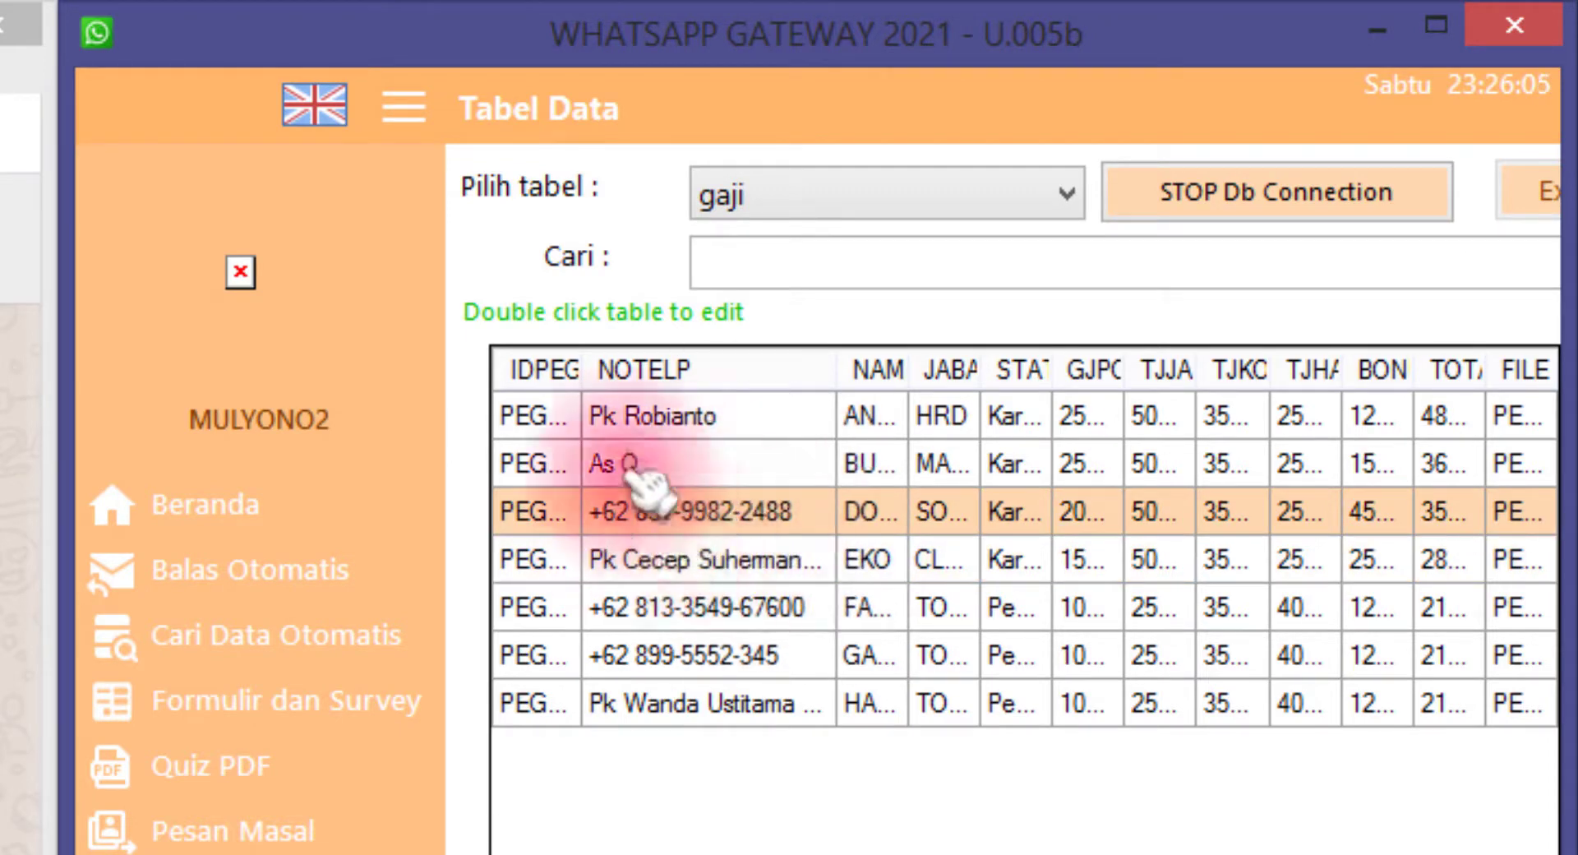
pyautogui.click(690, 425)
pyautogui.click(693, 464)
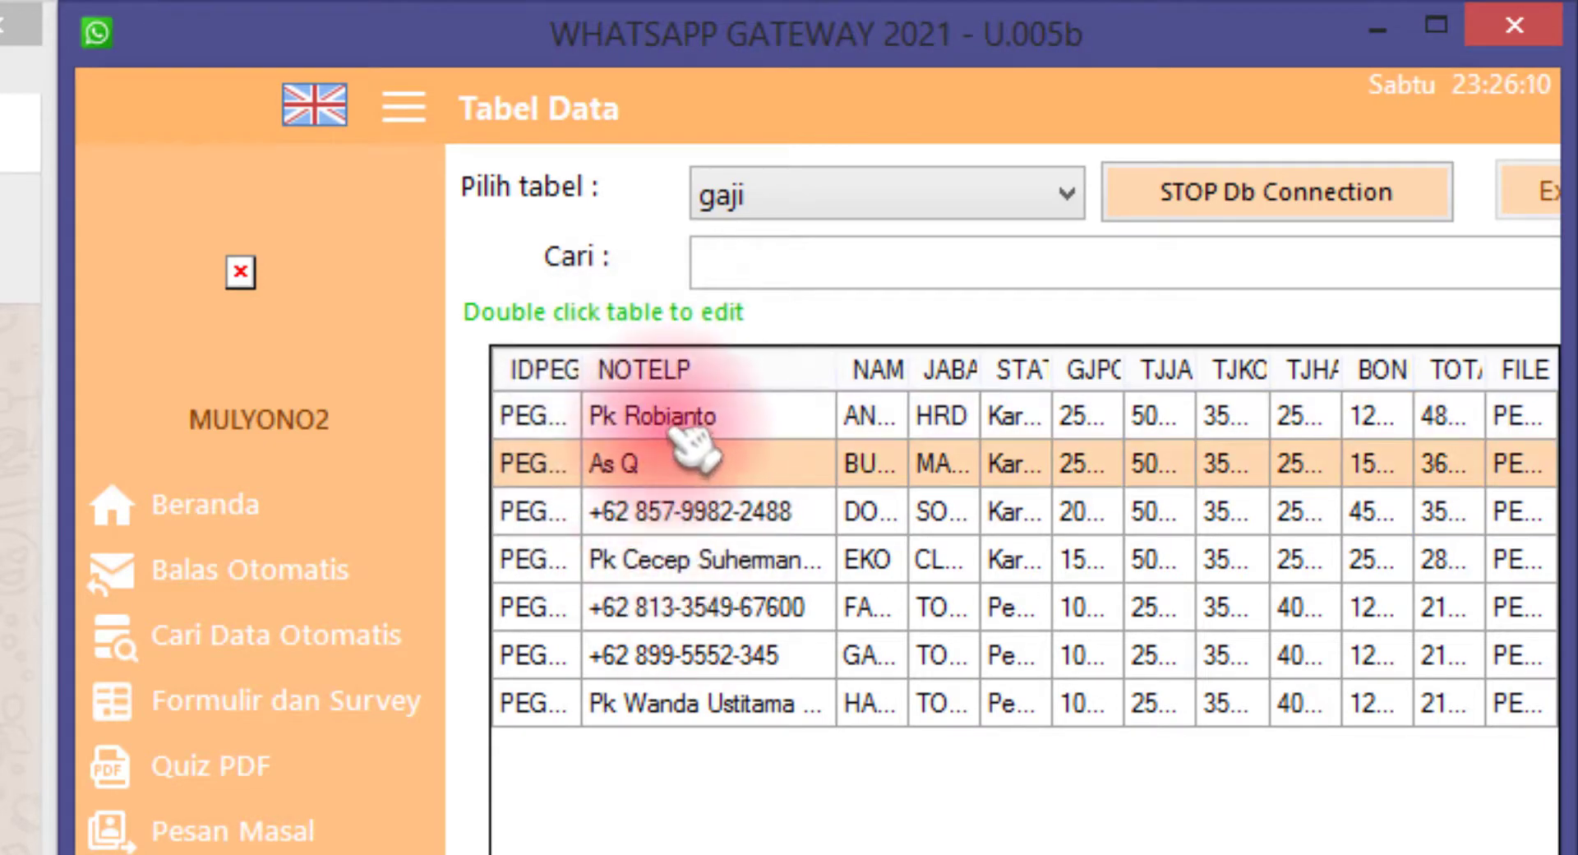
pyautogui.moveTo(583, 370); pyautogui.dragTo(631, 370)
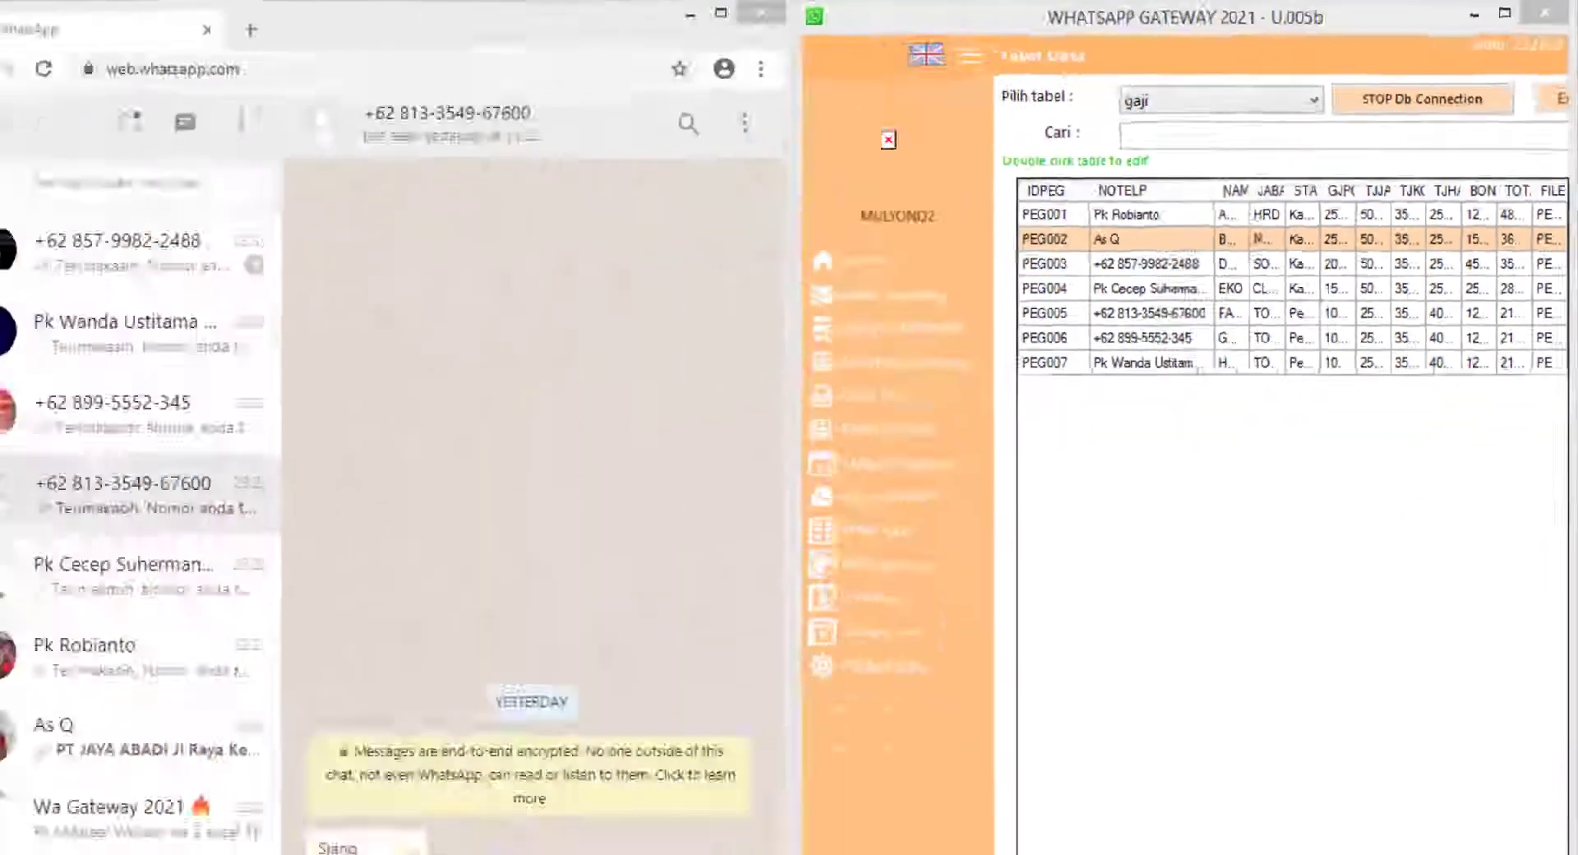
# Start a new scheduled message in Pesan Terjadwal using the gaji table as data source
pyautogui.scroll(-5, 189, 460)
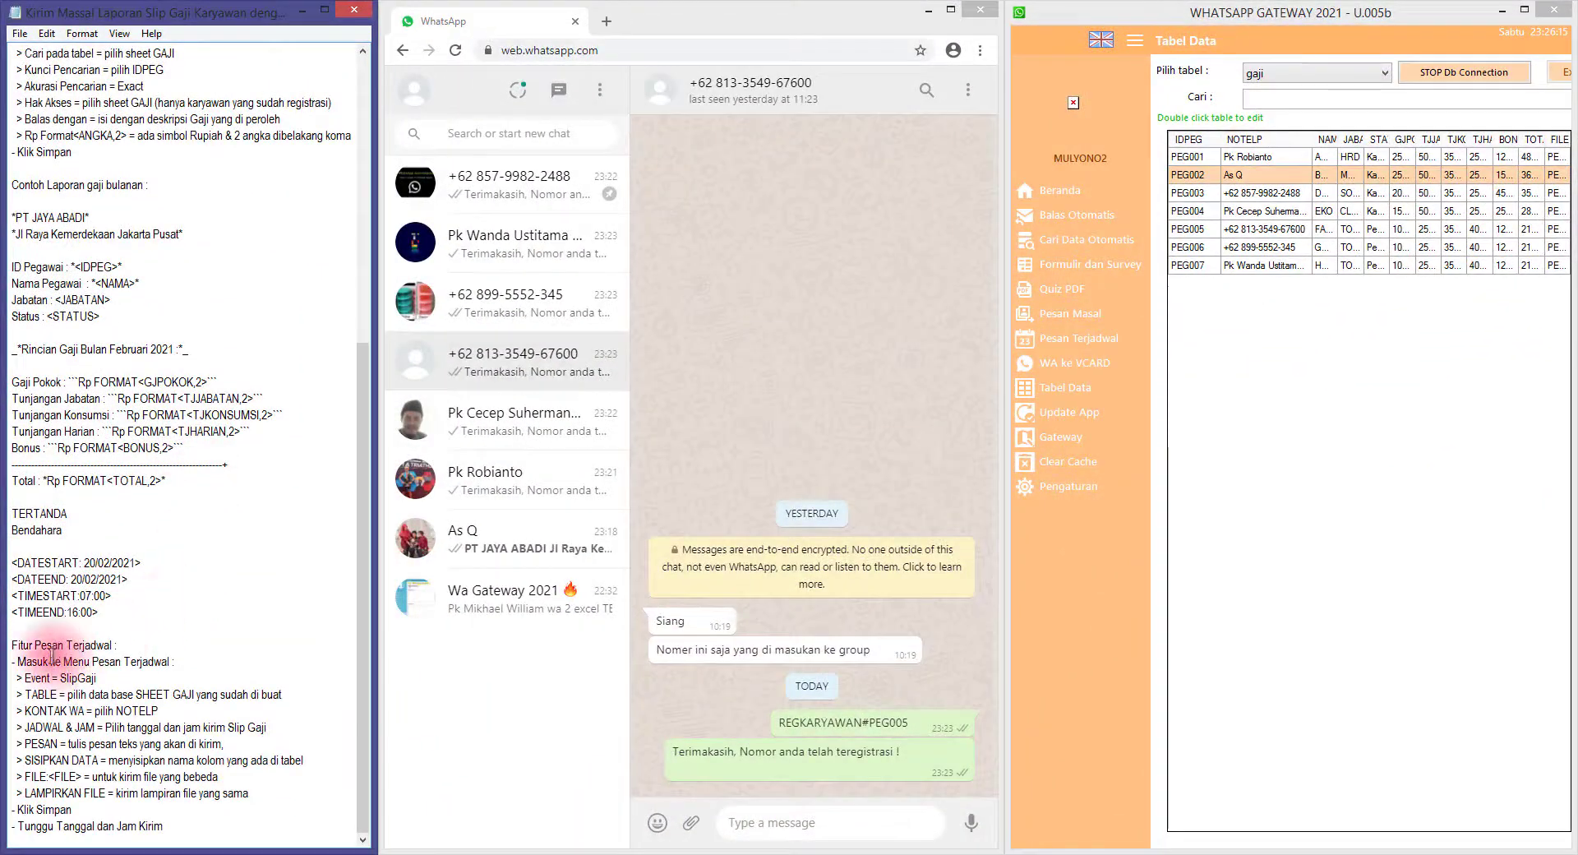
pyautogui.moveTo(140, 664); pyautogui.dragTo(169, 664)
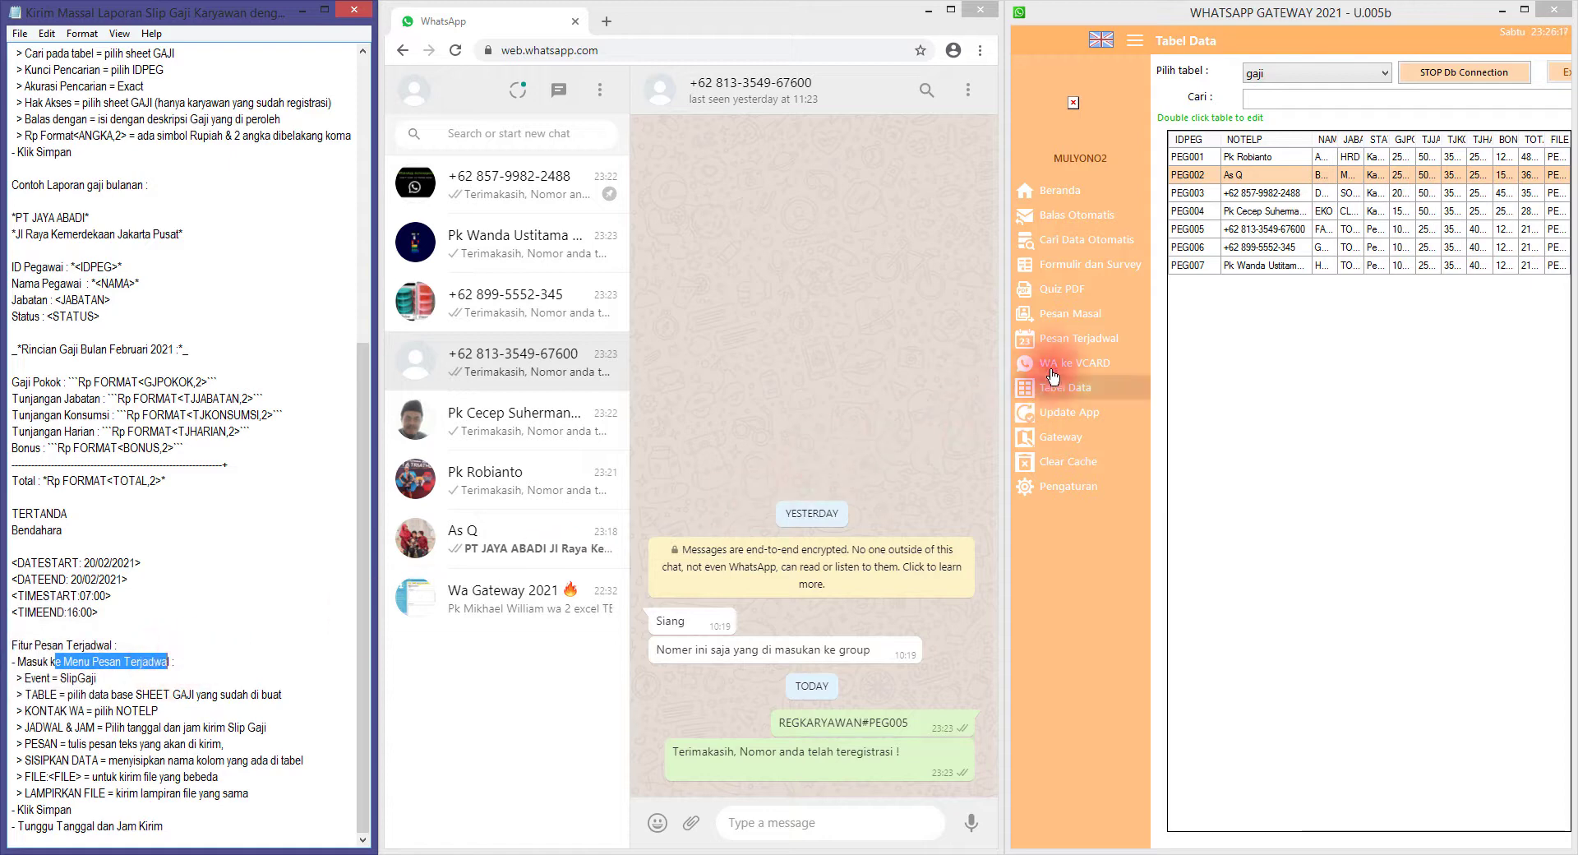
pyautogui.click(1068, 341)
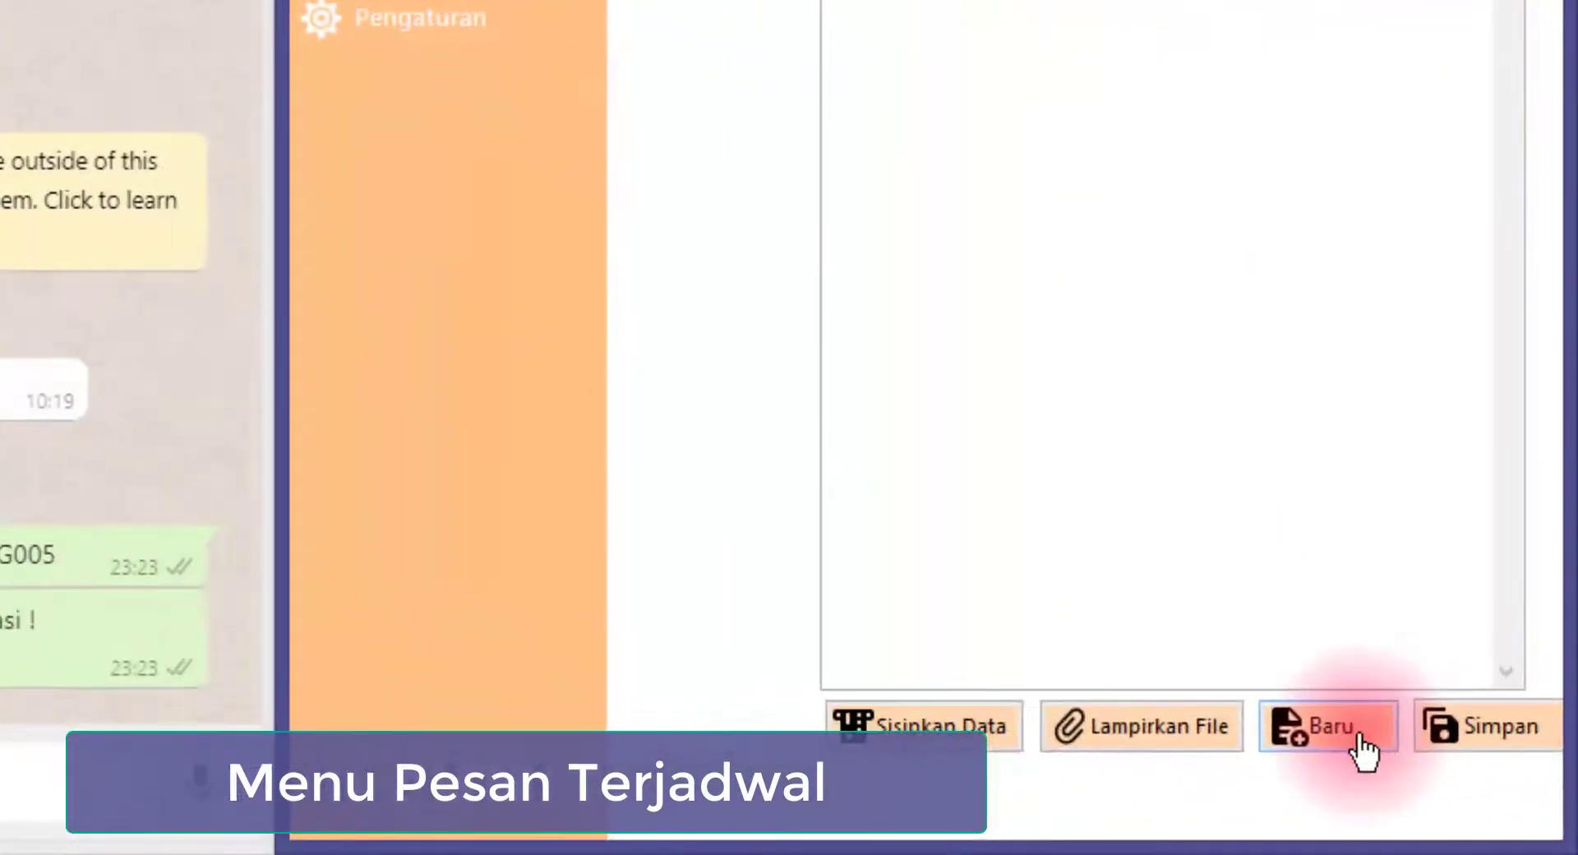
pyautogui.click(1483, 801)
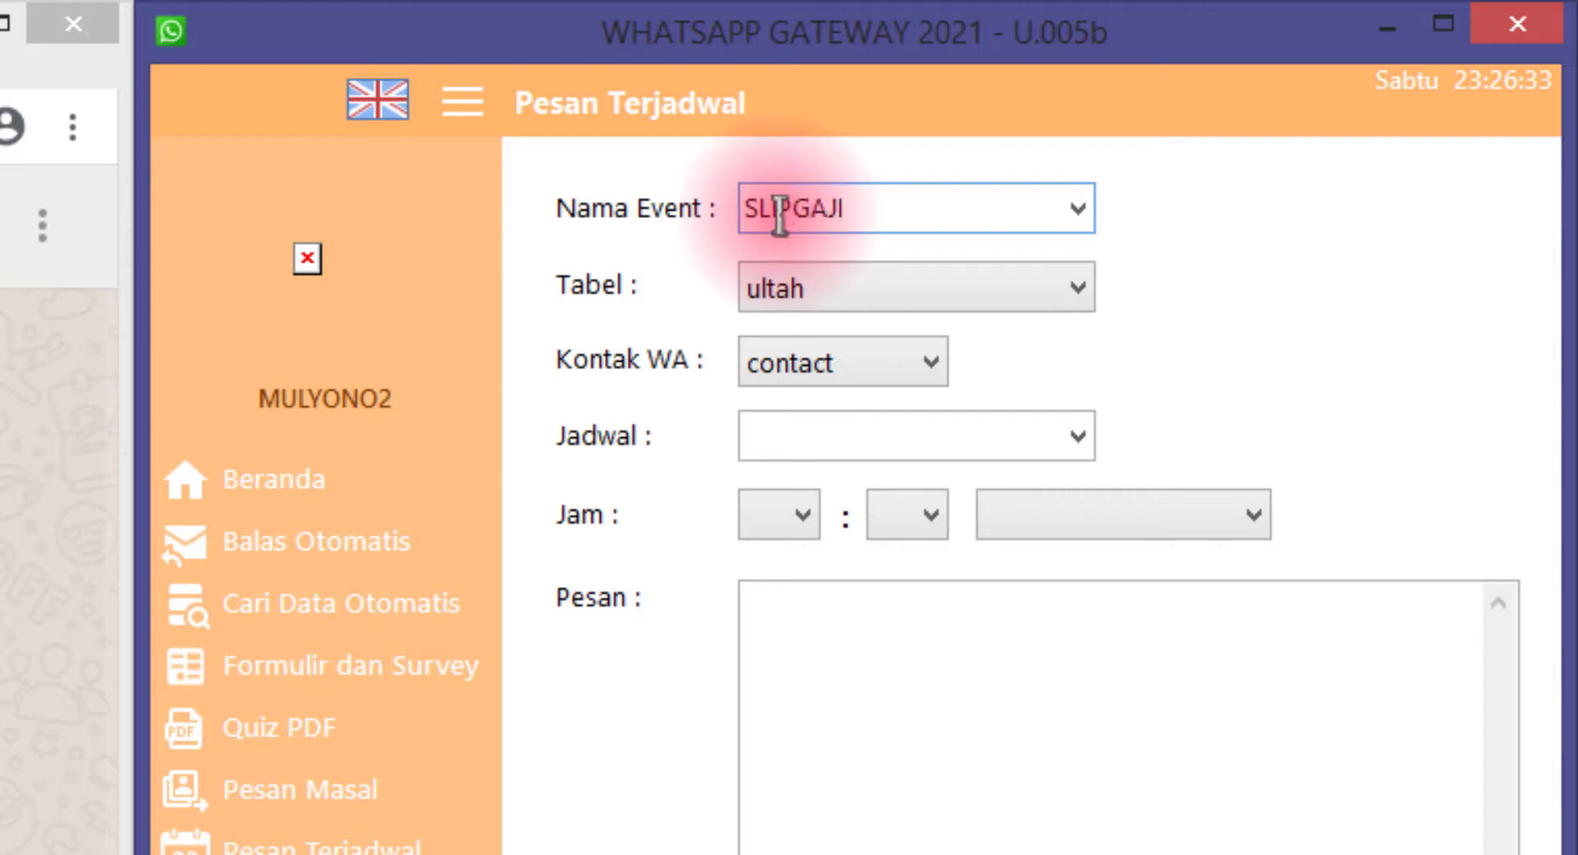
pyautogui.click(896, 288)
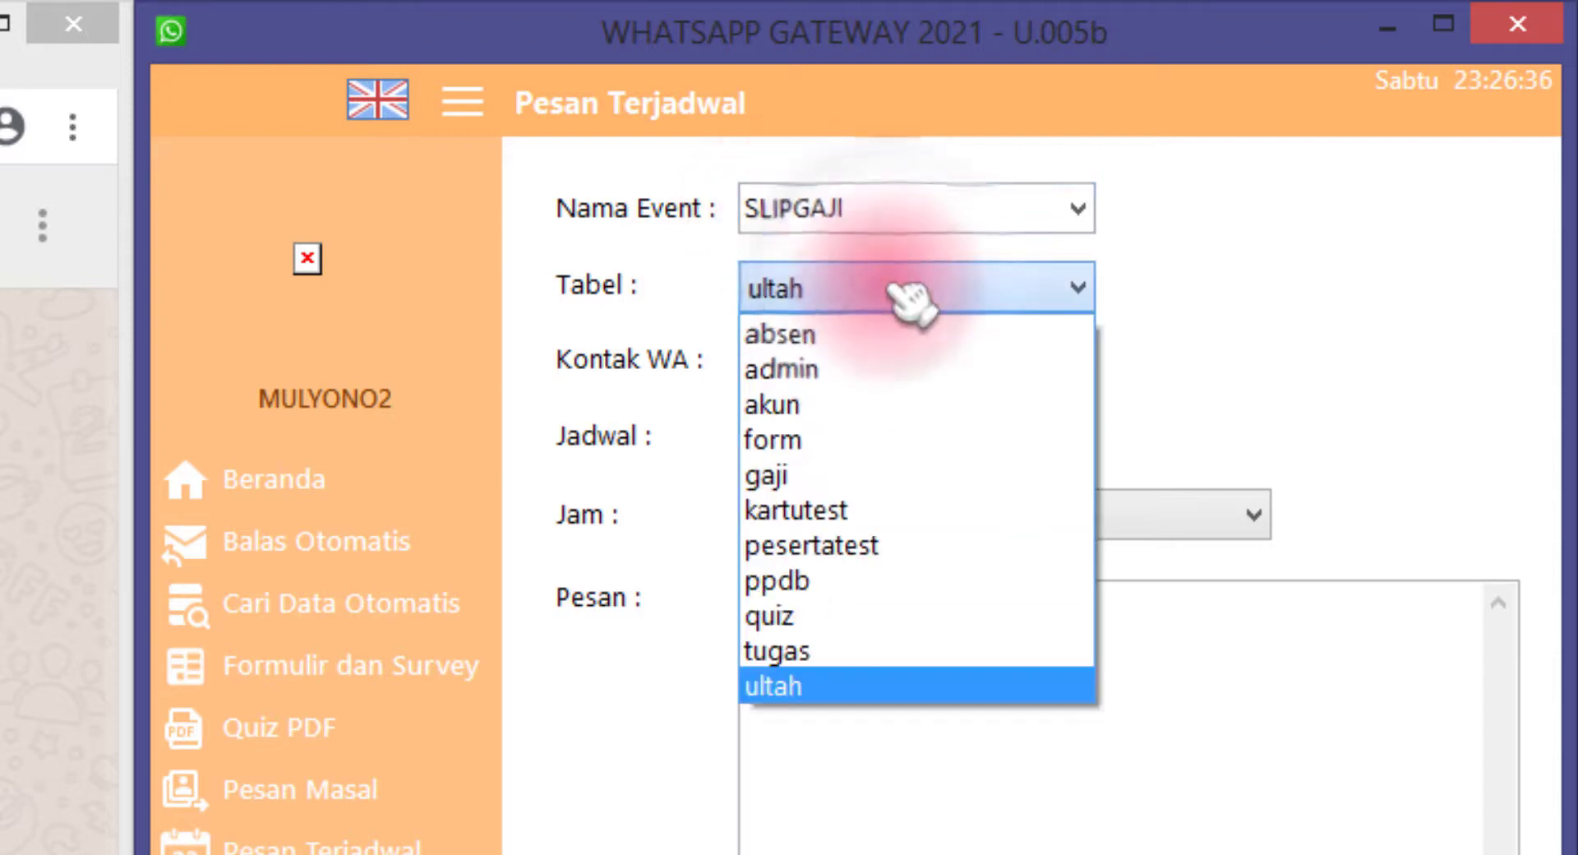
pyautogui.click(883, 477)
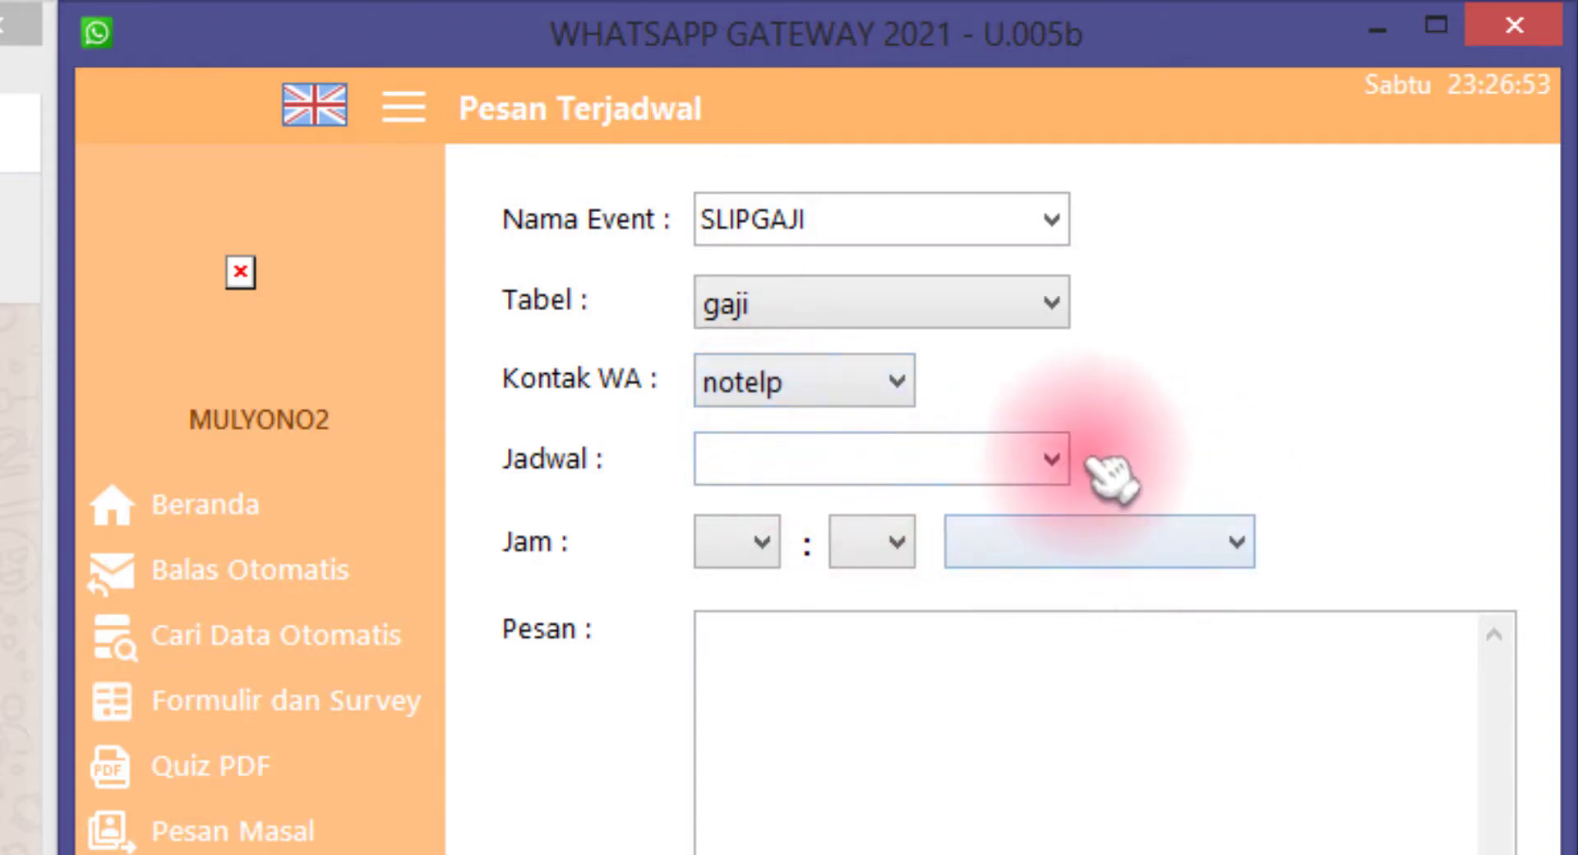
# Schedule the message for 20/02/2021 at 08:00 and begin editing its text
pyautogui.click(1053, 458)
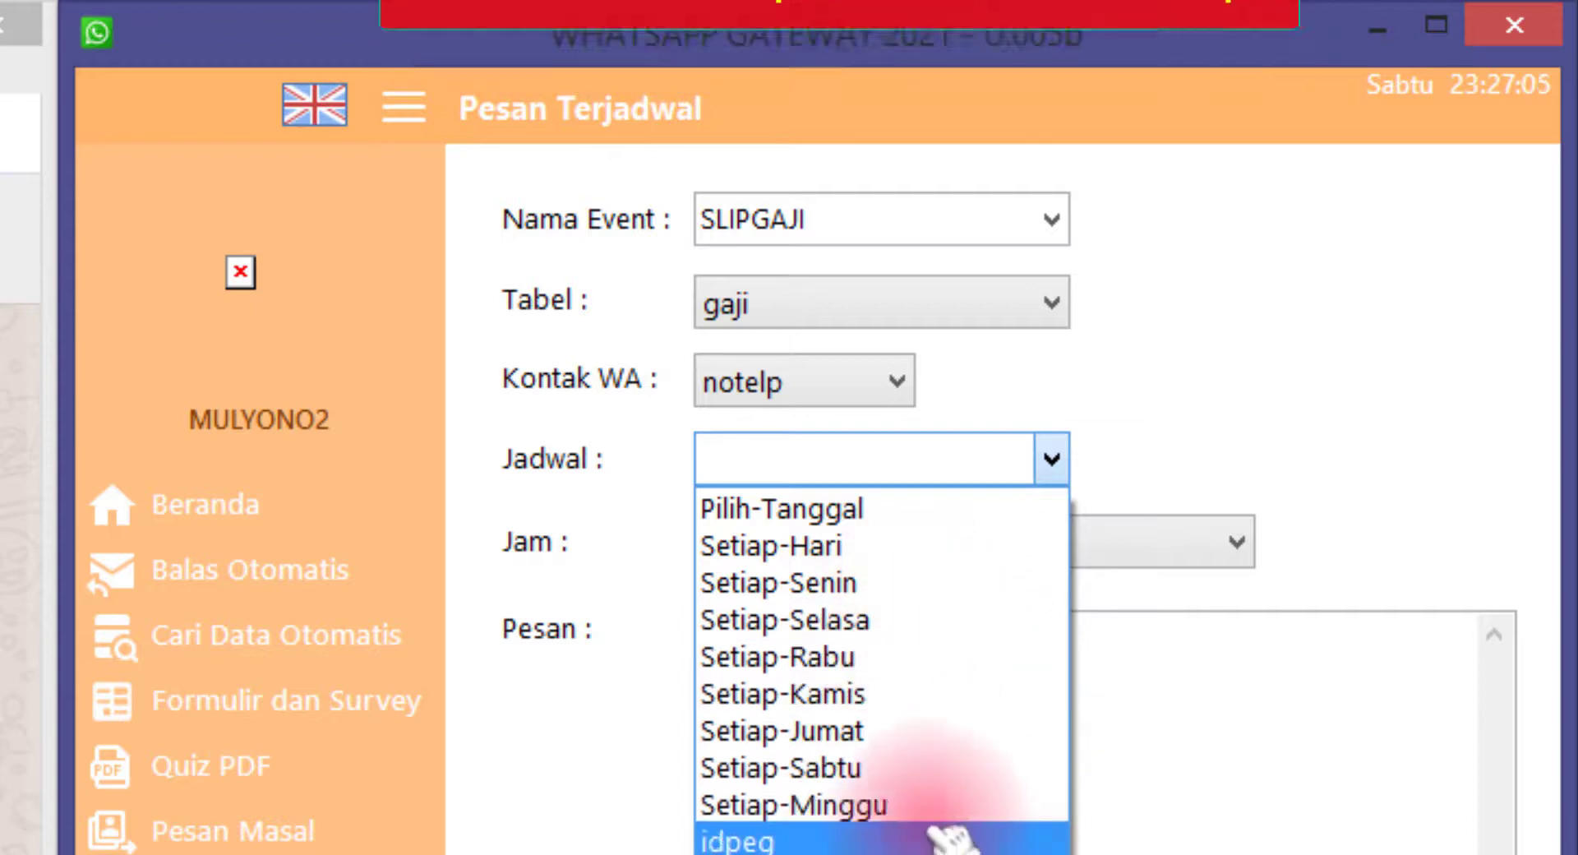
pyautogui.click(887, 509)
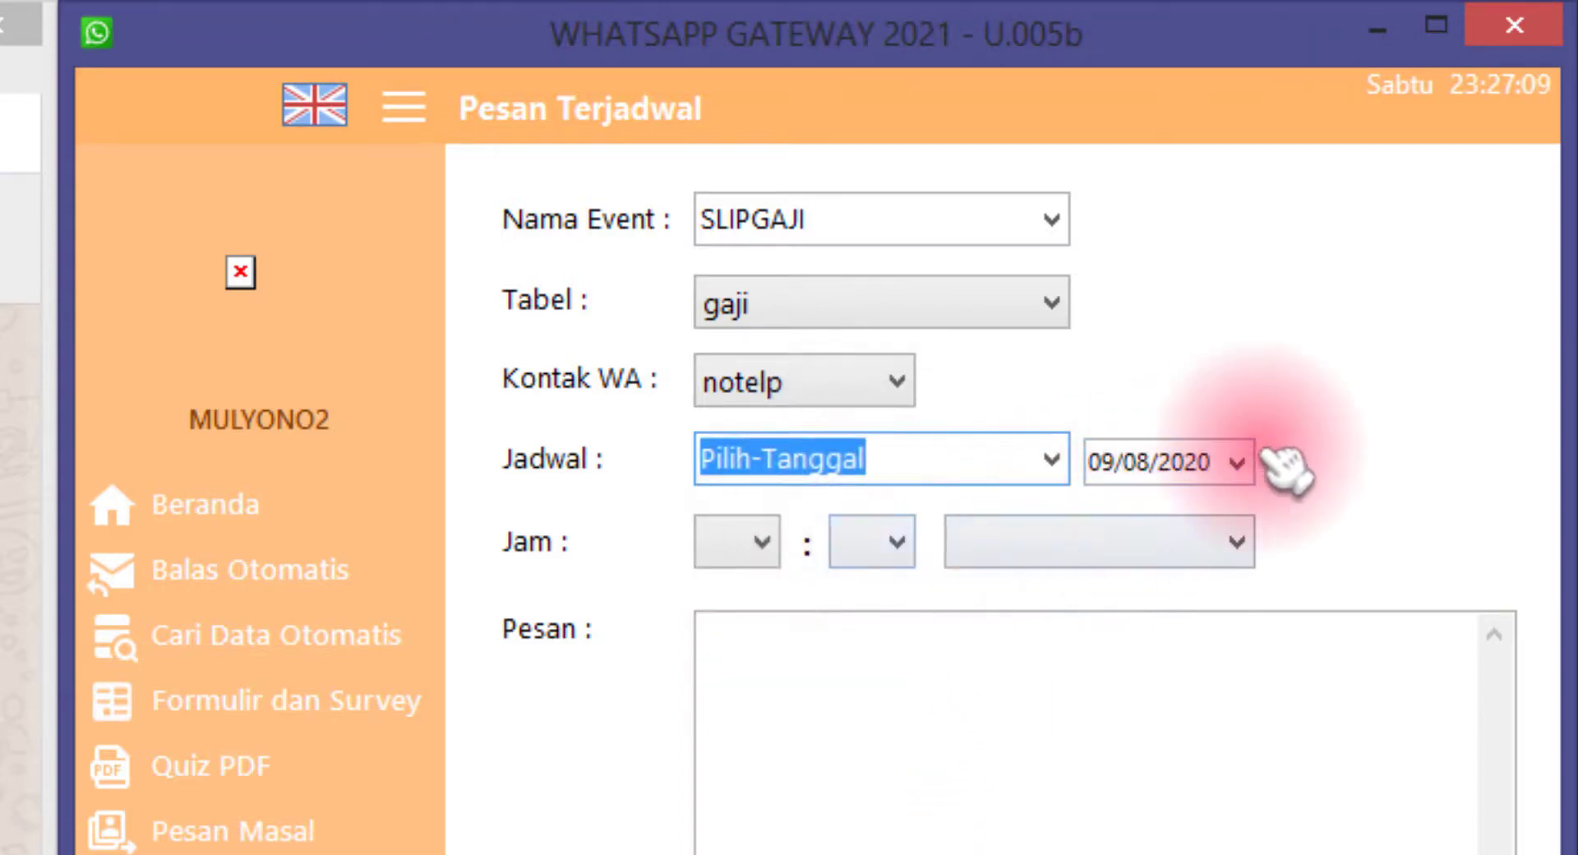
pyautogui.click(1239, 462)
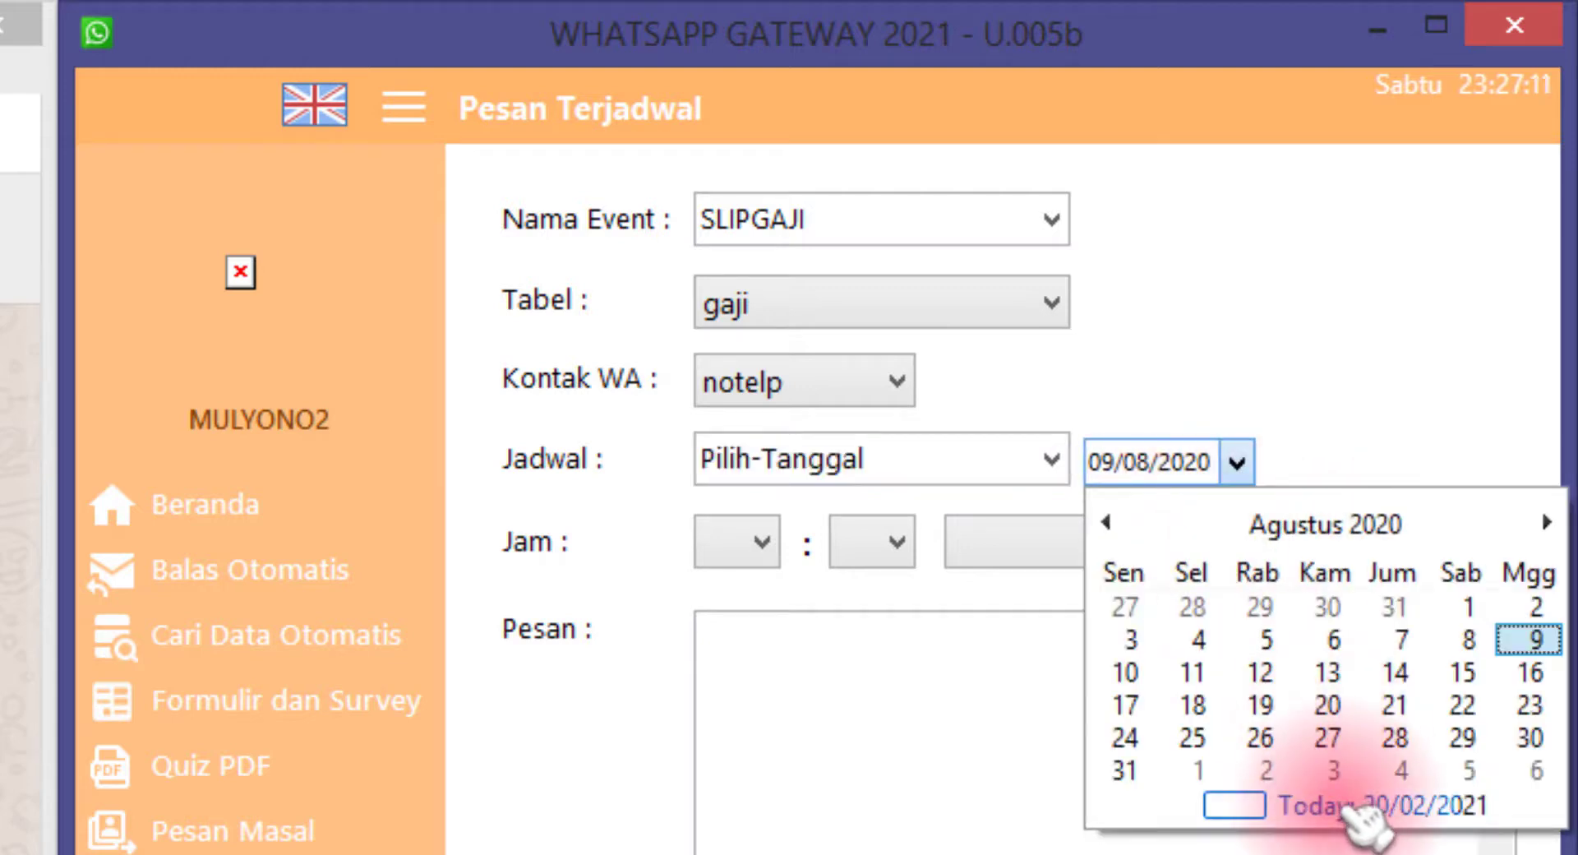
pyautogui.click(1368, 807)
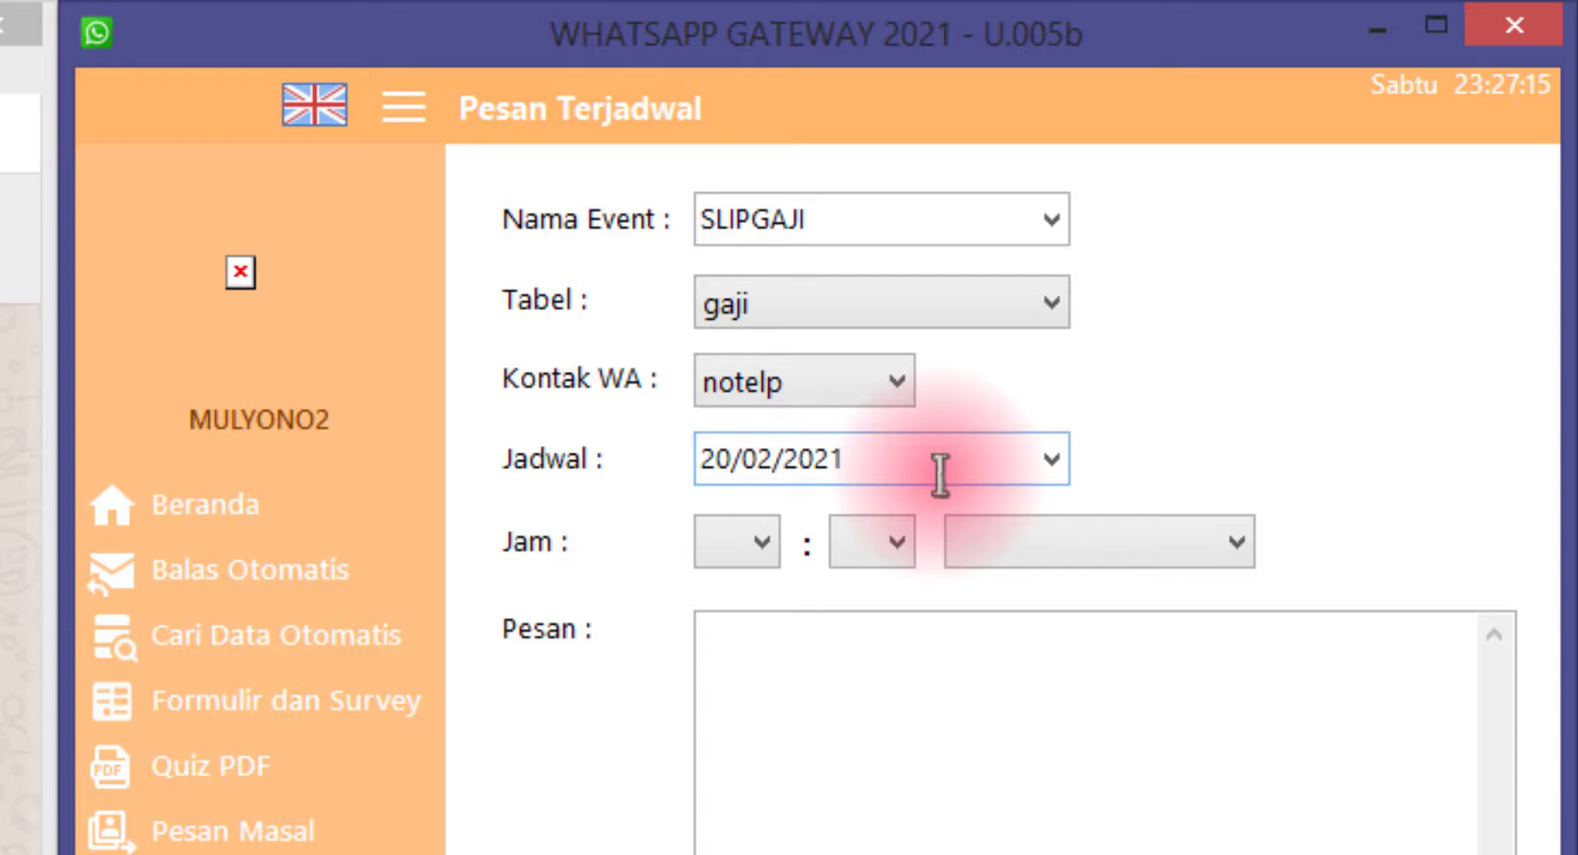
pyautogui.click(759, 618)
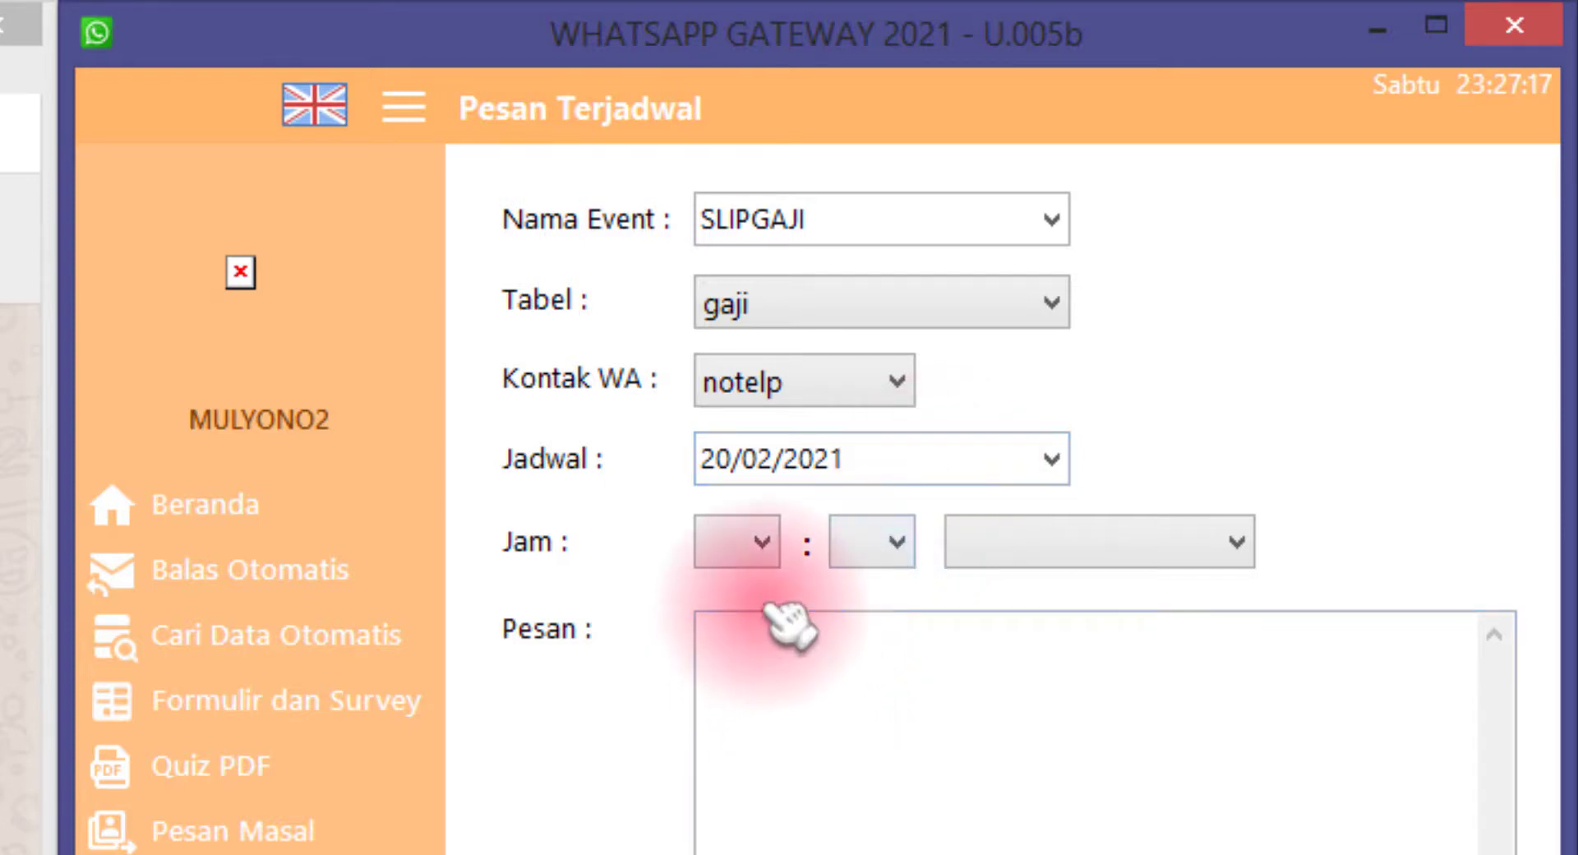
pyautogui.click(764, 547)
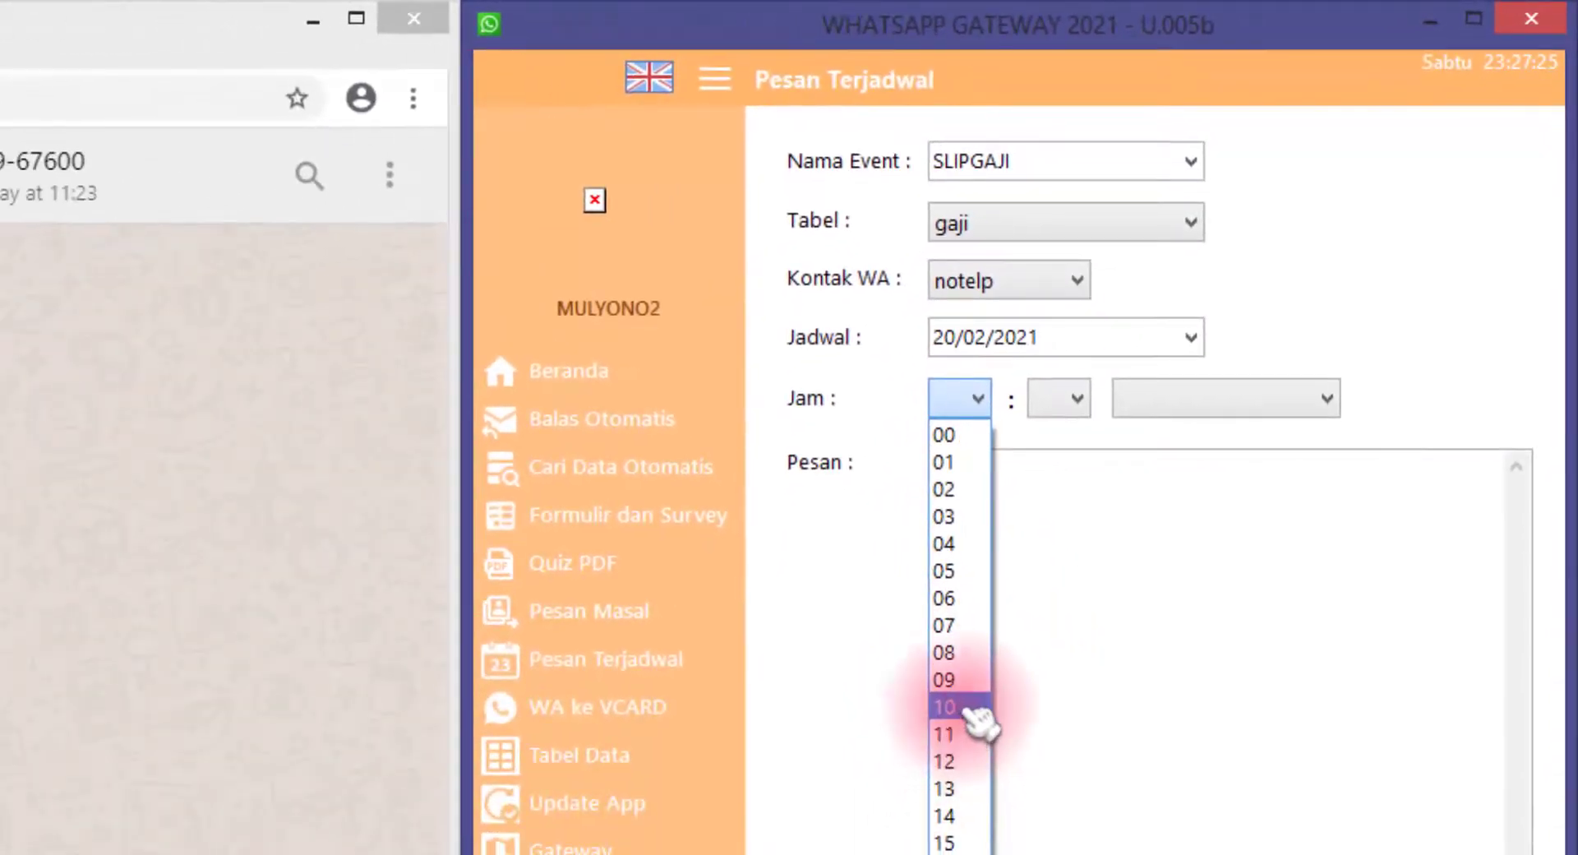
pyautogui.click(951, 654)
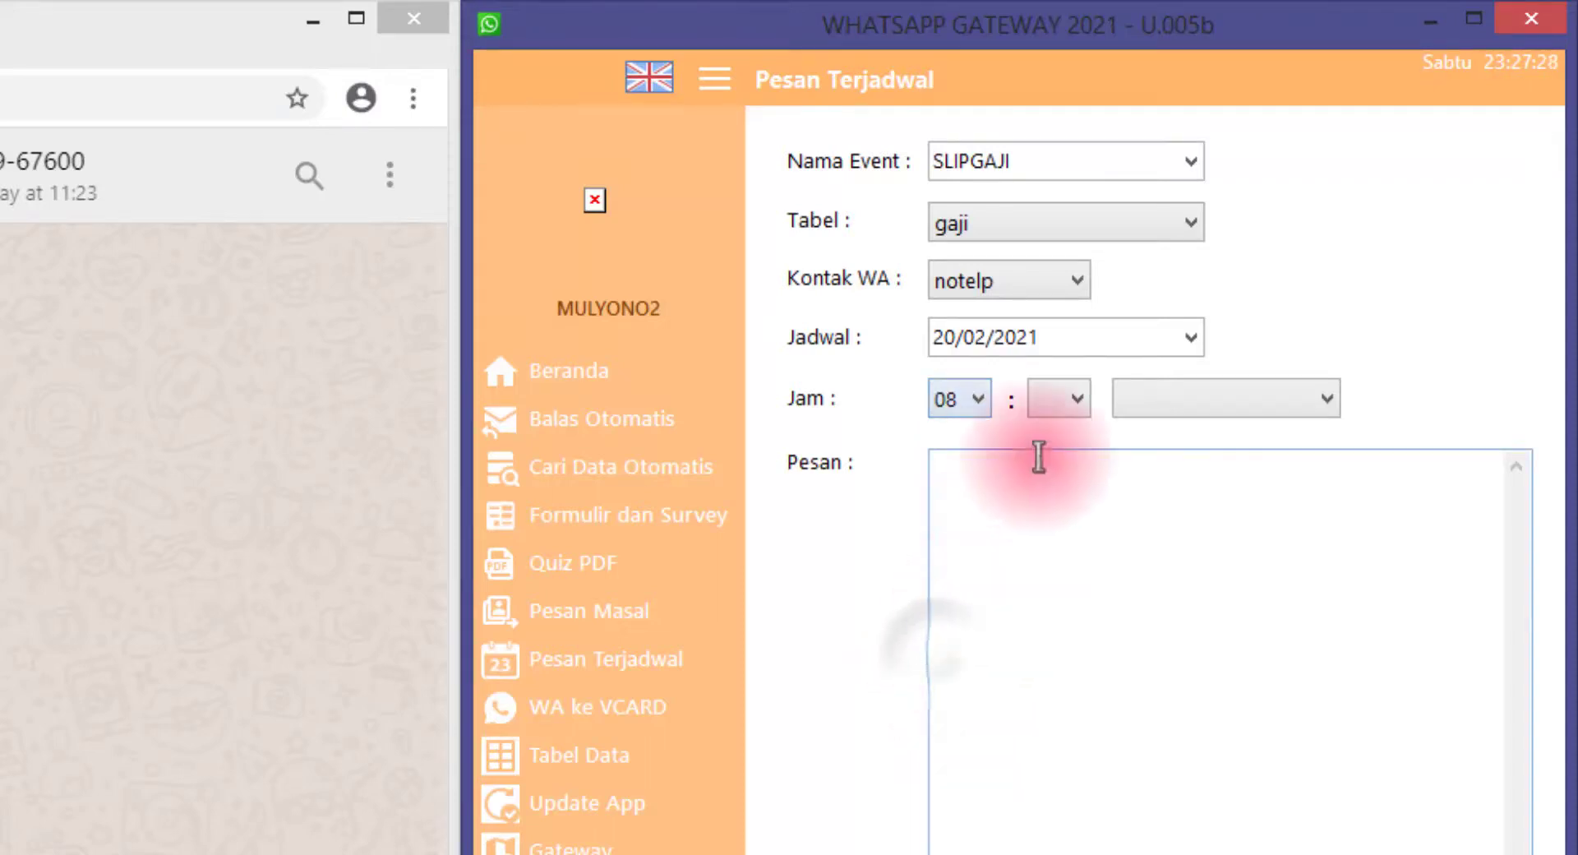
pyautogui.click(1058, 400)
pyautogui.click(1058, 436)
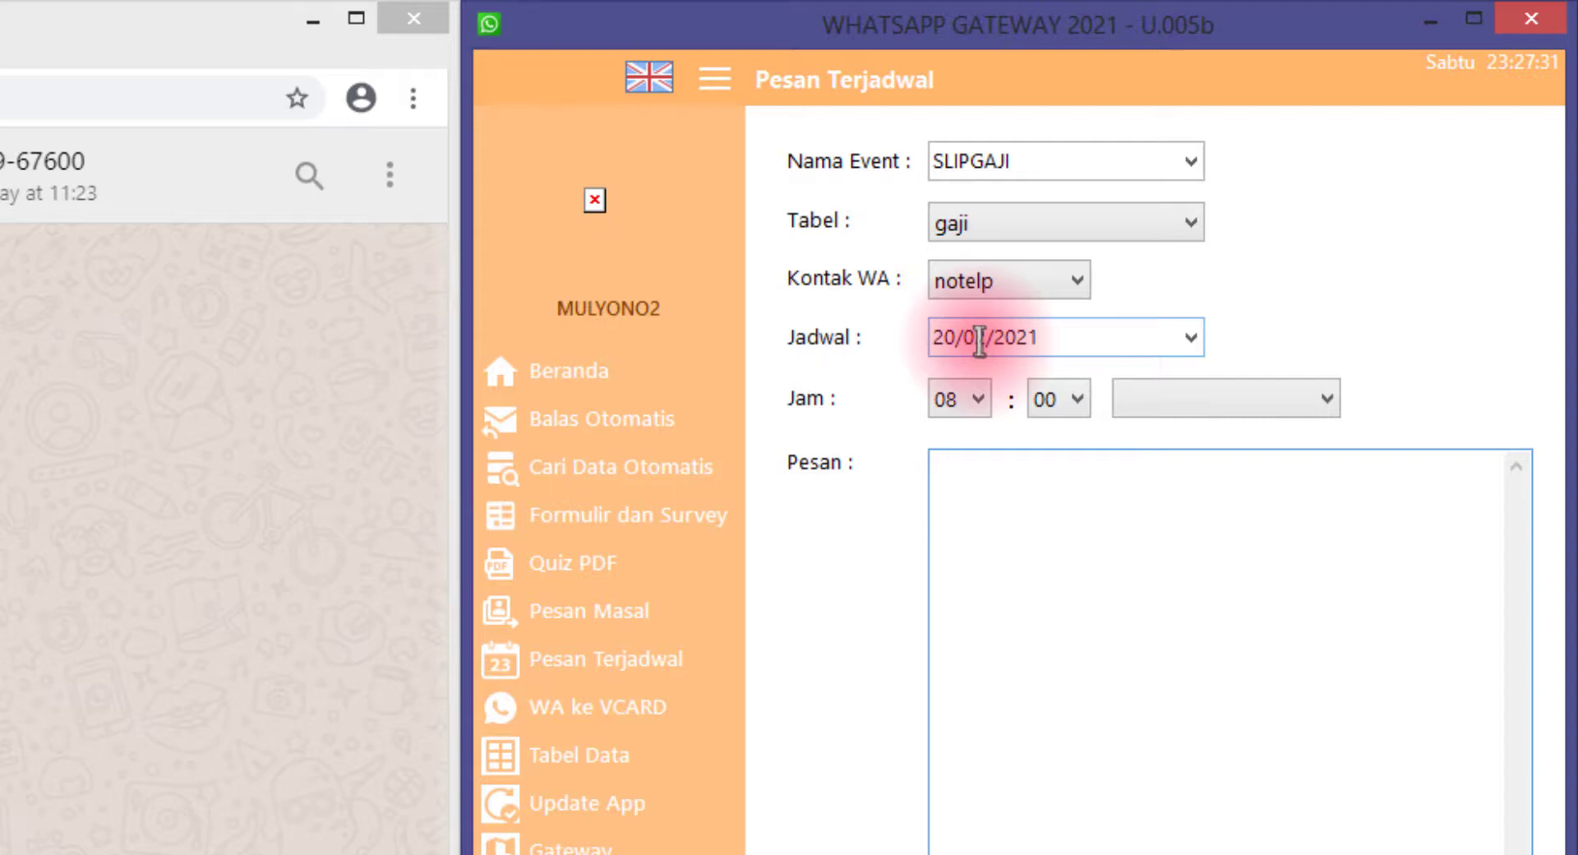
pyautogui.click(969, 491)
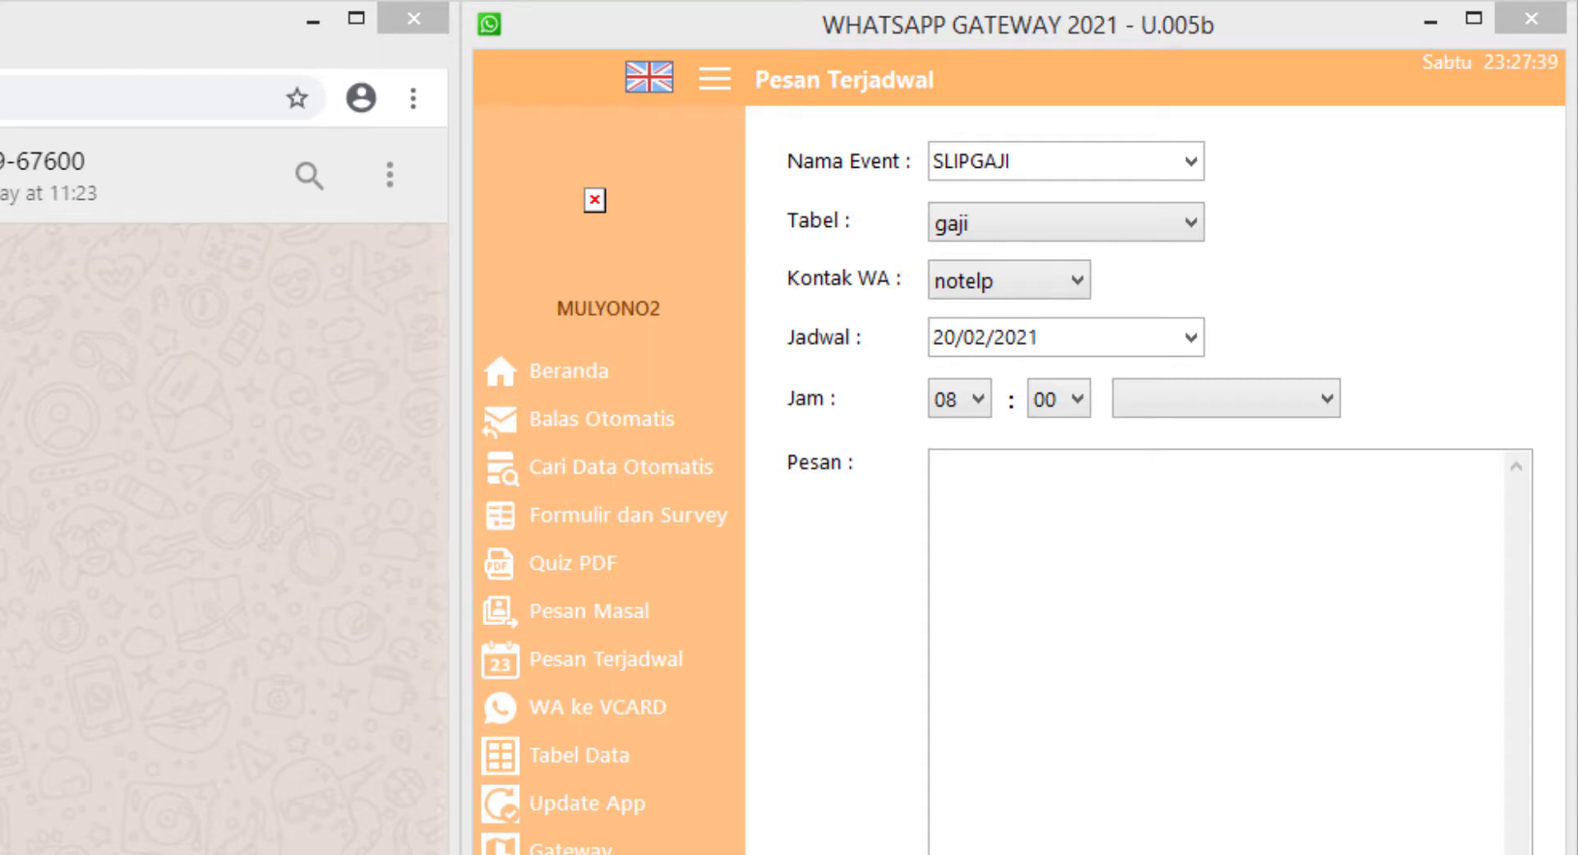
pyautogui.click(1060, 752)
# Paste the salary-slip template and insert gaji placeholders, deleting all but the file: <file> line
pyautogui.hotkey('ctrl', 'v')
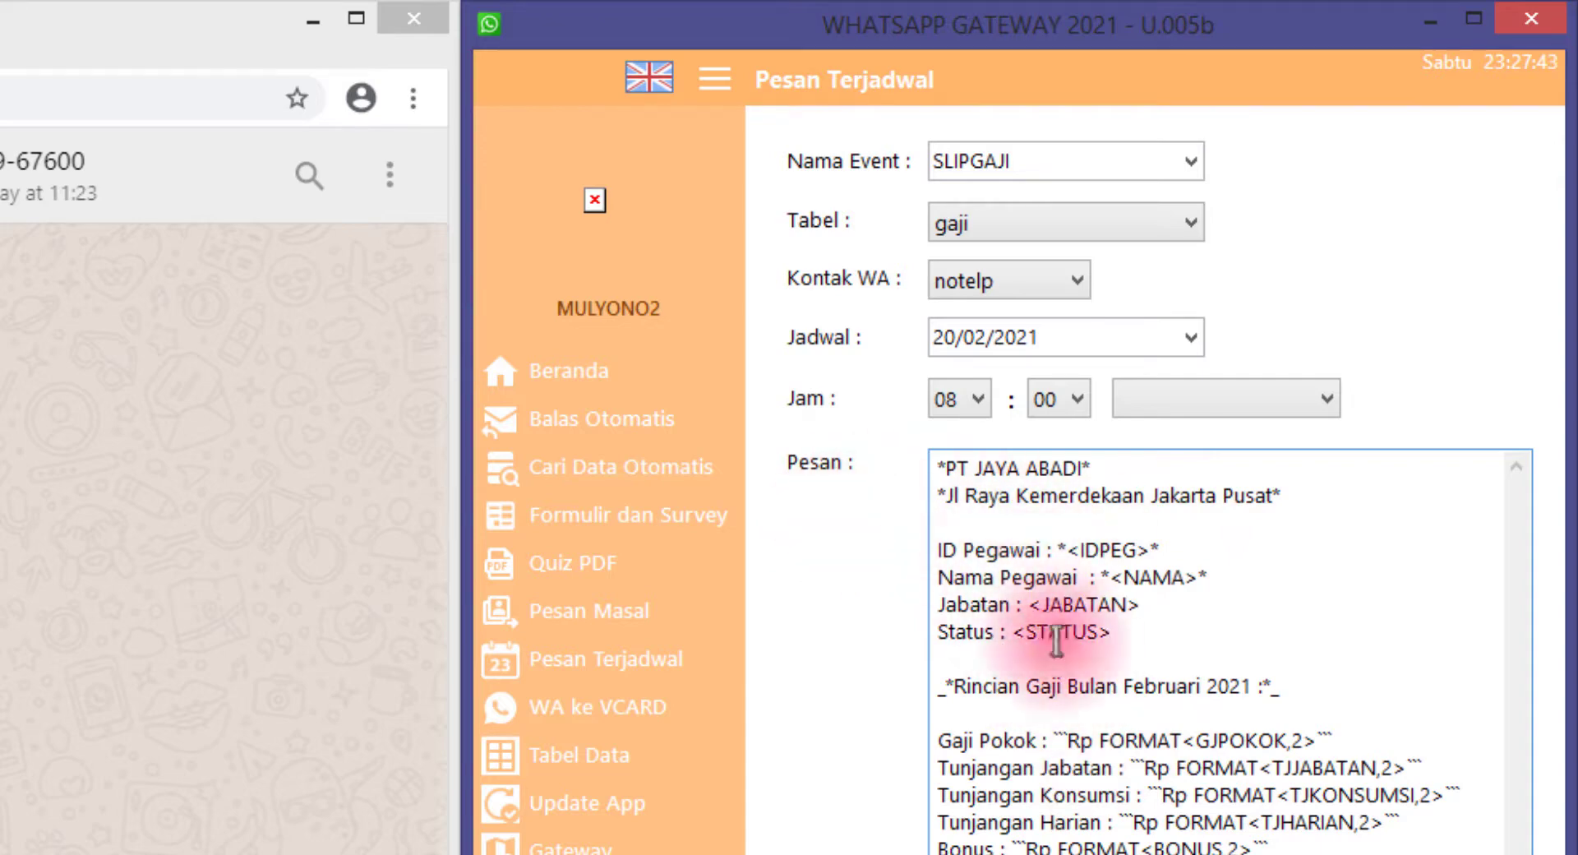
pyautogui.hotkey('ctrl', 'a')
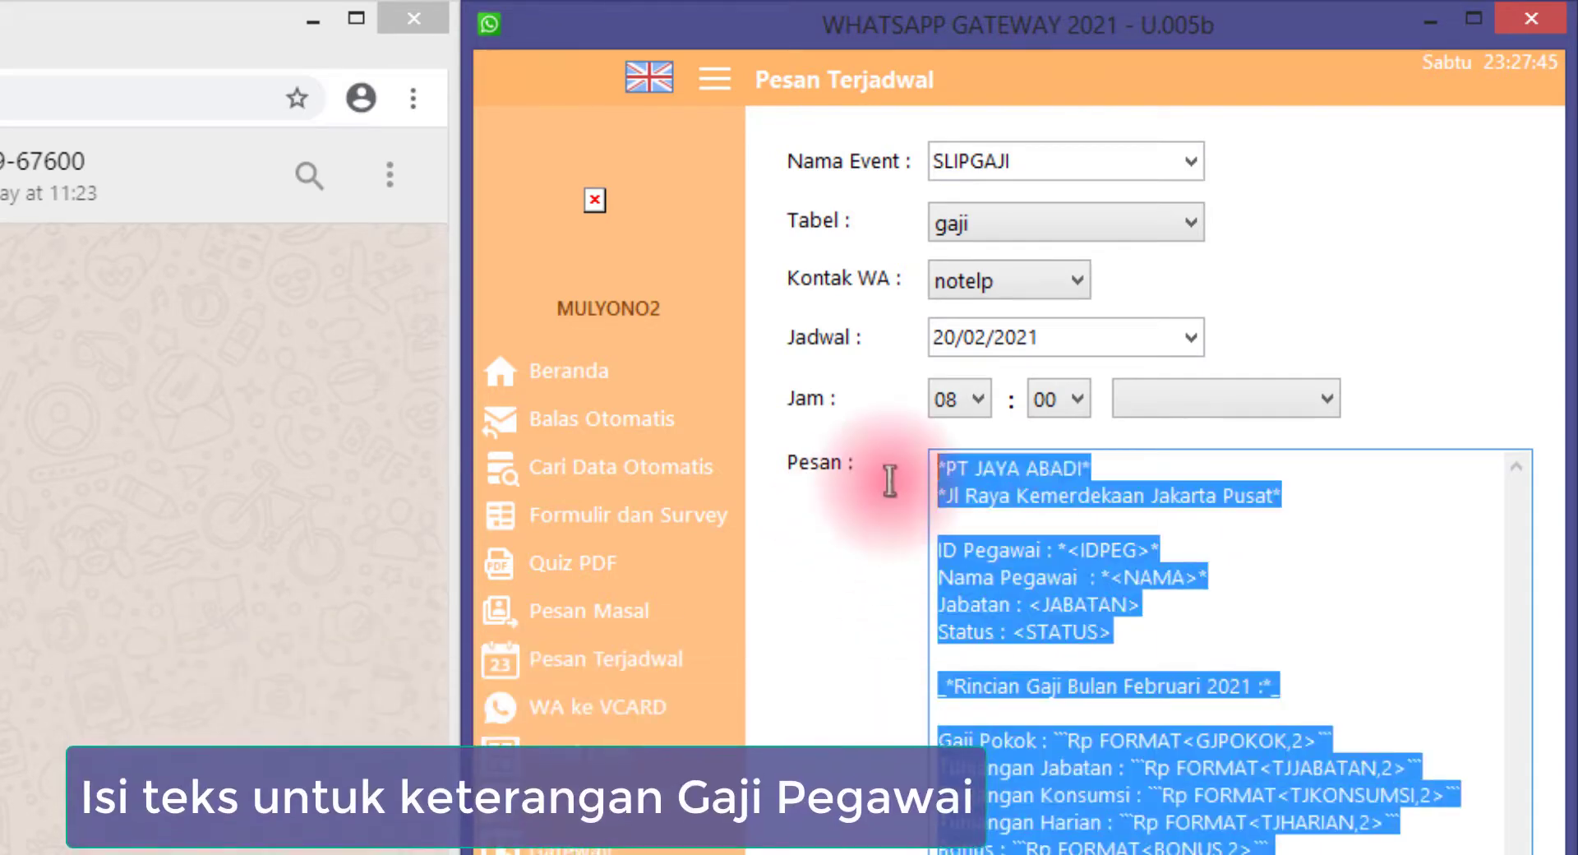
pyautogui.click(1145, 659)
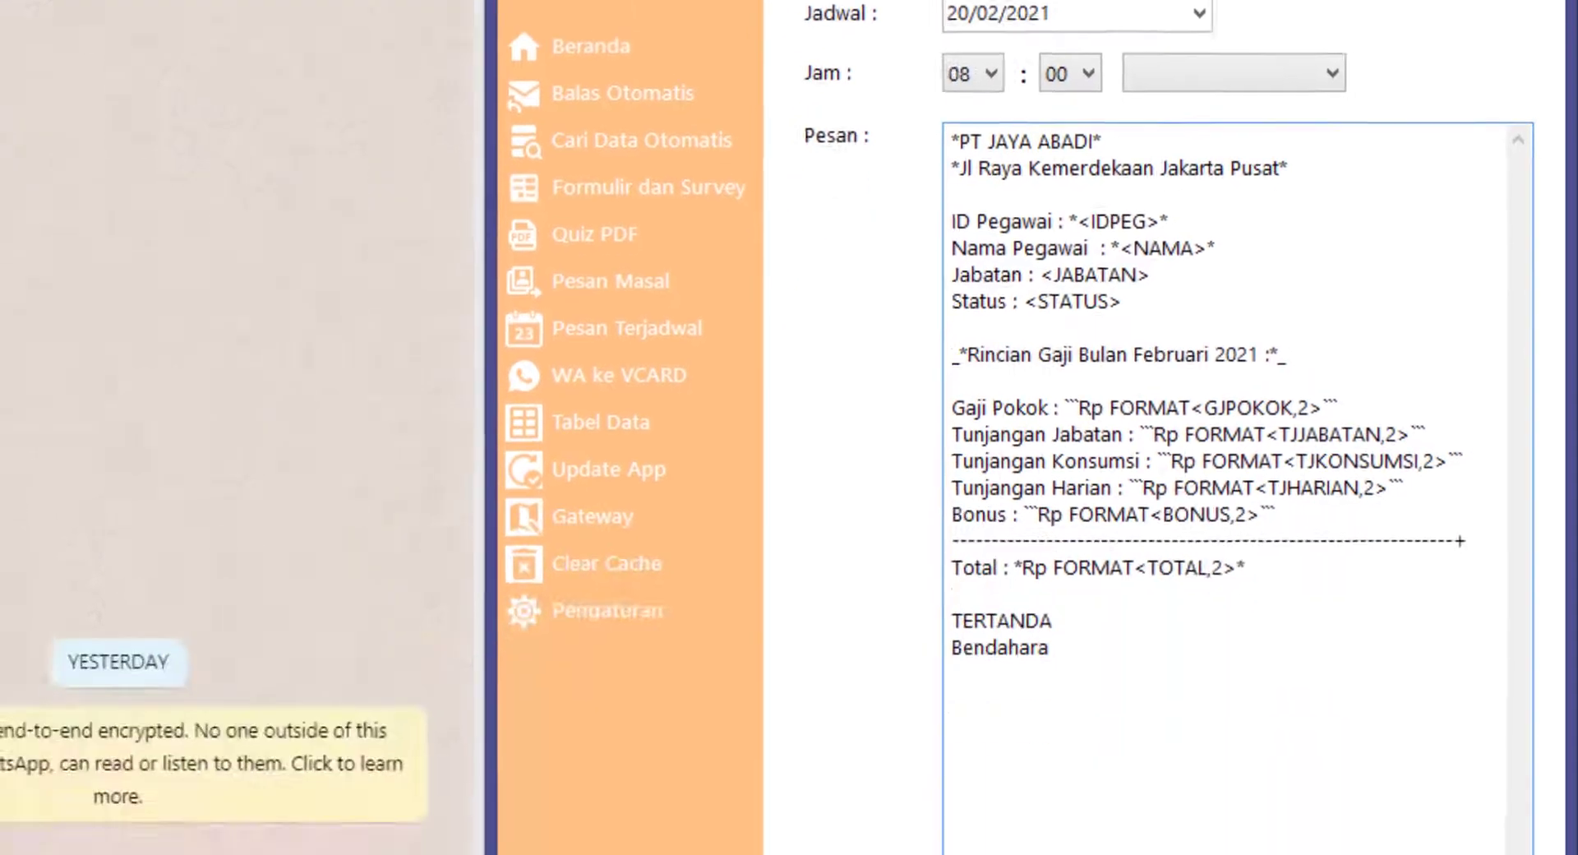
pyautogui.click(1052, 752)
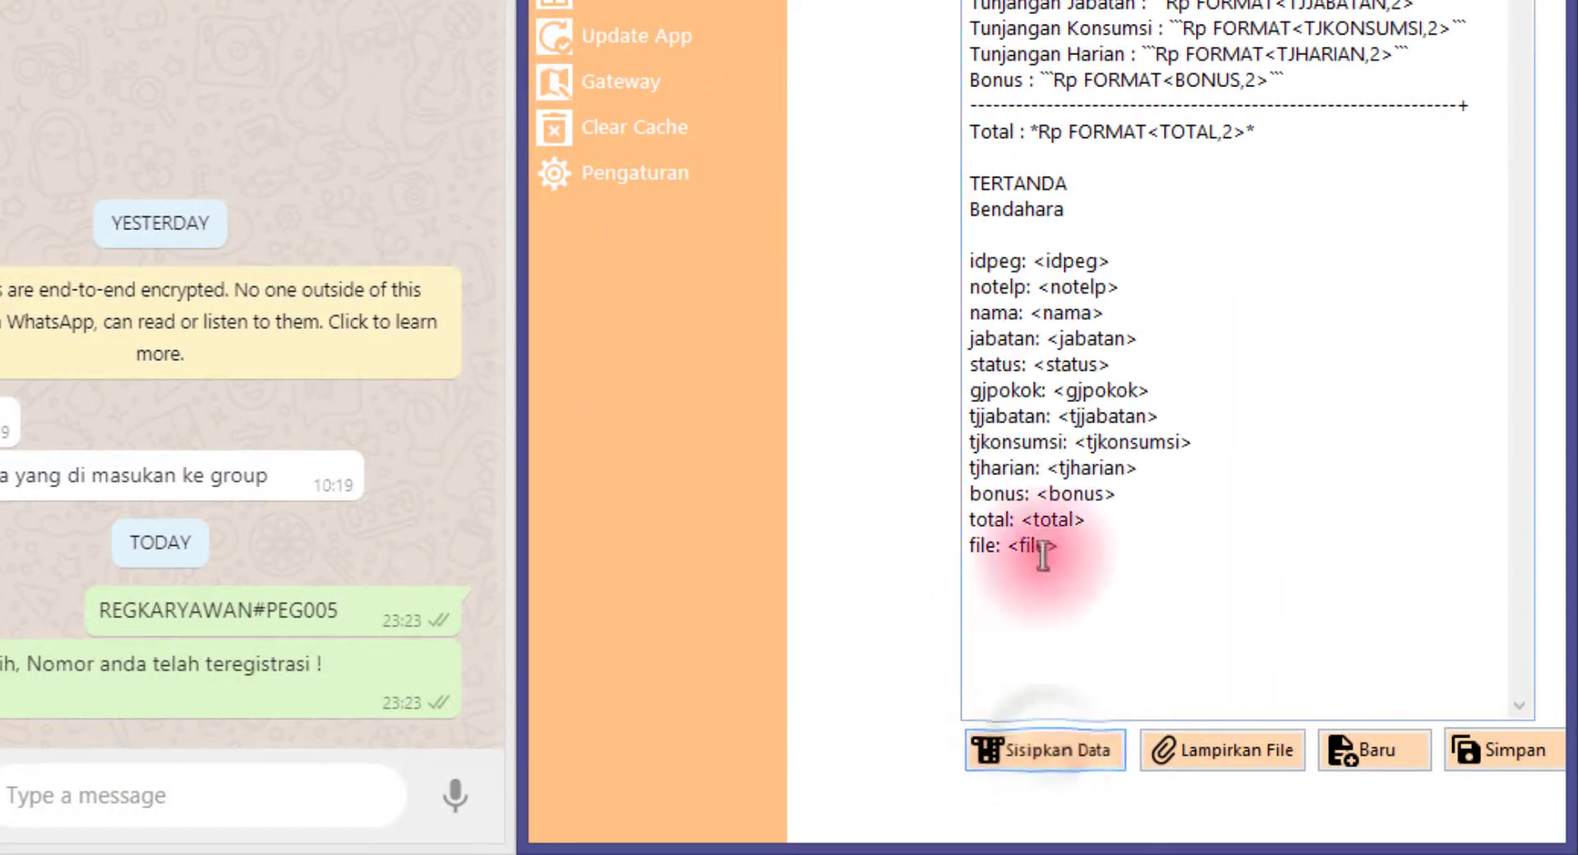
pyautogui.moveTo(992, 243); pyautogui.dragTo(1170, 530)
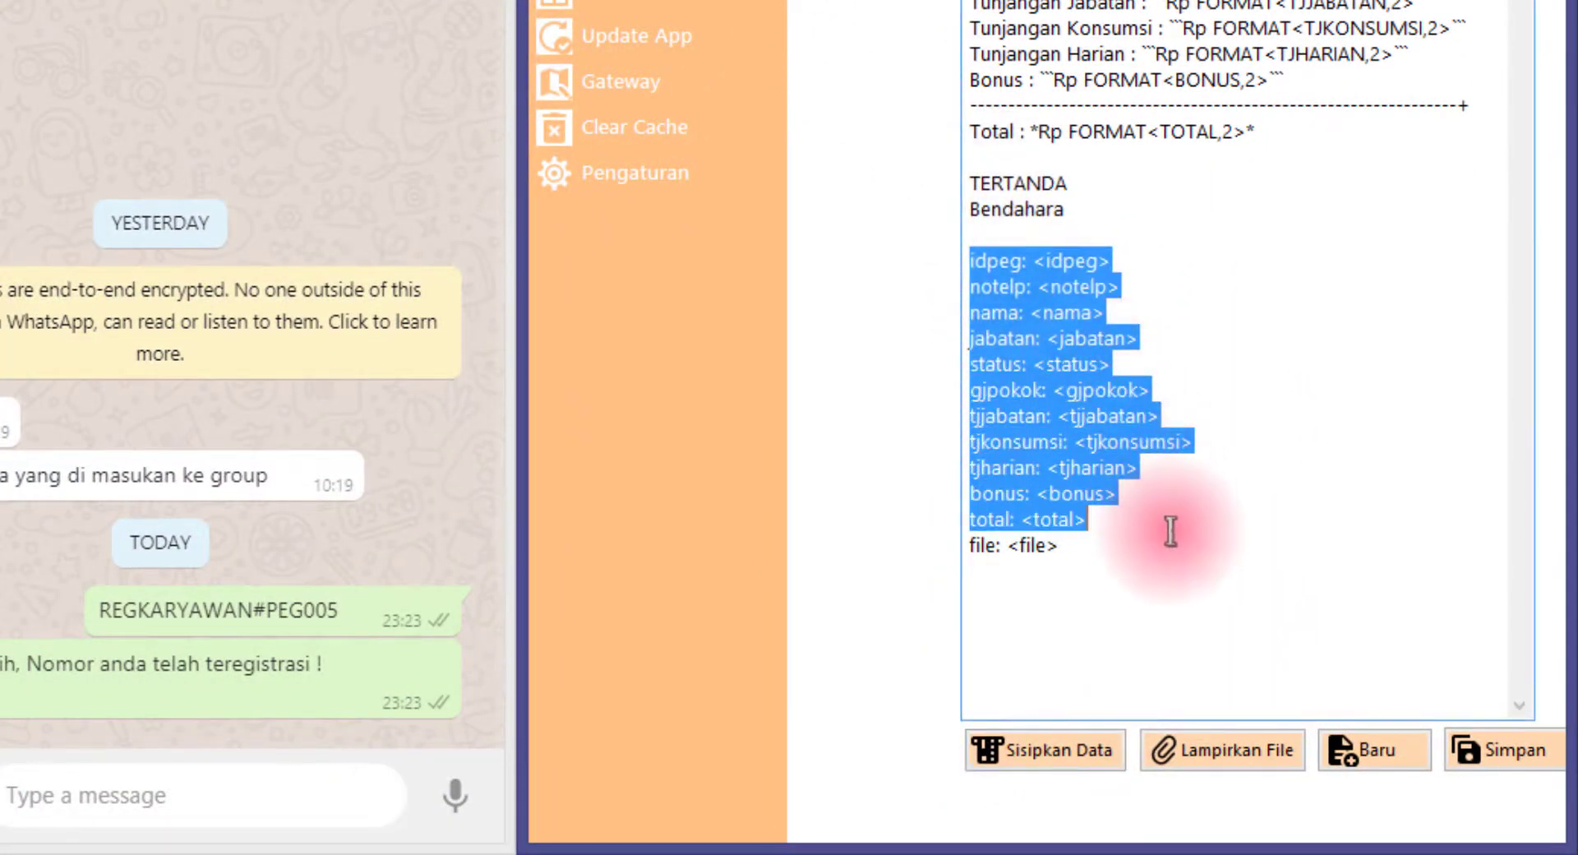
pyautogui.press('BackSpace')
pyautogui.press('BackSpace')
# Select the complete file: <file> line at the end of the message
pyautogui.moveTo(1064, 260); pyautogui.dragTo(1000, 280)
pyautogui.click(1102, 264)
pyautogui.moveTo(1102, 263); pyautogui.dragTo(998, 303)
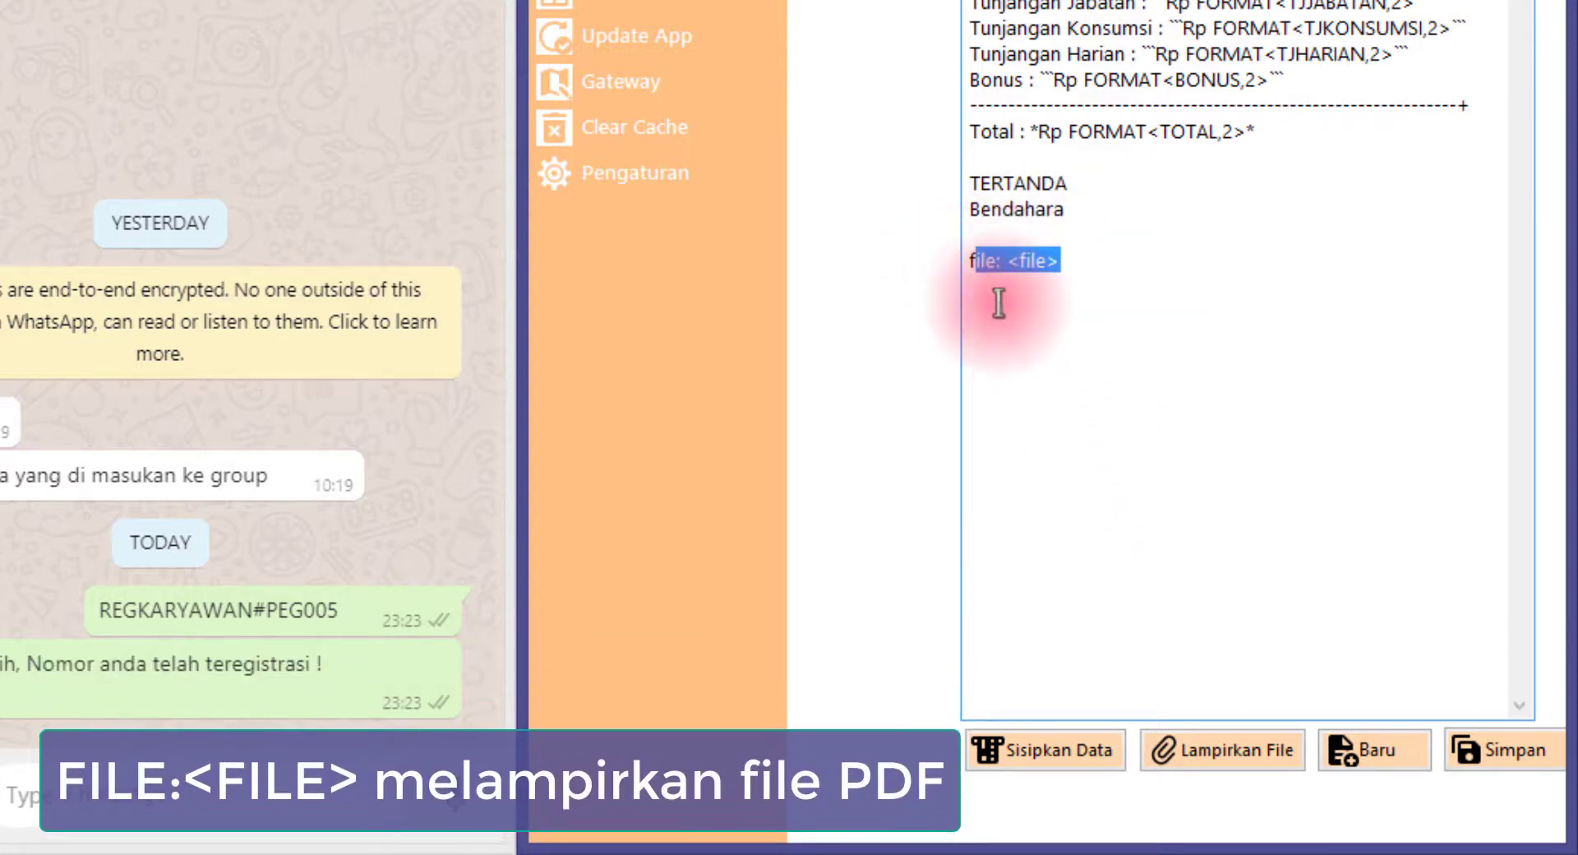
pyautogui.click(1063, 259)
pyautogui.moveTo(1102, 267); pyautogui.dragTo(926, 257)
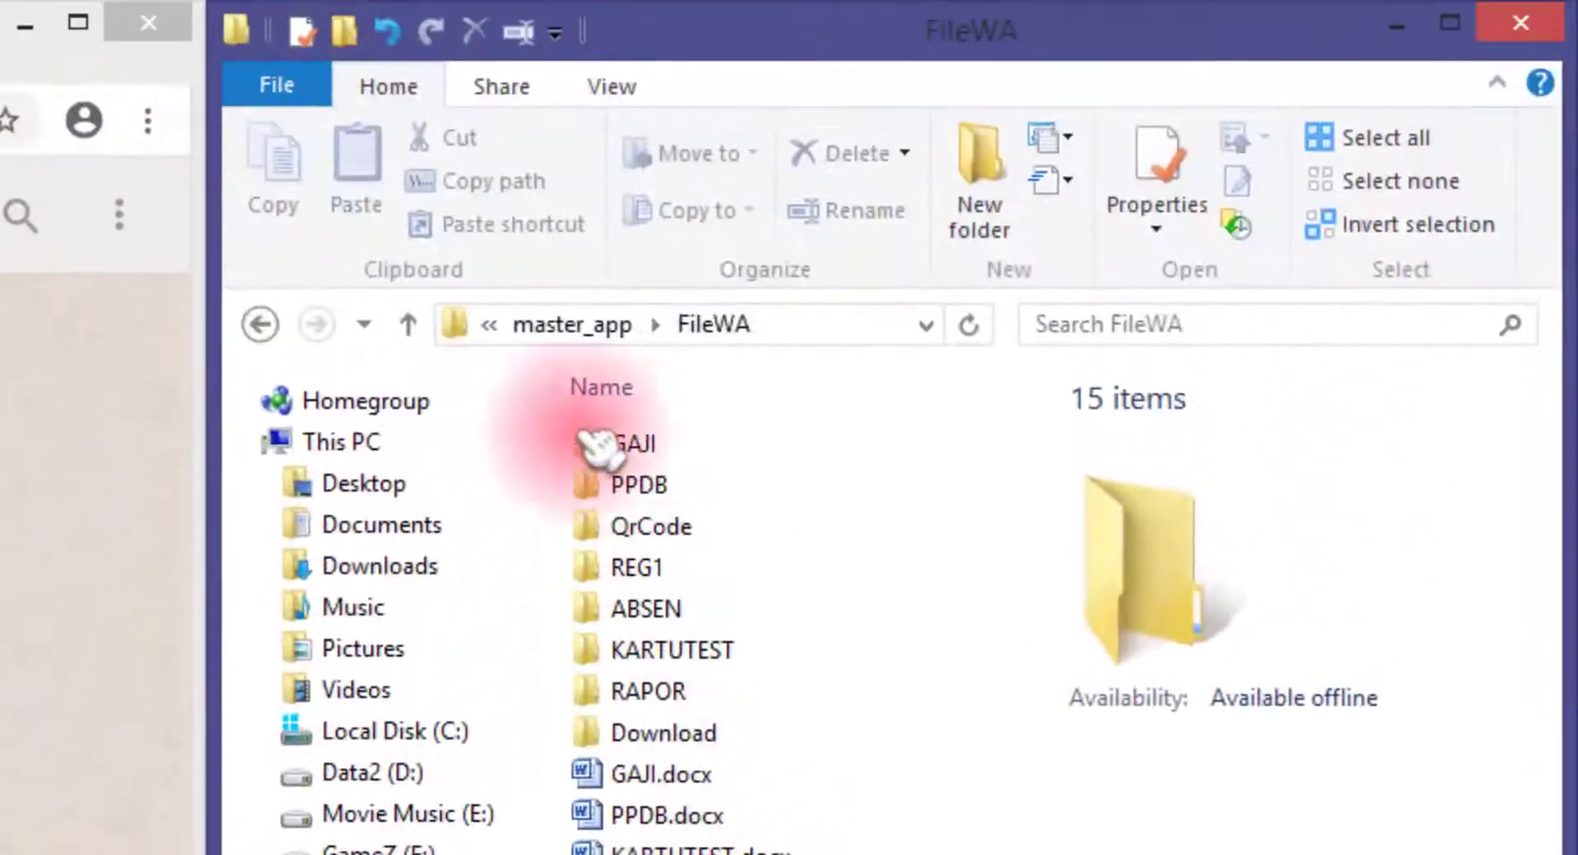
# Open FileWA's GAJI folder, check PEG002.pdf, and switch back to WhatsApp Gateway
pyautogui.click(634, 442)
pyautogui.doubleClick(635, 442)
pyautogui.click(699, 456)
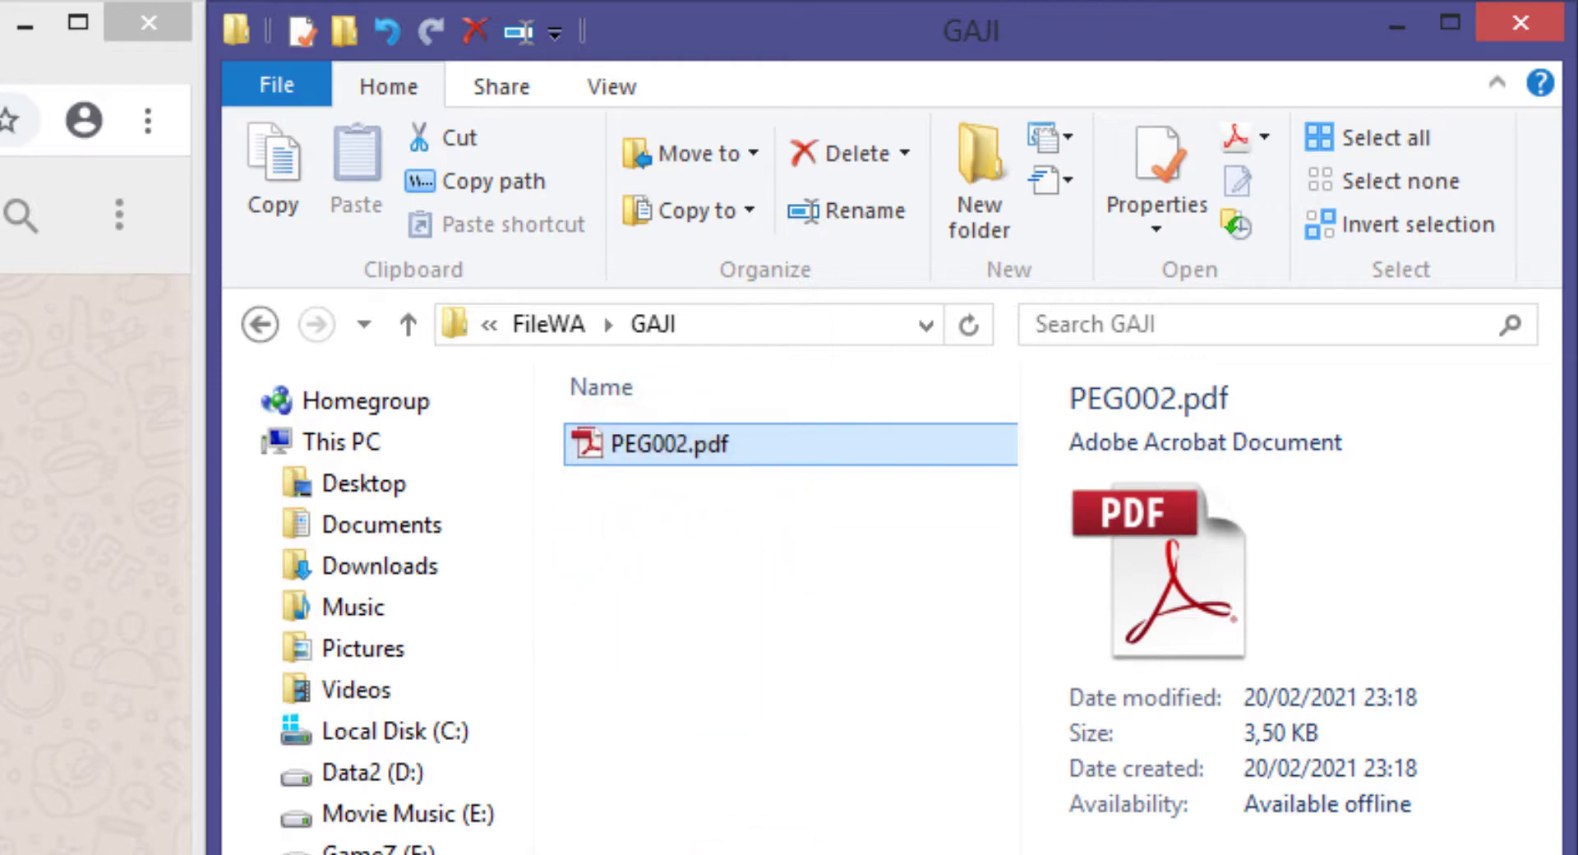
pyautogui.hotkey('alt', 'Tab')
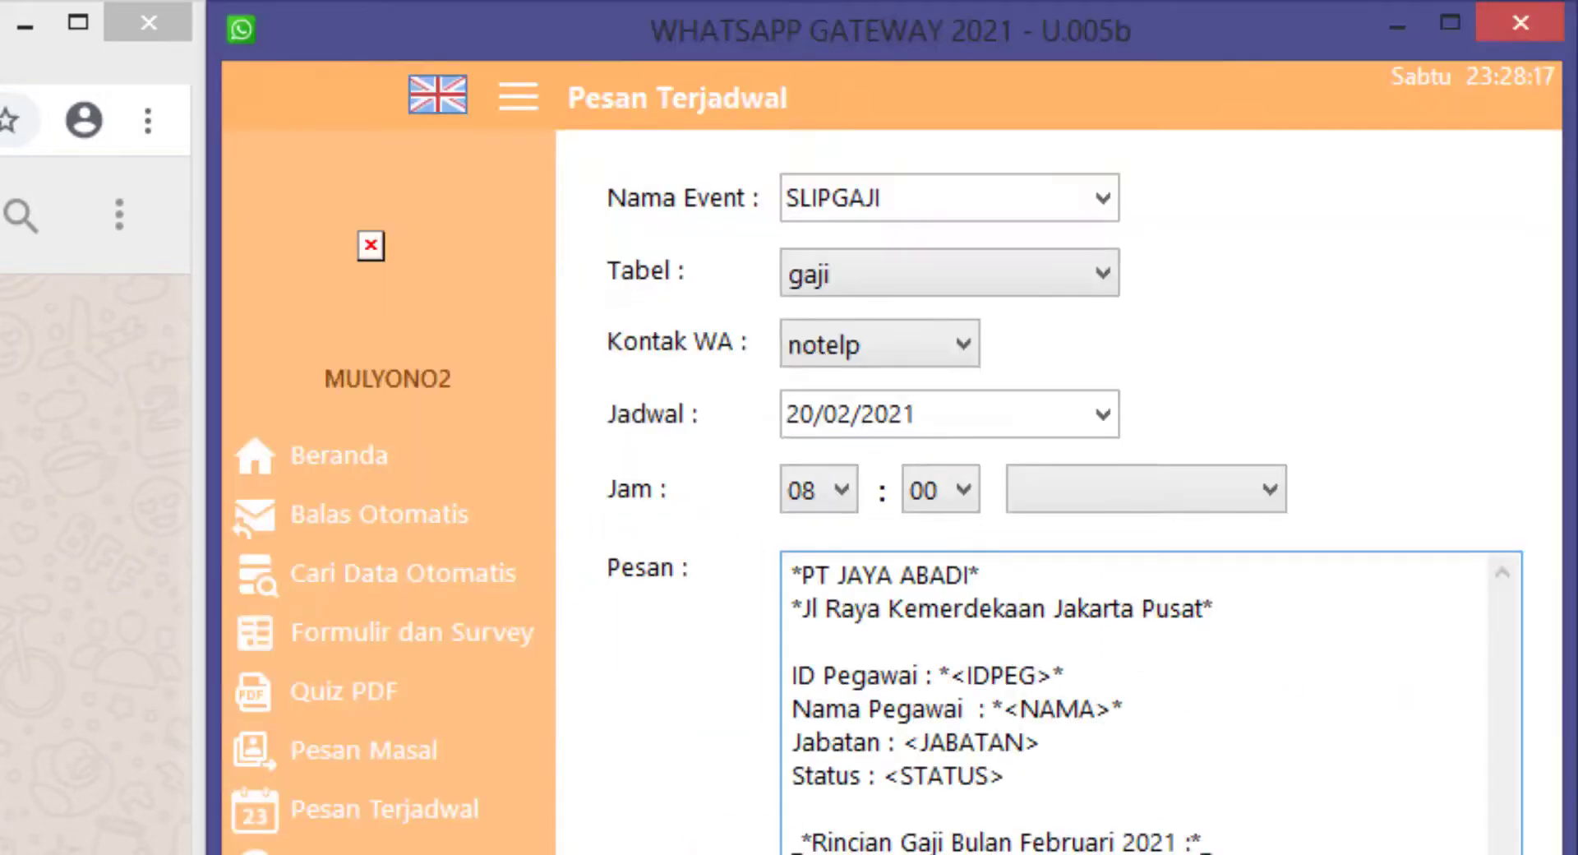
# Run Buat PDF otomatis for GAJIFEB, acknowledge completion, and bring up the GAJI folder
pyautogui.click(396, 589)
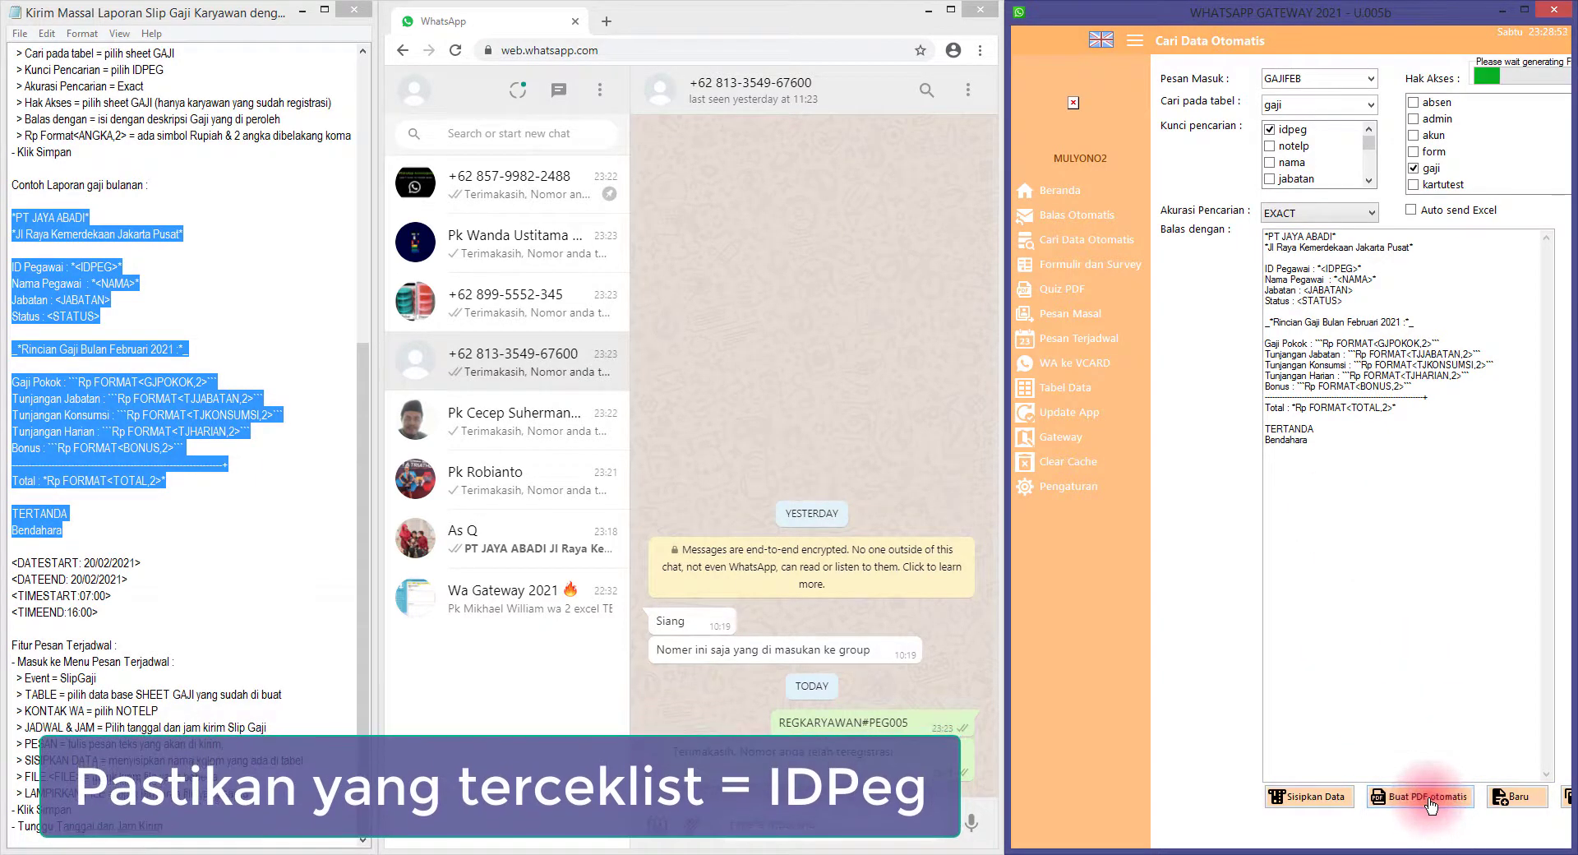
pyautogui.click(820, 489)
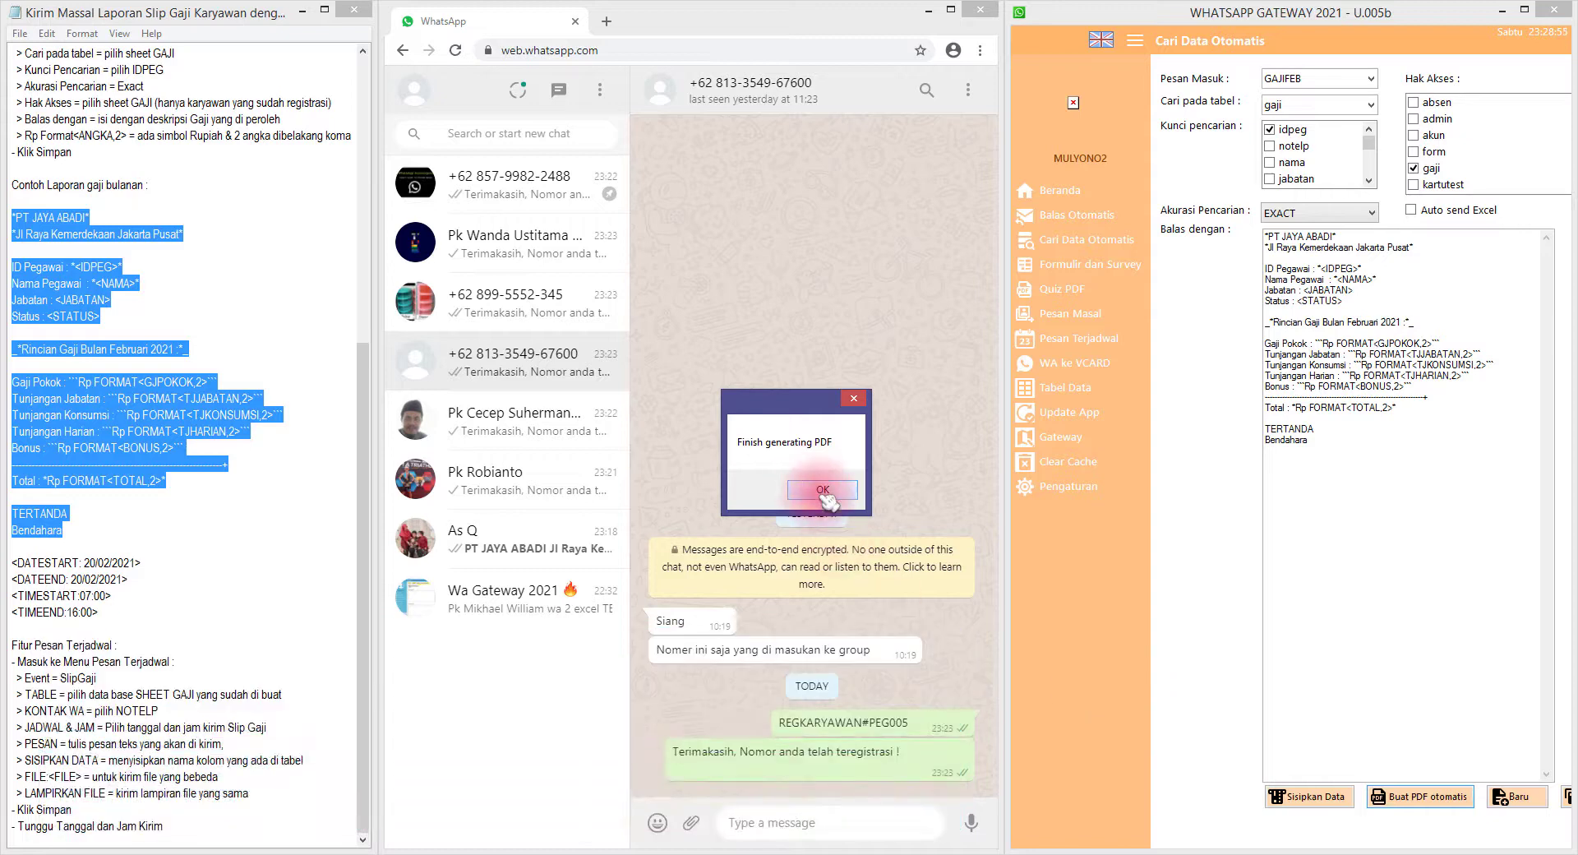
pyautogui.click(1296, 551)
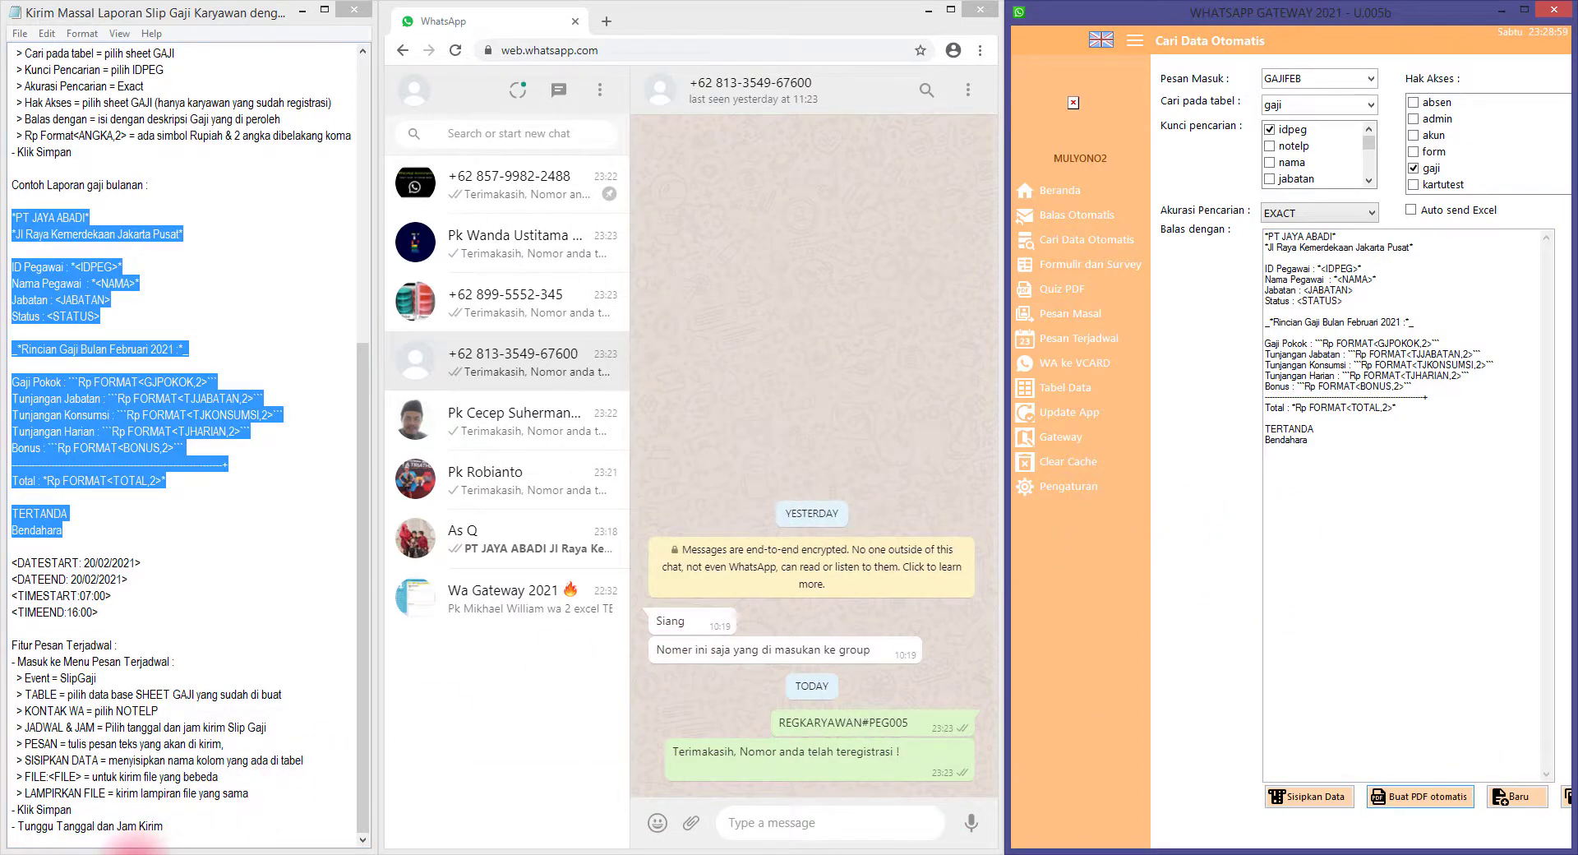
pyautogui.click(137, 852)
pyautogui.click(1248, 338)
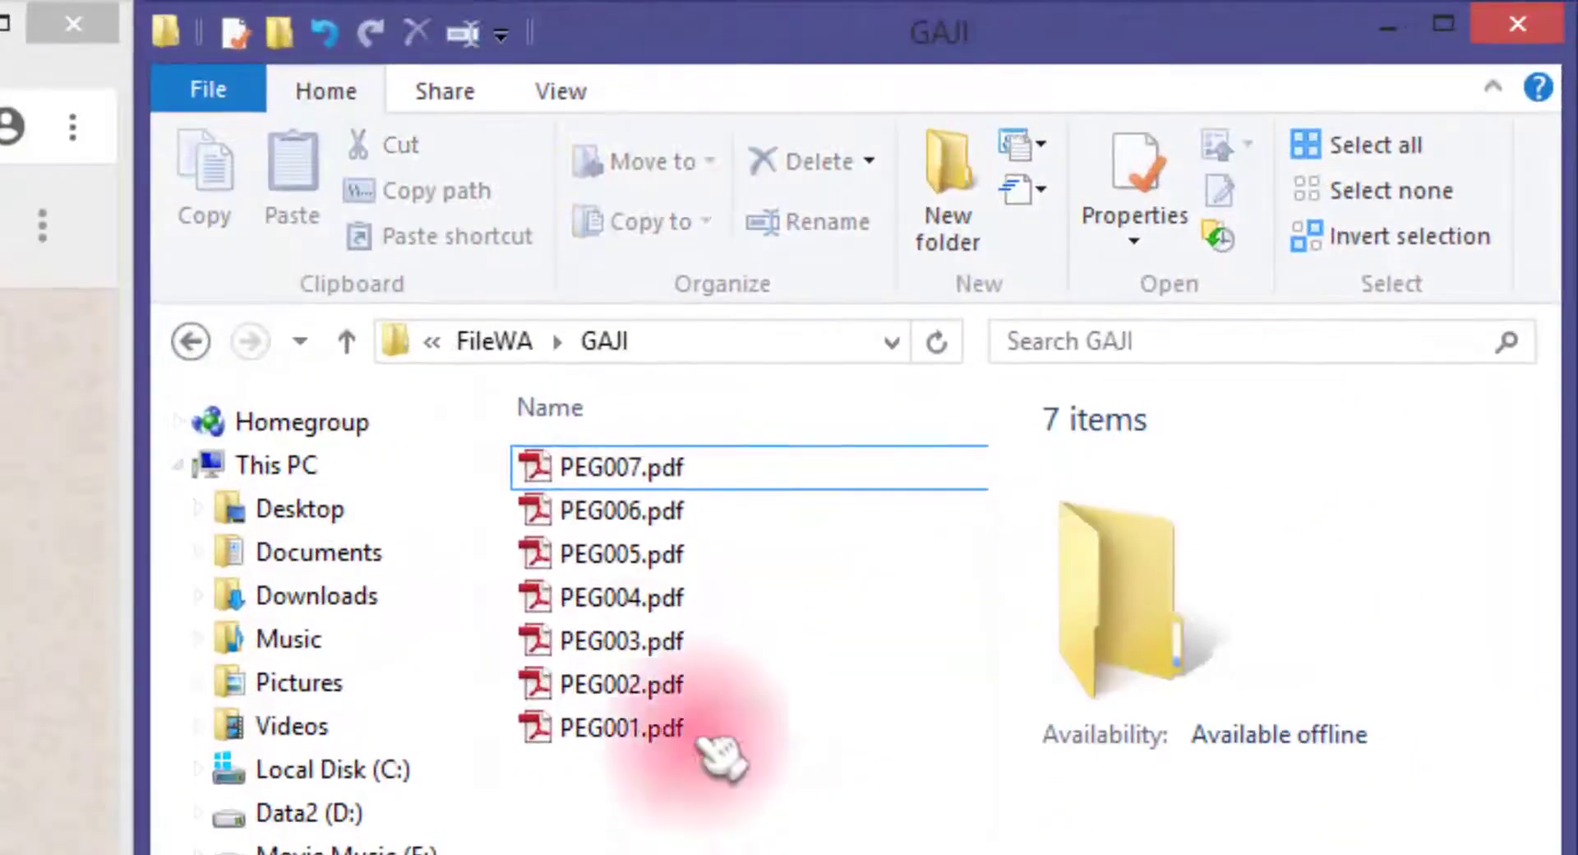
# Select and inspect each slip, PEG001.pdf through PEG007.pdf, then return to the gateway
pyautogui.moveTo(712, 796); pyautogui.dragTo(549, 418)
pyautogui.click(679, 689)
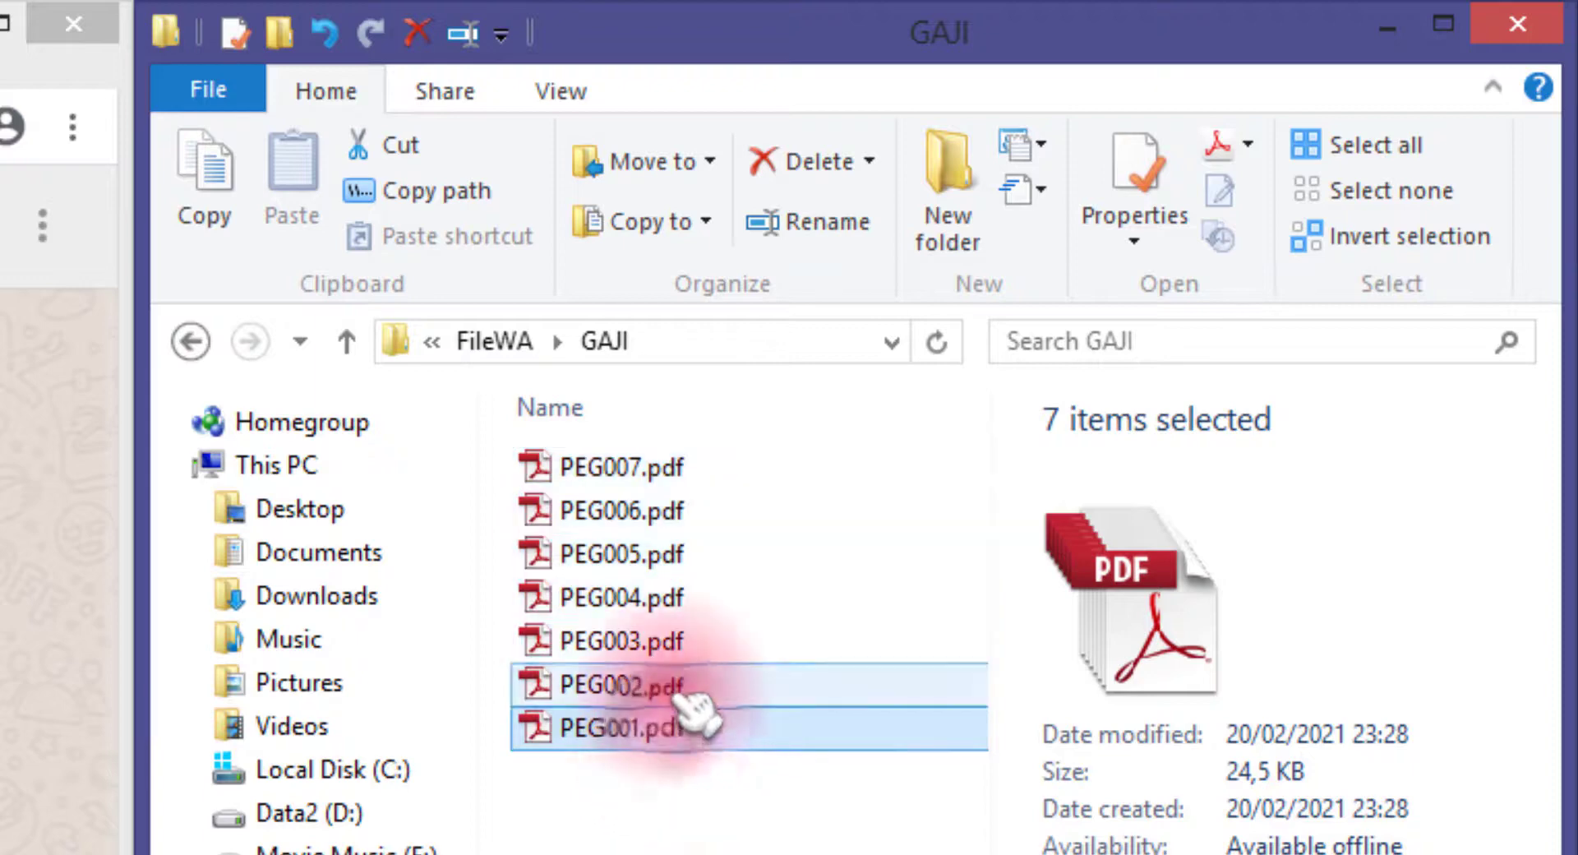
pyautogui.click(674, 639)
pyautogui.click(677, 599)
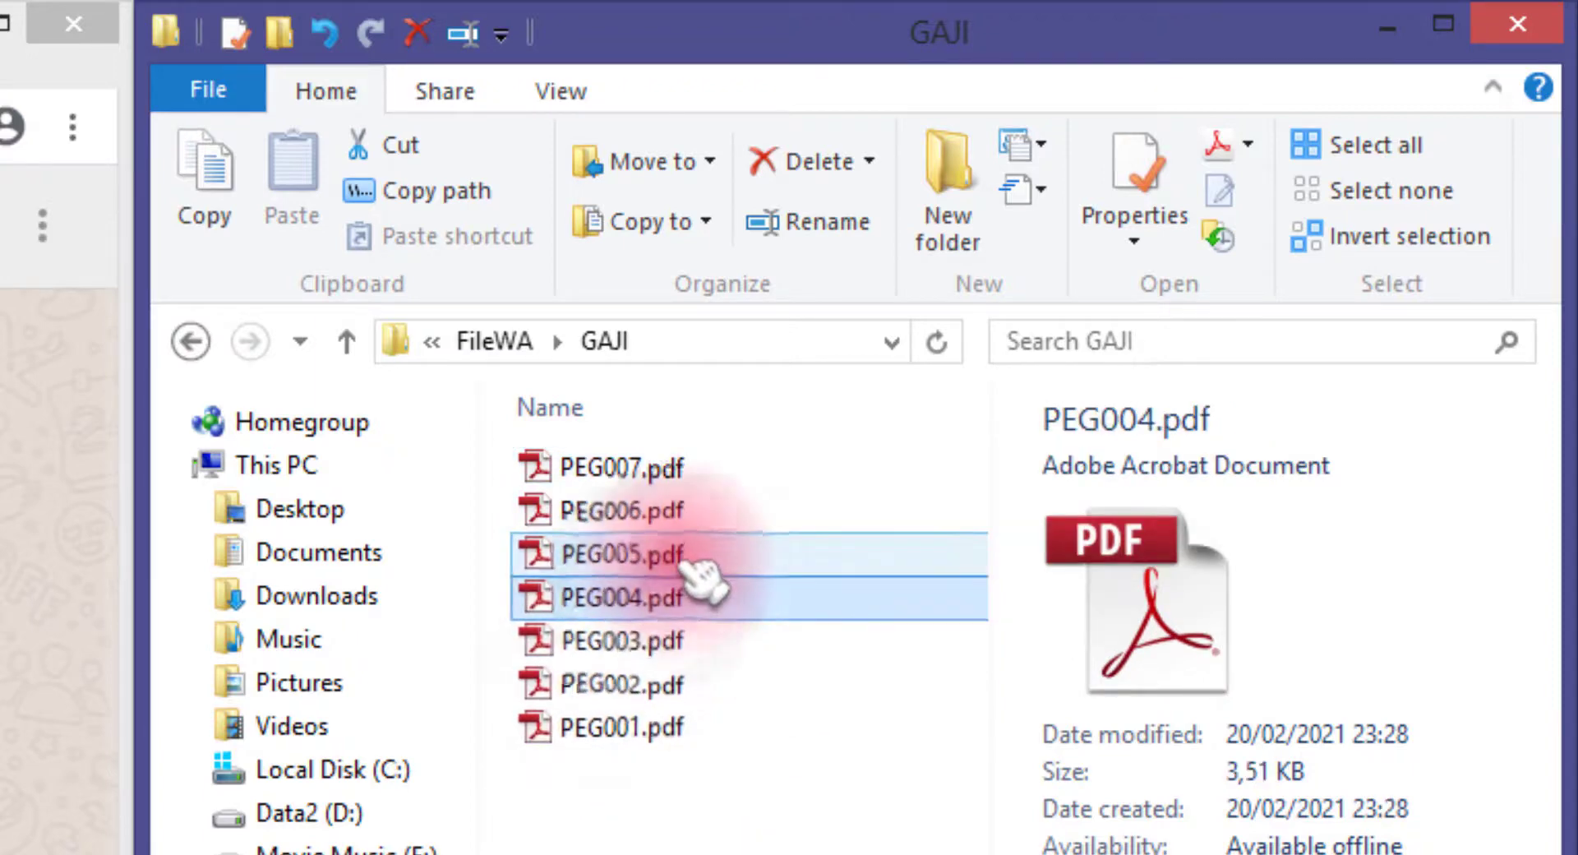
pyautogui.click(677, 555)
pyautogui.click(677, 511)
pyautogui.click(676, 472)
pyautogui.click(666, 727)
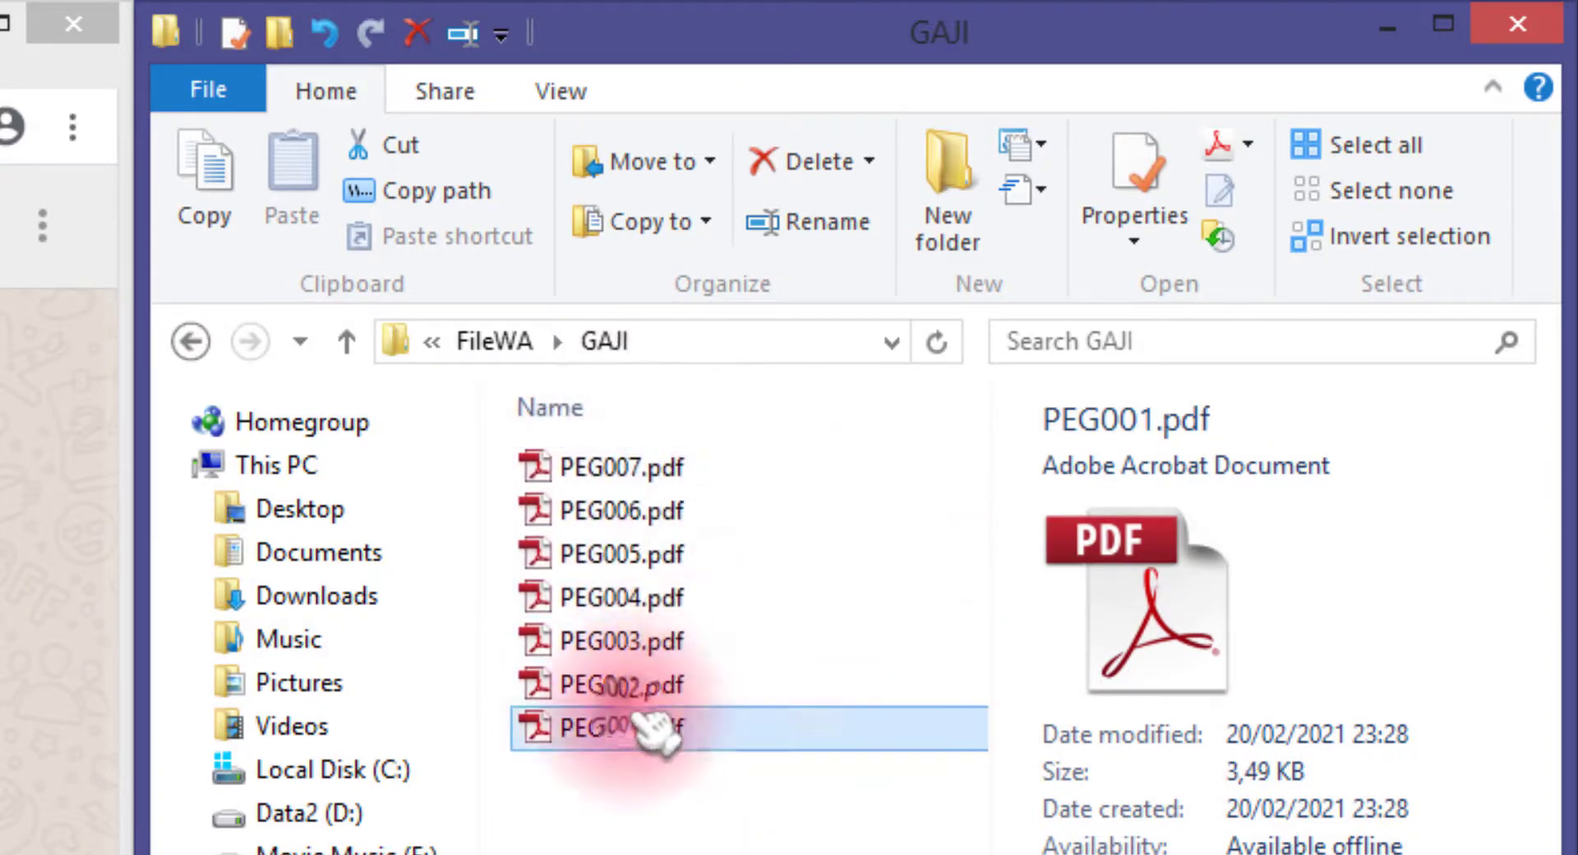
pyautogui.hotkey('alt', 'Tab')
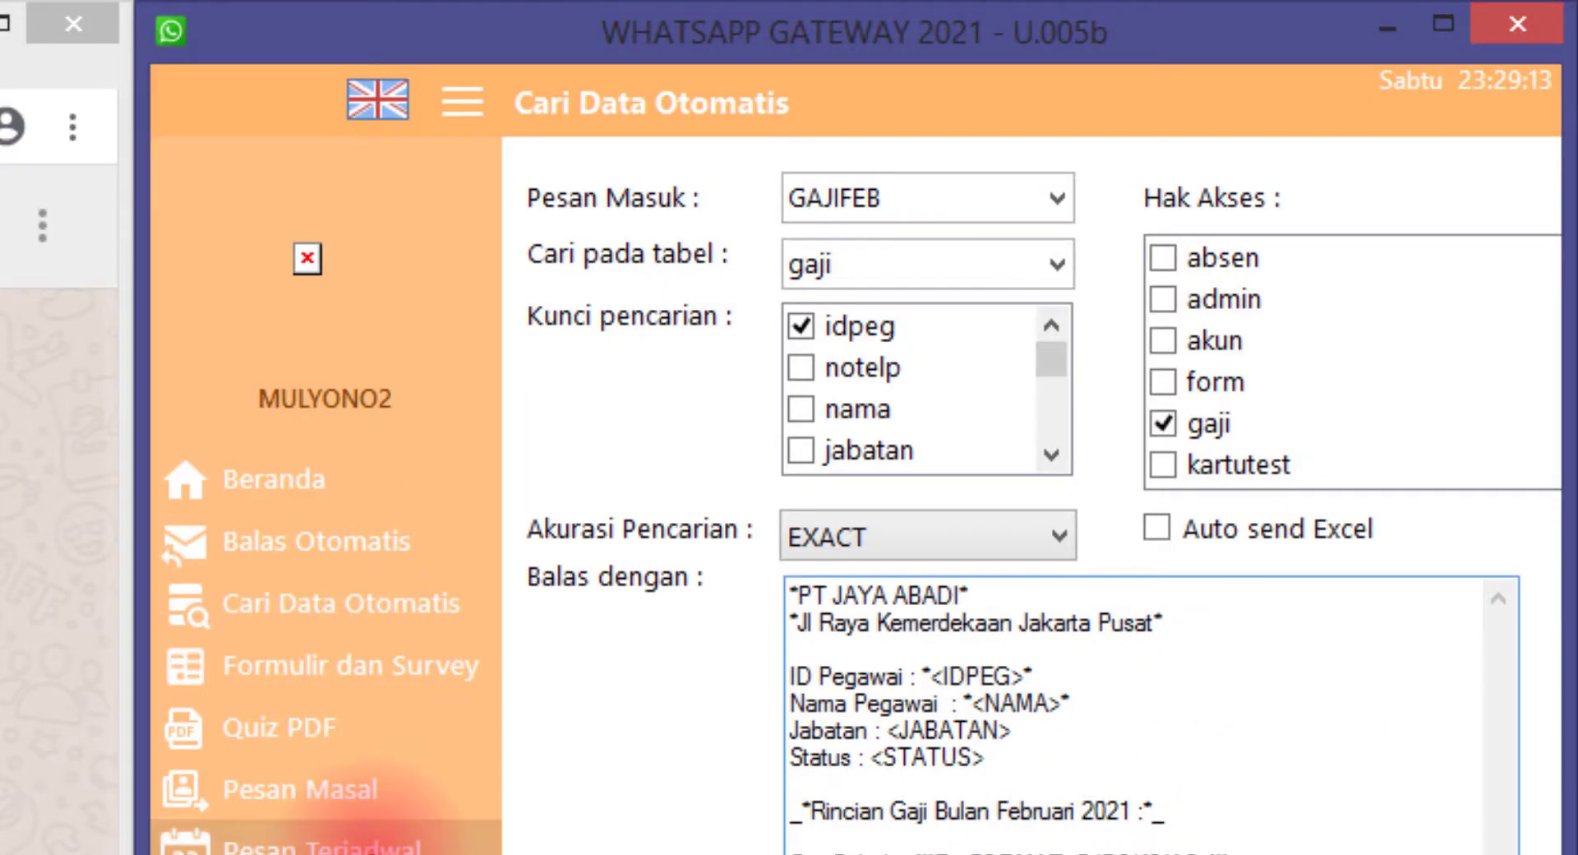
# Verify the file: <file> line and save the SLIPGAJI schedule, dismissing the confirmation
pyautogui.click(329, 834)
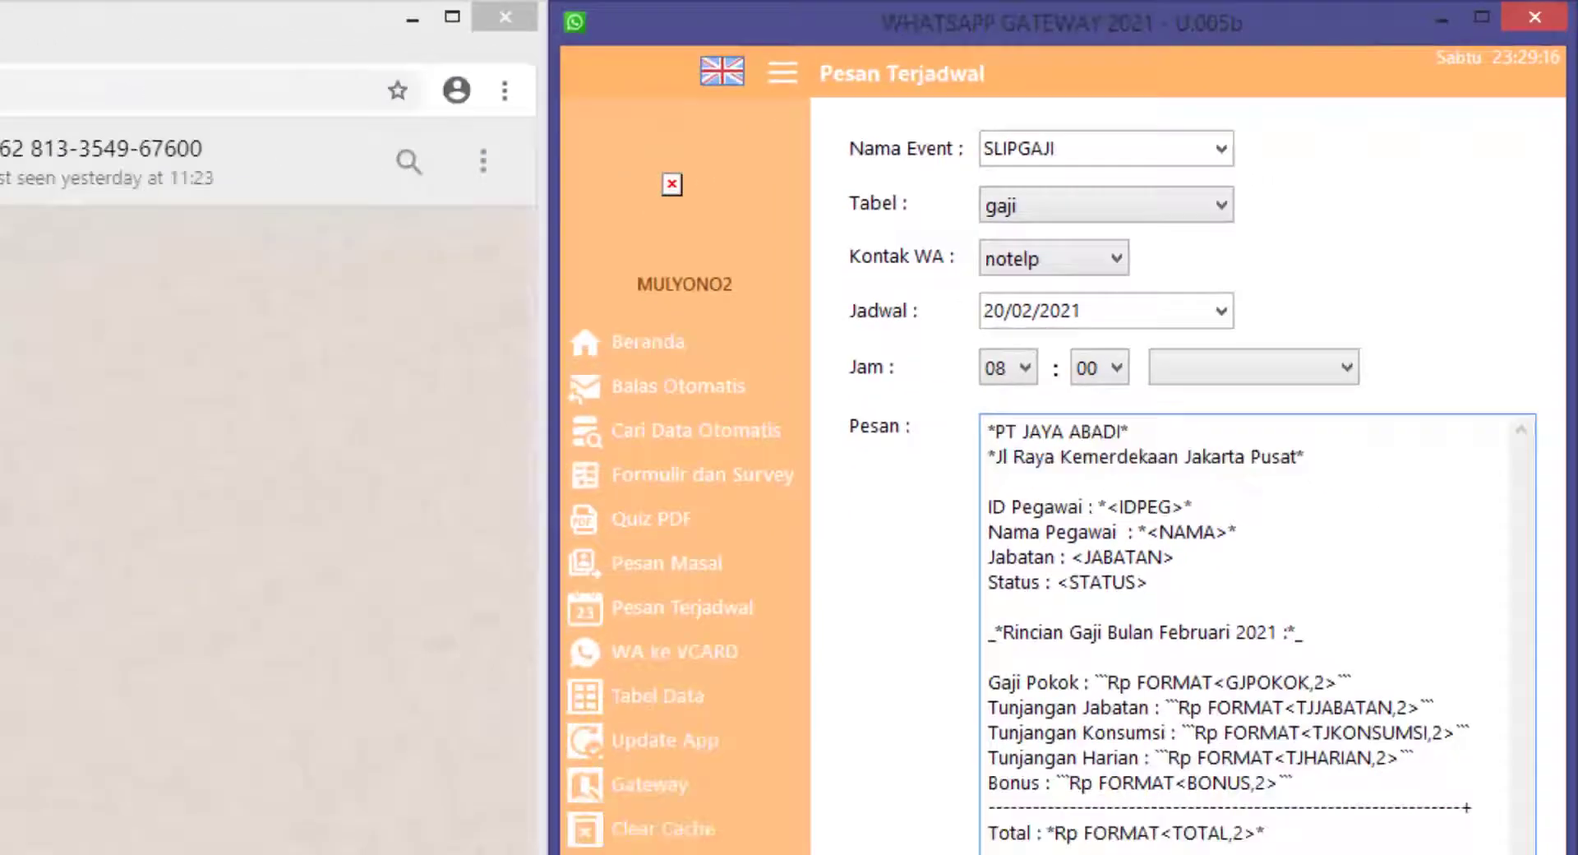
pyautogui.moveTo(1203, 728); pyautogui.dragTo(1158, 726)
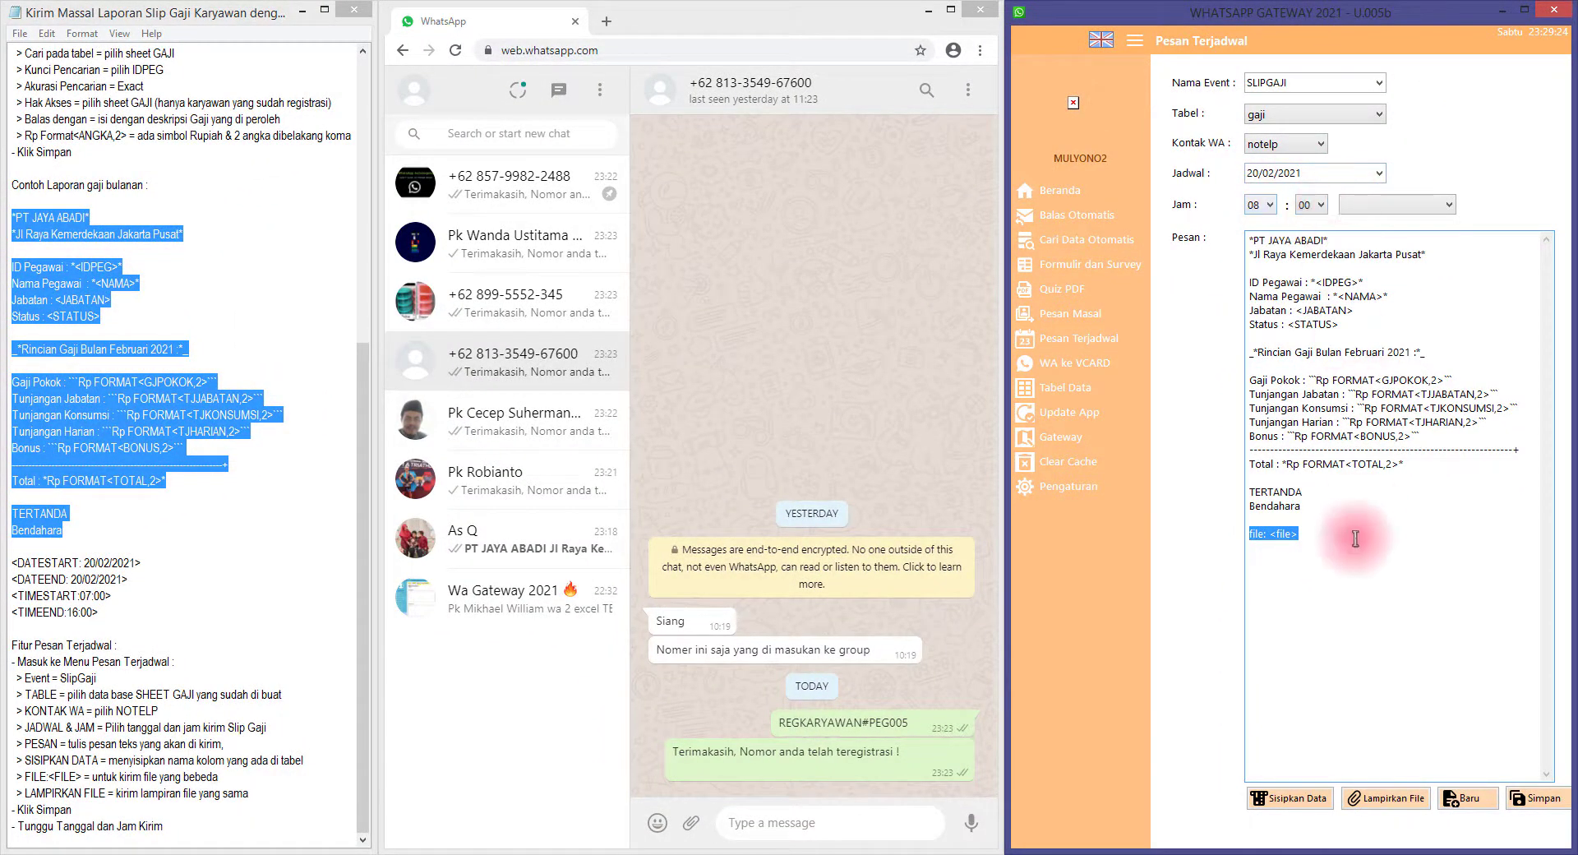
pyautogui.click(1538, 800)
pyautogui.click(882, 486)
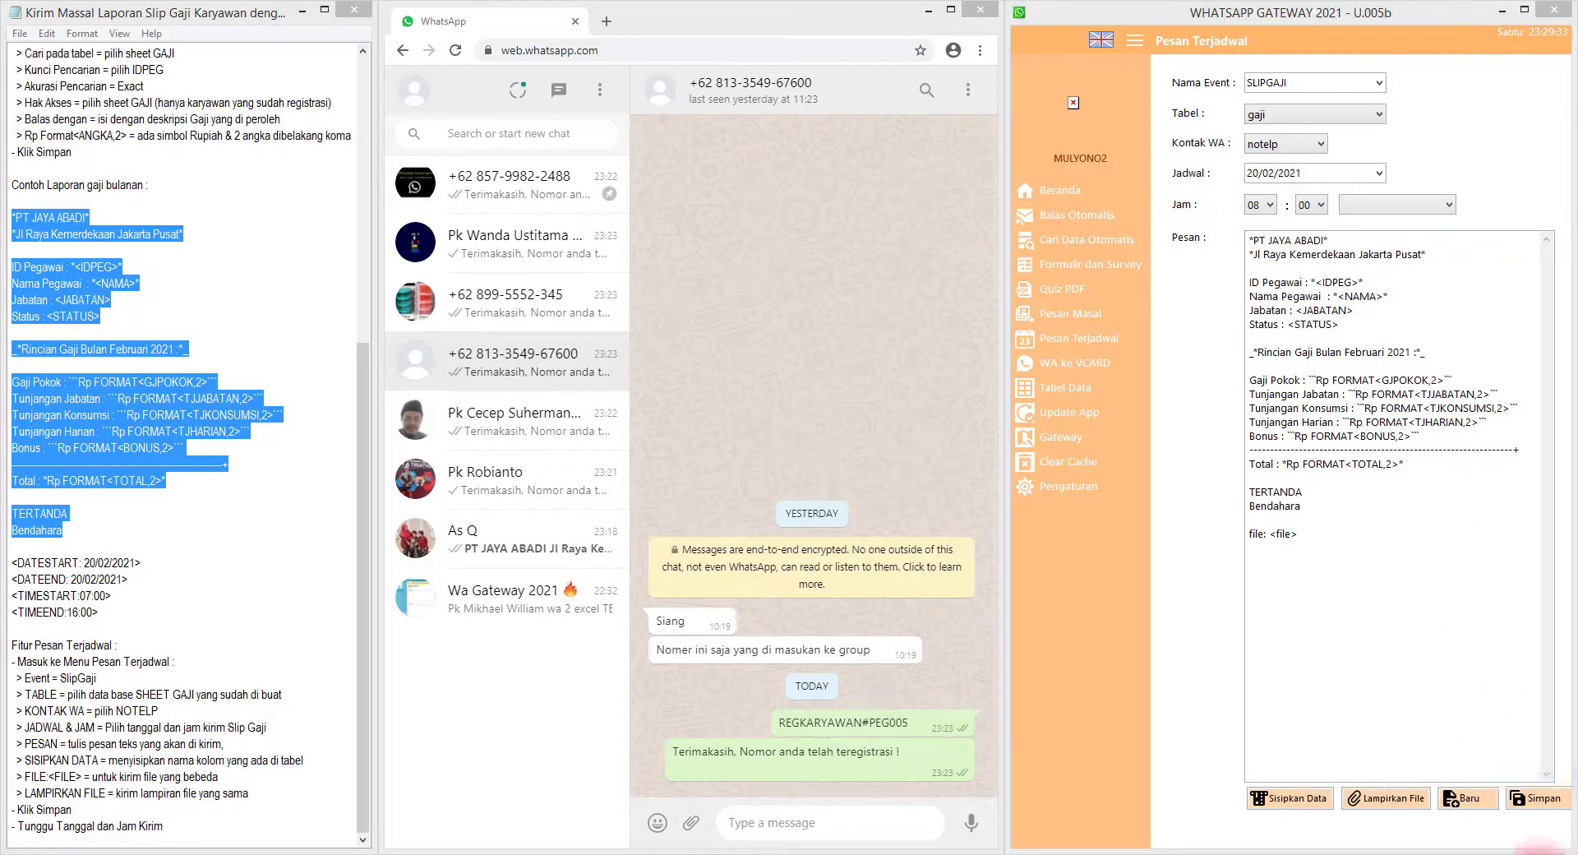
pyautogui.rightClick(1543, 851)
# Change the Windows system time to 7:59:45 on 20 February 2021
pyautogui.click(1474, 705)
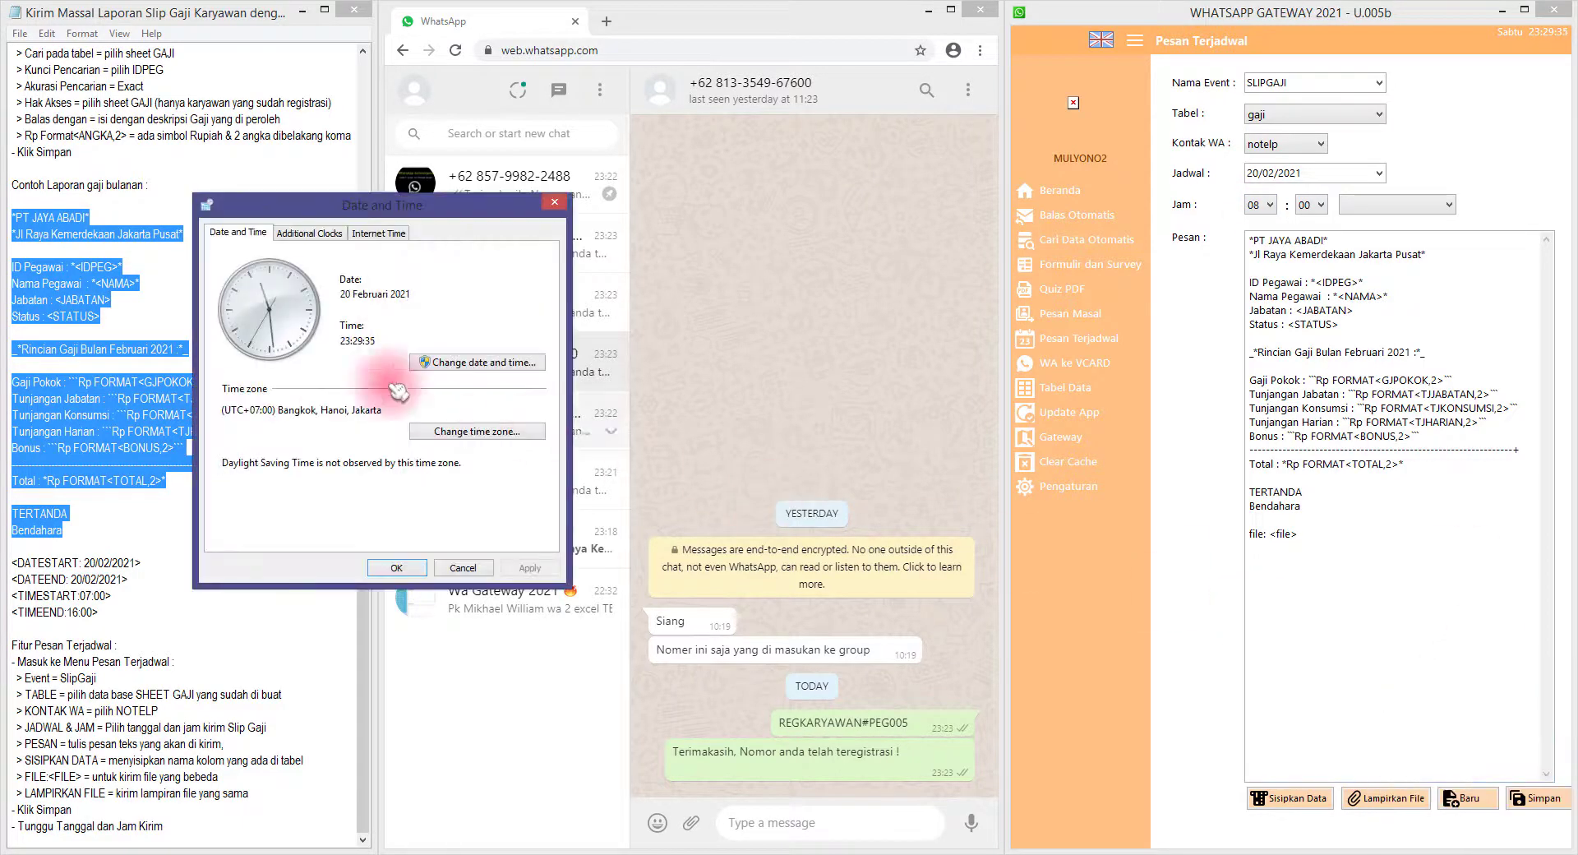
pyautogui.click(472, 372)
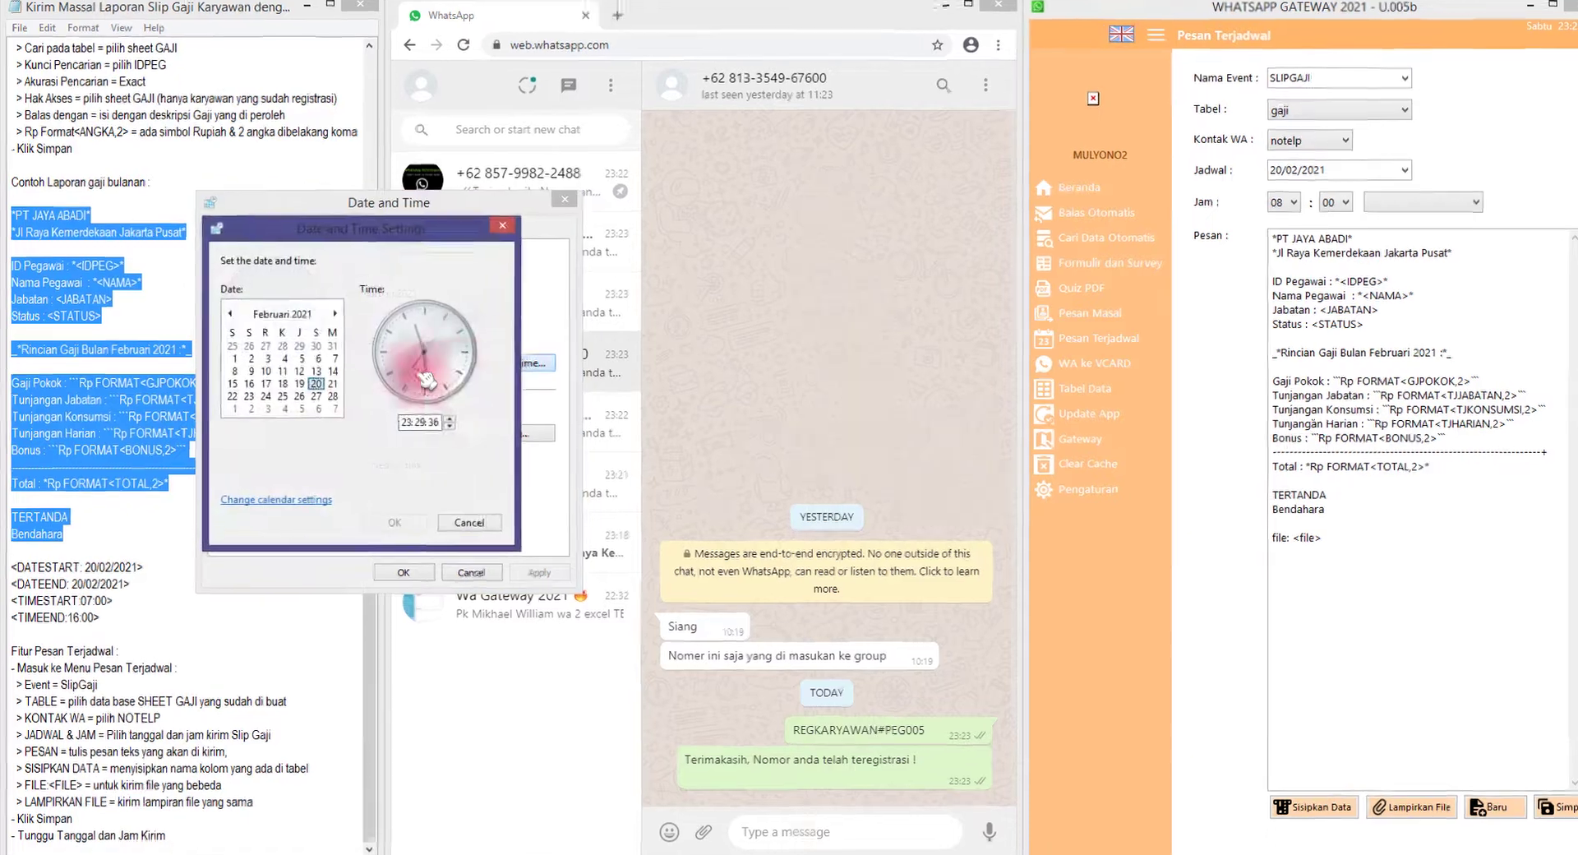
pyautogui.click(426, 420)
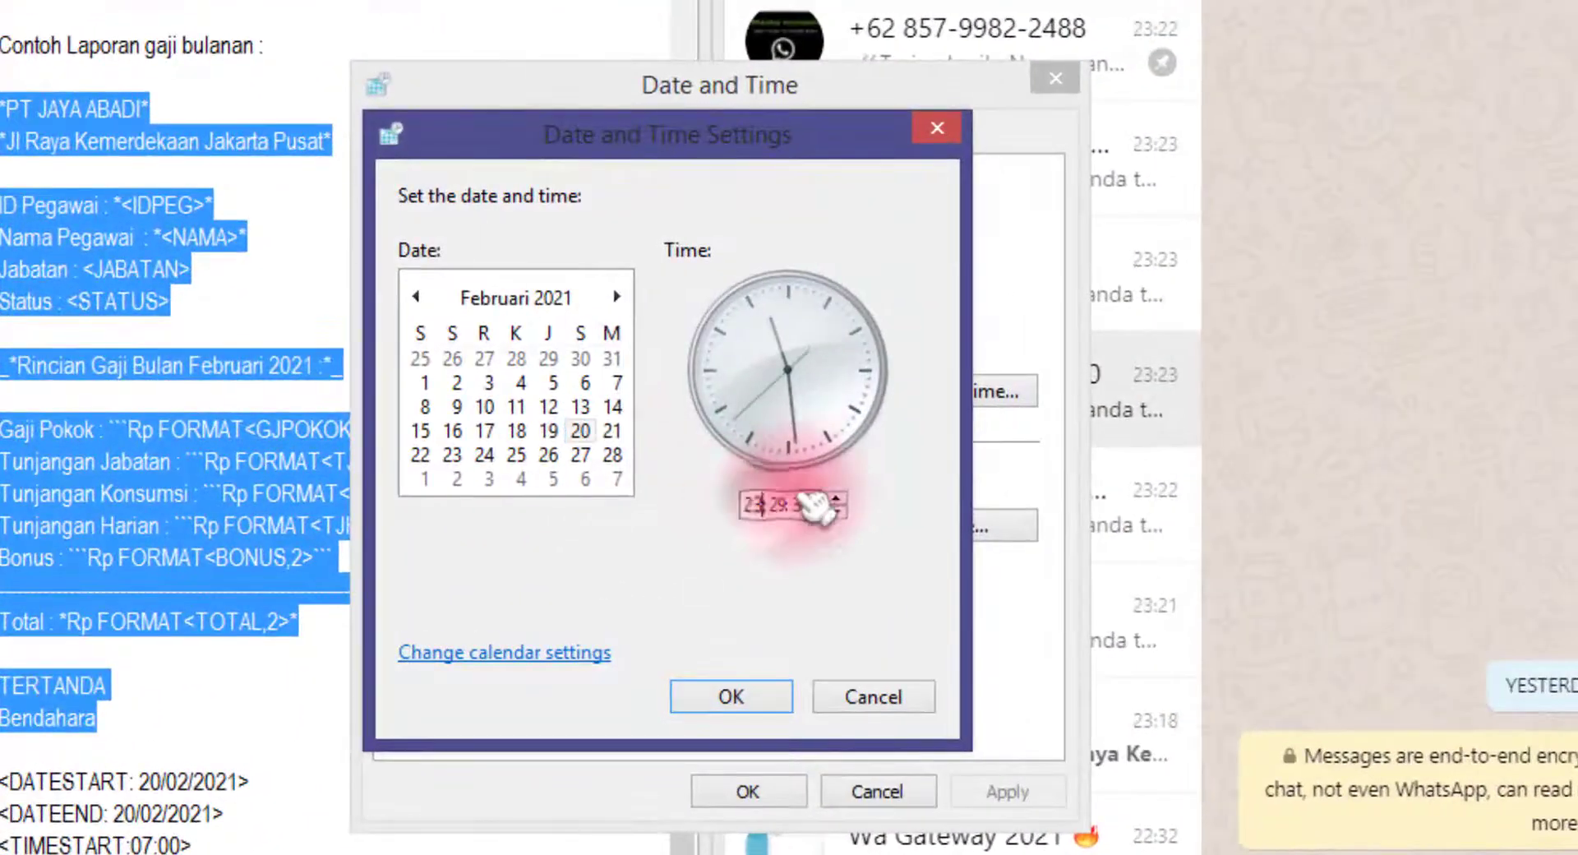
pyautogui.write('13')
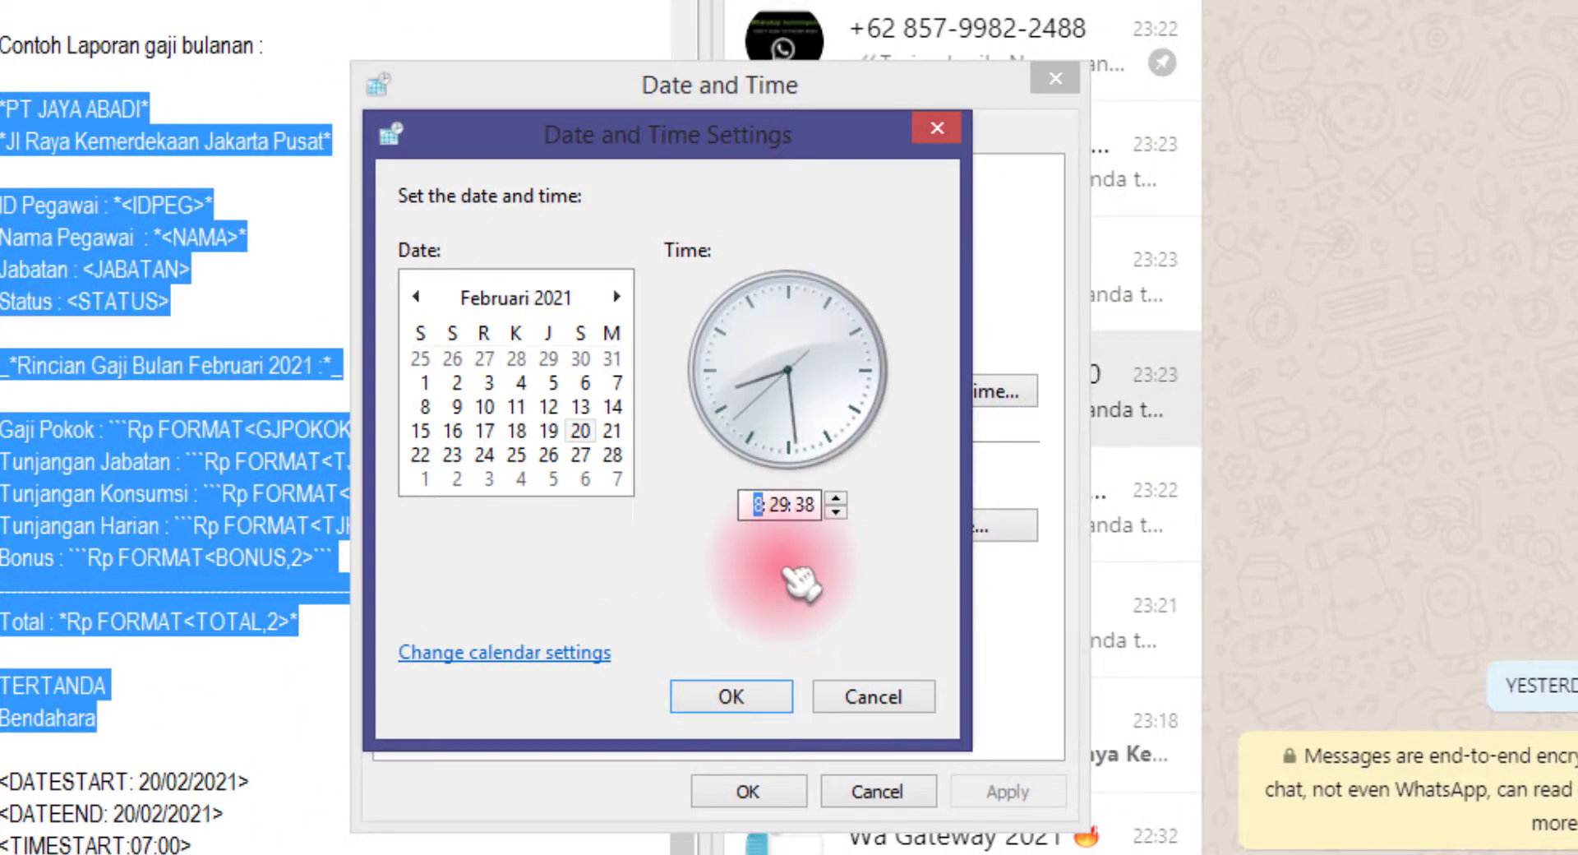
pyautogui.write('7')
pyautogui.click(779, 504)
pyautogui.write('35')
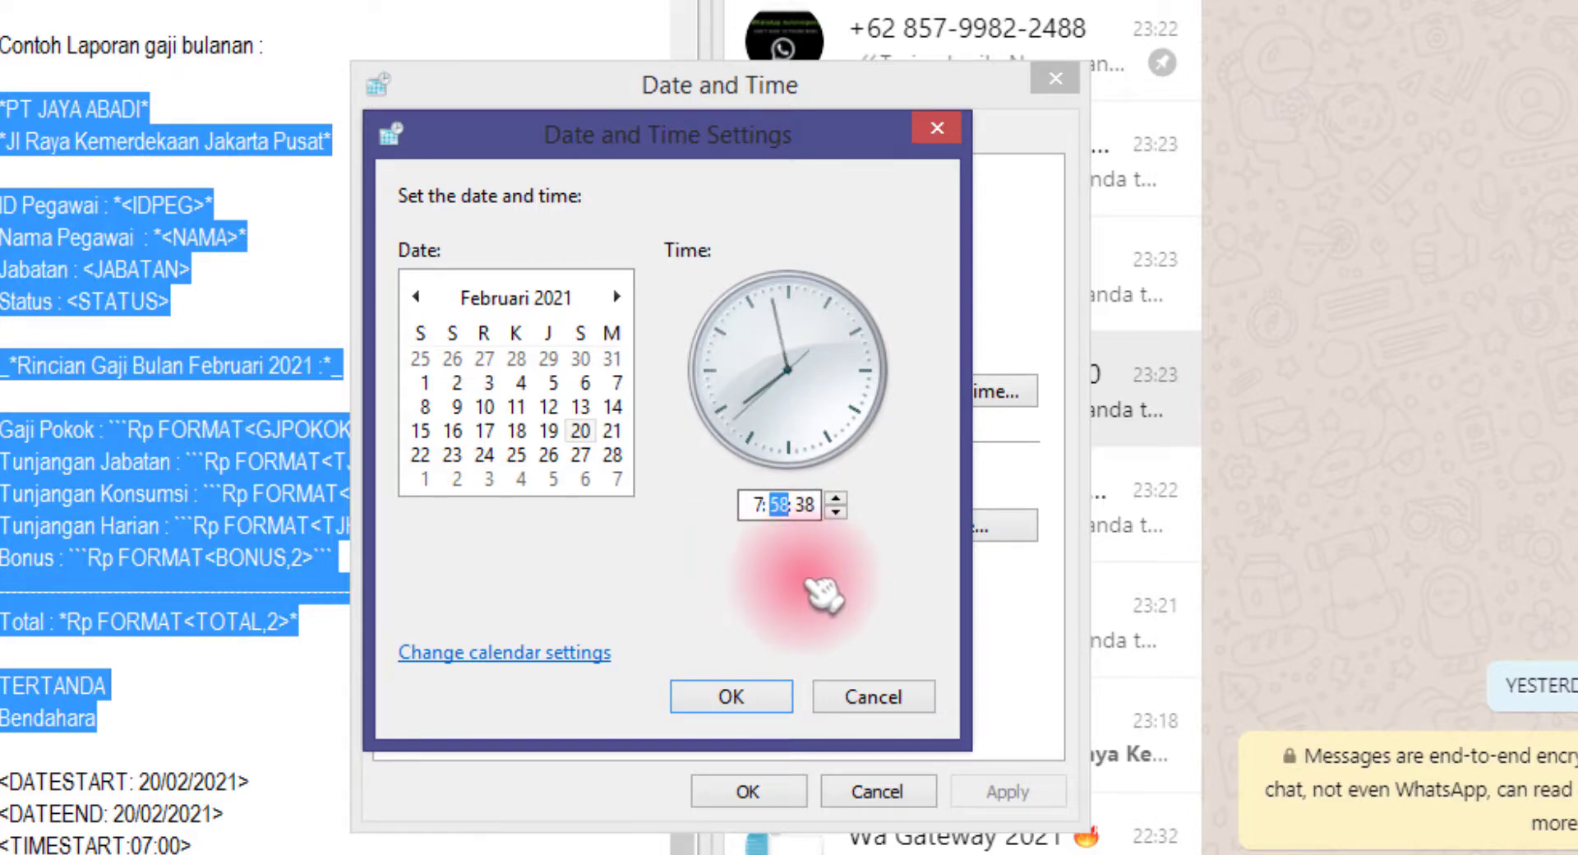
pyautogui.click(806, 505)
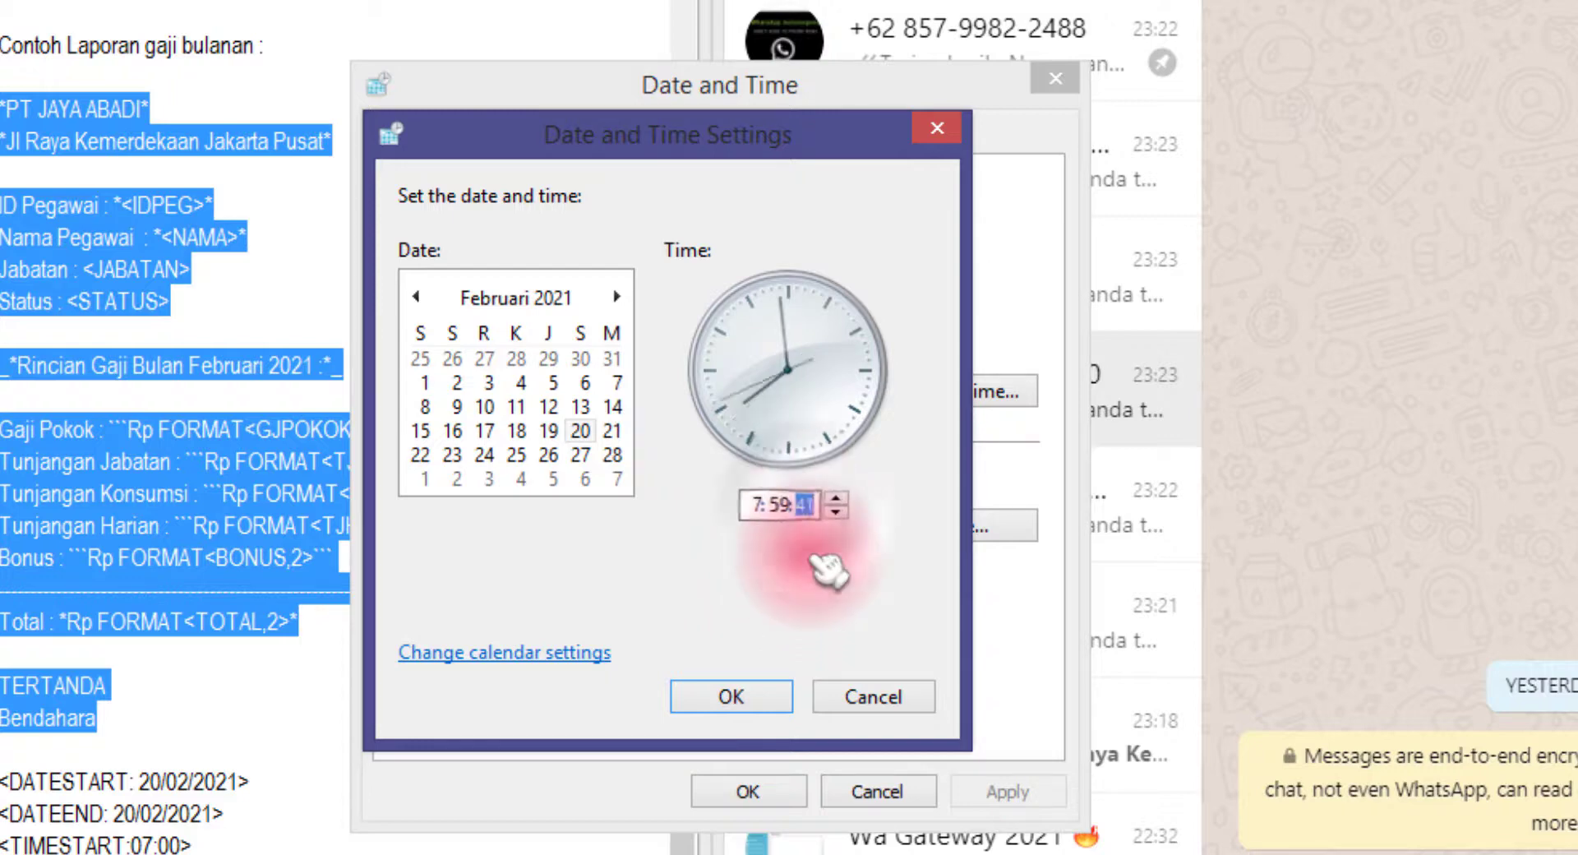
pyautogui.click(743, 694)
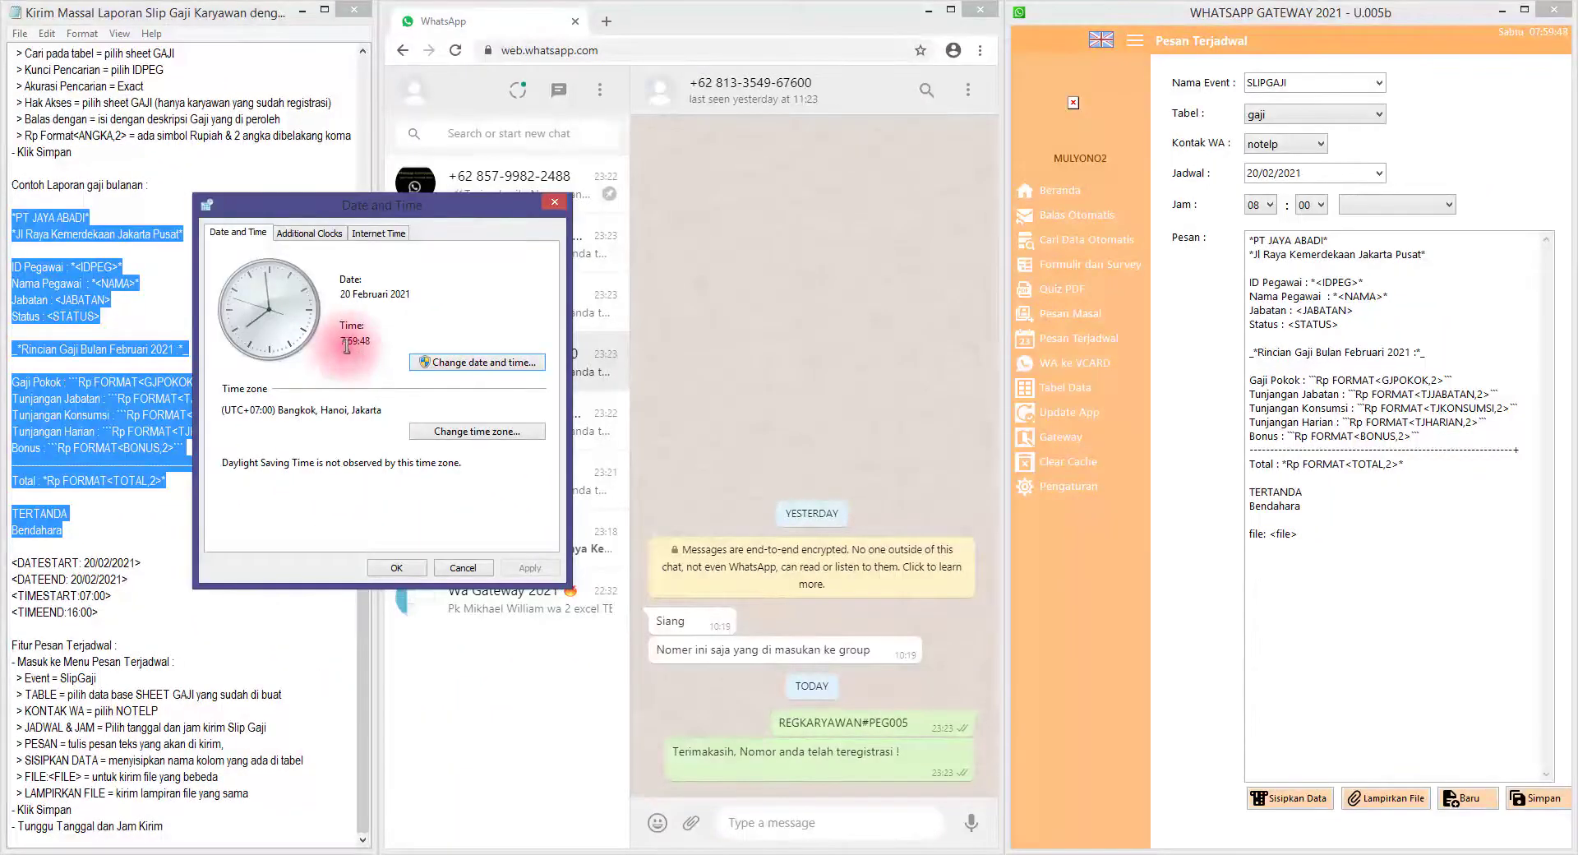
pyautogui.moveTo(439, 205); pyautogui.dragTo(765, 202)
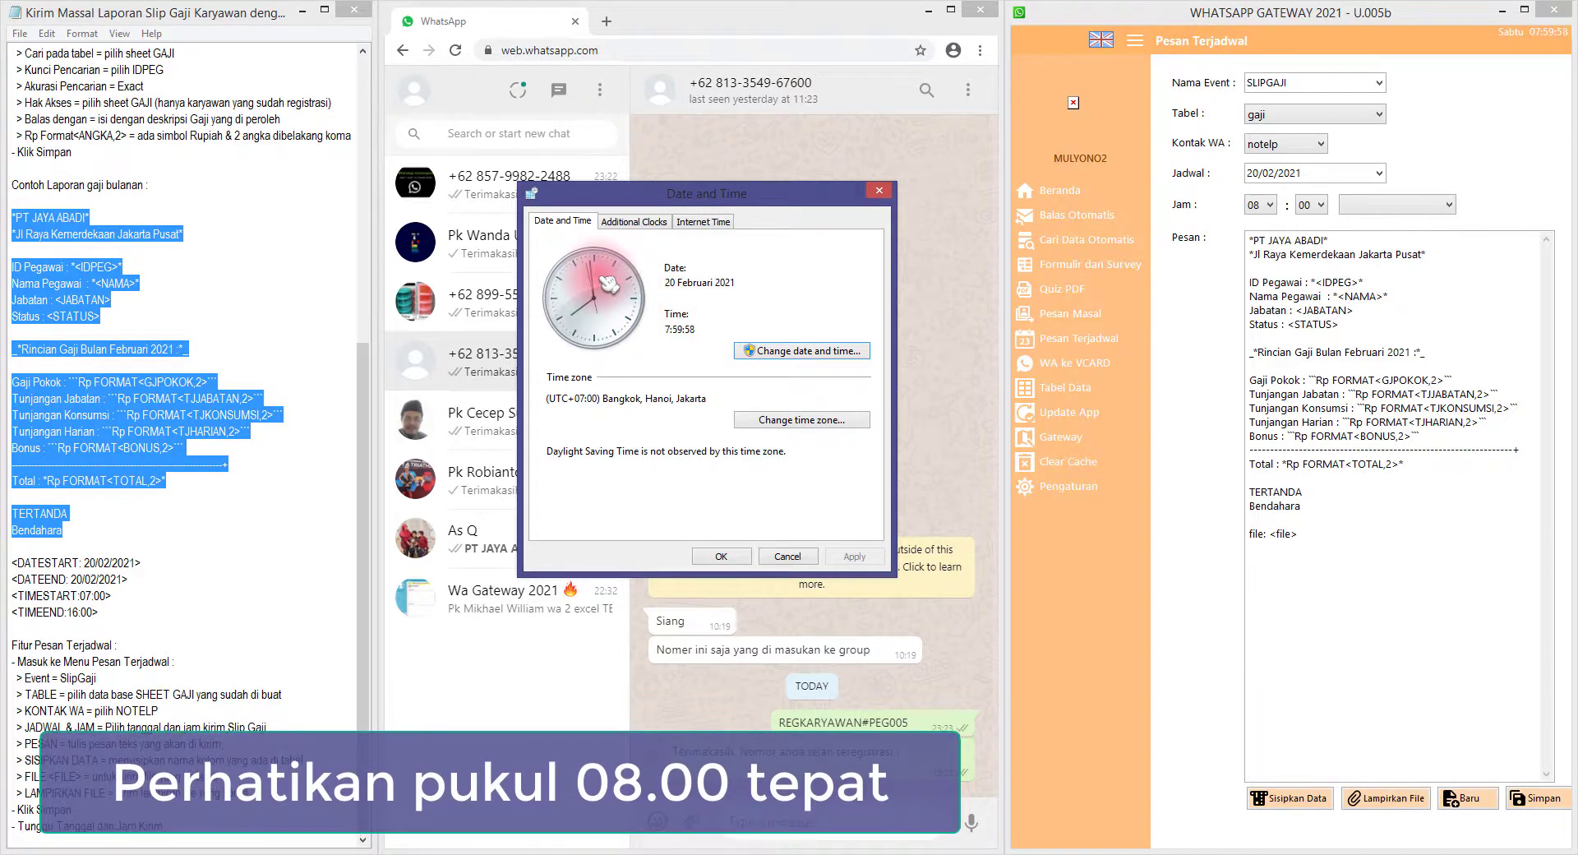
# Move the Date and Time window to the lower left while the clock passes 08:00
pyautogui.moveTo(670, 208); pyautogui.dragTo(138, 486)
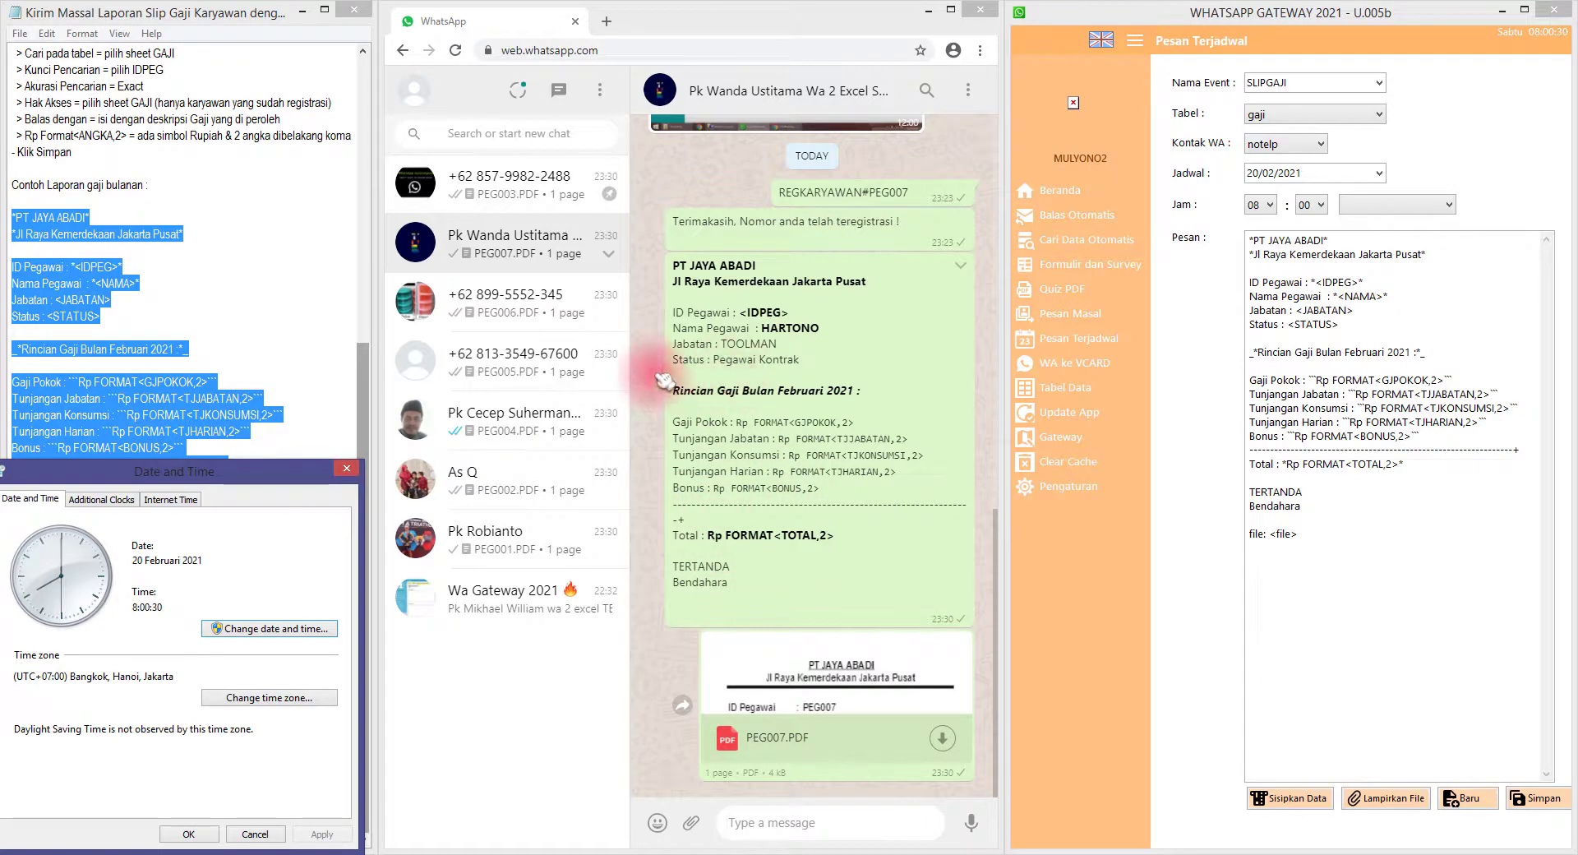
# Review the chats that received PEG001, PEG002, PEG004, PEG005 and PEG007 PDFs, settling on PEG006
pyautogui.click(511, 550)
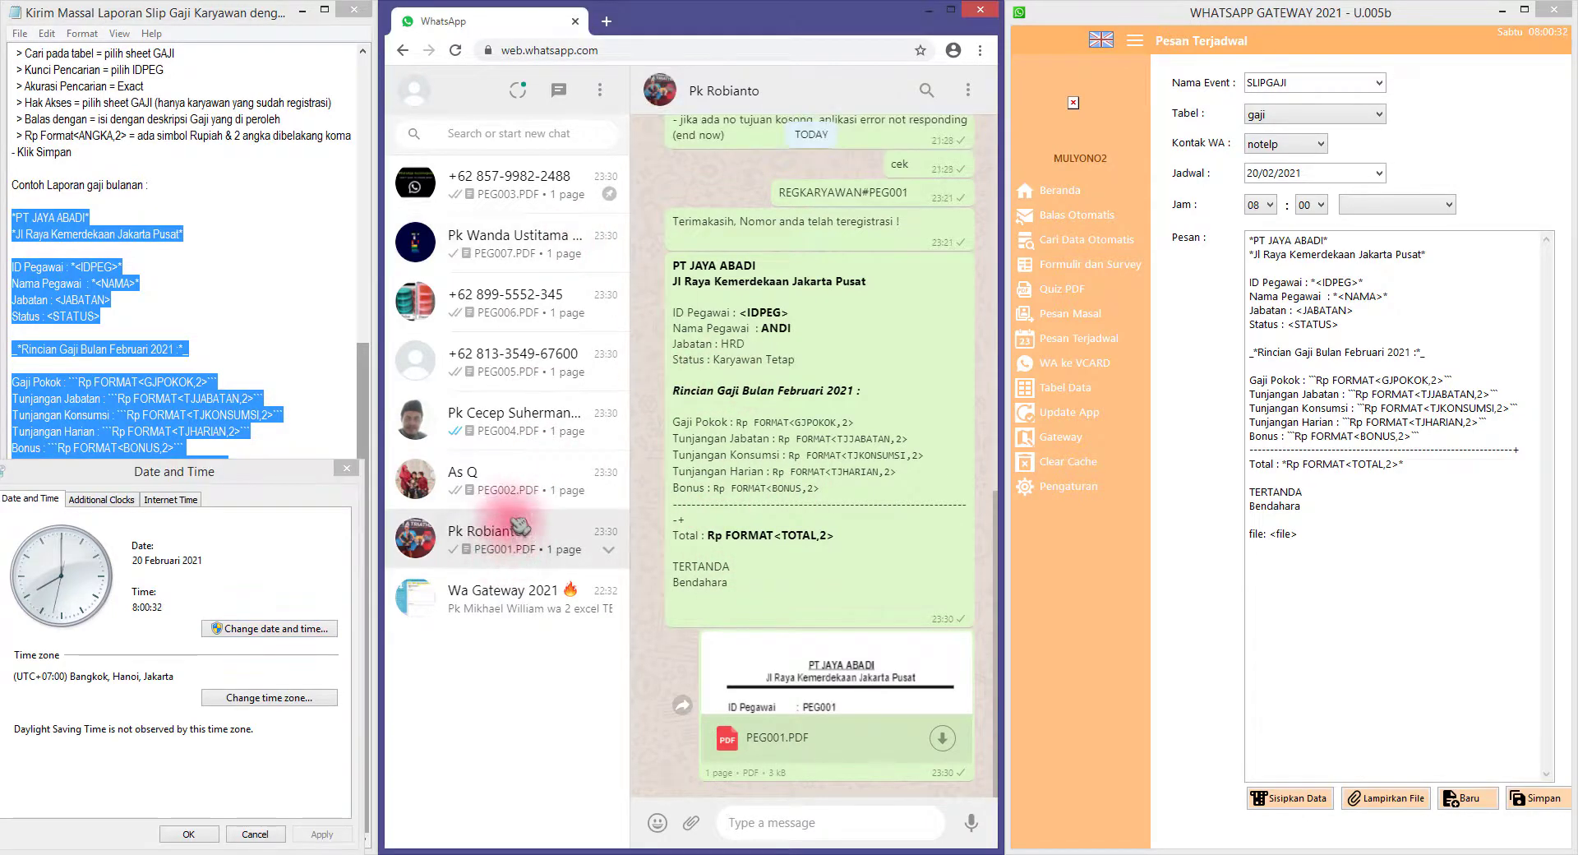
pyautogui.click(508, 478)
pyautogui.click(505, 420)
pyautogui.click(516, 373)
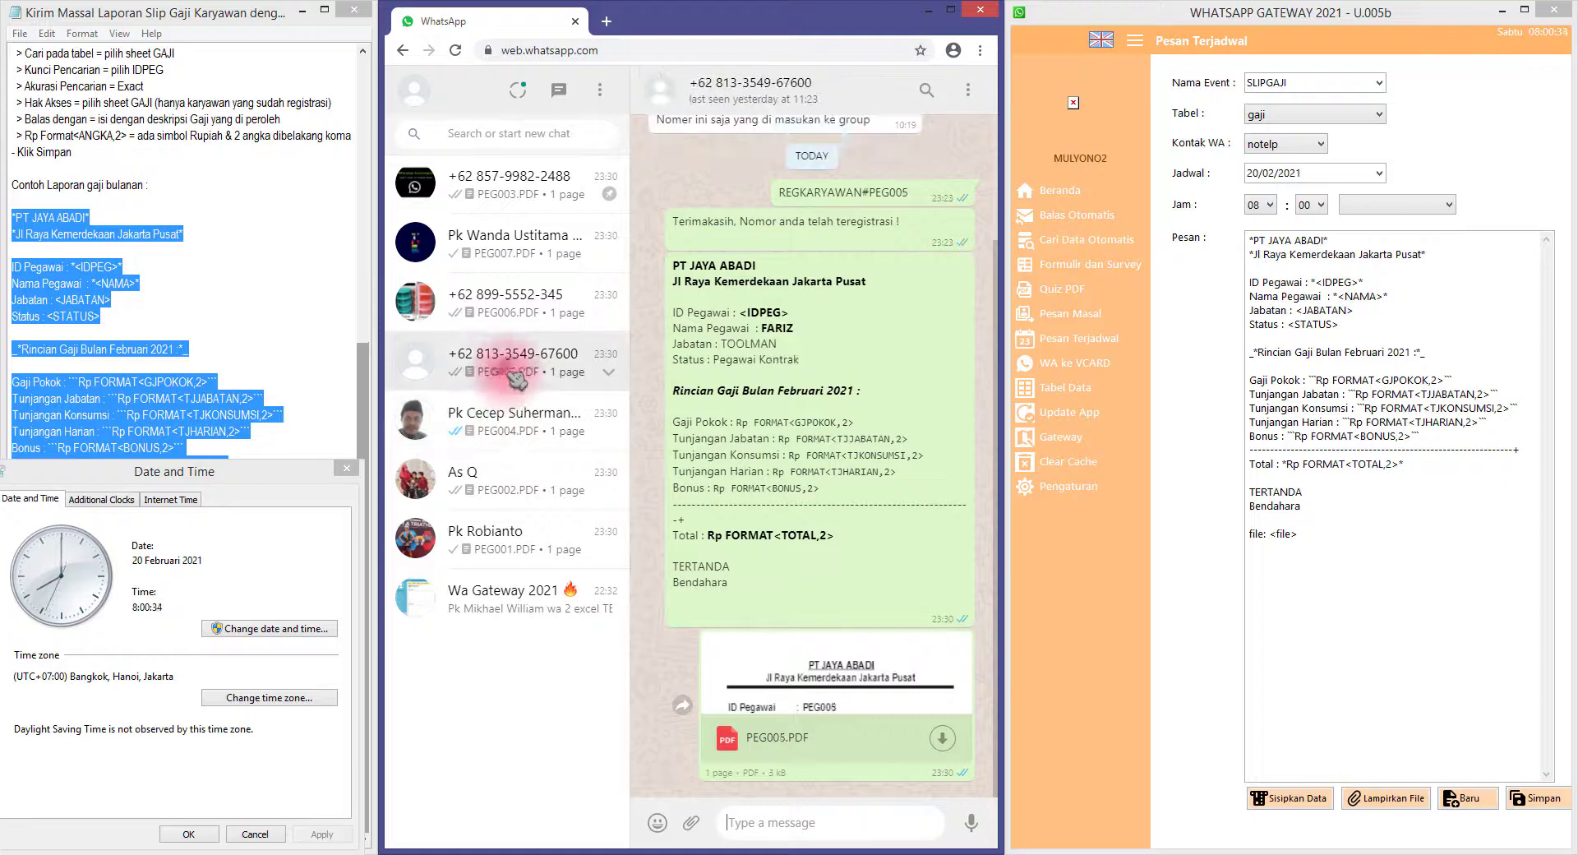
pyautogui.click(497, 302)
pyautogui.click(444, 239)
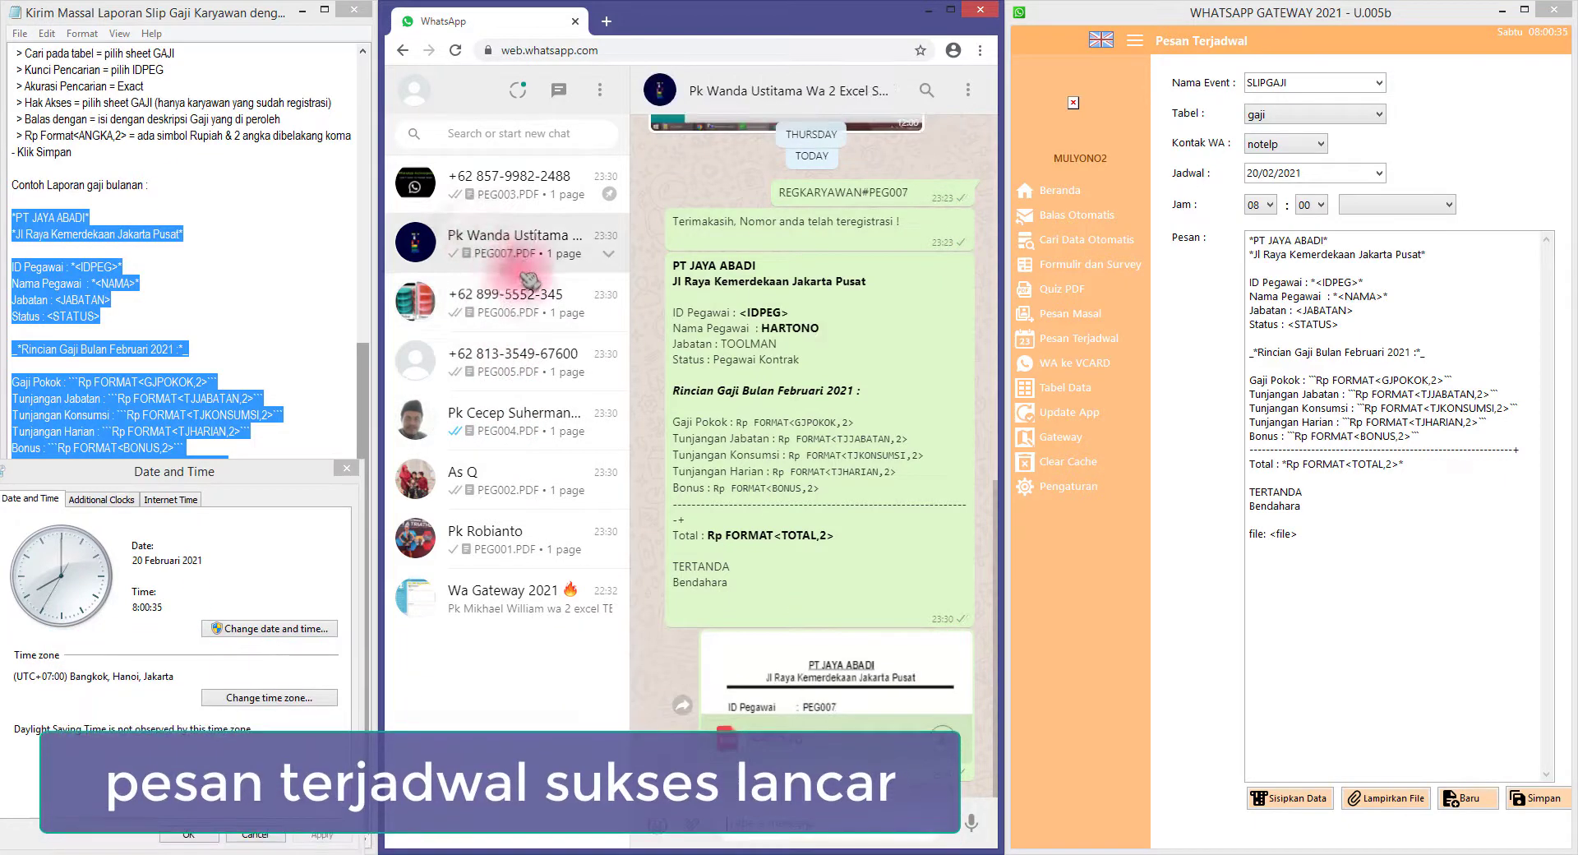
pyautogui.click(499, 316)
# Clear the tutorial notes selection and move the Date and Time window off the chat
pyautogui.moveTo(310, 470); pyautogui.dragTo(799, 257)
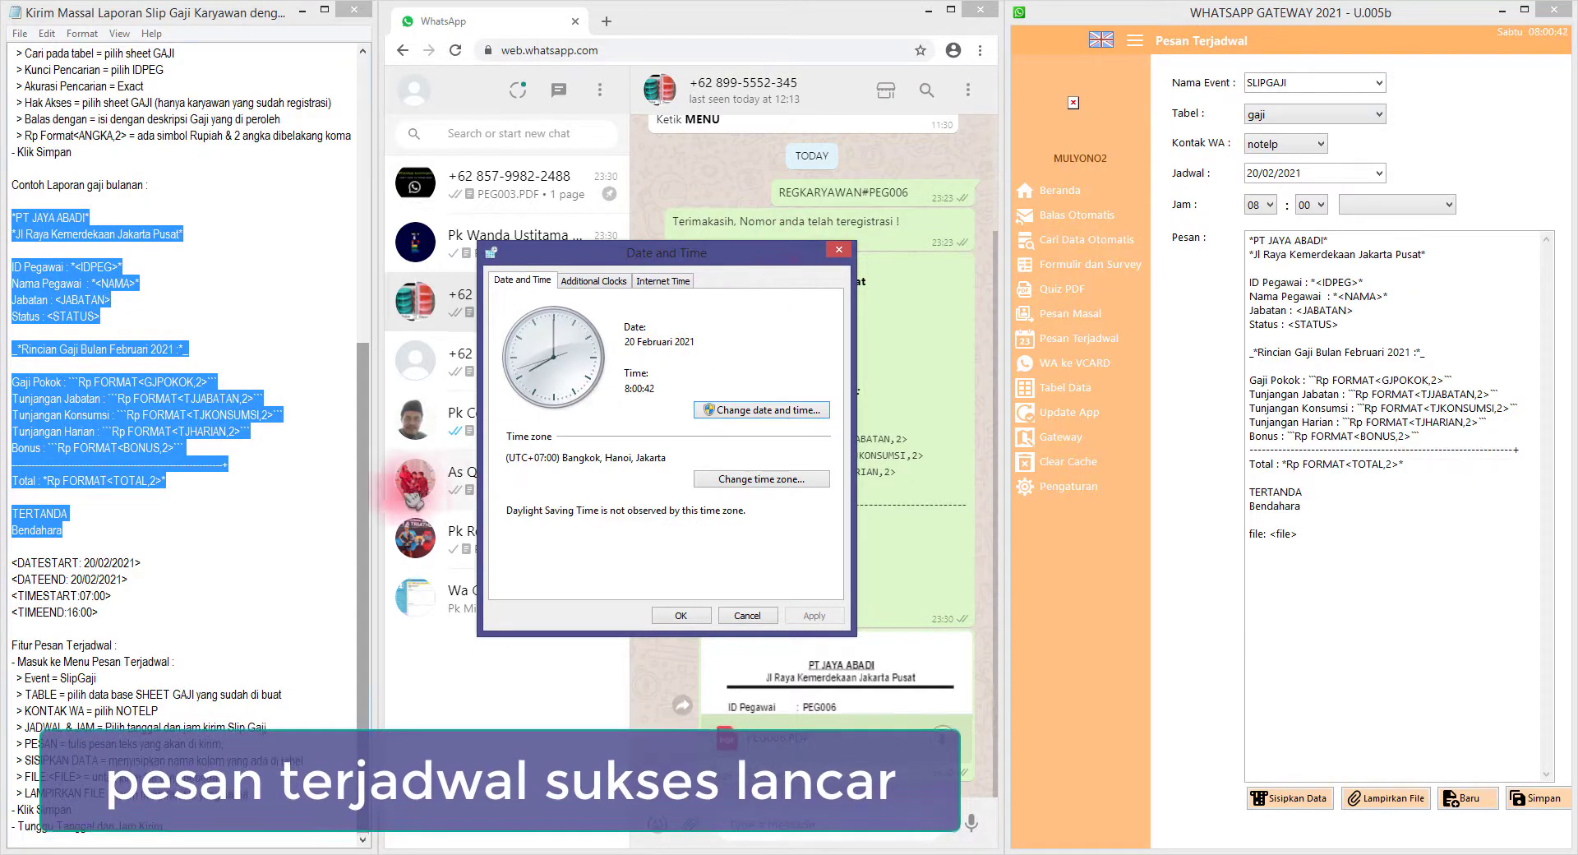
pyautogui.click(194, 508)
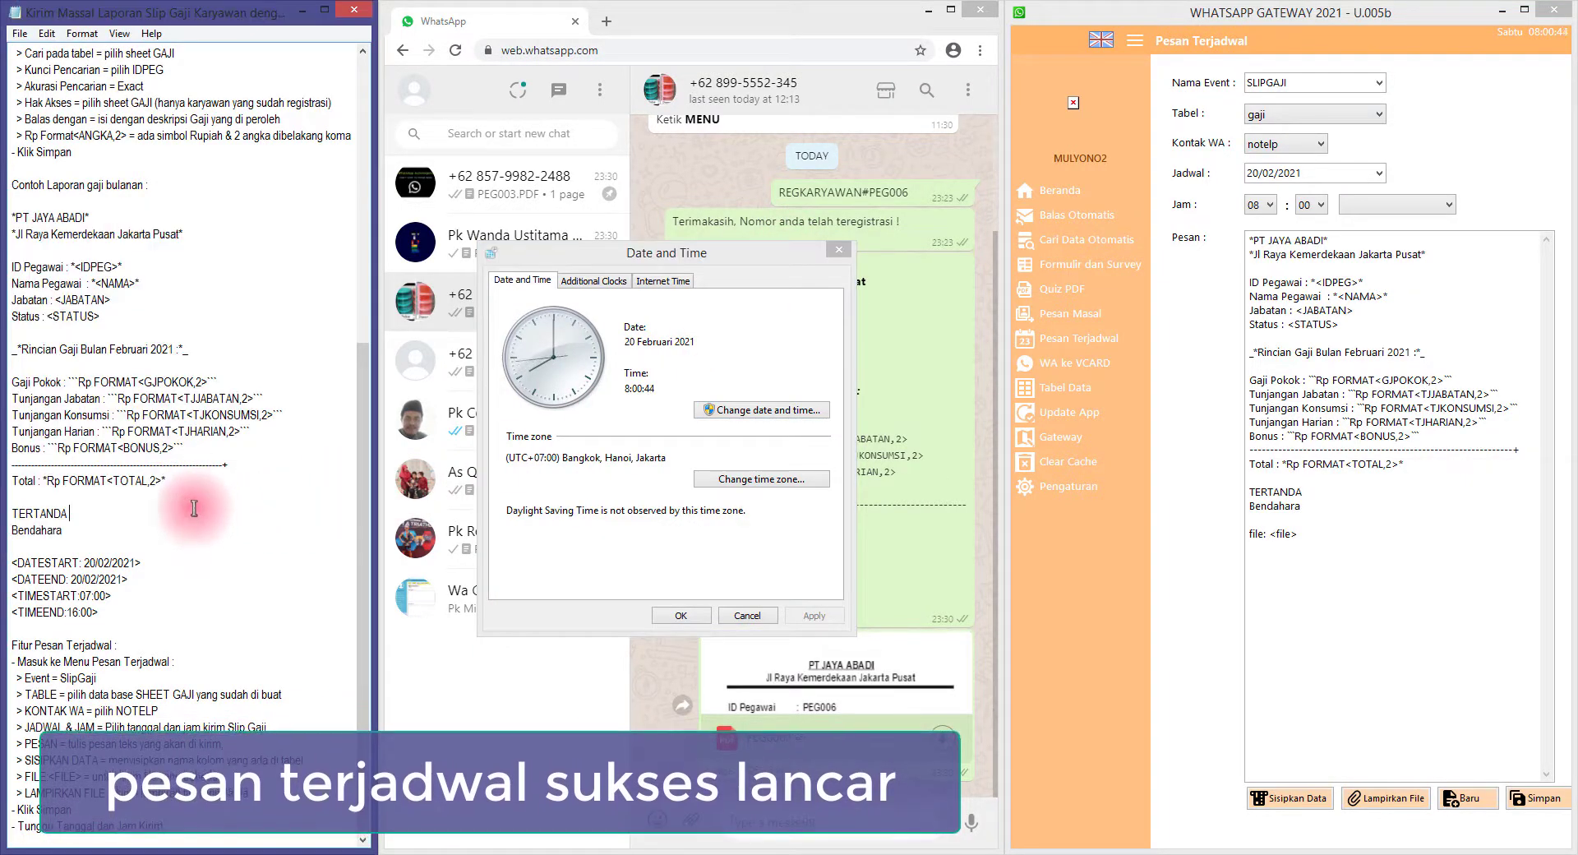
pyautogui.scroll(10, 194, 508)
pyautogui.scroll(-9, 201, 497)
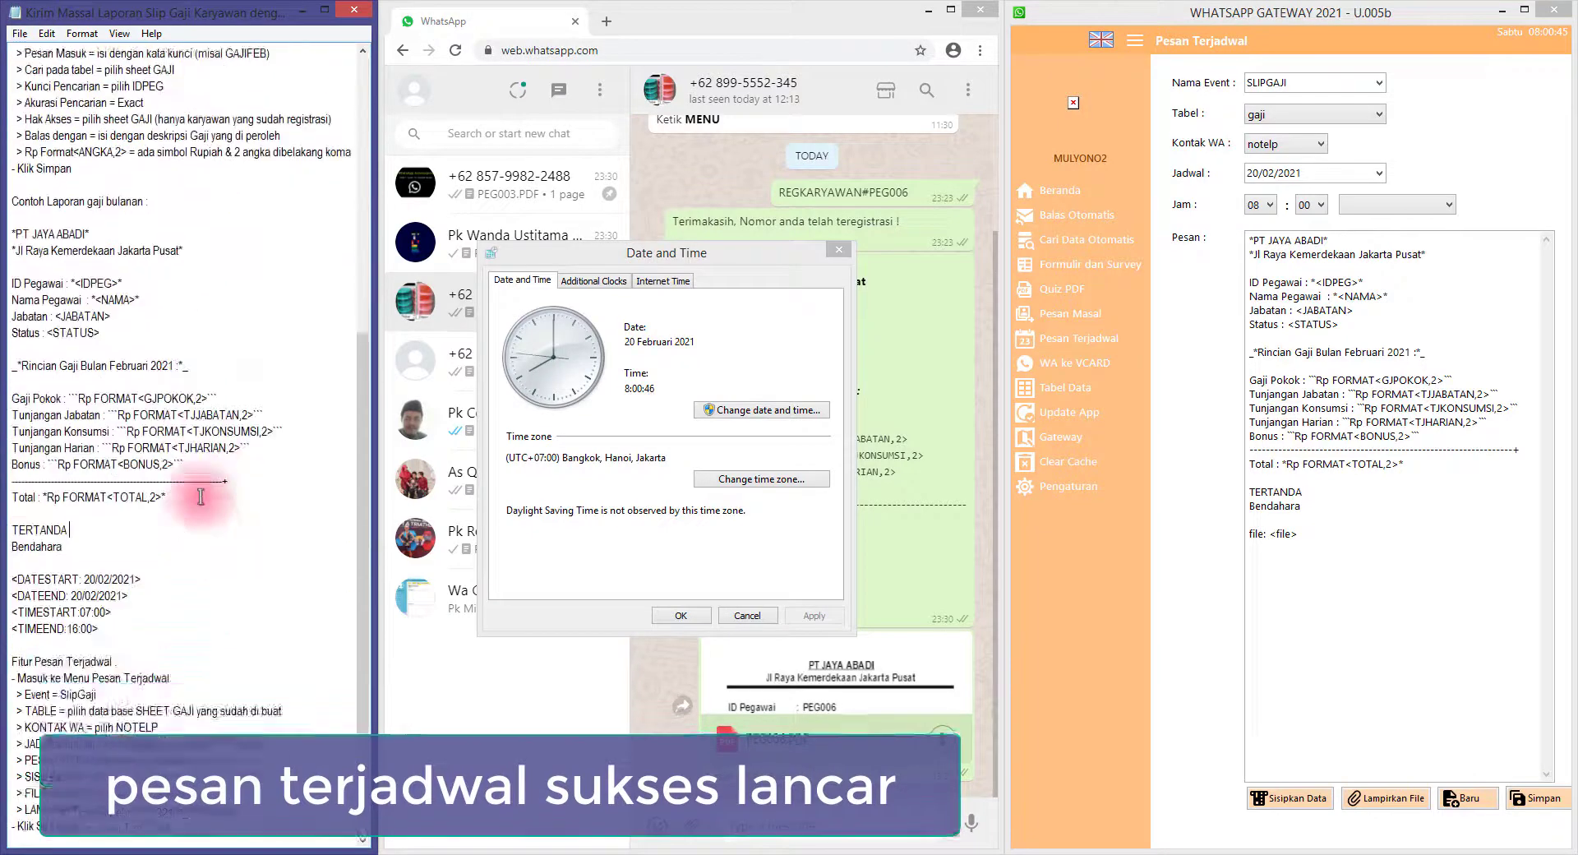
pyautogui.scroll(-1, 194, 498)
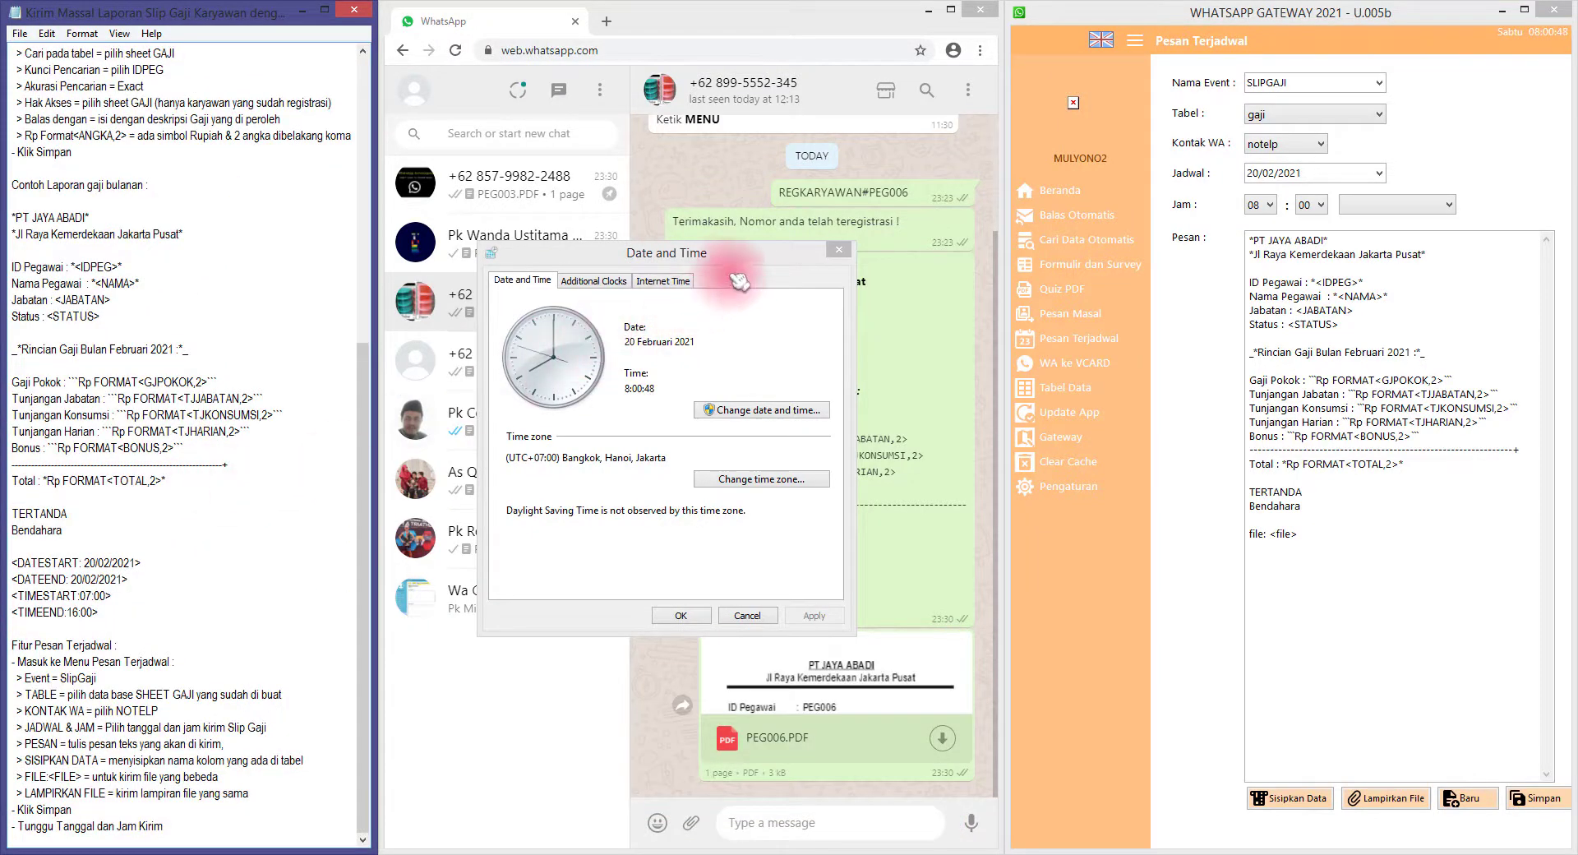
pyautogui.moveTo(739, 281); pyautogui.dragTo(669, 466)
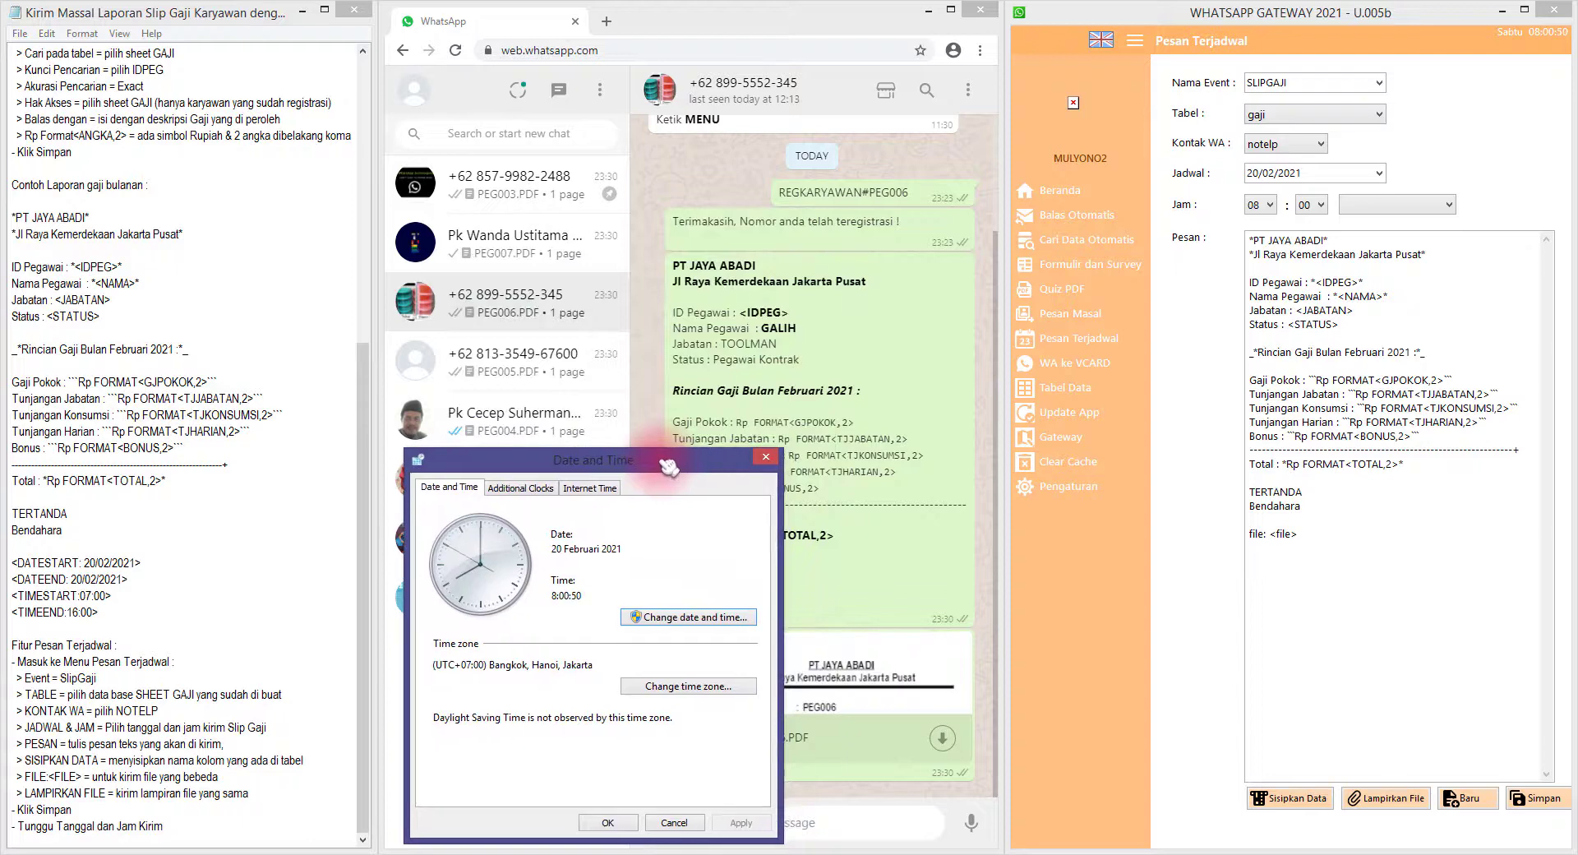